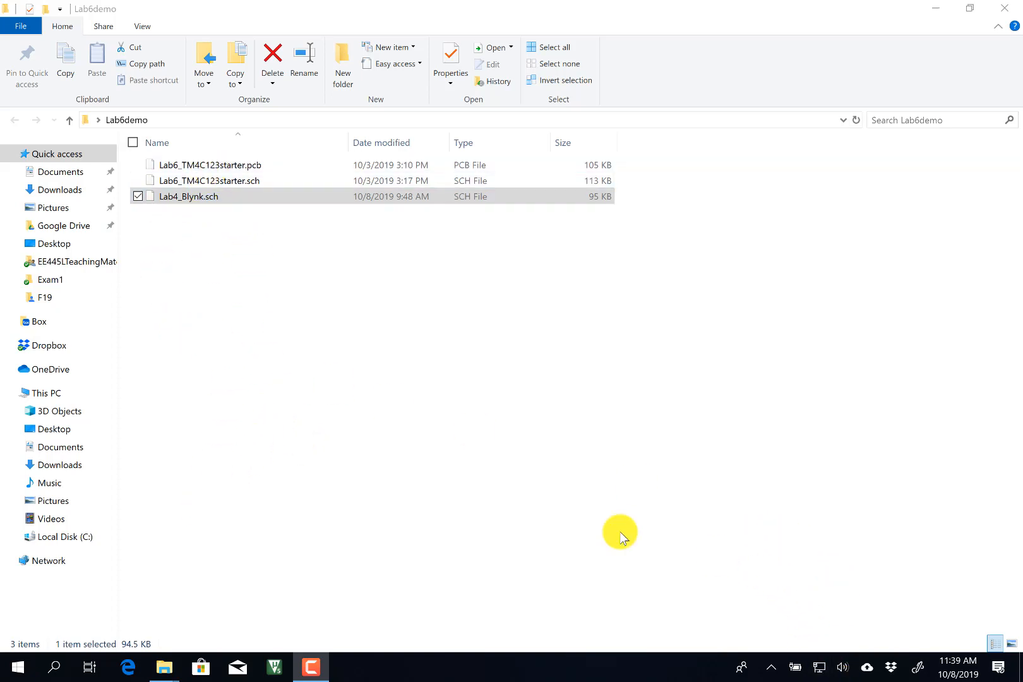
# Minimize the Lab6demo folder window and launch PCB Artist from its desktop shortcut.
pyautogui.click(18, 667)
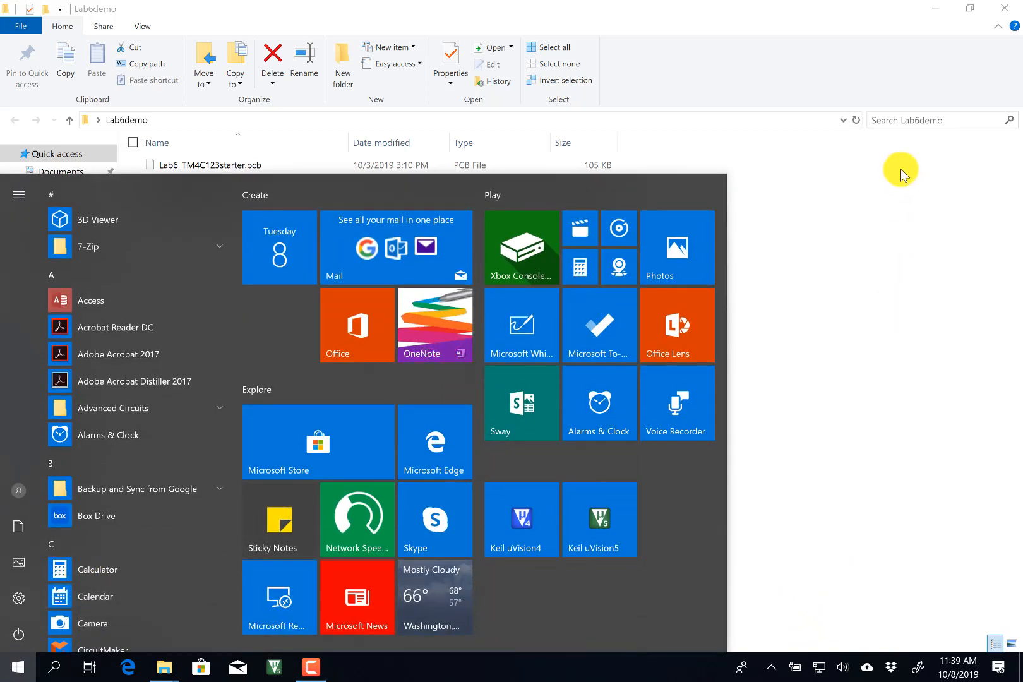
pyautogui.click(900, 213)
pyautogui.click(900, 212)
pyautogui.click(938, 13)
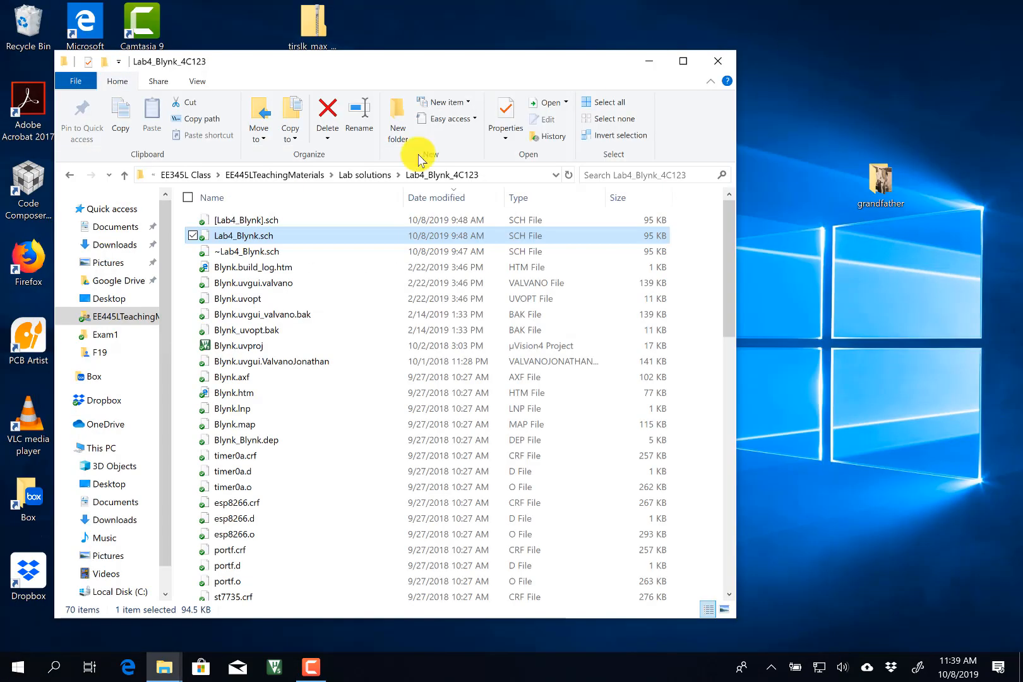
pyautogui.click(35, 342)
pyautogui.doubleClick(35, 343)
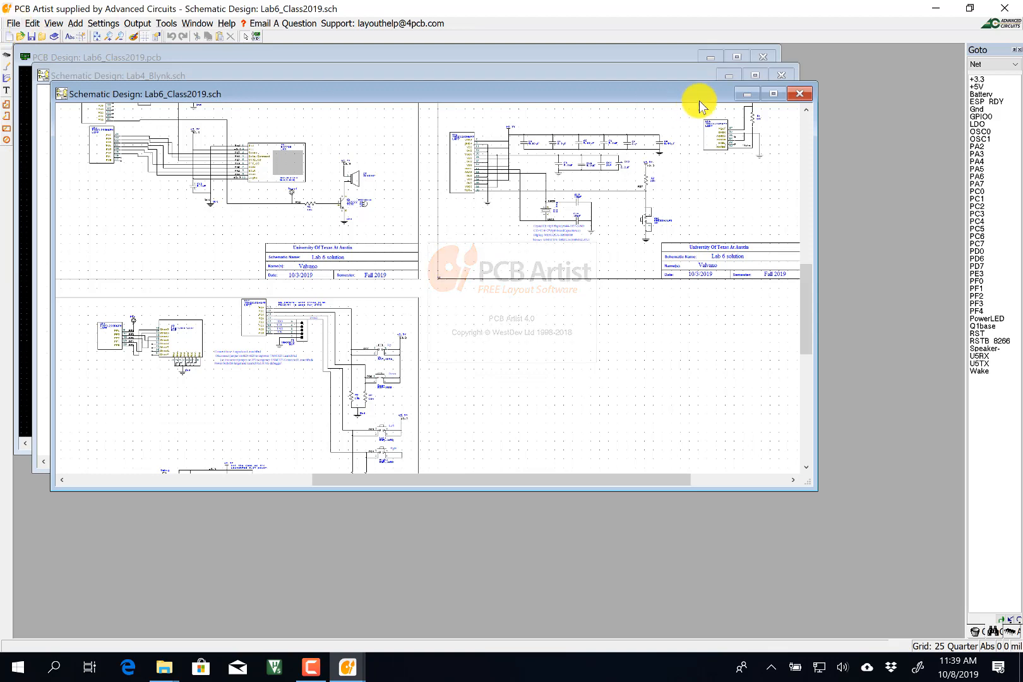
# Close the old Lab6_Class2019 schematic and PCB and the Lab4_Blynk schematic.
pyautogui.click(799, 95)
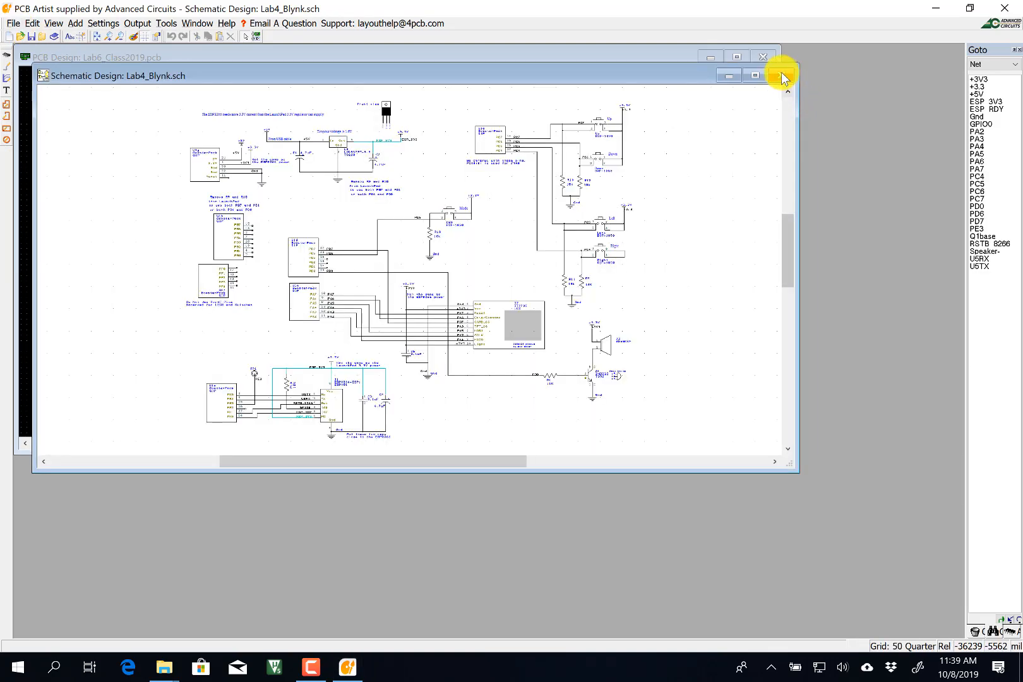
pyautogui.click(780, 75)
pyautogui.click(764, 56)
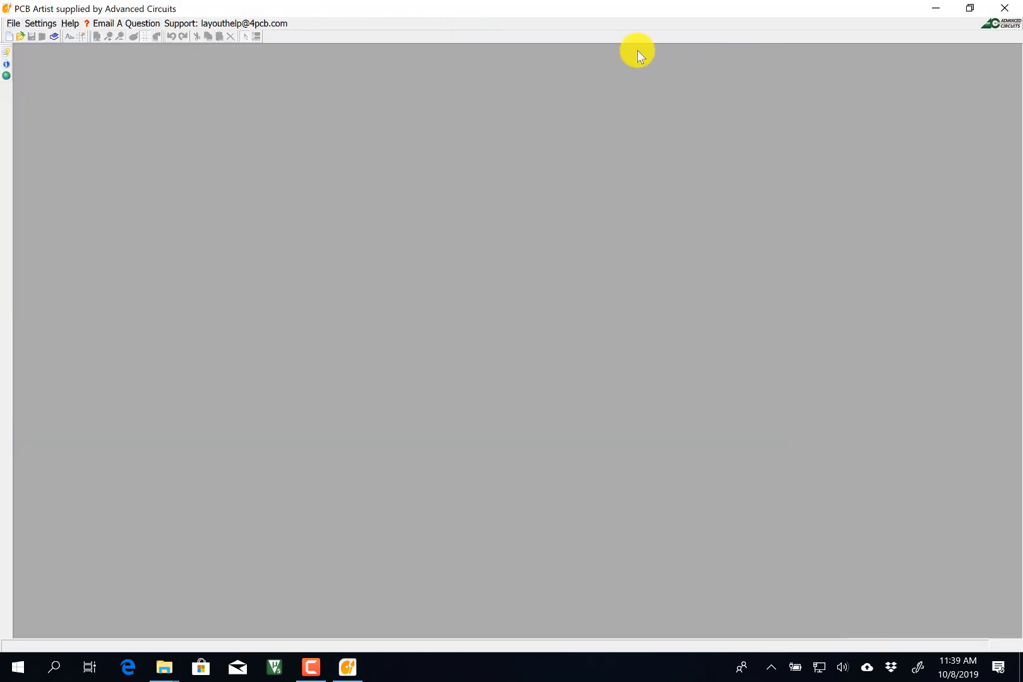
# Open Lab4_Blynk.sch and both Lab6_TM4C123starter files from Desktop\Lab6demo.
pyautogui.click(13, 24)
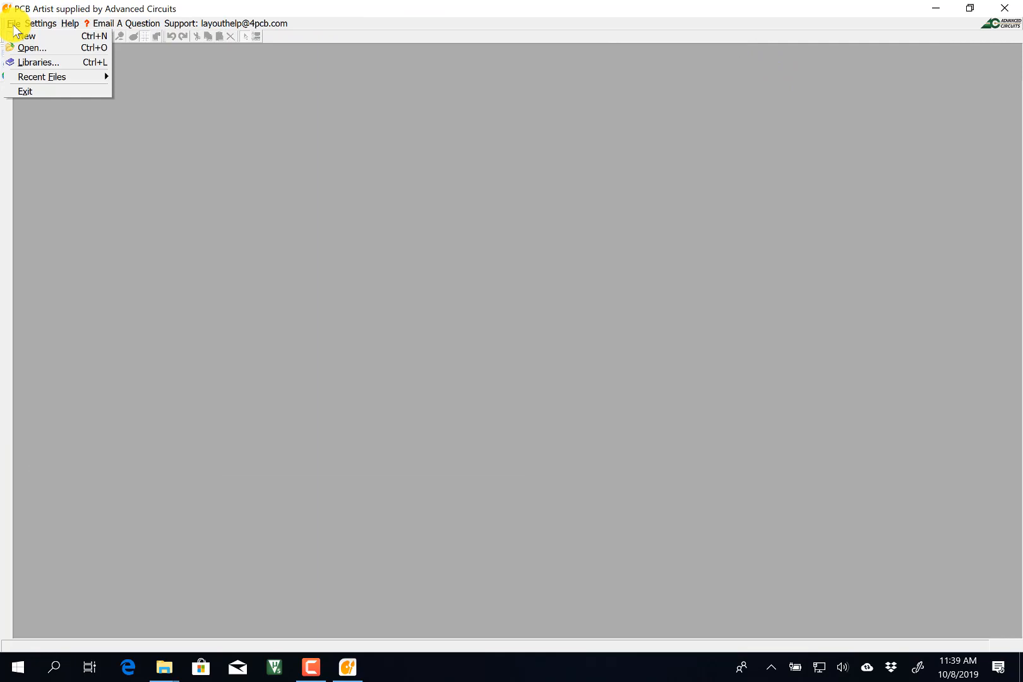
pyautogui.click(28, 47)
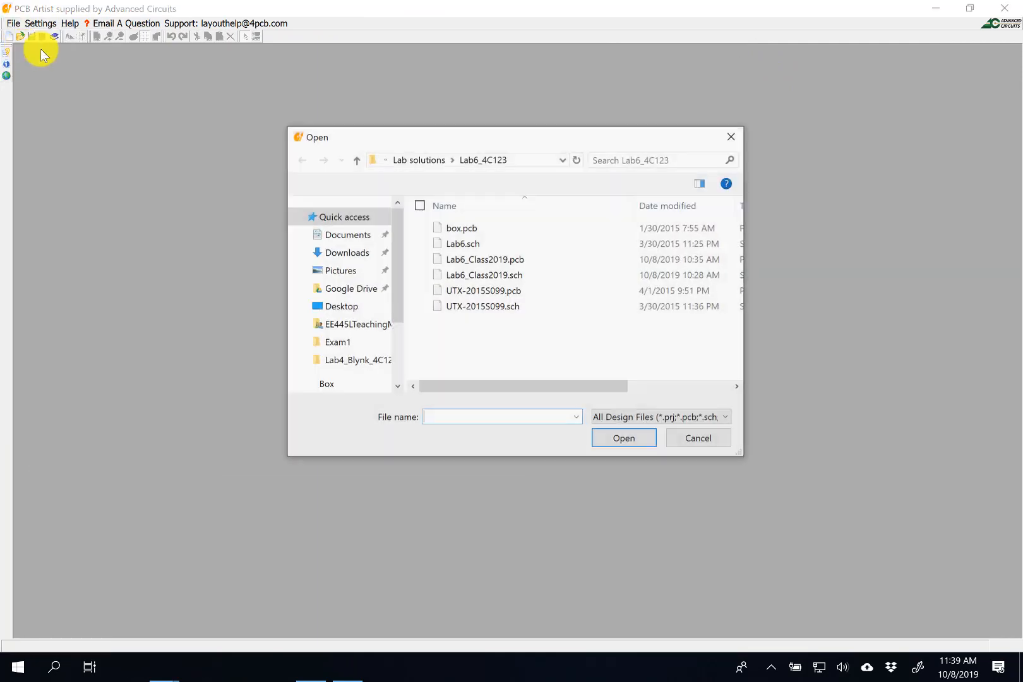
pyautogui.click(425, 159)
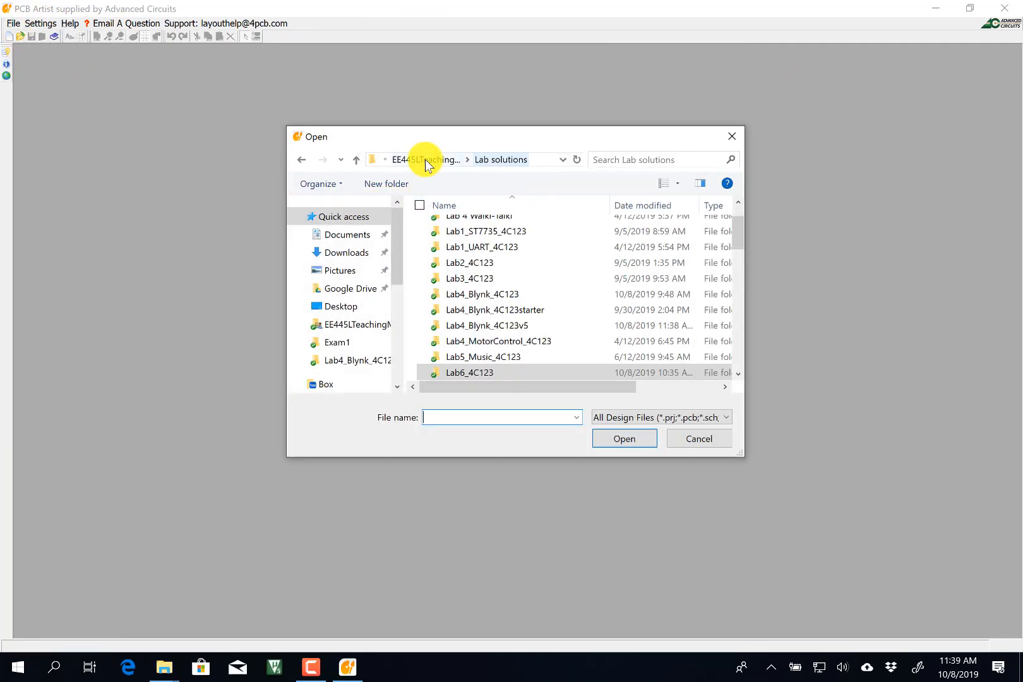
pyautogui.click(347, 253)
pyautogui.click(342, 308)
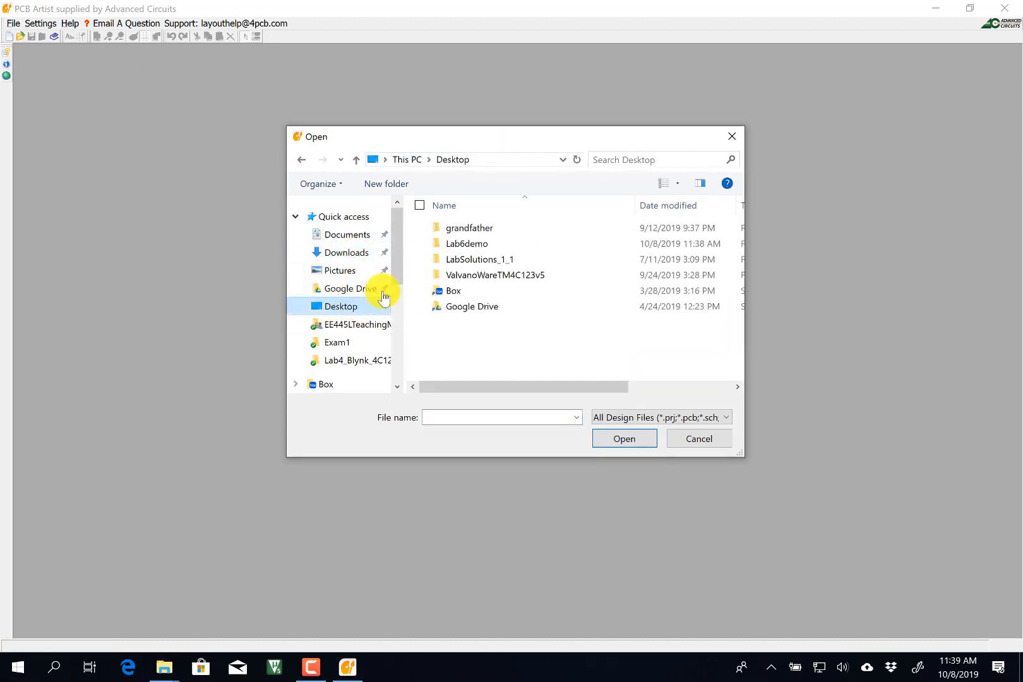
pyautogui.doubleClick(460, 244)
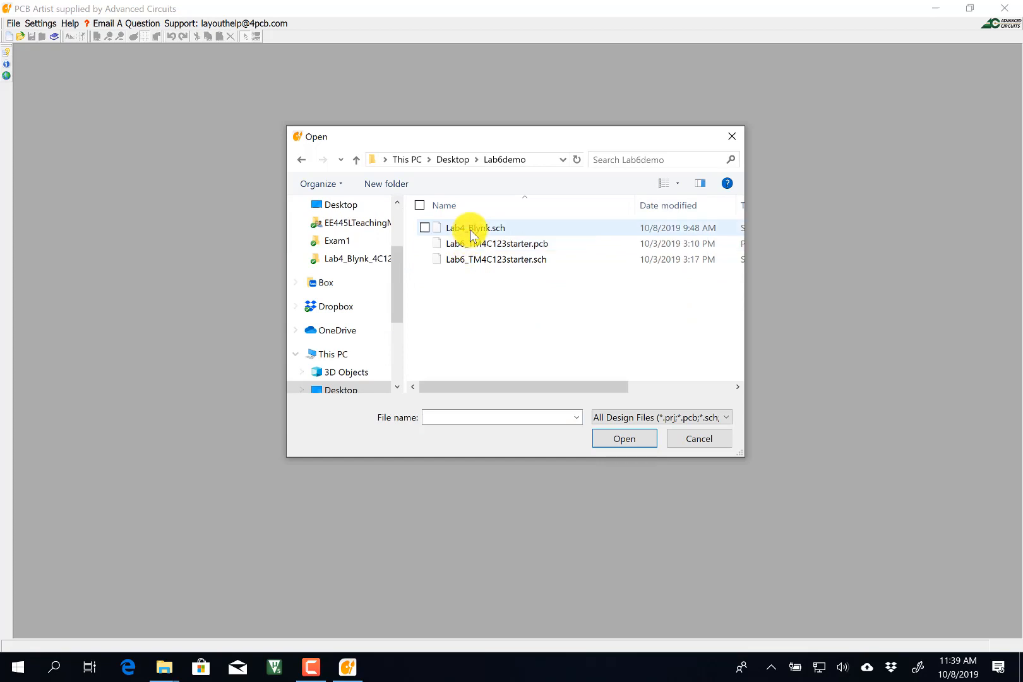
pyautogui.click(472, 233)
pyautogui.keyDown('shift'); pyautogui.click(479, 260); pyautogui.keyUp('shift')
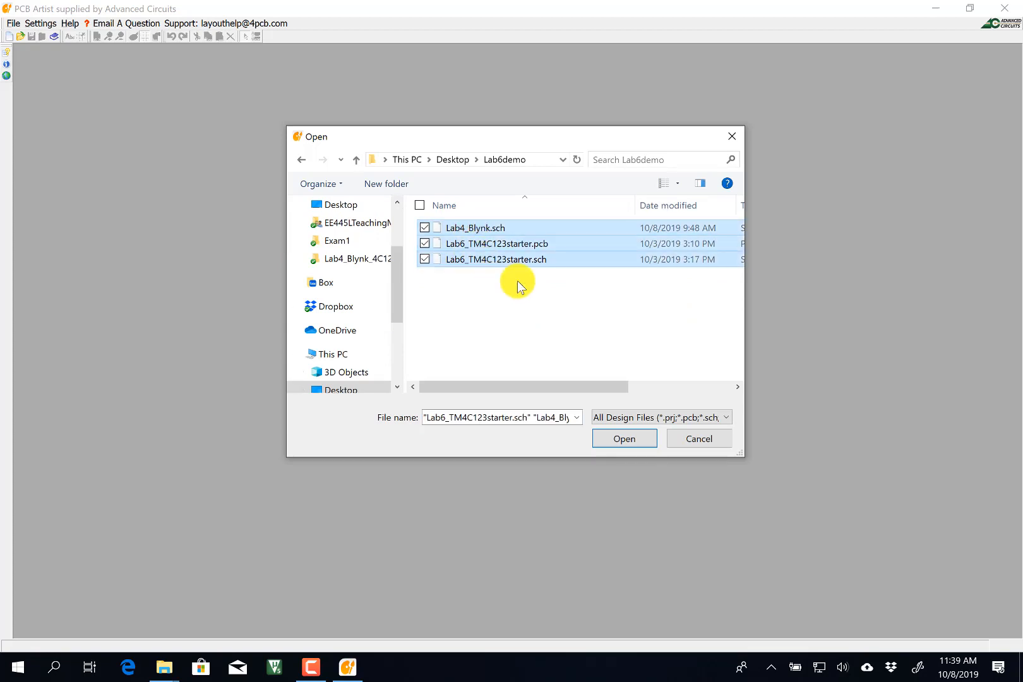
pyautogui.click(620, 438)
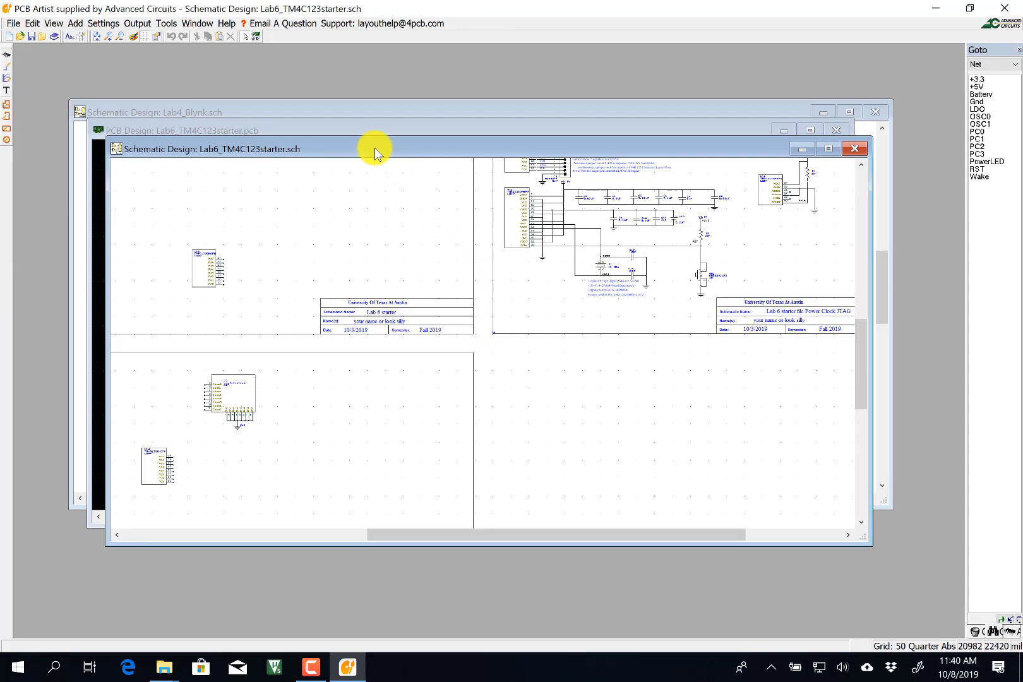
# Review the library folders, including the EE345L class library, in the library manager.
pyautogui.moveTo(368, 147); pyautogui.dragTo(346, 151)
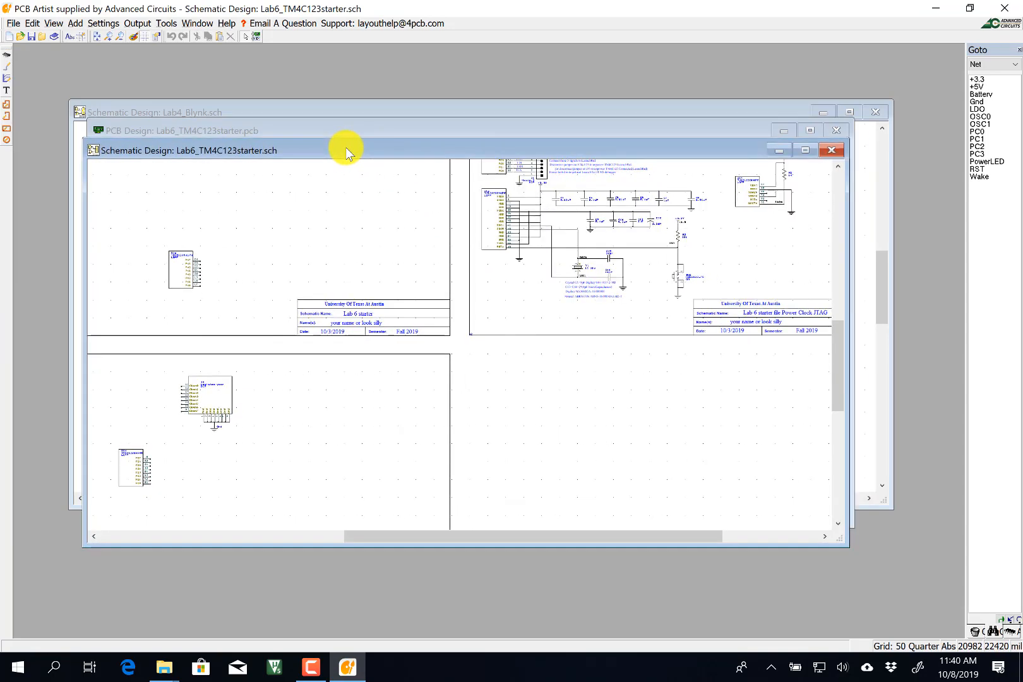
pyautogui.click(142, 24)
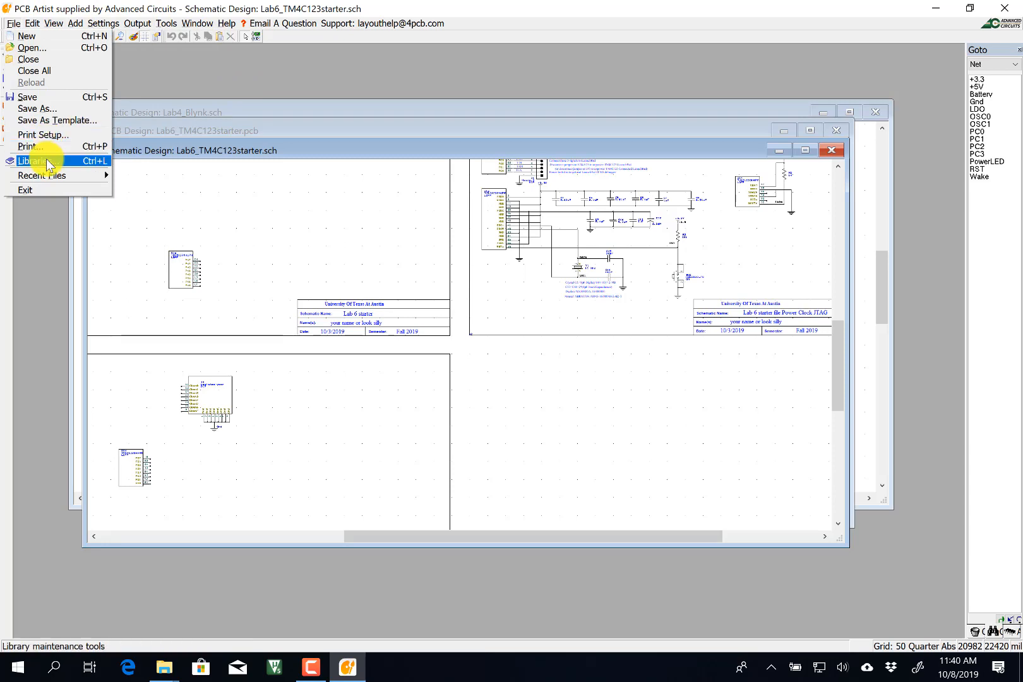
pyautogui.click(46, 158)
pyautogui.click(341, 158)
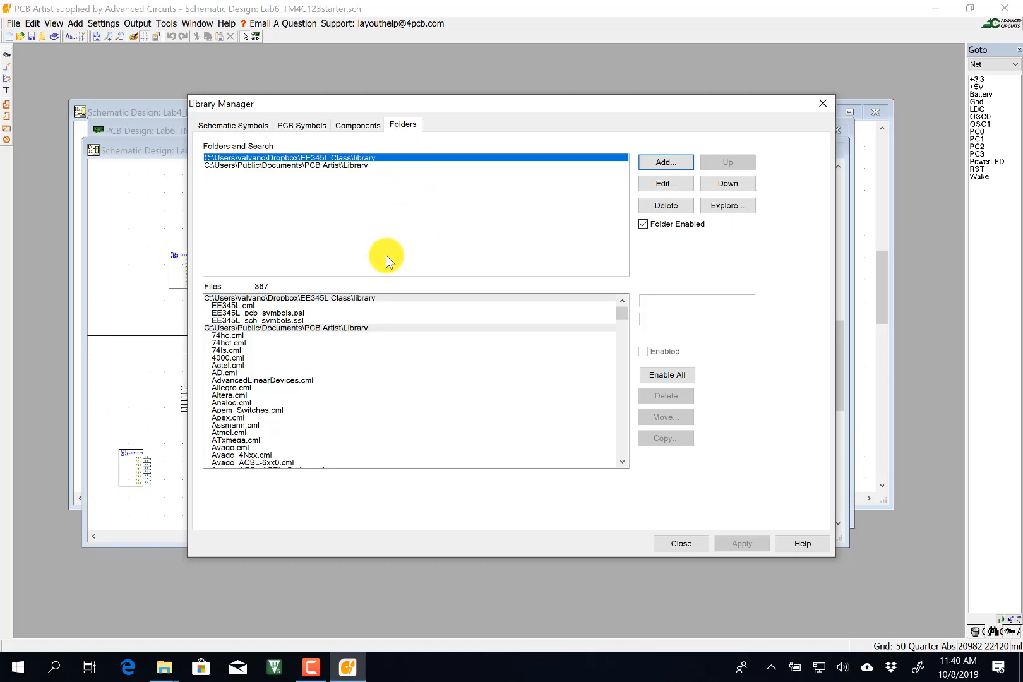
pyautogui.click(685, 545)
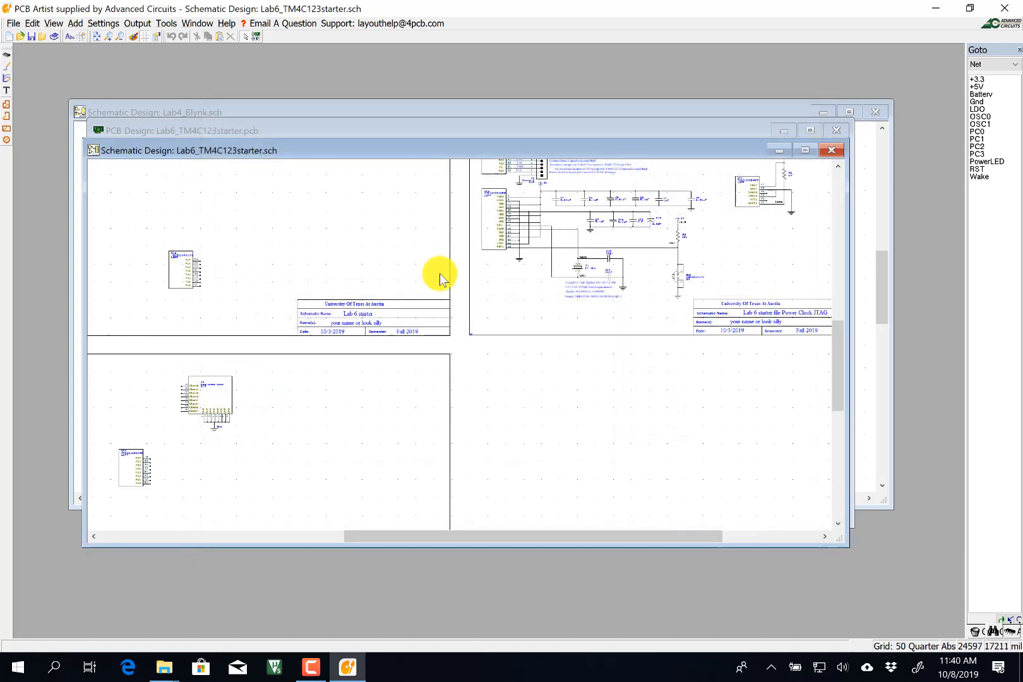
# Update all schematic components from the library, finding them current, then show the Lab6 starter PCB.
pyautogui.click(167, 23)
pyautogui.moveTo(238, 46)
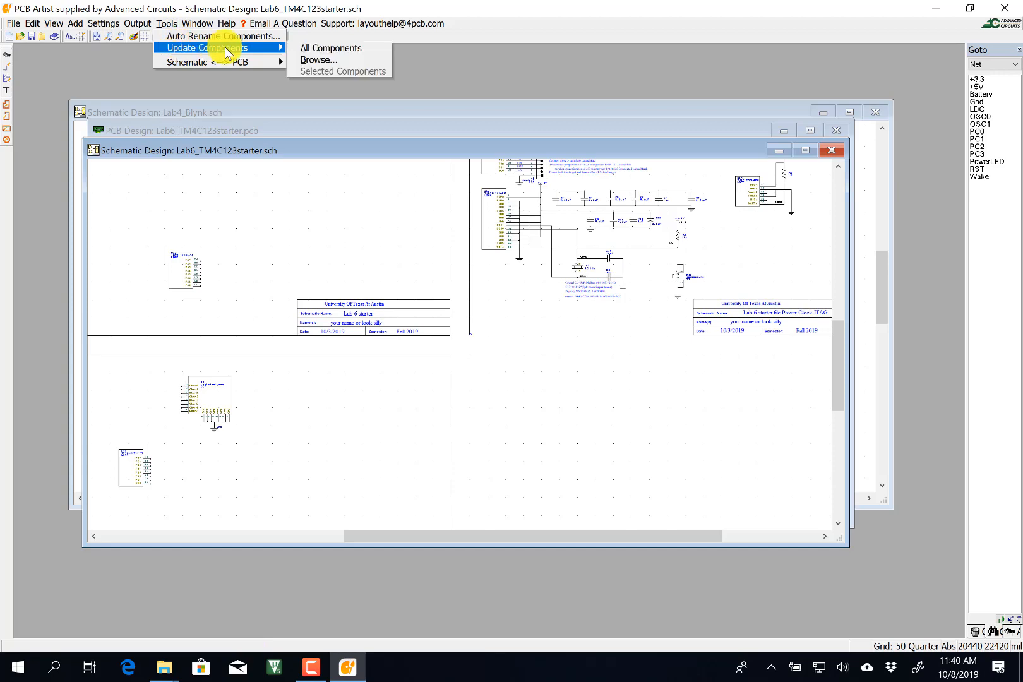
pyautogui.click(310, 48)
pyautogui.click(486, 354)
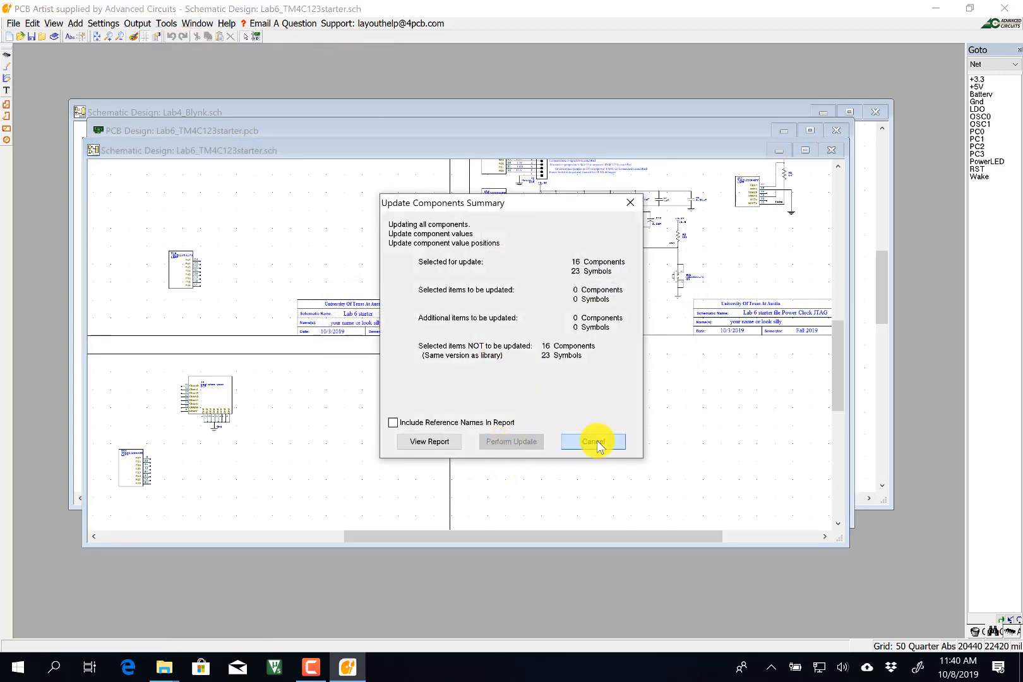
pyautogui.click(593, 441)
pyautogui.click(316, 131)
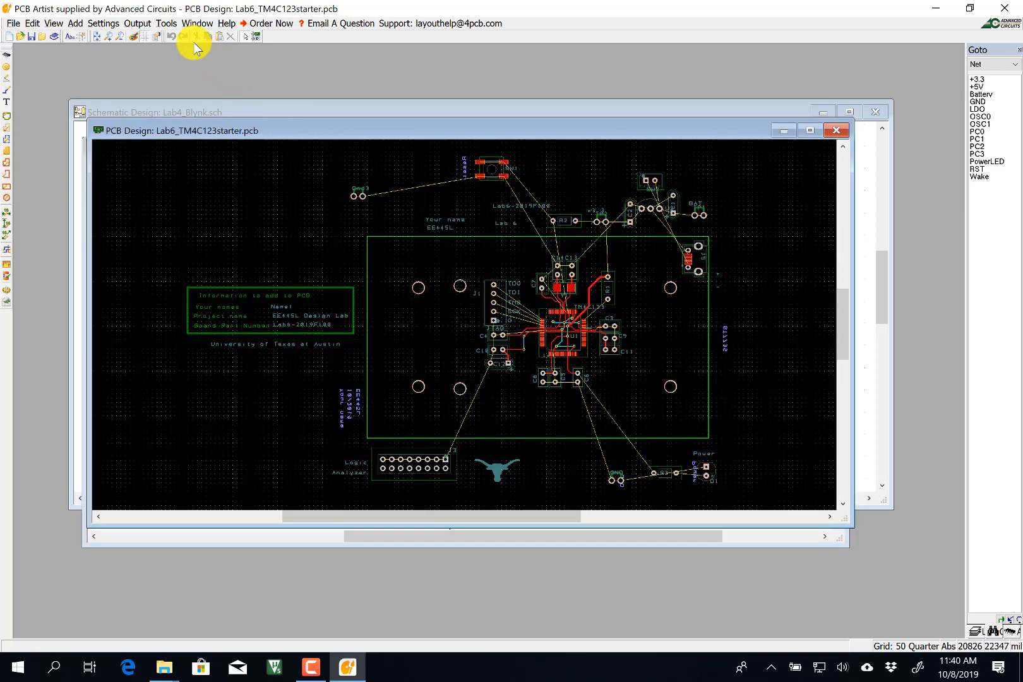
# Run Update Components on the Lab6_TM4C123starter PCB and accept the summary, then show Lab4_Blynk.sch.
pyautogui.click(168, 24)
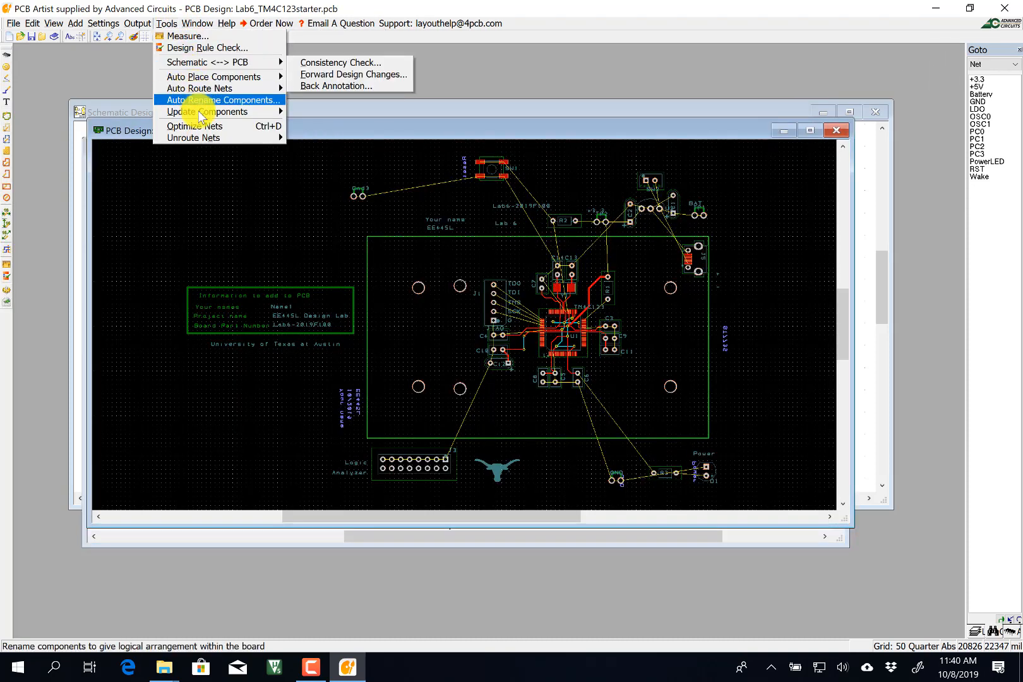
pyautogui.moveTo(238, 112)
pyautogui.click(372, 111)
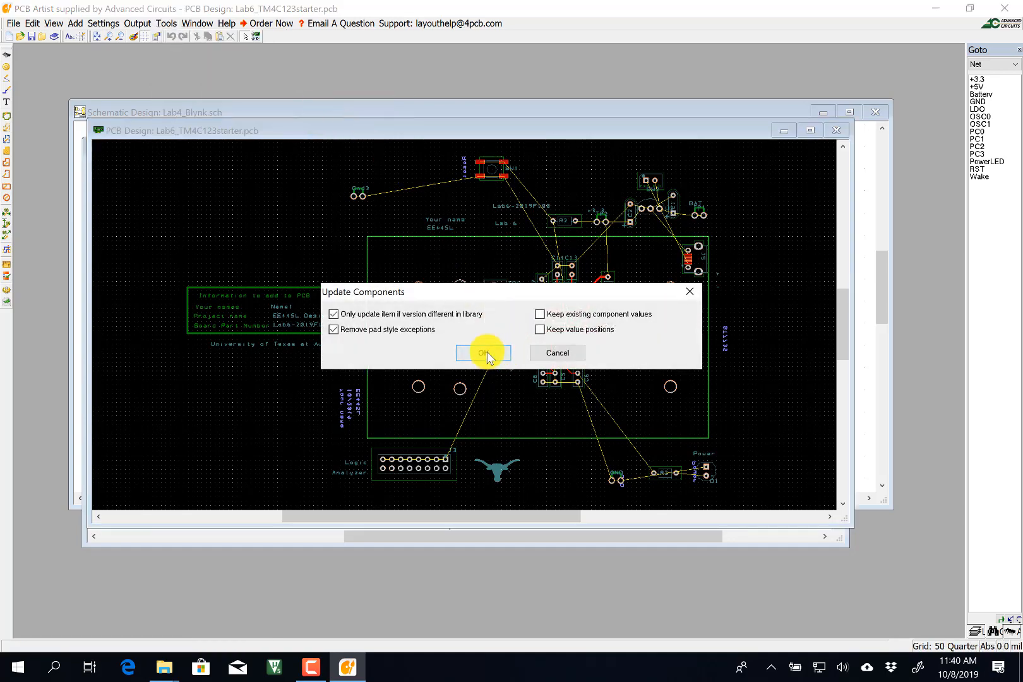
pyautogui.click(485, 353)
pyautogui.click(591, 446)
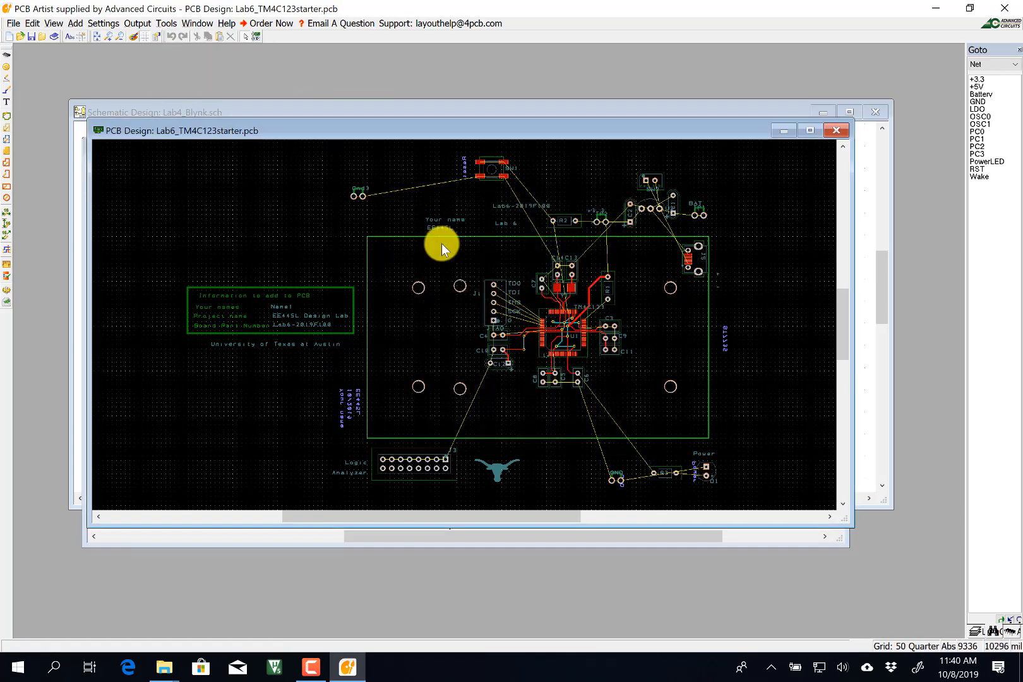
pyautogui.click(339, 112)
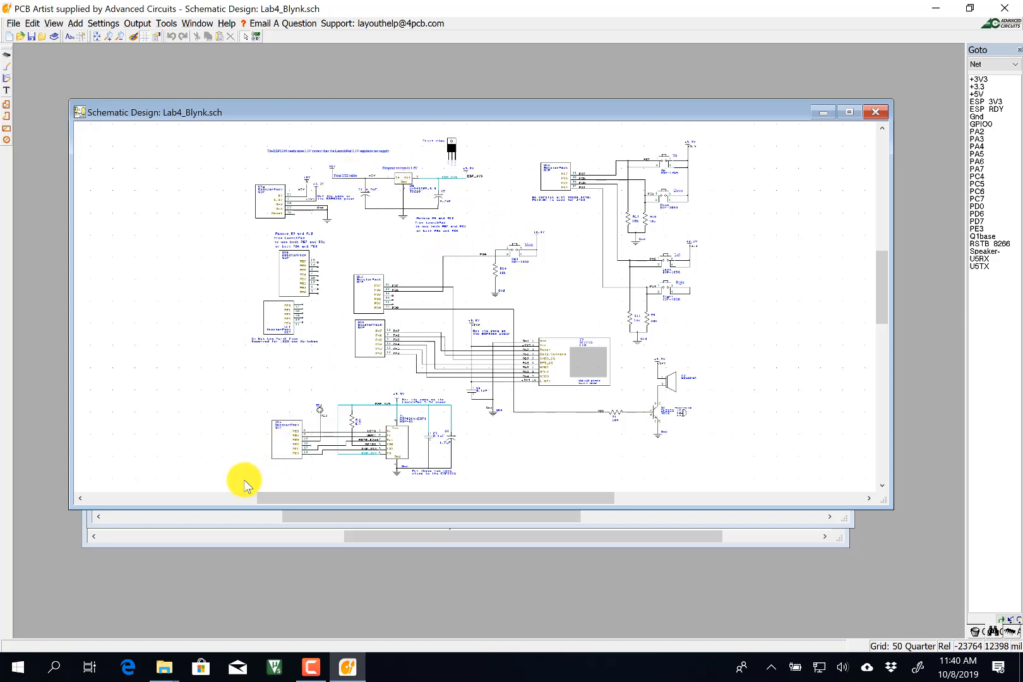
# Delete the two unused BoosterPack gates and their notes from Lab4_Blynk.sch.
pyautogui.click(303, 259)
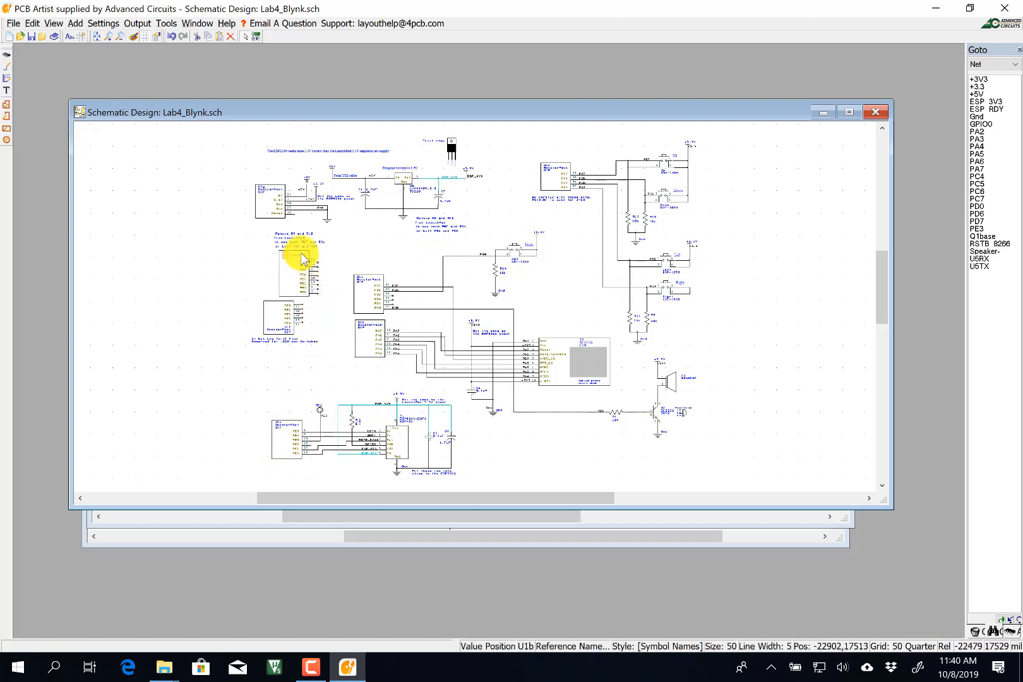
pyautogui.click(308, 256)
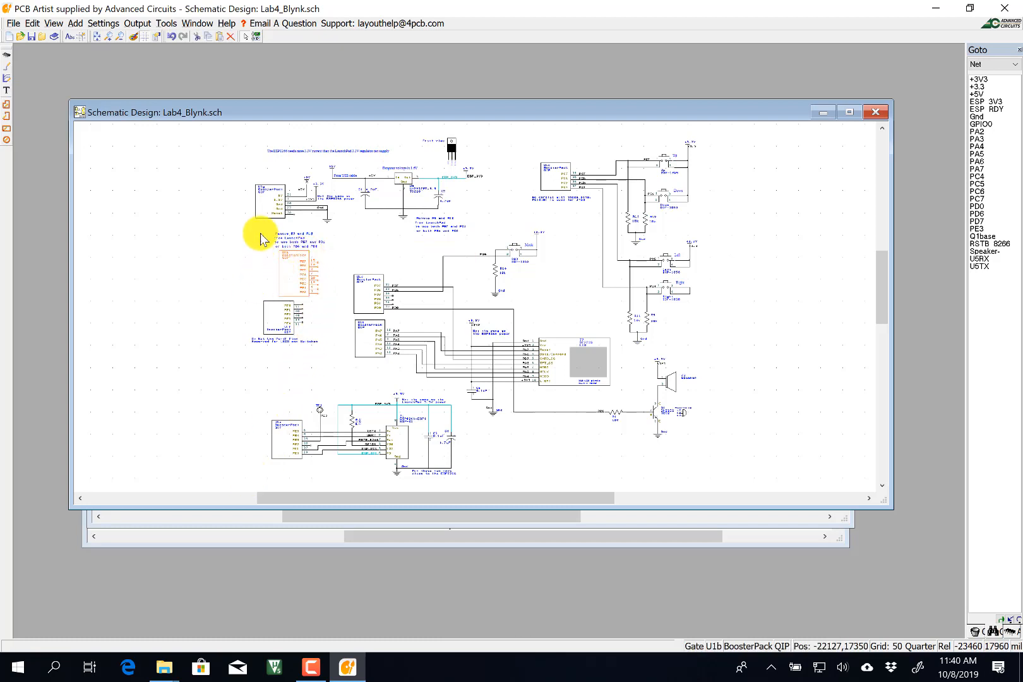
pyautogui.moveTo(308, 313); pyautogui.dragTo(326, 353)
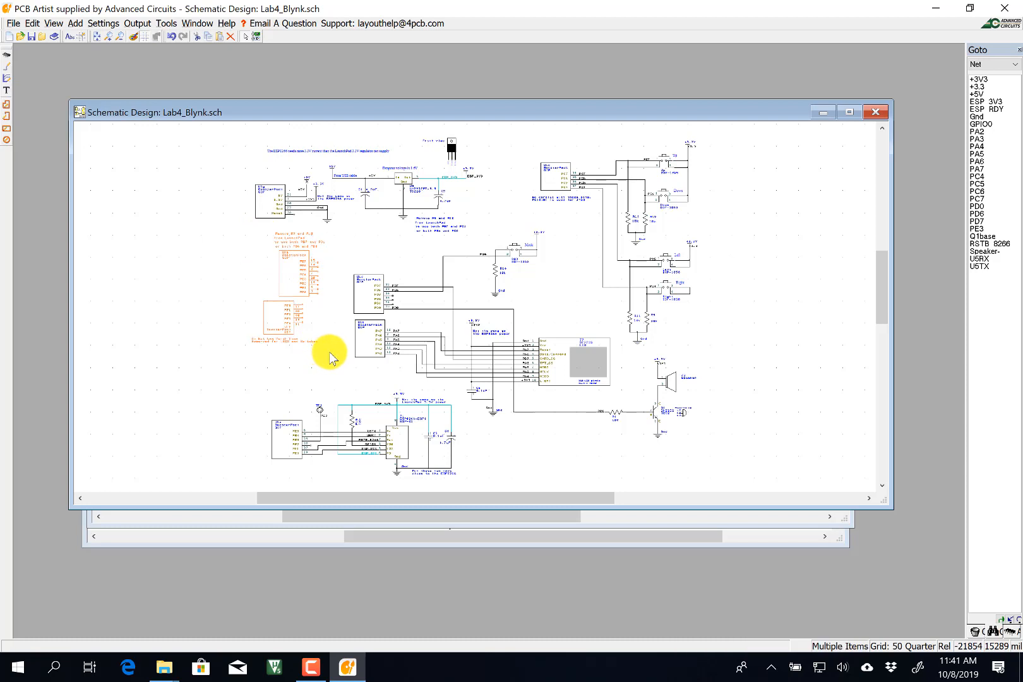
pyautogui.press('Delete')
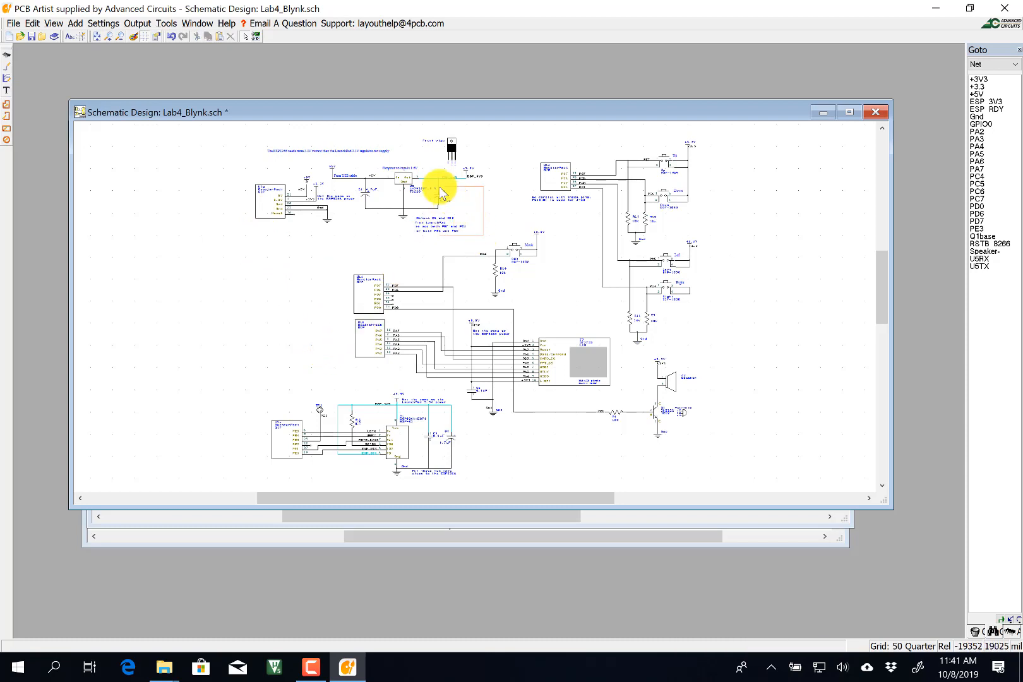
# Delete the regulator circuit, +5V symbol and USB power header, then select the remaining circuitry.
pyautogui.moveTo(440, 192); pyautogui.dragTo(335, 180)
pyautogui.press('Delete')
pyautogui.press('Delete')
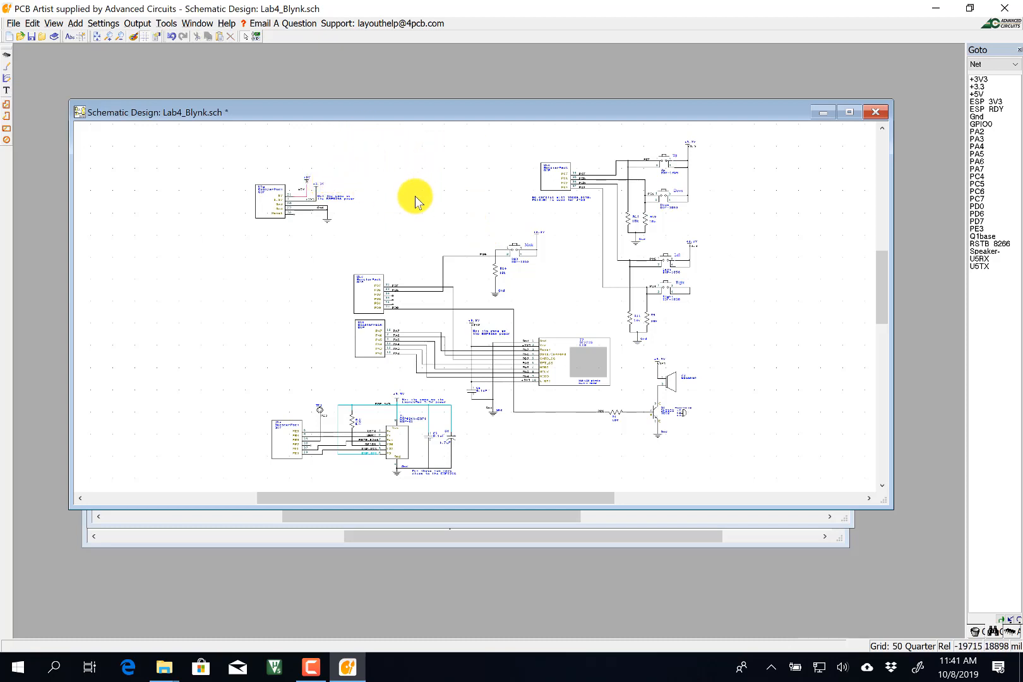
pyautogui.moveTo(366, 235); pyautogui.dragTo(235, 152)
pyautogui.press('Delete')
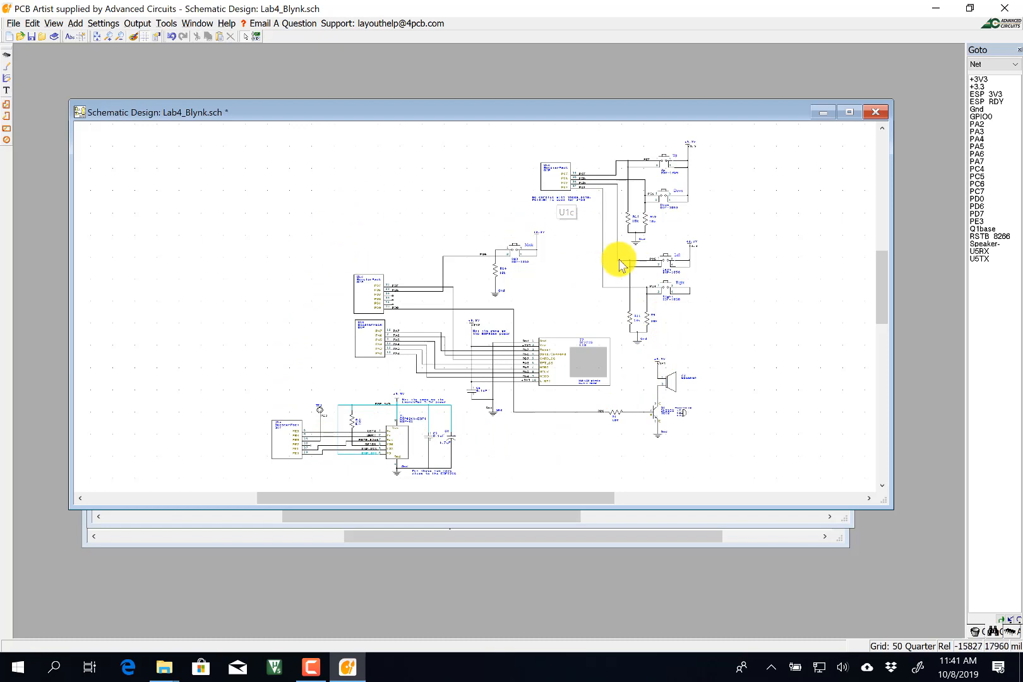
pyautogui.moveTo(740, 468); pyautogui.dragTo(352, 219)
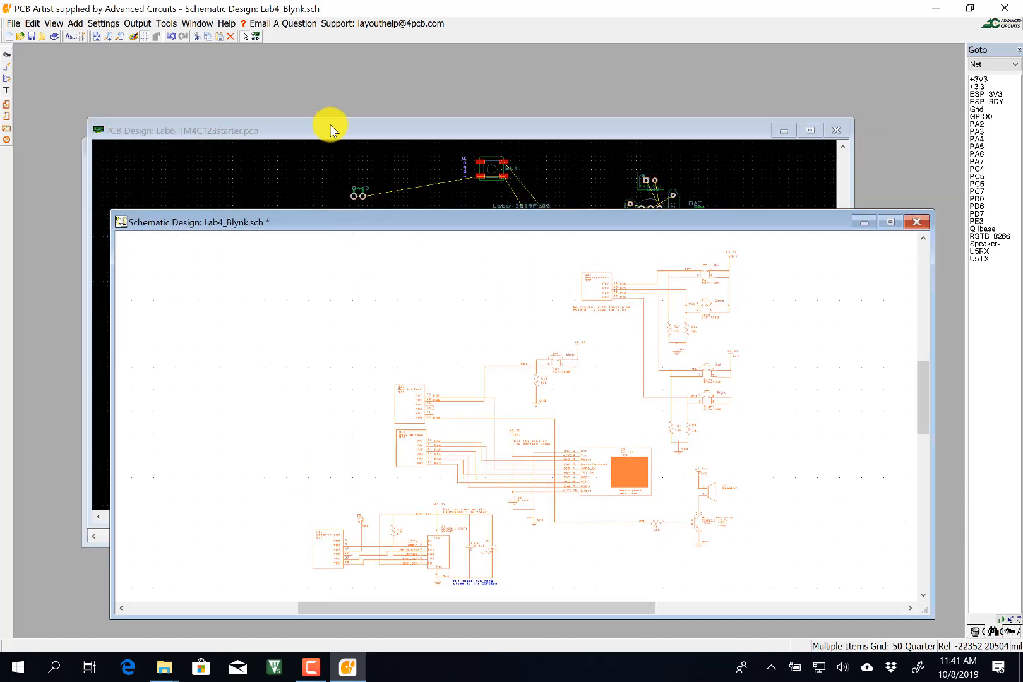
# Paste the copied circuit into the Lab6 starter schematic, merging Gnd, PD6, PC7, PC6, PC4 and +3.3 nets.
pyautogui.moveTo(331, 121); pyautogui.dragTo(297, 107)
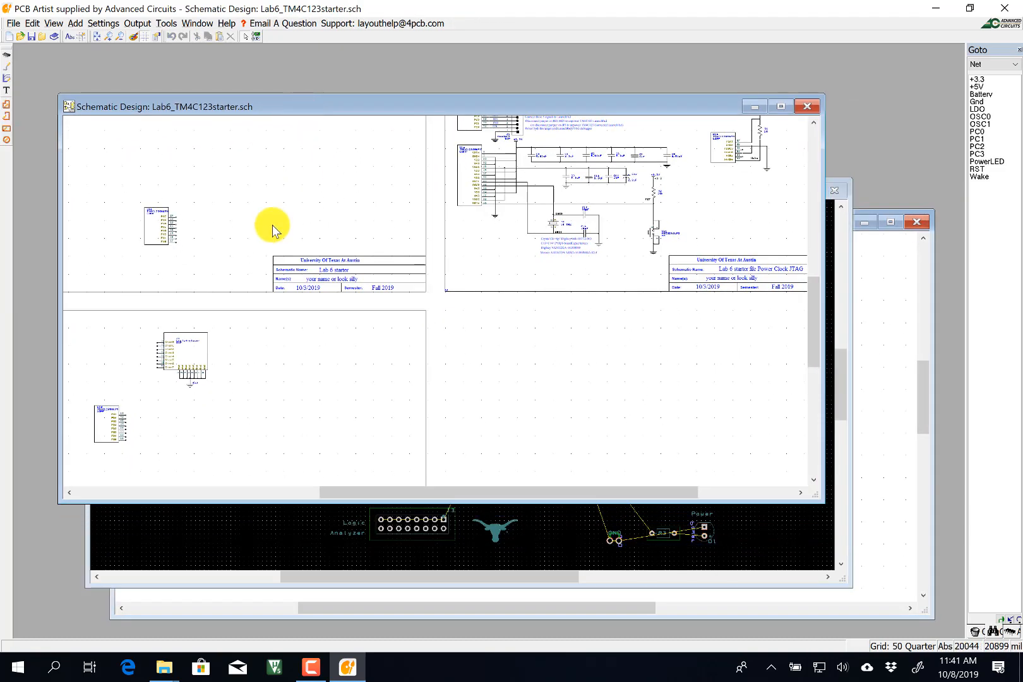
pyautogui.middleClick(181, 205)
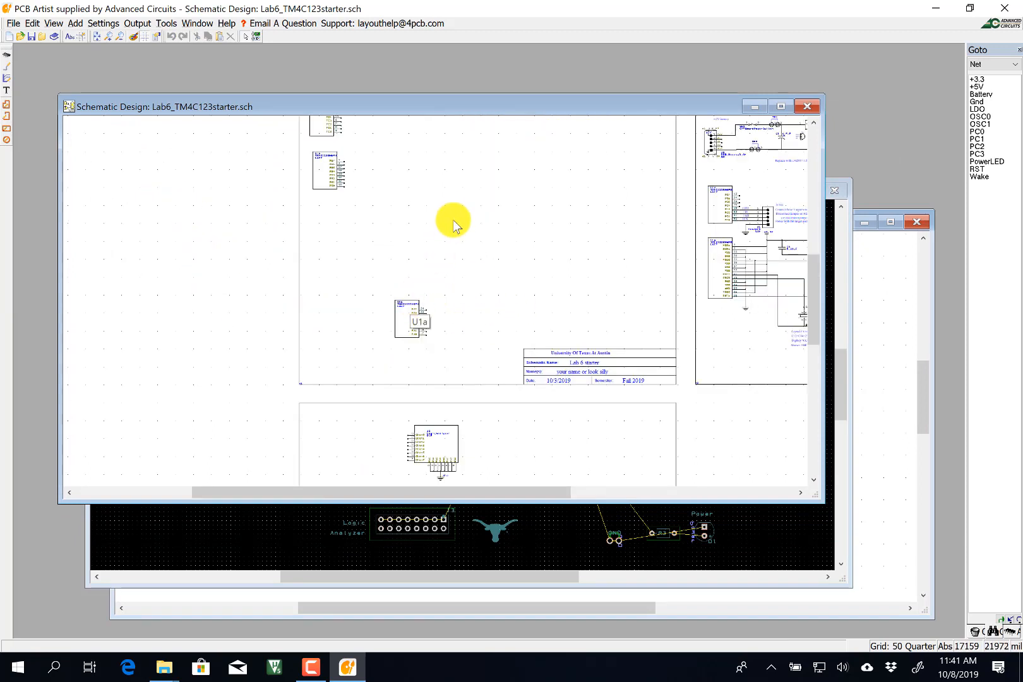
pyautogui.hotkey('ctrl', 'v')
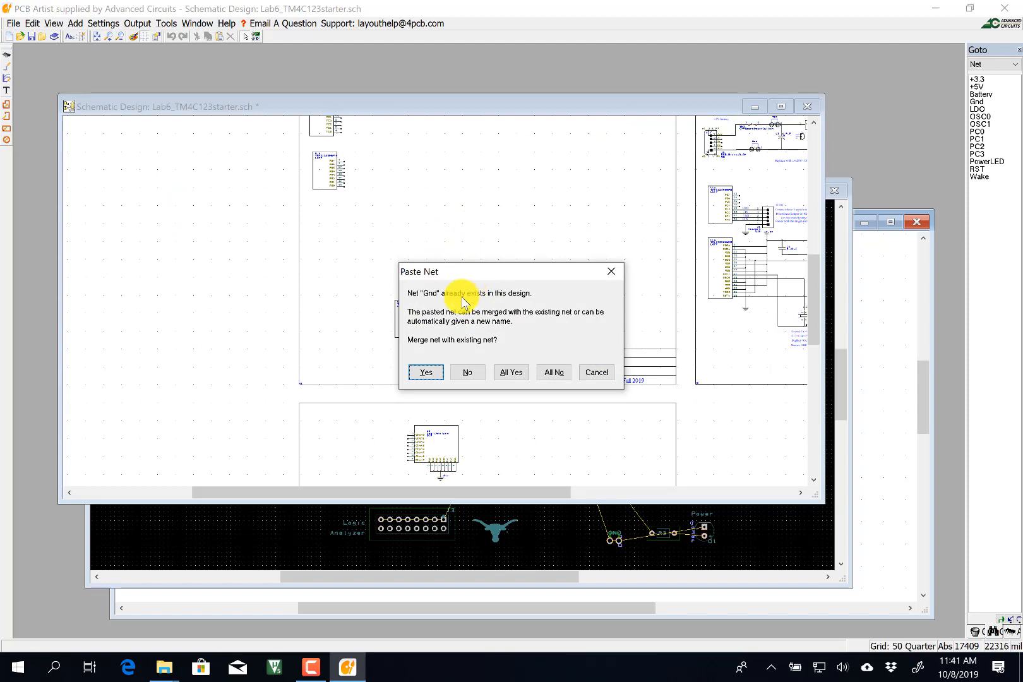
pyautogui.click(426, 371)
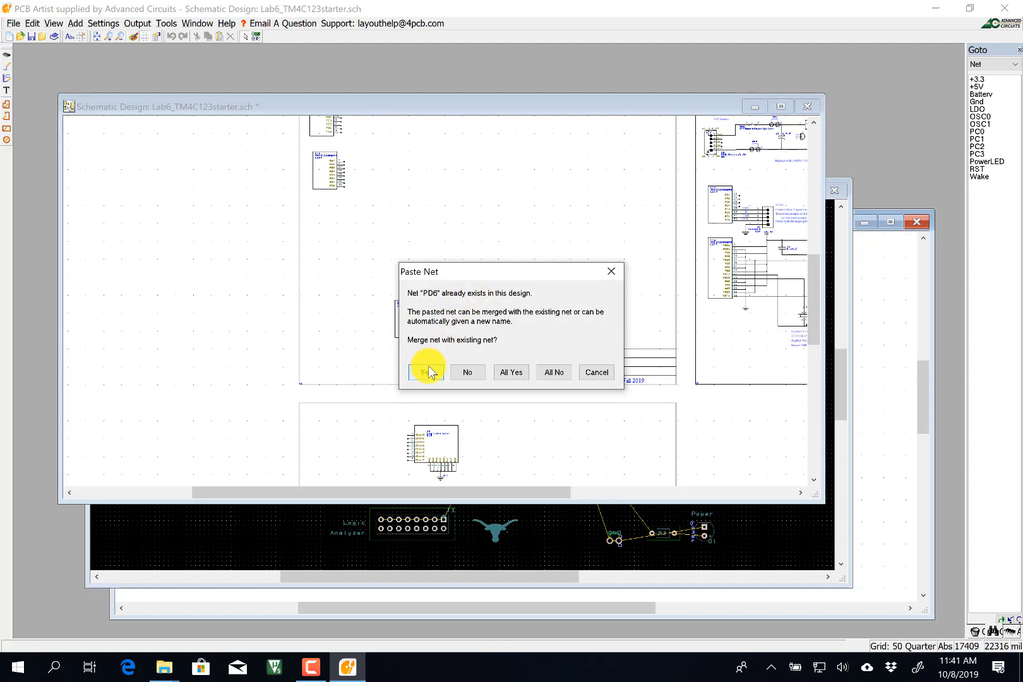
pyautogui.click(427, 371)
pyautogui.click(427, 372)
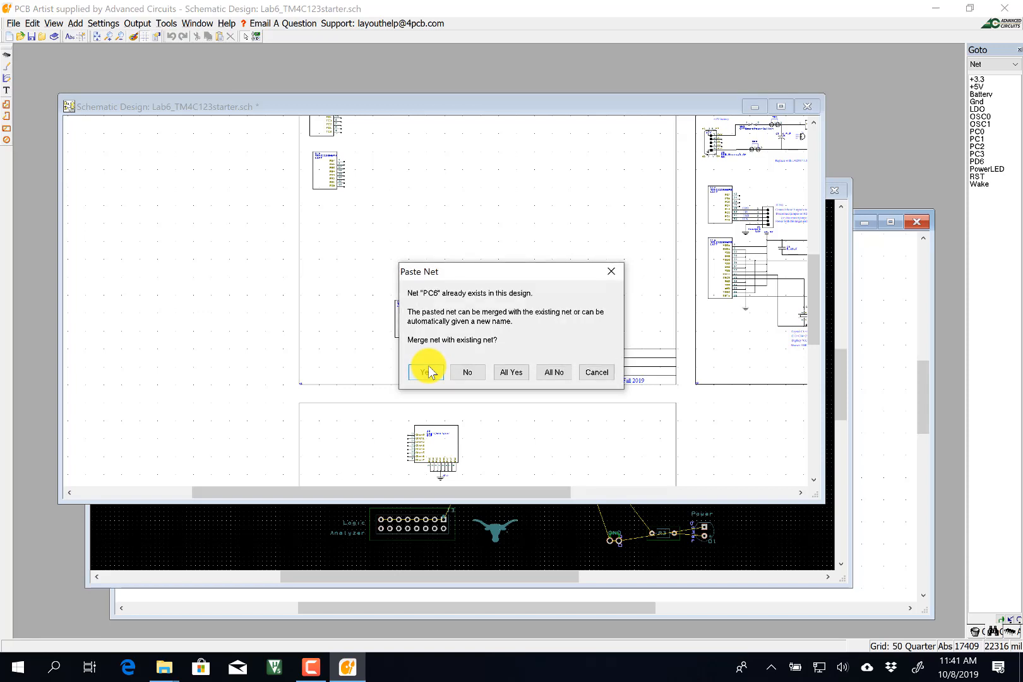
pyautogui.click(427, 371)
pyautogui.click(427, 371)
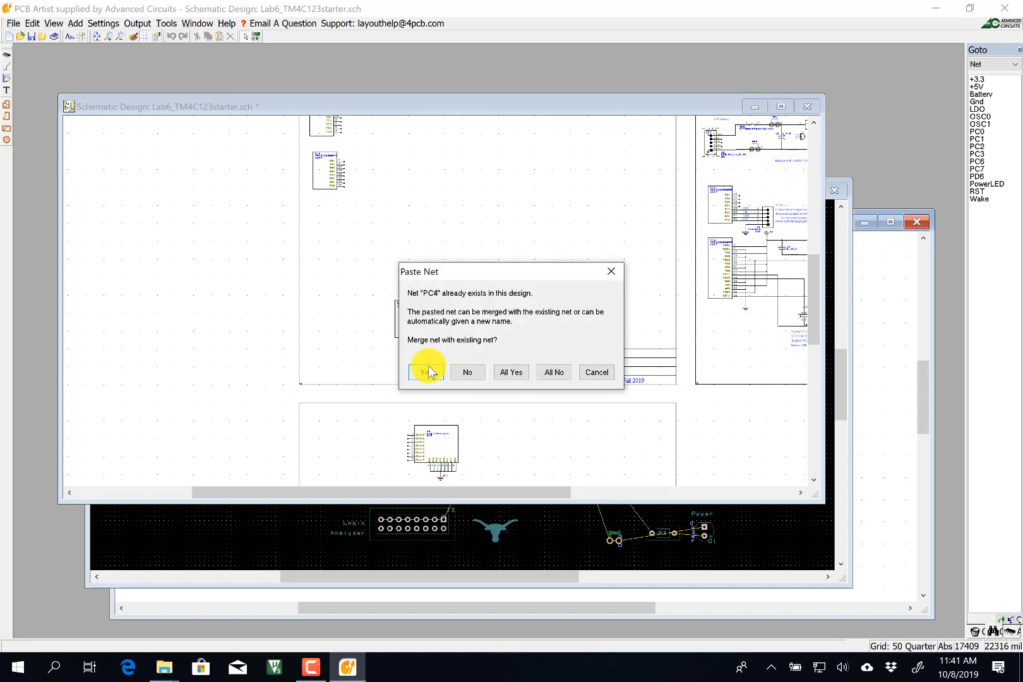
pyautogui.click(427, 371)
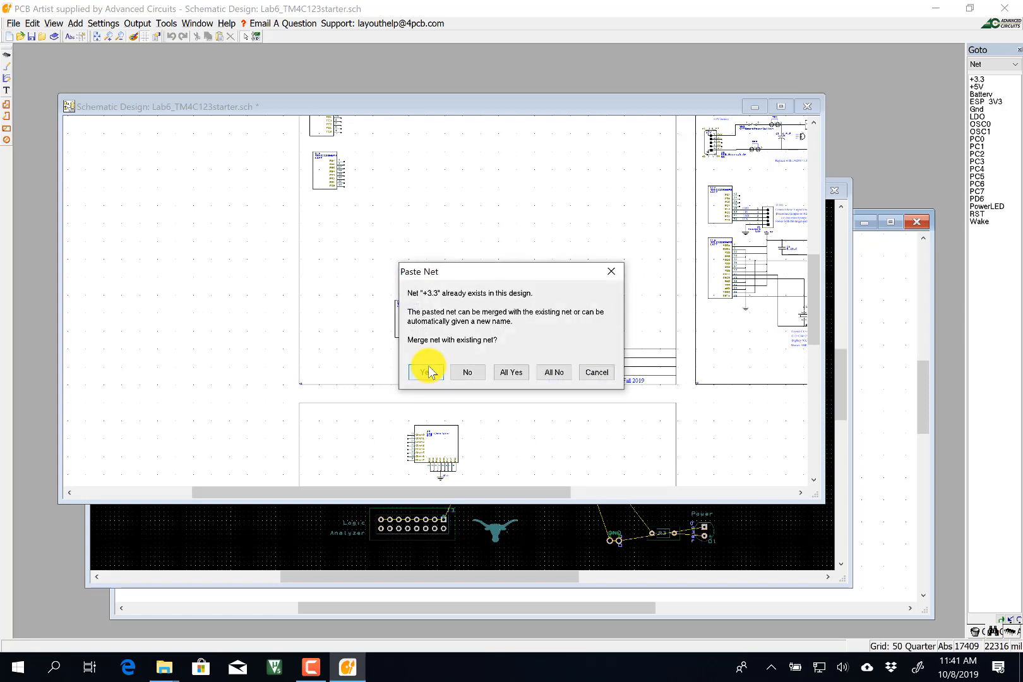
pyautogui.click(427, 371)
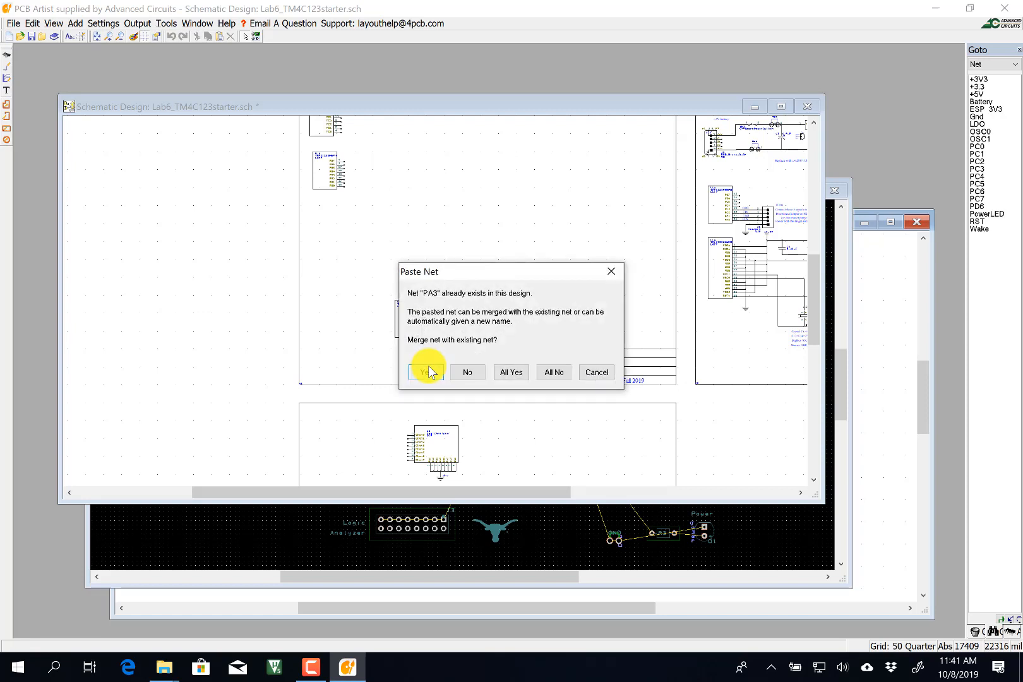
# Merge the remaining nets (PA3, PA6, Q1base, Speaker-, PD7, PA7) and place the pasted circuit.
pyautogui.click(429, 366)
pyautogui.click(429, 366)
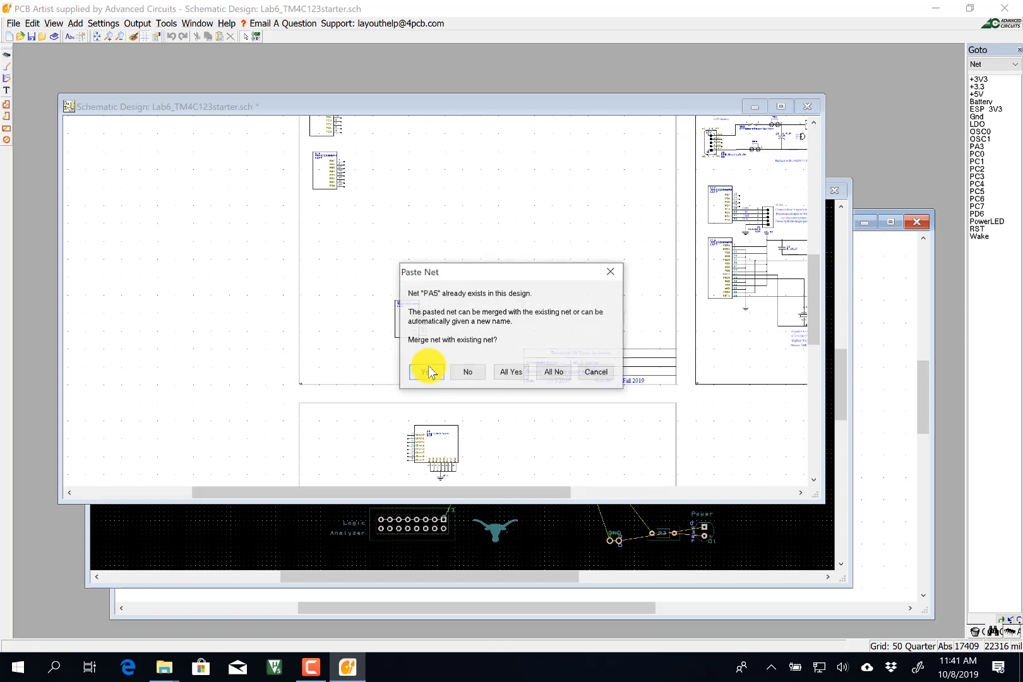
pyautogui.click(428, 366)
pyautogui.click(428, 371)
pyautogui.click(429, 371)
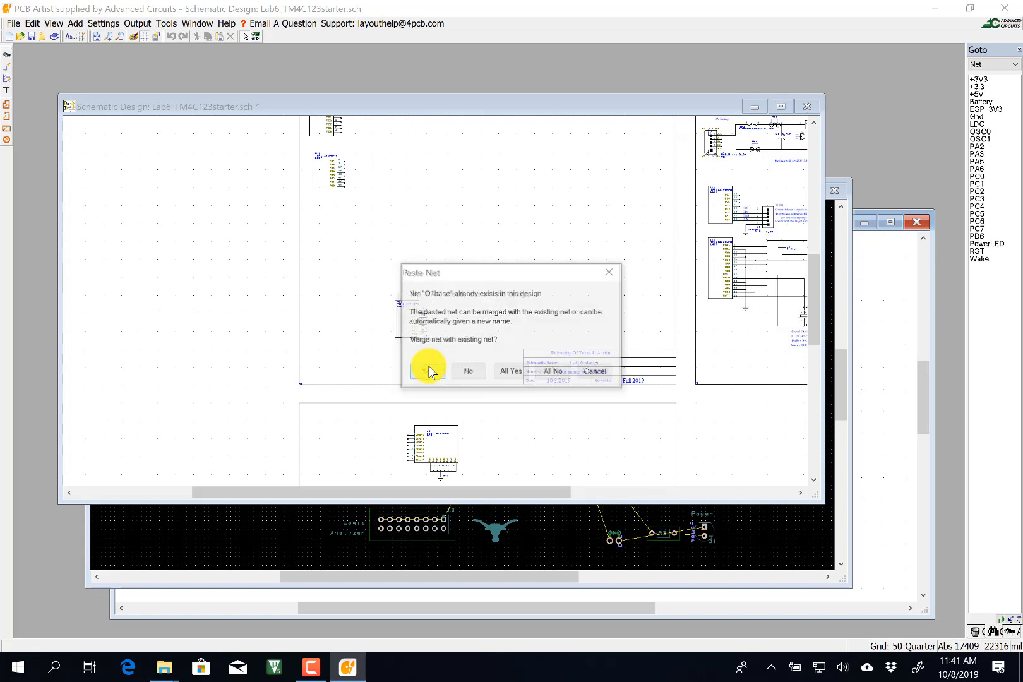
pyautogui.click(428, 371)
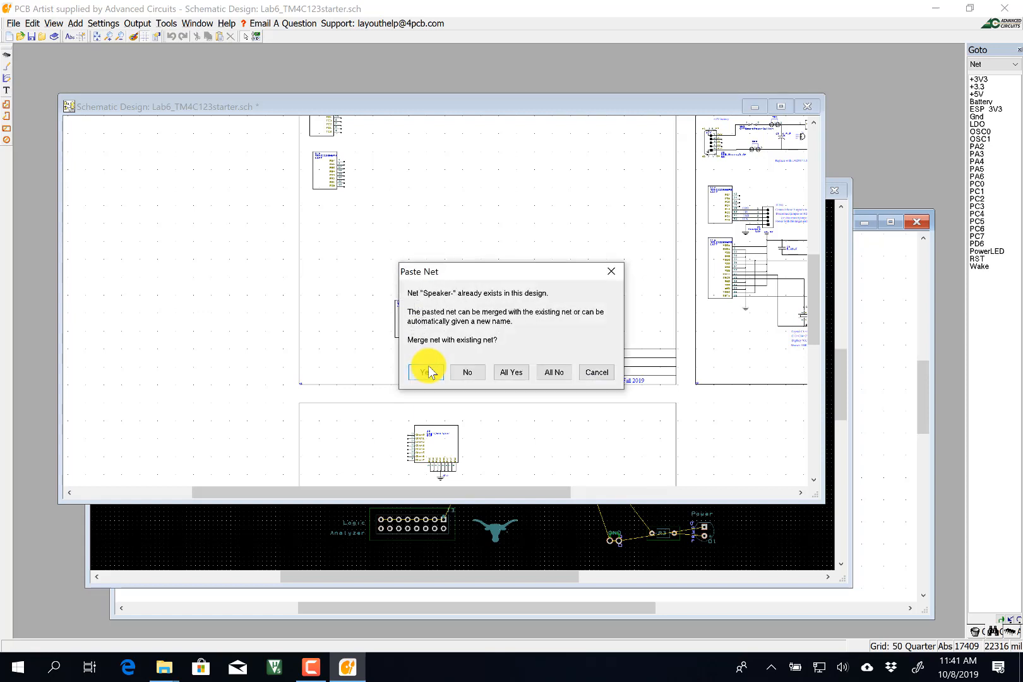
pyautogui.click(429, 372)
pyautogui.click(429, 371)
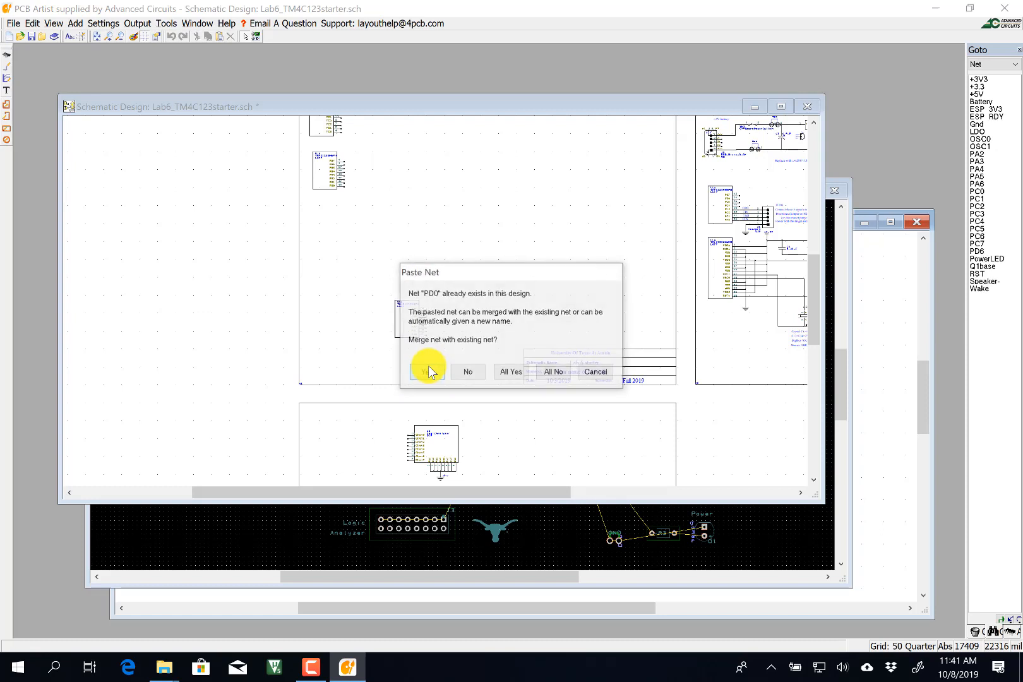
pyautogui.click(429, 371)
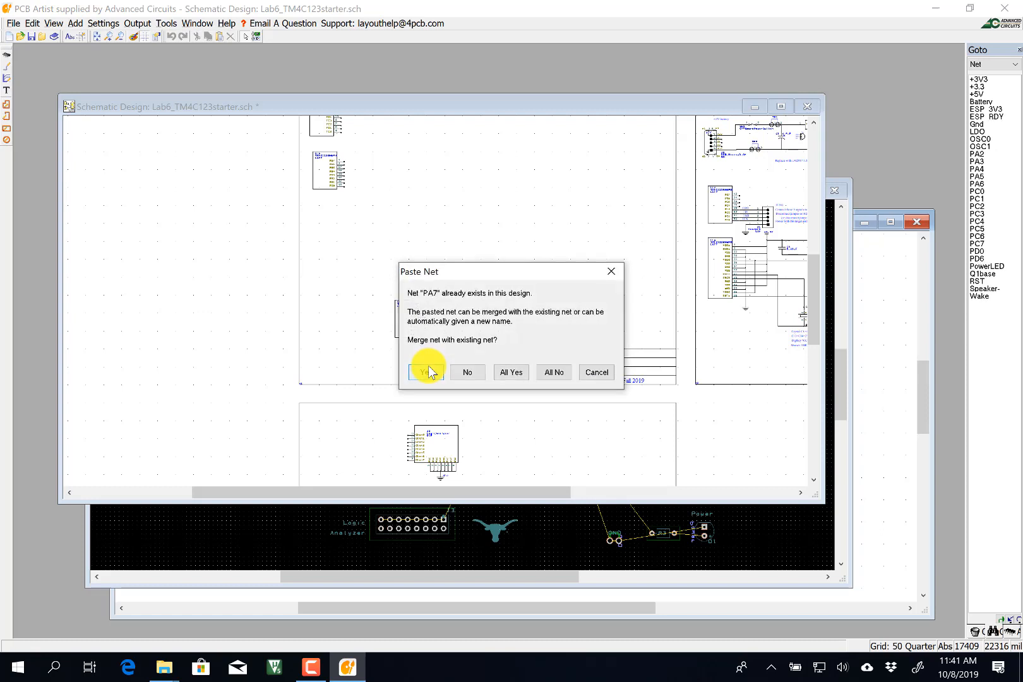
pyautogui.click(428, 371)
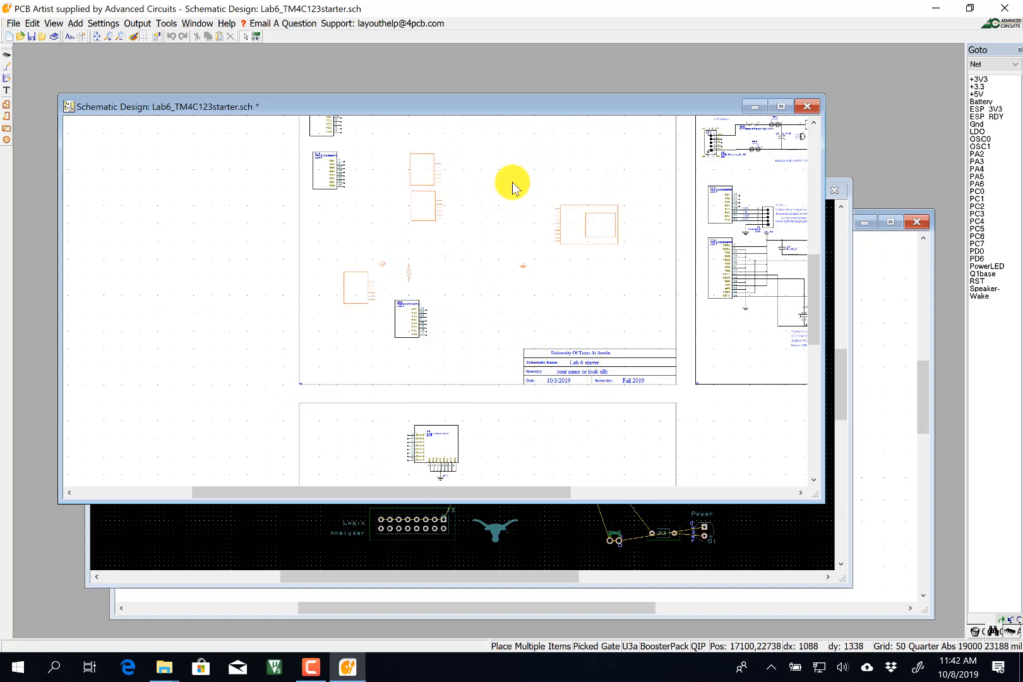
pyautogui.click(495, 200)
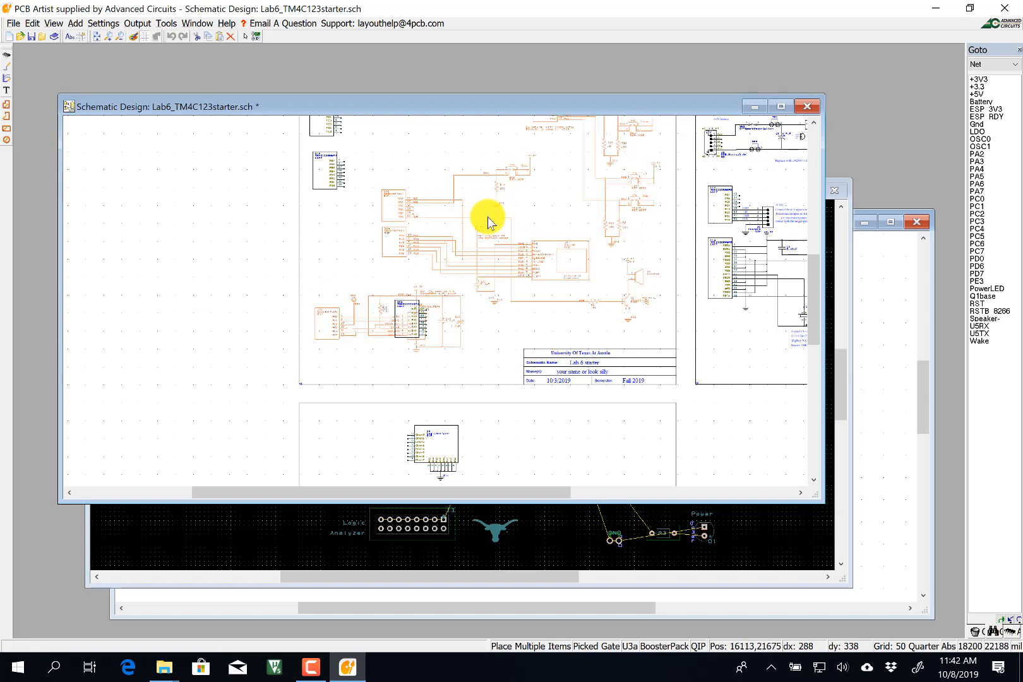
pyautogui.click(487, 220)
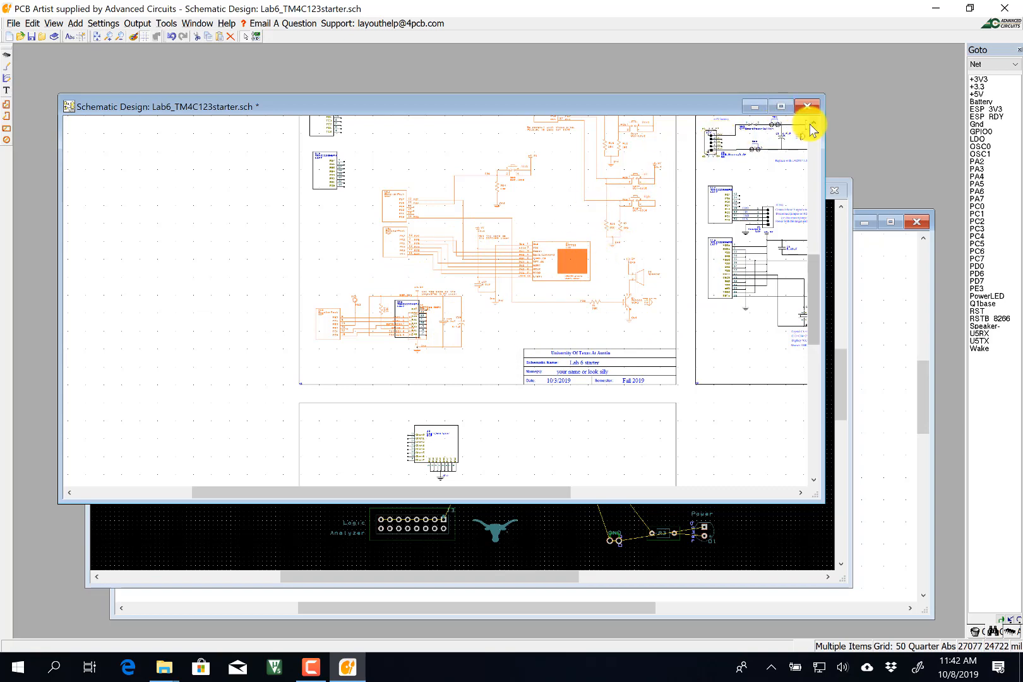
# Drag the 'Be careful with these pins' note from U3c to beside the pull-down resistors.
pyautogui.scroll(2, 815, 120)
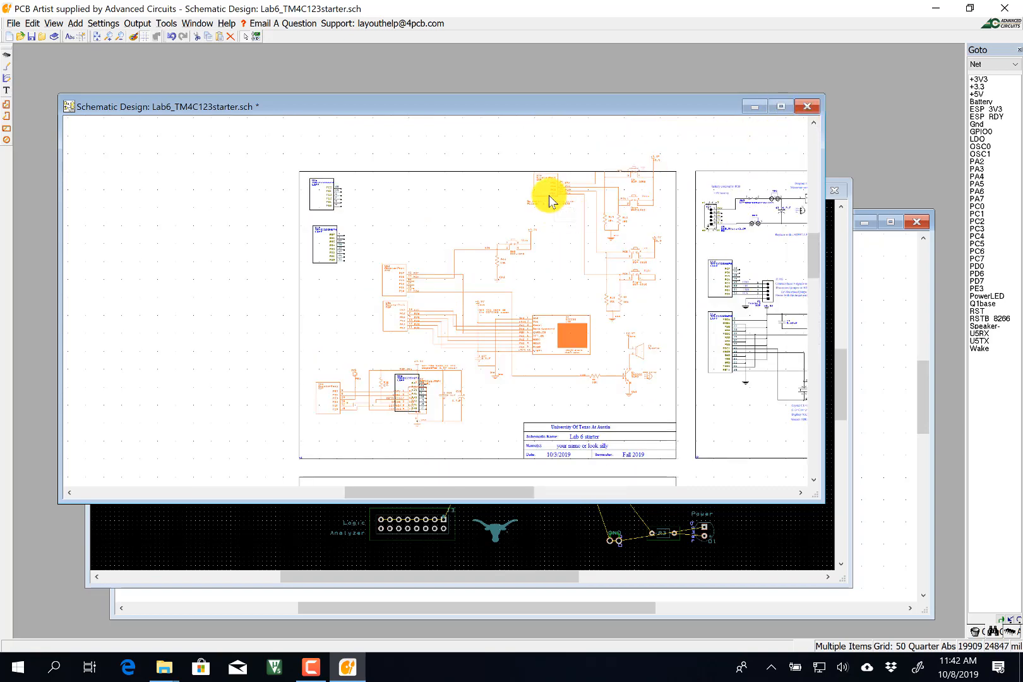
pyautogui.scroll(2, 549, 195)
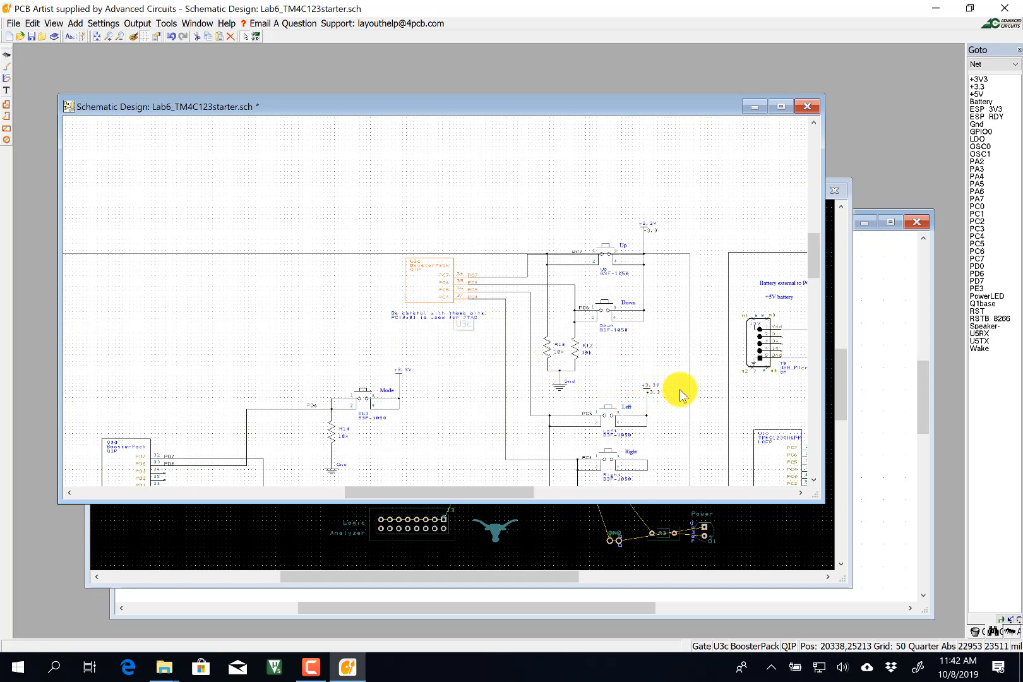
pyautogui.click(800, 493)
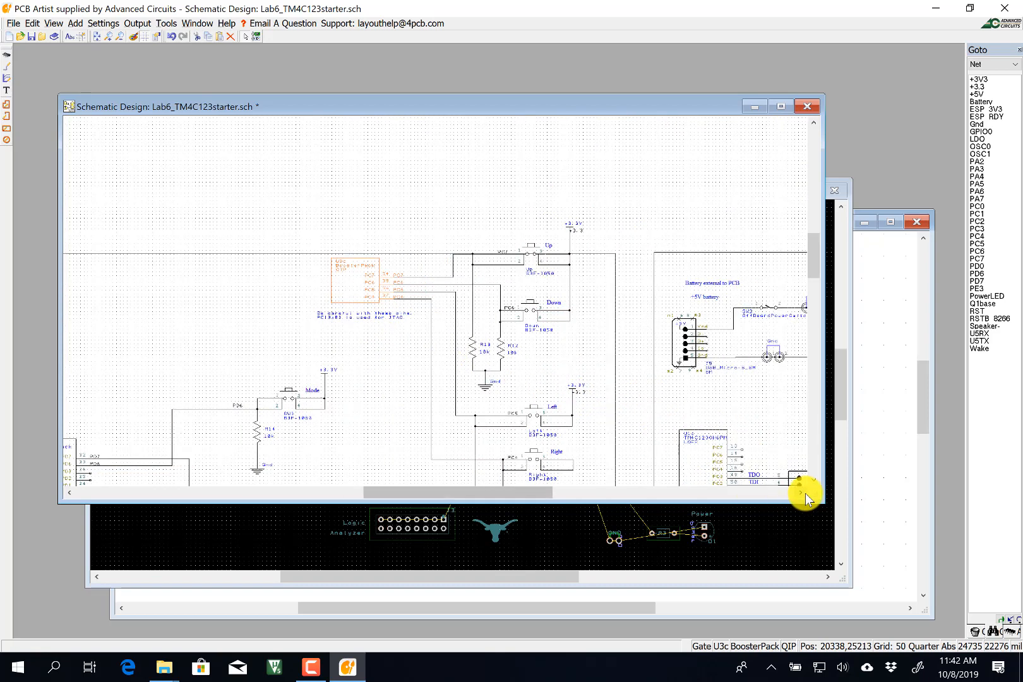
pyautogui.click(801, 493)
pyautogui.click(801, 493)
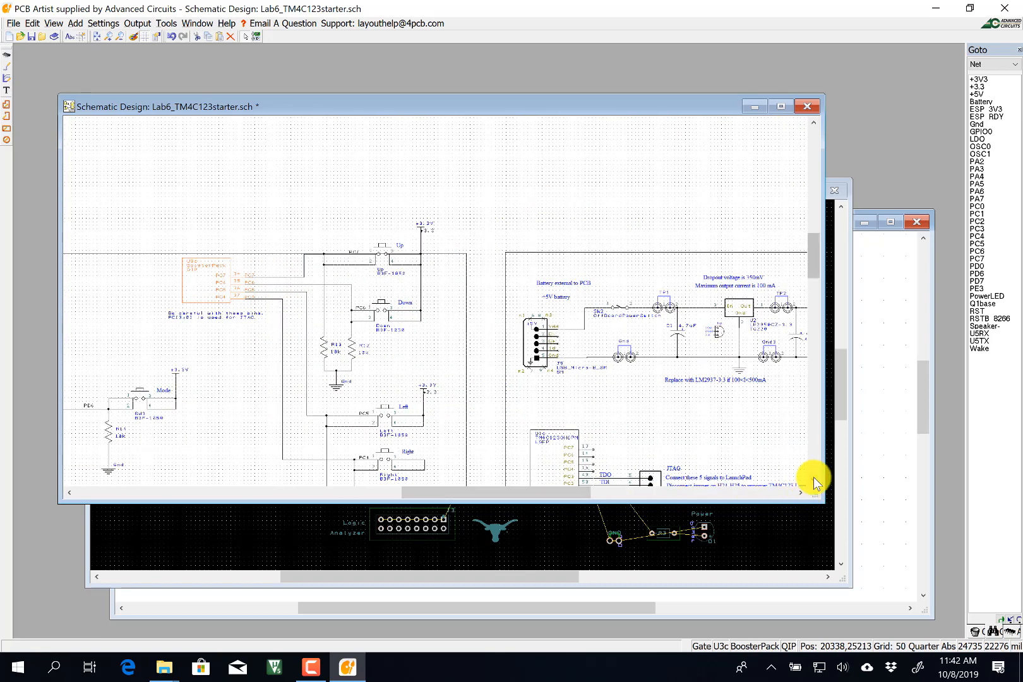
pyautogui.click(196, 316)
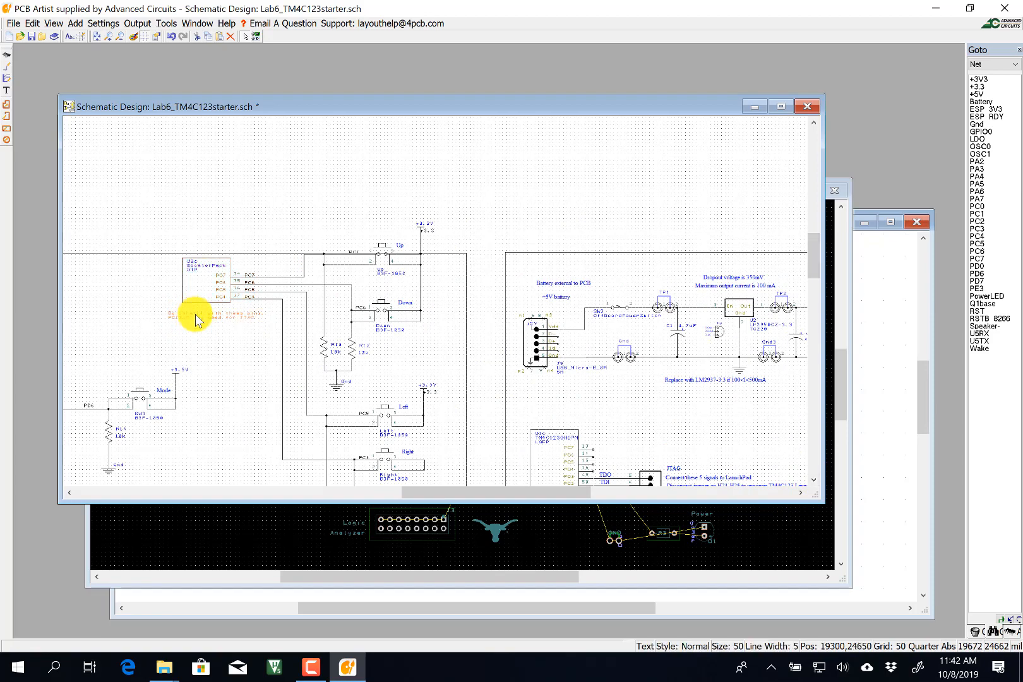
pyautogui.moveTo(196, 315); pyautogui.dragTo(417, 352)
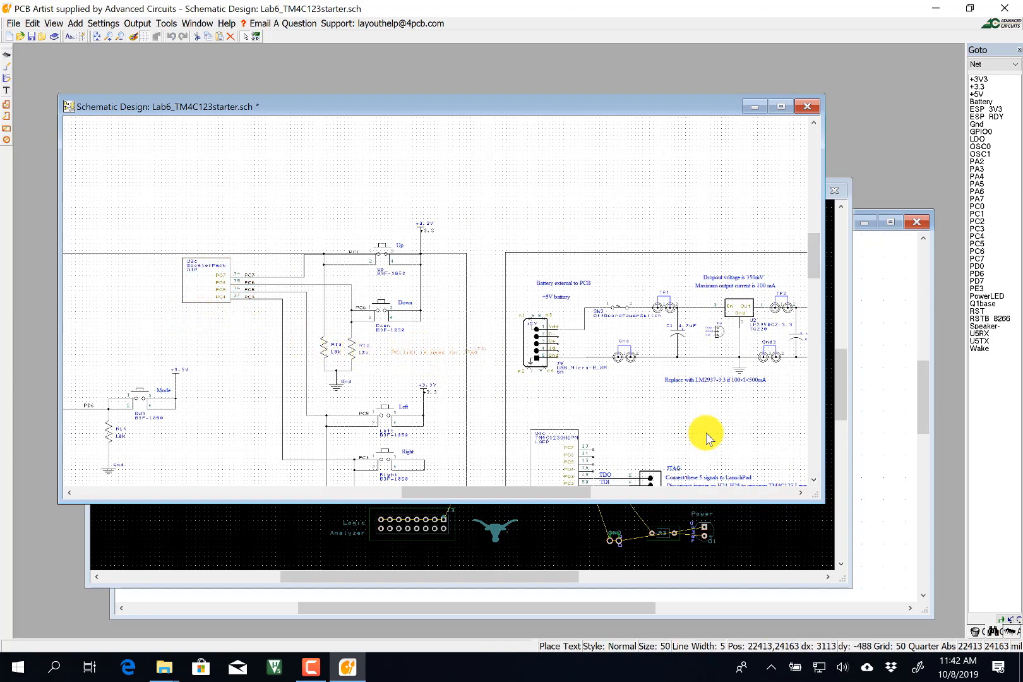
pyautogui.scroll(-4, 815, 485)
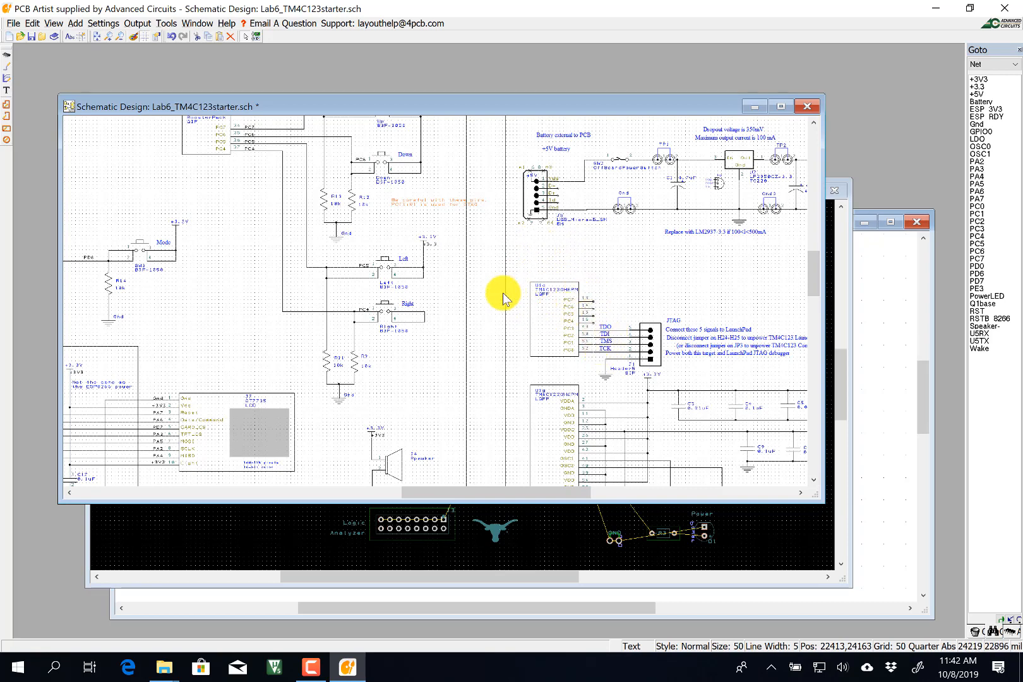
# Draw short wire stubs from U1c pins 13–16 (PC7, PC6, PC5, PC4).
pyautogui.click(7, 77)
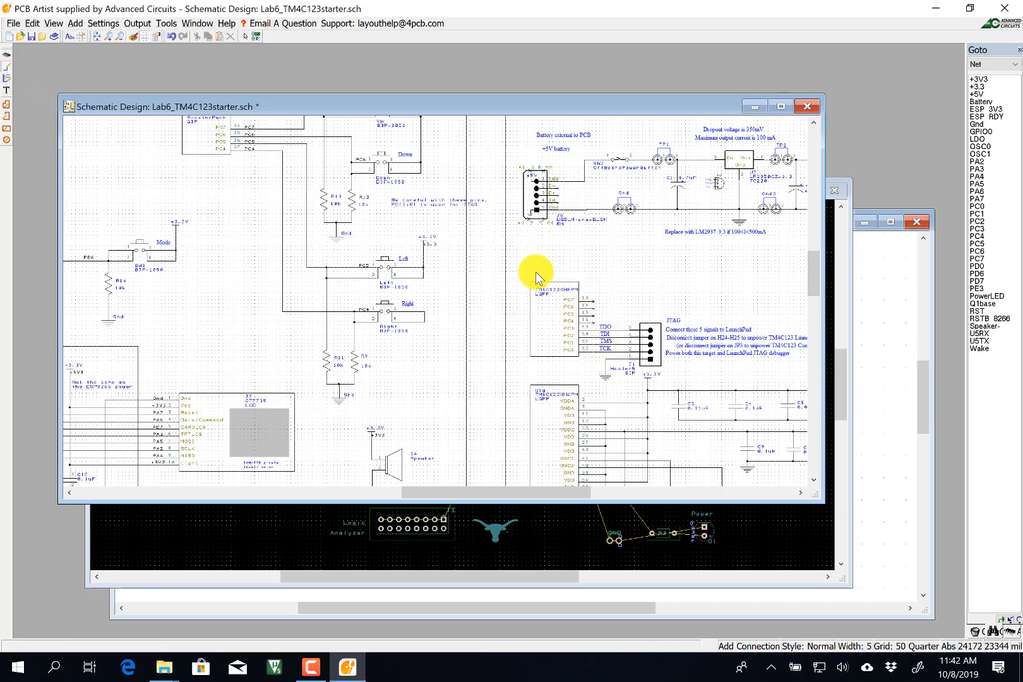
pyautogui.click(594, 305)
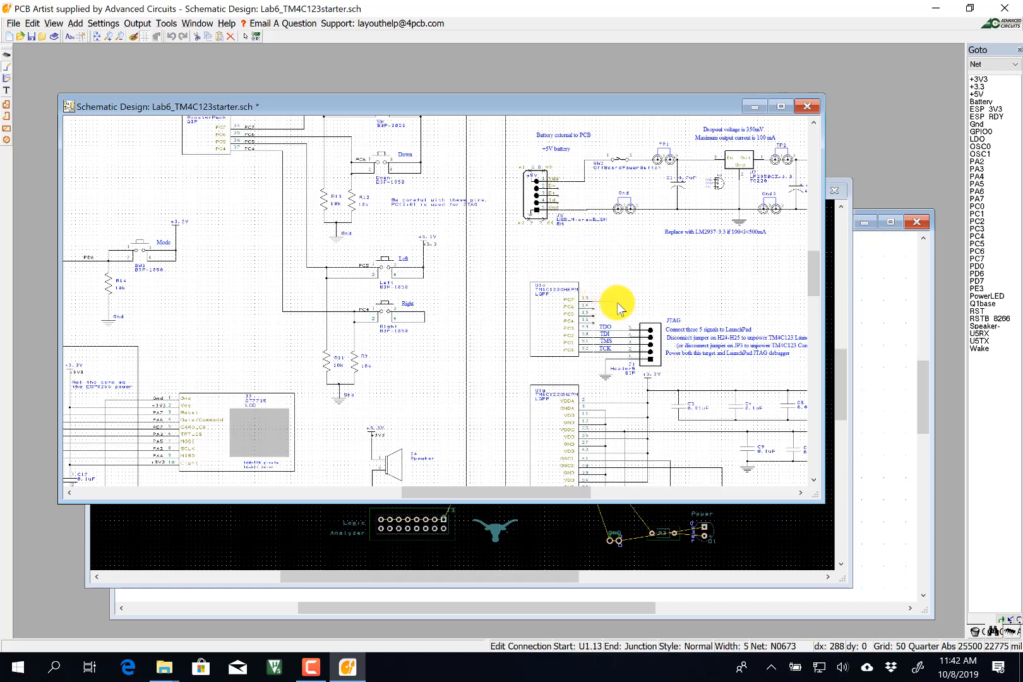
pyautogui.click(617, 307)
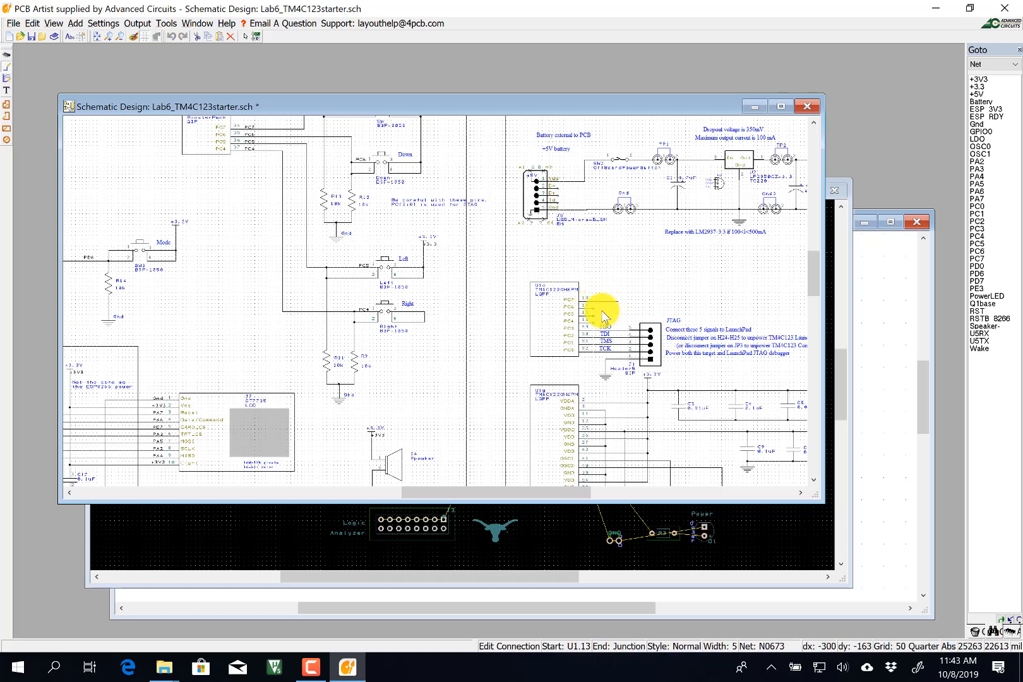
pyautogui.doubleClick(617, 308)
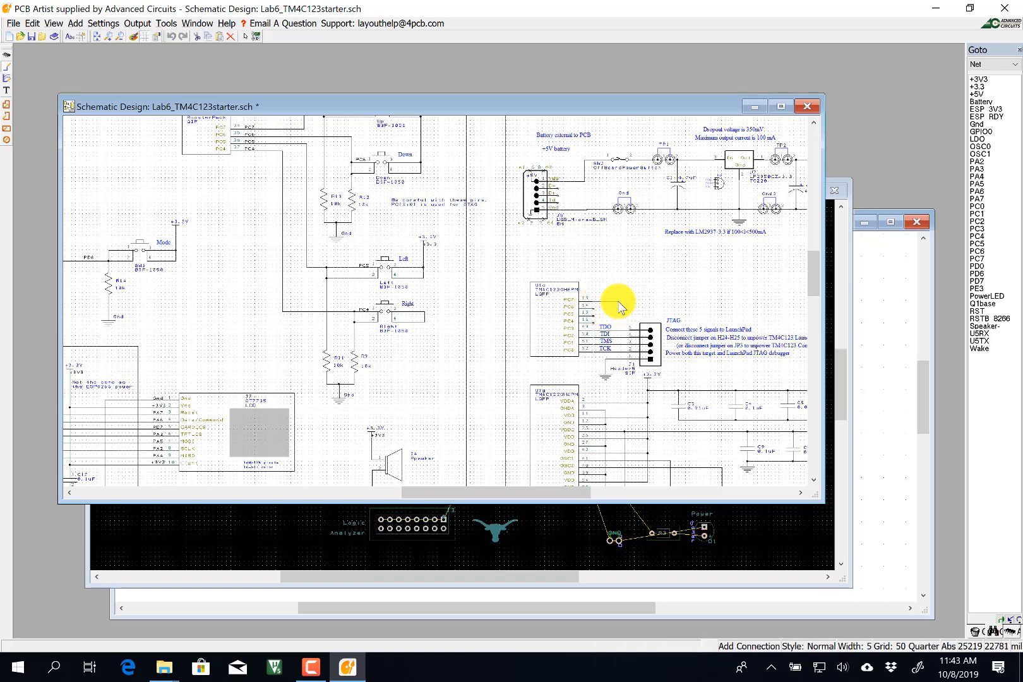
pyautogui.click(591, 311)
pyautogui.press('Escape')
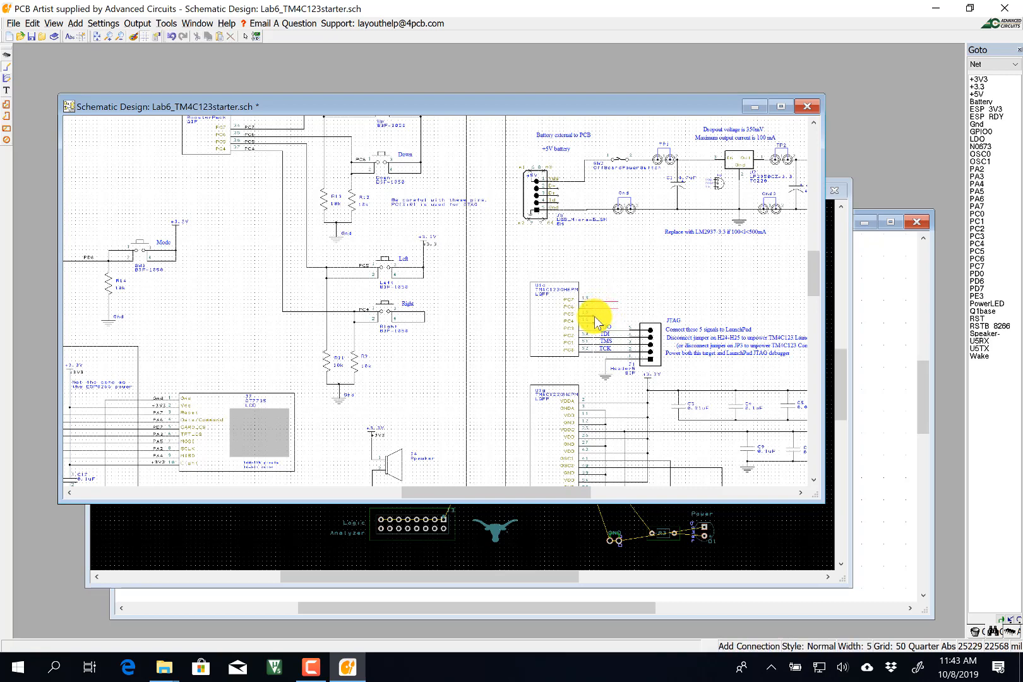
pyautogui.click(595, 315)
pyautogui.press('Escape')
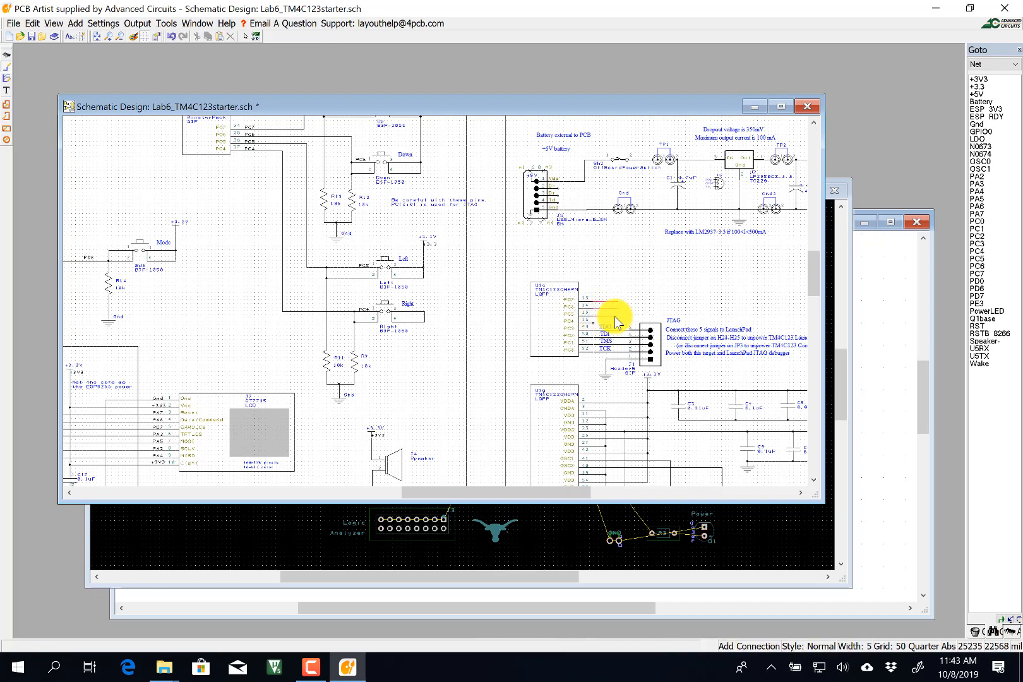
pyautogui.click(601, 323)
pyautogui.press('Escape')
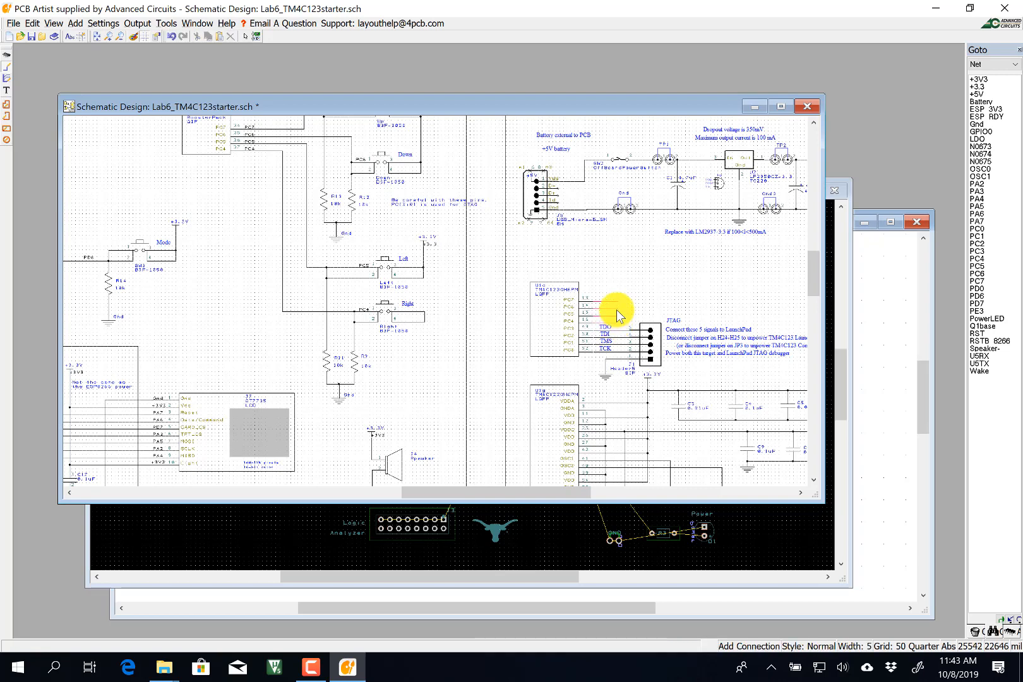
pyautogui.scroll(2, 616, 308)
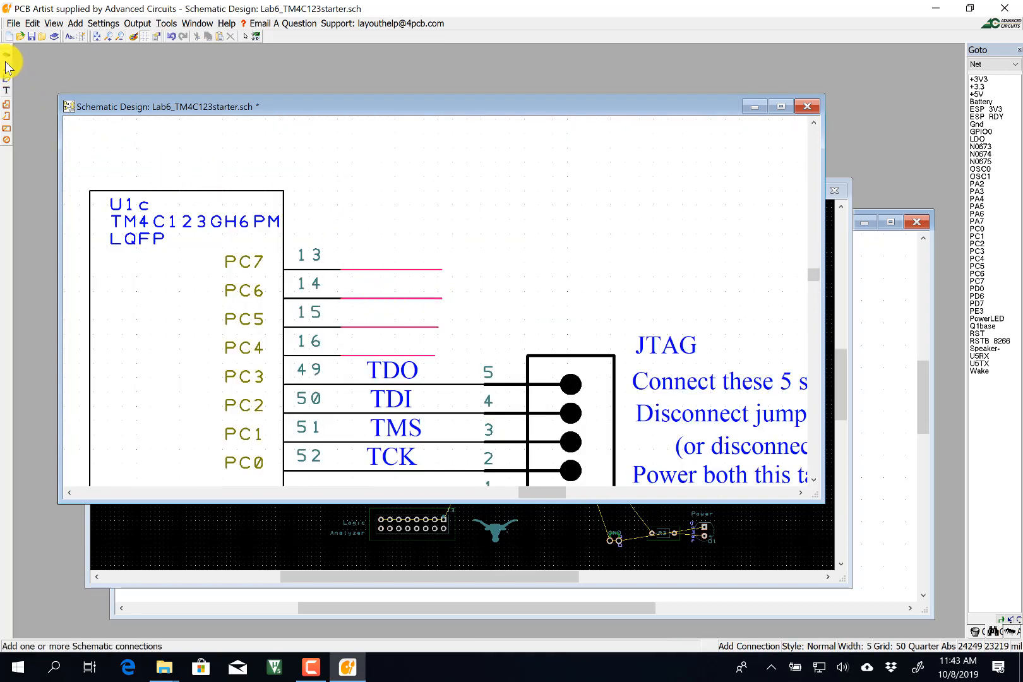
# Rename the pin 13 and 14 wire nets to PC7 and PC6 and display their net names.
pyautogui.click(245, 36)
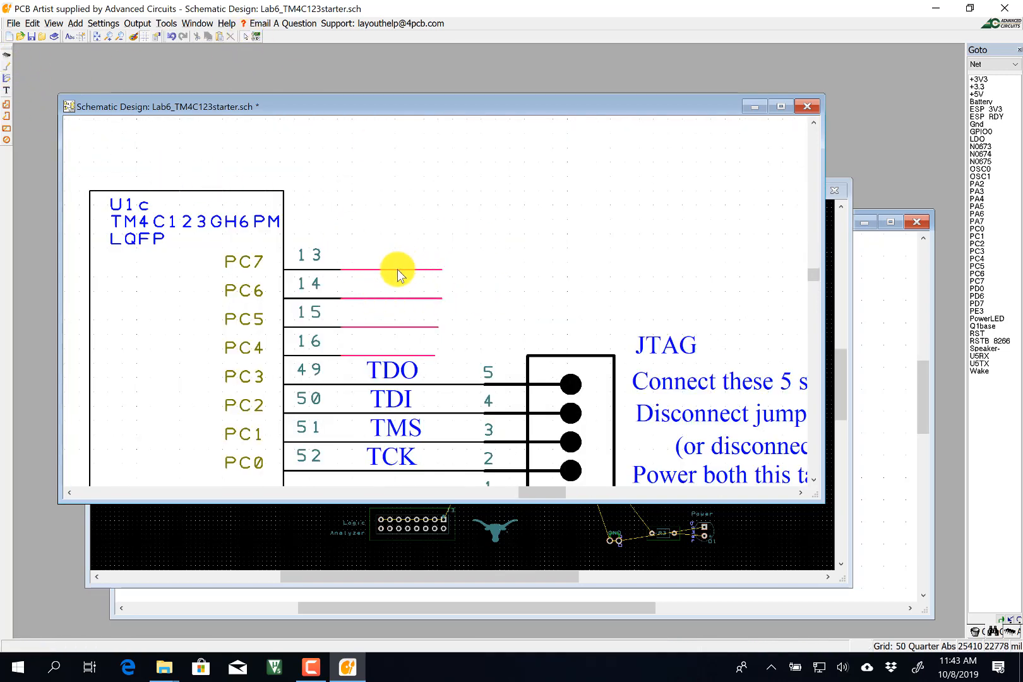
pyautogui.click(398, 272)
pyautogui.rightClick(398, 269)
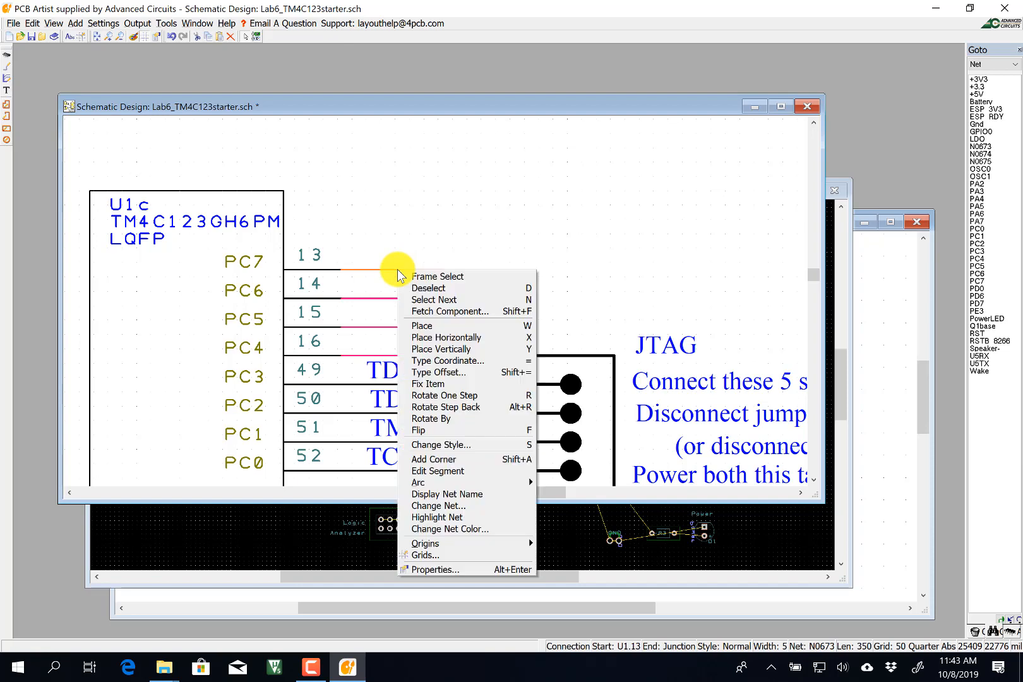
pyautogui.click(459, 505)
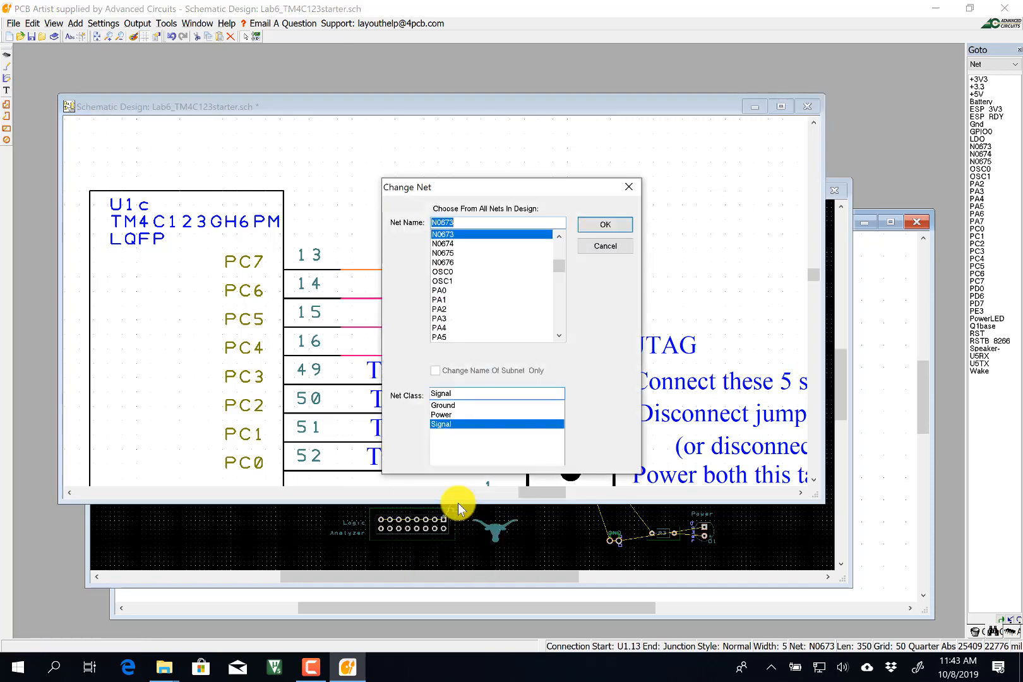
pyautogui.write('PC7')
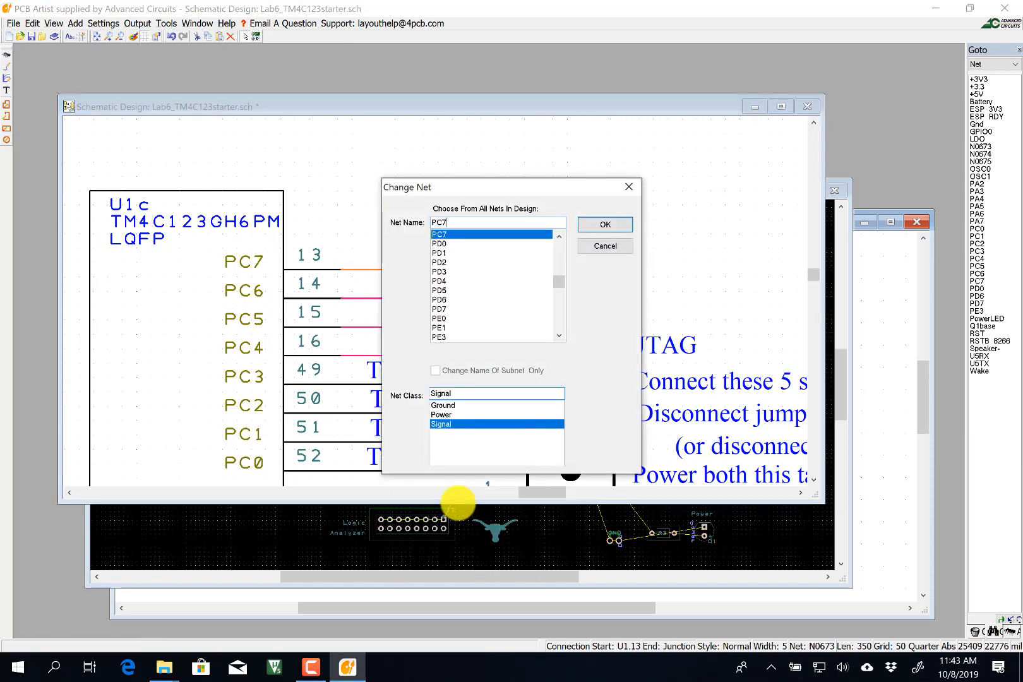
pyautogui.click(603, 225)
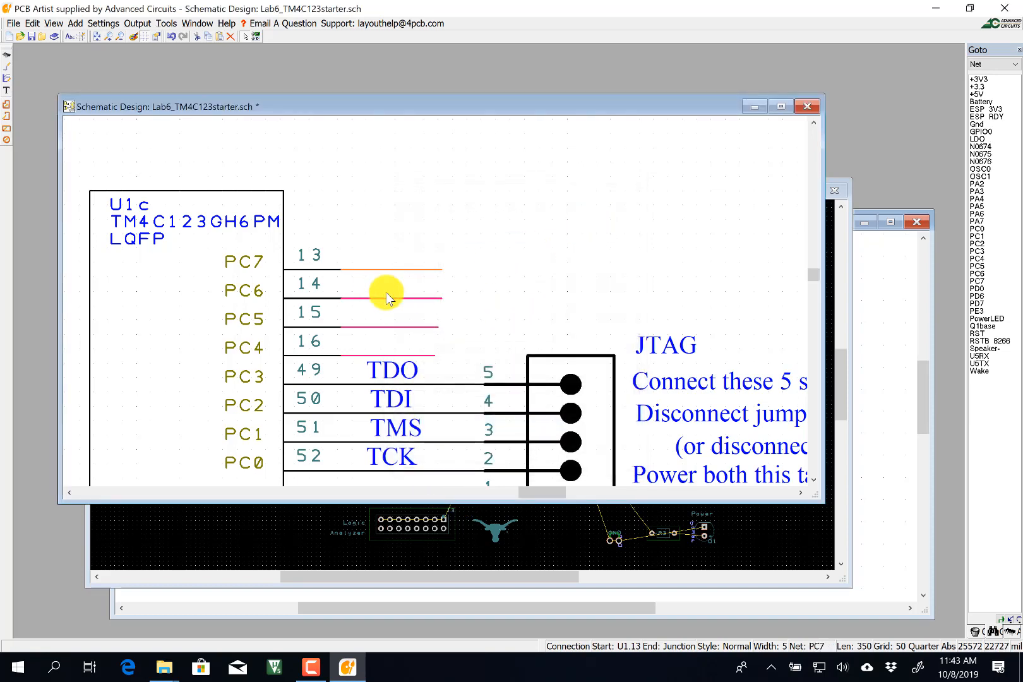
pyautogui.rightClick(420, 273)
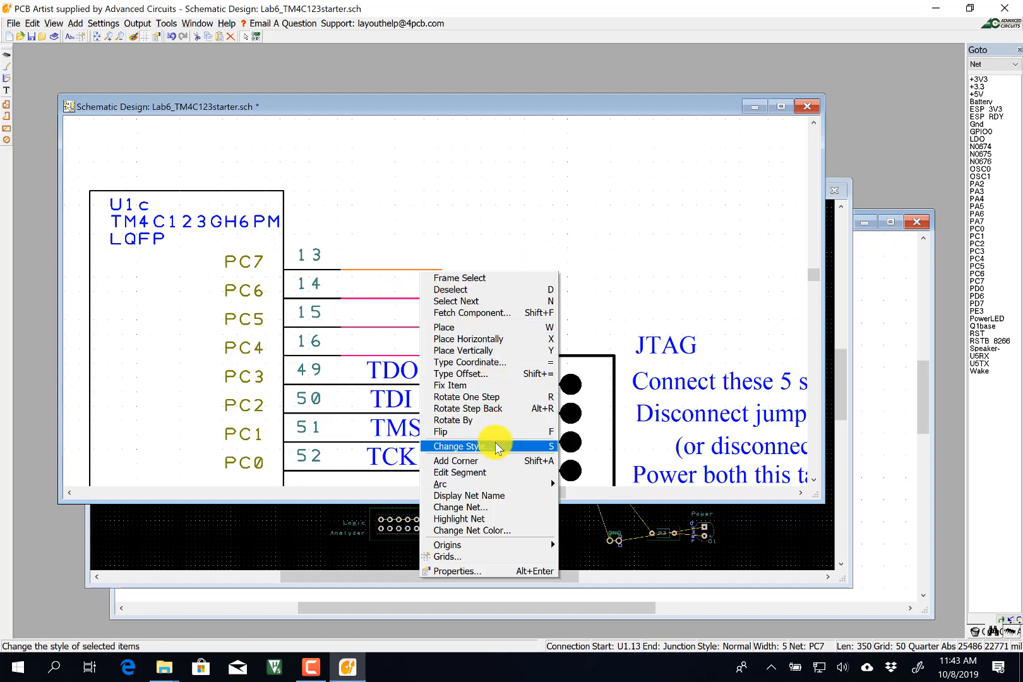
pyautogui.click(480, 496)
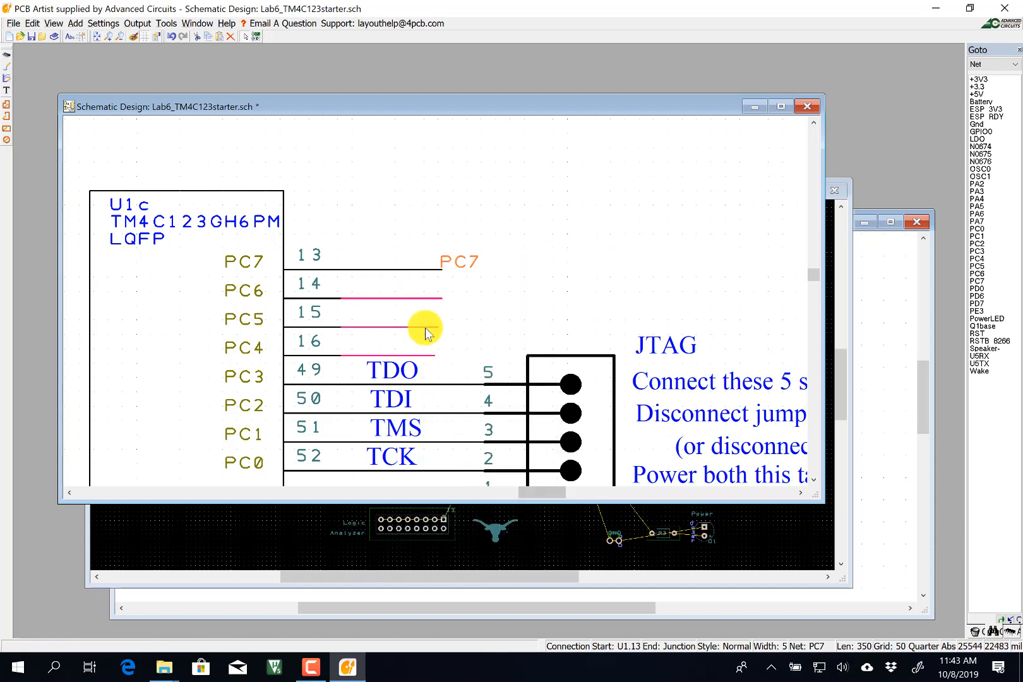
pyautogui.rightClick(417, 296)
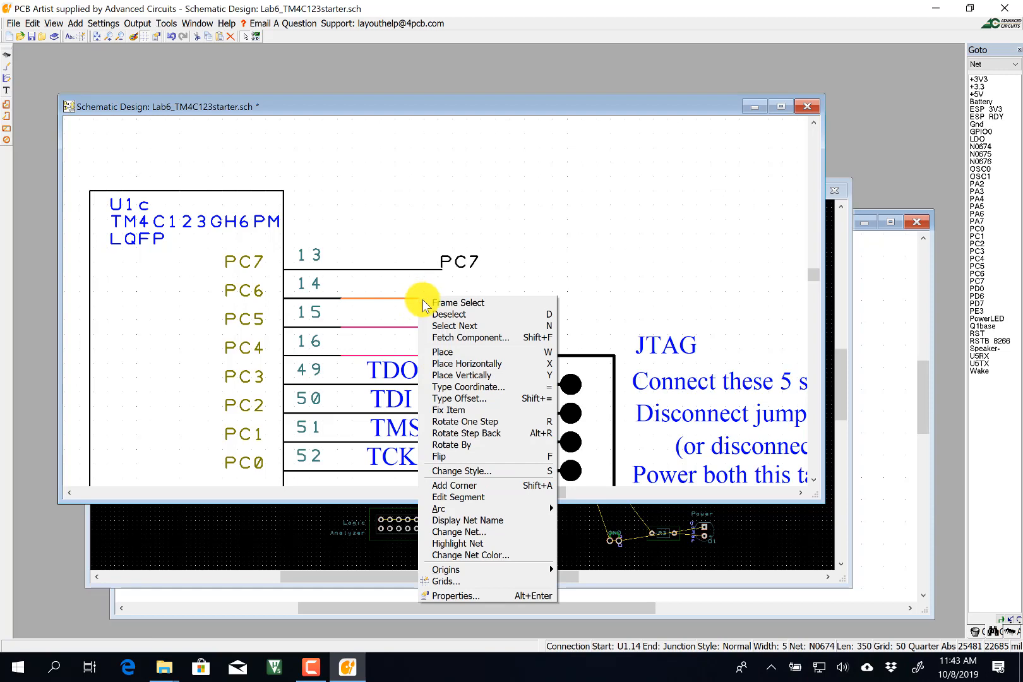
pyautogui.click(485, 532)
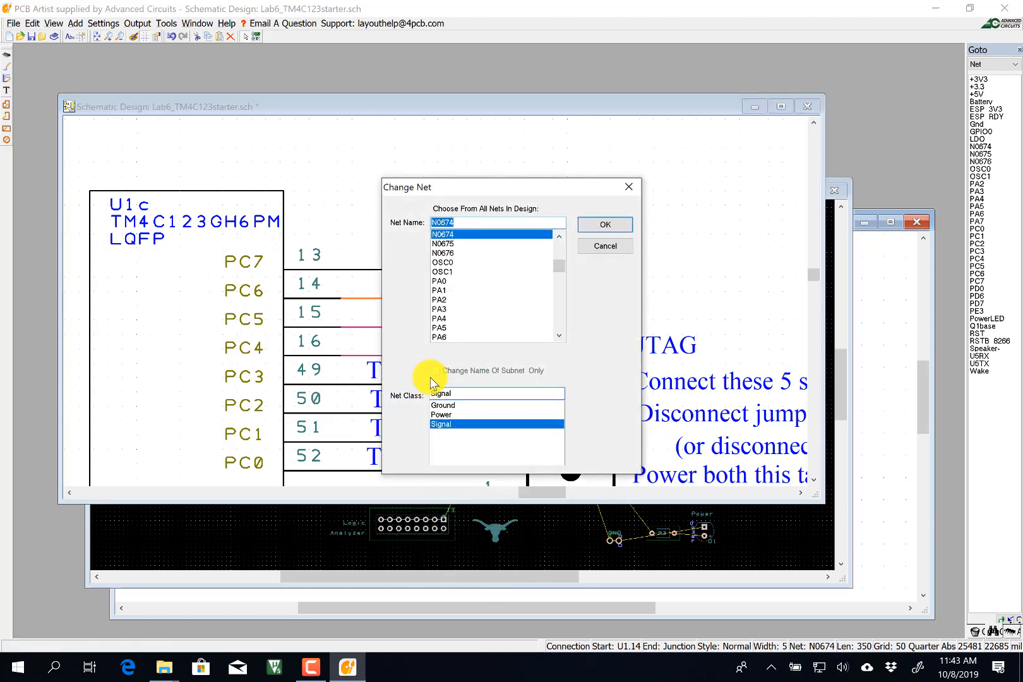
pyautogui.write('PC6')
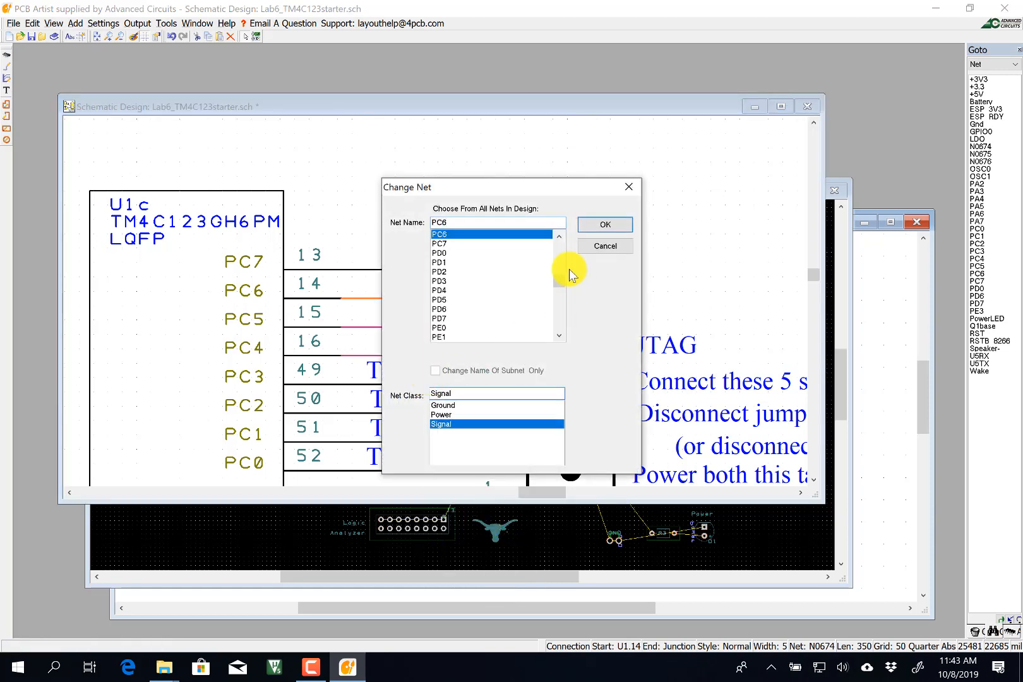
pyautogui.click(605, 224)
pyautogui.rightClick(434, 302)
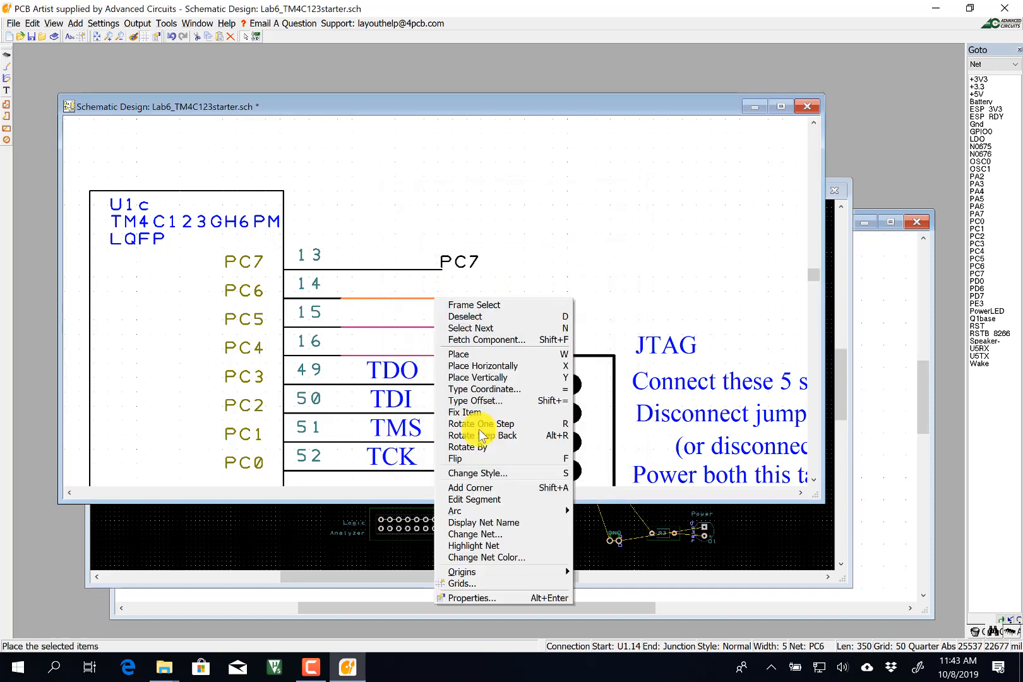
pyautogui.click(449, 521)
# Rename the pin 15 and 16 wire nets to PC5 and PC4, displaying the PC4 name.
pyautogui.rightClick(437, 324)
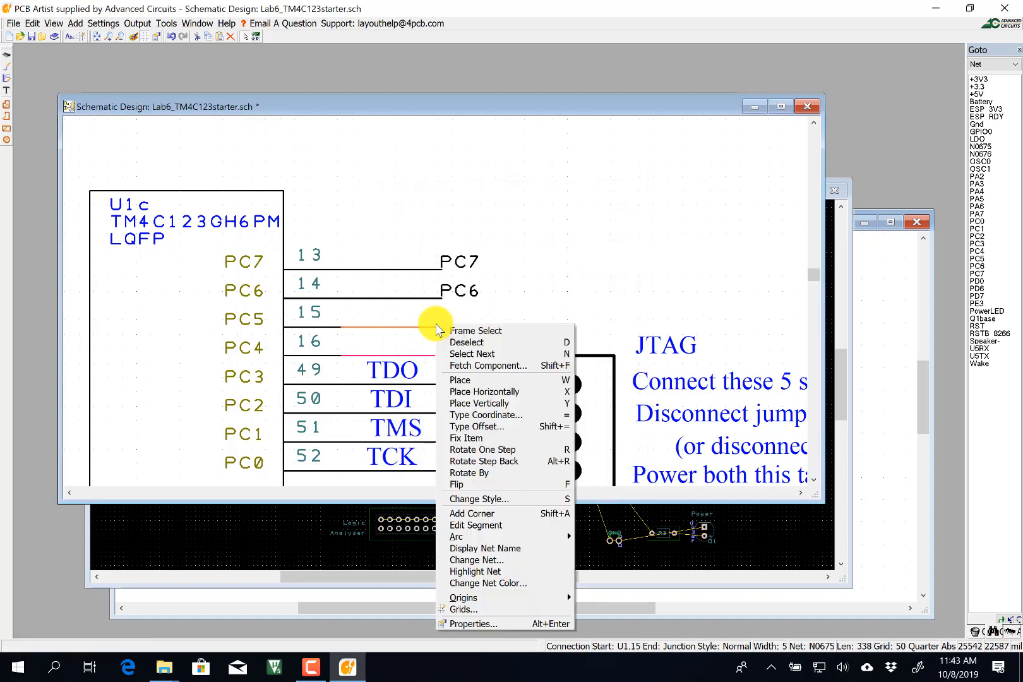
pyautogui.click(485, 548)
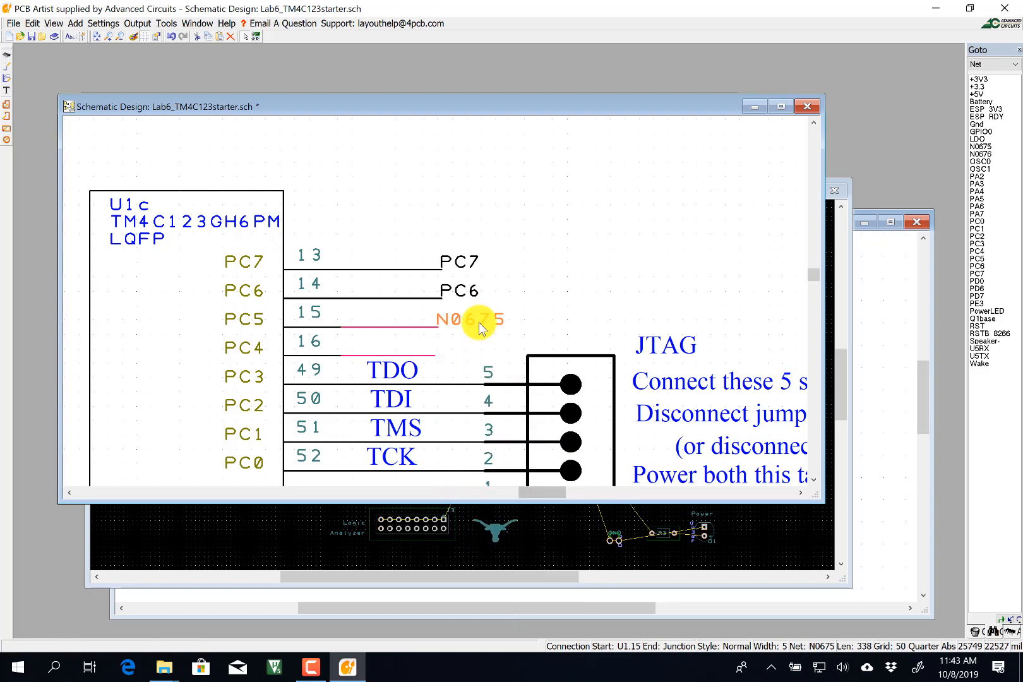
pyautogui.rightClick(437, 326)
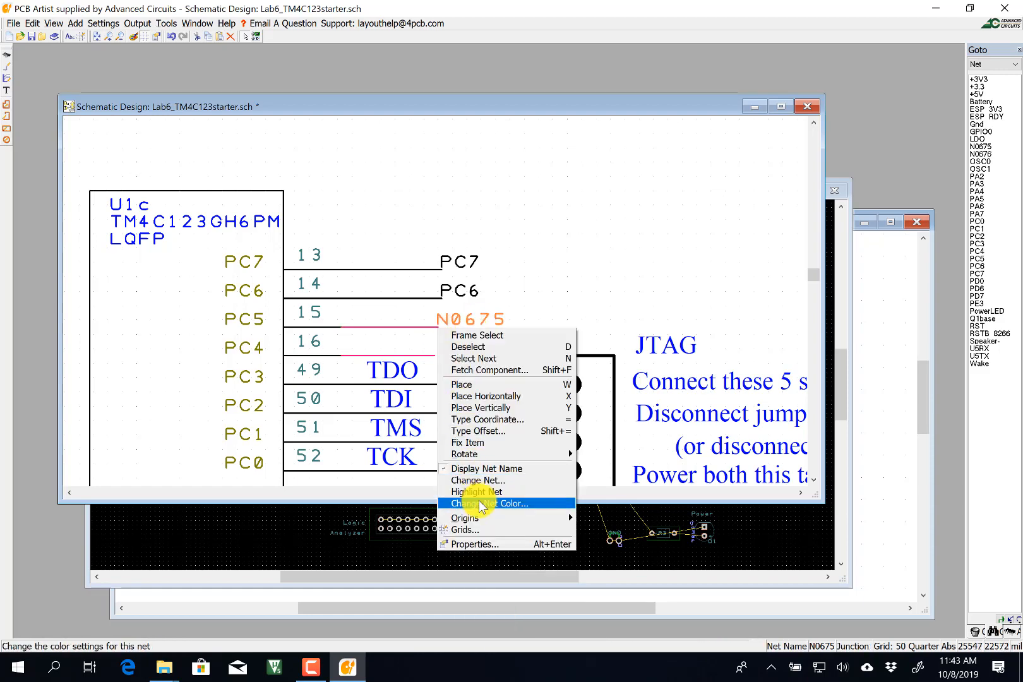
pyautogui.click(478, 479)
pyautogui.write('P')
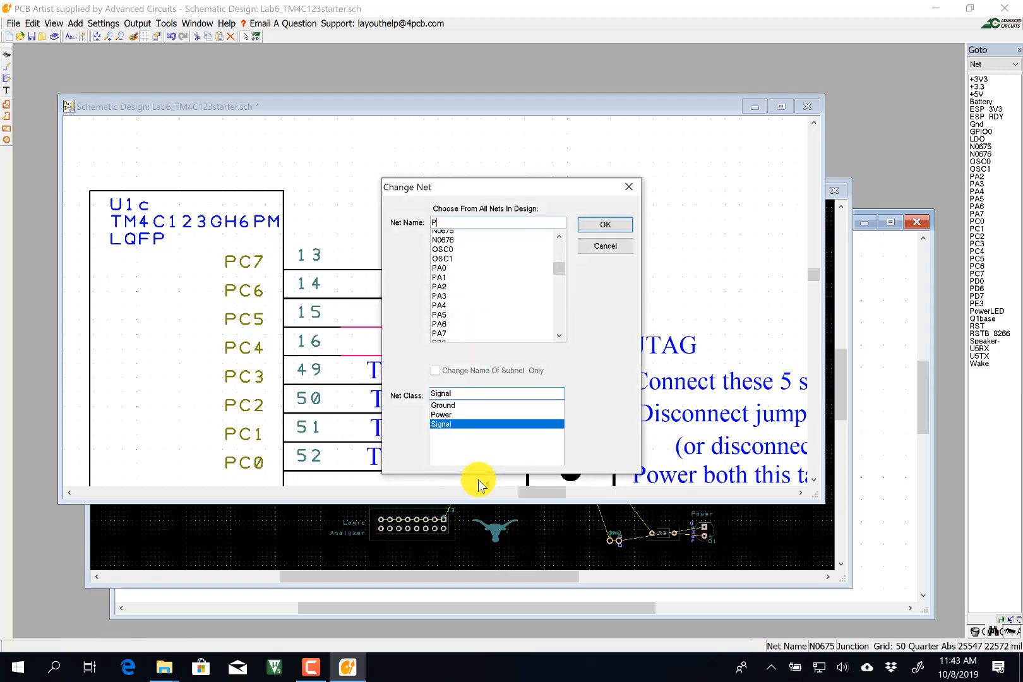
pyautogui.write('C5')
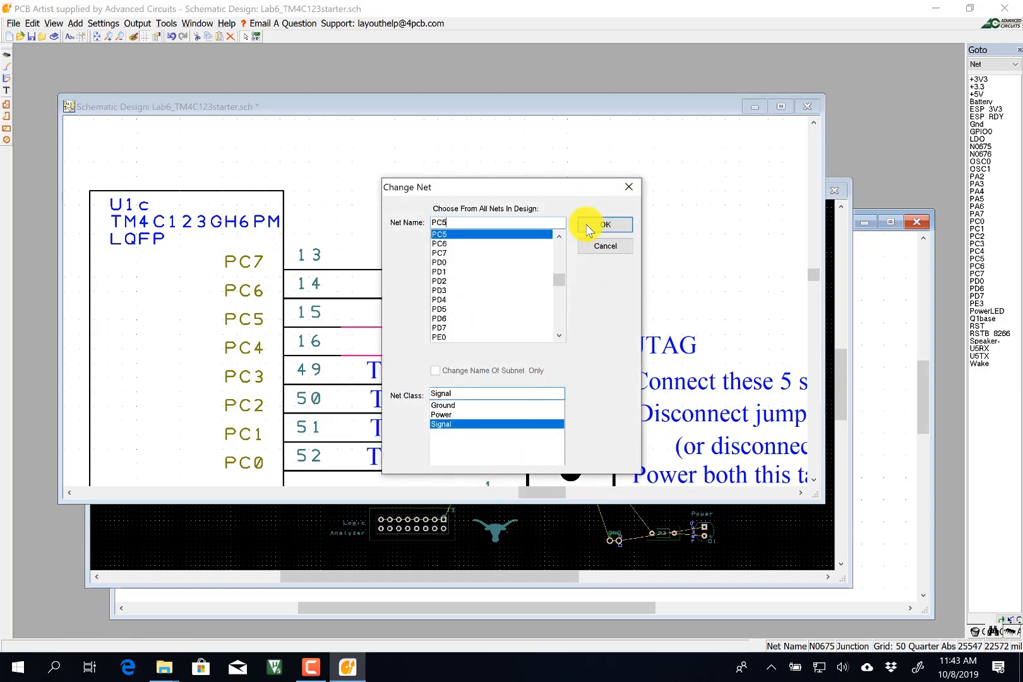
pyautogui.click(603, 224)
pyautogui.rightClick(420, 358)
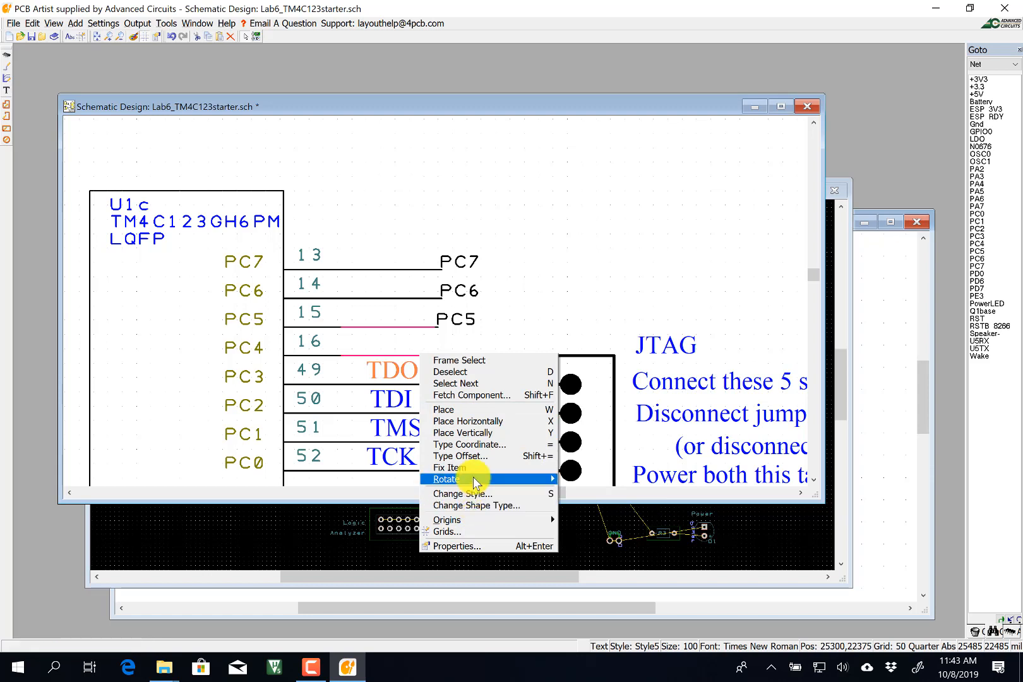
pyautogui.click(397, 354)
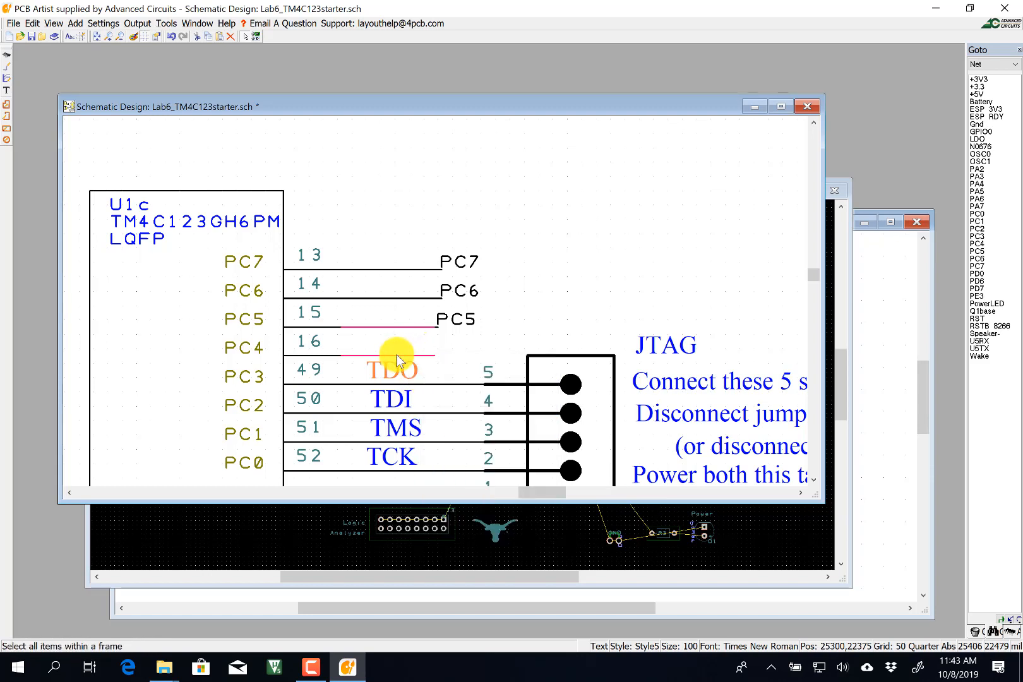
pyautogui.rightClick(396, 354)
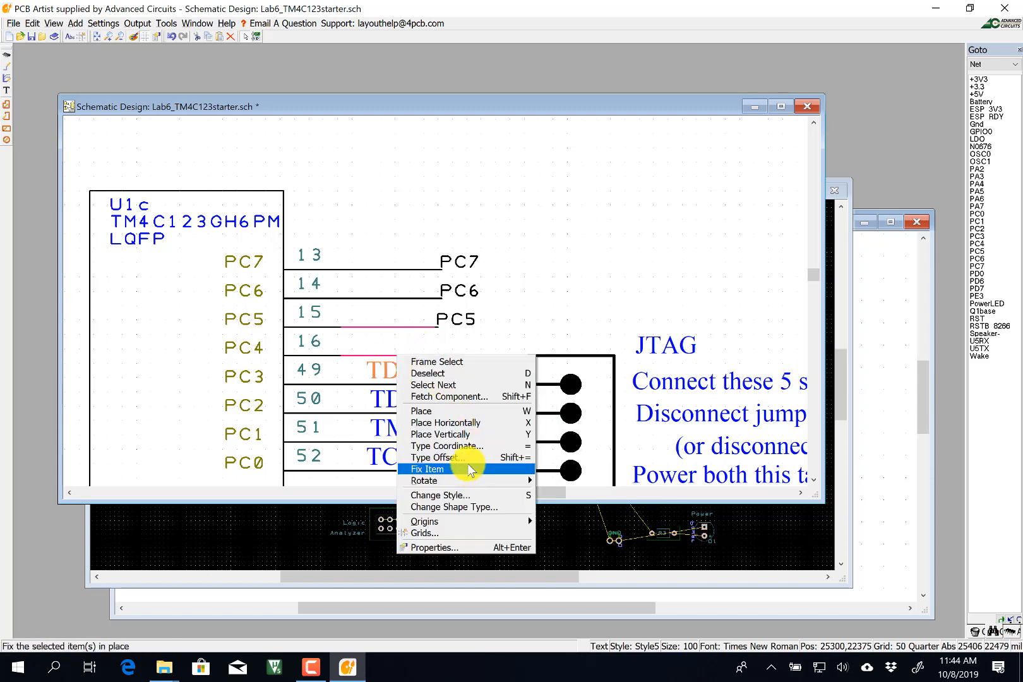
pyautogui.click(388, 354)
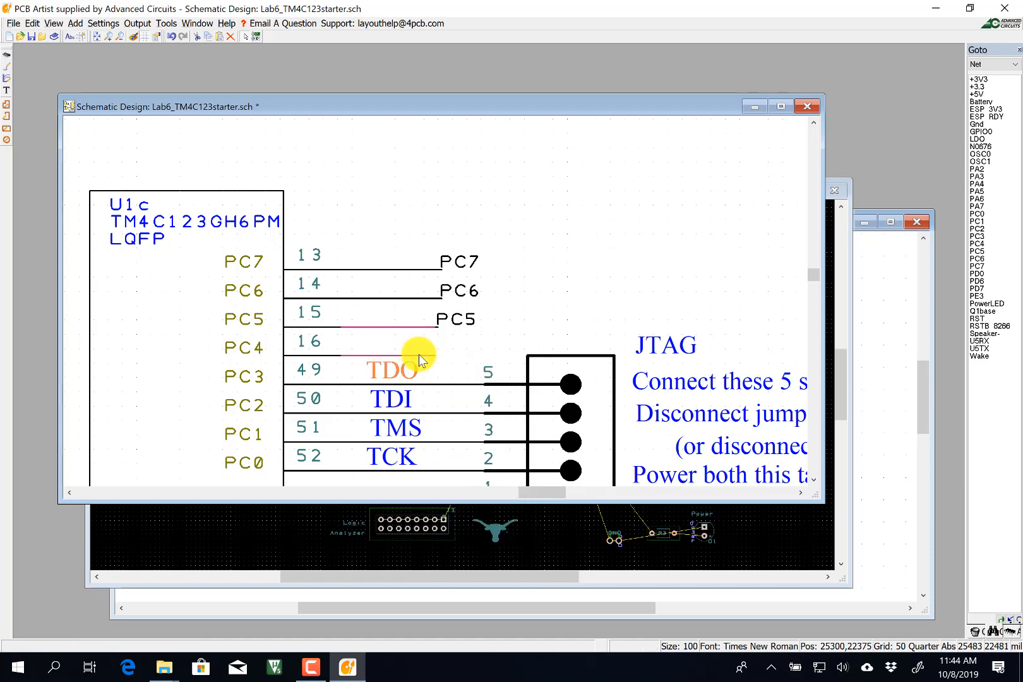
pyautogui.click(423, 356)
pyautogui.rightClick(423, 356)
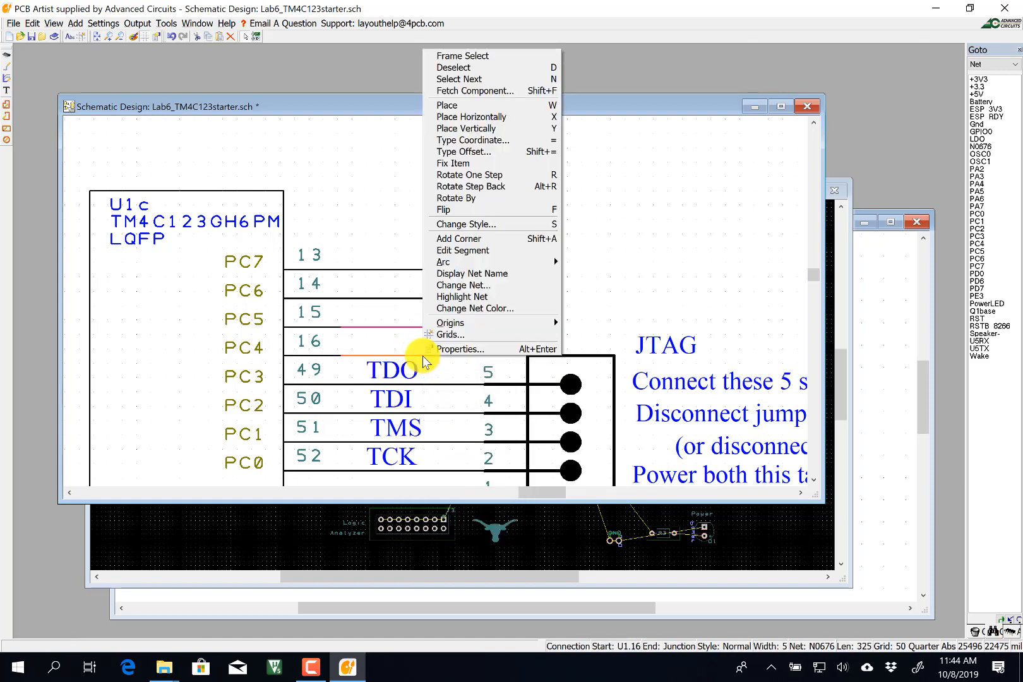
pyautogui.click(468, 285)
pyautogui.write('PC4')
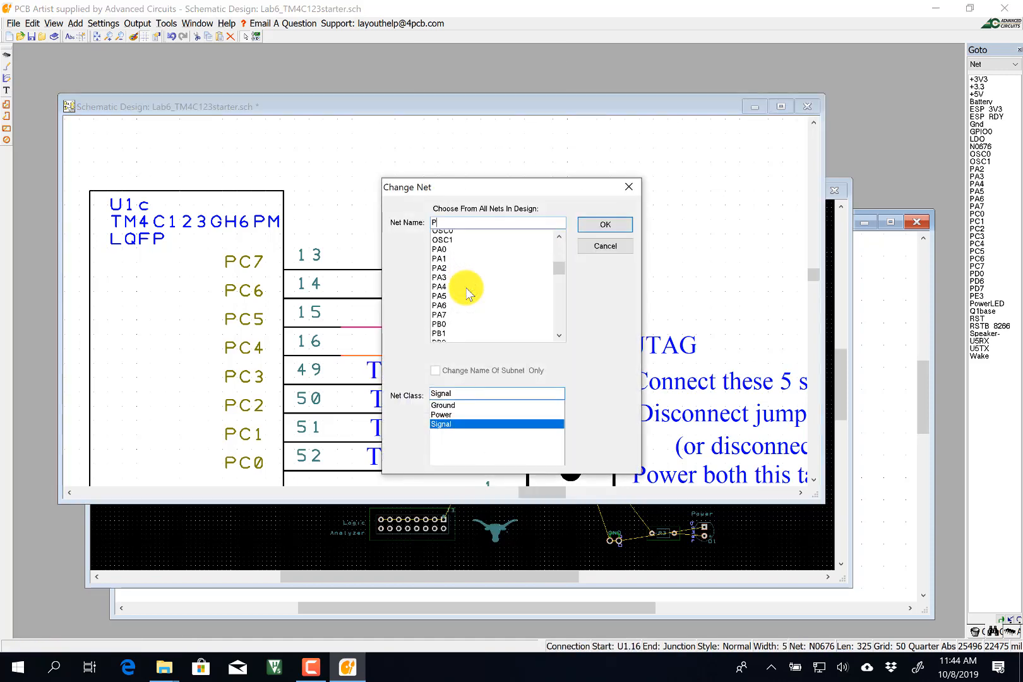
pyautogui.click(597, 233)
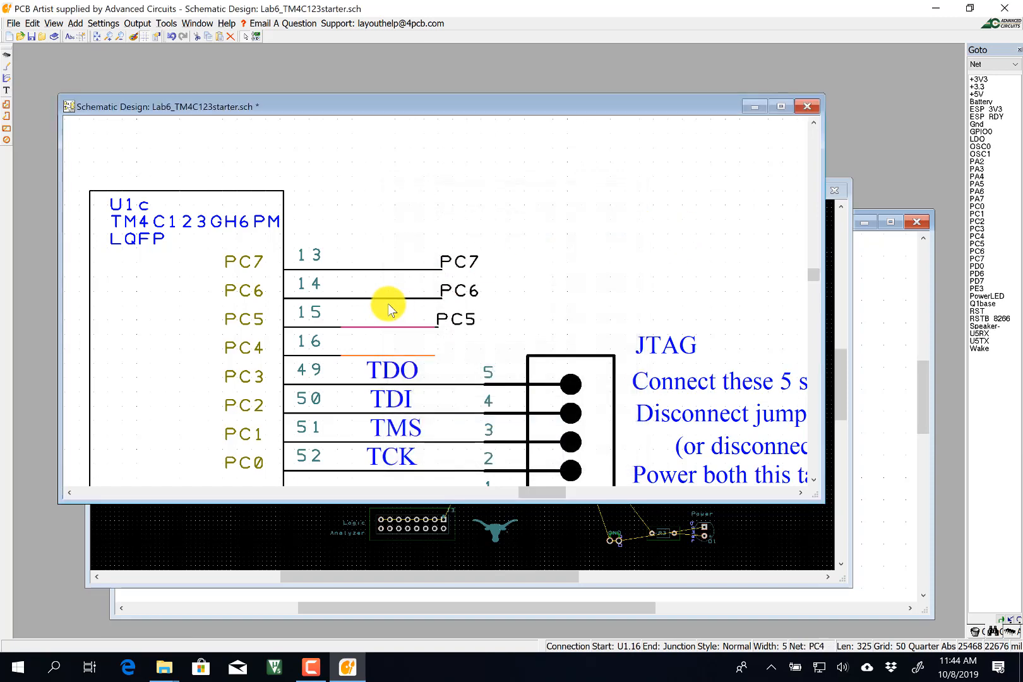
pyautogui.rightClick(432, 358)
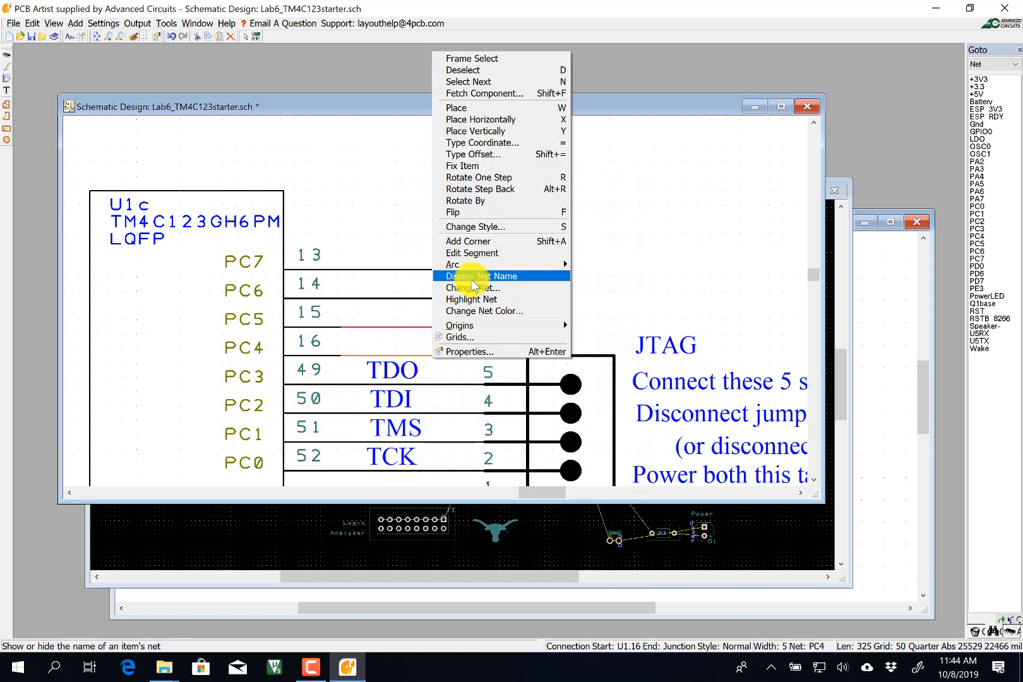
pyautogui.click(451, 276)
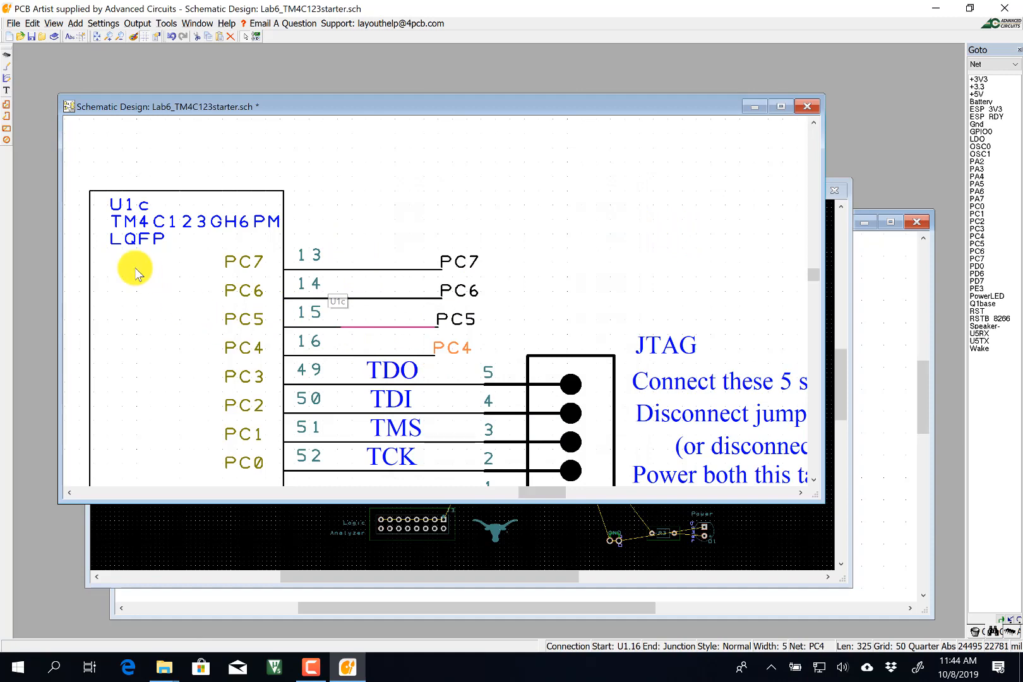
# Highlight net PC4 from the Goto net list, tracing U1c pin 16 to the Right button switch.
pyautogui.scroll(-1, 152, 275)
pyautogui.scroll(-1, 242, 271)
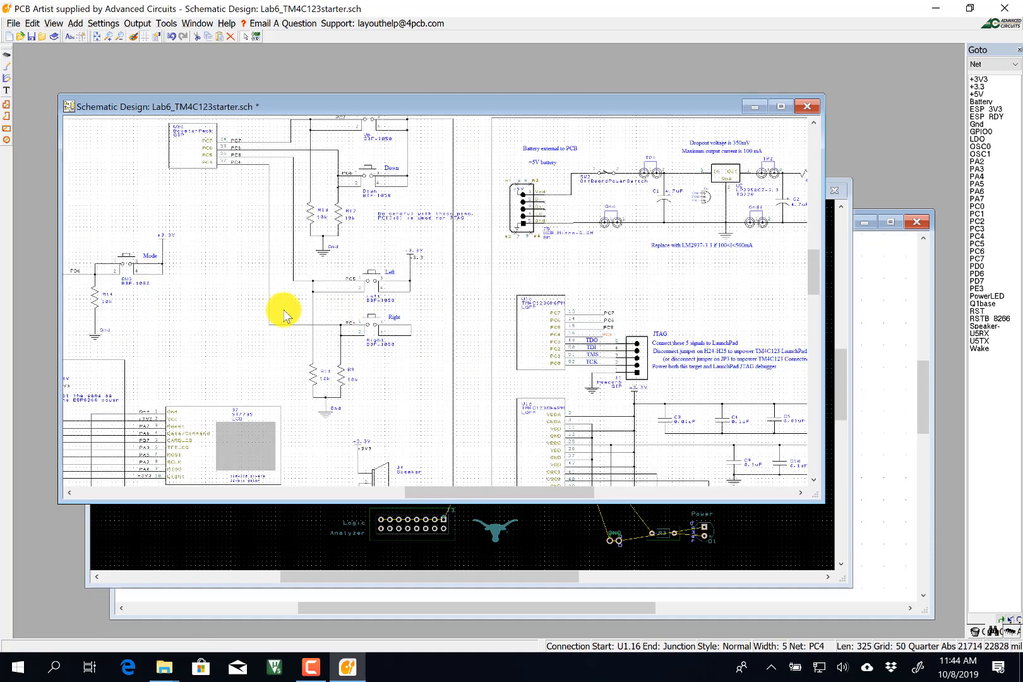
pyautogui.scroll(1, 322, 259)
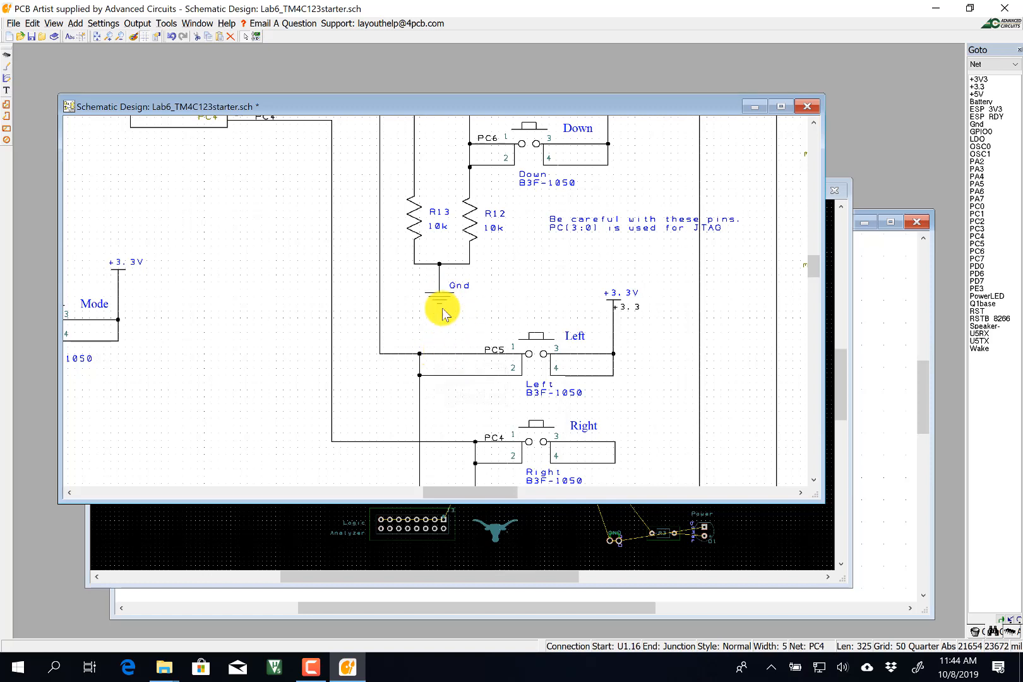
pyautogui.click(983, 239)
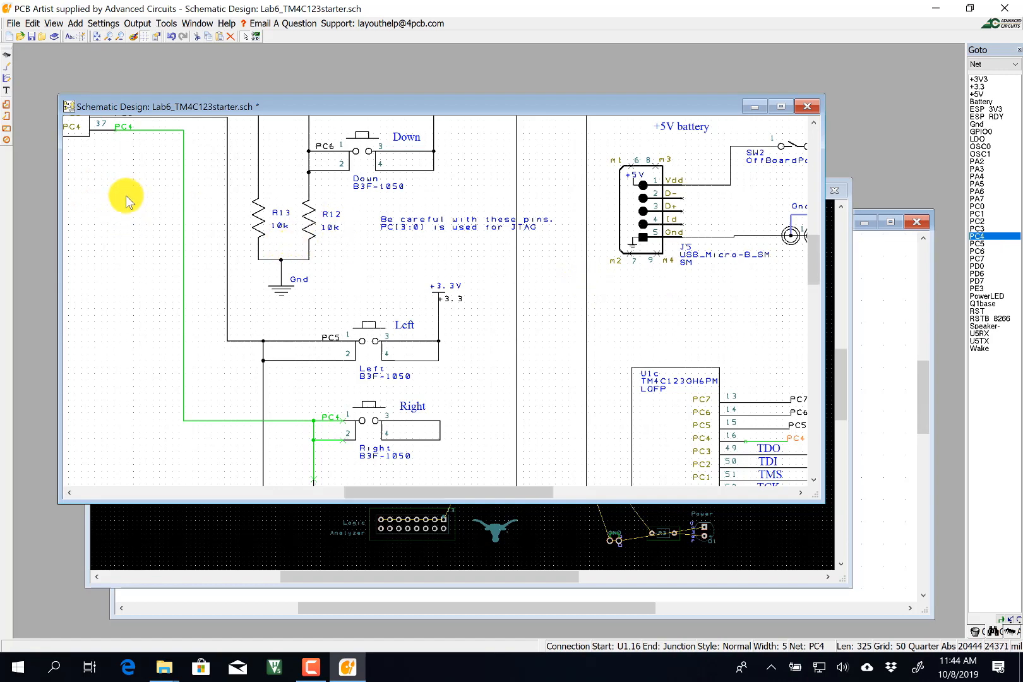
pyautogui.scroll(-2, 434, 287)
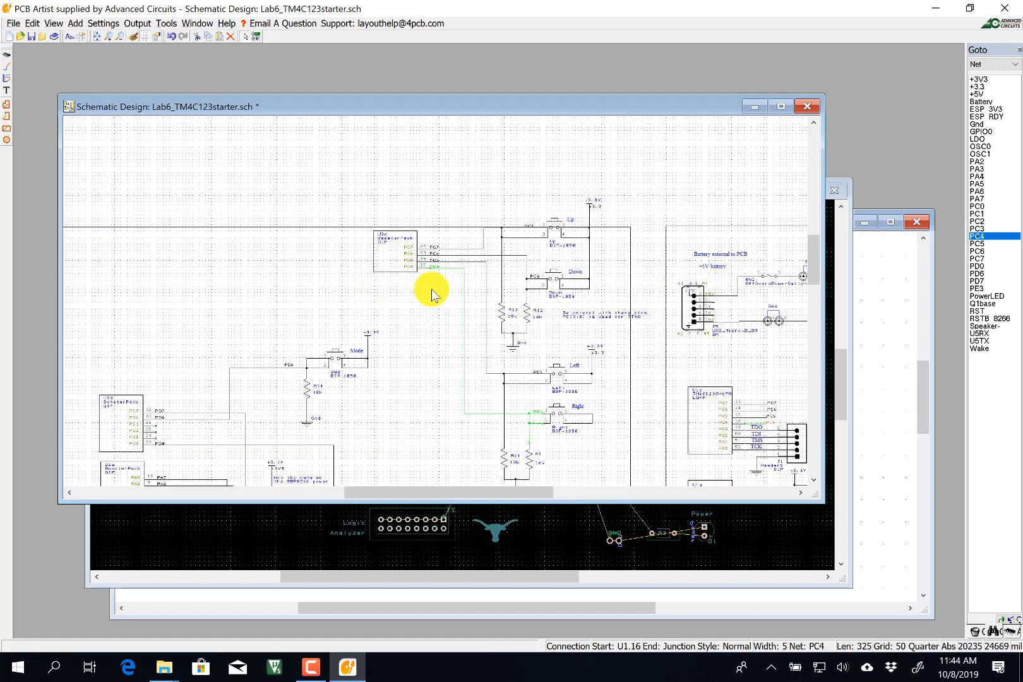
pyautogui.click(409, 238)
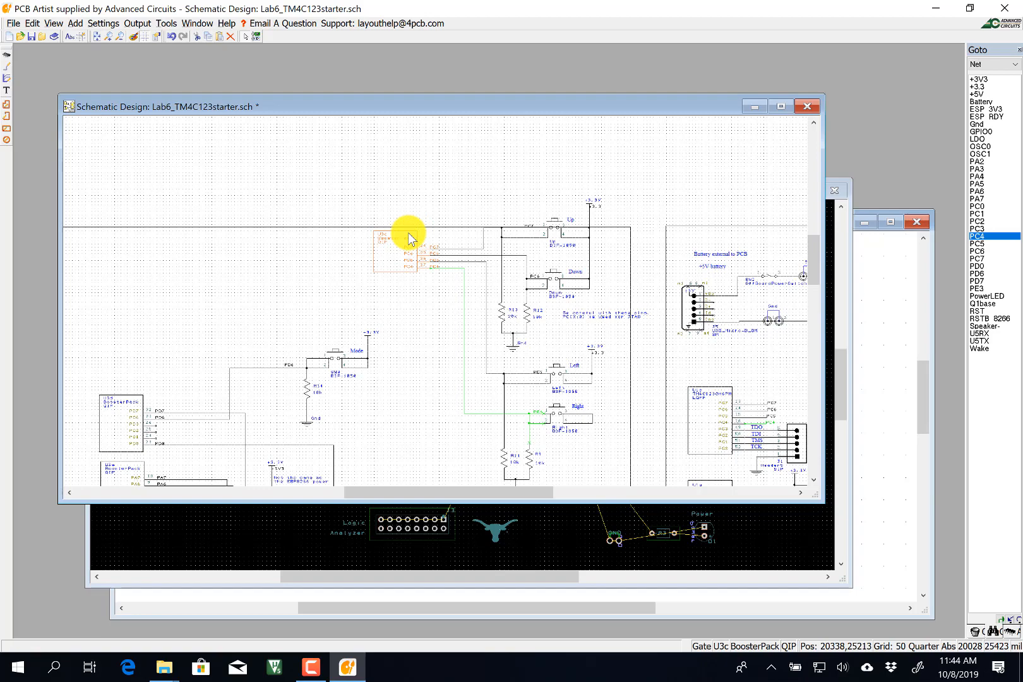
pyautogui.press('Delete')
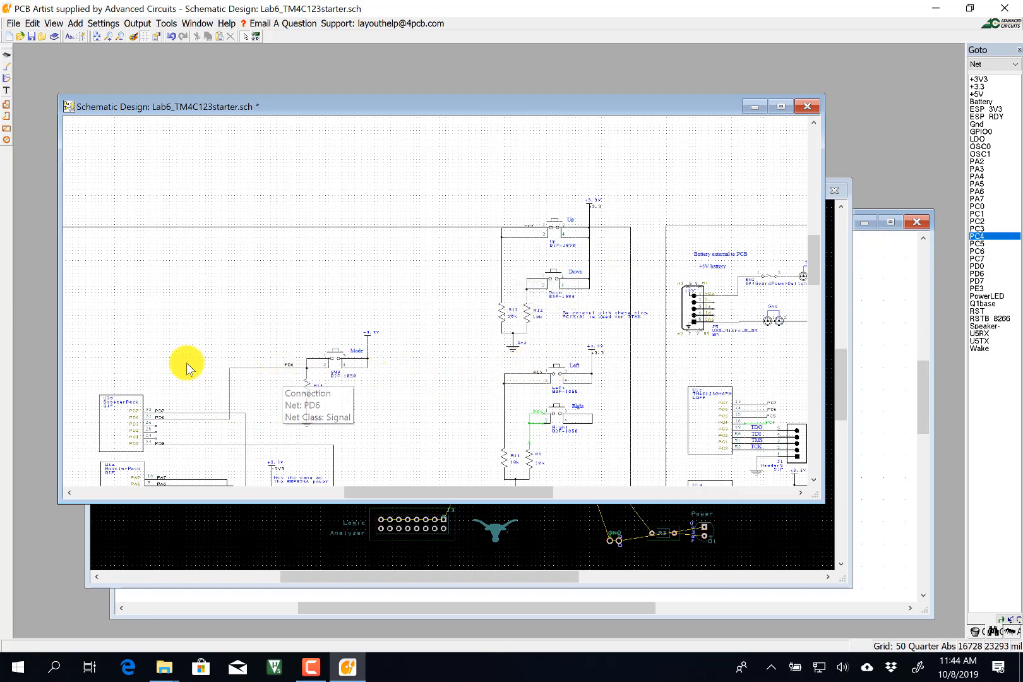
pyautogui.scroll(-2, 183, 393)
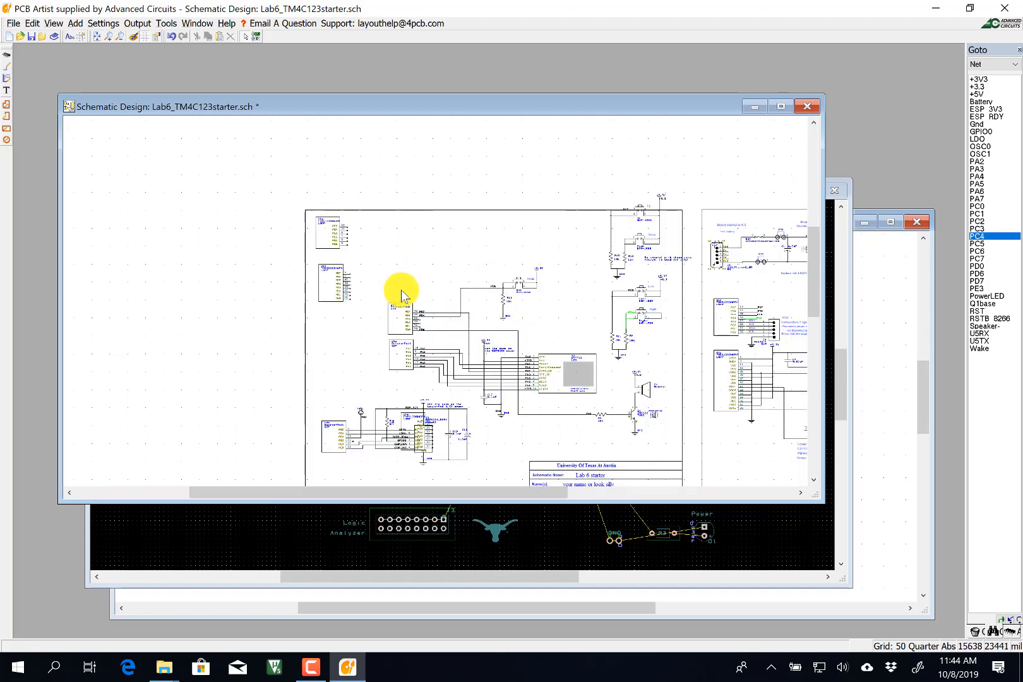
pyautogui.scroll(2, 435, 303)
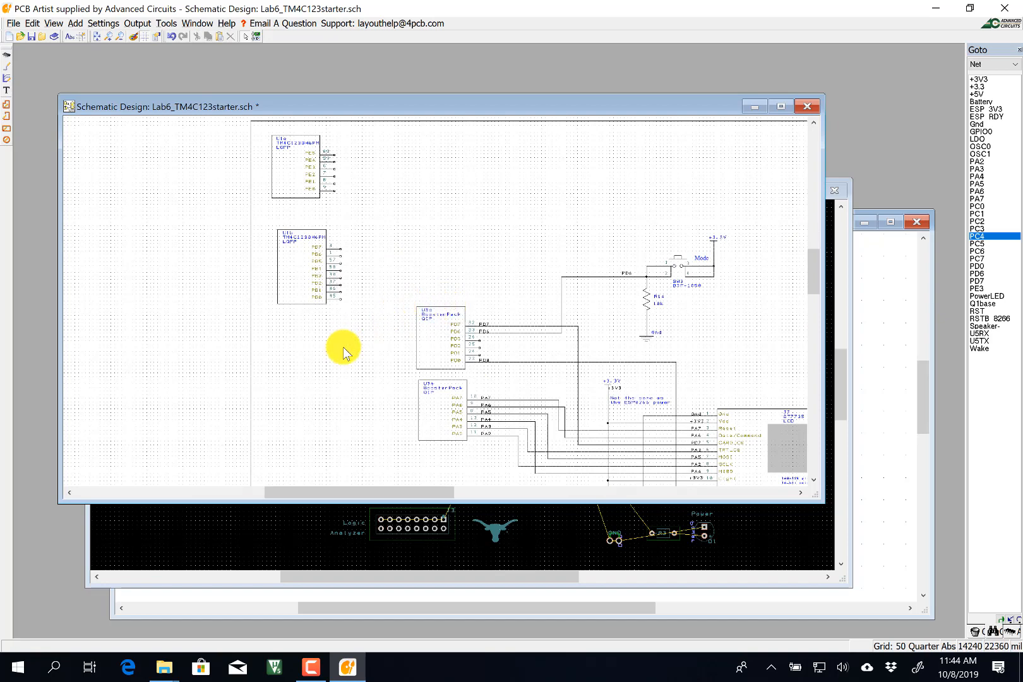
pyautogui.scroll(-2, 343, 353)
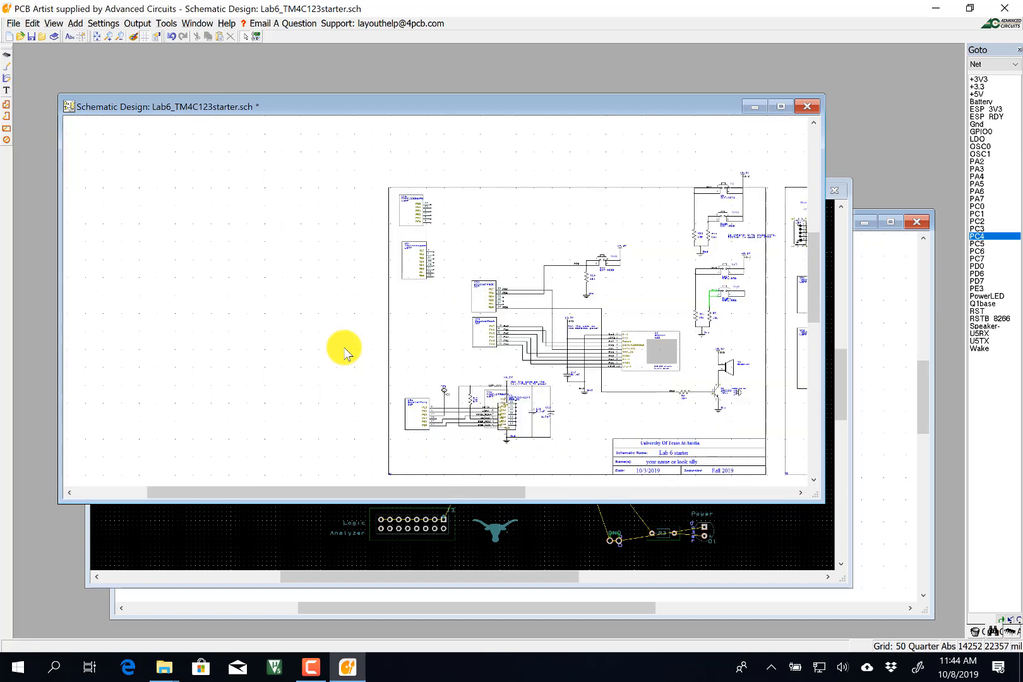
pyautogui.middleClick(649, 417)
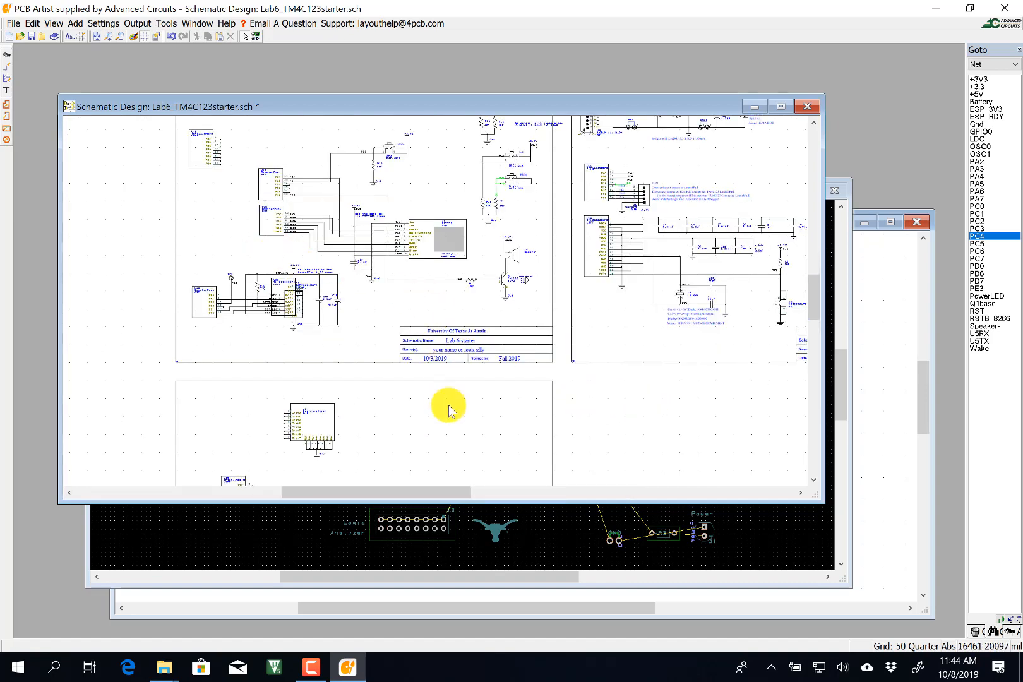
pyautogui.scroll(2, 436, 385)
# Move gate U1a off the ESP8266 and place gate U1d above connector U3d.
pyautogui.moveTo(395, 325); pyautogui.dragTo(270, 190)
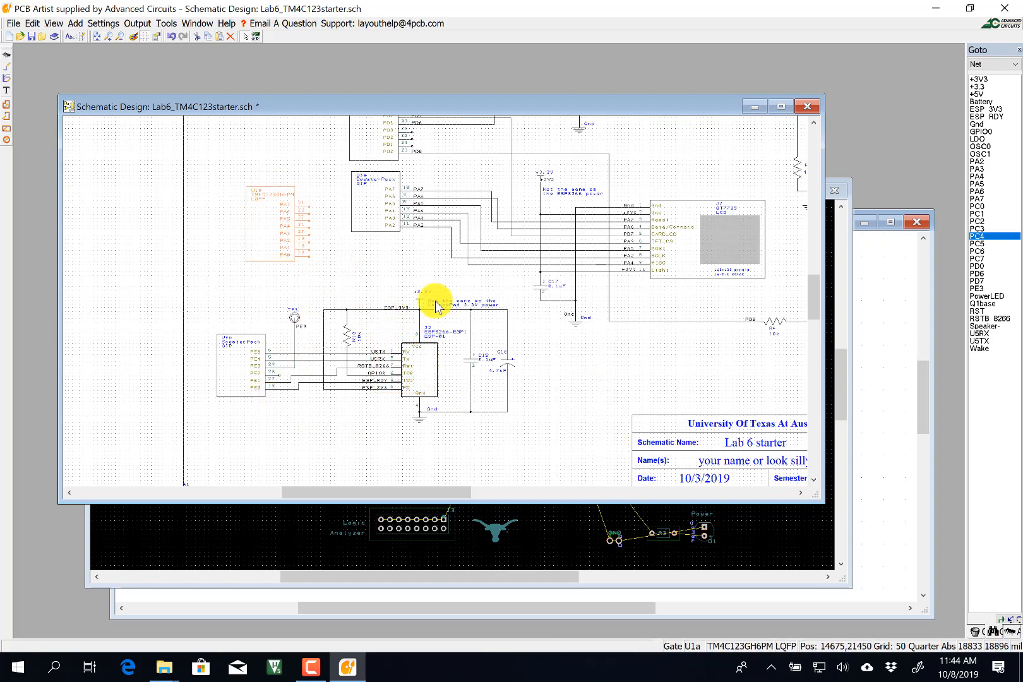
pyautogui.scroll(-3, 434, 311)
pyautogui.moveTo(296, 467); pyautogui.dragTo(365, 148)
pyautogui.scroll(3, 365, 149)
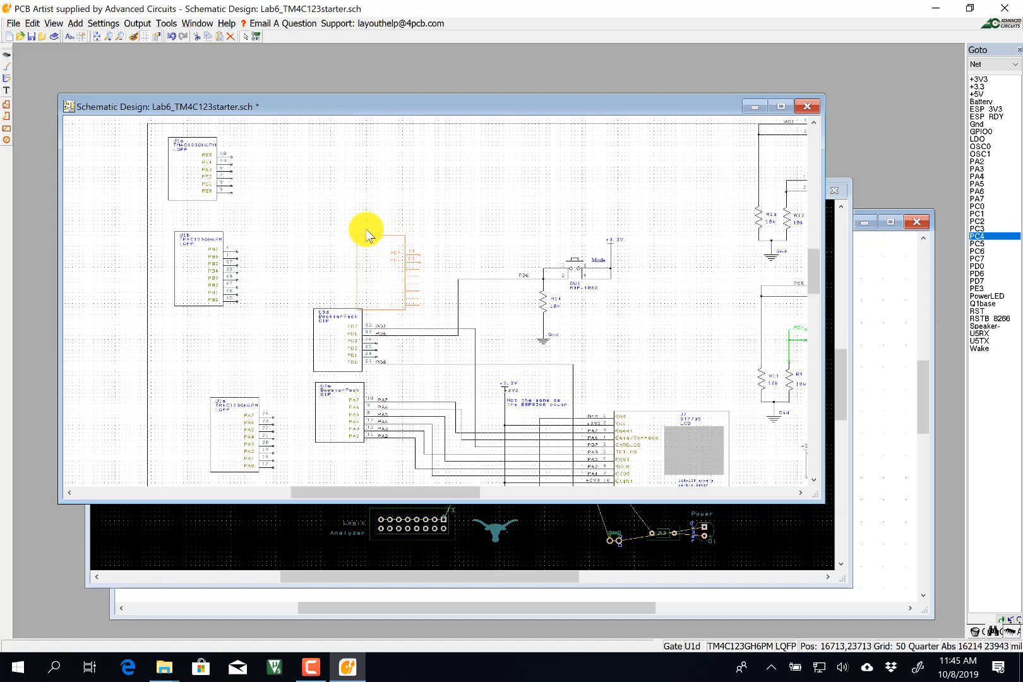
pyautogui.moveTo(366, 228); pyautogui.dragTo(337, 225)
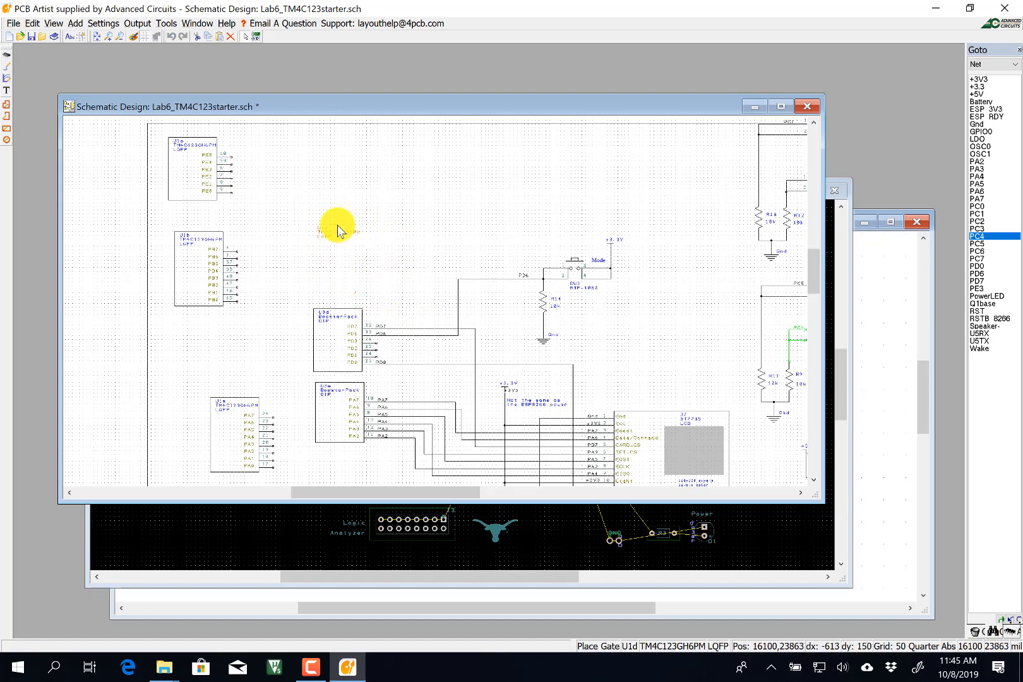
# Wire U1d pins PD6, PD7 and PD0 onto their existing port D nets.
pyautogui.click(7, 66)
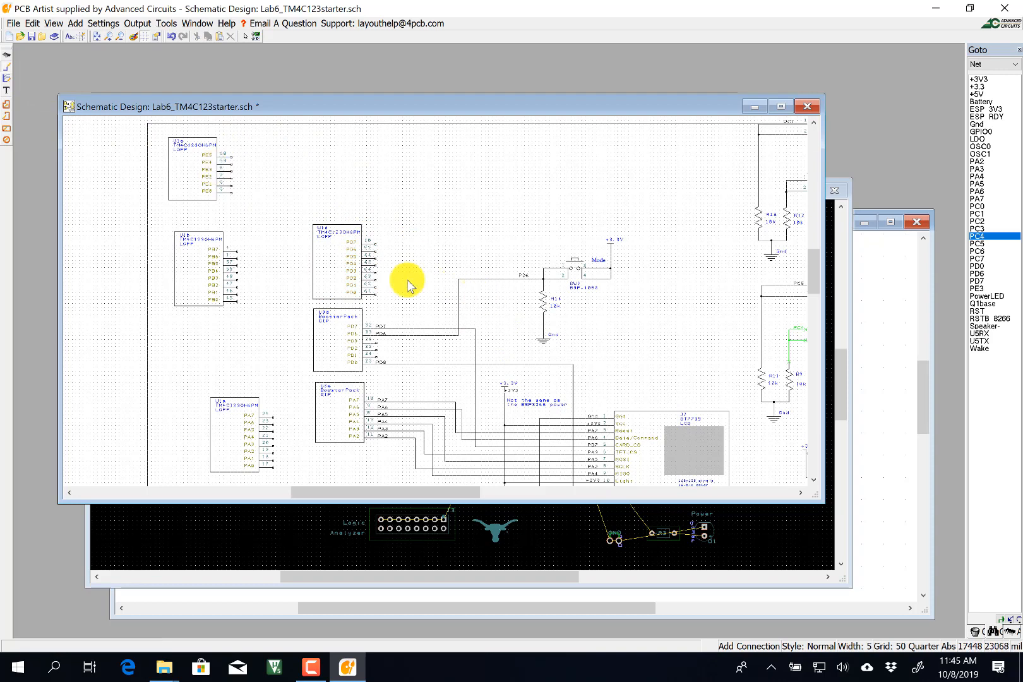
pyautogui.click(375, 252)
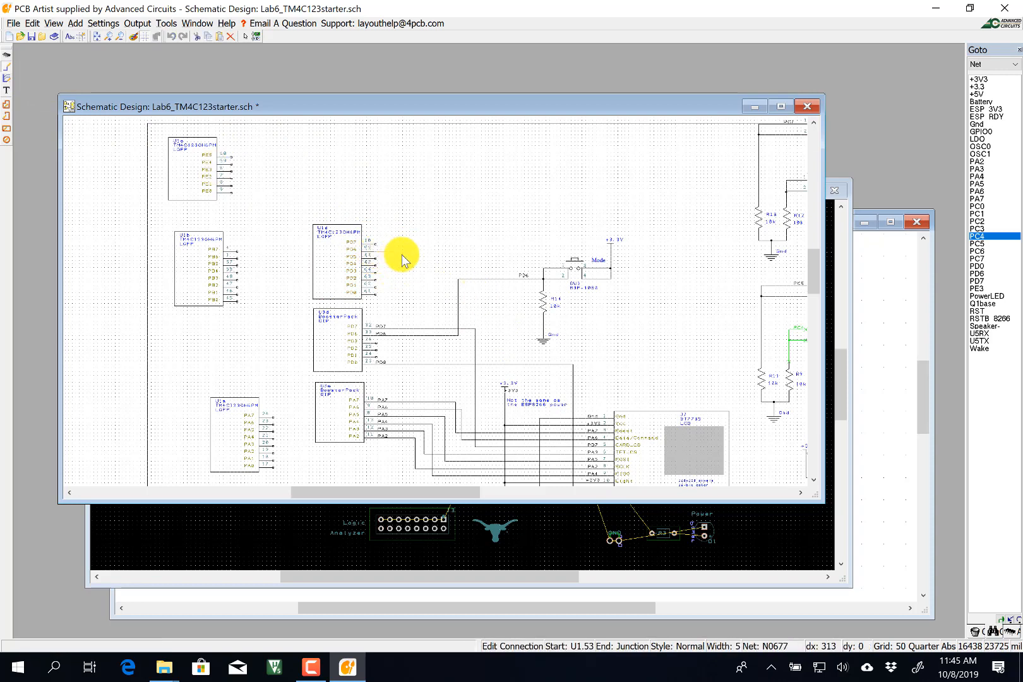
pyautogui.click(458, 279)
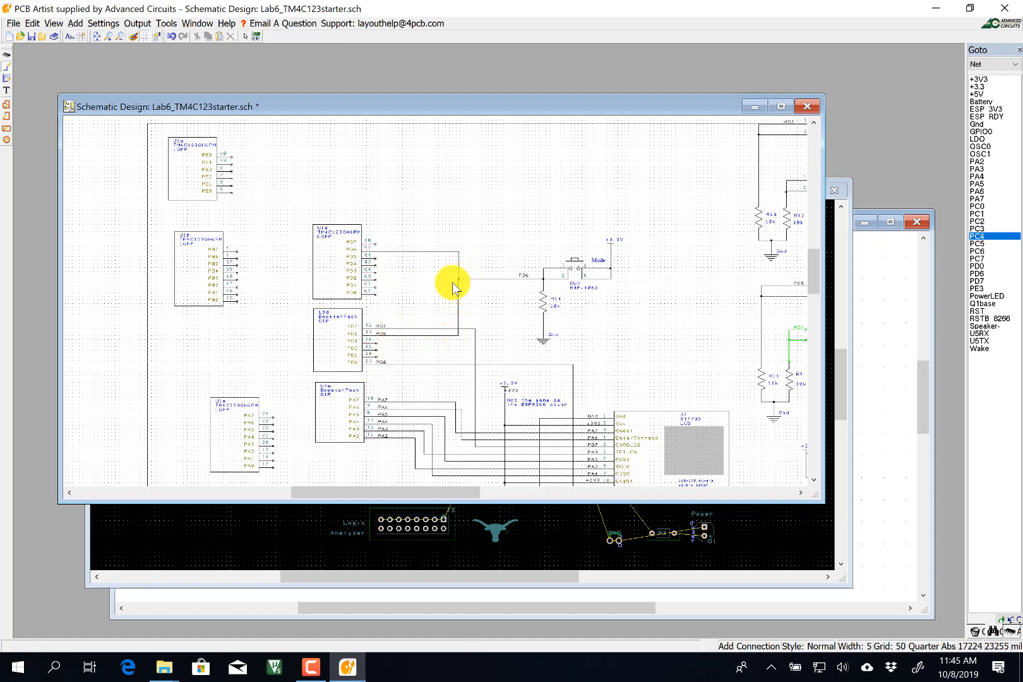
pyautogui.click(377, 244)
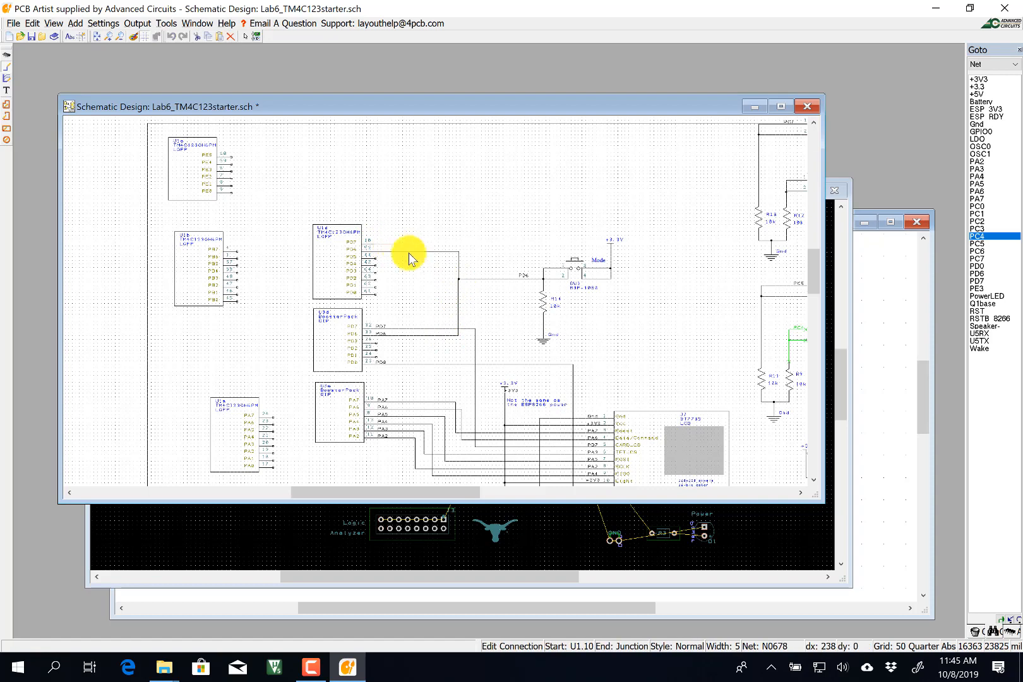
pyautogui.click(423, 329)
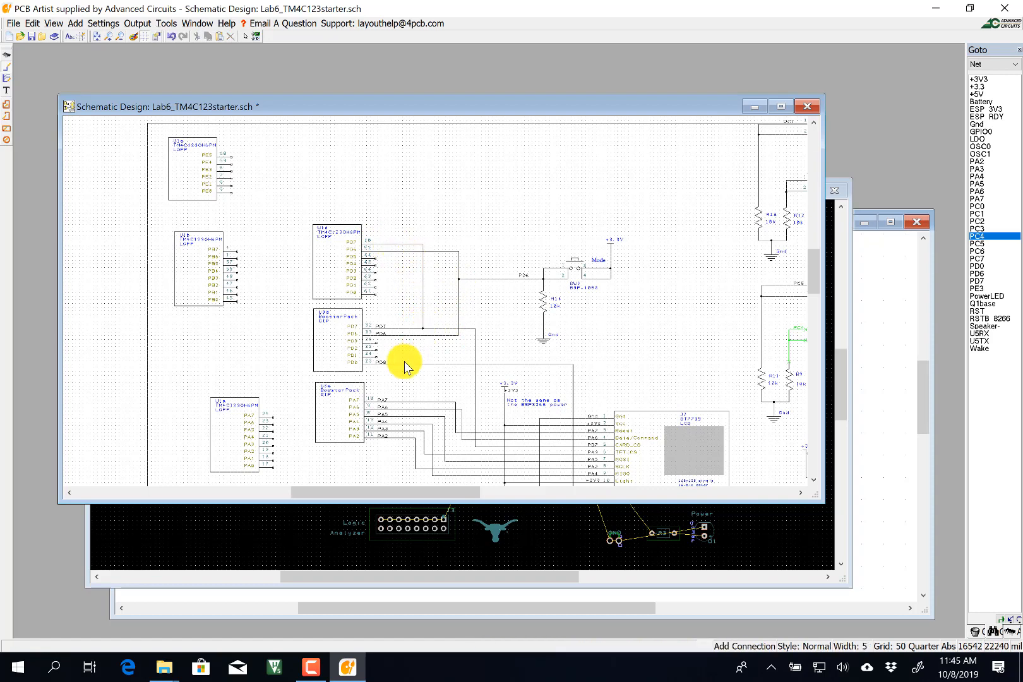
pyautogui.click(375, 292)
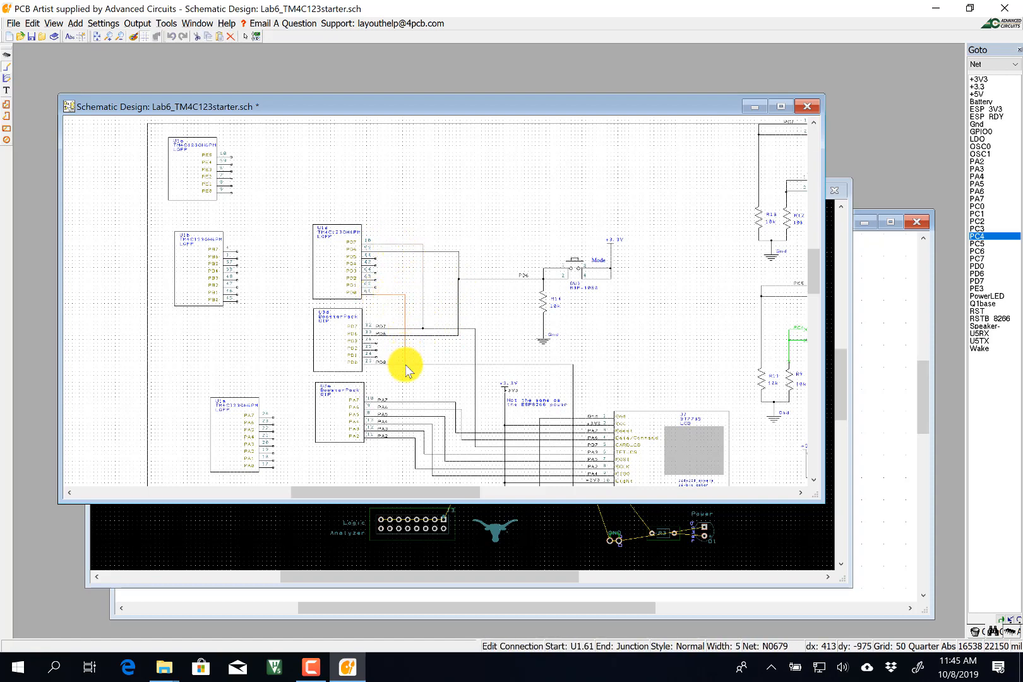
pyautogui.click(404, 366)
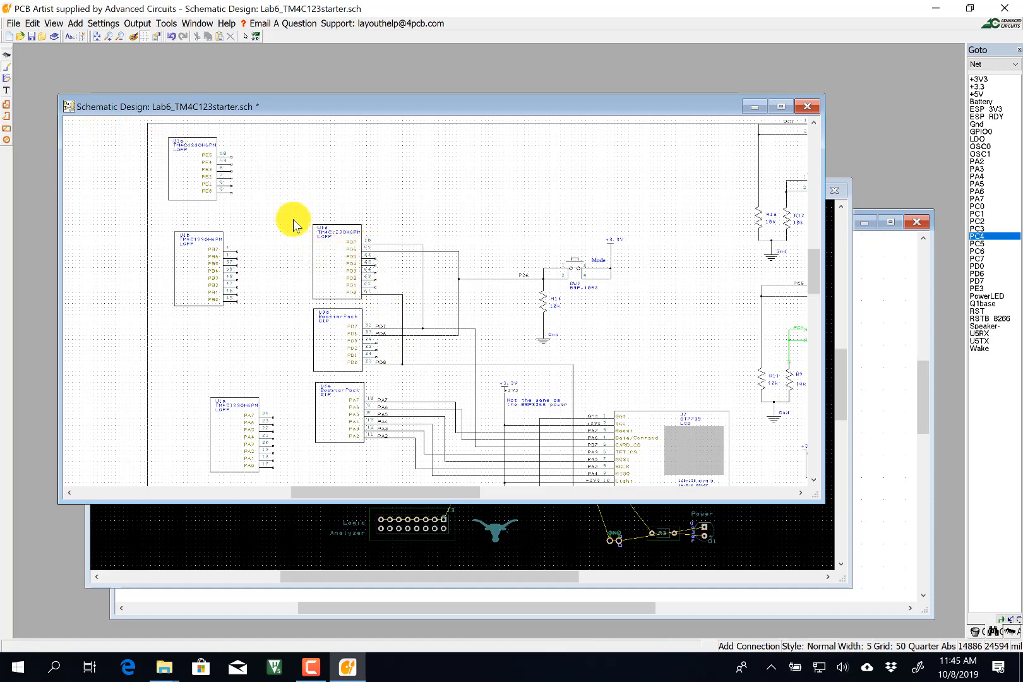
# Delete the BoosterPack port D connector U3d.
pyautogui.click(244, 38)
pyautogui.click(341, 311)
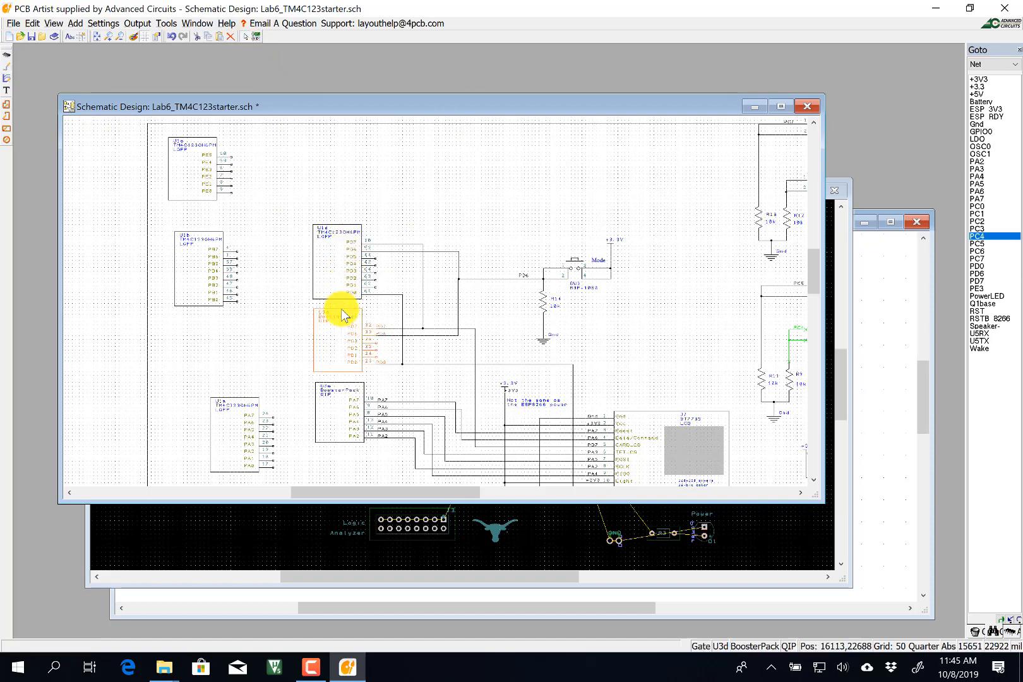
pyautogui.press('Delete')
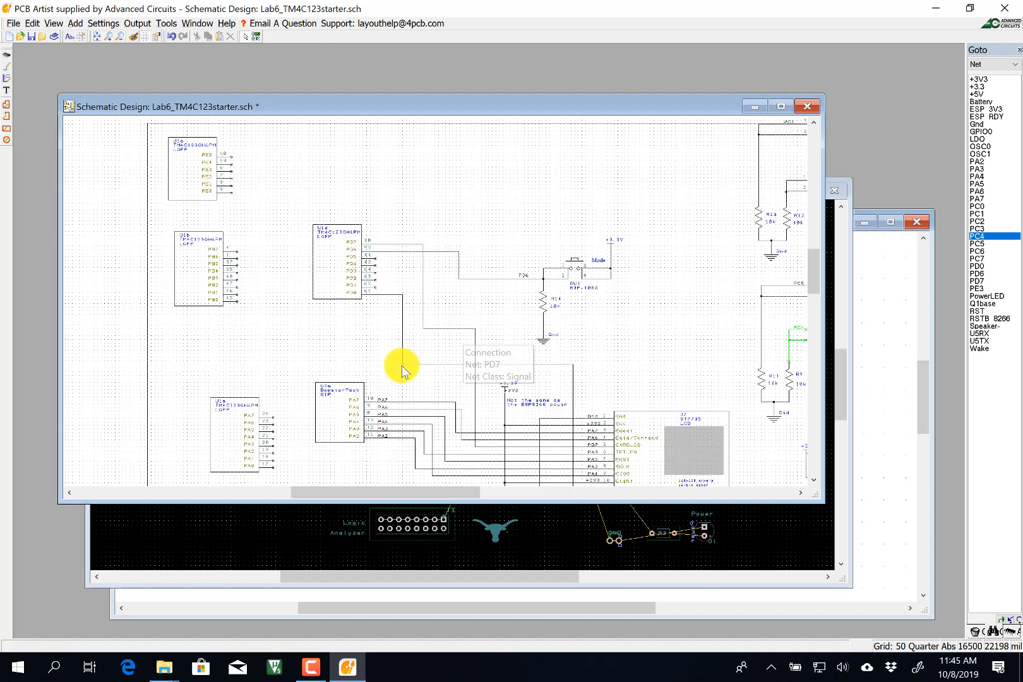
# Reposition gate U1a over the BoosterPack connector U3a.
pyautogui.click(251, 404)
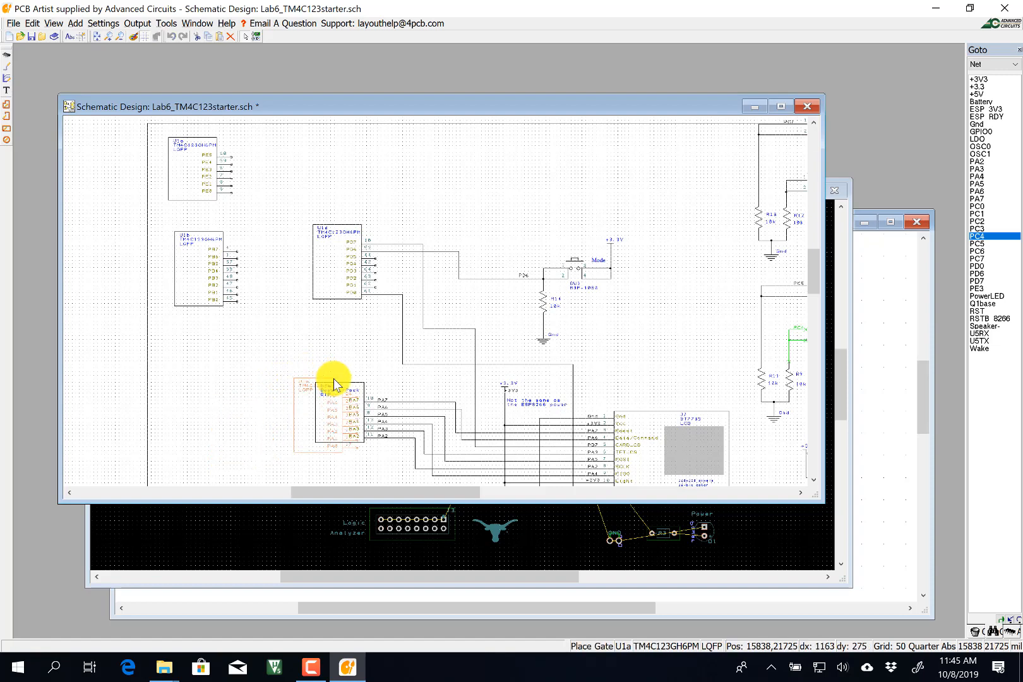
pyautogui.scroll(2, 365, 430)
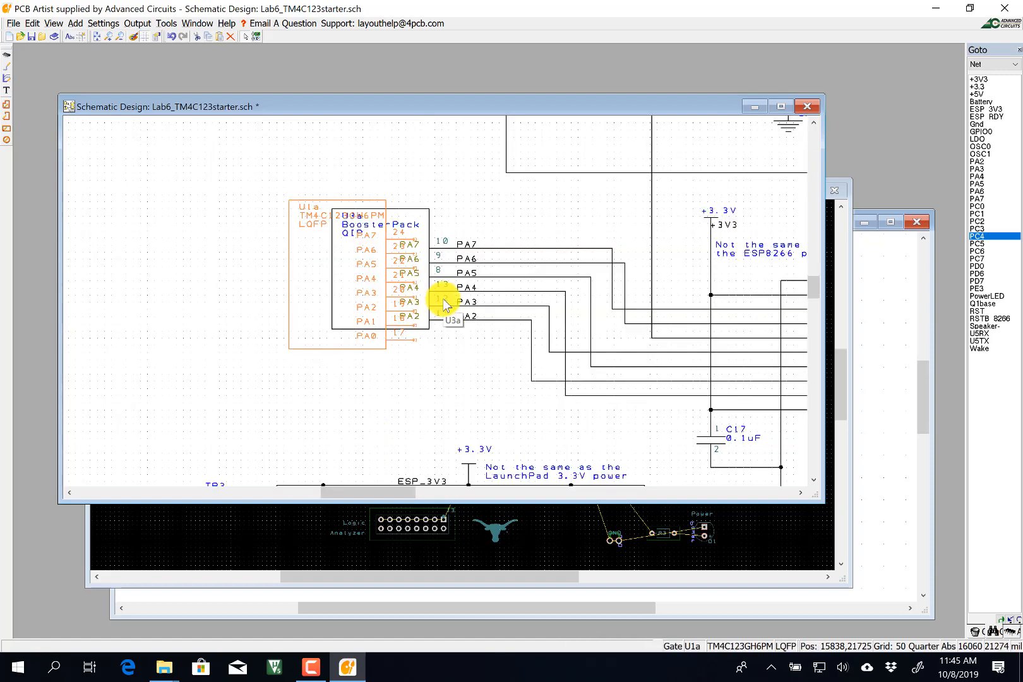
pyautogui.scroll(2, 444, 305)
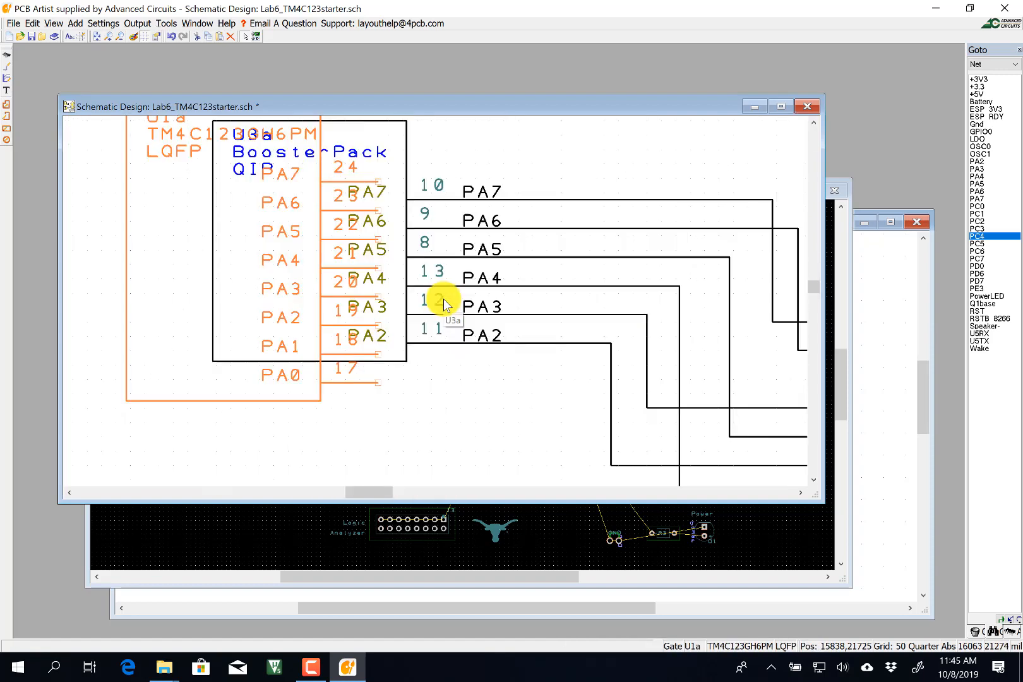
# Wire U1a pins PA7, PA6 and PA5 onto their PA nets.
pyautogui.click(7, 65)
pyautogui.click(377, 181)
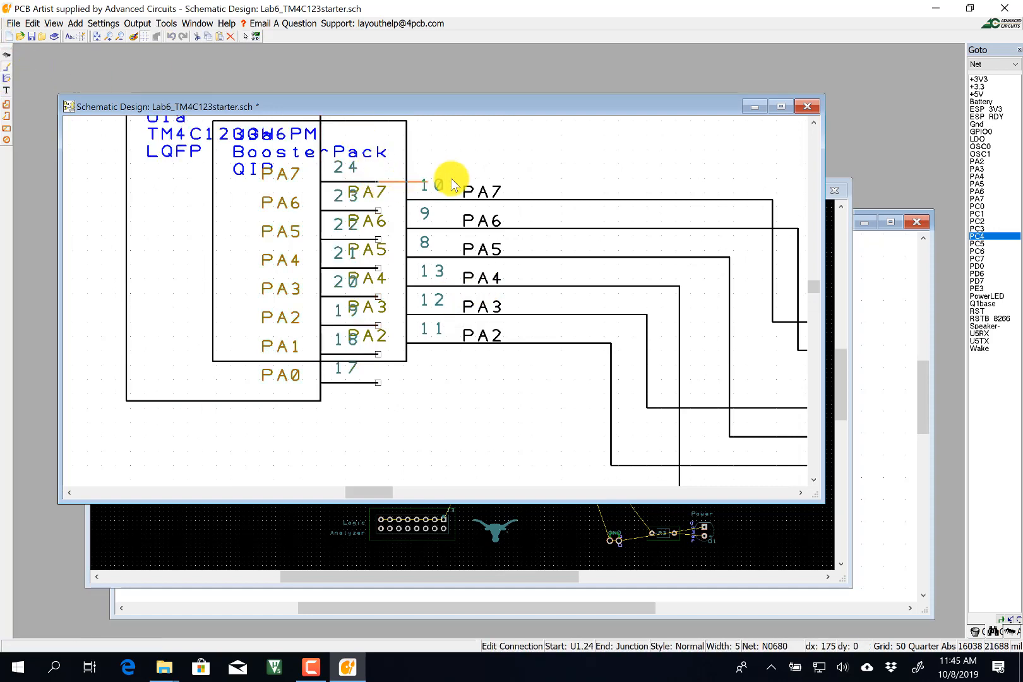
pyautogui.click(518, 200)
pyautogui.click(378, 210)
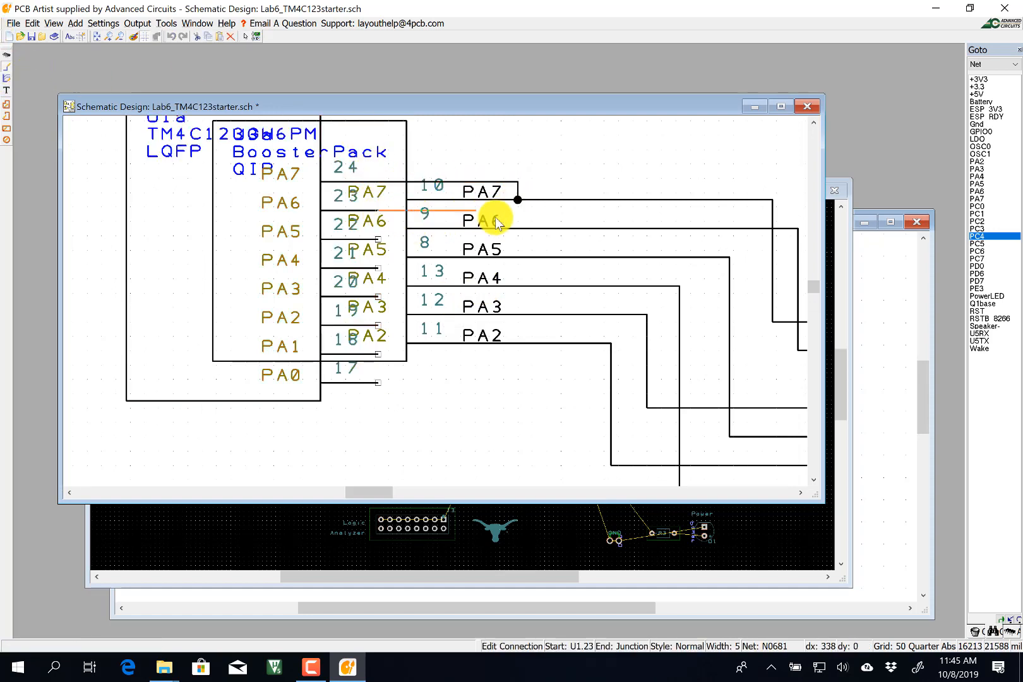
pyautogui.click(518, 214)
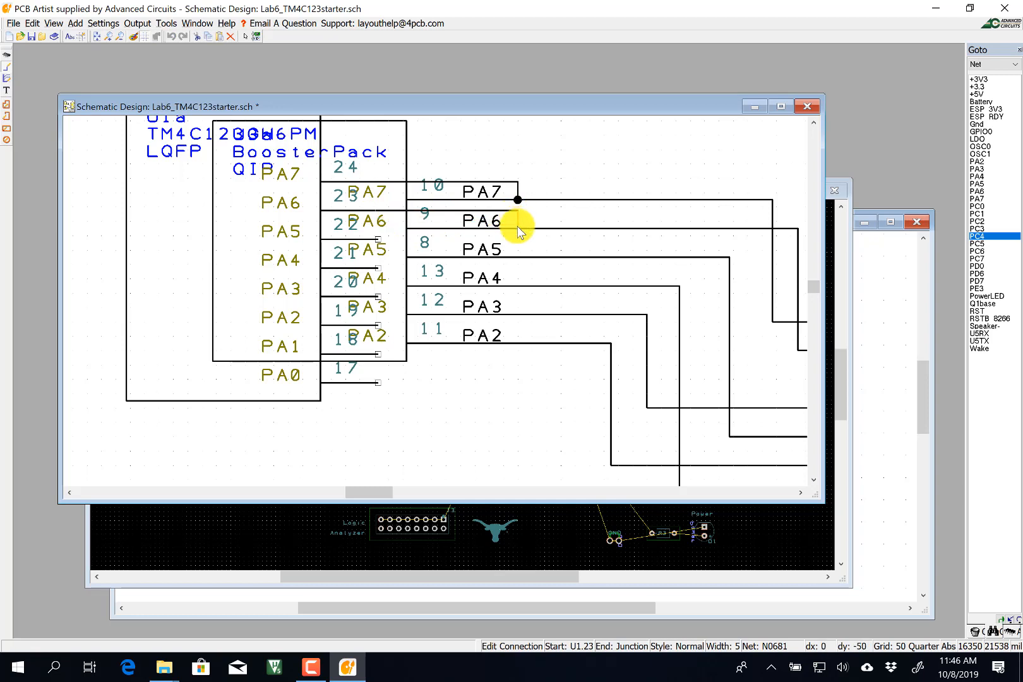
pyautogui.click(518, 228)
pyautogui.click(378, 240)
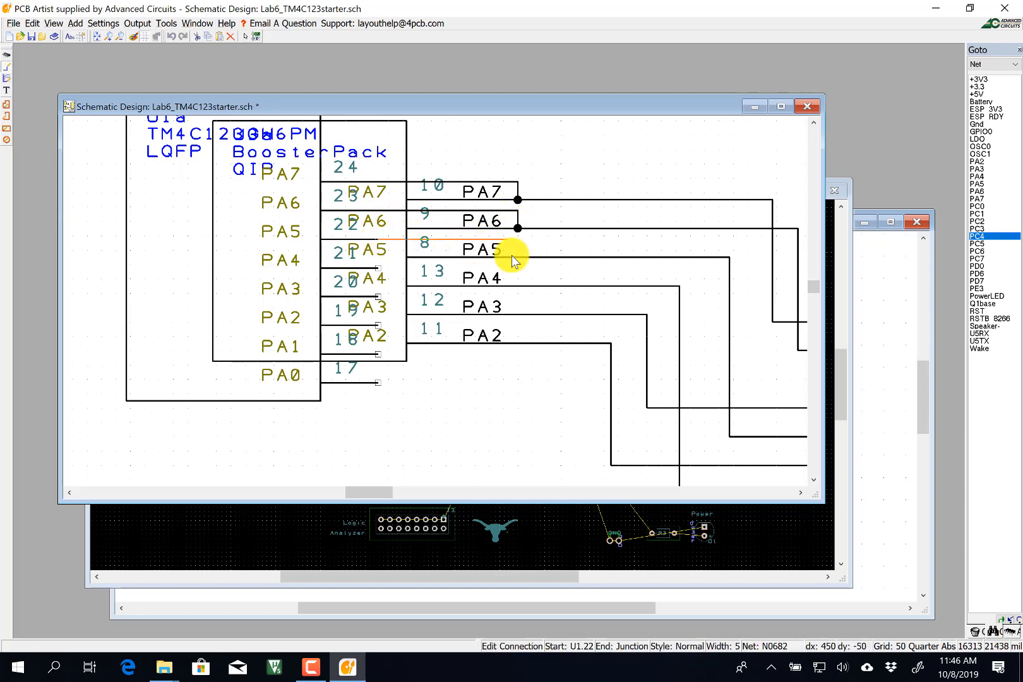
pyautogui.click(520, 258)
# Wire U1a pins PA4, PA3 and PA2 onto their PA nets.
pyautogui.click(376, 270)
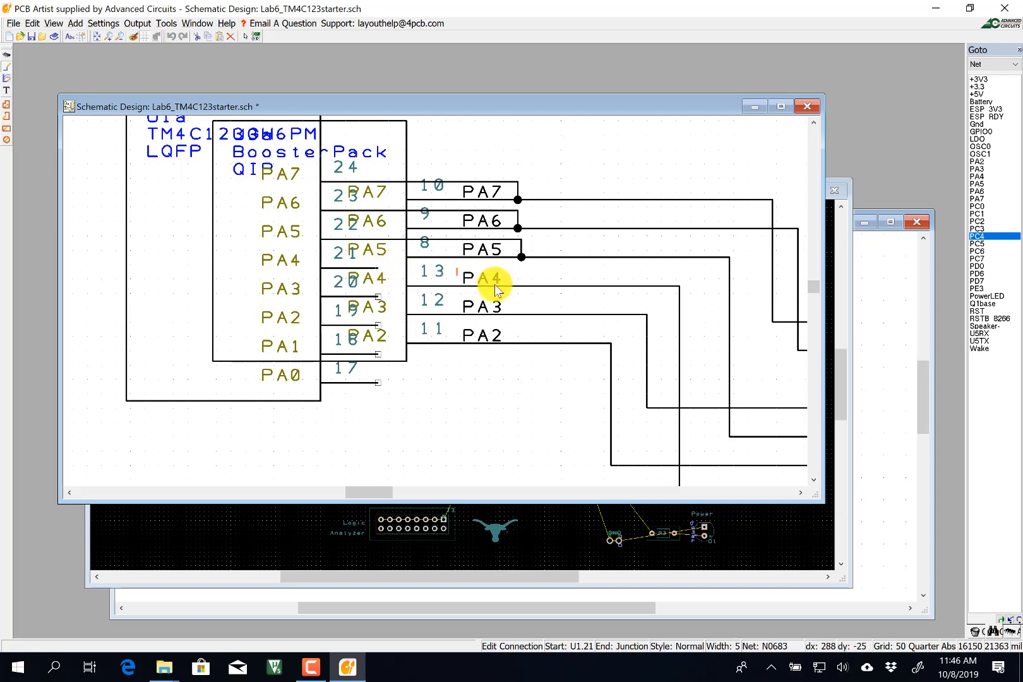
pyautogui.click(519, 286)
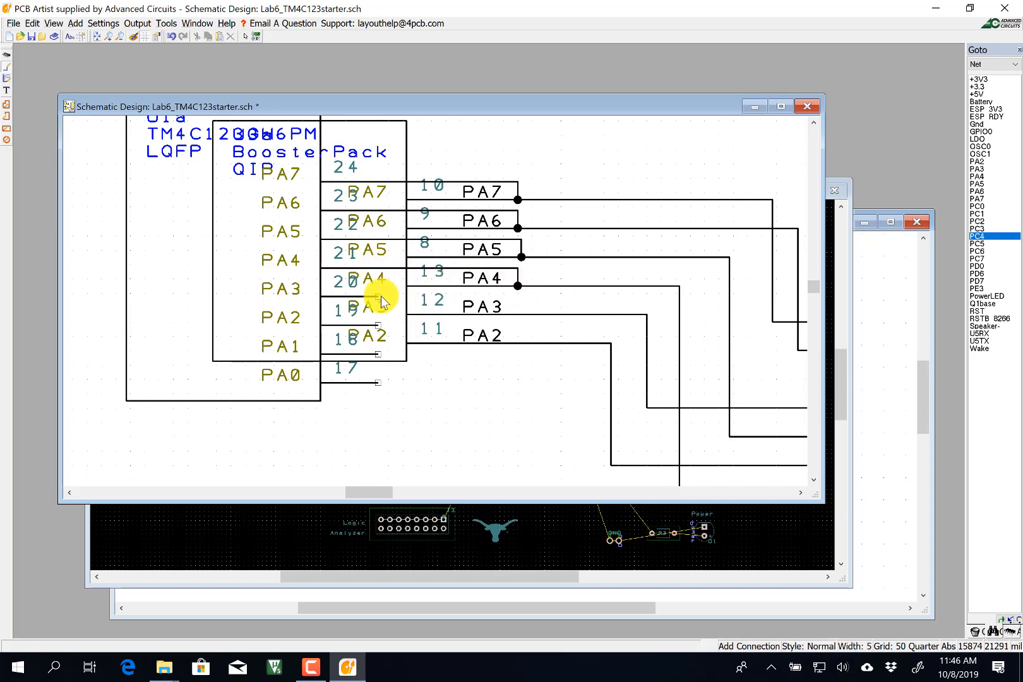
pyautogui.click(378, 296)
pyautogui.click(518, 313)
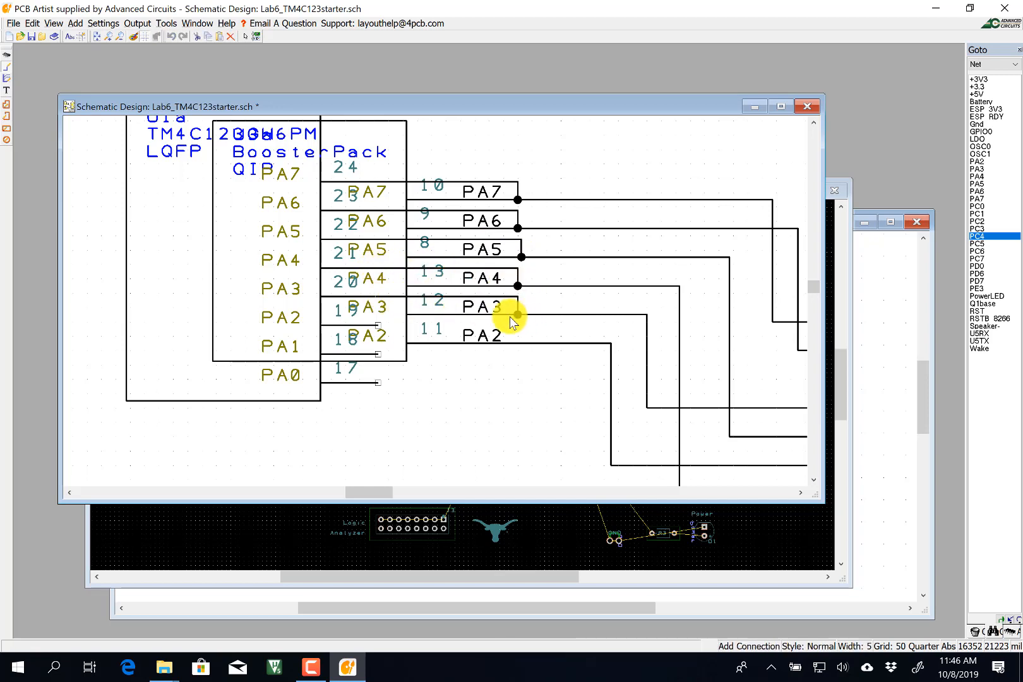
pyautogui.click(378, 325)
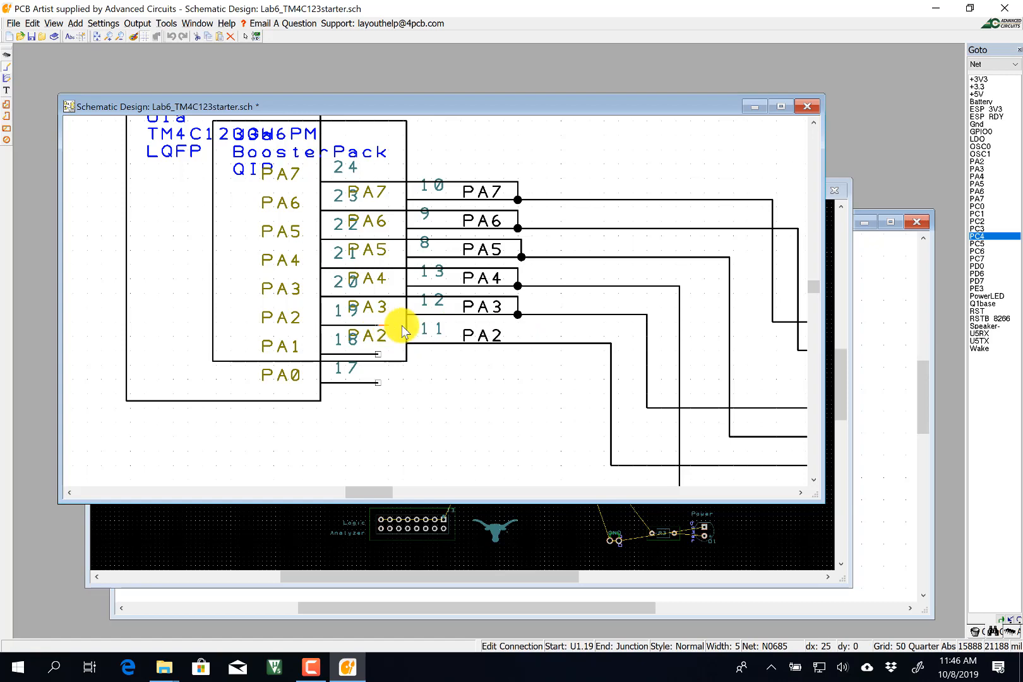
pyautogui.click(514, 343)
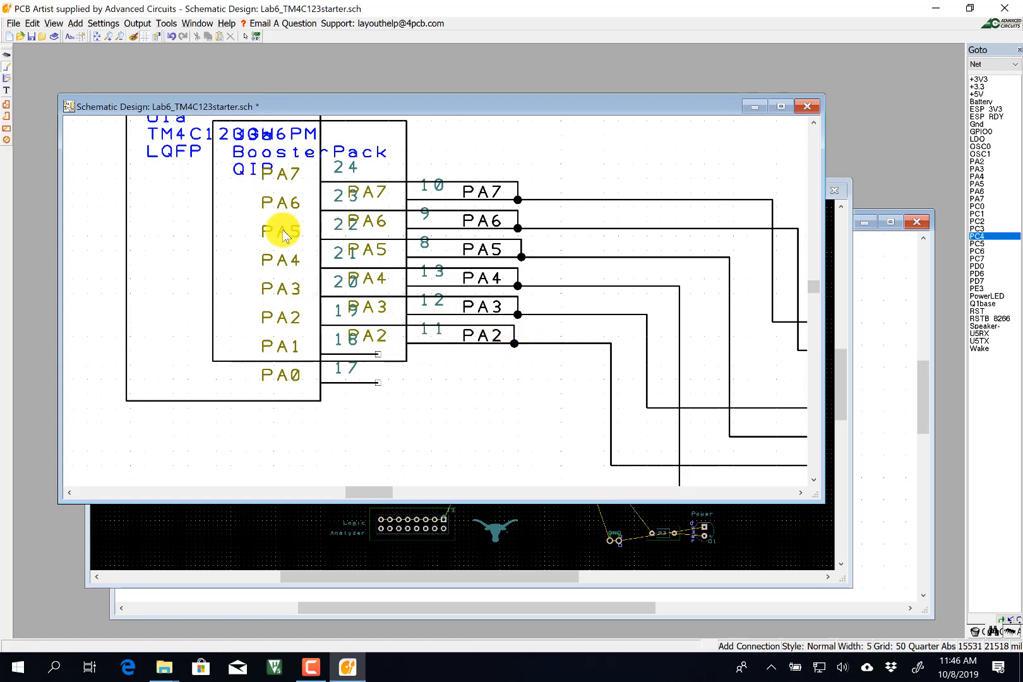
# Delete the BoosterPack port A connector U3a.
pyautogui.scroll(1, 282, 233)
pyautogui.scroll(-2, 436, 298)
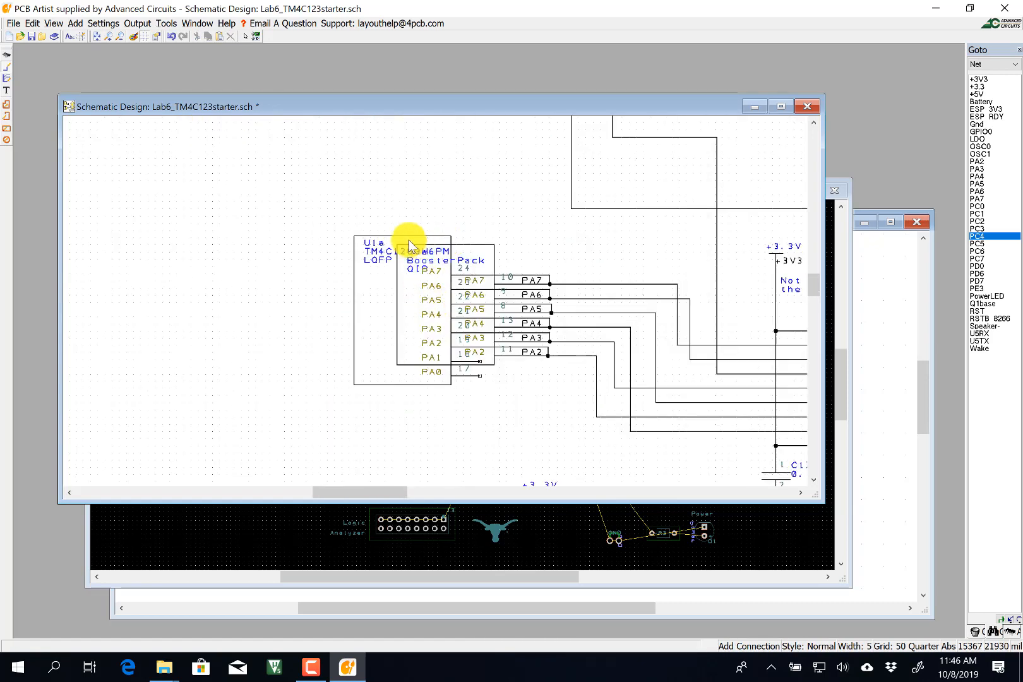
pyautogui.click(244, 36)
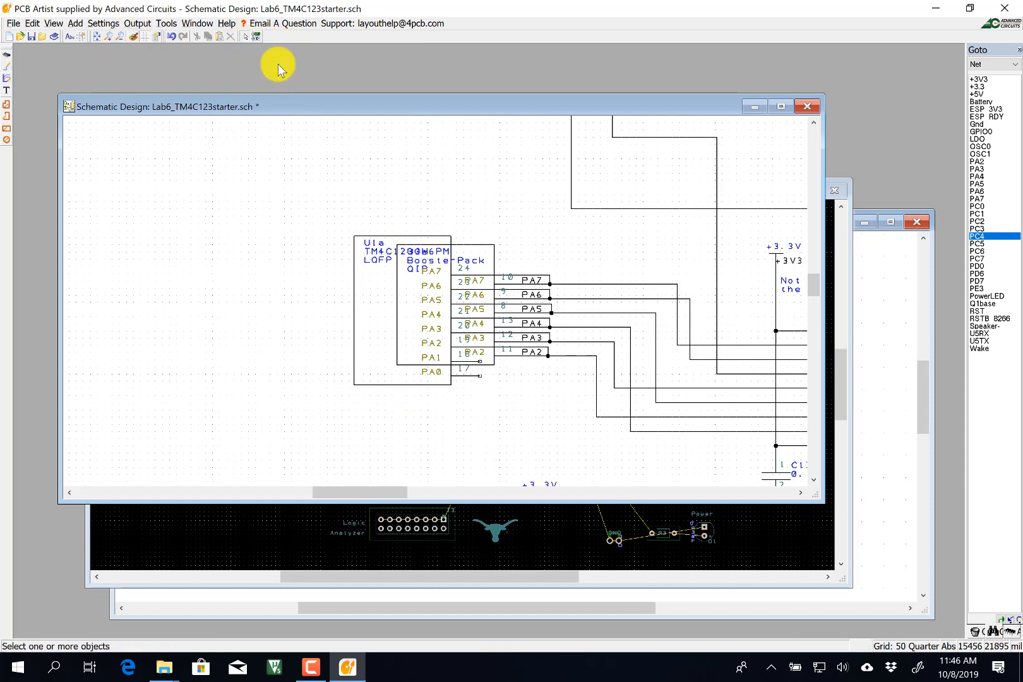
pyautogui.click(481, 250)
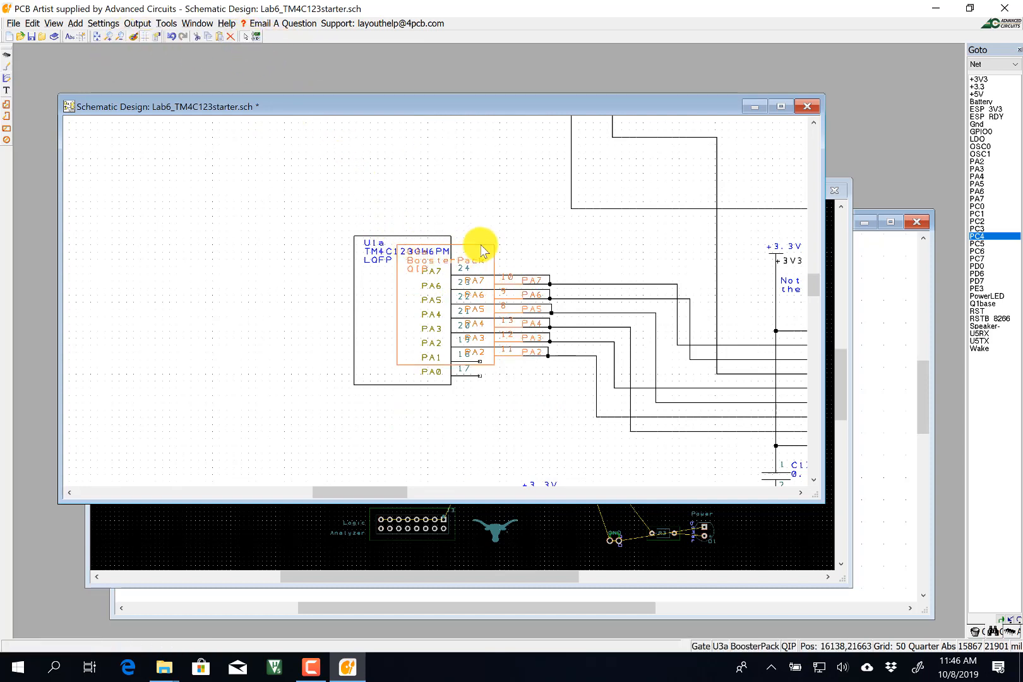
pyautogui.press('Delete')
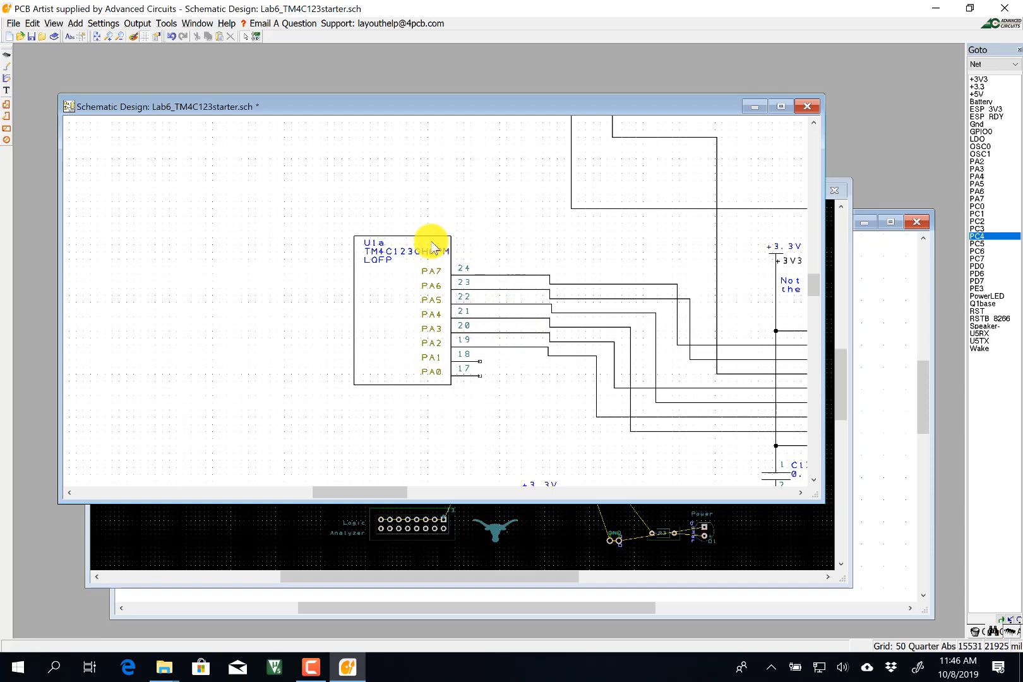
# Zoom out to the lower sheet and move port F gate U1f up beside the logic analyzer.
pyautogui.scroll(-2, 219, 289)
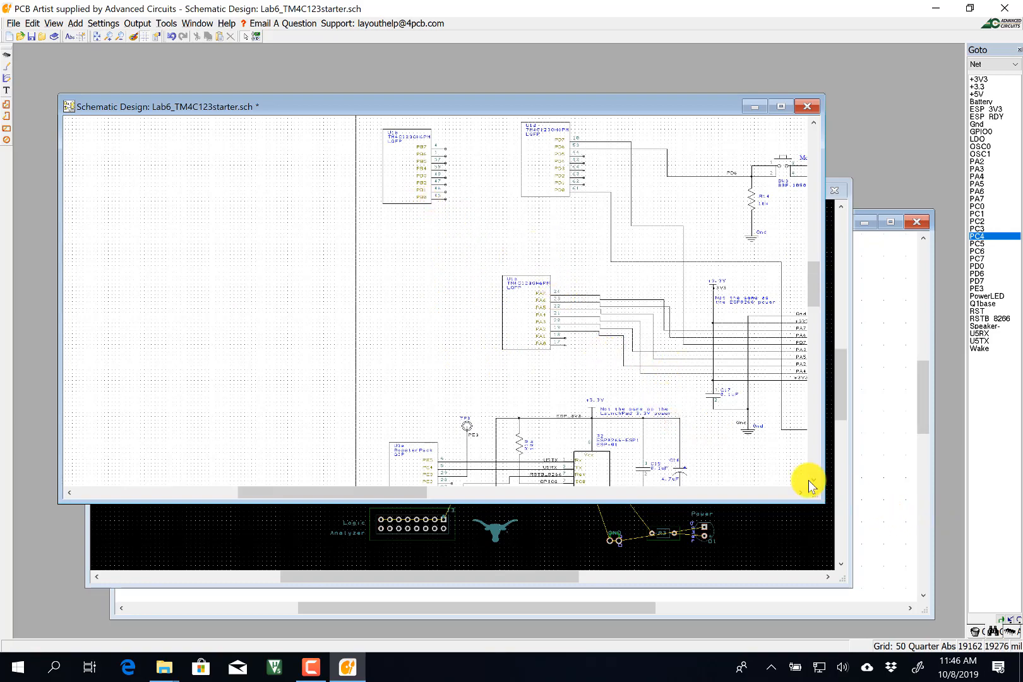
pyautogui.moveTo(814, 482); pyautogui.dragTo(748, 432)
pyautogui.scroll(-1, 749, 427)
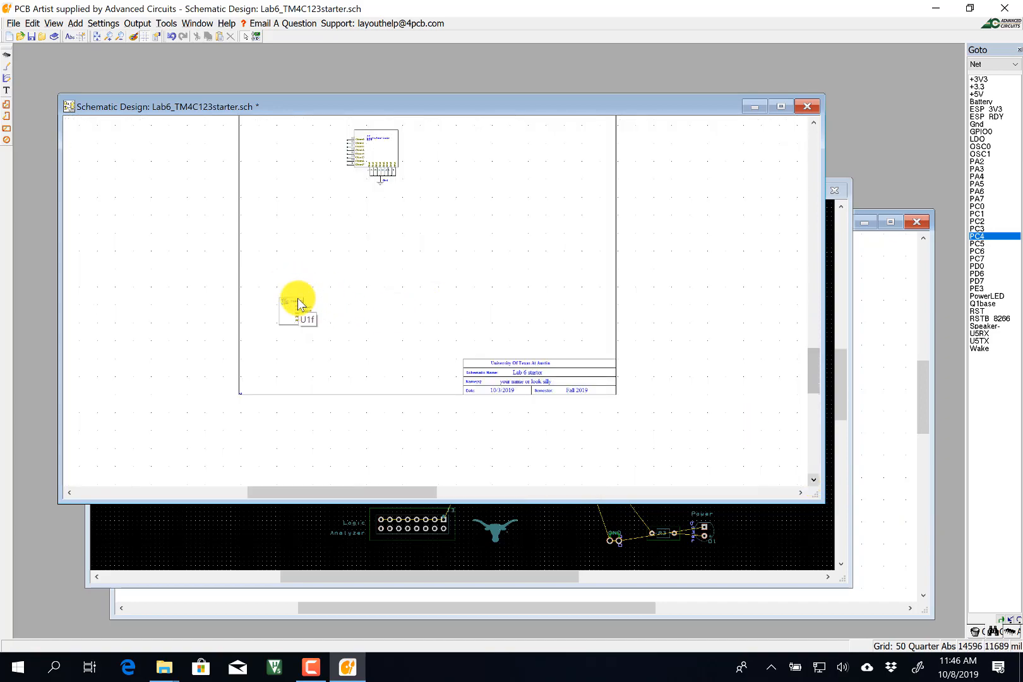
pyautogui.scroll(1, 298, 302)
pyautogui.click(430, 308)
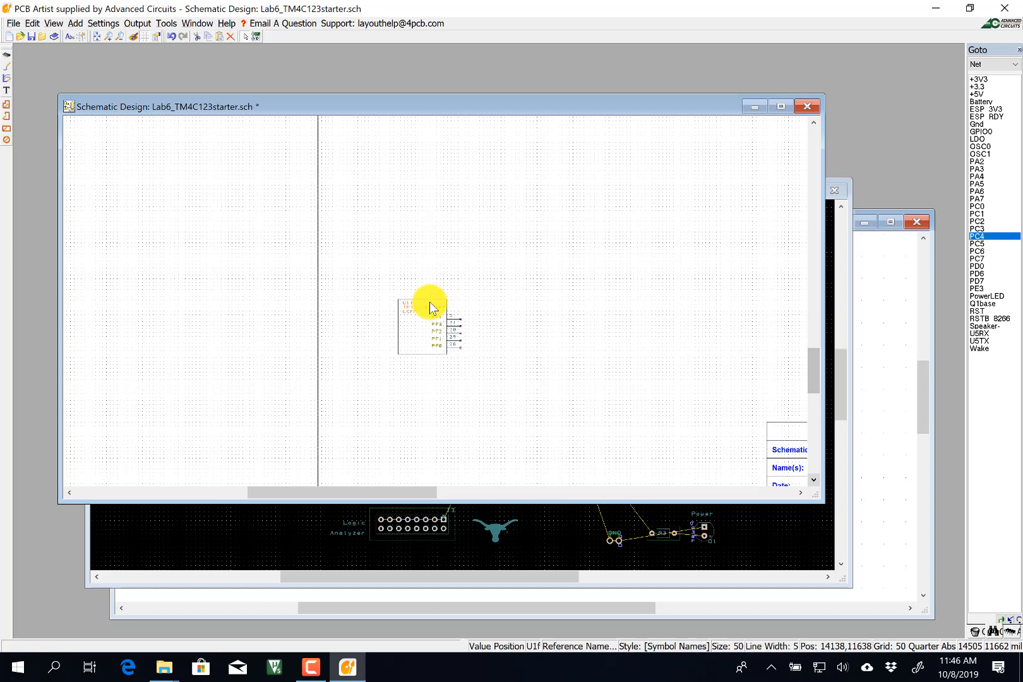
pyautogui.moveTo(429, 301); pyautogui.dragTo(408, 155)
pyautogui.scroll(1, 429, 195)
pyautogui.scroll(-2, 435, 306)
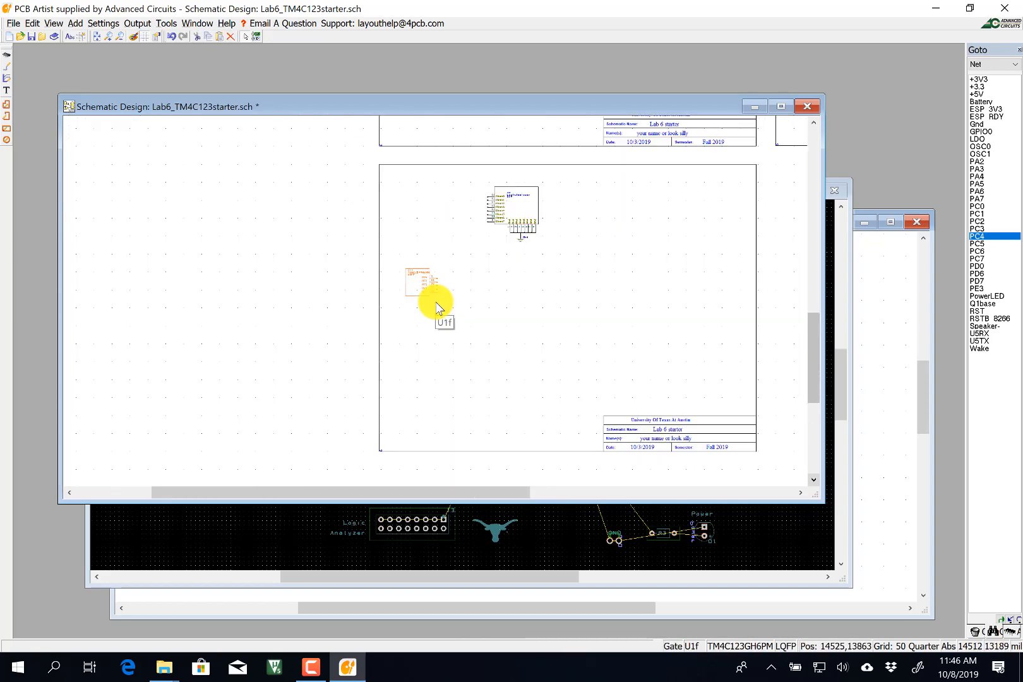
# Drop gate U1f beside the other U1 block and return to the main sheet.
pyautogui.moveTo(421, 273); pyautogui.dragTo(445, 208)
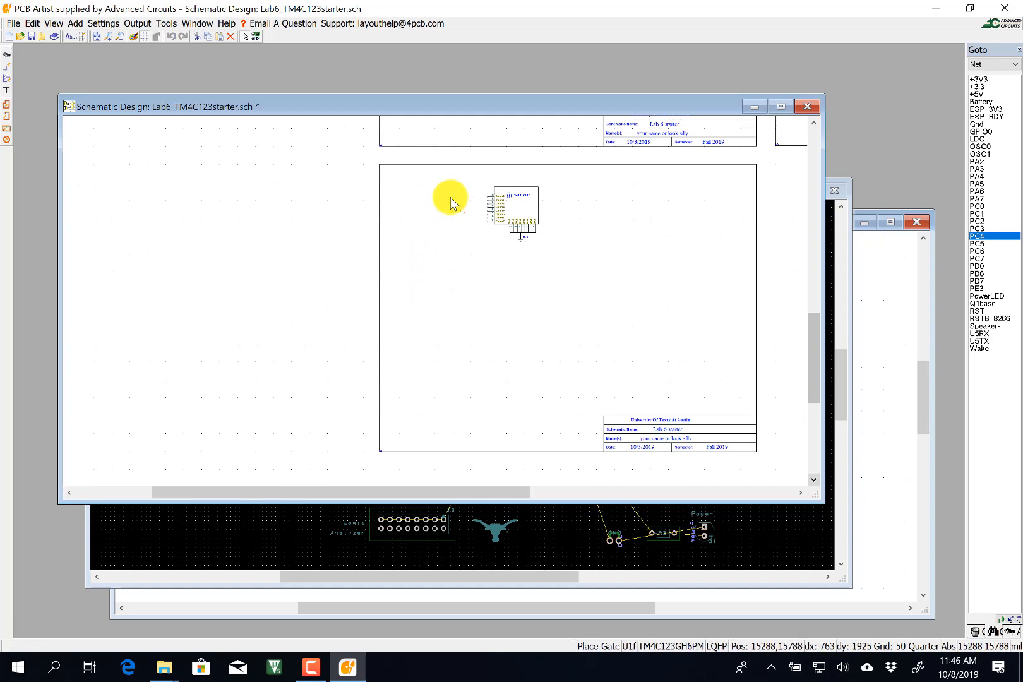
pyautogui.click(450, 202)
pyautogui.scroll(1, 537, 252)
pyautogui.scroll(-1, 467, 294)
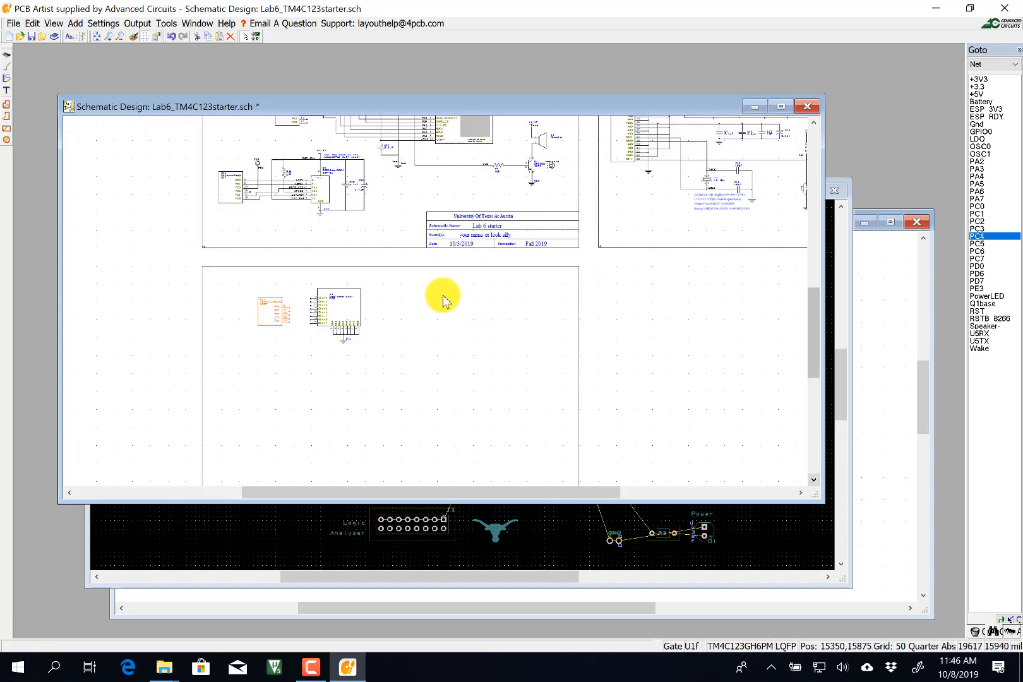
pyautogui.middleClick(365, 228)
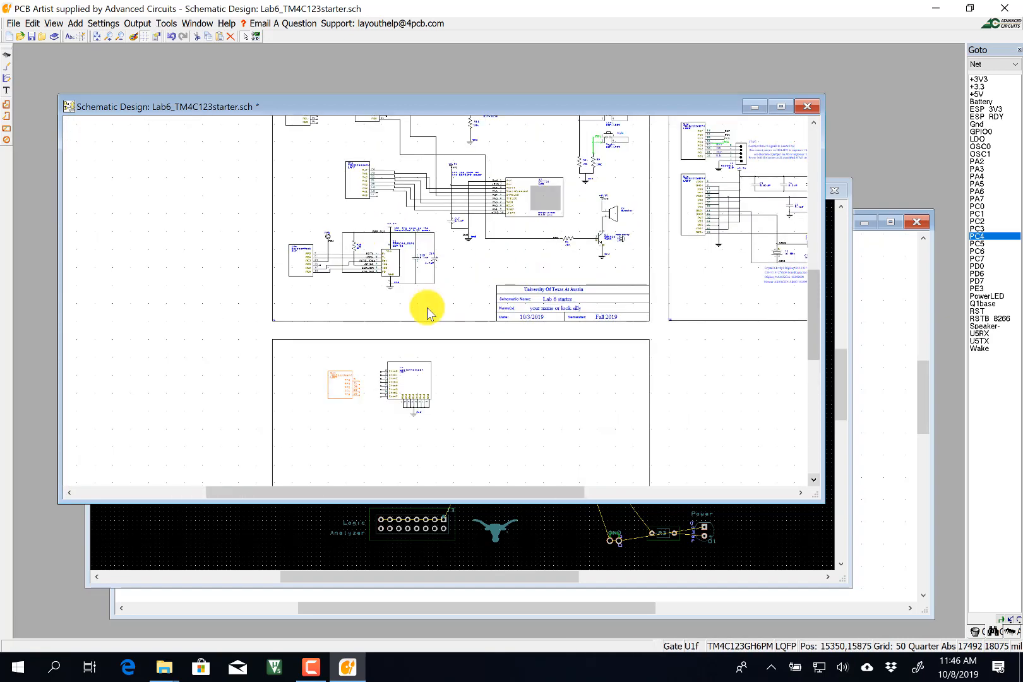
pyautogui.click(814, 123)
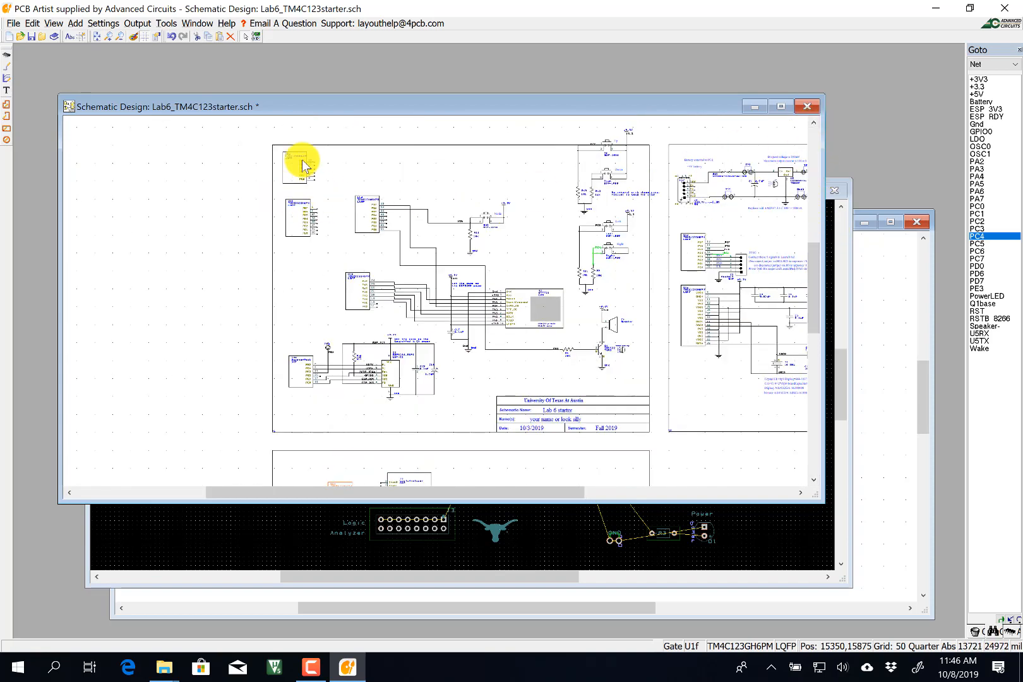
# Pick up gate U1e from the sheet's top-left and drop it near the U1a block.
pyautogui.click(299, 154)
pyautogui.scroll(1, 299, 154)
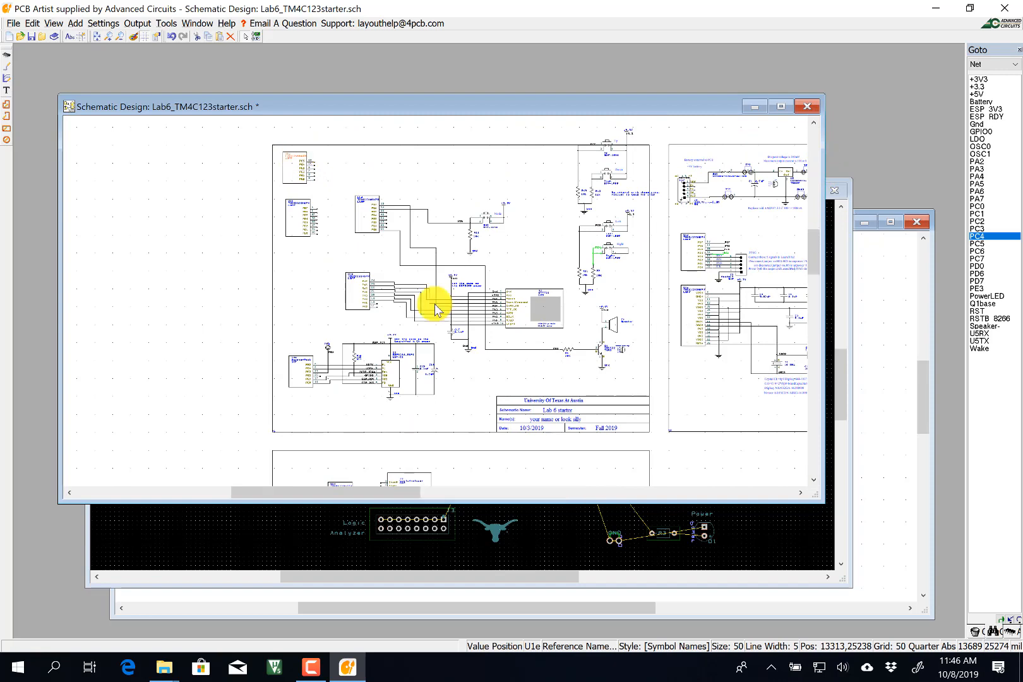
pyautogui.moveTo(438, 299); pyautogui.dragTo(451, 473)
pyautogui.scroll(-2, 451, 475)
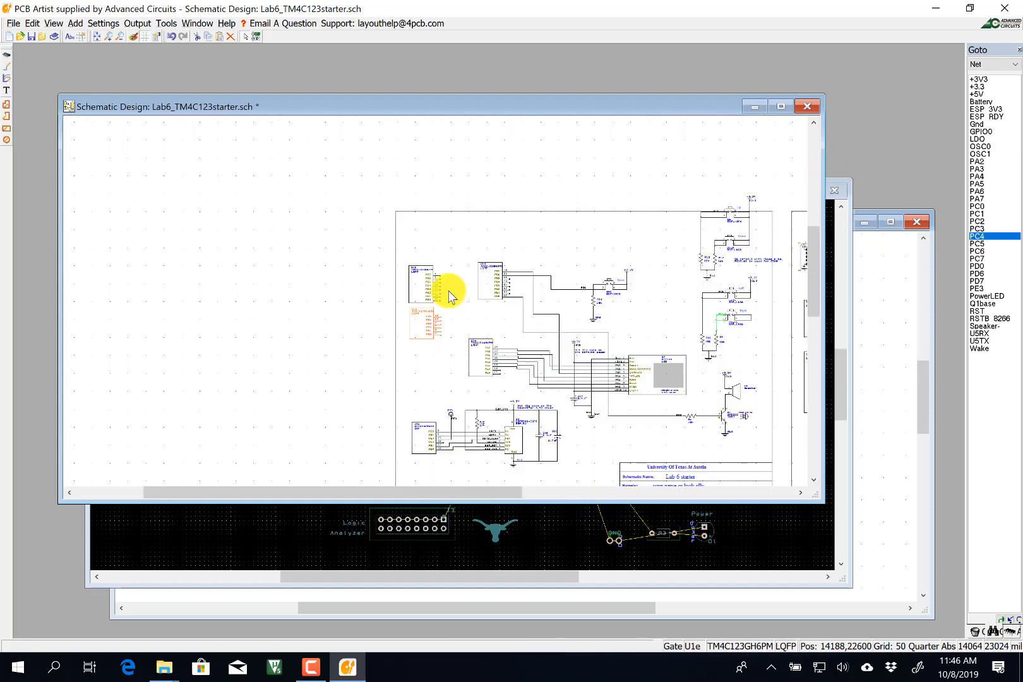
pyautogui.moveTo(428, 310); pyautogui.dragTo(474, 351)
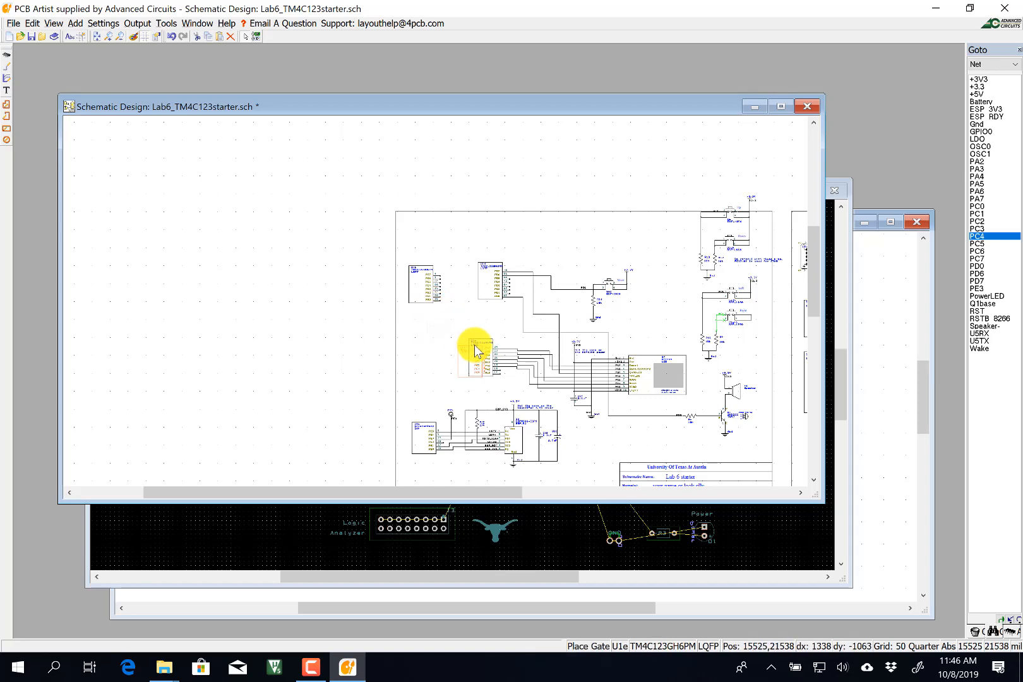
pyautogui.click(475, 351)
# Move gate U1e onto the U3e BoosterPack symbol near TP3, aligning its PE pins.
pyautogui.scroll(3, 470, 347)
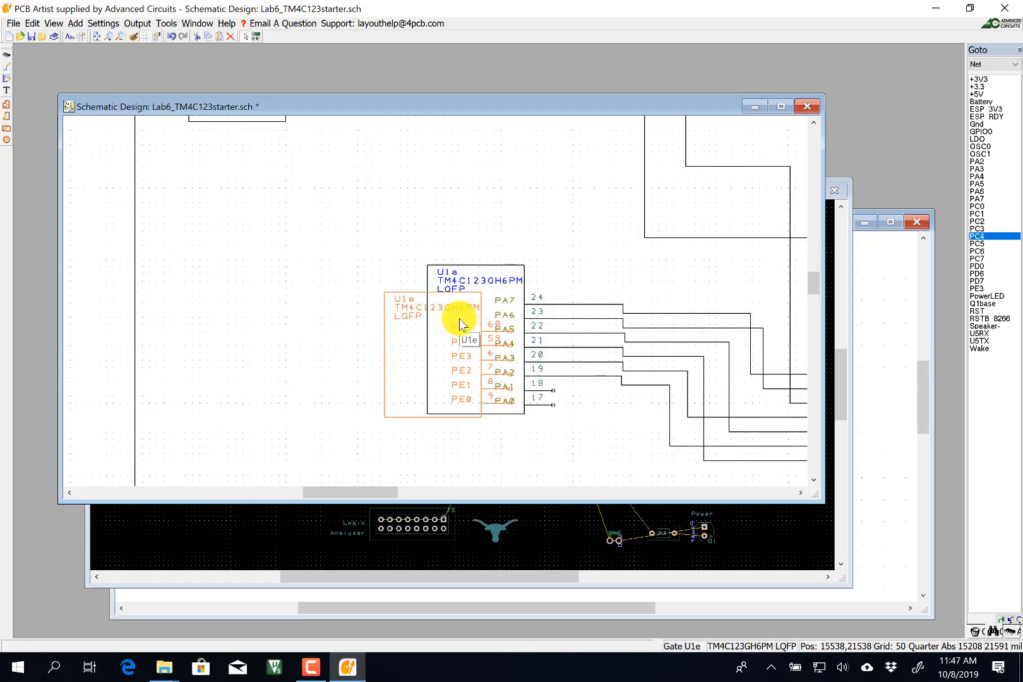
pyautogui.scroll(2, 459, 318)
pyautogui.scroll(-2, 435, 299)
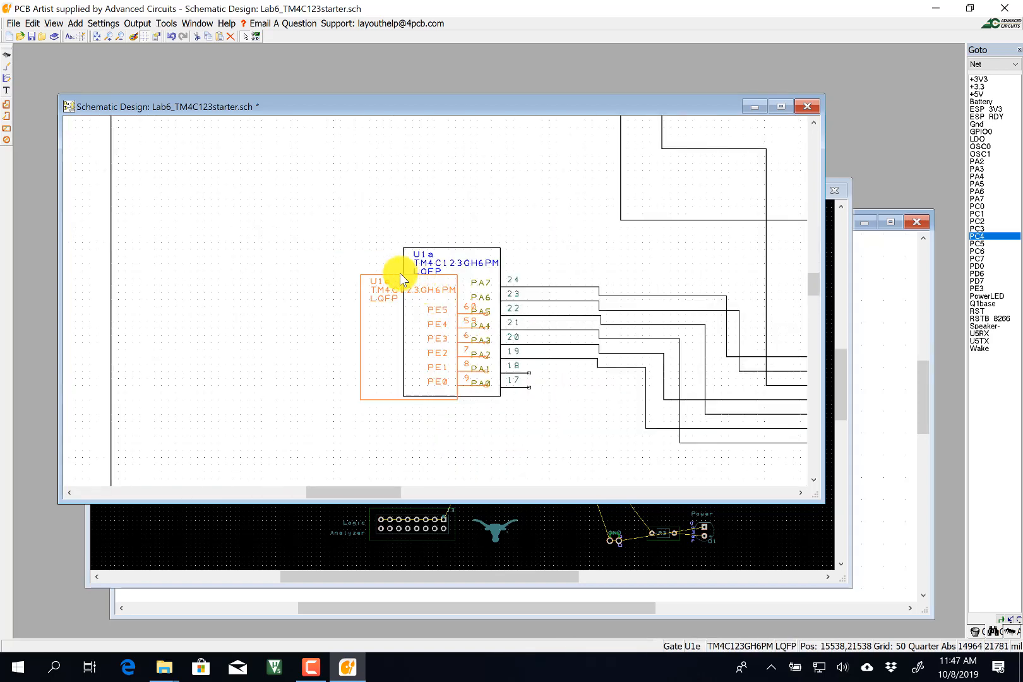
pyautogui.moveTo(399, 273); pyautogui.dragTo(309, 417)
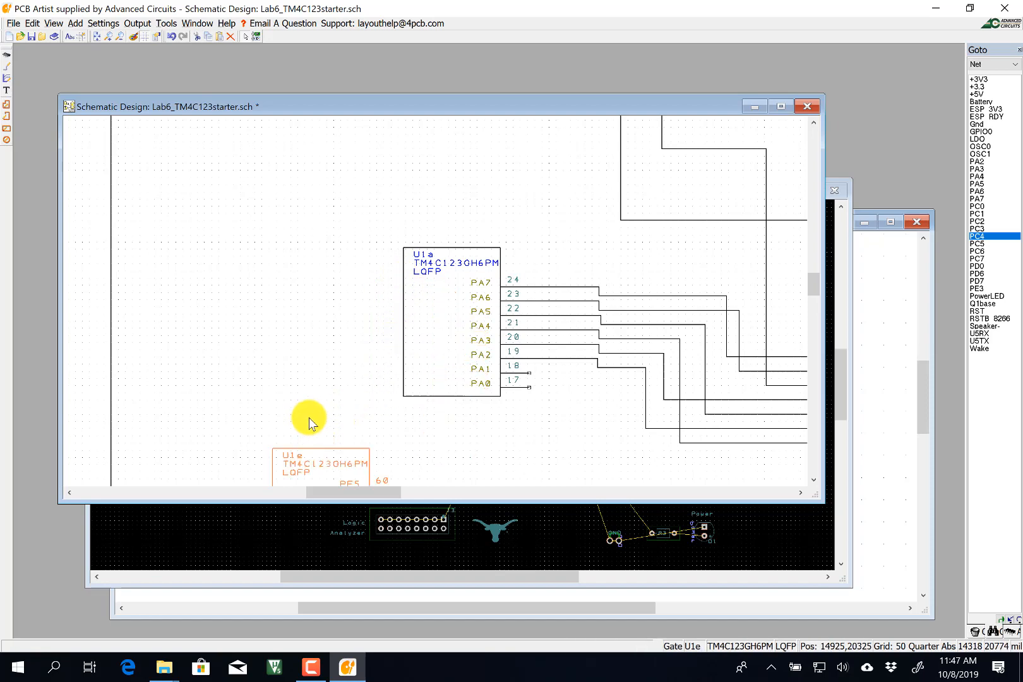
pyautogui.scroll(-2, 416, 312)
pyautogui.moveTo(439, 315); pyautogui.dragTo(373, 381)
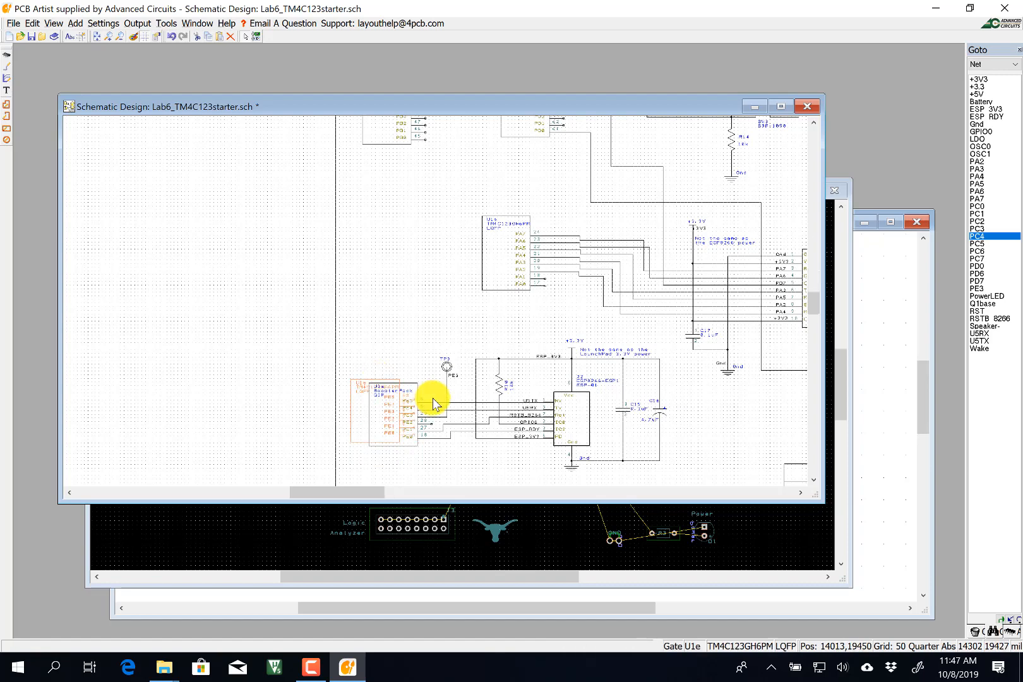
pyautogui.scroll(3, 432, 398)
pyautogui.scroll(2, 425, 292)
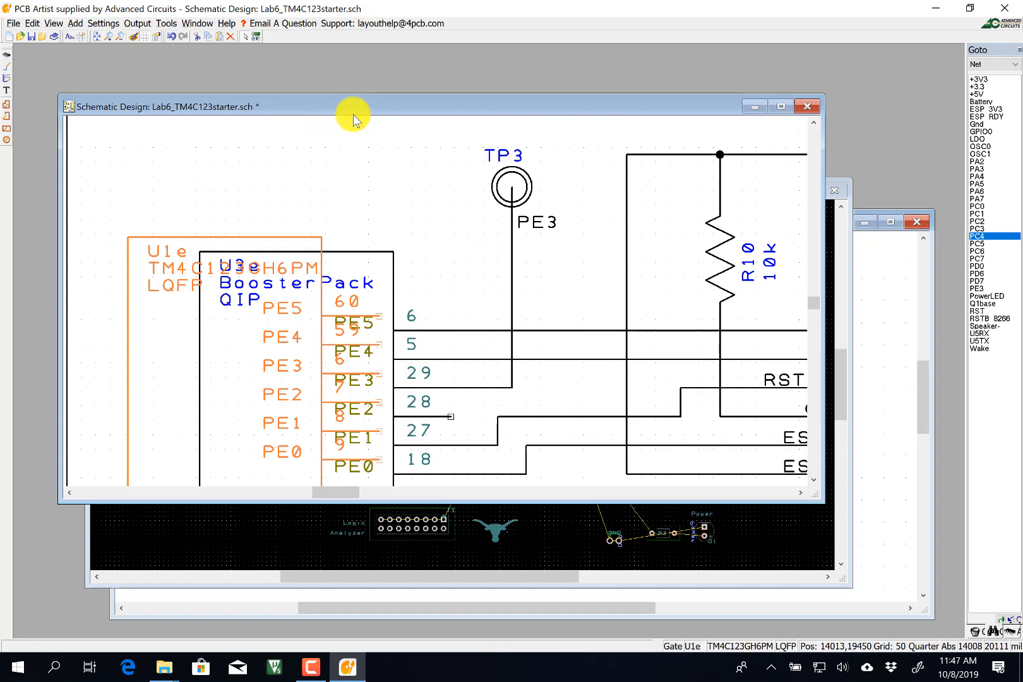
# Wire U1e pins PE5, PE4, PE3 (TP3 net), PE1 and PE0 onto their existing nets.
pyautogui.click(5, 71)
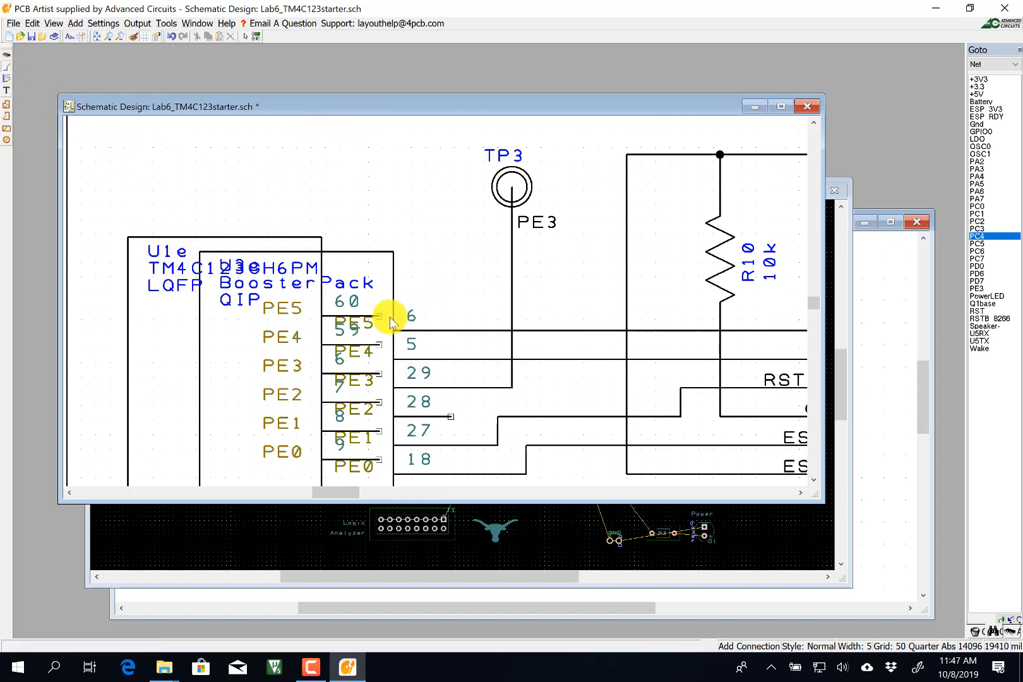
pyautogui.click(379, 318)
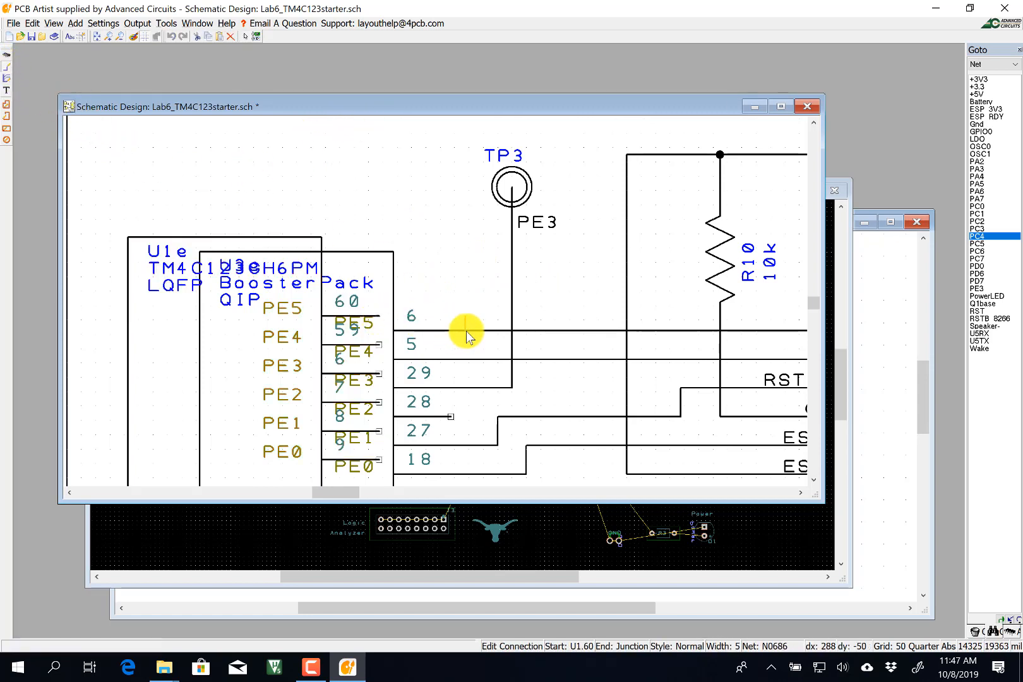
pyautogui.click(465, 330)
pyautogui.click(391, 345)
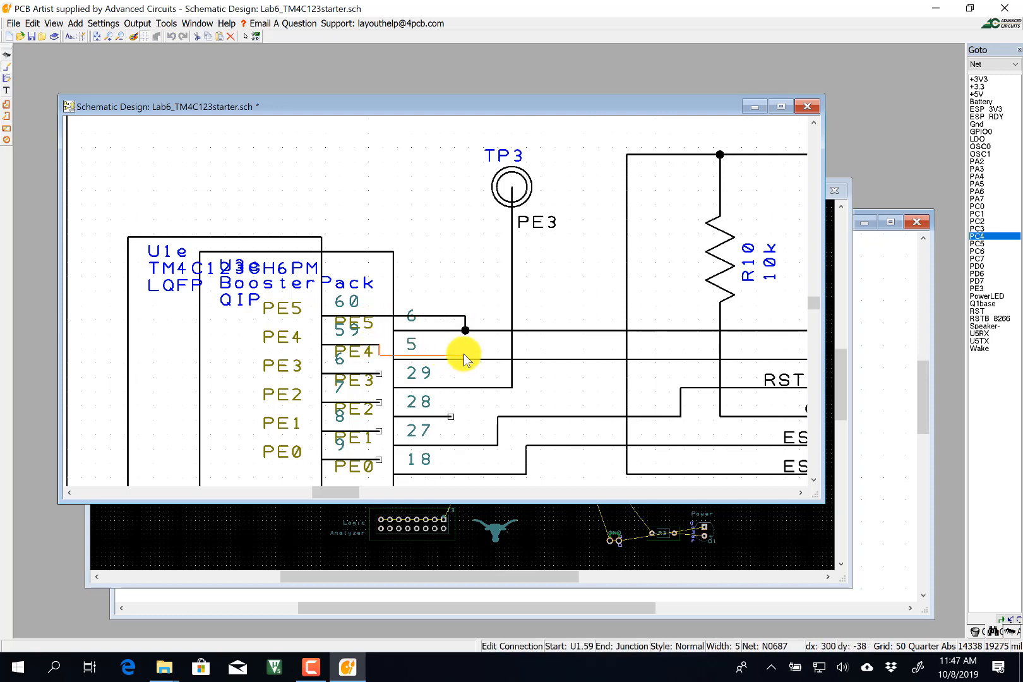
pyautogui.click(465, 358)
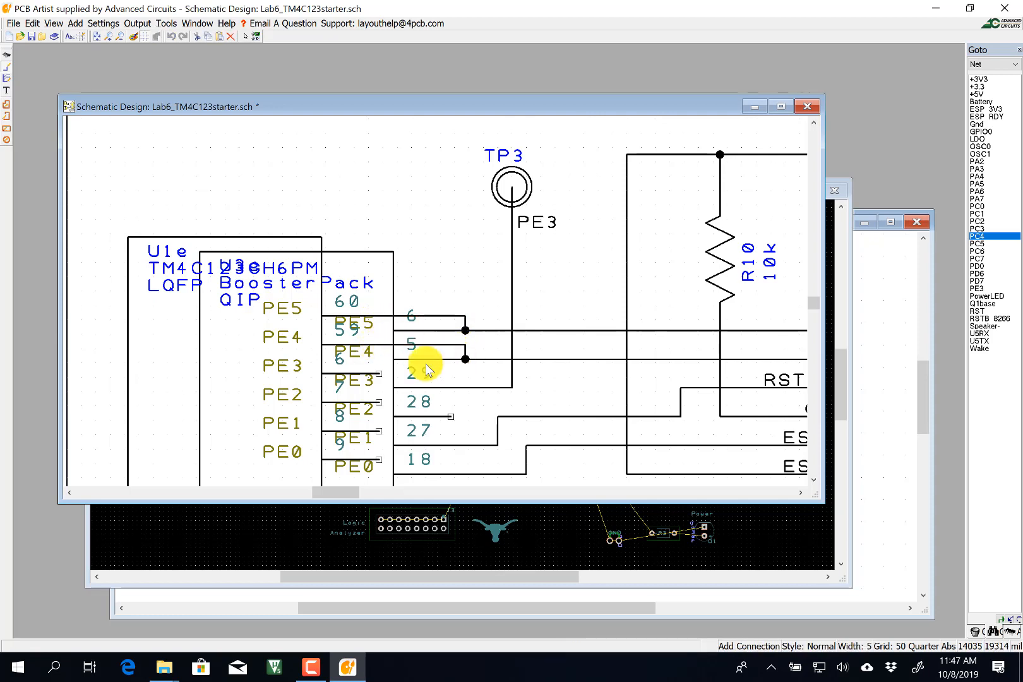
pyautogui.click(380, 373)
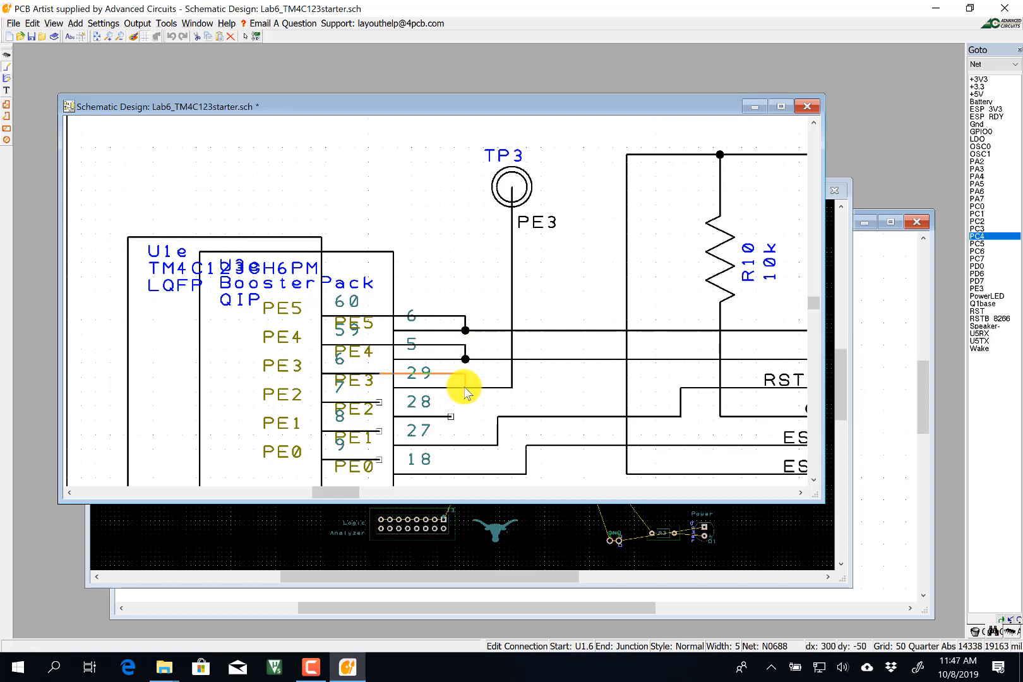
pyautogui.click(466, 387)
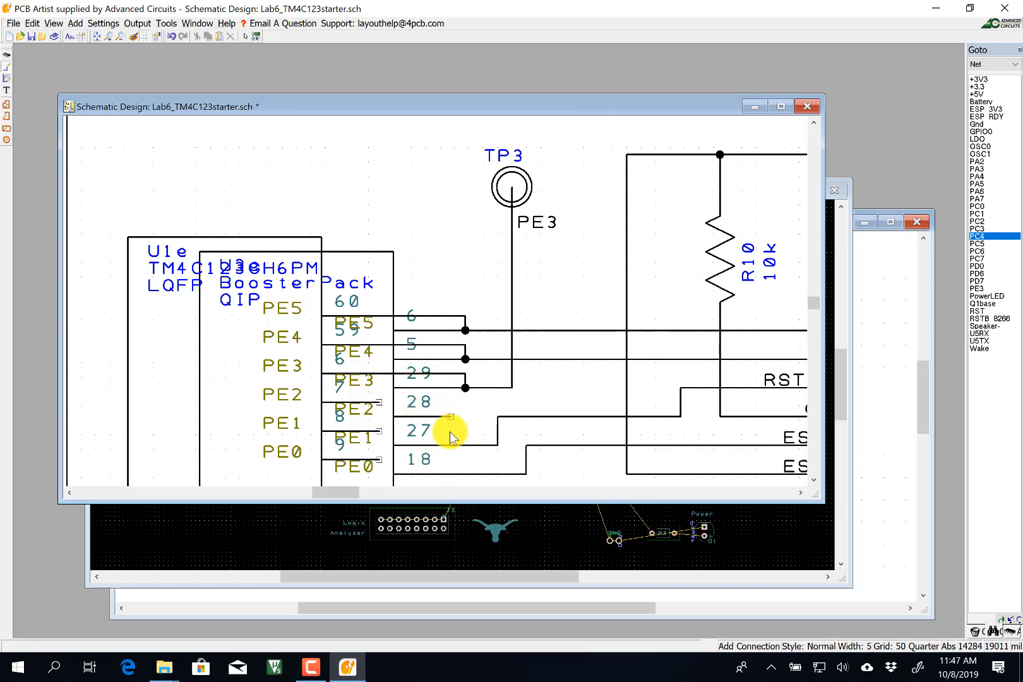
pyautogui.click(380, 434)
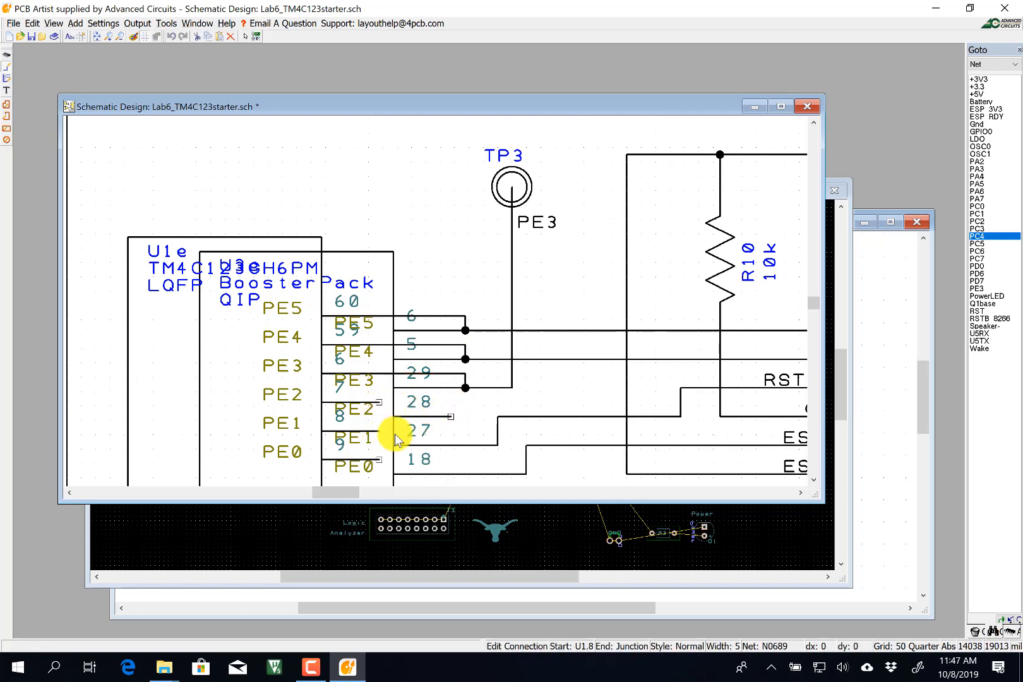
pyautogui.click(466, 445)
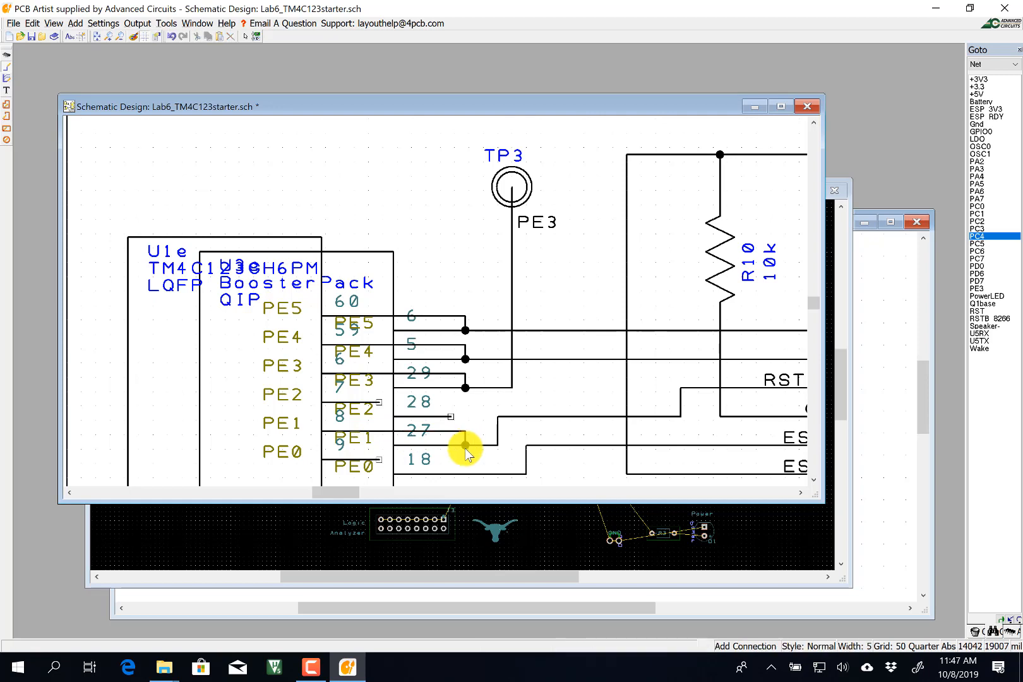
pyautogui.click(381, 459)
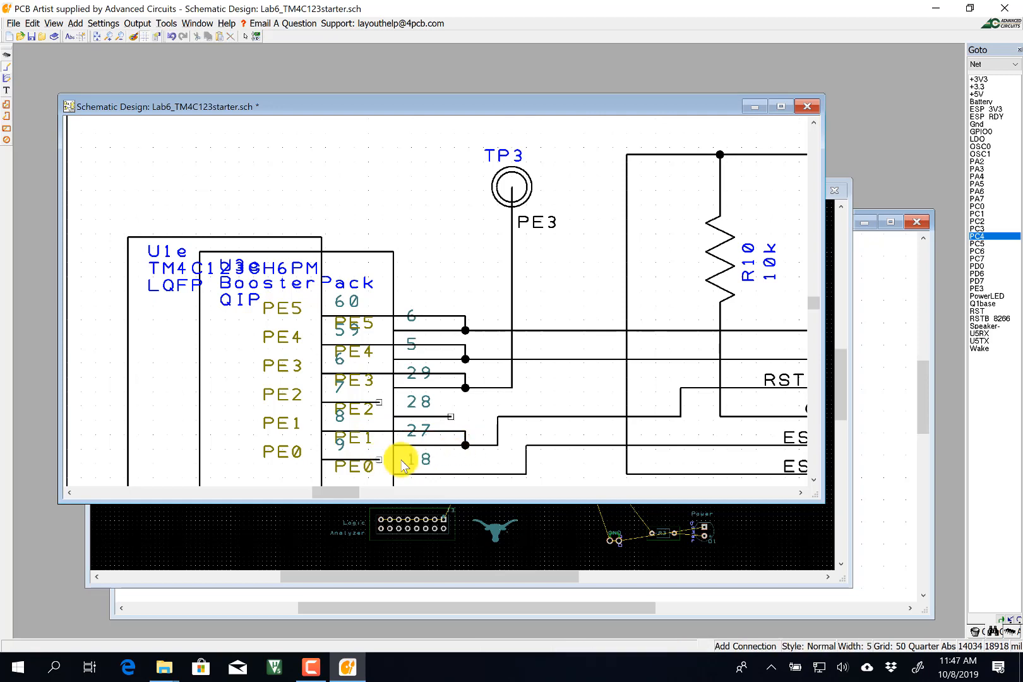
pyautogui.click(466, 474)
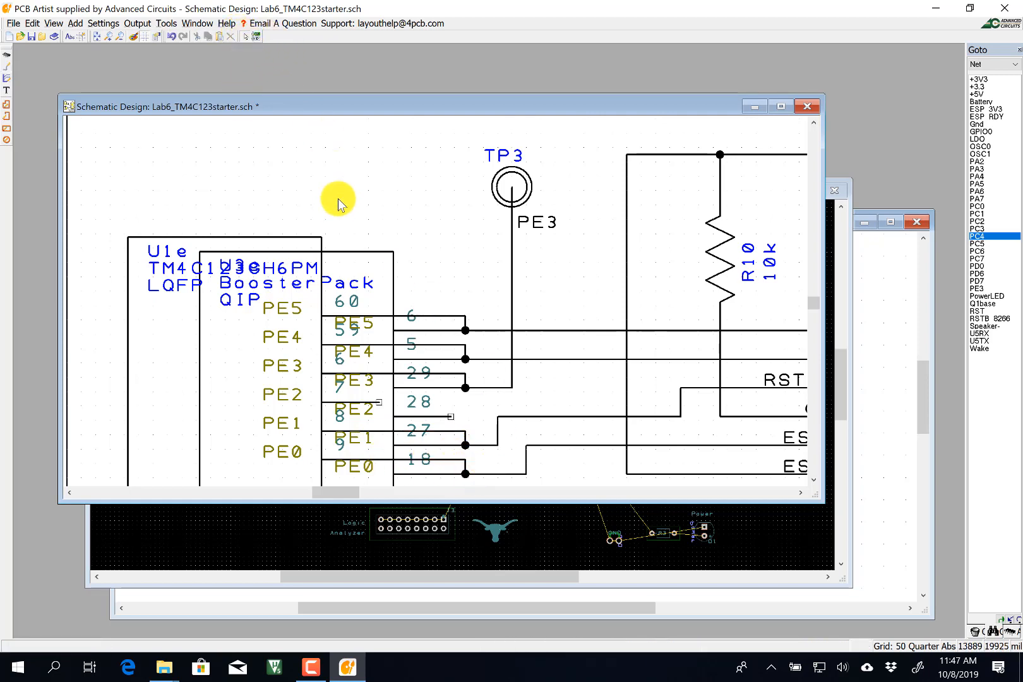
# Delete the U3e BoosterPack QIP gate and zoom out to review the sheet.
pyautogui.click(354, 254)
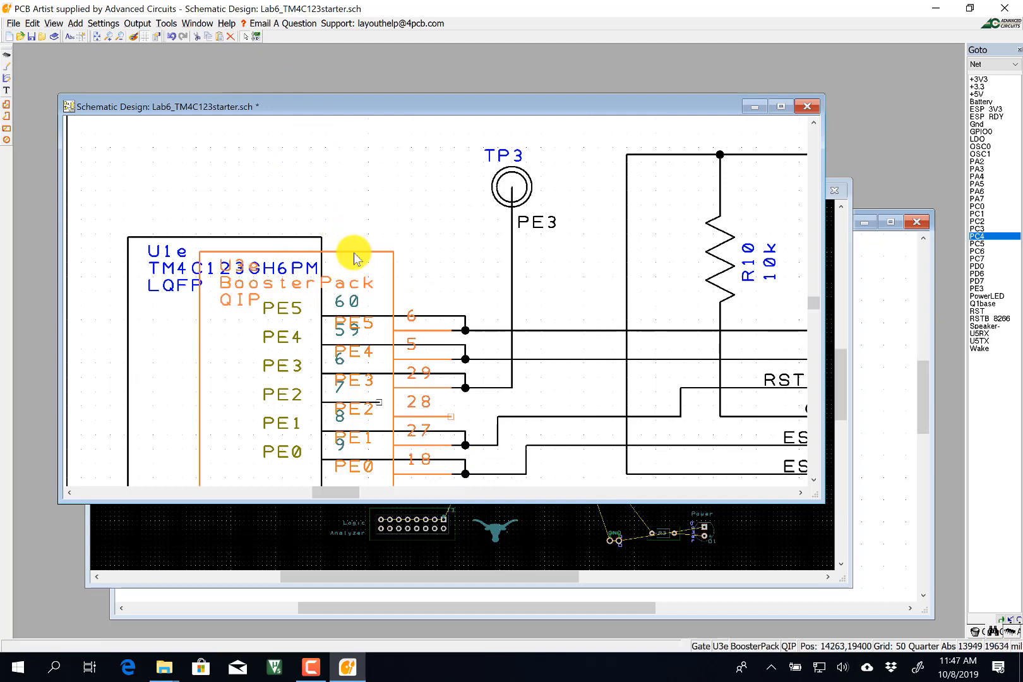
pyautogui.press('Delete')
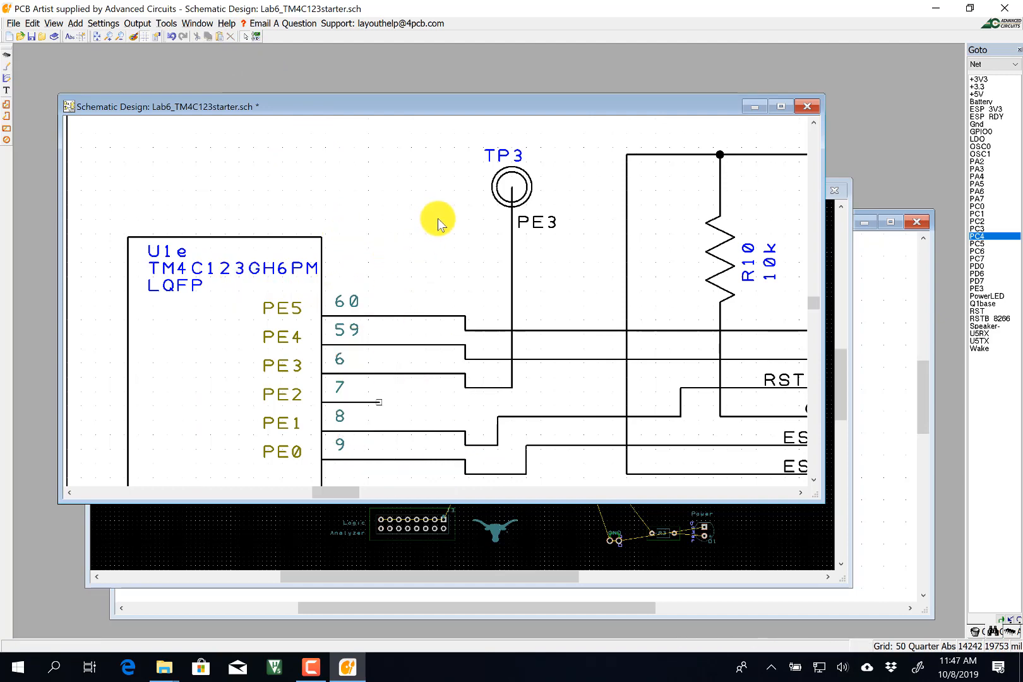
pyautogui.scroll(-2, 426, 307)
pyautogui.scroll(-2, 438, 303)
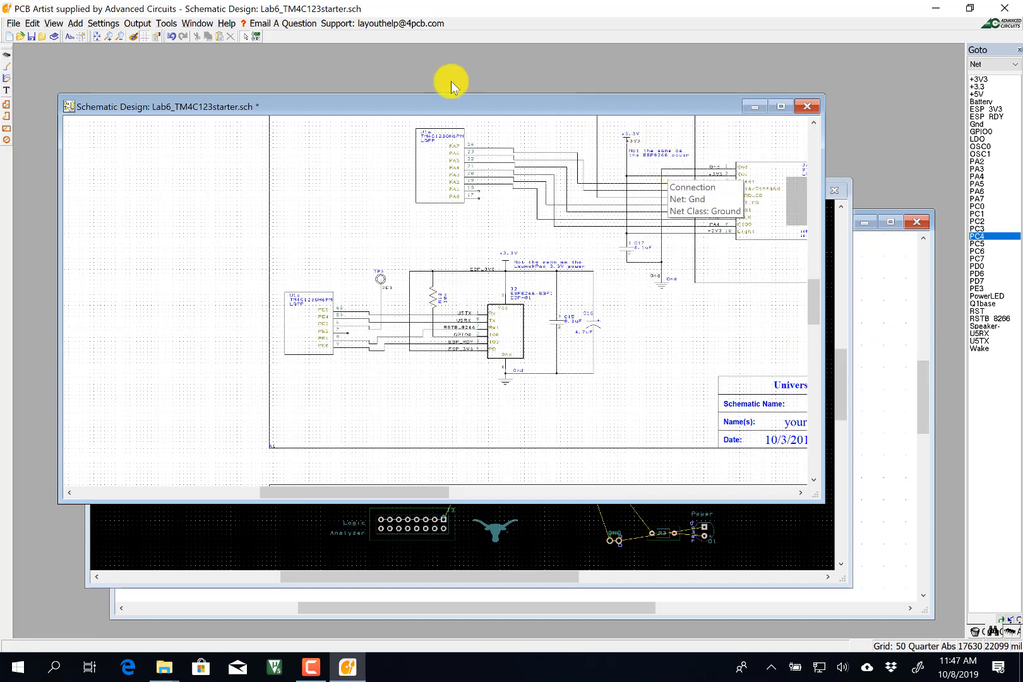
pyautogui.click(641, 255)
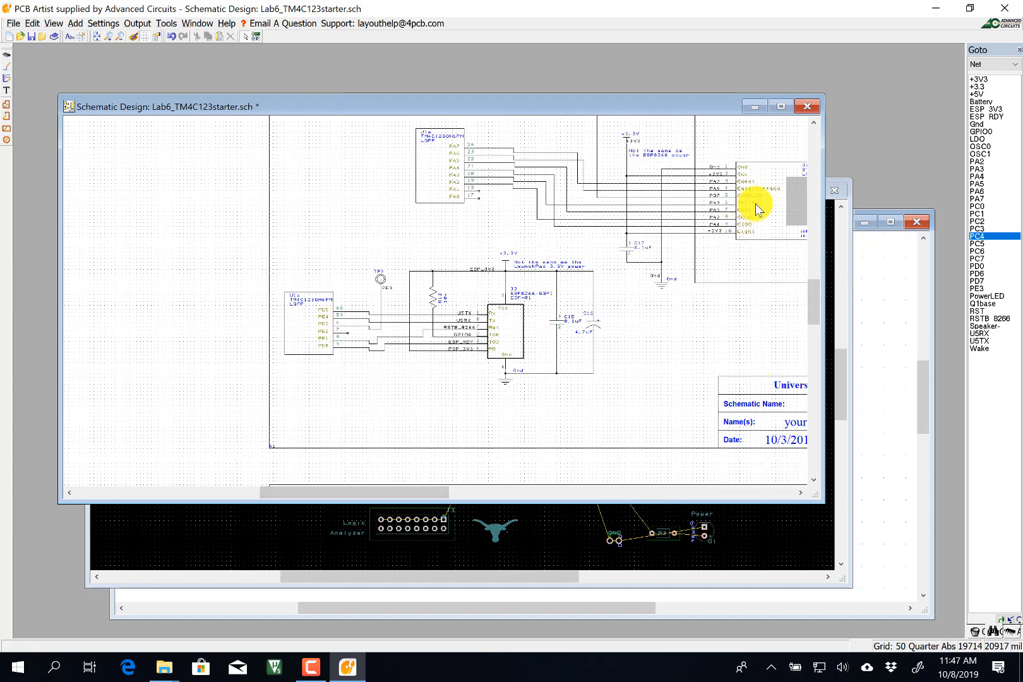
pyautogui.scroll(2, 757, 215)
pyautogui.scroll(-2, 436, 297)
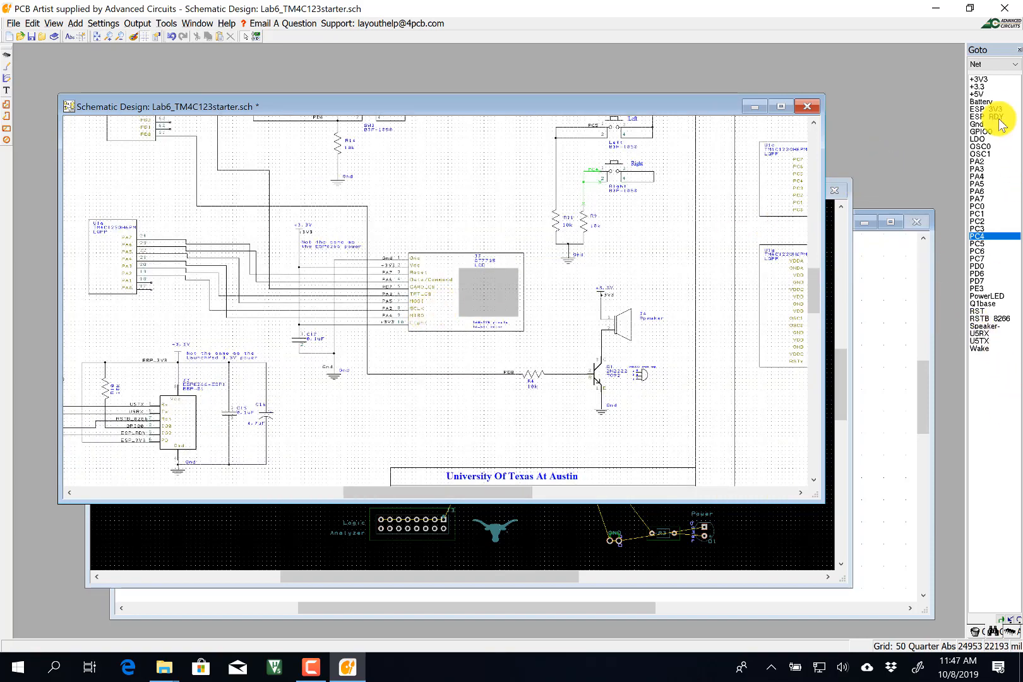
# Browse components in the Goto list, jumping to U1a, regulator U2 and the Up switch.
pyautogui.click(1003, 65)
pyautogui.click(994, 87)
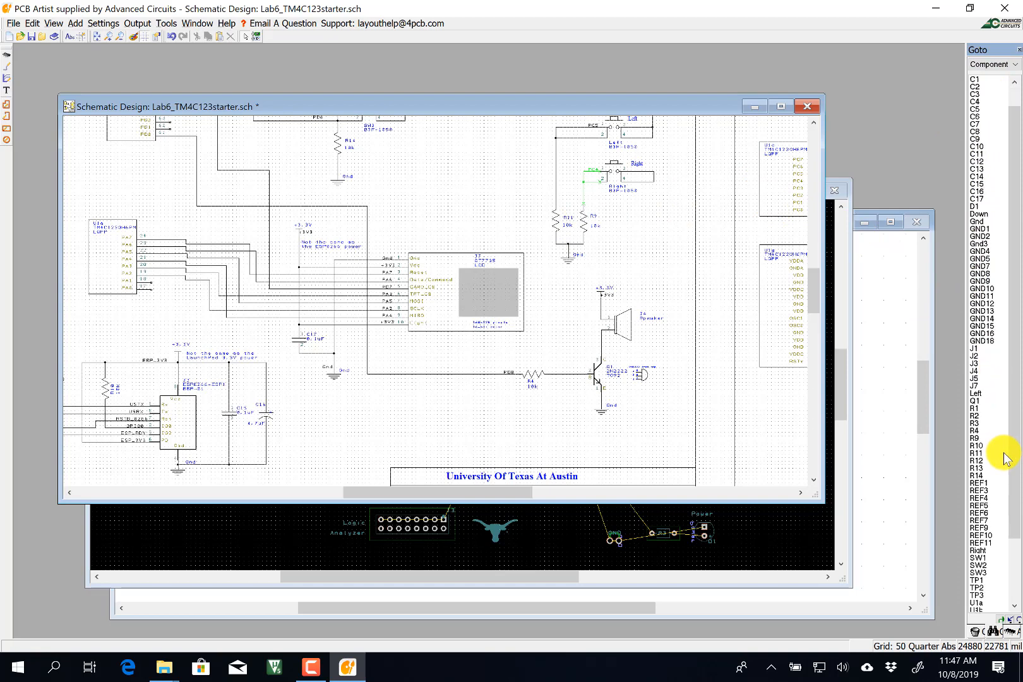
pyautogui.scroll(-3, 1001, 480)
pyautogui.scroll(-2, 1002, 498)
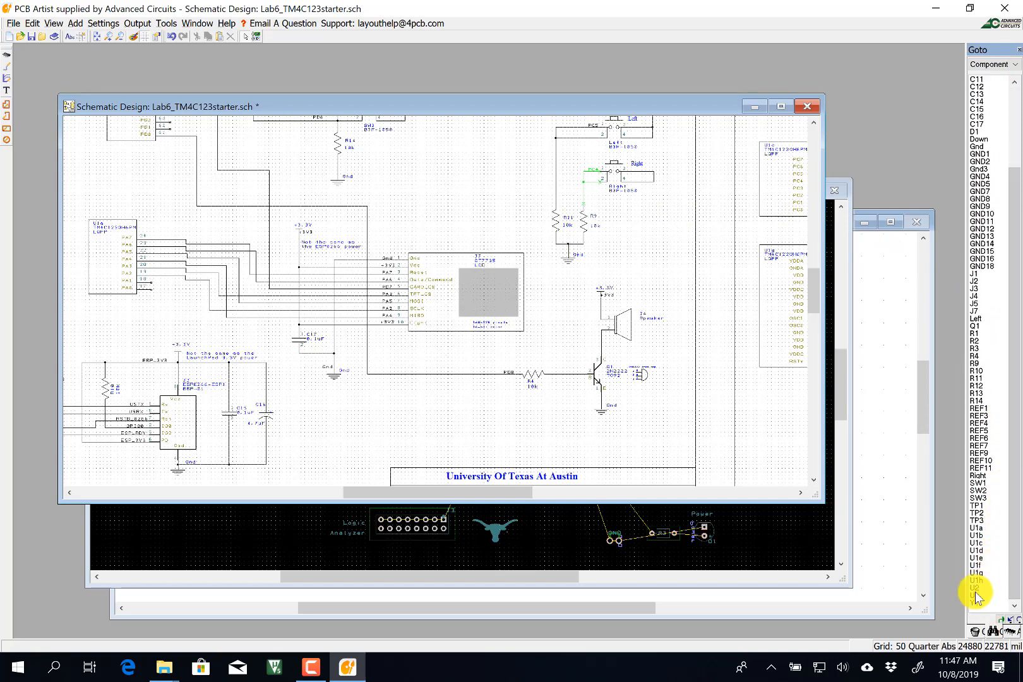
pyautogui.click(978, 528)
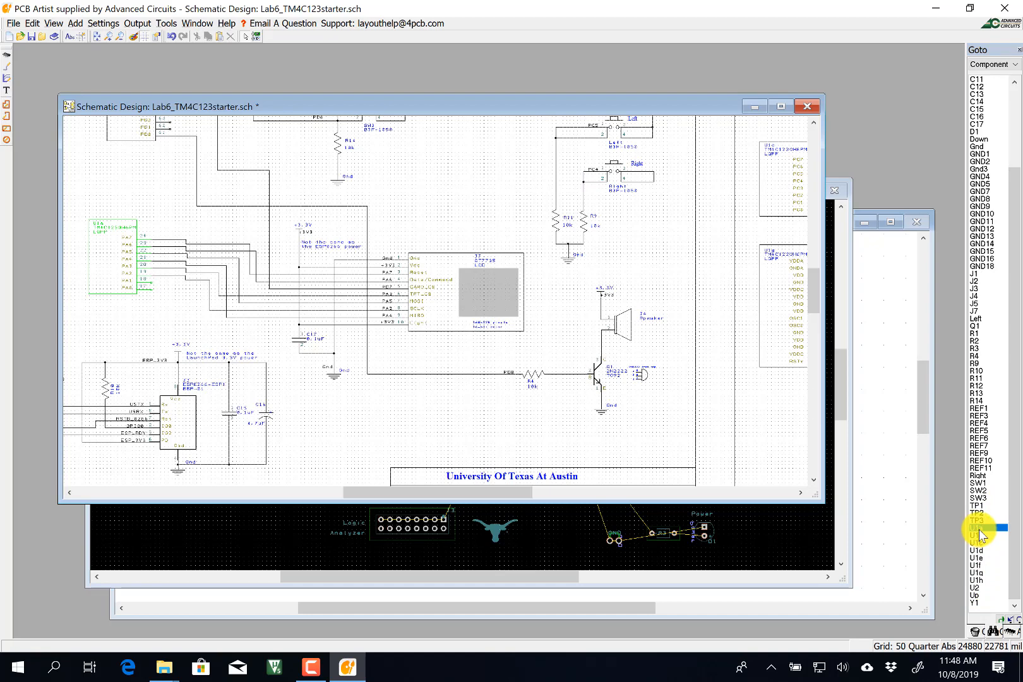
pyautogui.click(978, 589)
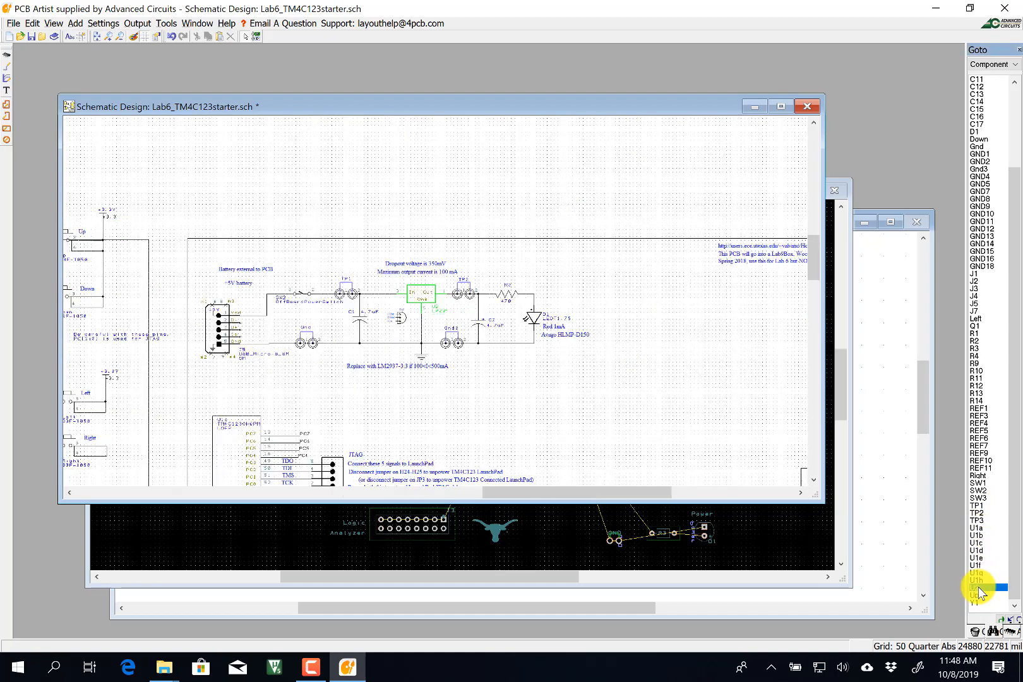
pyautogui.click(978, 595)
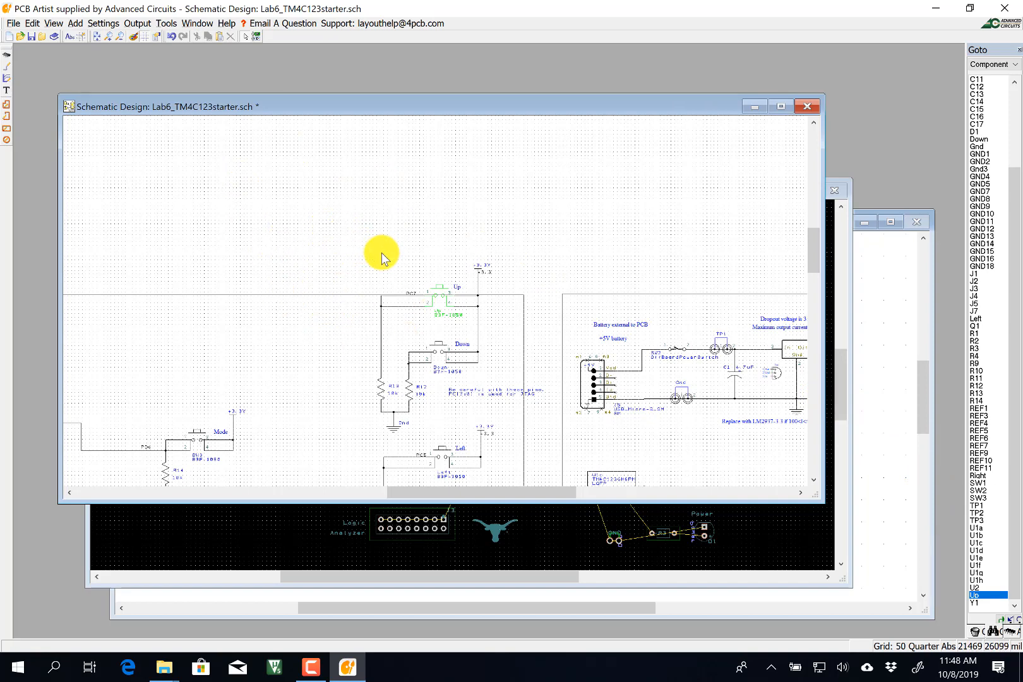
pyautogui.click(994, 66)
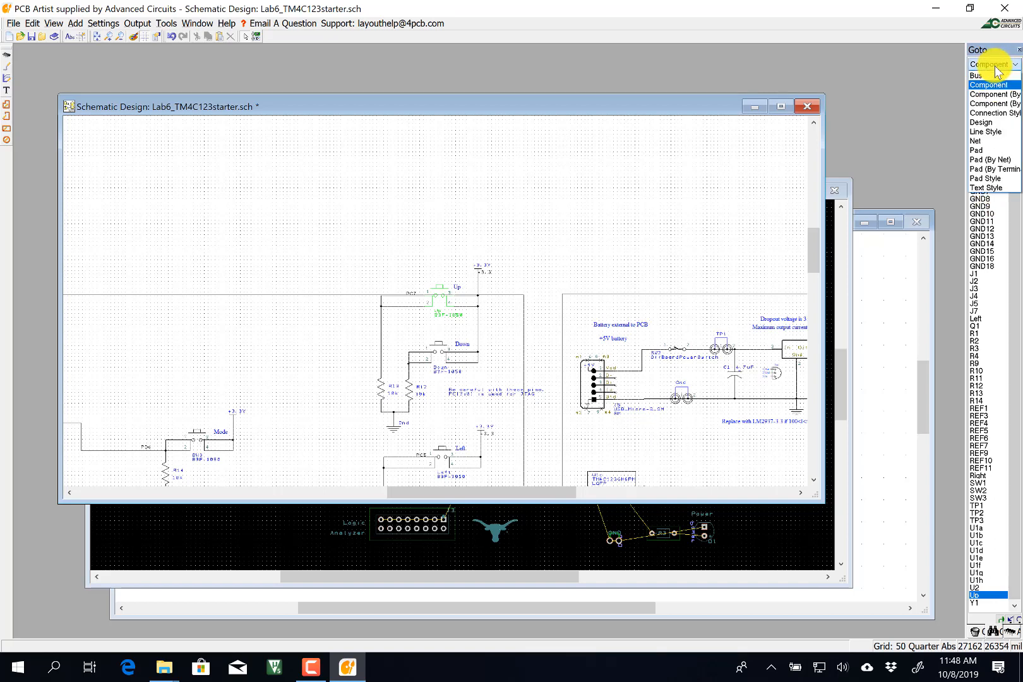
# Switch the Goto list to Net and jump to +3.3, then +3V3 at the LCD.
pyautogui.click(996, 141)
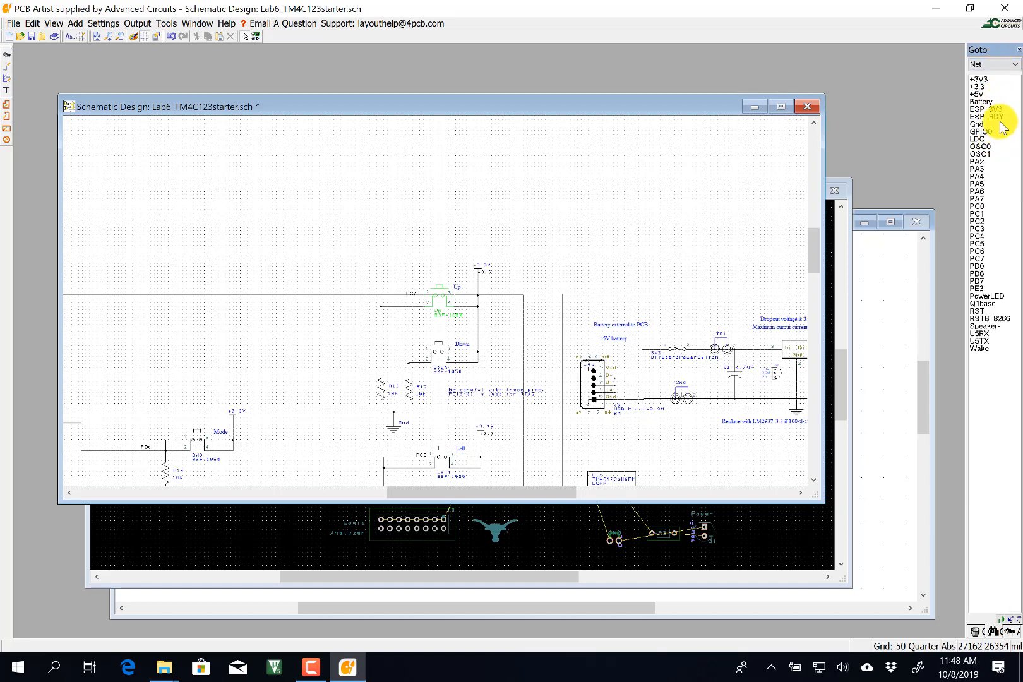
pyautogui.click(983, 87)
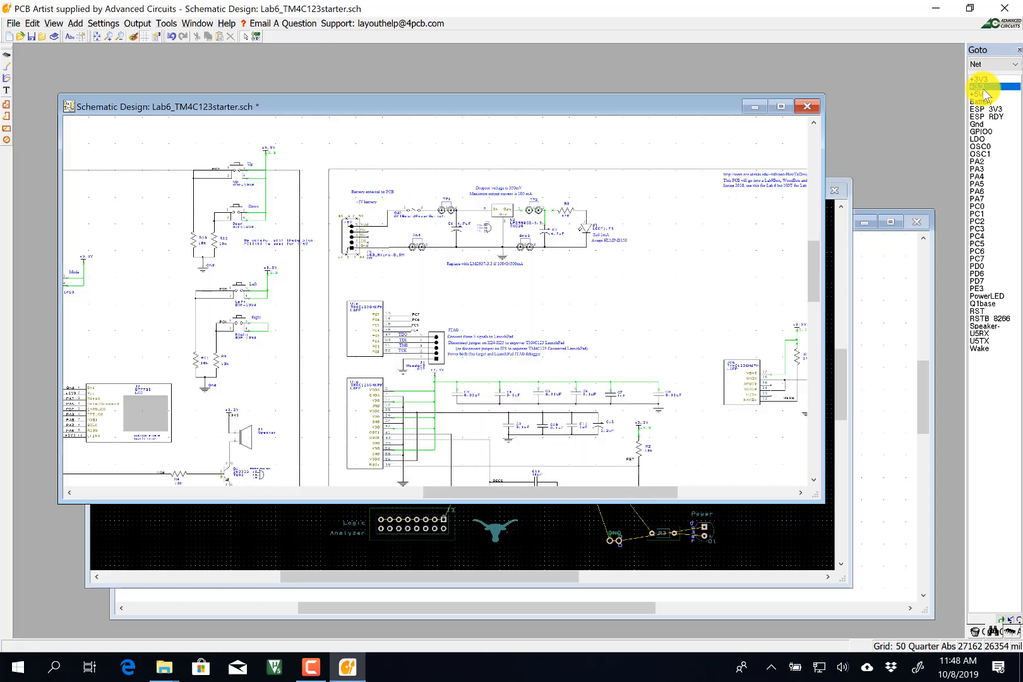
pyautogui.click(978, 79)
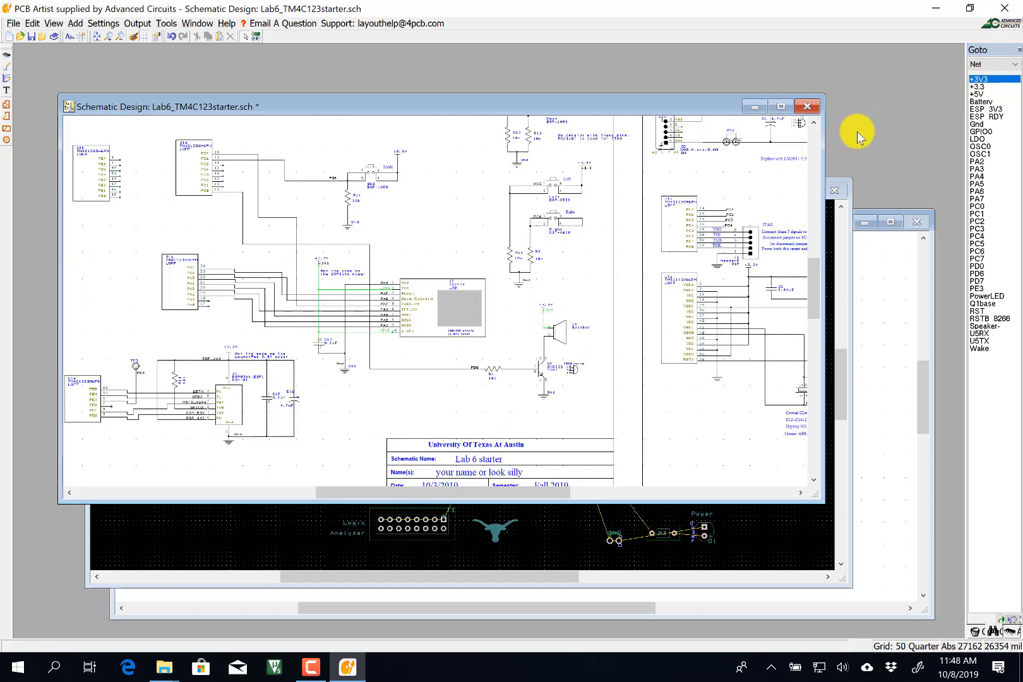
pyautogui.scroll(2, 321, 281)
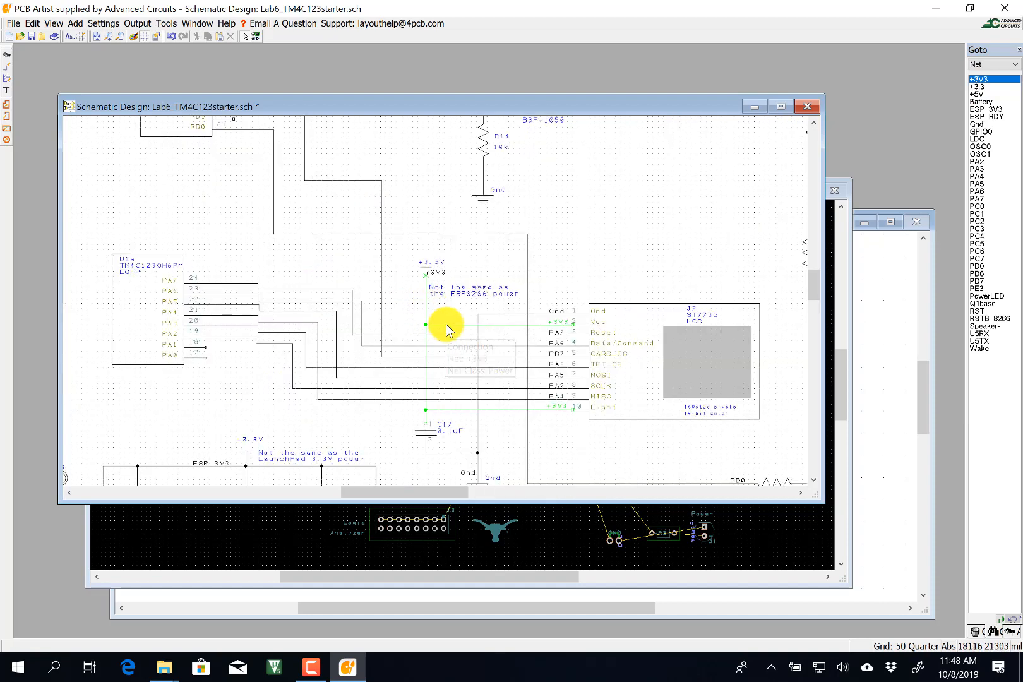
# Change the +3V3 wire at the LCD to net +3.3, confirming the join.
pyautogui.rightClick(445, 326)
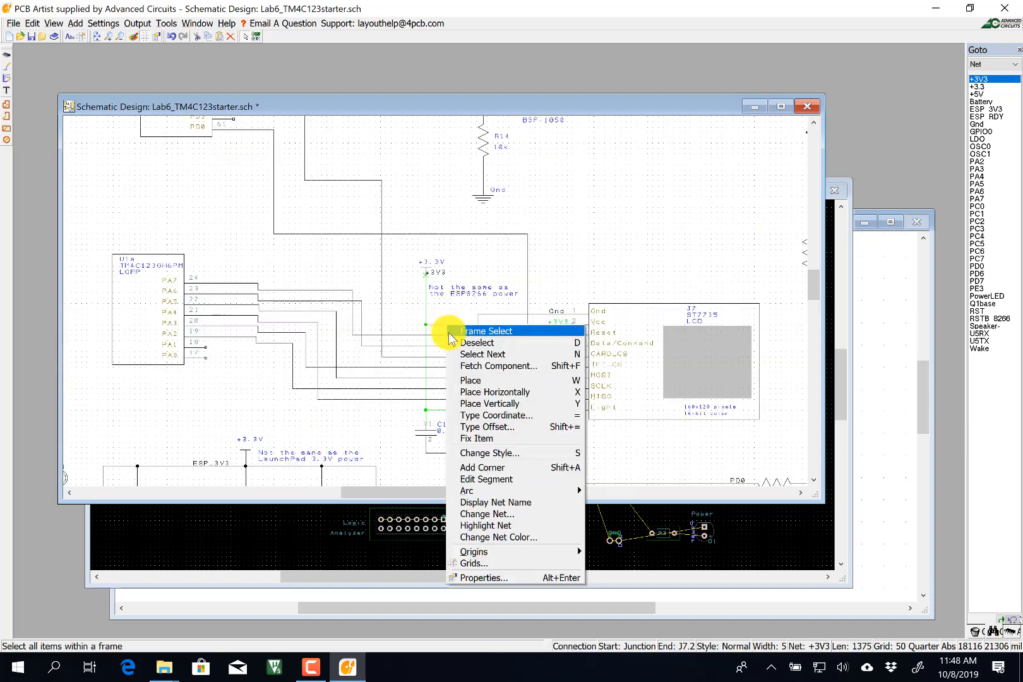
pyautogui.click(500, 515)
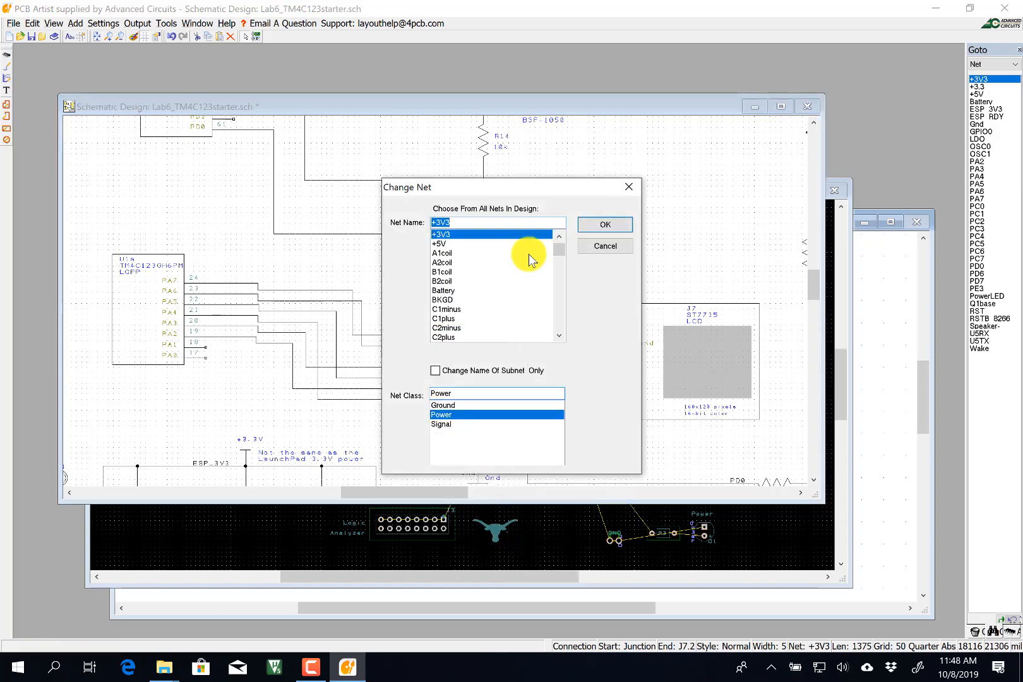
pyautogui.click(559, 236)
pyautogui.click(467, 234)
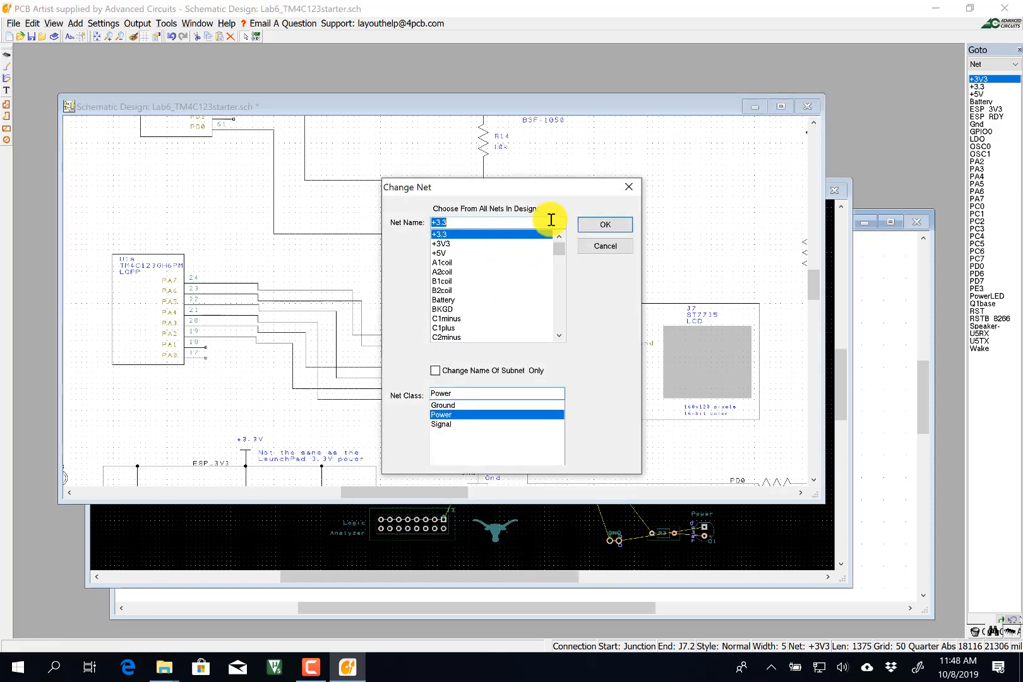
pyautogui.click(588, 226)
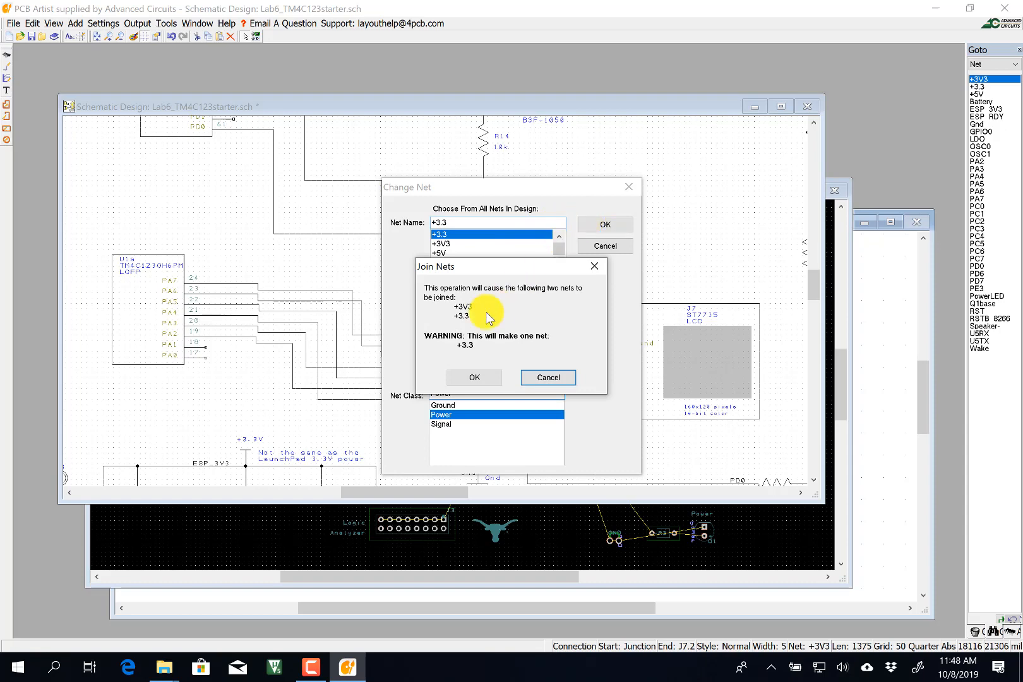
pyautogui.click(472, 379)
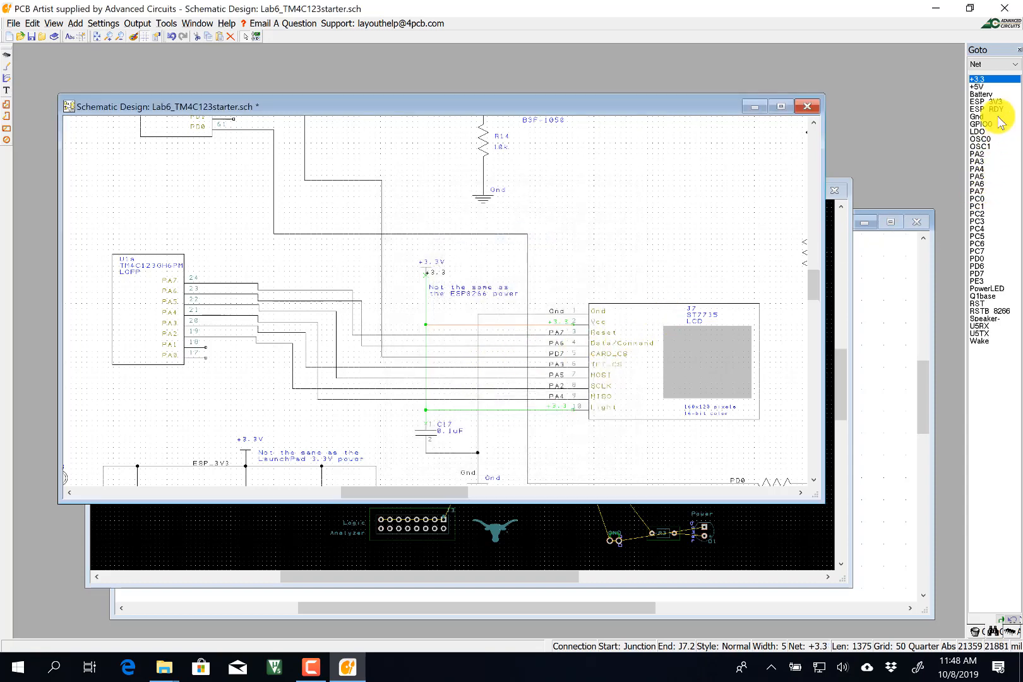
# Change the ESP_3V3 wire near J2 to net +3.3, confirming the merge.
pyautogui.click(982, 101)
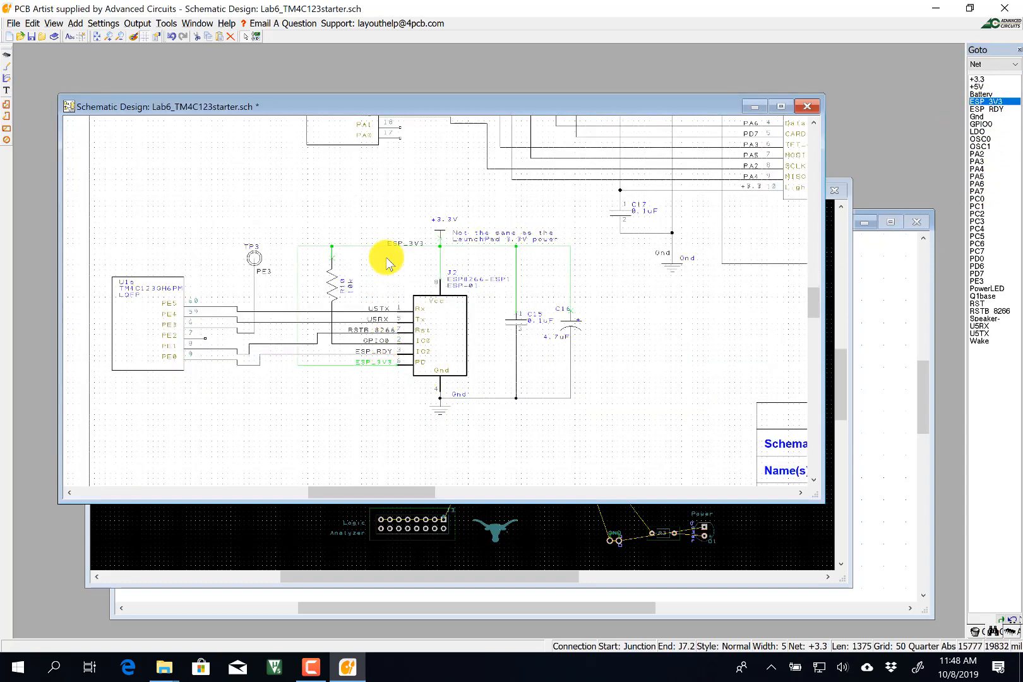
pyautogui.rightClick(371, 248)
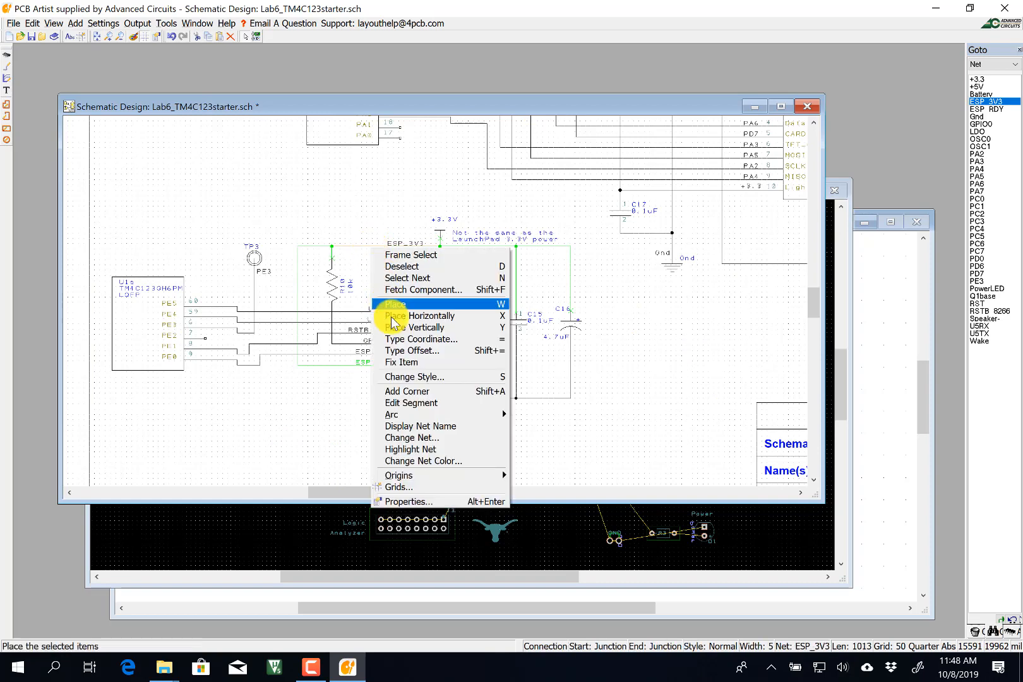
pyautogui.click(411, 439)
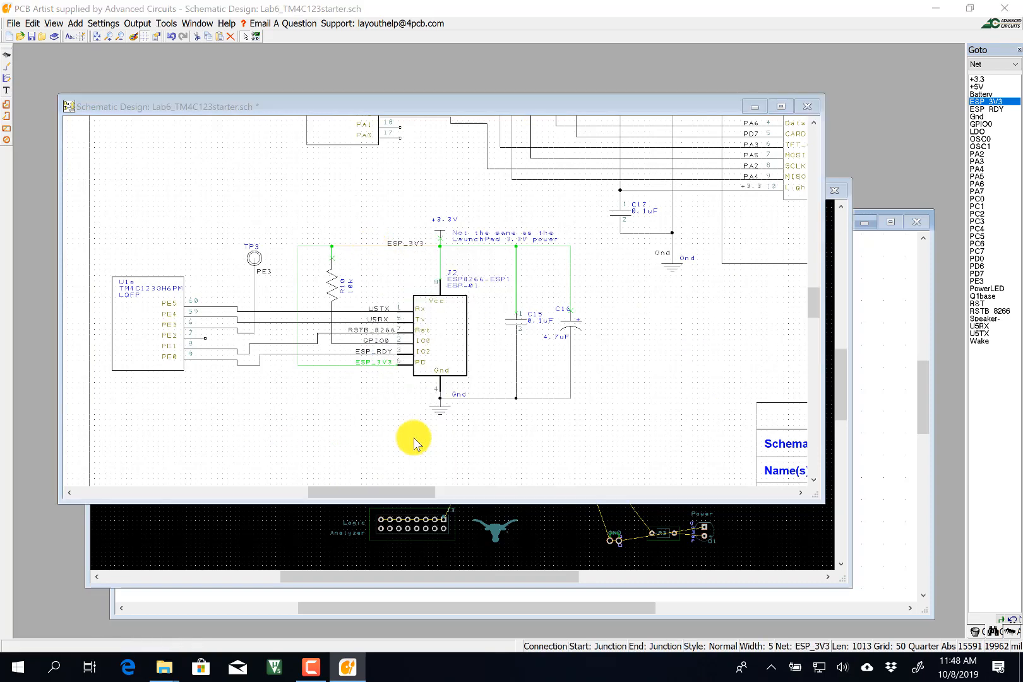
pyautogui.moveTo(559, 255); pyautogui.dragTo(541, 234)
pyautogui.click(442, 234)
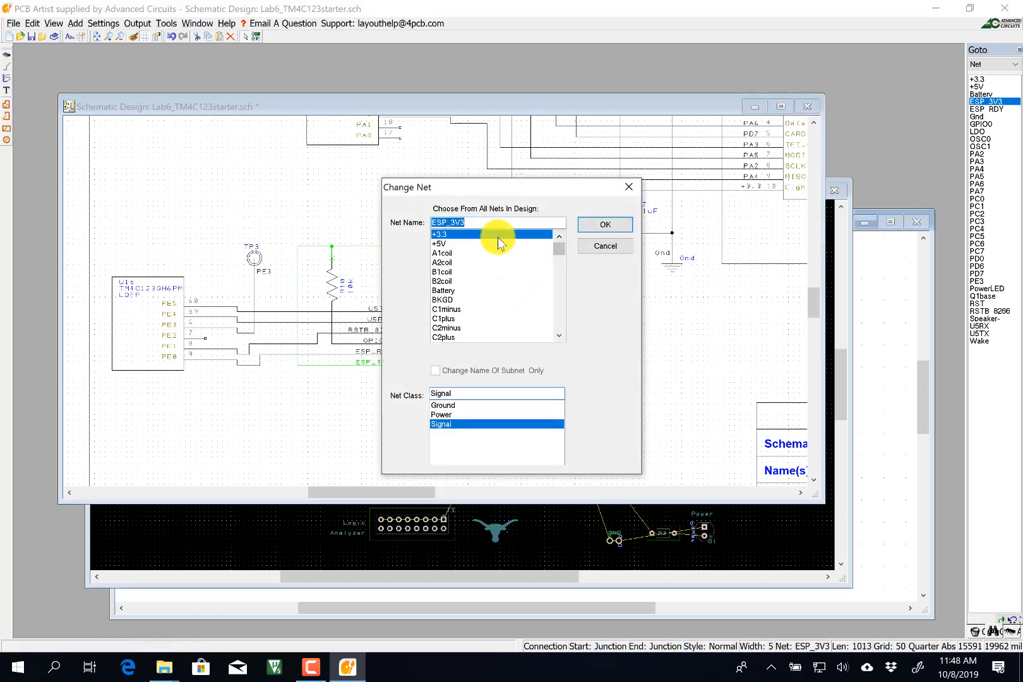
pyautogui.click(599, 226)
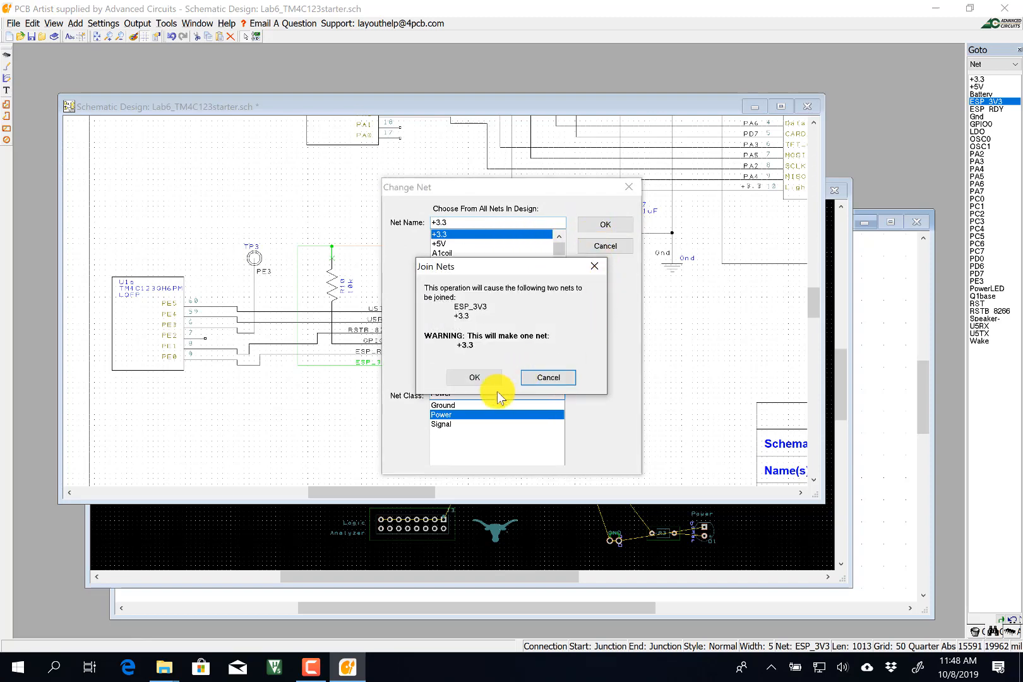
pyautogui.click(483, 377)
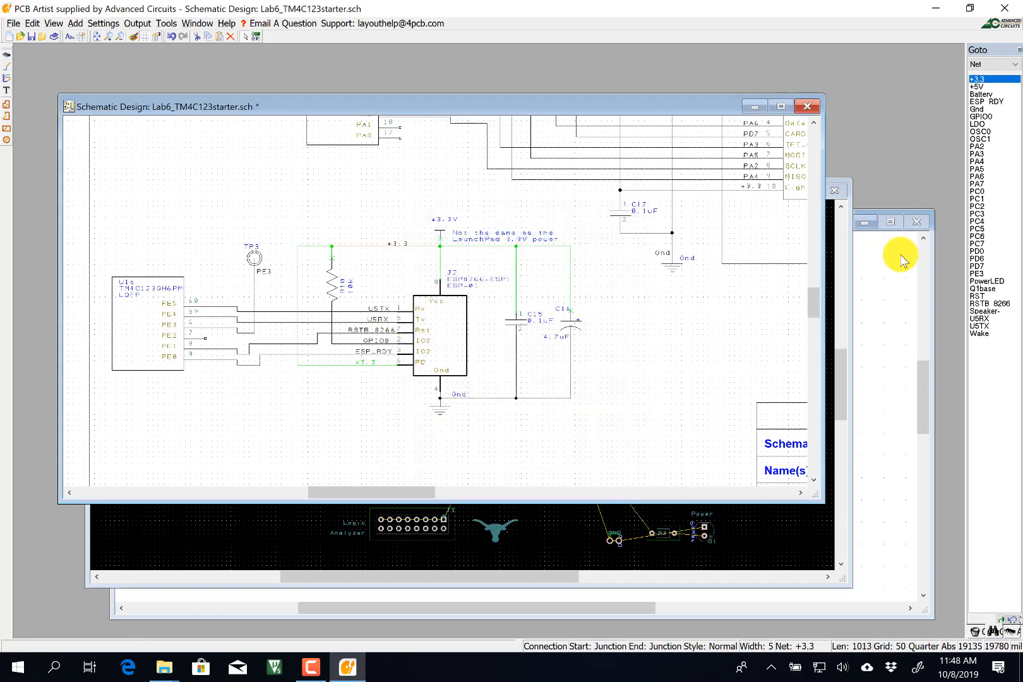
# Trace the Battery and +5V nets from the Goto list, ending with +3.3 highlighted.
pyautogui.click(982, 94)
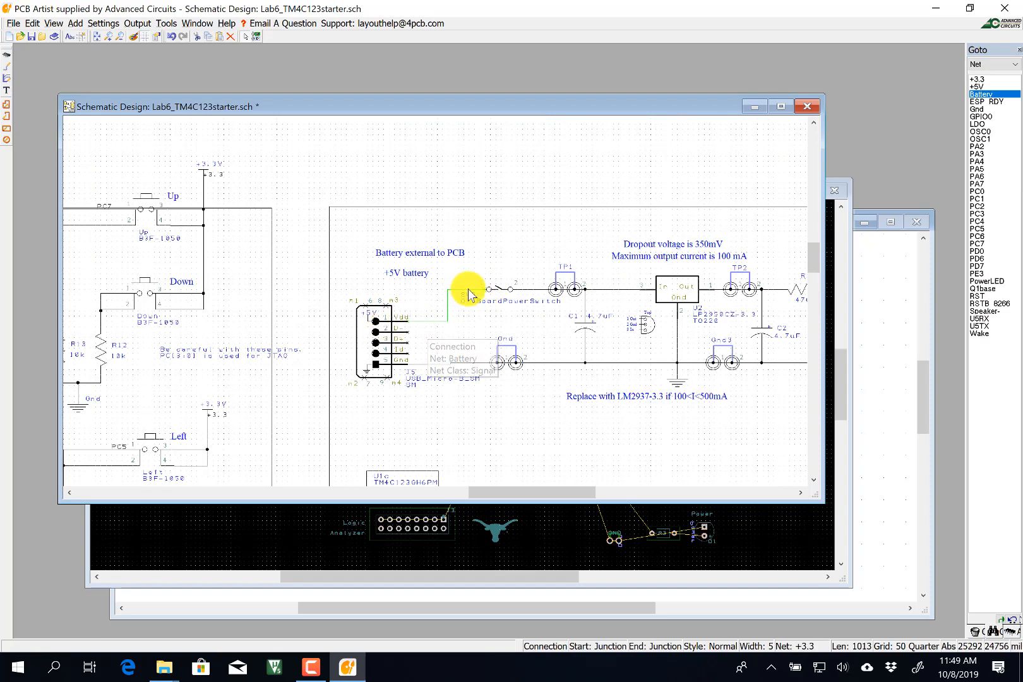
pyautogui.click(979, 87)
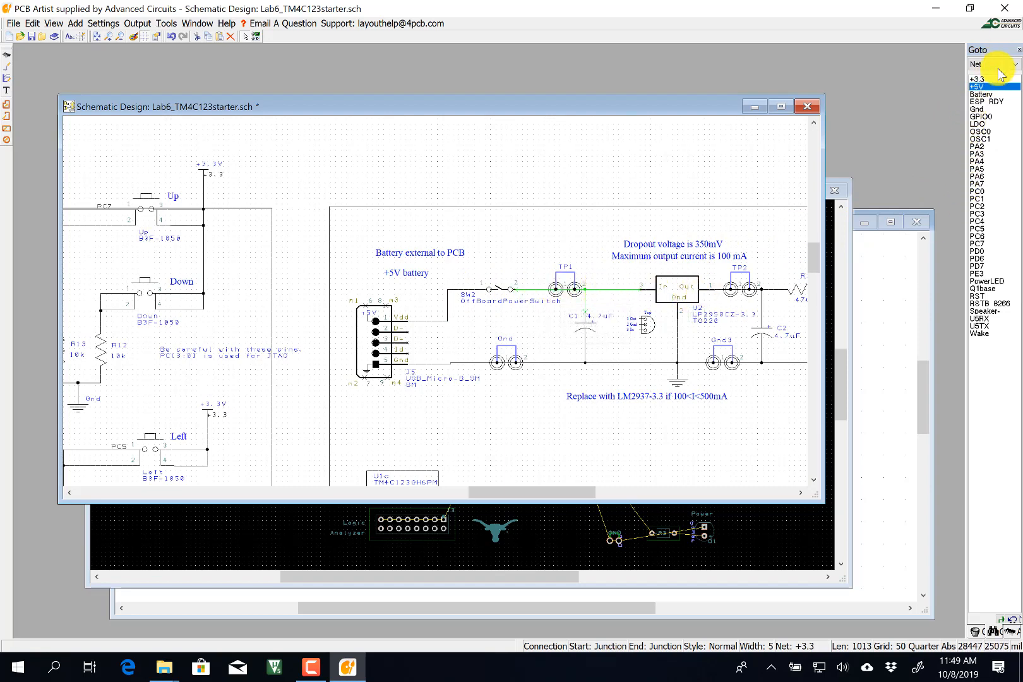
pyautogui.click(978, 80)
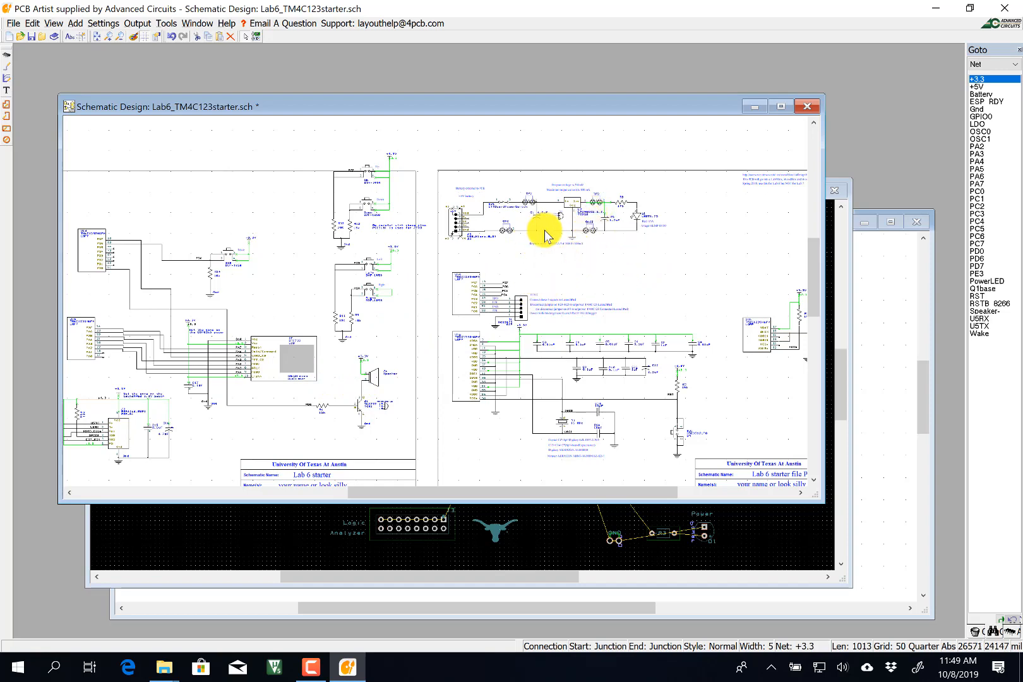
# Change U2's part in its properties from LP2950CZ-3.3 to LM2937ET-3.3, keeping the TO220 package.
pyautogui.scroll(1, 582, 212)
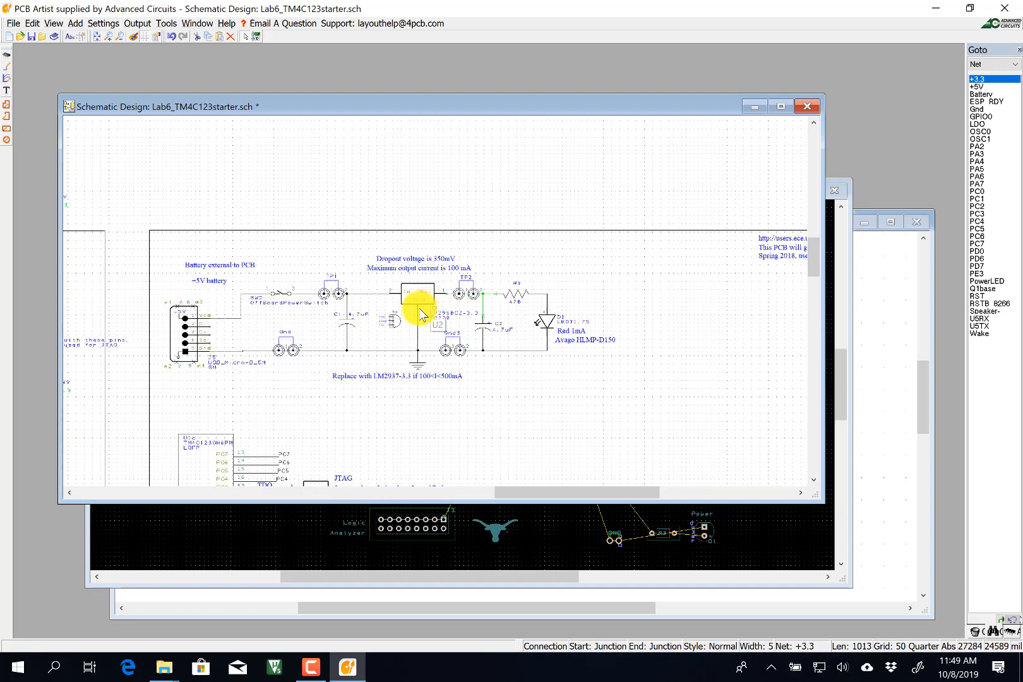
pyautogui.click(424, 292)
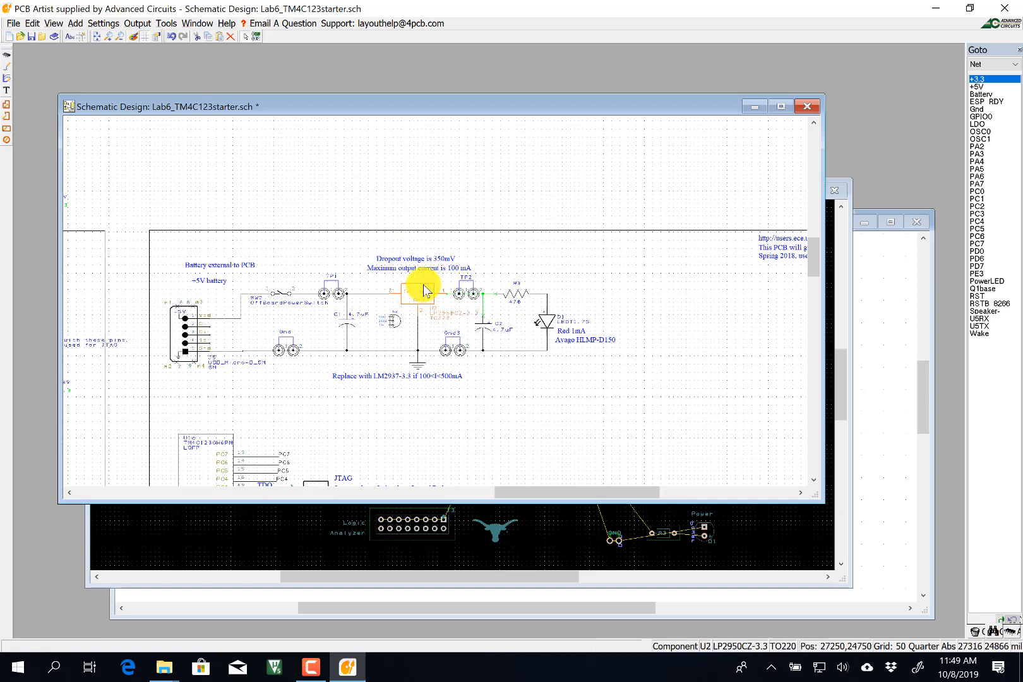
pyautogui.rightClick(424, 291)
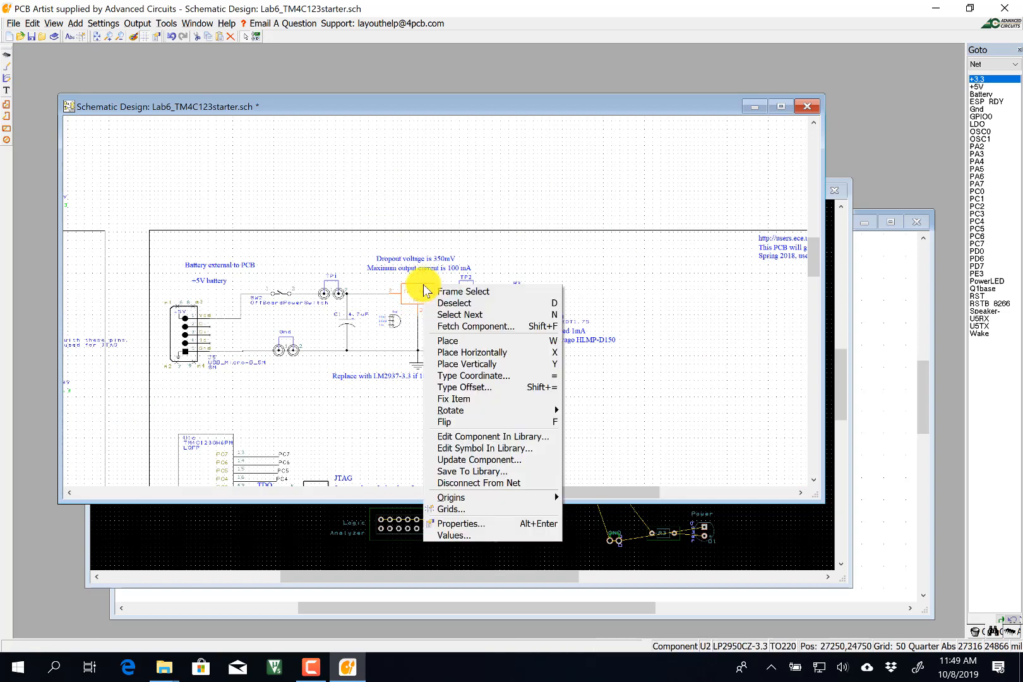
pyautogui.click(450, 521)
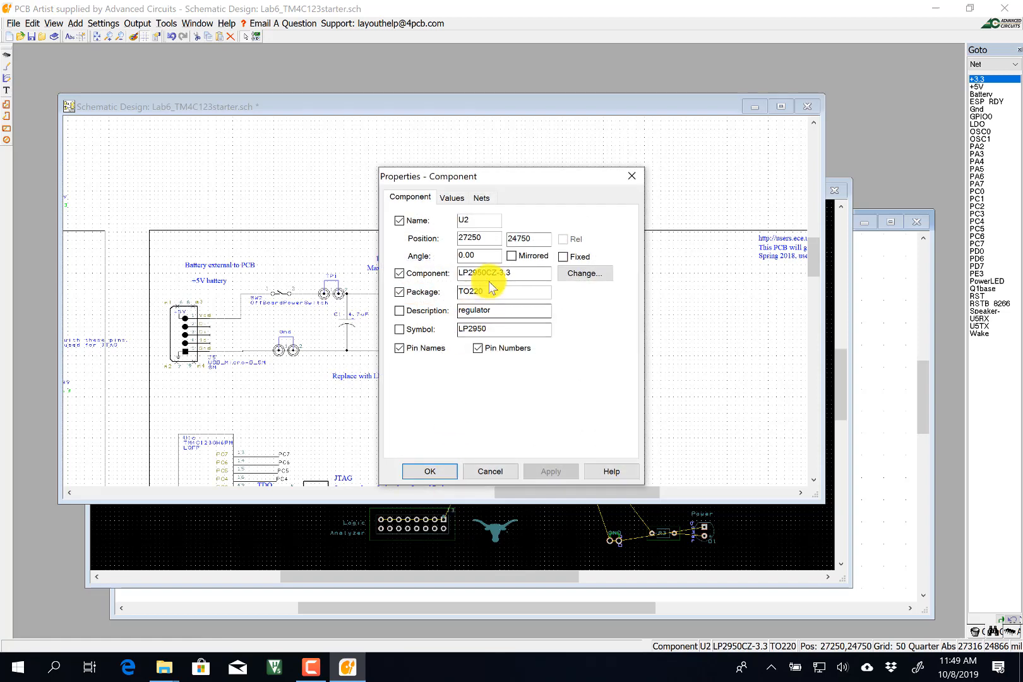
pyautogui.click(586, 274)
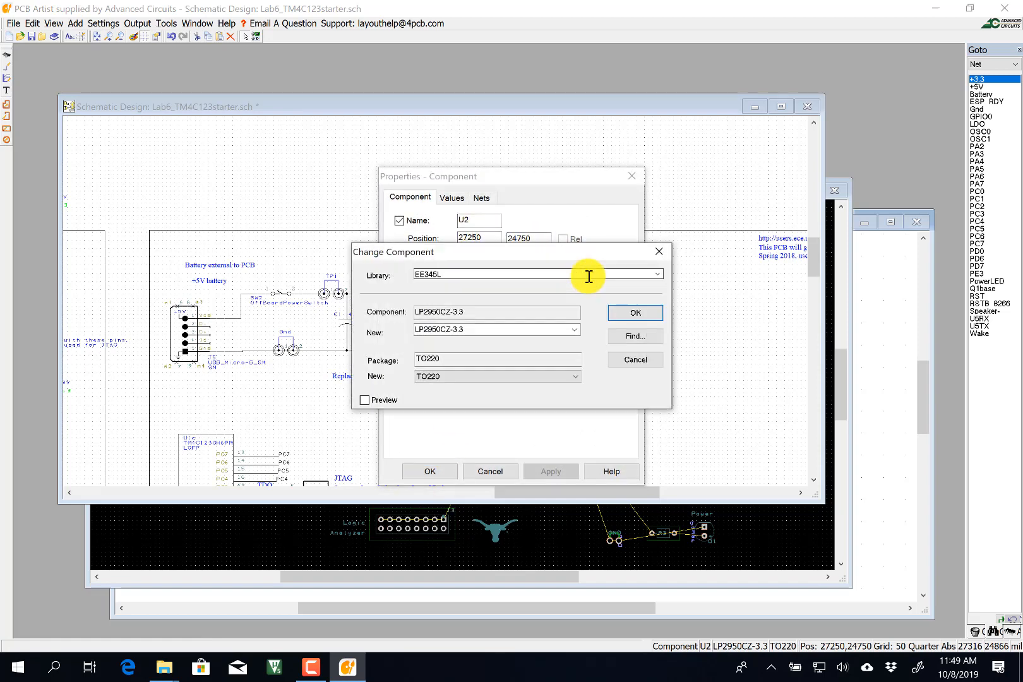
pyautogui.click(570, 330)
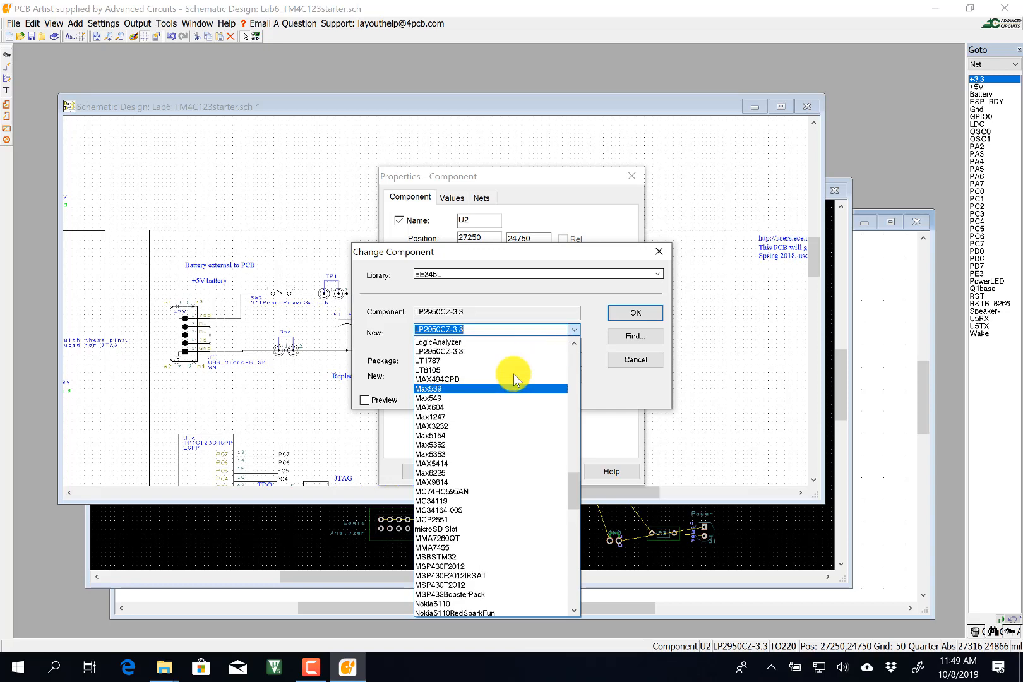
pyautogui.scroll(2, 513, 374)
pyautogui.scroll(1, 490, 377)
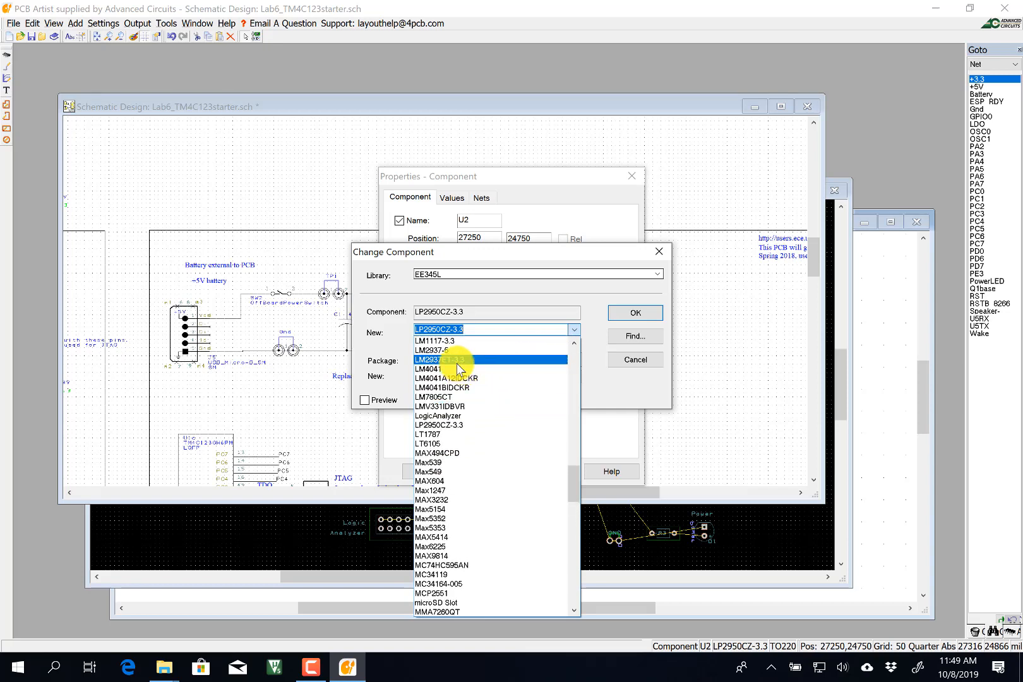
pyautogui.click(459, 361)
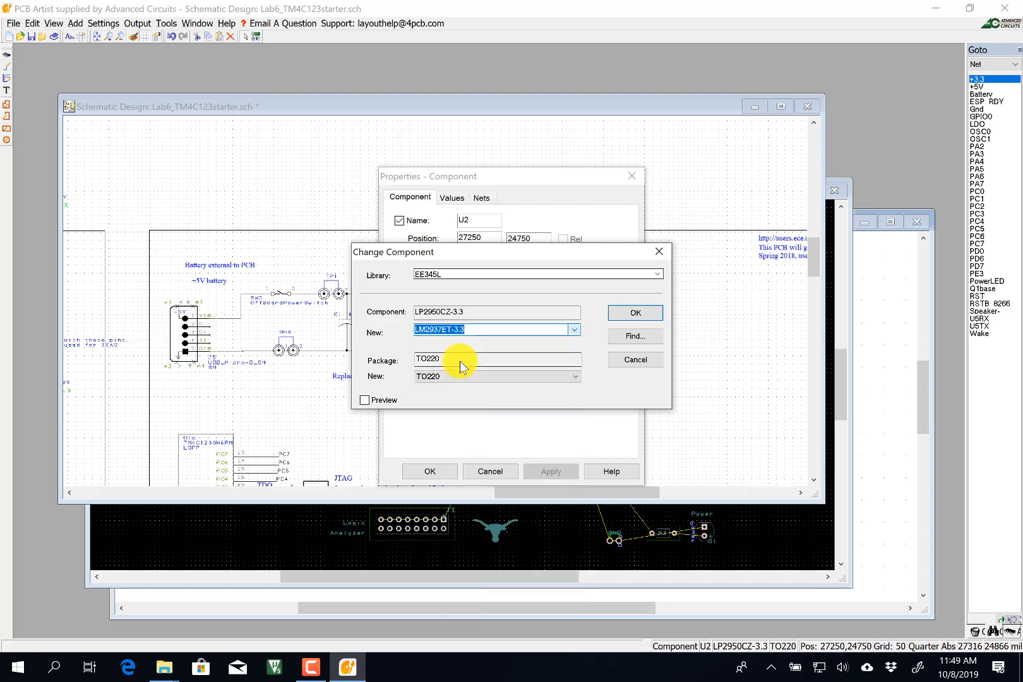
pyautogui.click(620, 314)
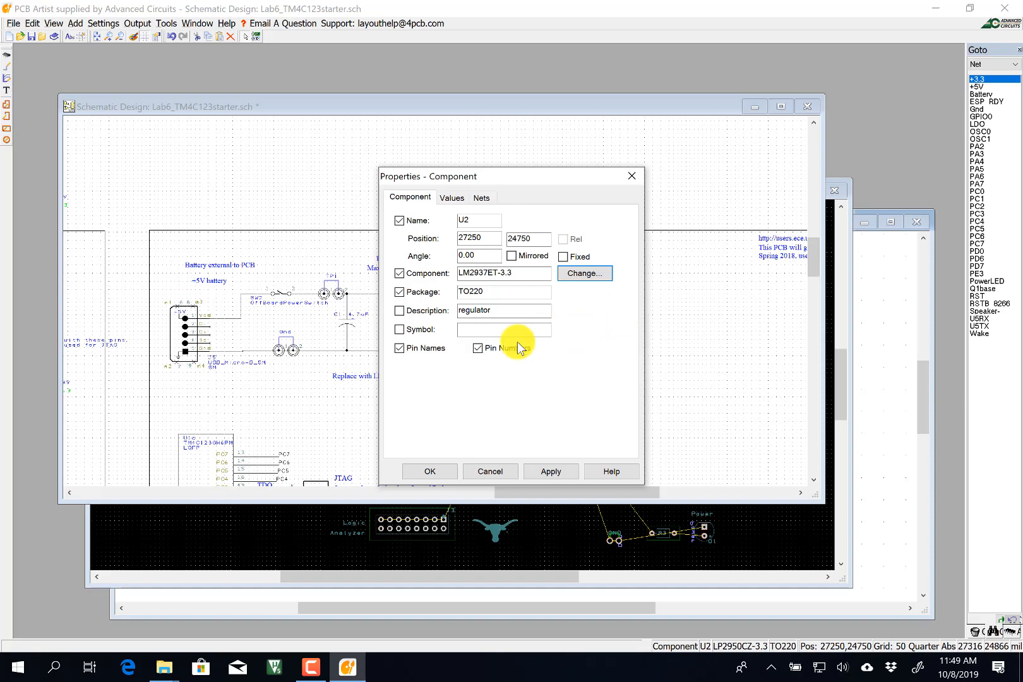
pyautogui.click(429, 470)
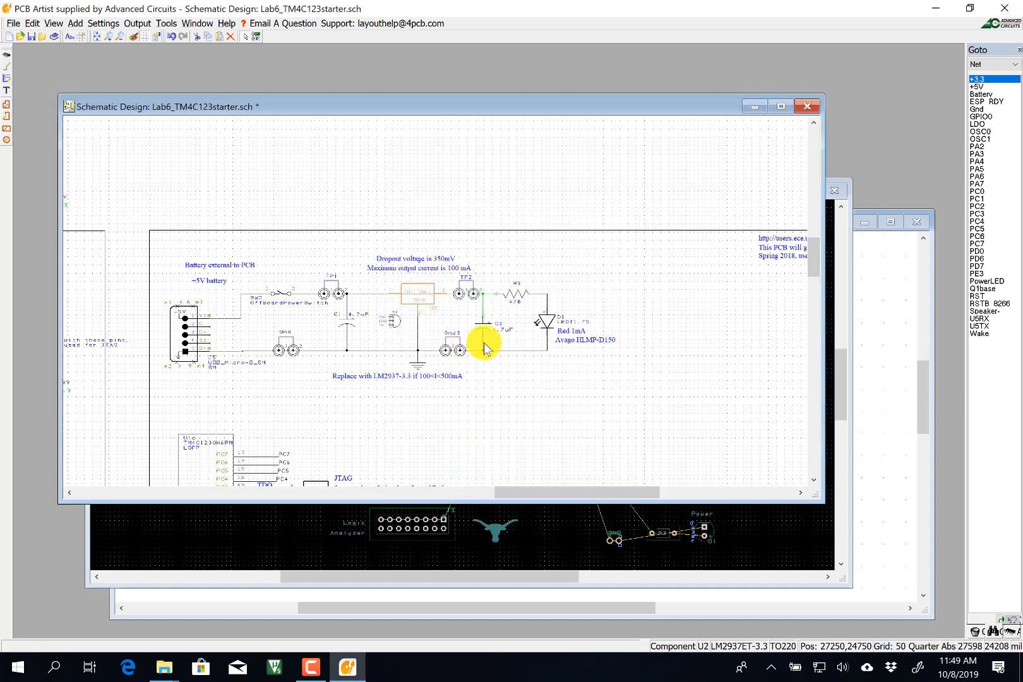
# Move the old regulator U2 upward, then delete it from the schematic.
pyautogui.scroll(2, 436, 308)
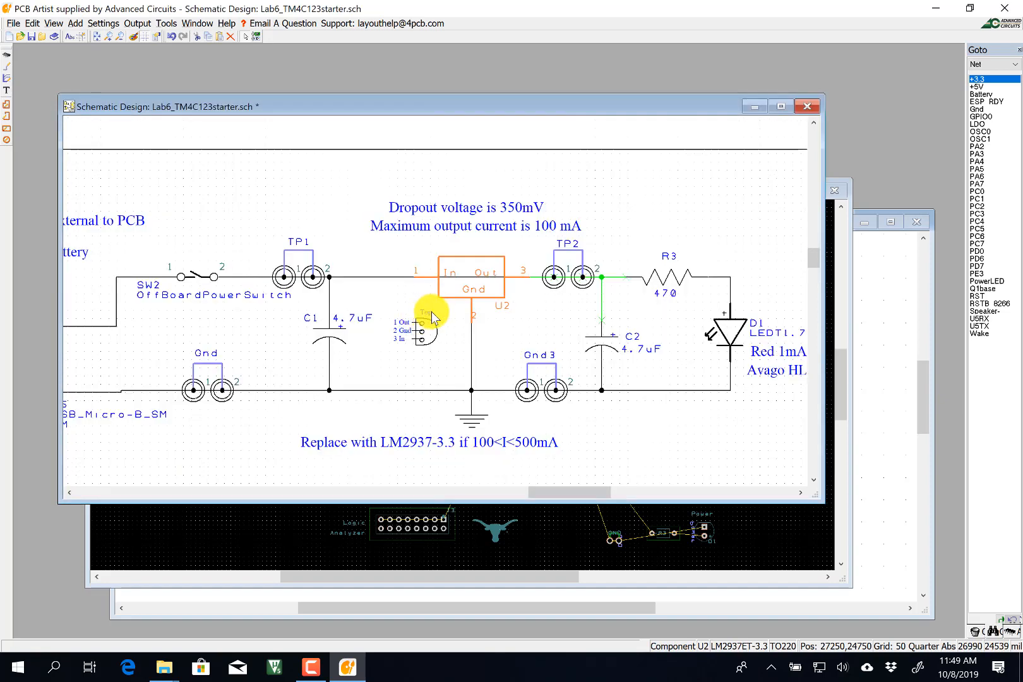
pyautogui.moveTo(469, 283); pyautogui.dragTo(473, 247)
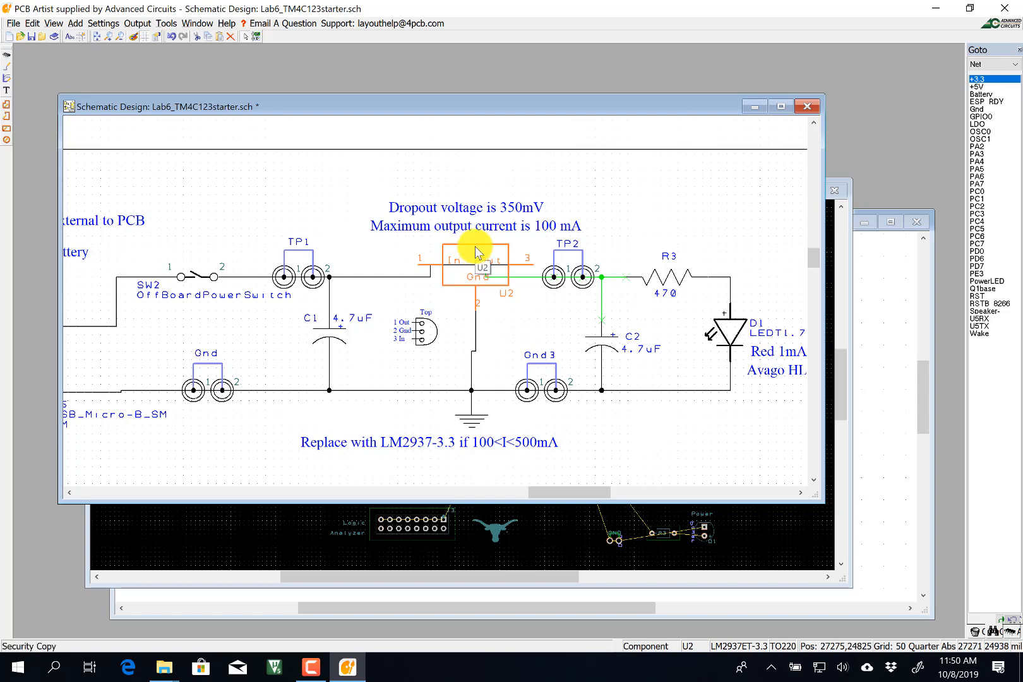
pyautogui.press('Delete')
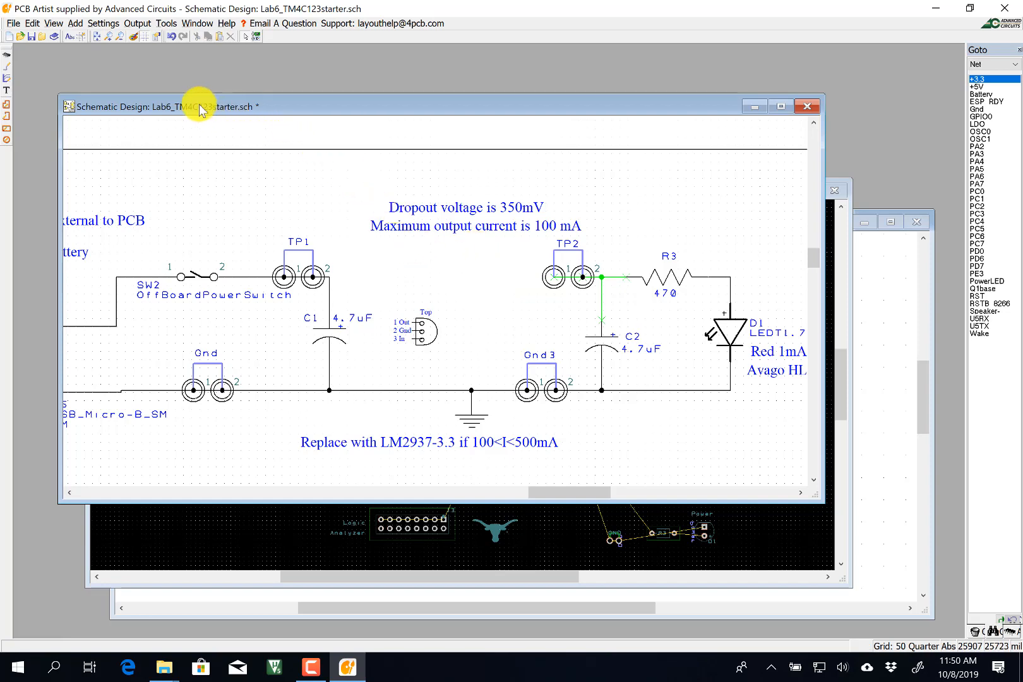
# Add an LM2937ET-3.3 regulator from the EE345L library and place it between TP1 and TP2.
pyautogui.click(8, 62)
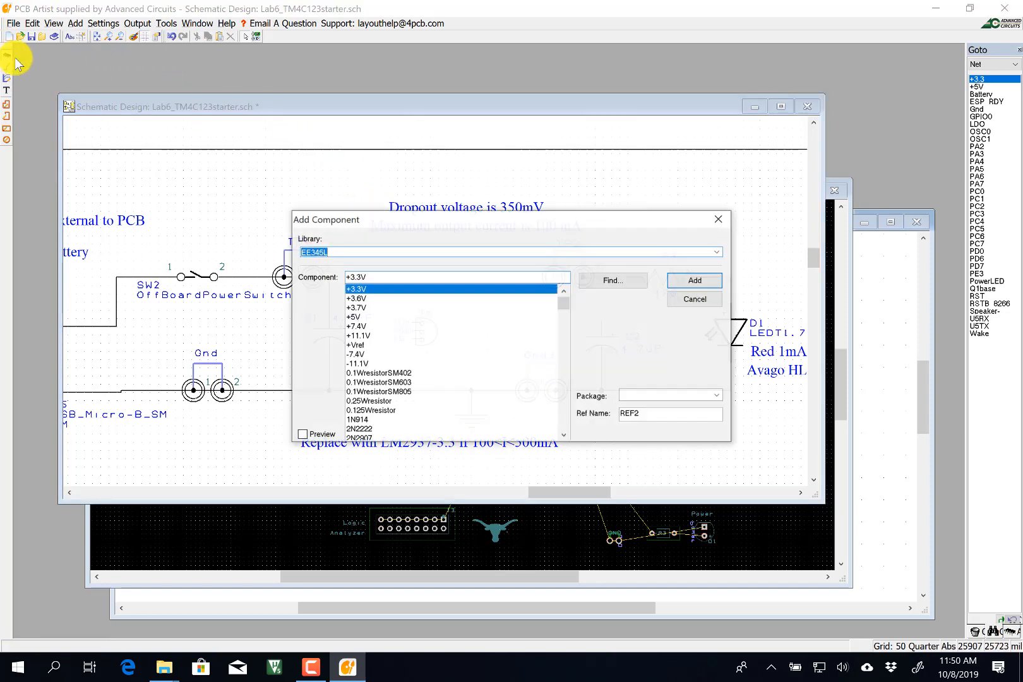
pyautogui.moveTo(565, 307); pyautogui.dragTo(571, 364)
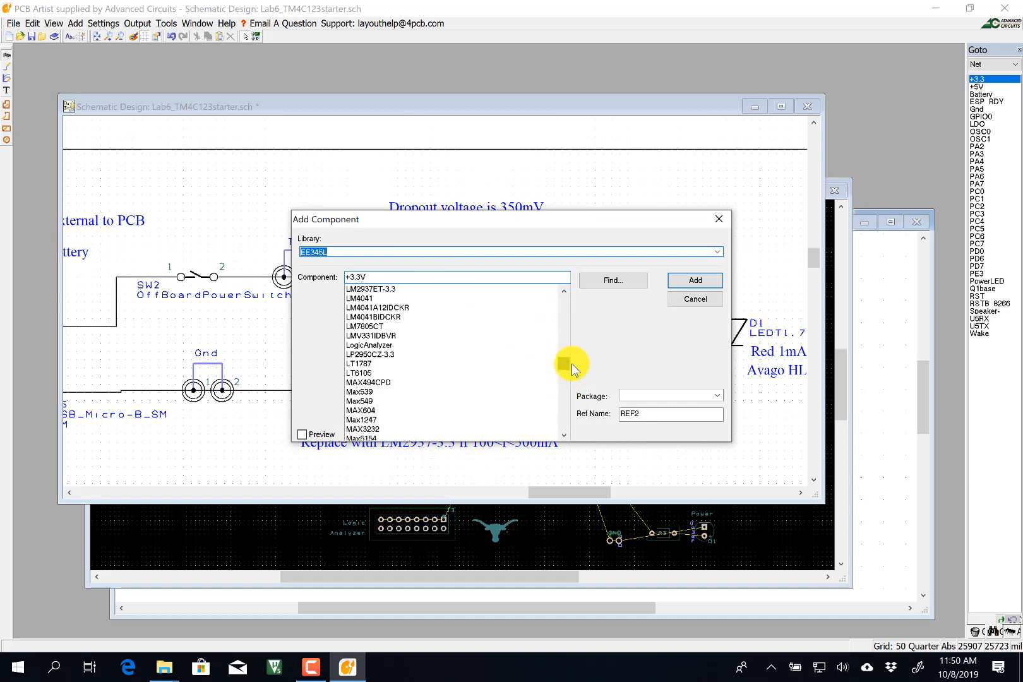
pyautogui.click(391, 289)
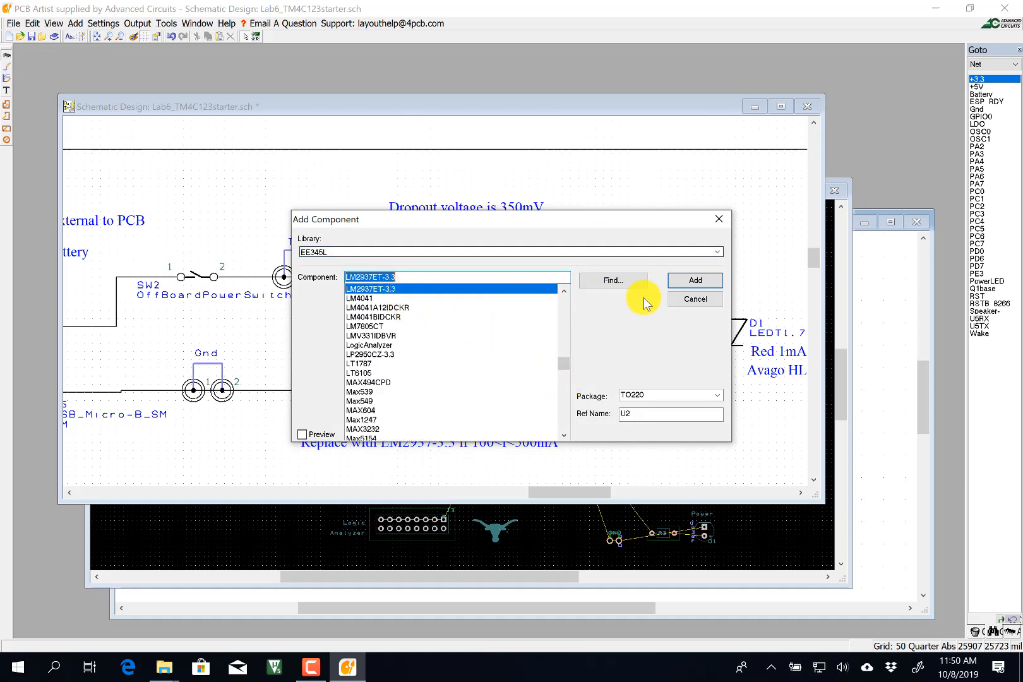
pyautogui.click(691, 280)
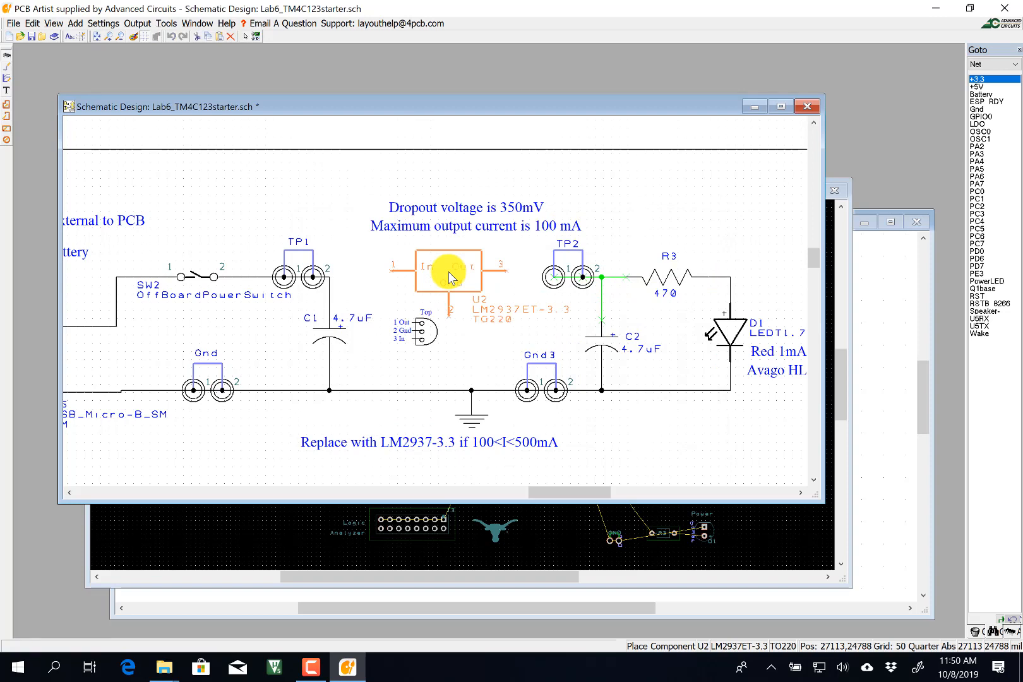
pyautogui.click(447, 283)
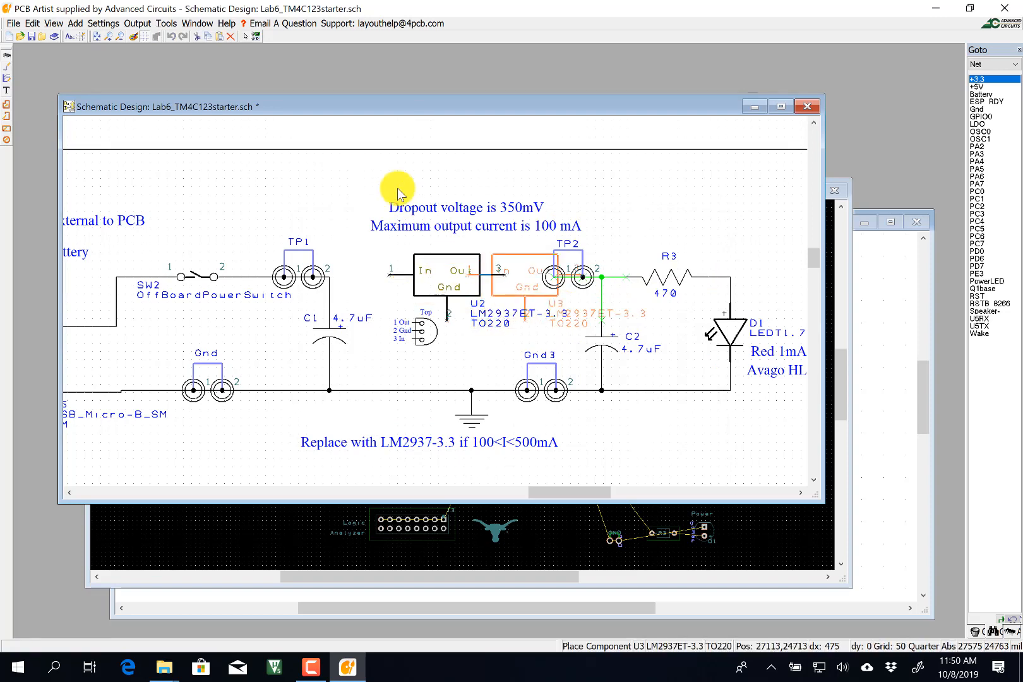
pyautogui.press('Escape')
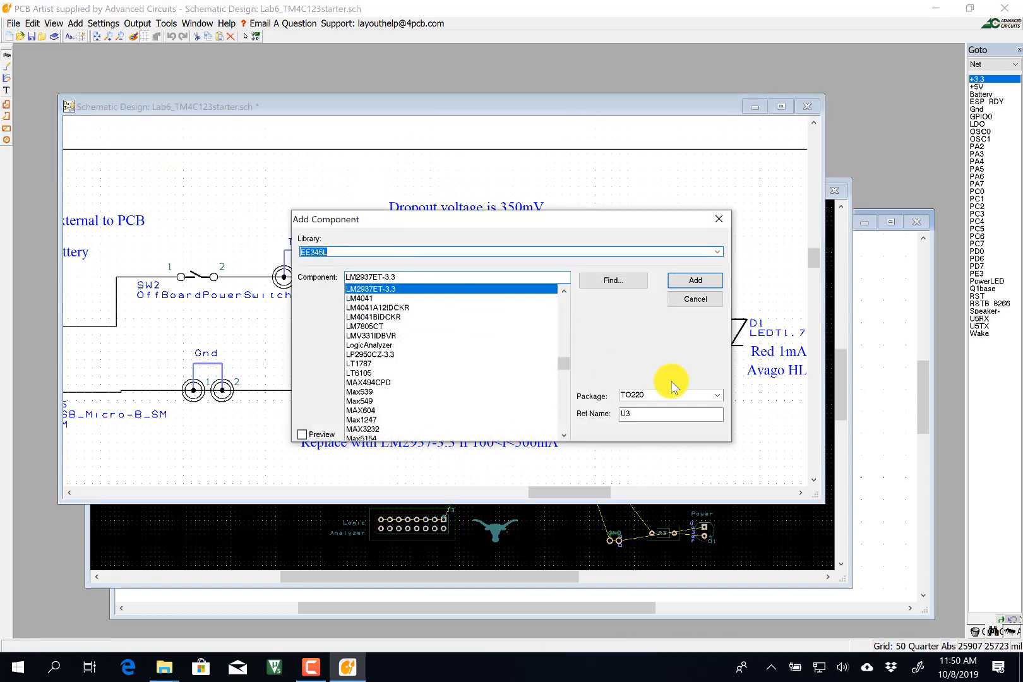
pyautogui.click(684, 300)
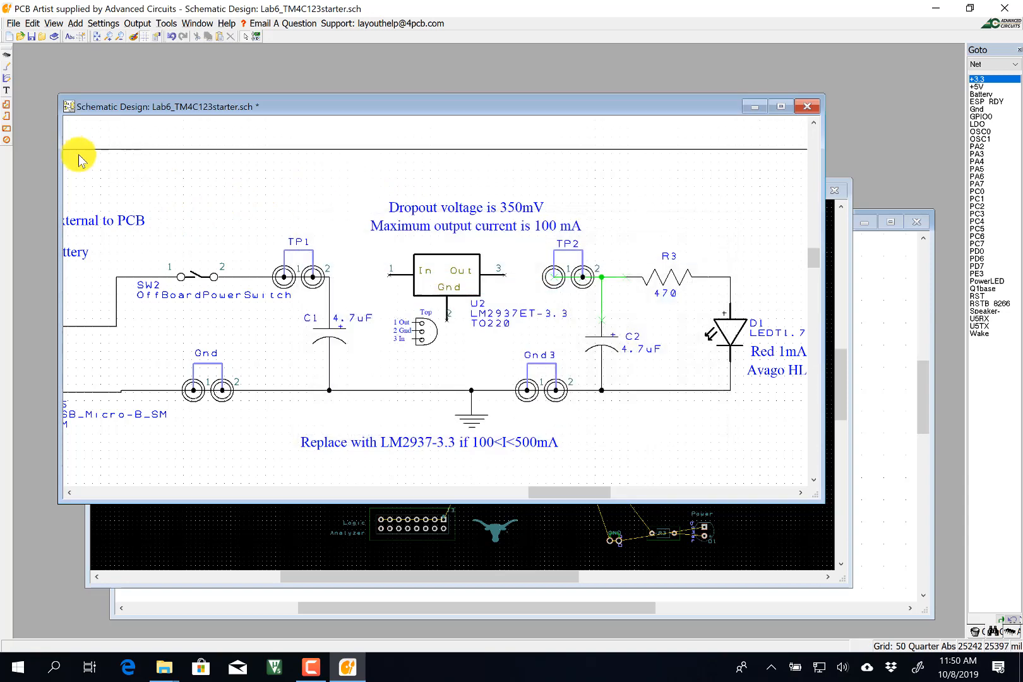
pyautogui.click(6, 77)
pyautogui.click(329, 278)
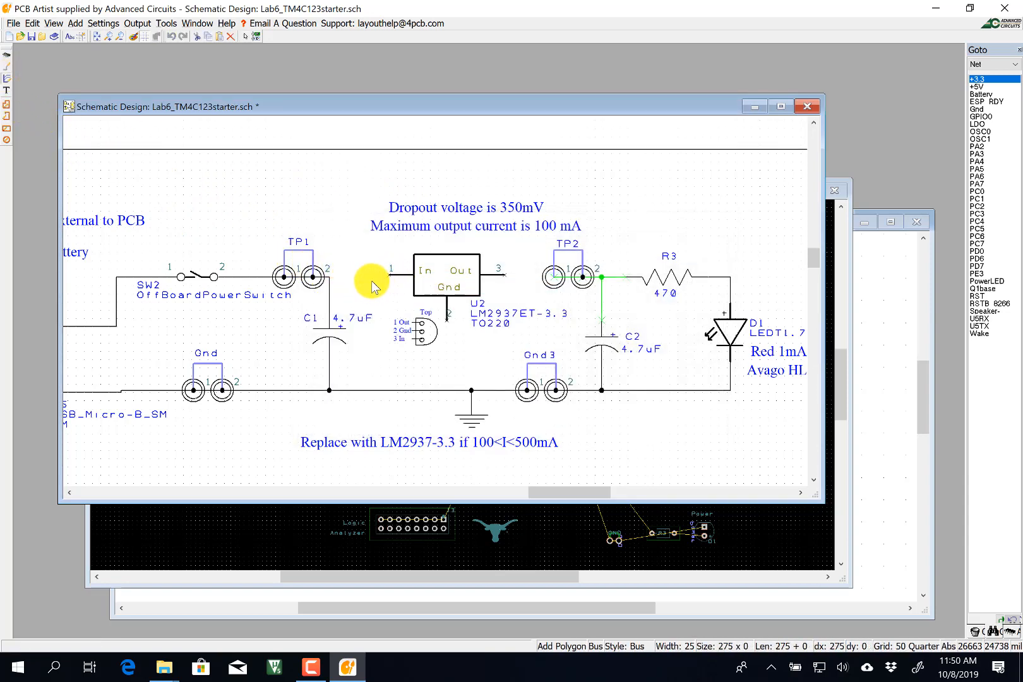
# Wire TP1 pin 2 to U2 In, U2 Out to TP2 pin 1, and U2 Gnd to ground.
pyautogui.click(7, 67)
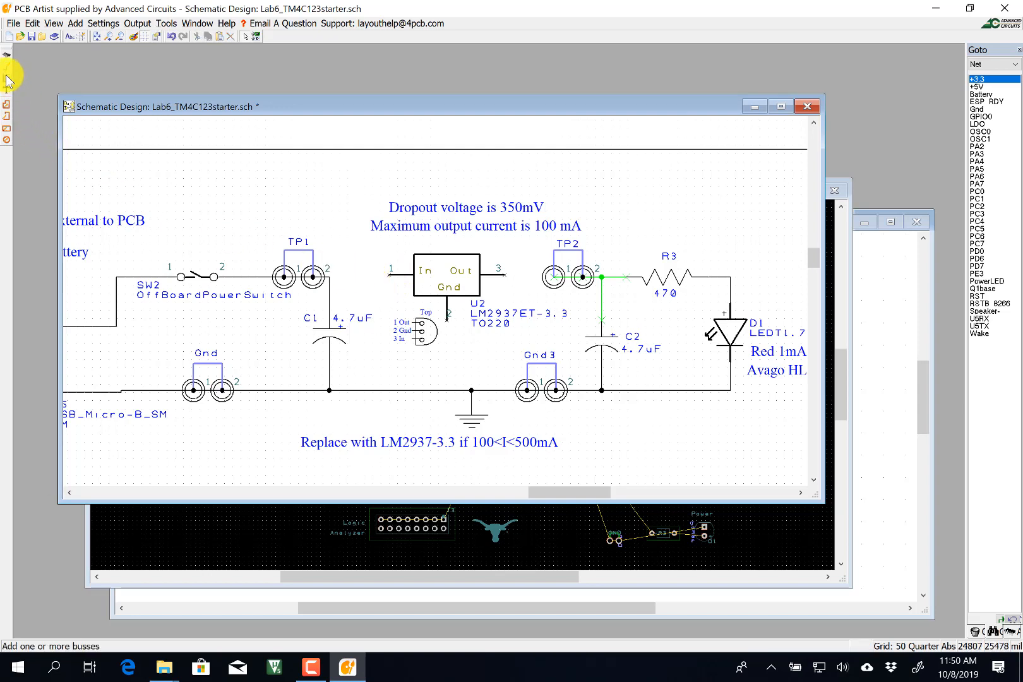
pyautogui.click(333, 281)
pyautogui.click(390, 276)
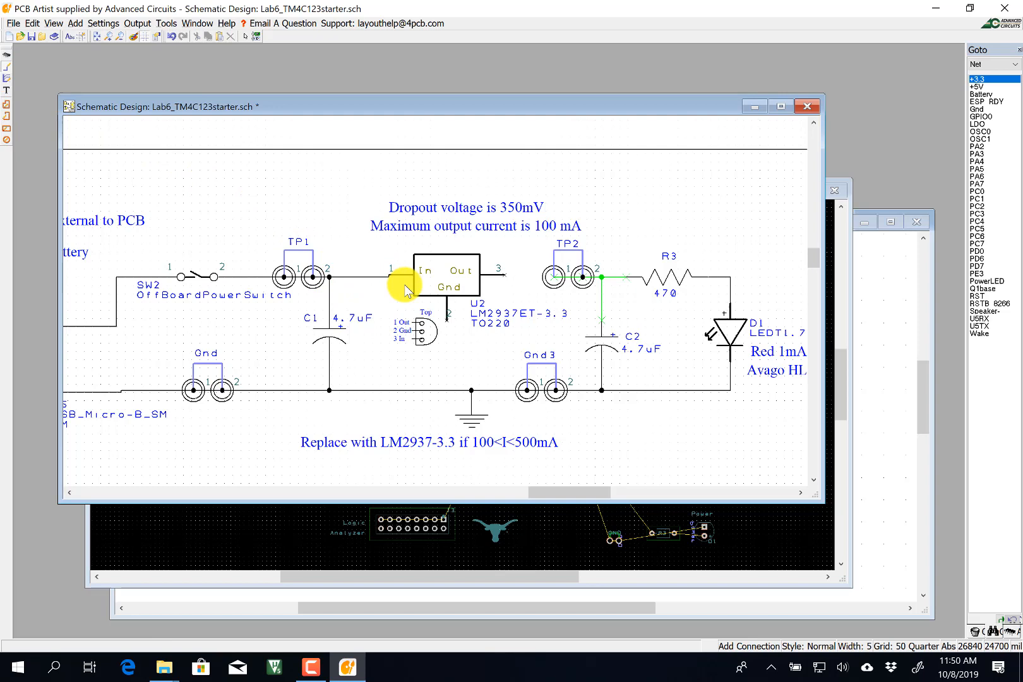
pyautogui.click(503, 275)
pyautogui.click(555, 279)
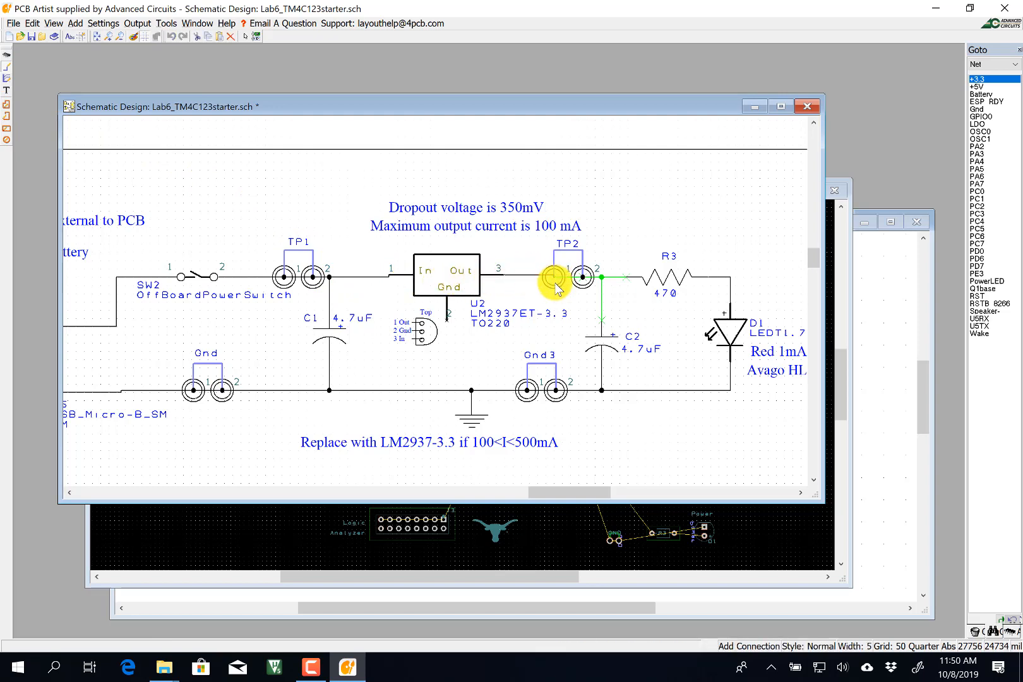
pyautogui.click(446, 327)
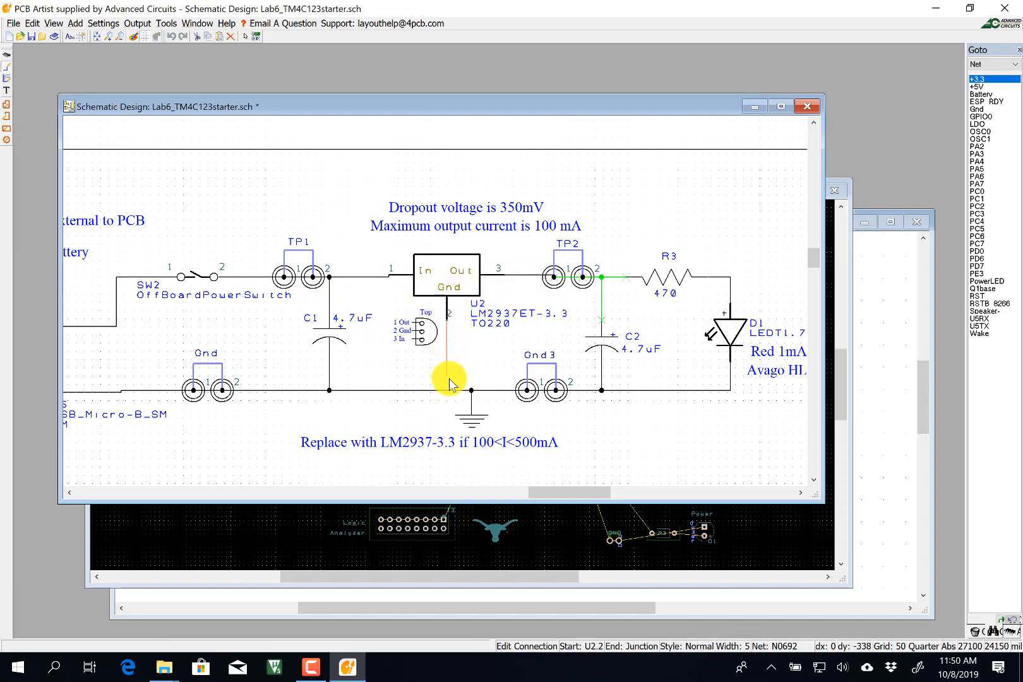
pyautogui.click(447, 391)
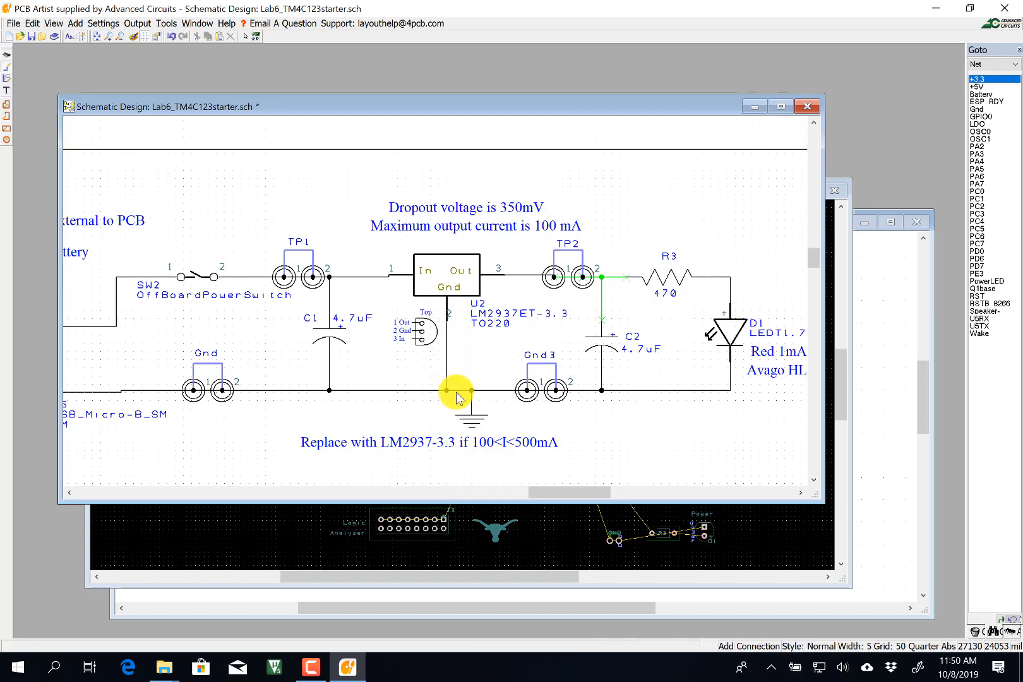
# Select the regulator, its Top pinout drawing and the 3 In pin label.
pyautogui.click(246, 38)
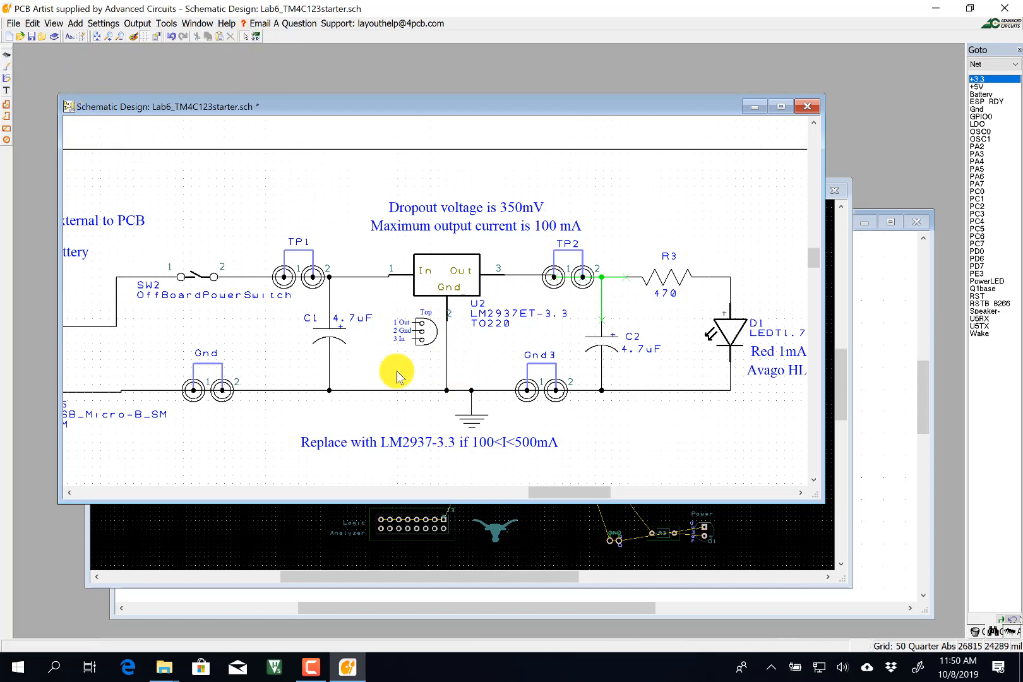
pyautogui.moveTo(392, 358)
pyautogui.mouseDown()
pyautogui.moveTo(430, 307)
pyautogui.moveTo(423, 323)
pyautogui.mouseUp()
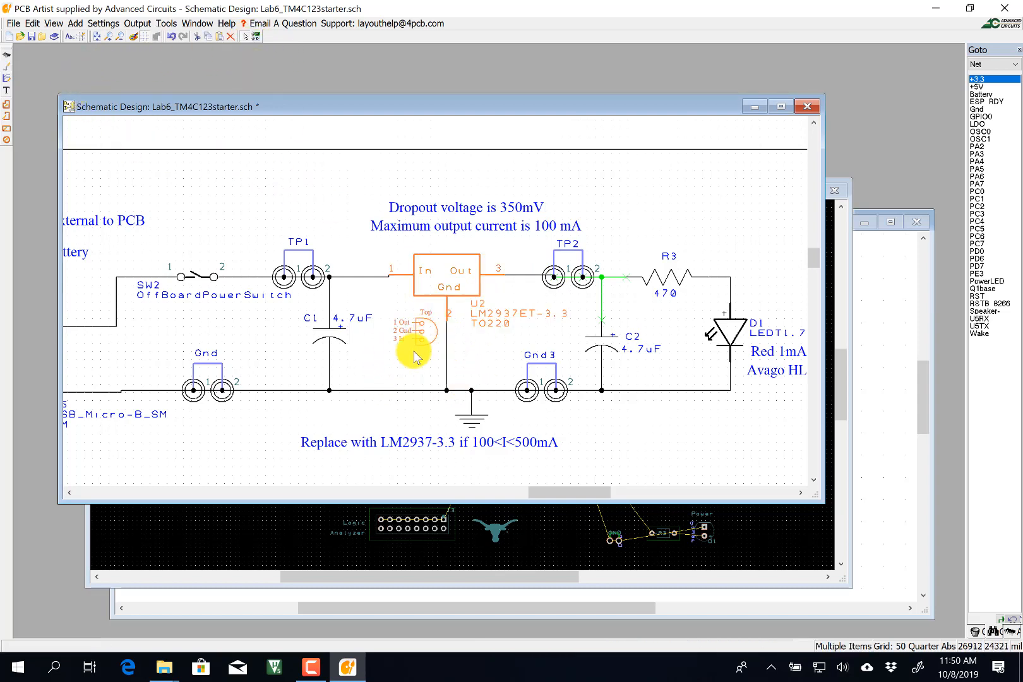
pyautogui.click(413, 325)
pyautogui.click(391, 351)
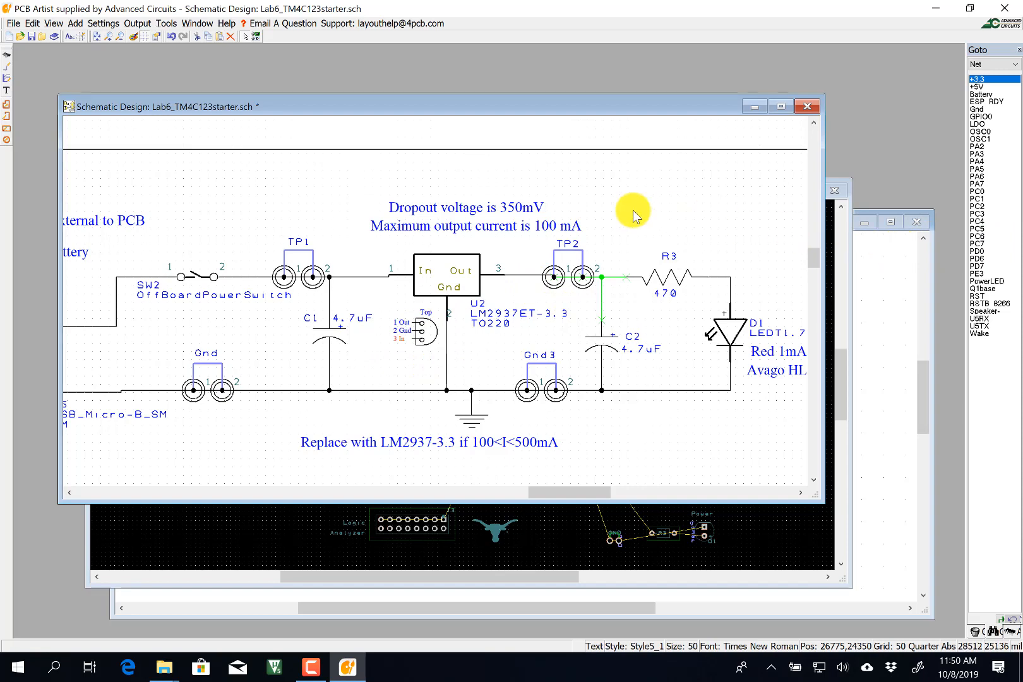
# Edit the regulator note so the maximum output current reads 500 mA instead of 100 mA.
pyautogui.click(518, 217)
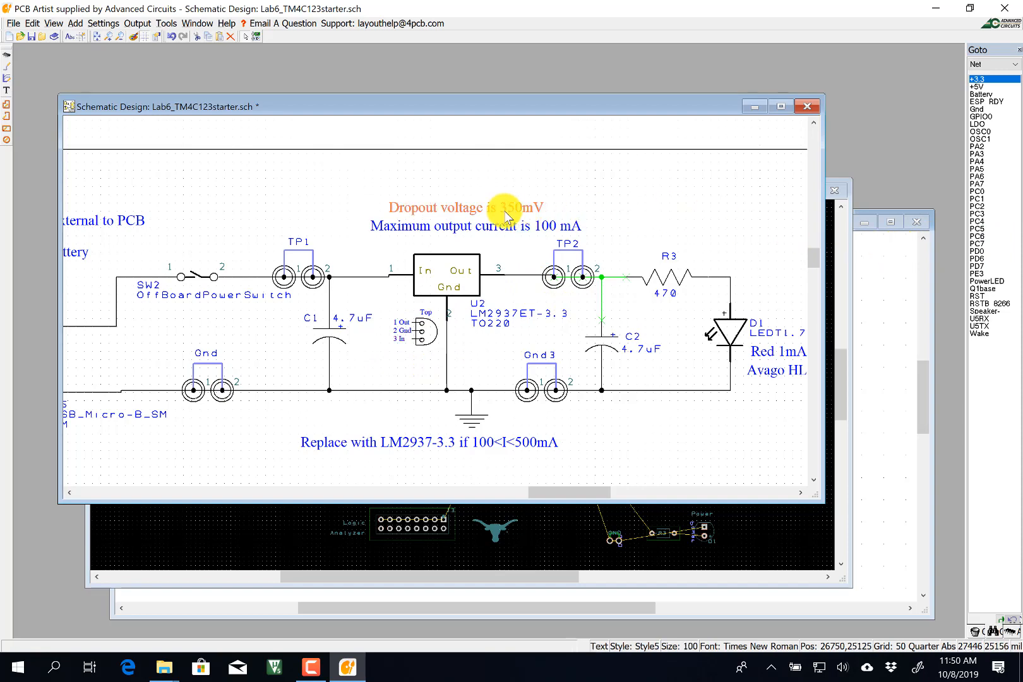
pyautogui.doubleClick(508, 225)
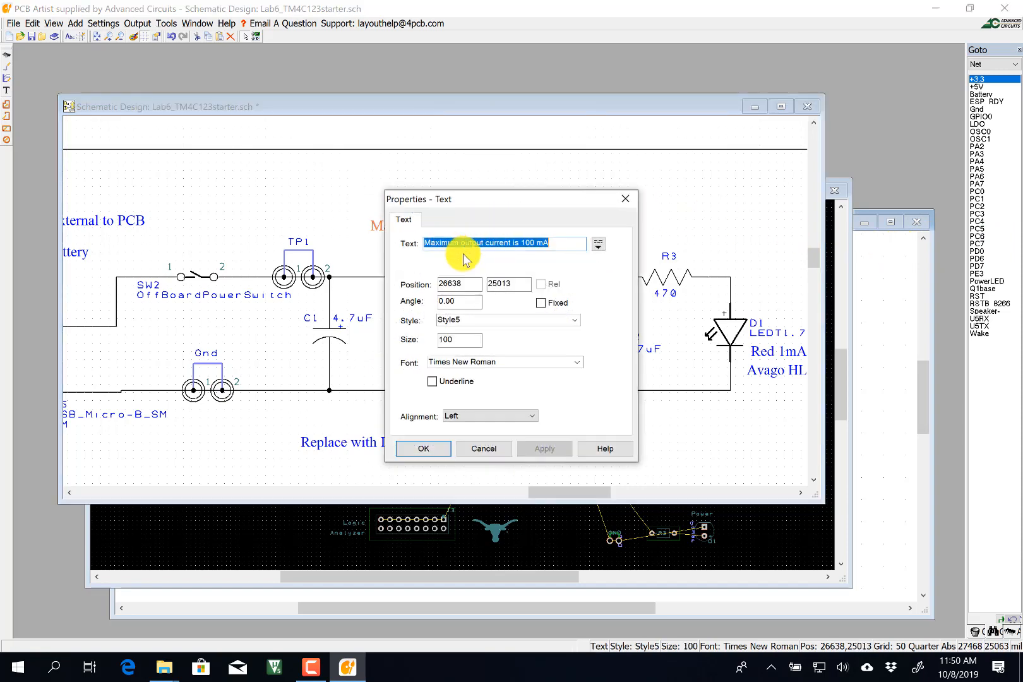
pyautogui.click(524, 244)
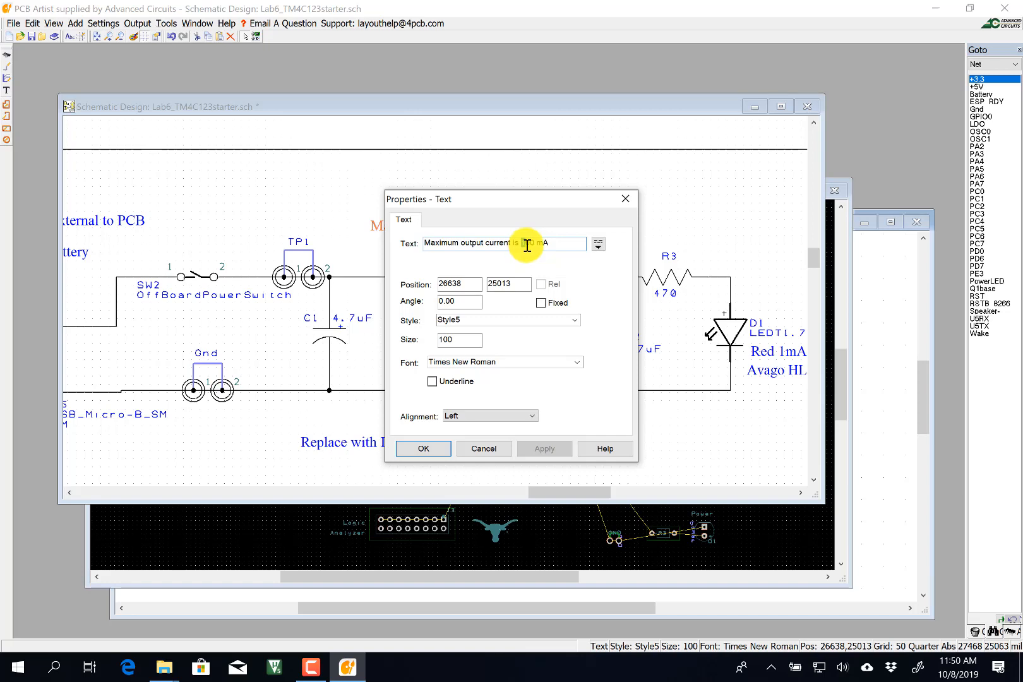
pyautogui.write('5')
pyautogui.click(414, 448)
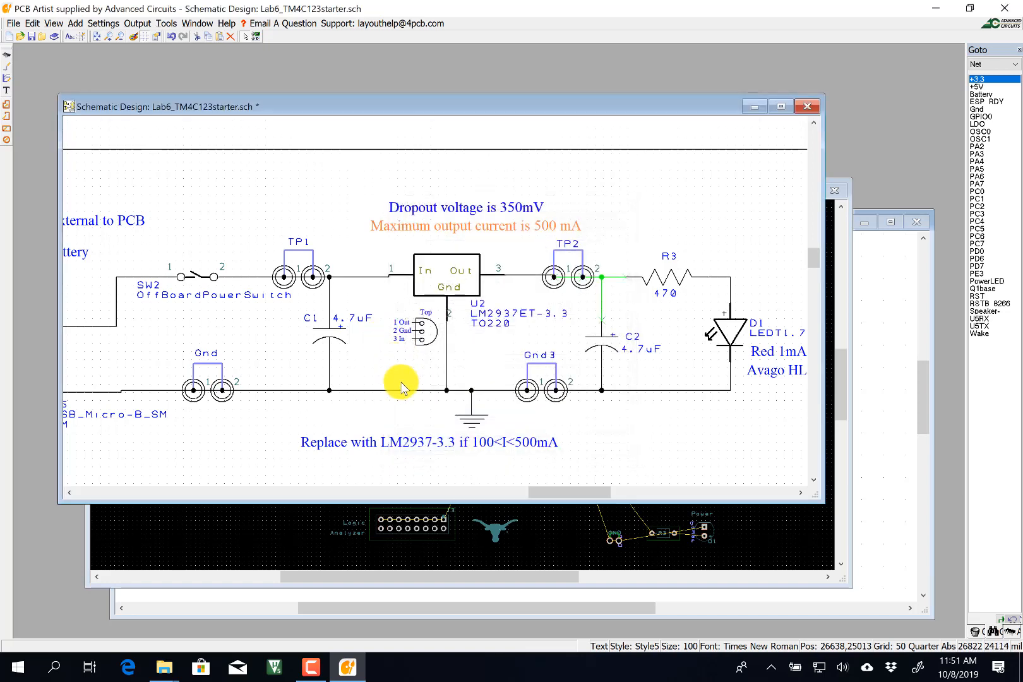
pyautogui.scroll(-2, 401, 386)
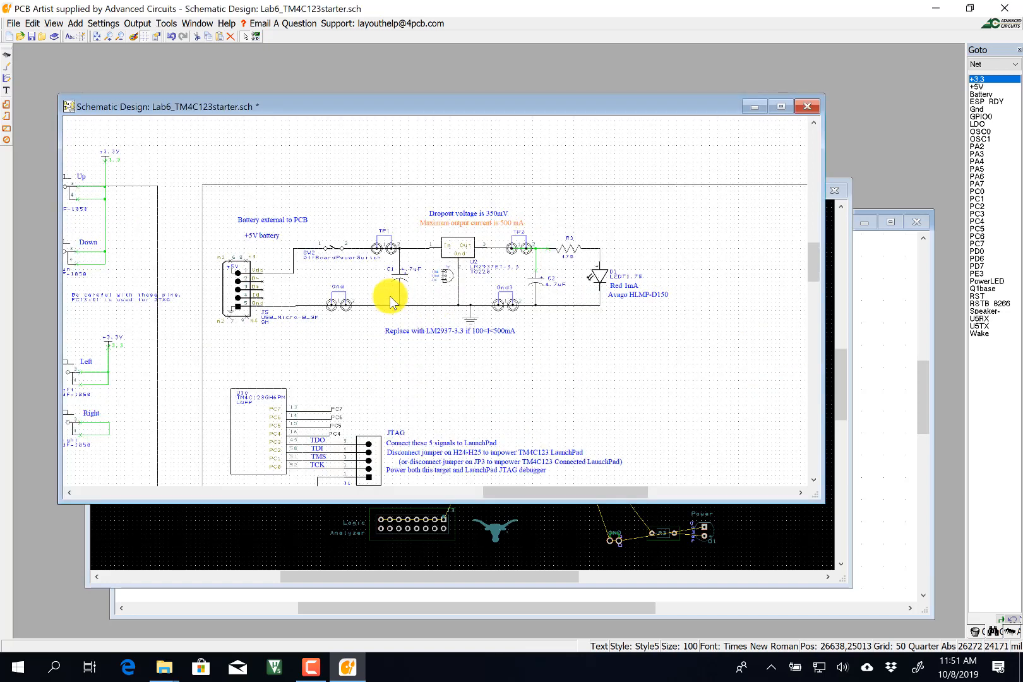
# Zoom out and jump to the ESP RDY net, showing the Lab 6 title block area.
pyautogui.scroll(-2, 390, 295)
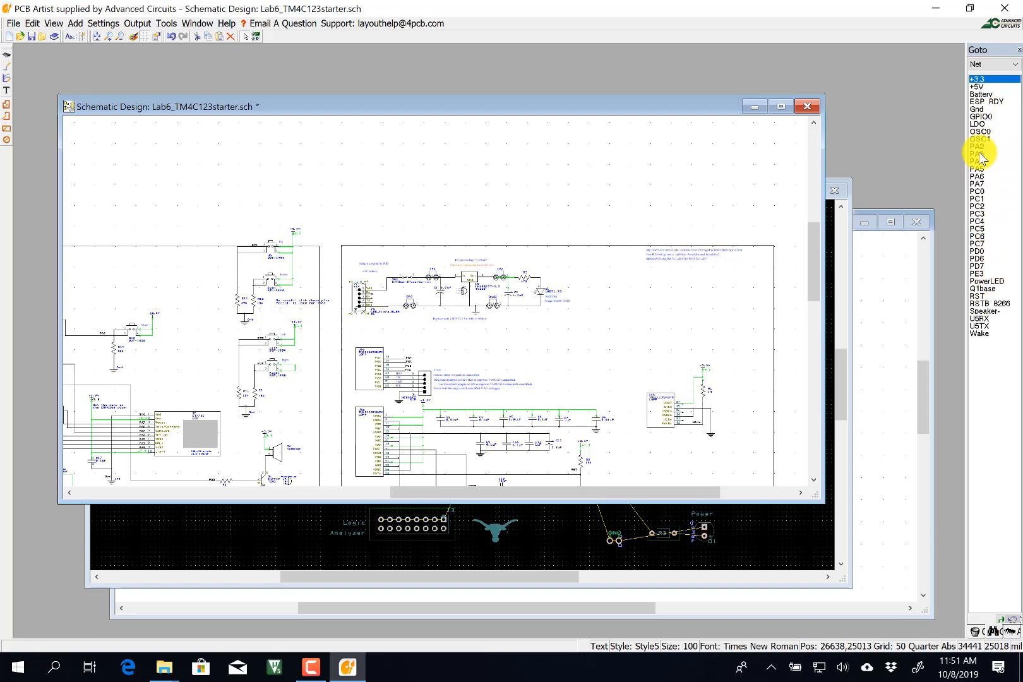
pyautogui.click(986, 102)
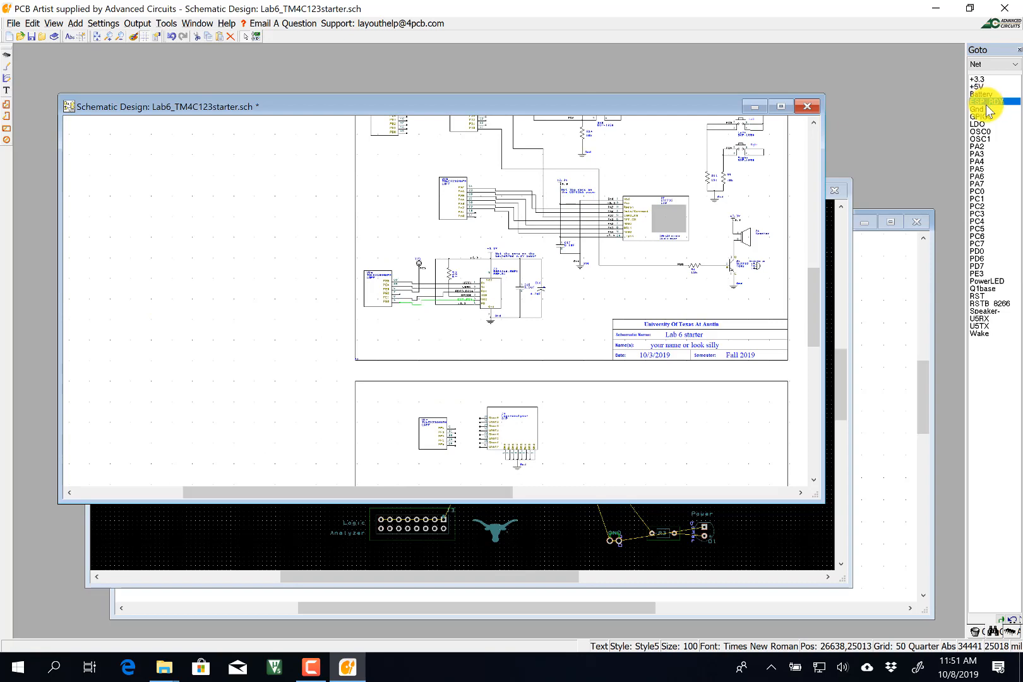
# Step through the Gnd, GPIO0, LDO, PA2, PA4, PA6, PC2 and PowerLED nets in turn.
pyautogui.click(985, 110)
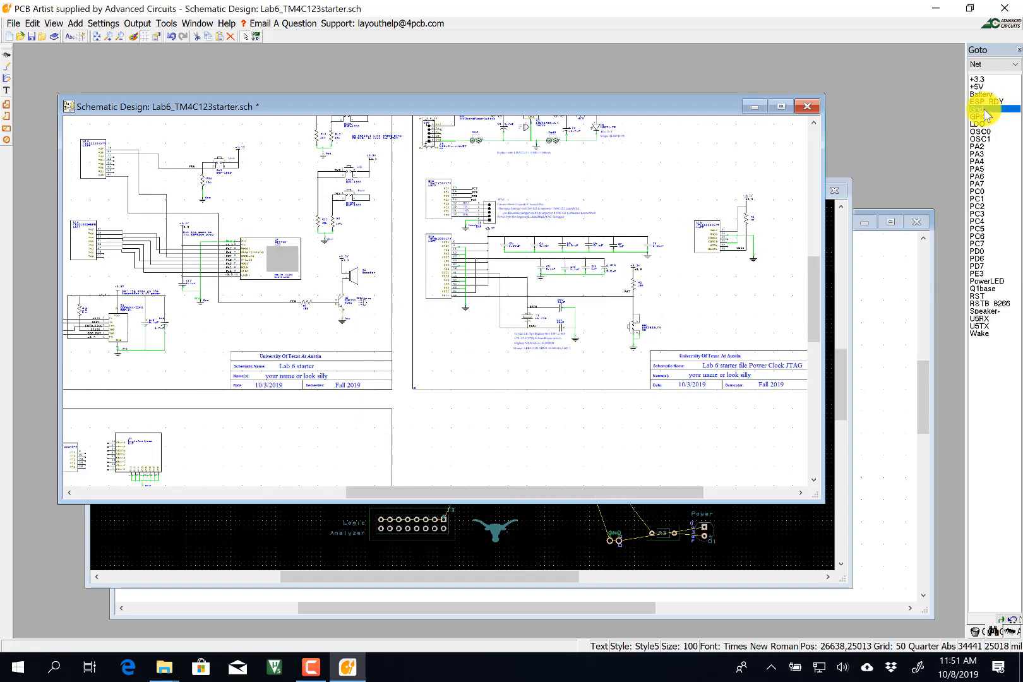
pyautogui.click(982, 116)
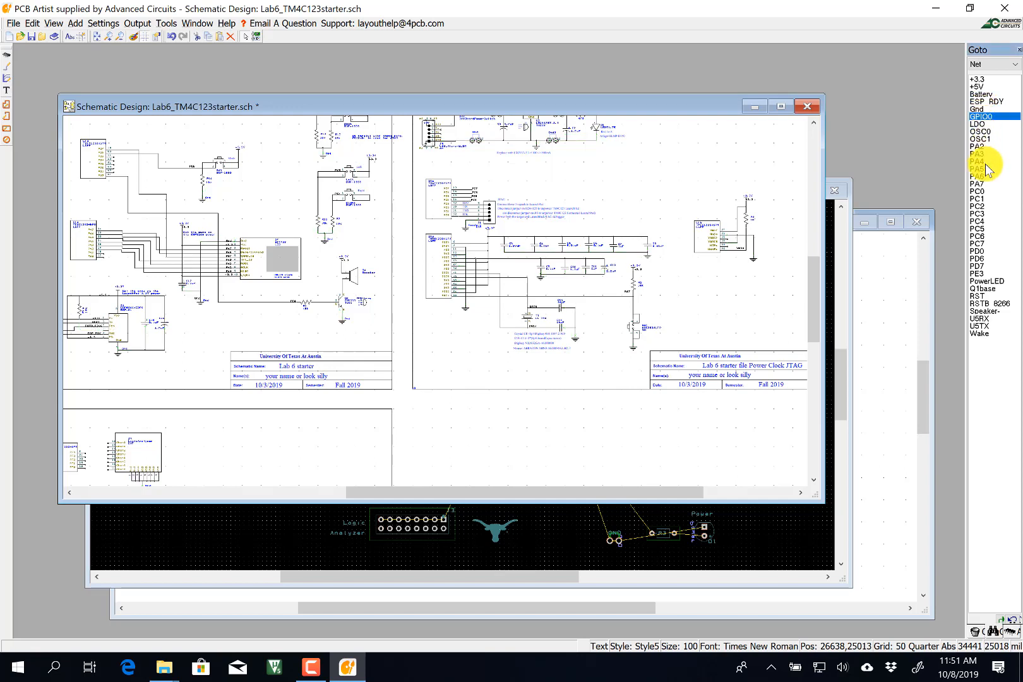
pyautogui.click(982, 125)
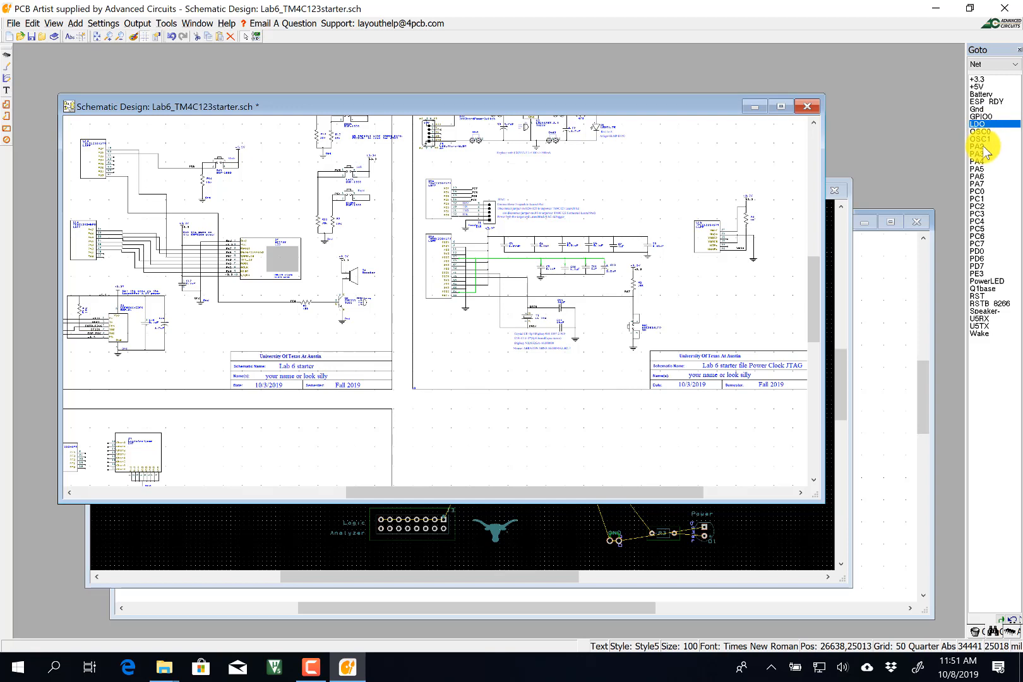
pyautogui.click(984, 147)
pyautogui.click(983, 162)
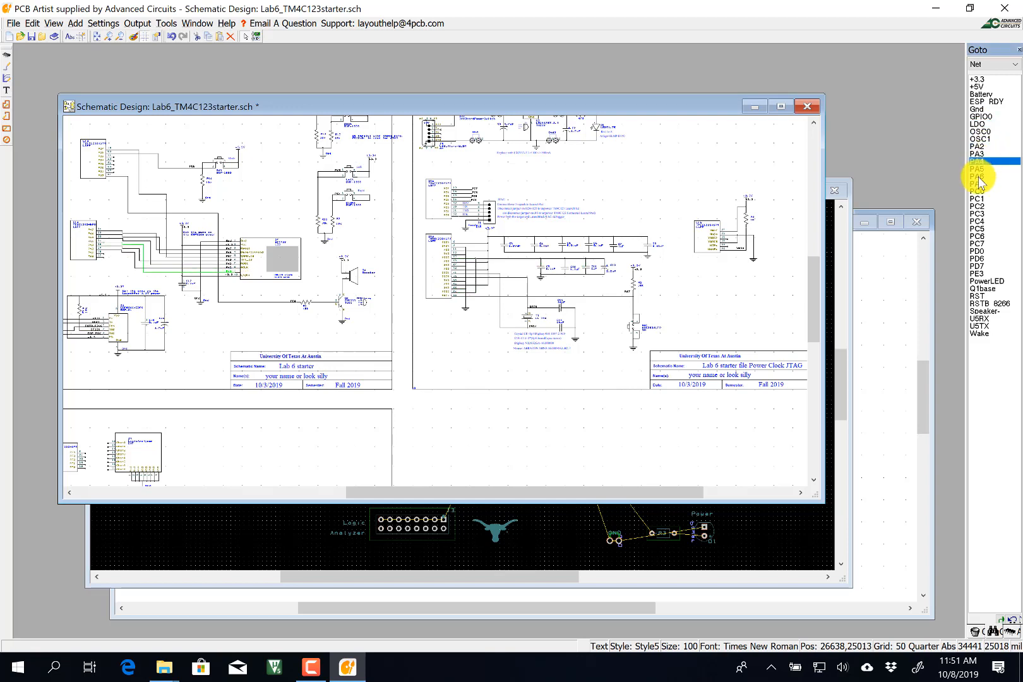
pyautogui.click(979, 177)
pyautogui.click(977, 206)
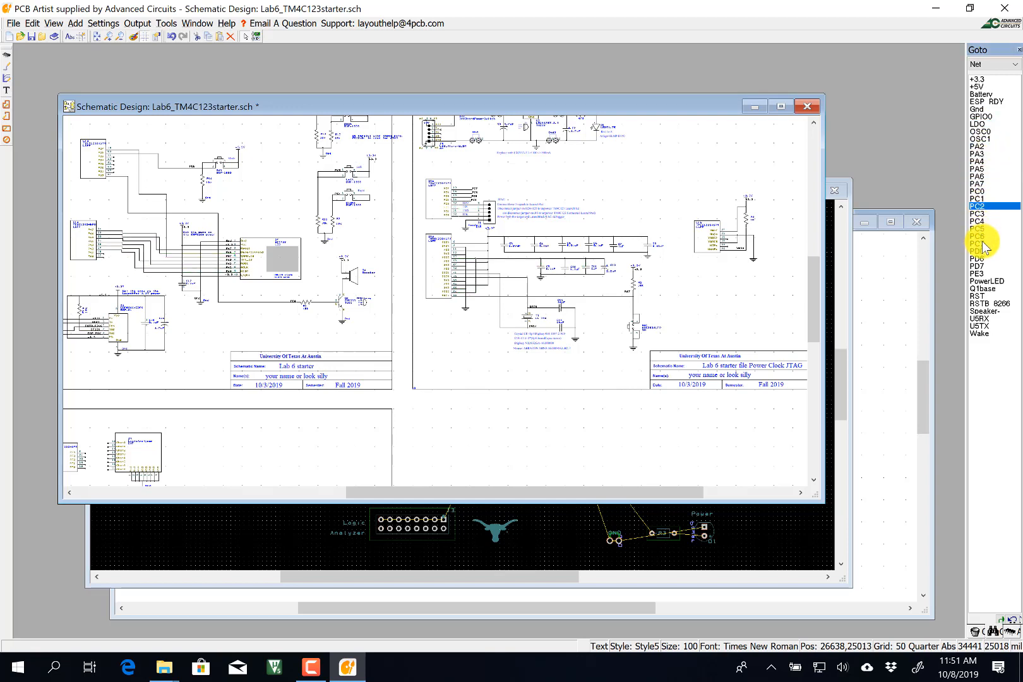
pyautogui.click(981, 281)
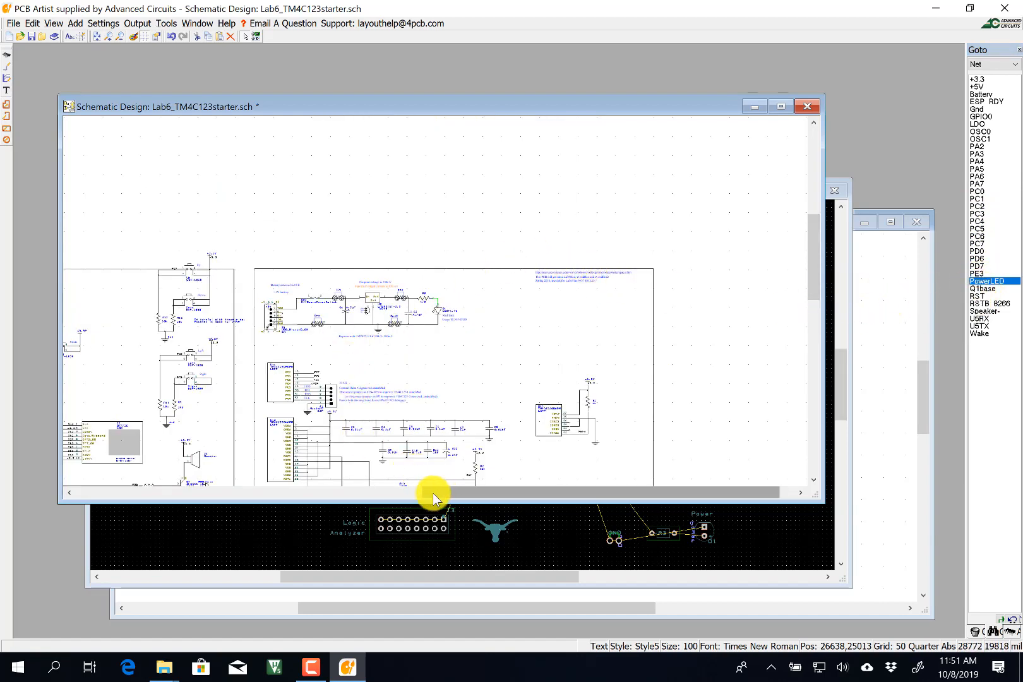
# Scroll down the sheet and zoom in on test point TP3 on PE3 near U1e.
pyautogui.moveTo(433, 498); pyautogui.dragTo(265, 493)
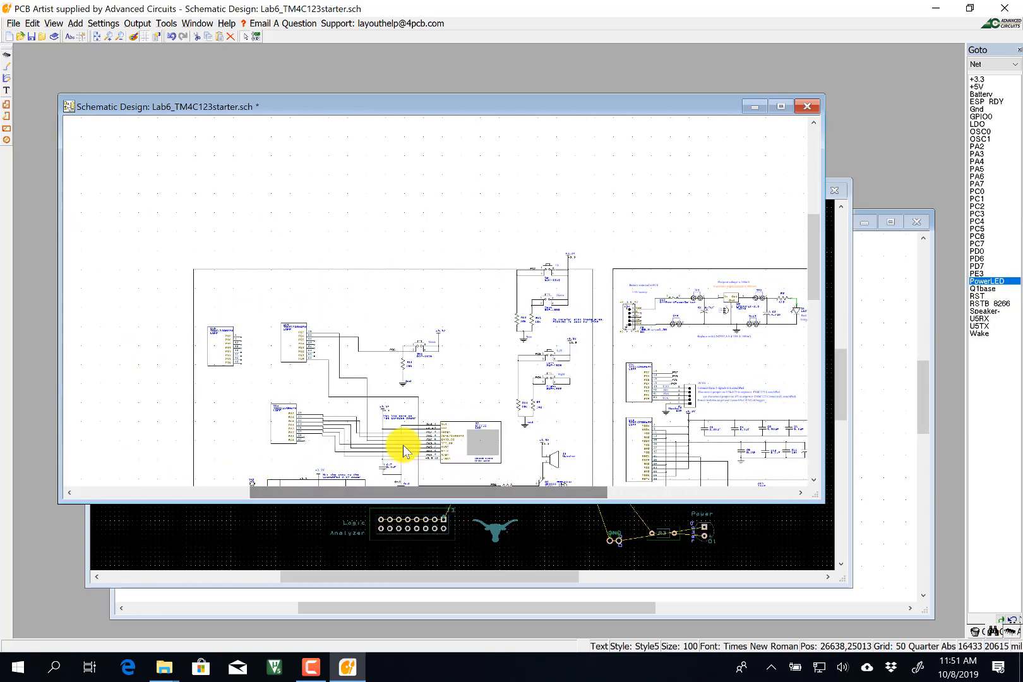
pyautogui.click(812, 480)
pyautogui.click(812, 480)
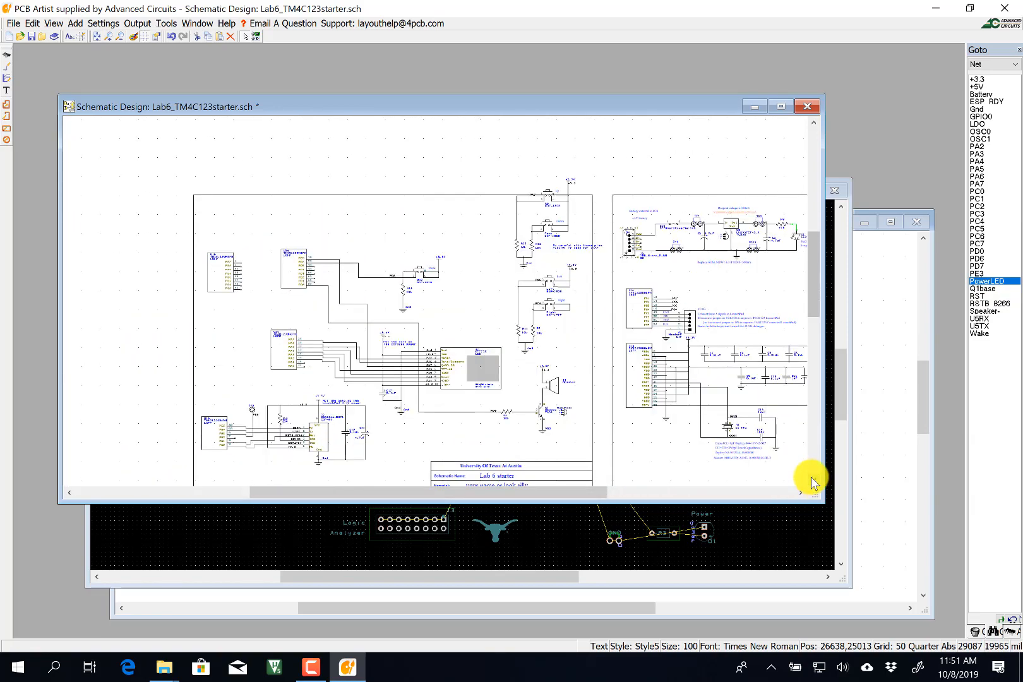
pyautogui.scroll(2, 680, 226)
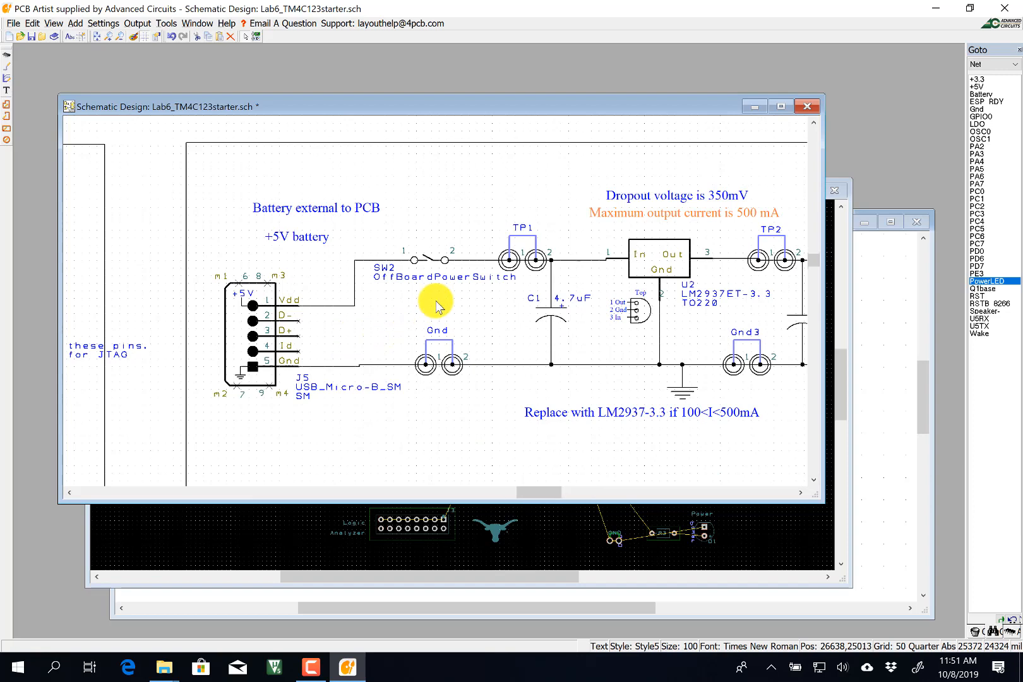
pyautogui.scroll(1, 436, 302)
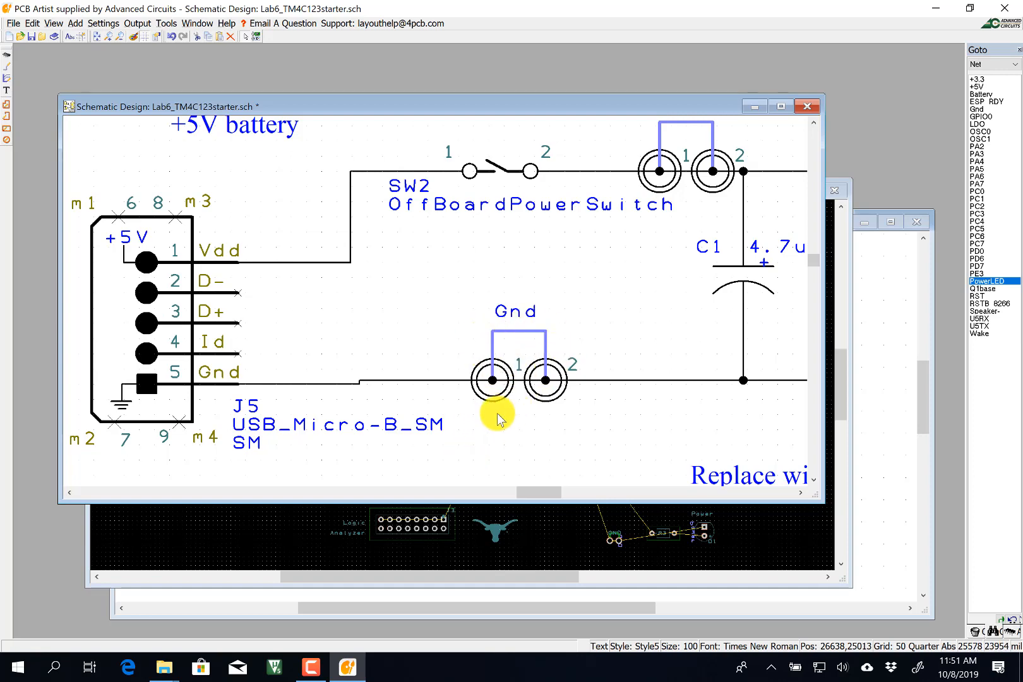
pyautogui.scroll(-1, 498, 414)
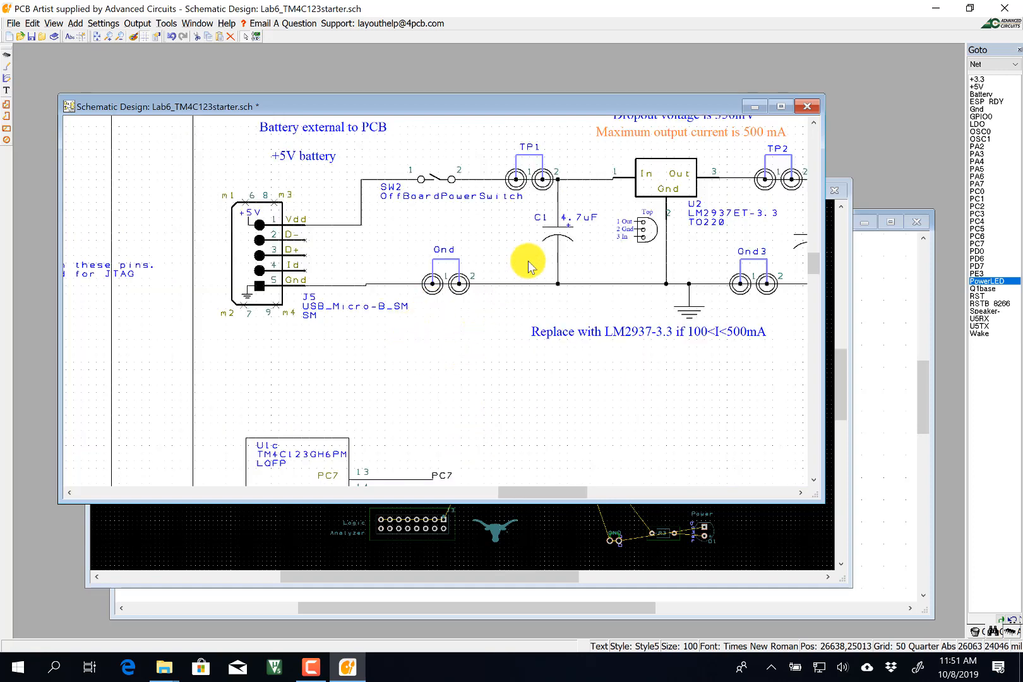
pyautogui.moveTo(530, 493); pyautogui.dragTo(353, 481)
pyautogui.scroll(-1, 439, 315)
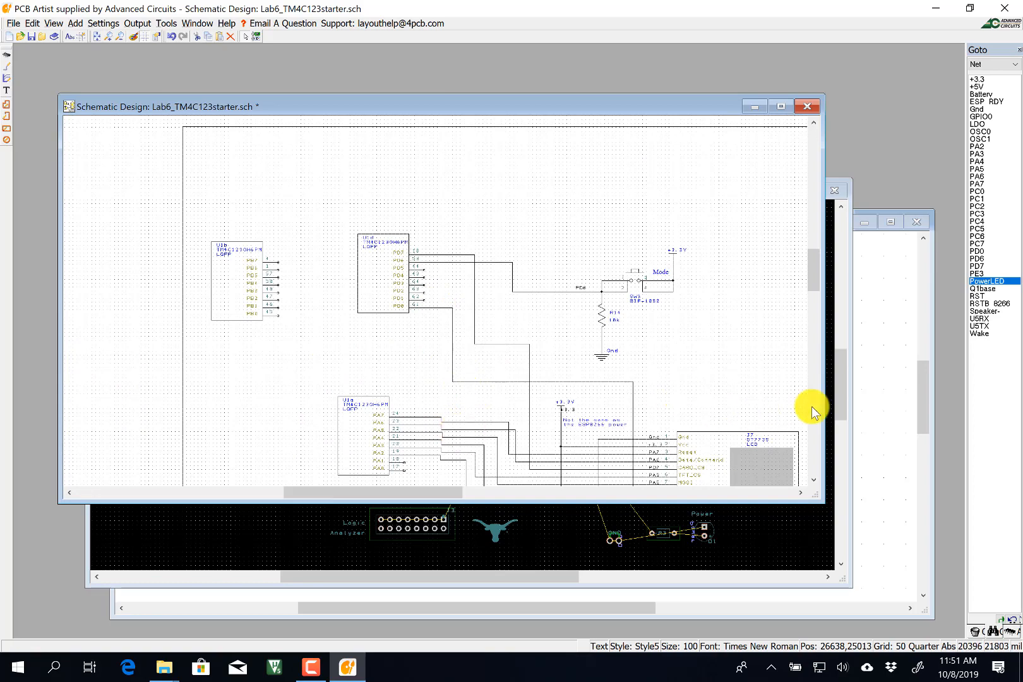
pyautogui.click(813, 480)
pyautogui.click(813, 479)
pyautogui.click(813, 479)
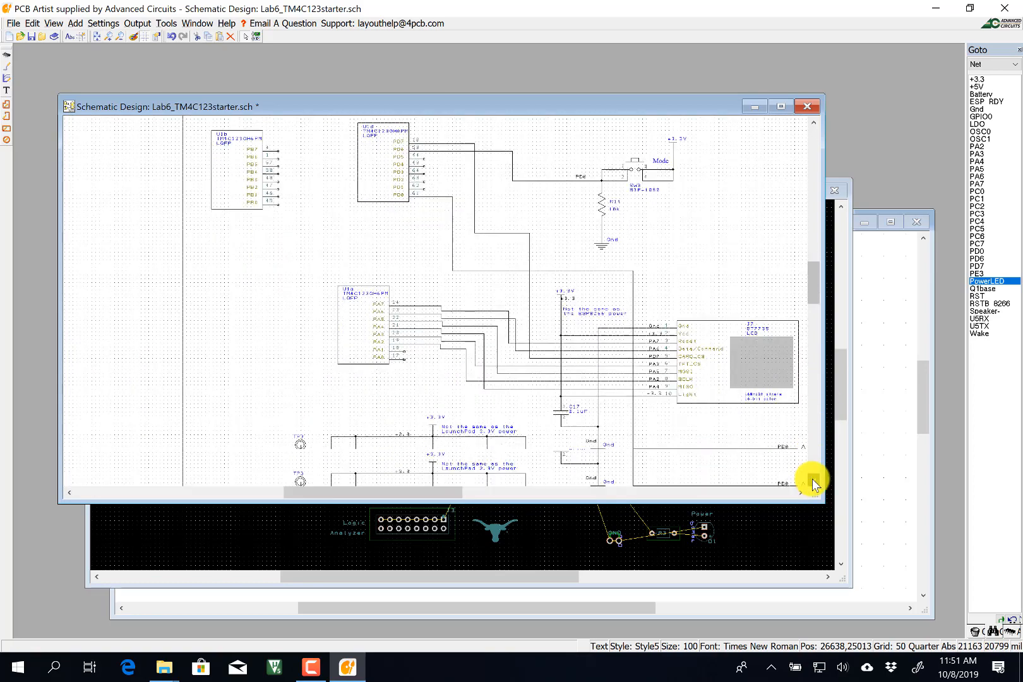
pyautogui.click(813, 480)
pyautogui.click(813, 480)
pyautogui.click(813, 481)
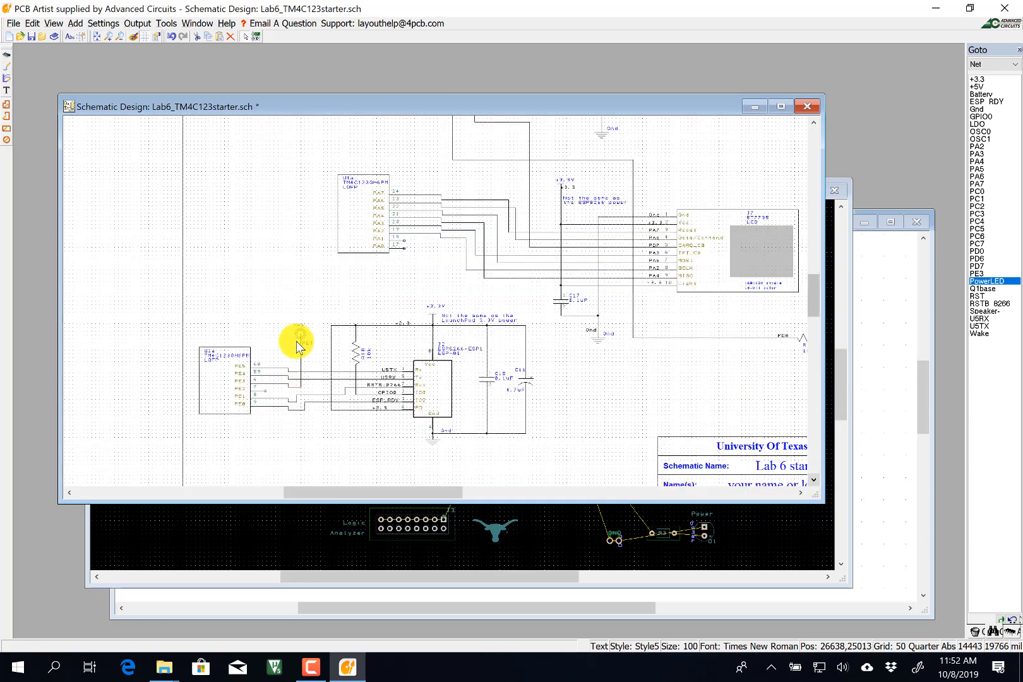
pyautogui.scroll(1, 307, 340)
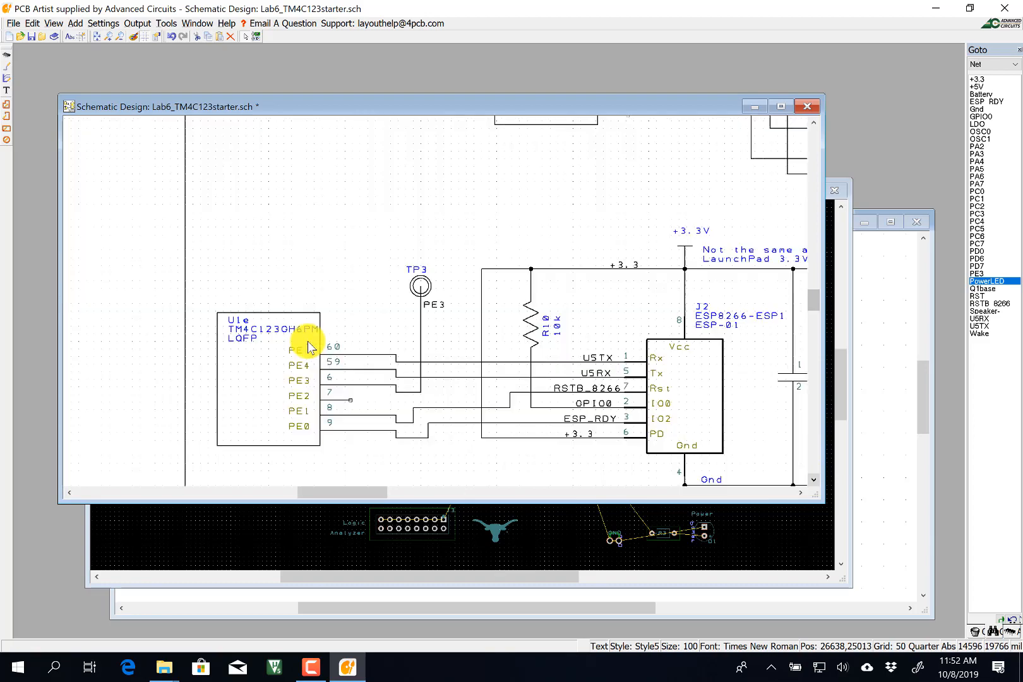
# Rename test point TP3 to PE3, then scroll toward U1f and logic analyzer J3.
pyautogui.doubleClick(429, 290)
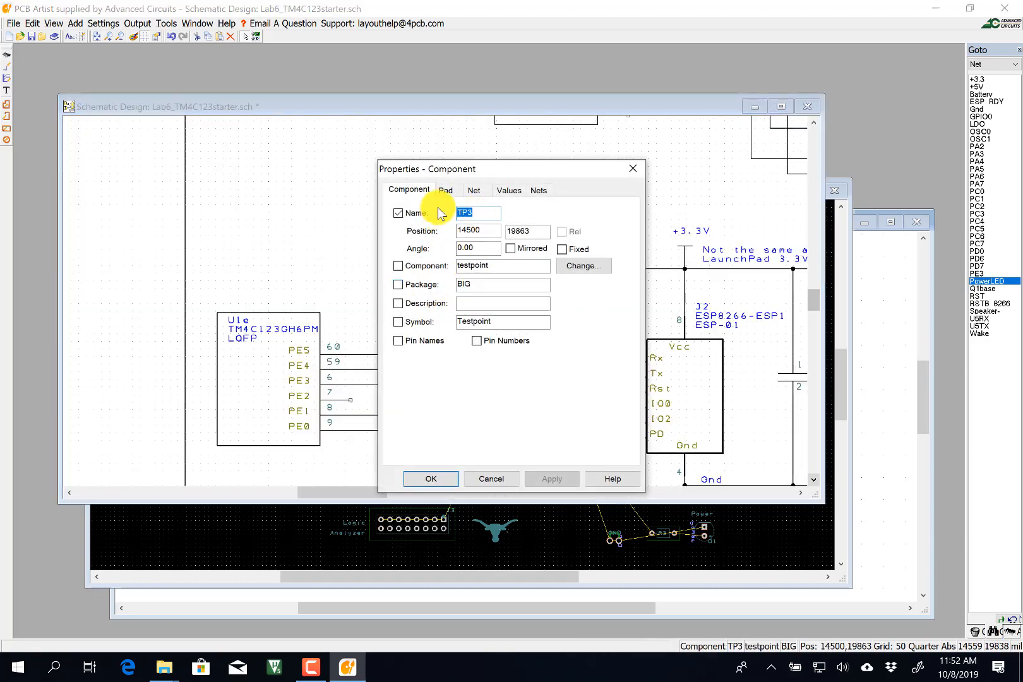
pyautogui.write('PE3')
pyautogui.press('Return')
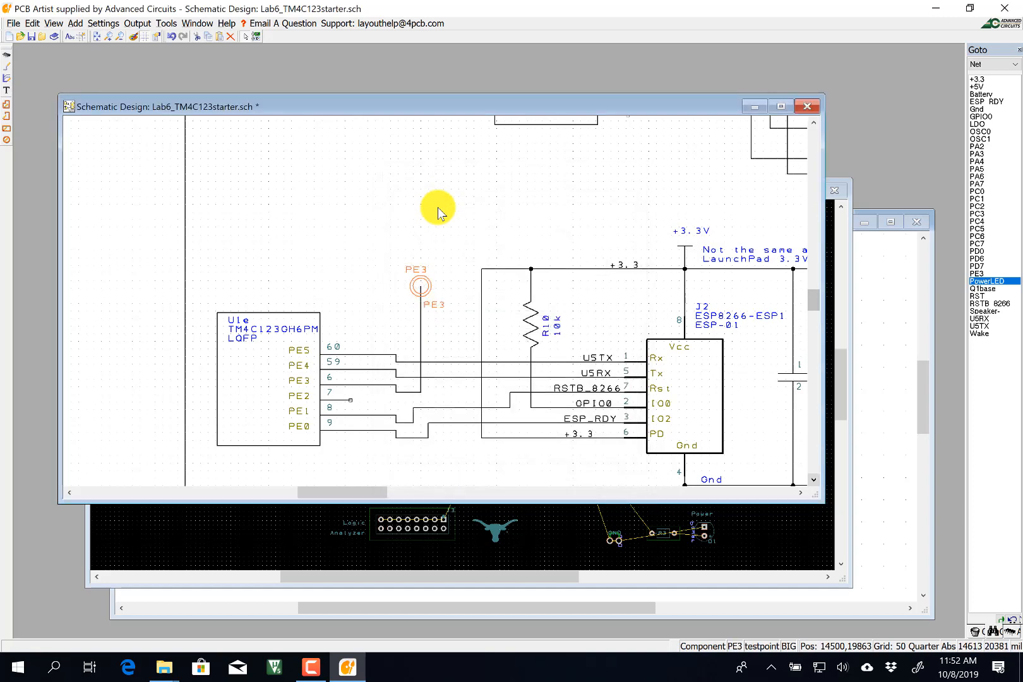
pyautogui.moveTo(811, 480); pyautogui.dragTo(813, 484)
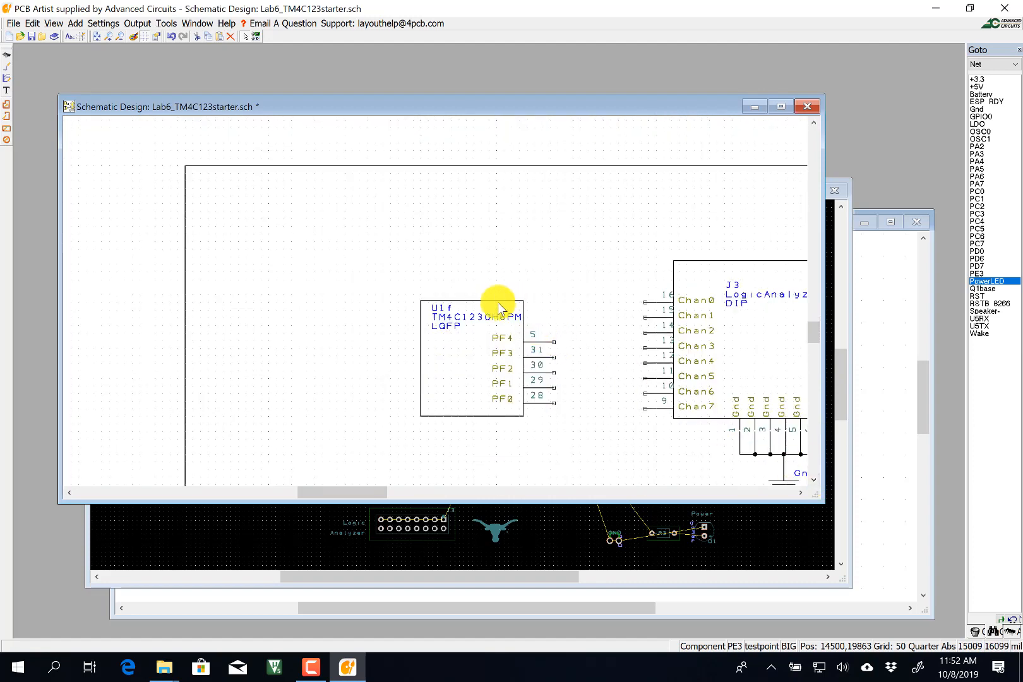
# Nudge U1f, then wire PF0–PF3 (pins 28–31) to J3's Chan0–Chan3 (pins 16–13).
pyautogui.moveTo(499, 308); pyautogui.dragTo(474, 289)
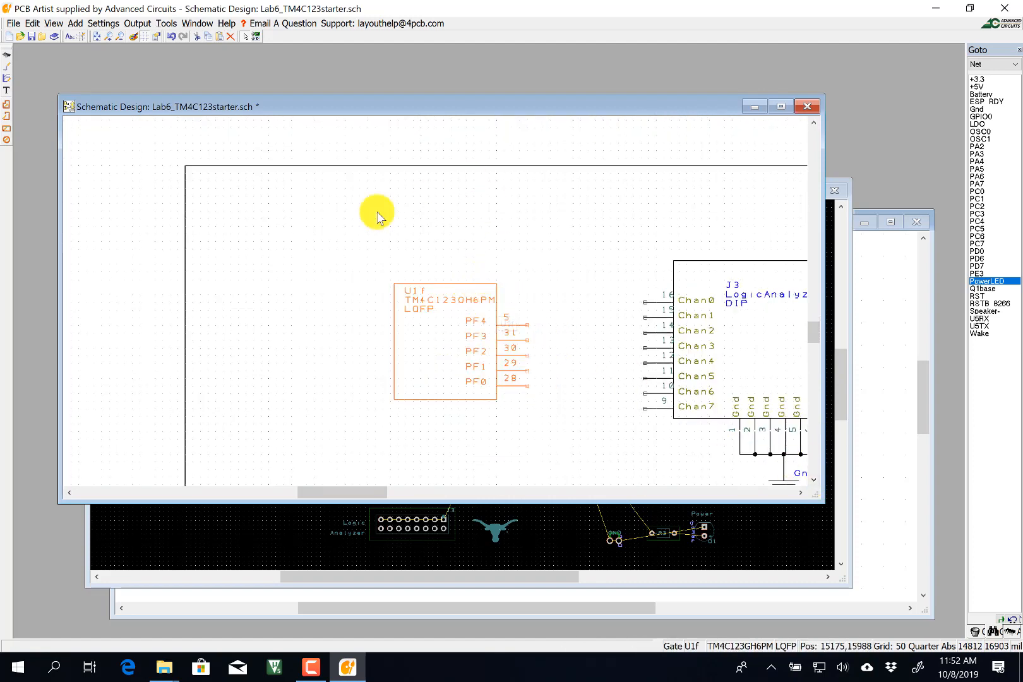
pyautogui.click(7, 75)
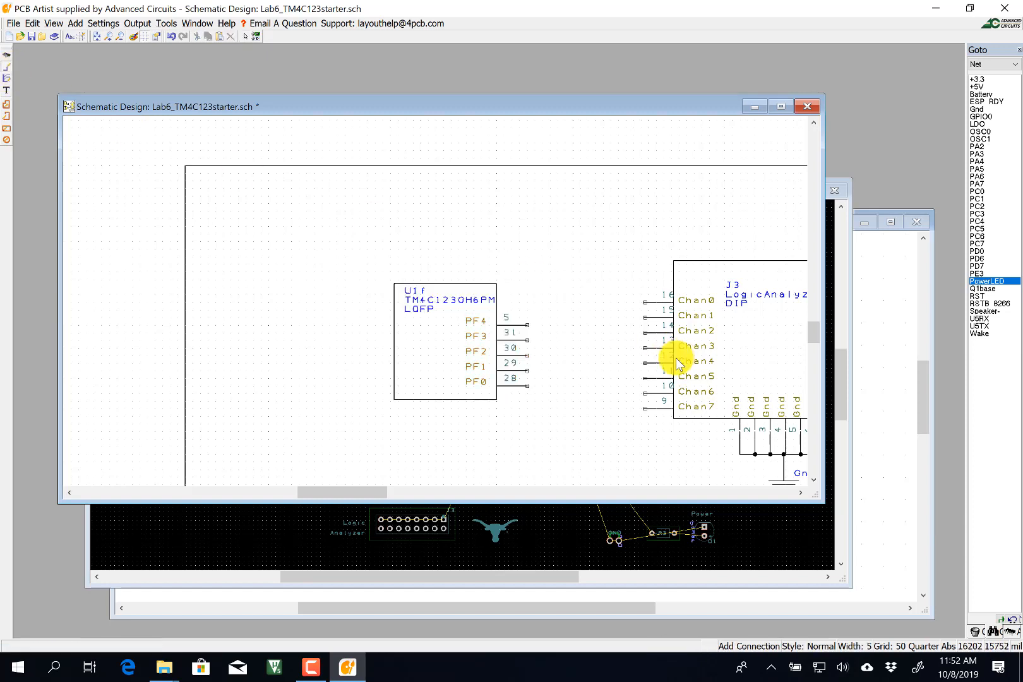
pyautogui.click(529, 385)
pyautogui.click(591, 305)
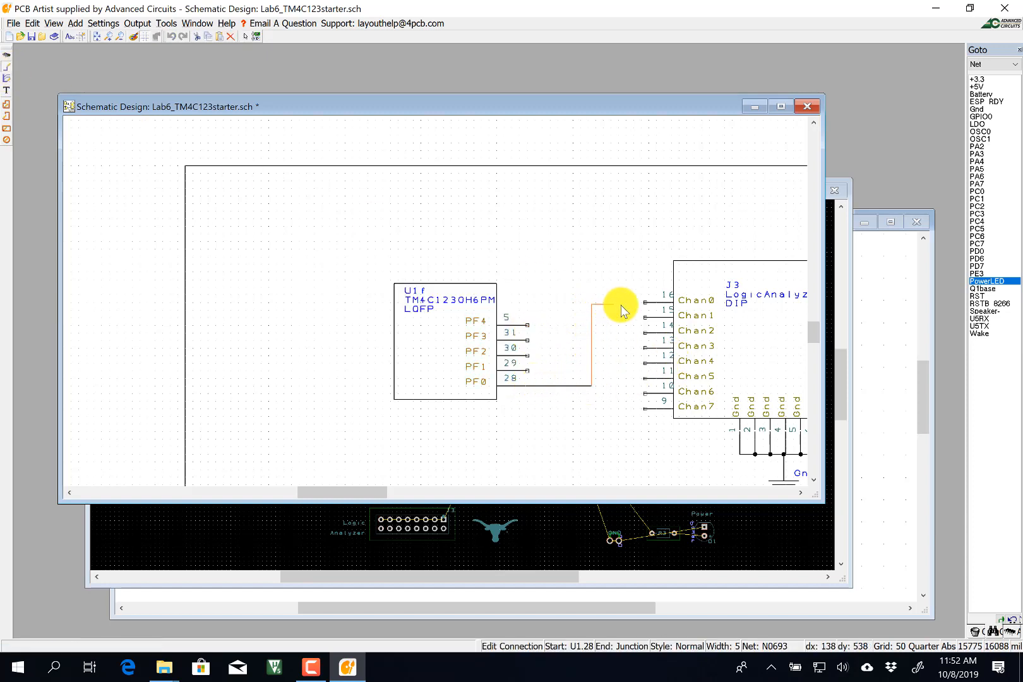
pyautogui.click(634, 304)
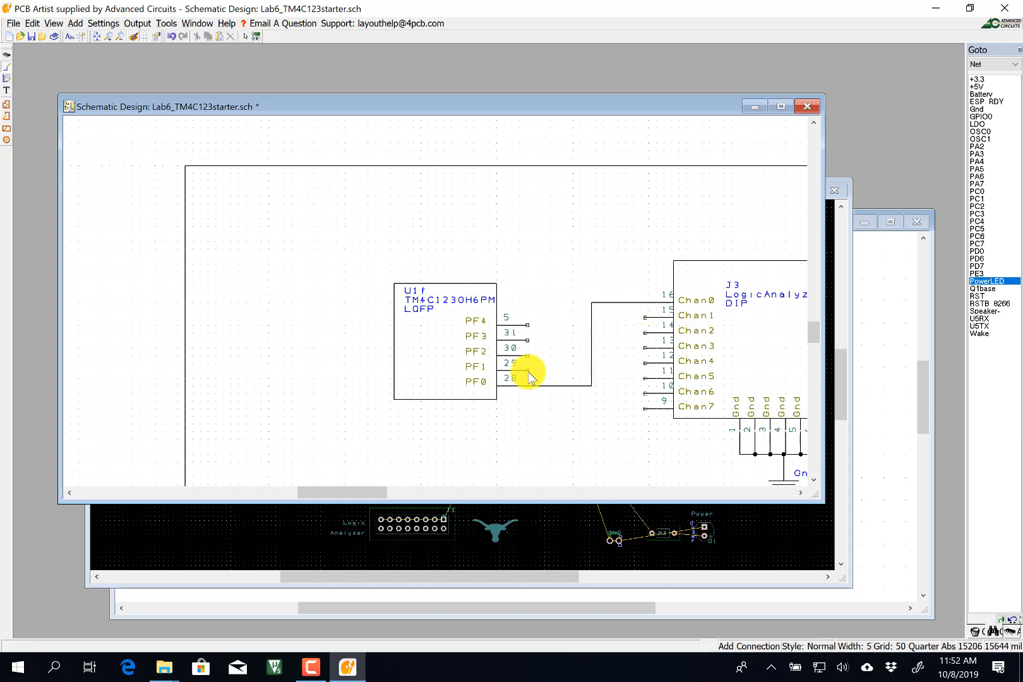
pyautogui.click(527, 370)
pyautogui.click(604, 315)
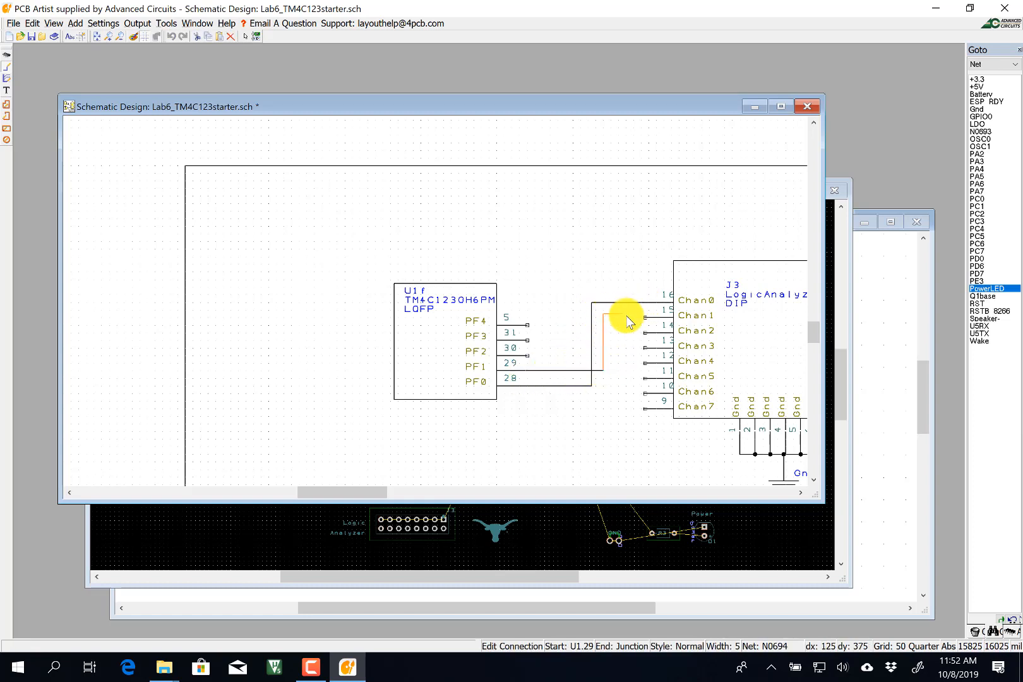
pyautogui.click(644, 318)
pyautogui.click(528, 356)
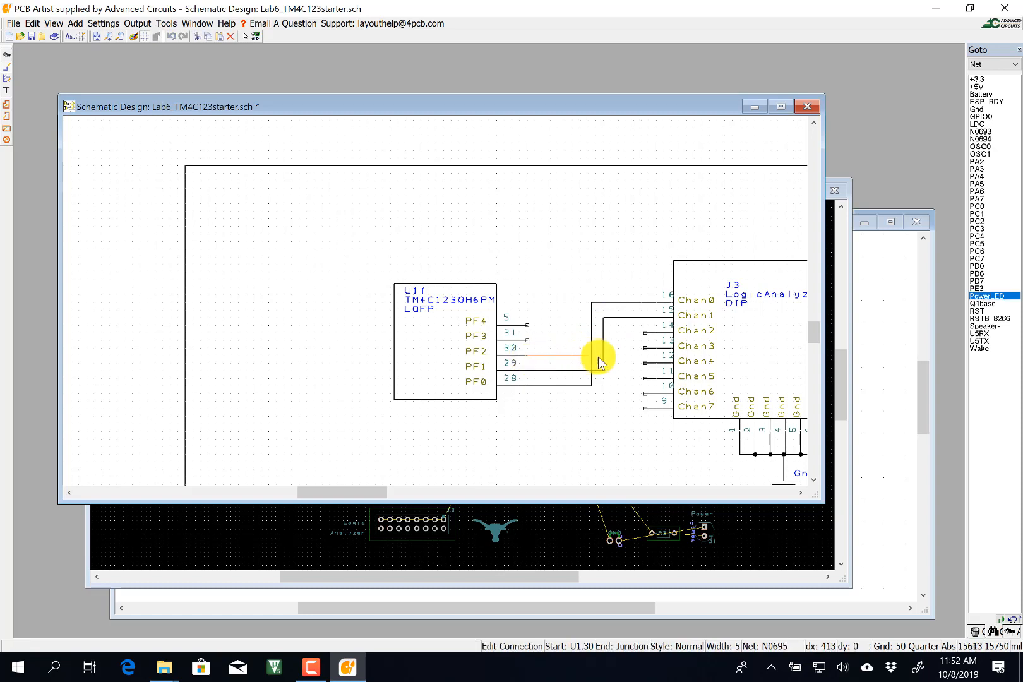
pyautogui.click(645, 332)
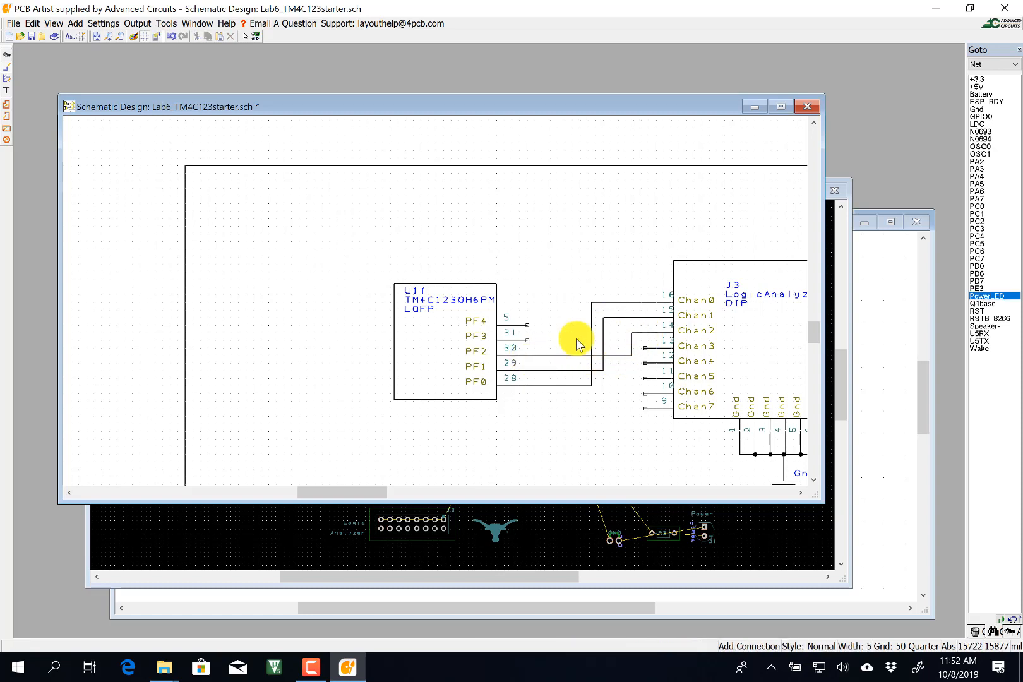
pyautogui.click(528, 340)
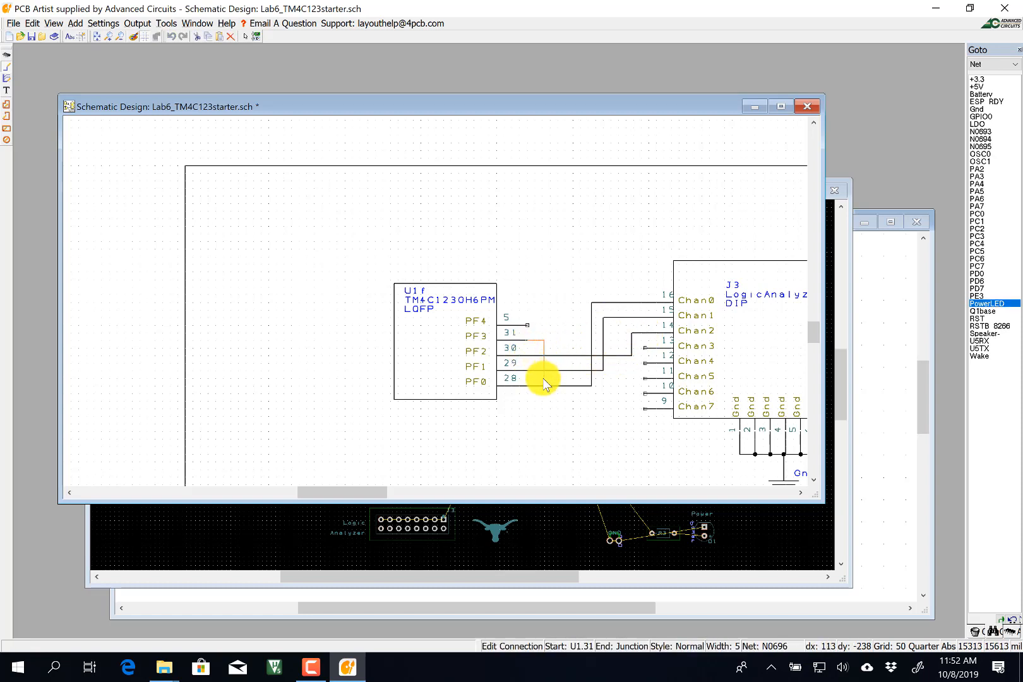
pyautogui.click(644, 349)
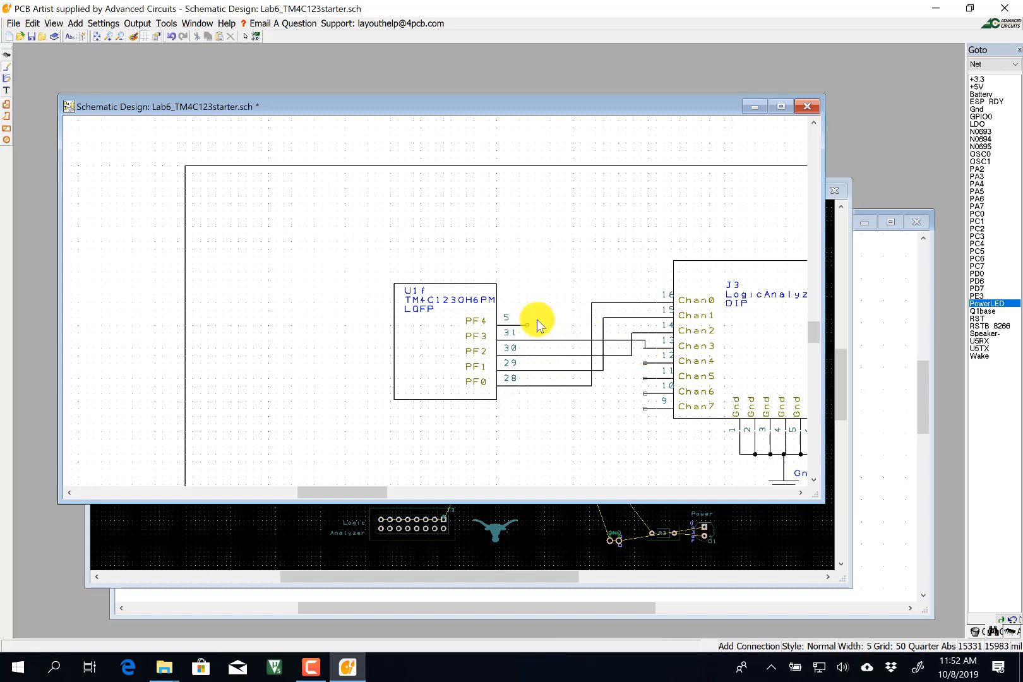
# Add a testpoint component and place it above U1f's PF4 pin.
pyautogui.click(7, 57)
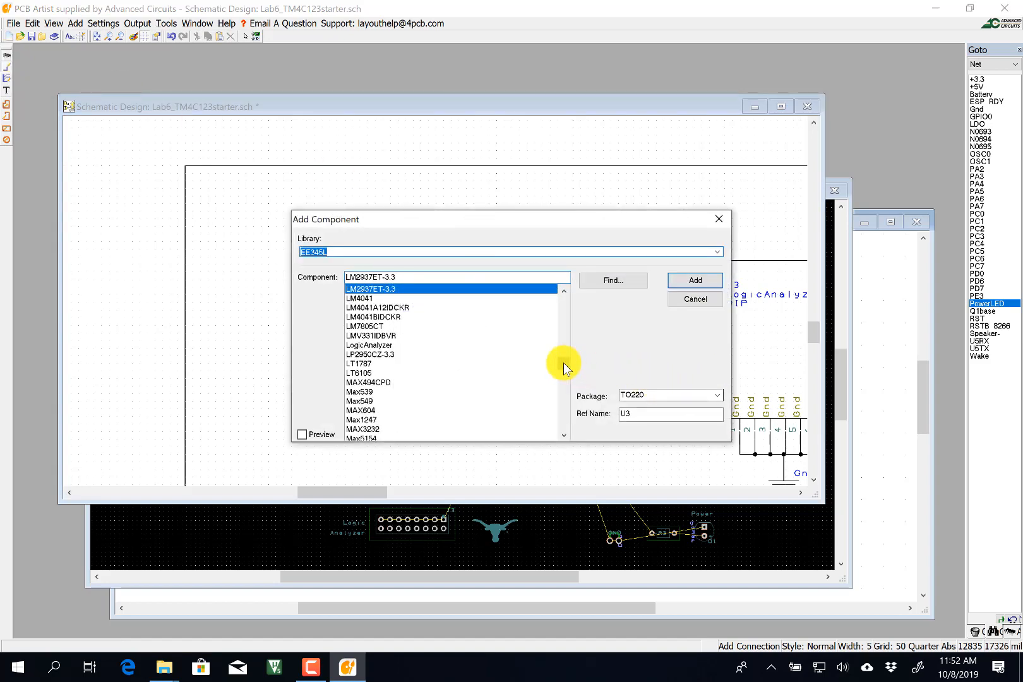
pyautogui.moveTo(563, 363); pyautogui.dragTo(562, 404)
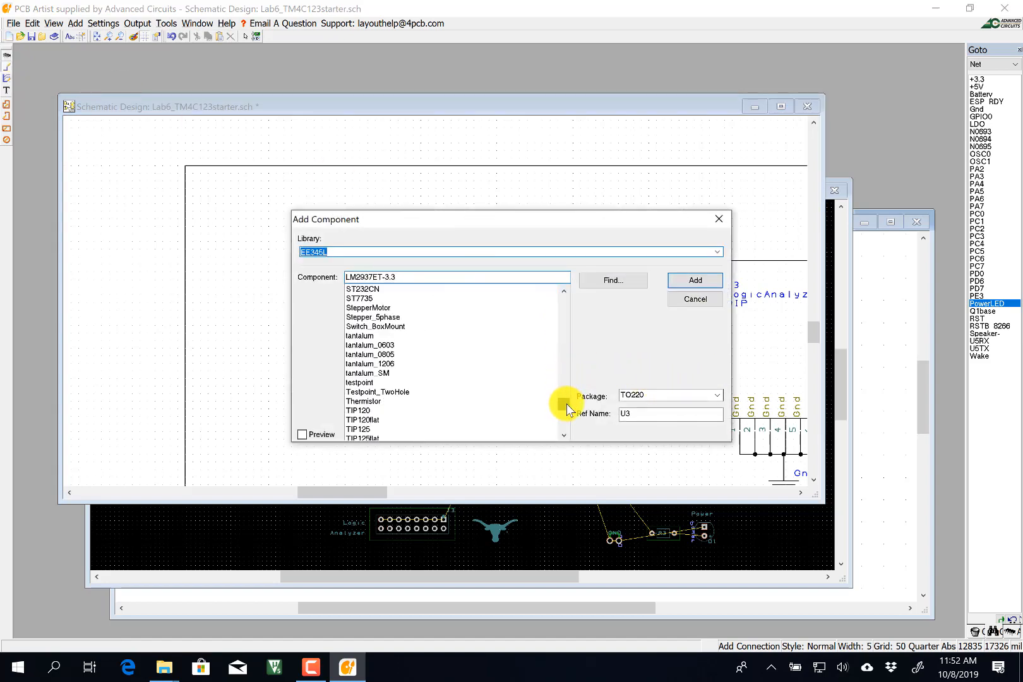
pyautogui.click(364, 383)
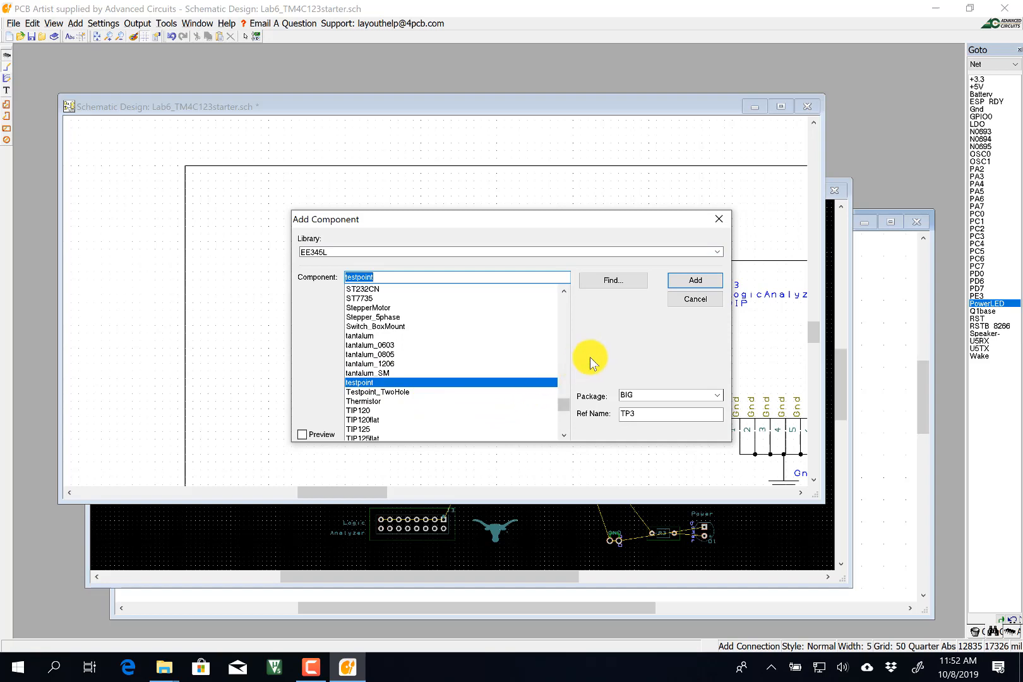
pyautogui.click(696, 283)
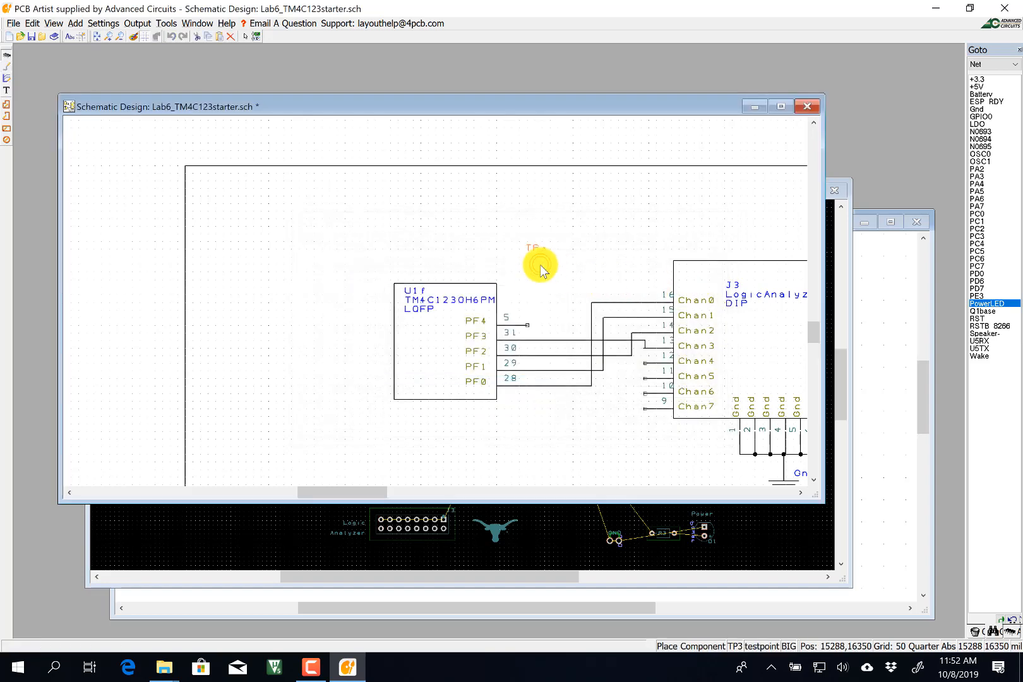
pyautogui.click(547, 263)
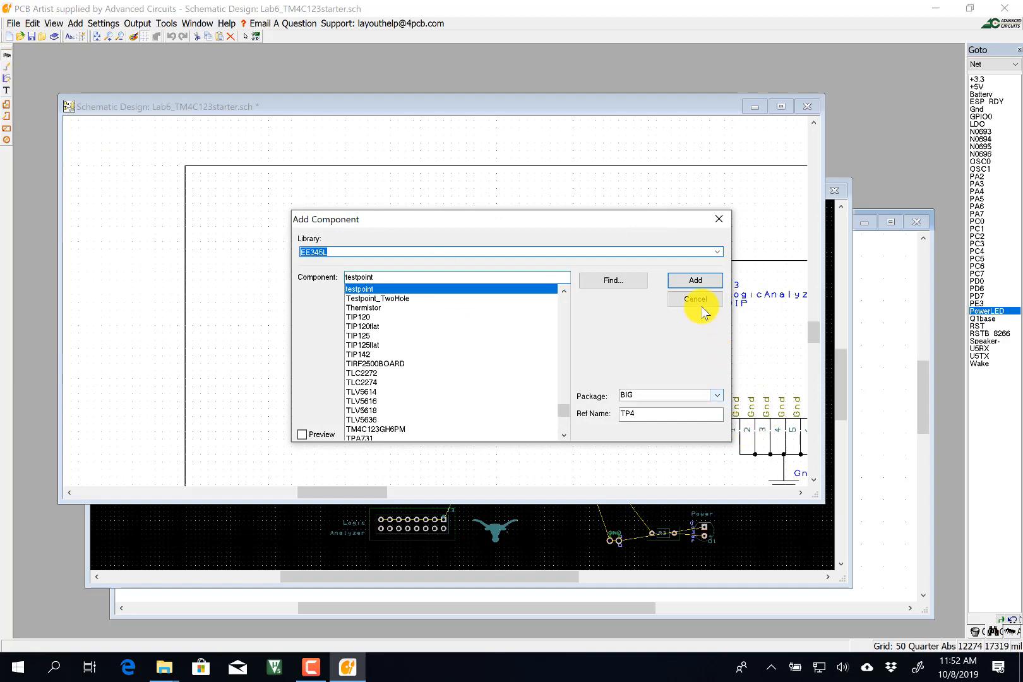
pyautogui.click(695, 299)
# Wire U1f pin 5 (PF4) to the new test point.
pyautogui.click(7, 65)
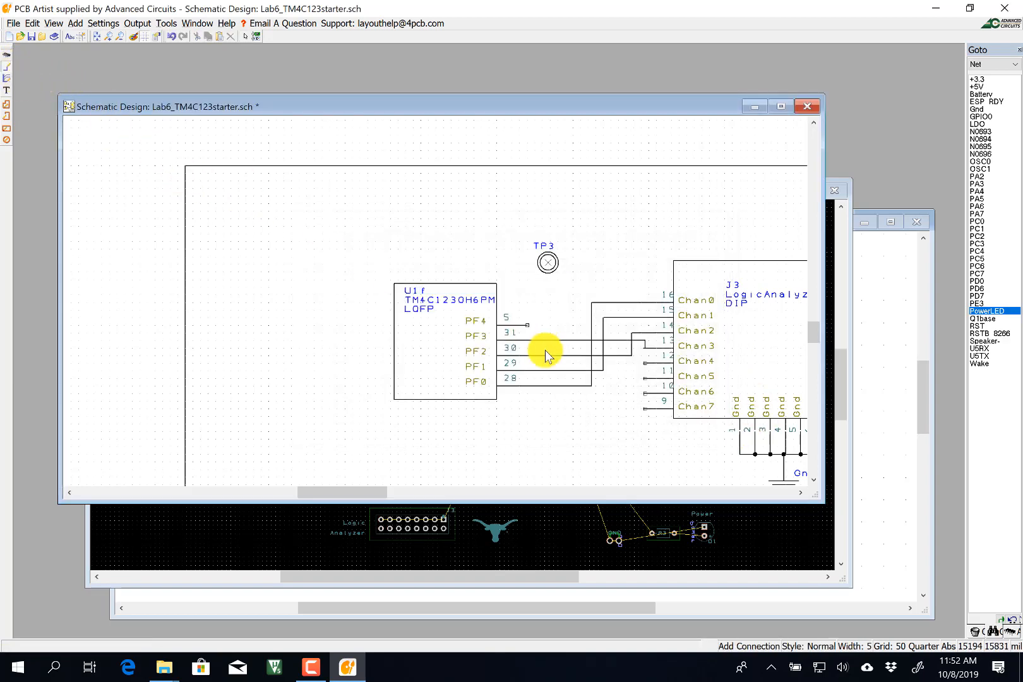
pyautogui.click(527, 324)
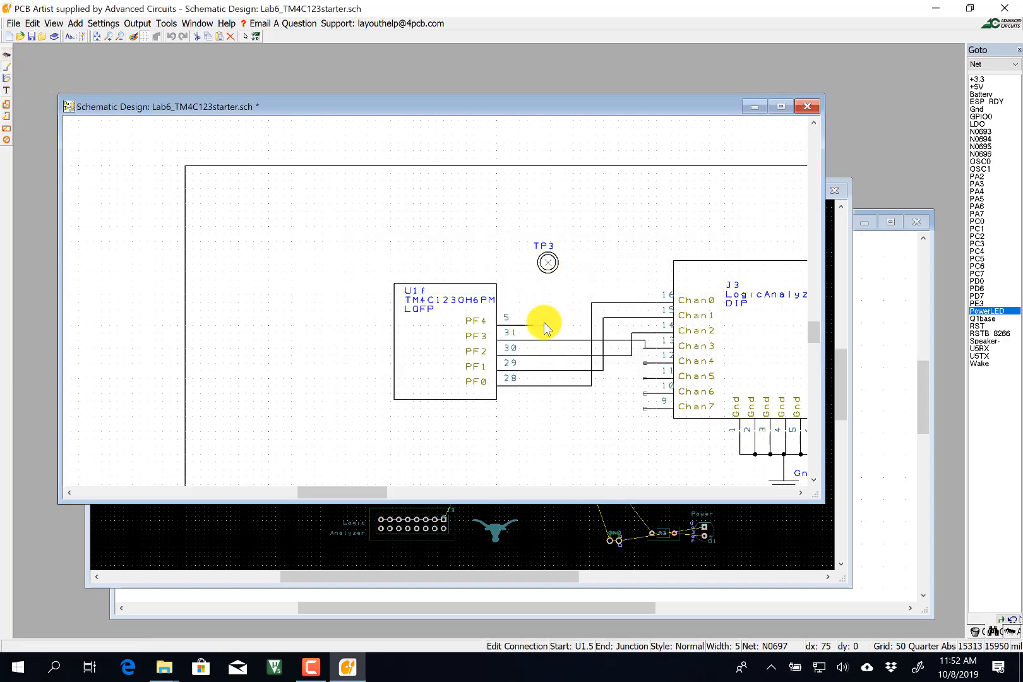
pyautogui.click(547, 263)
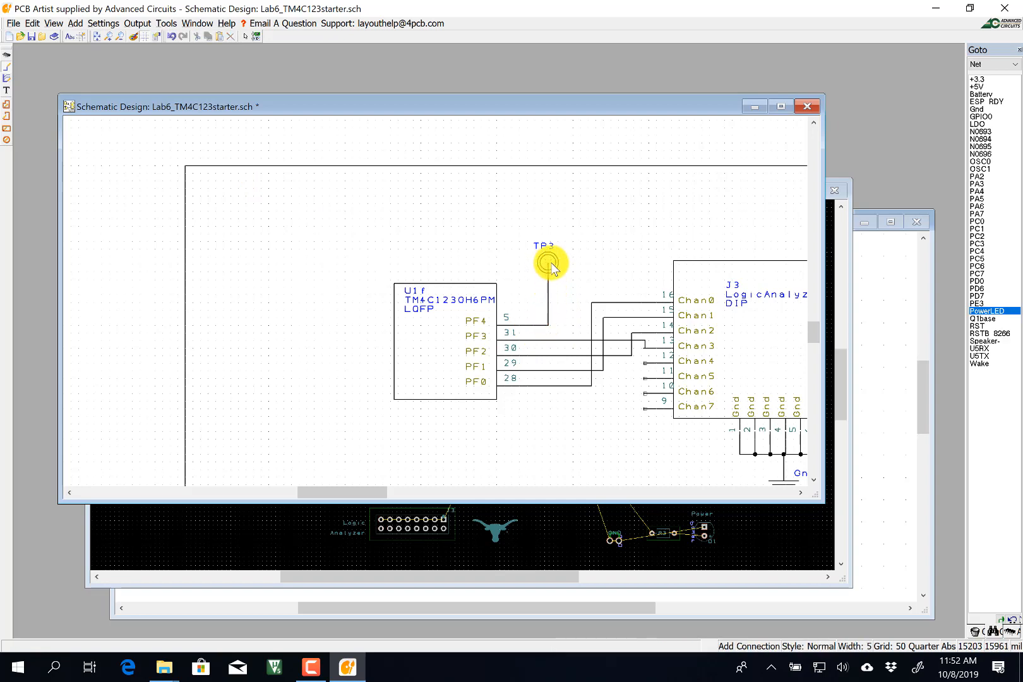
# Rename the test point from TP3 to PF4.
pyautogui.click(245, 36)
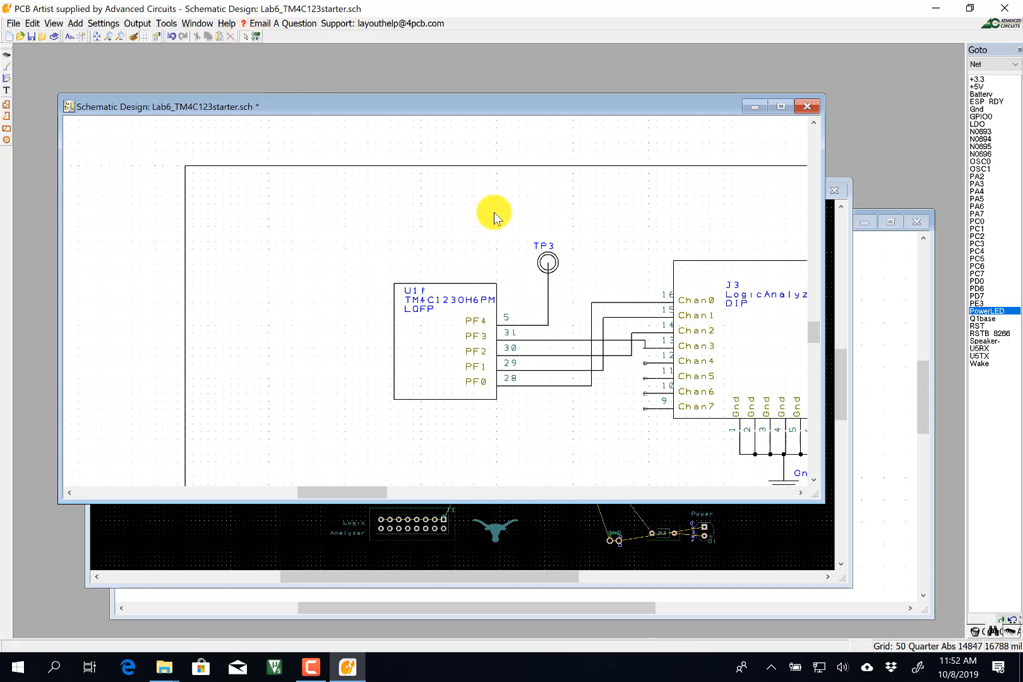
pyautogui.doubleClick(550, 259)
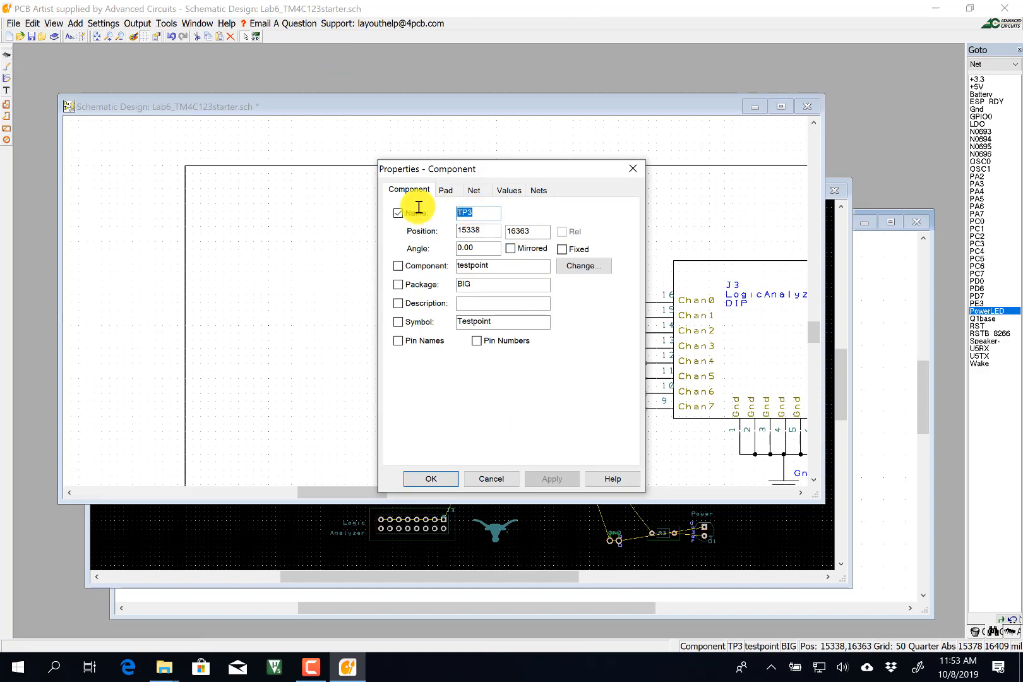
pyautogui.click(430, 479)
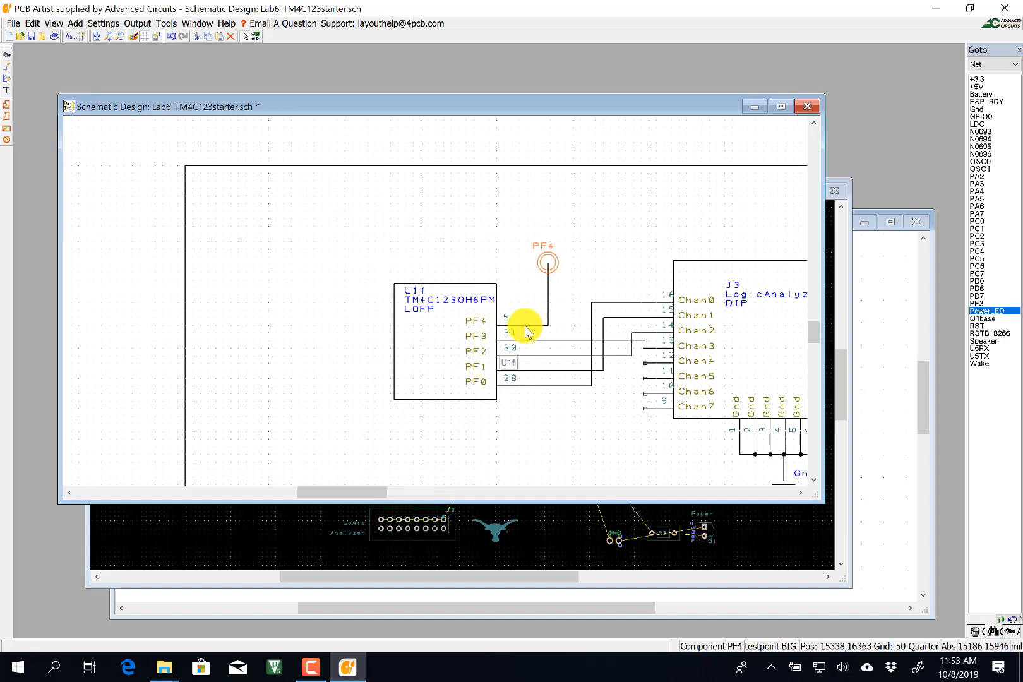
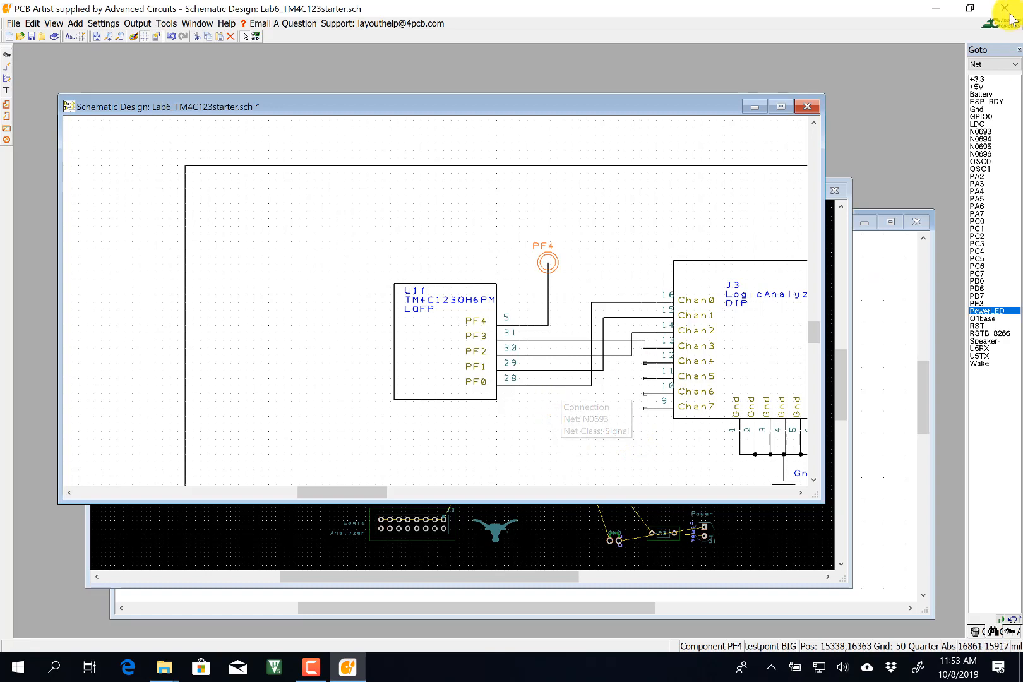
# Rename the nets on the U1 PF0 and PF1 wires to PF0 and PF1.
pyautogui.click(983, 132)
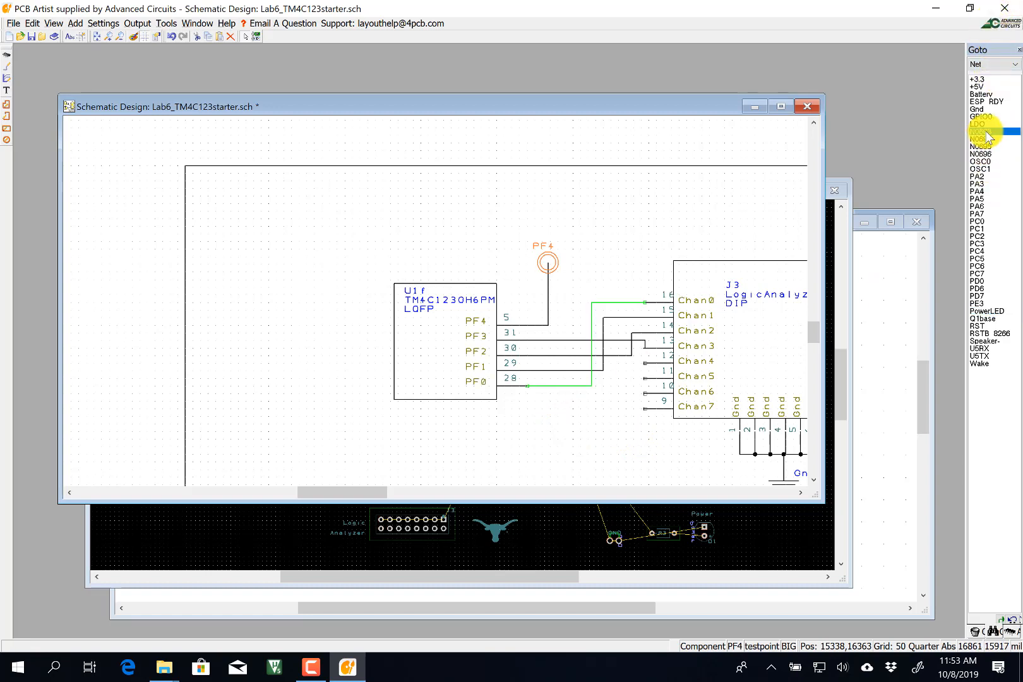
pyautogui.rightClick(576, 390)
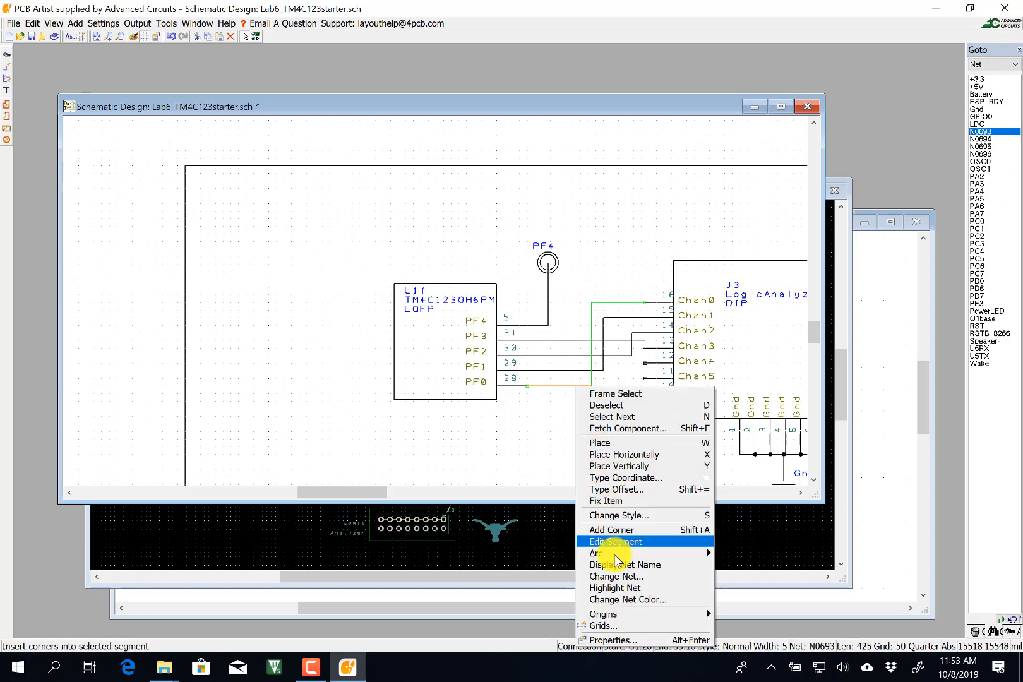
pyautogui.click(615, 576)
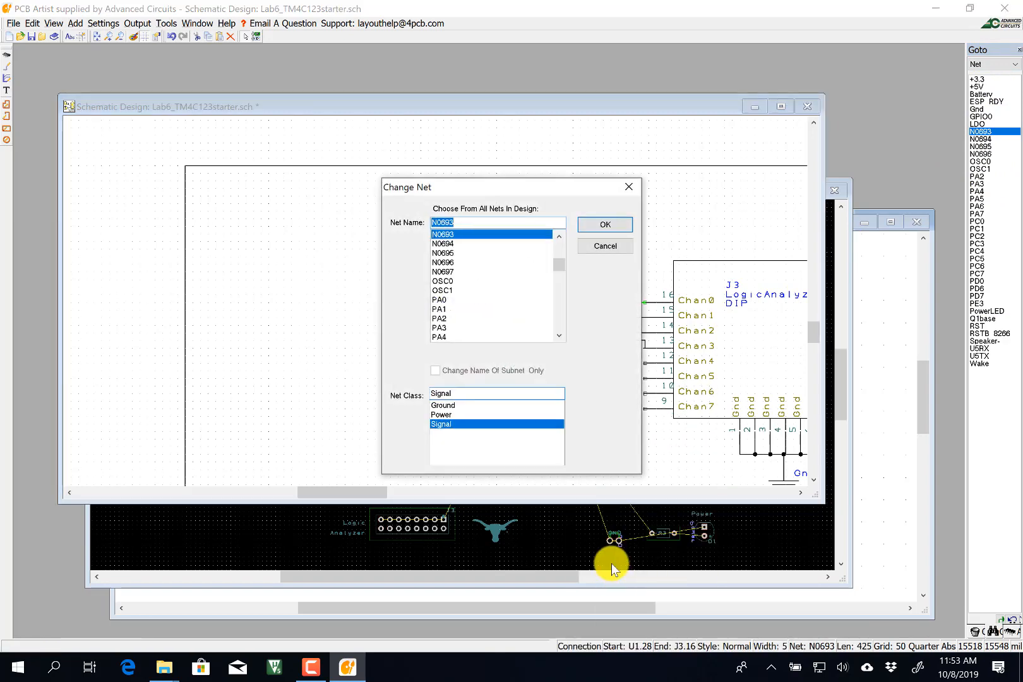
pyautogui.write('PF0')
pyautogui.press('Return')
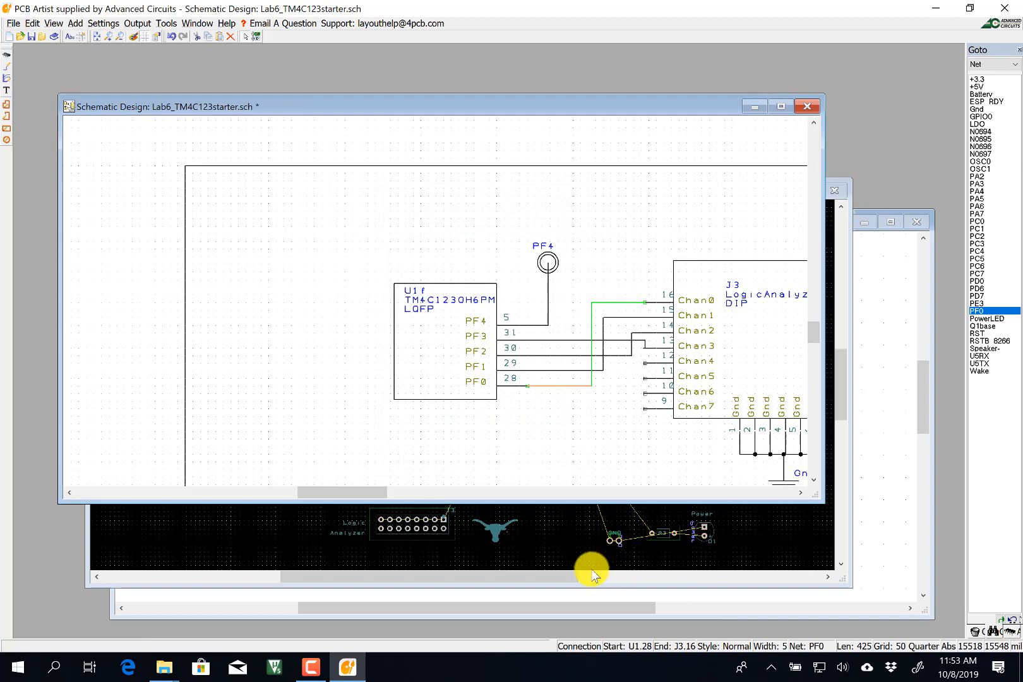
pyautogui.rightClick(548, 370)
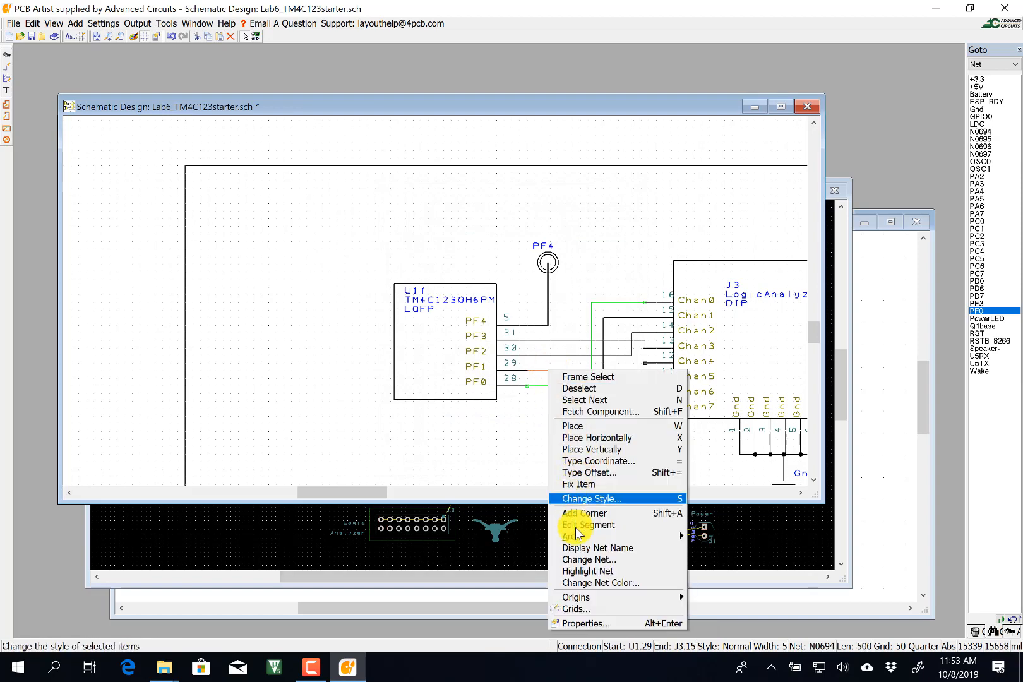
pyautogui.click(578, 558)
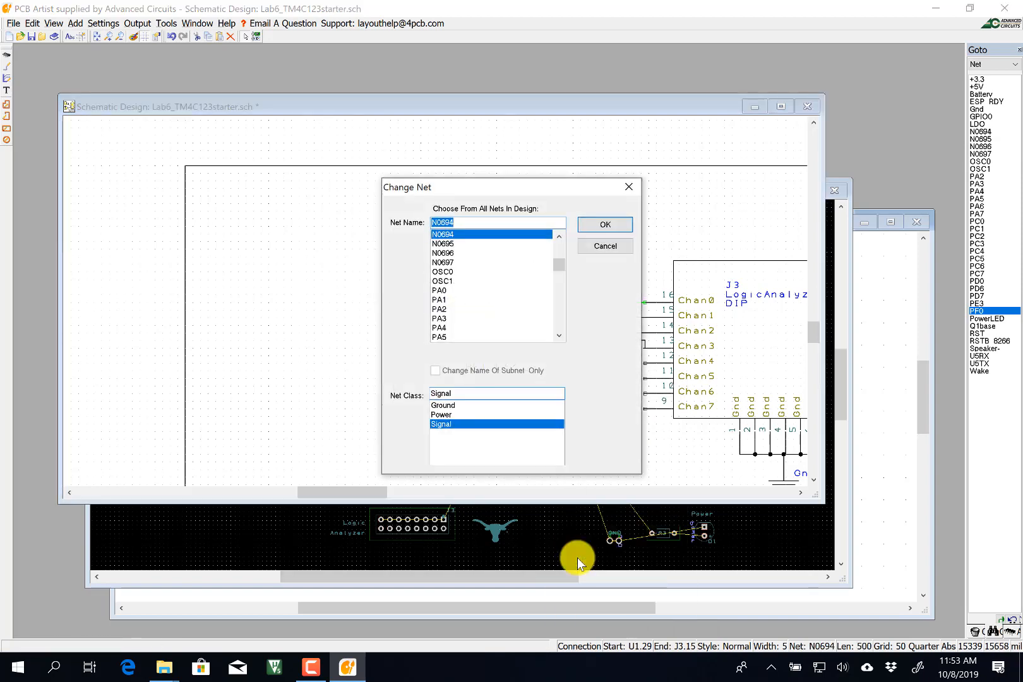
pyautogui.write('PF1')
pyautogui.press('Return')
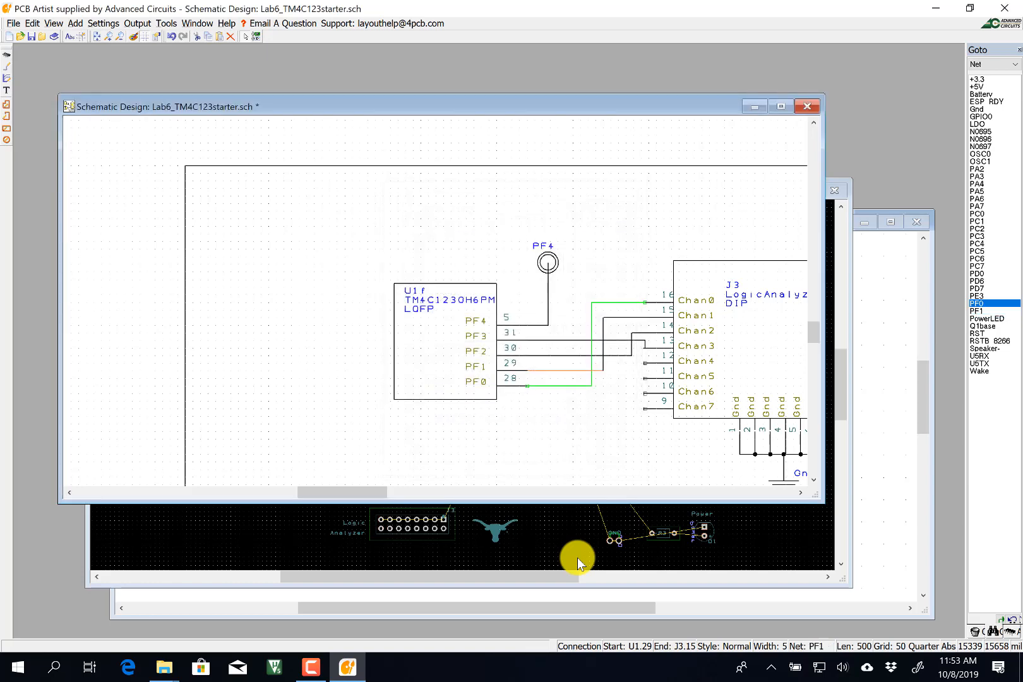
# Rename the nets on the PF2 and PF3 wires to PF2 and PF3.
pyautogui.rightClick(557, 355)
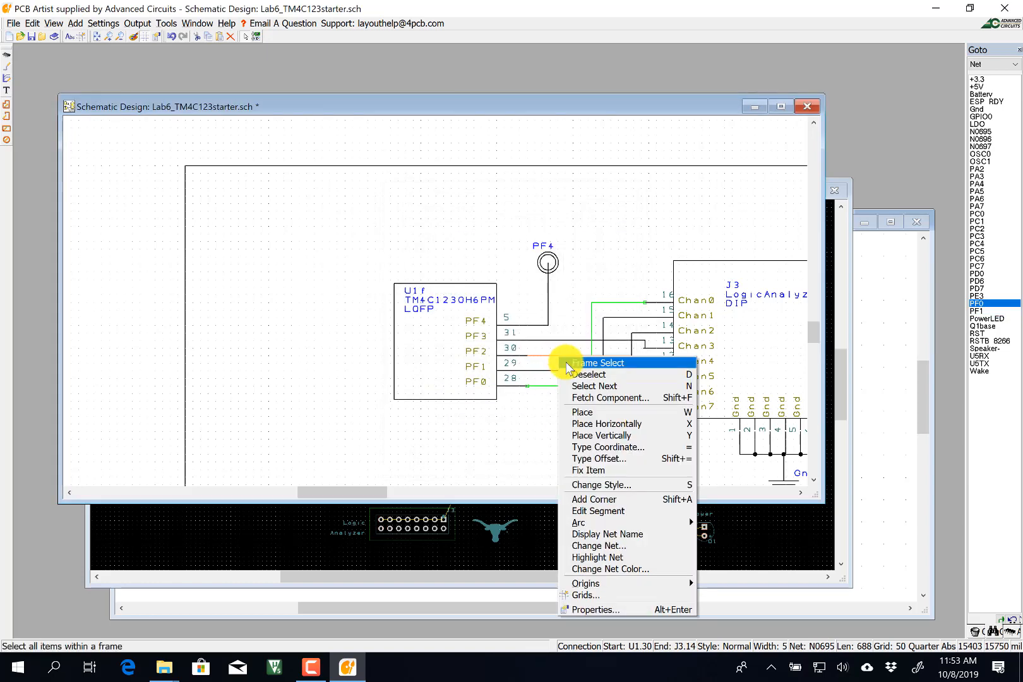
pyautogui.click(611, 544)
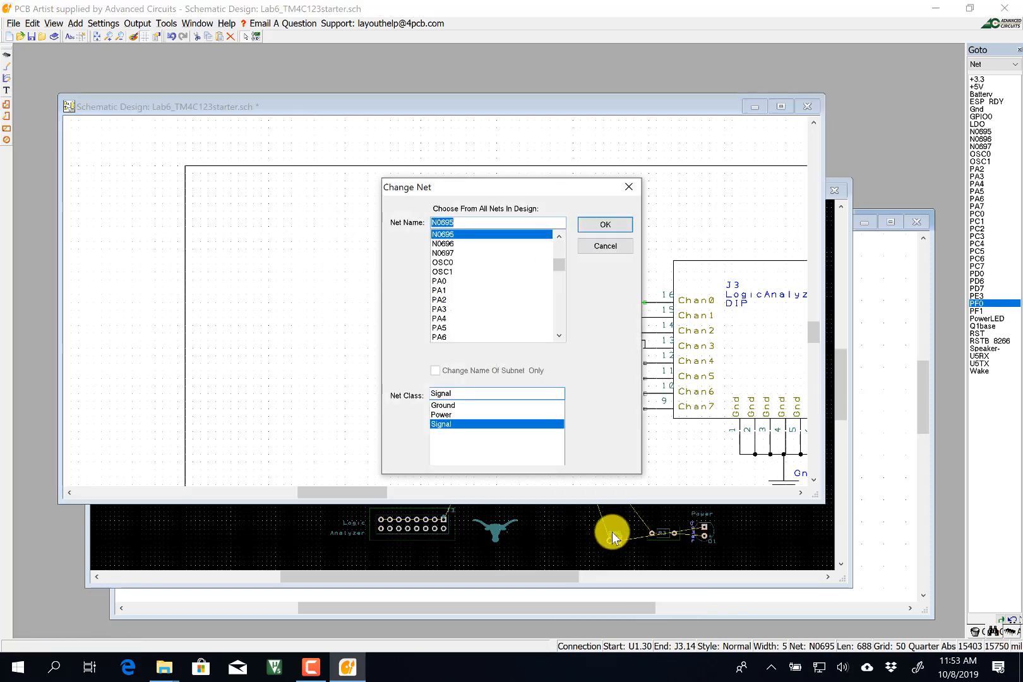
pyautogui.write('PF2')
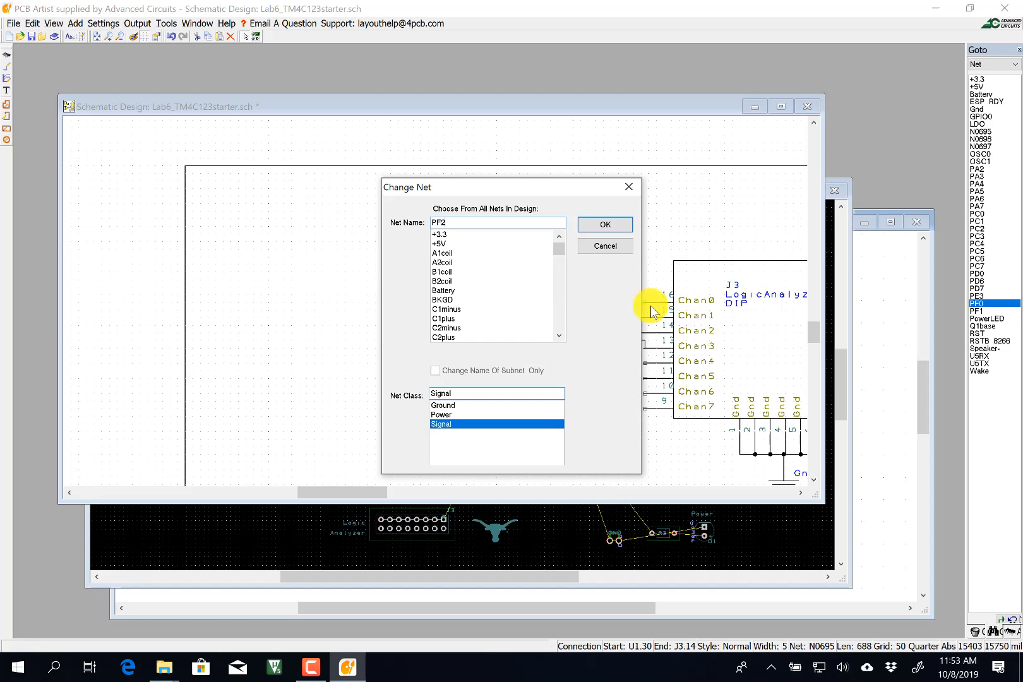
pyautogui.click(605, 224)
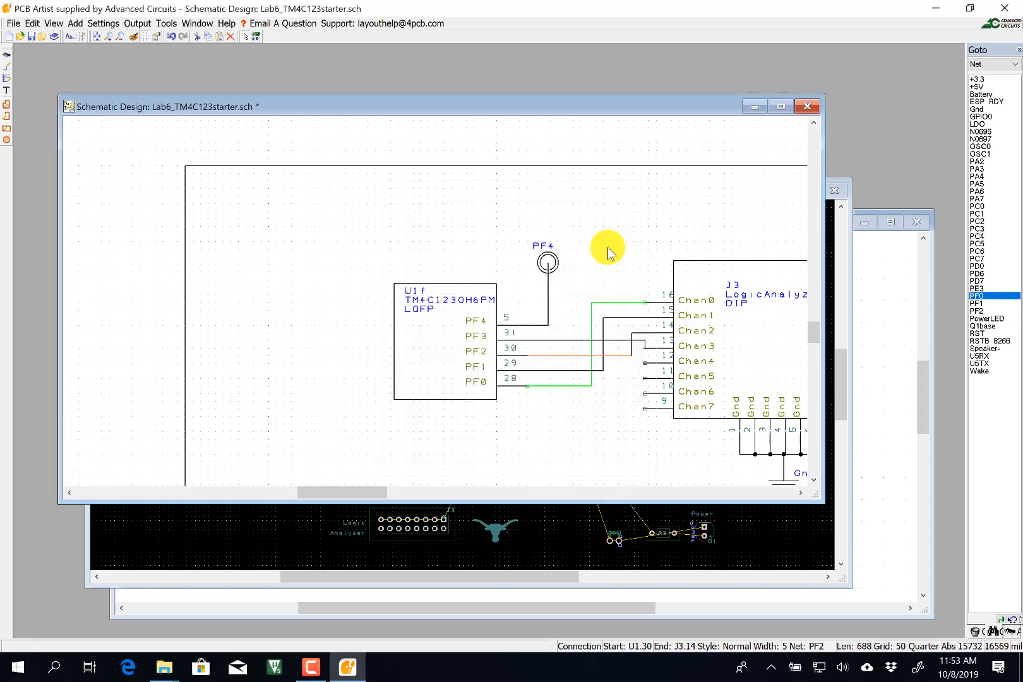
pyautogui.rightClick(565, 339)
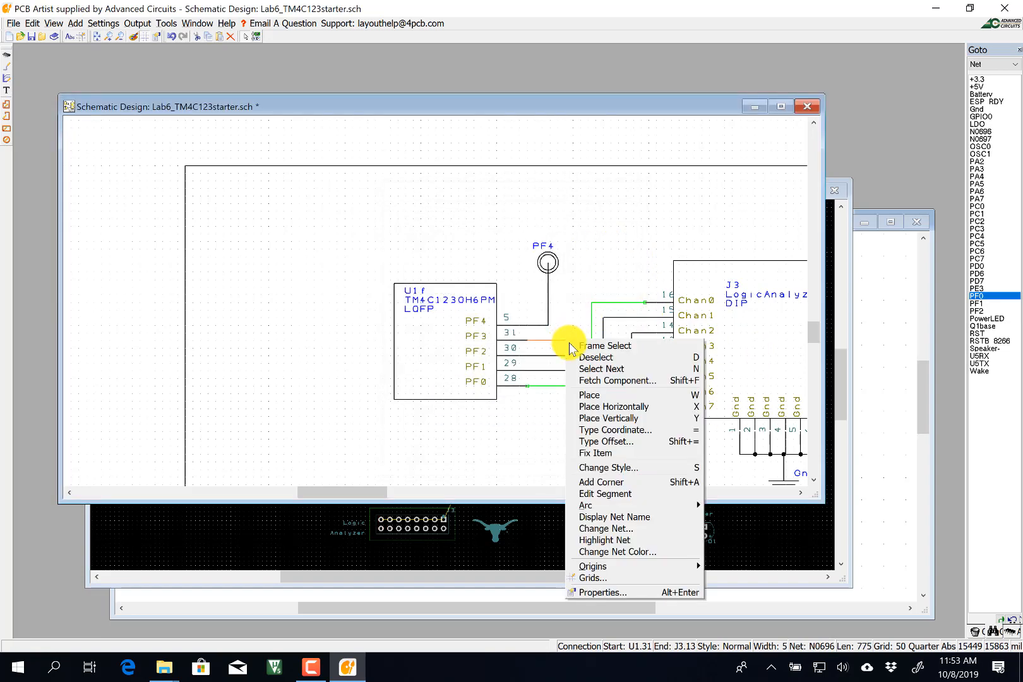
pyautogui.click(632, 529)
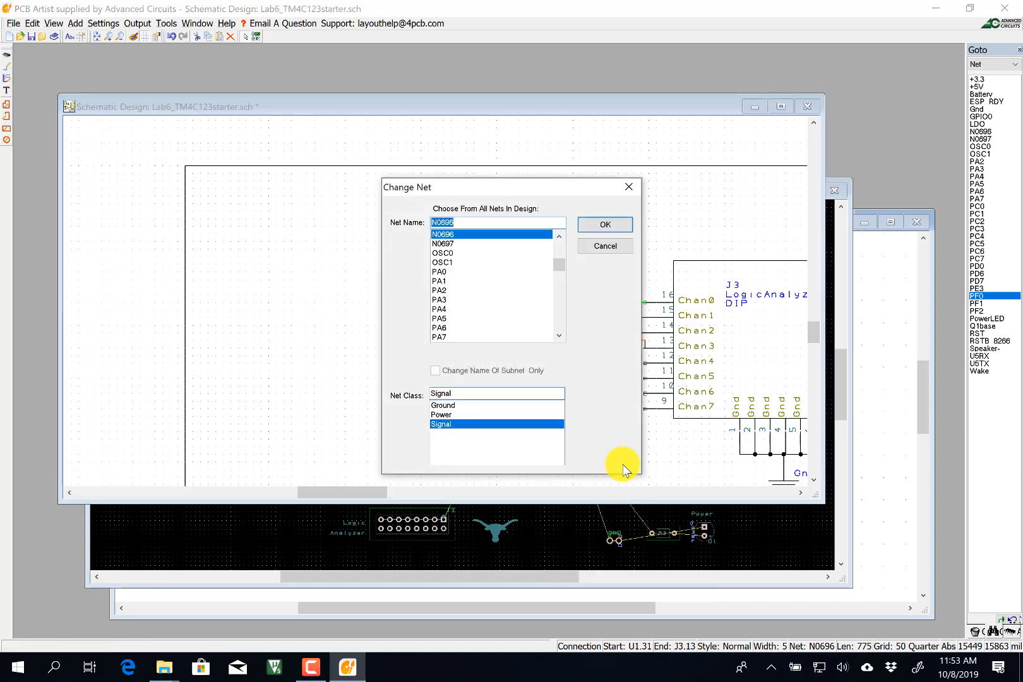
pyautogui.write('PF3')
pyautogui.press('Return')
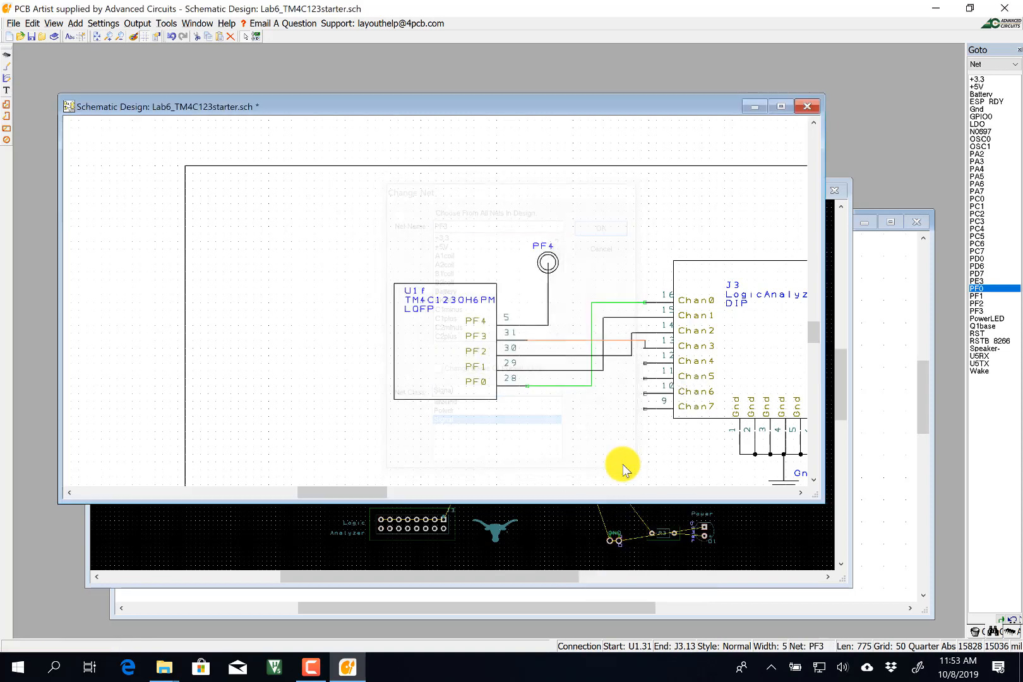
# Show the net name on the PF4 test-point wire and rename net N0697 to PF4.
pyautogui.click(979, 132)
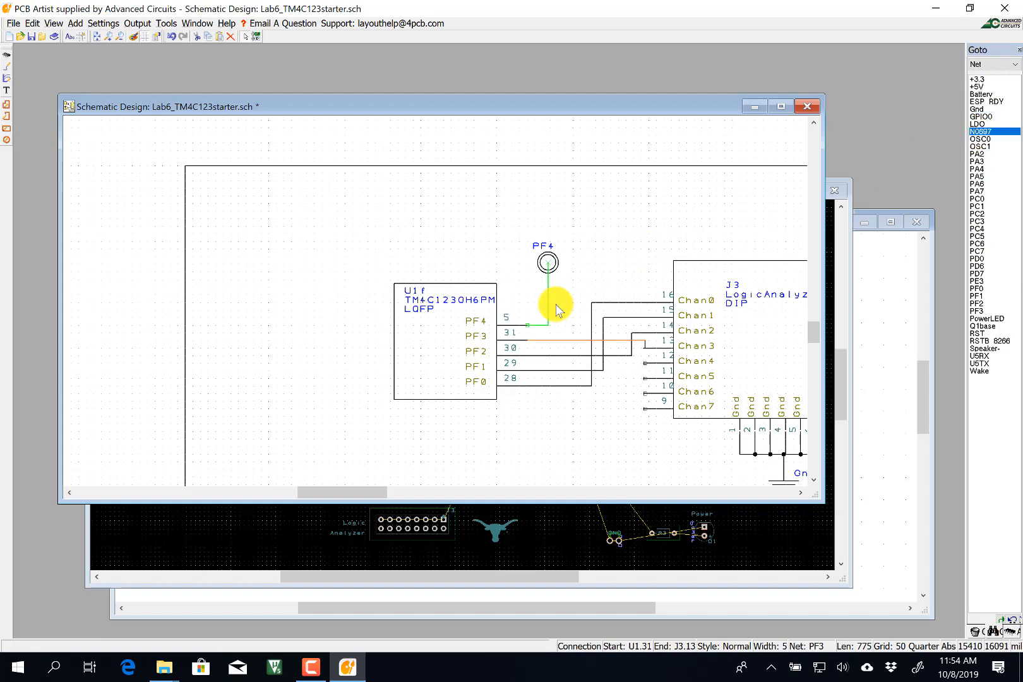
pyautogui.rightClick(550, 312)
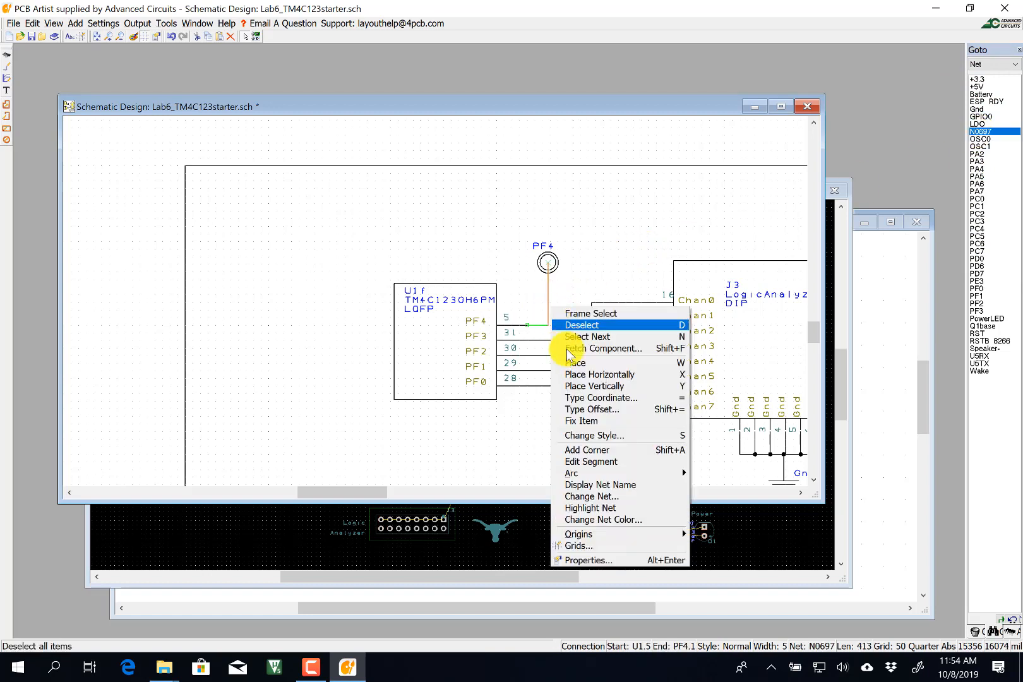
pyautogui.click(587, 481)
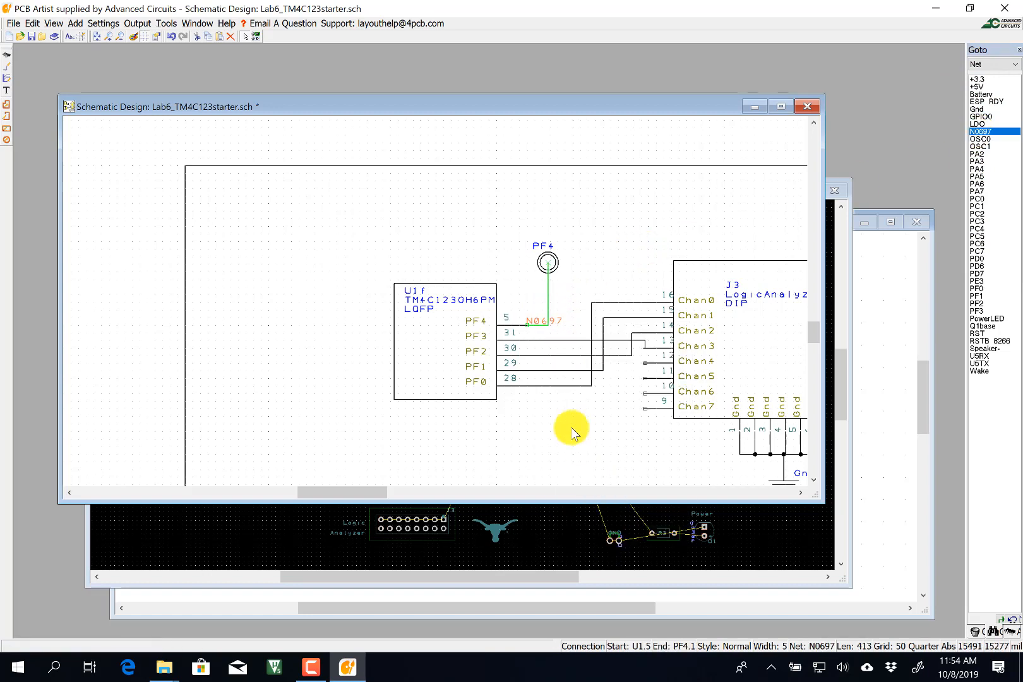
pyautogui.rightClick(549, 303)
pyautogui.click(609, 492)
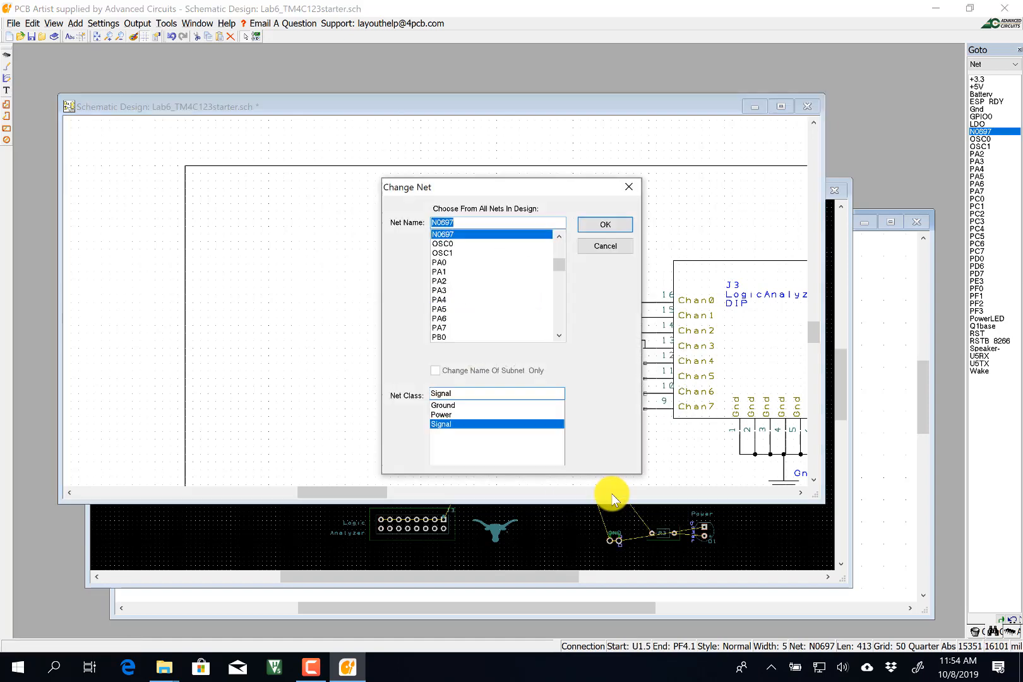
pyautogui.write('PF4')
pyautogui.press('Return')
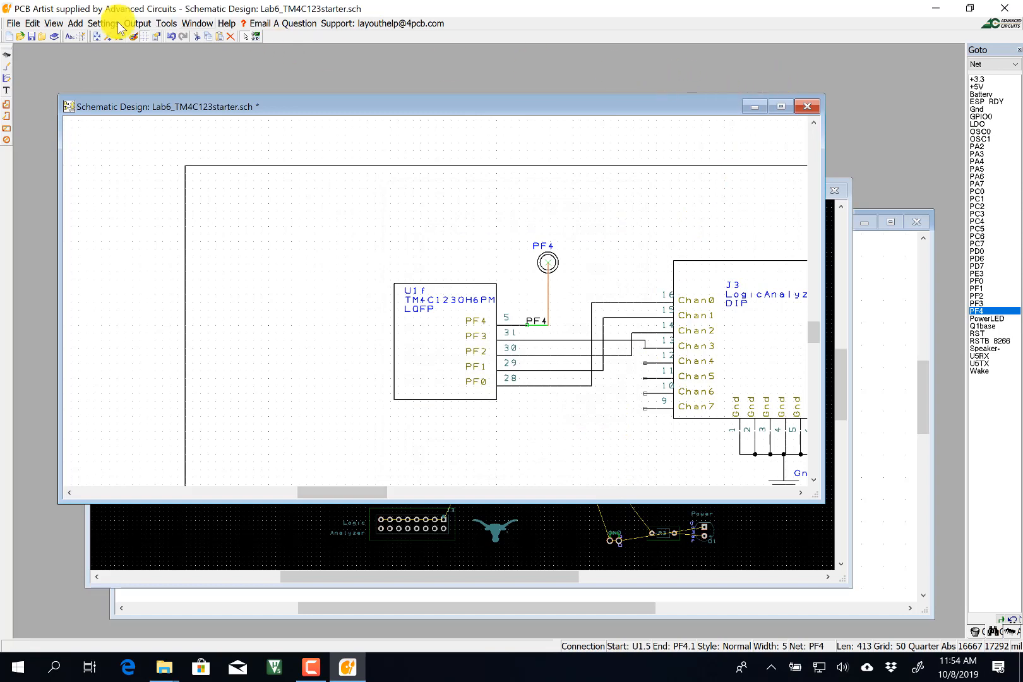
# Save the schematic.
pyautogui.click(12, 24)
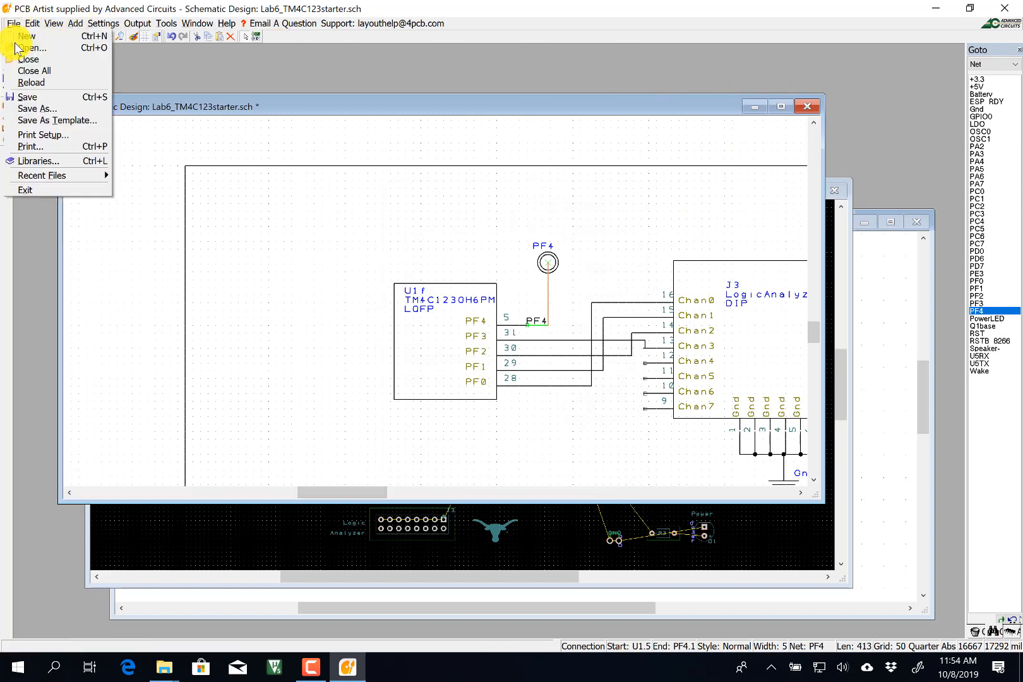
pyautogui.click(28, 98)
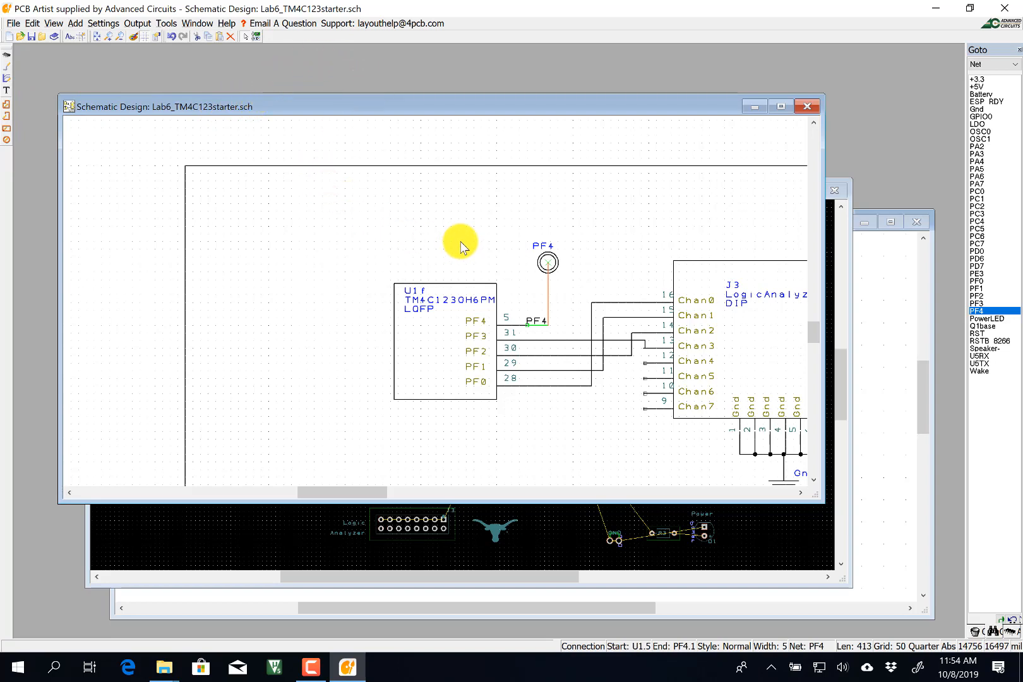
pyautogui.scroll(-1, 390, 237)
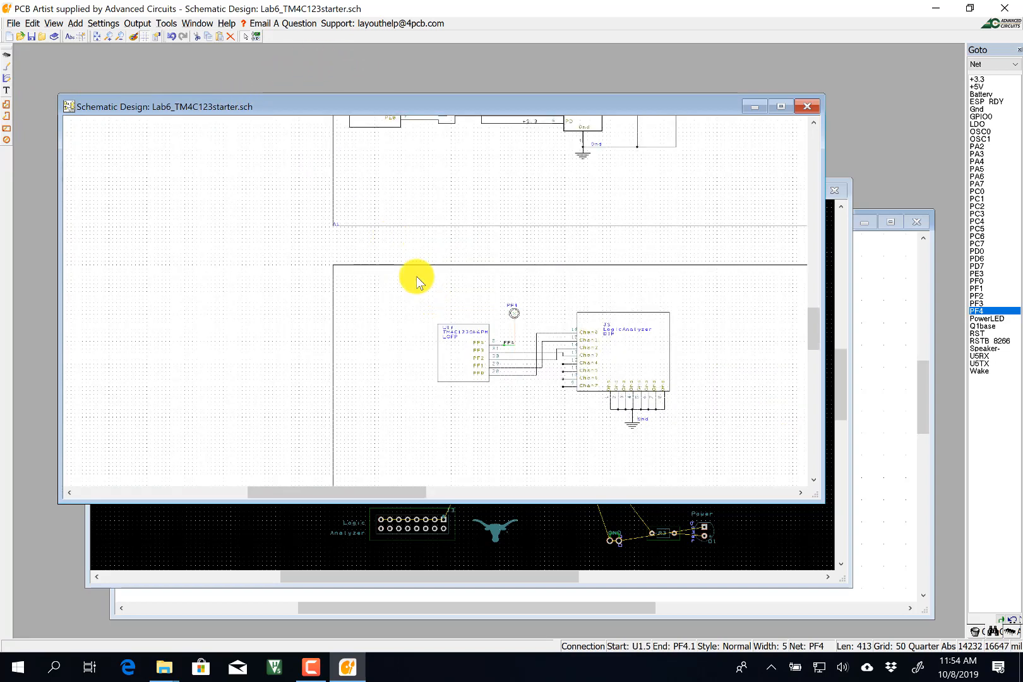
# Run Update Components for all components and cancel, since none need updating.
pyautogui.click(138, 24)
pyautogui.moveTo(166, 25)
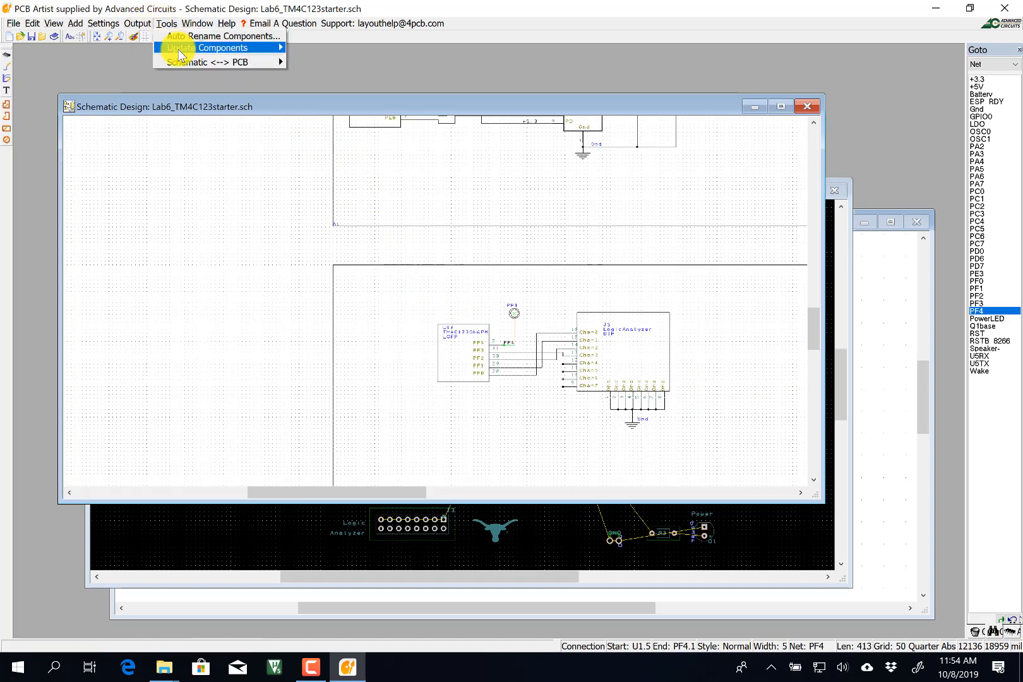
pyautogui.click(259, 46)
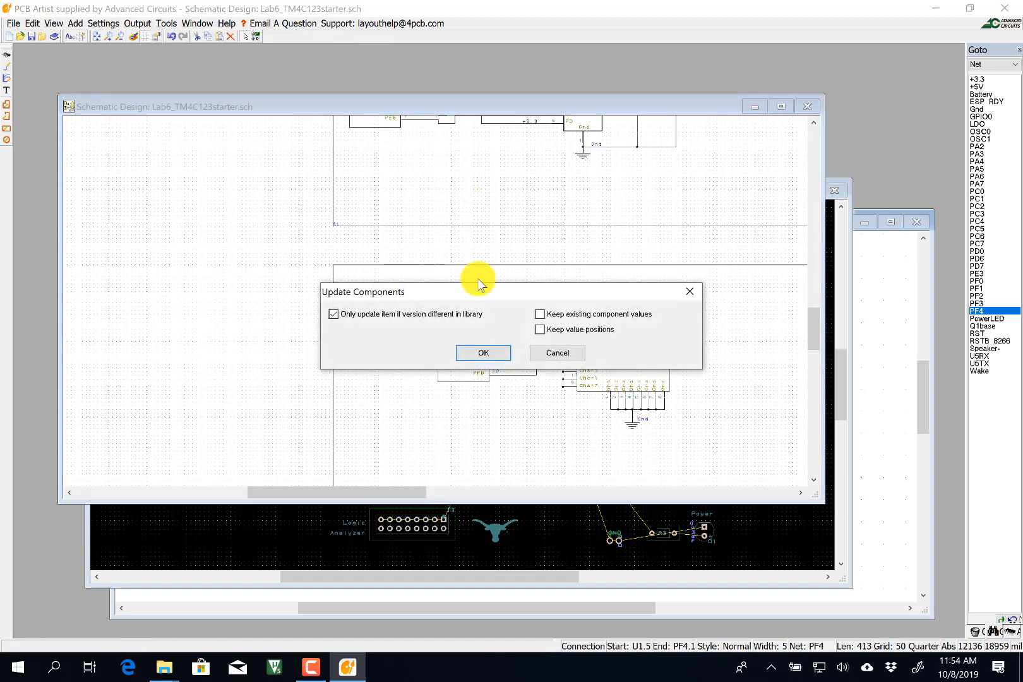
pyautogui.click(483, 353)
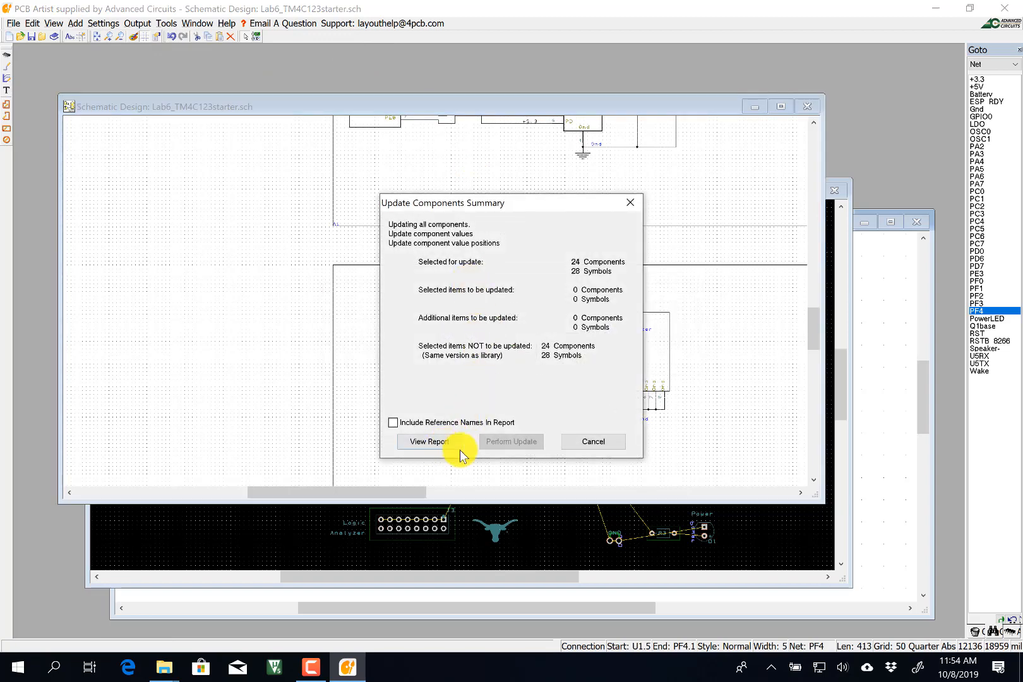
pyautogui.click(593, 443)
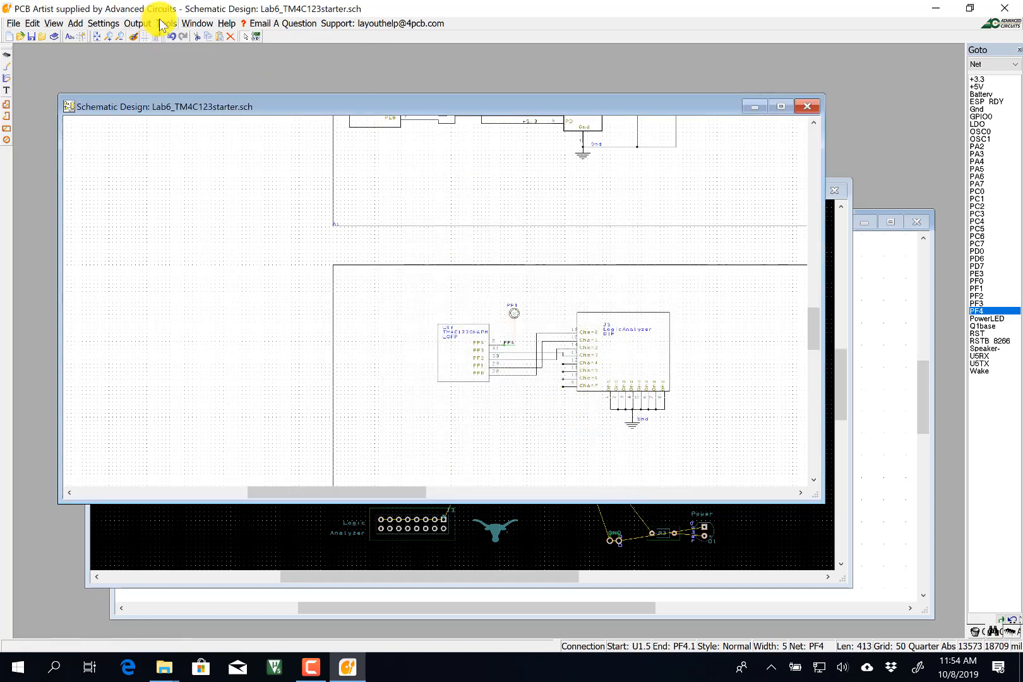
pyautogui.click(165, 23)
pyautogui.moveTo(181, 64)
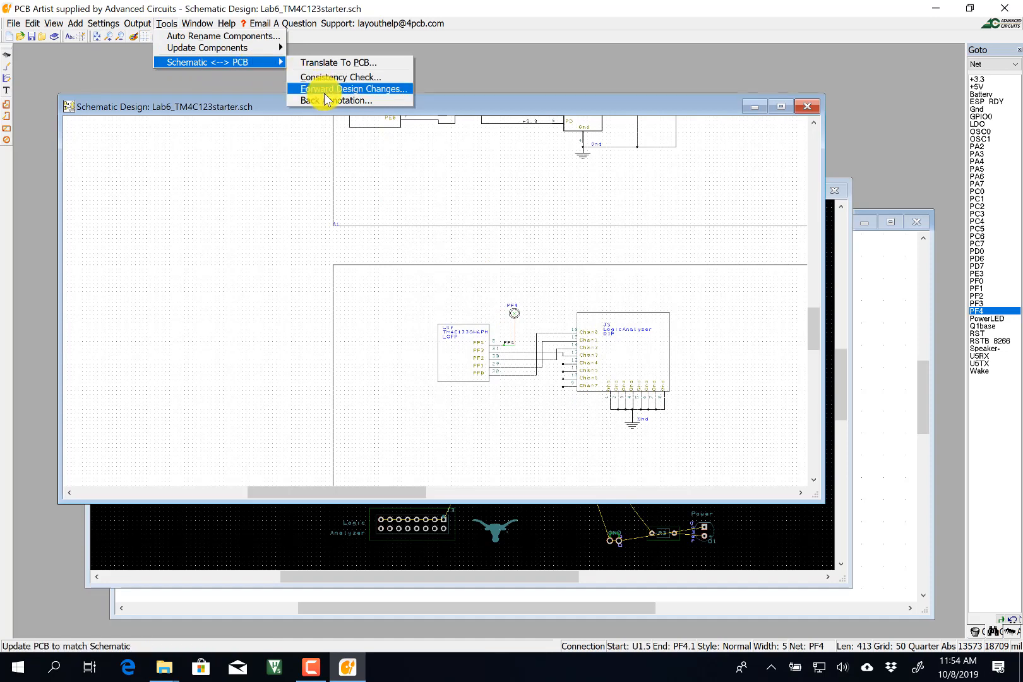
# Apply Forward Design Changes to the PCB, review the Notepad report, then close it.
pyautogui.click(324, 92)
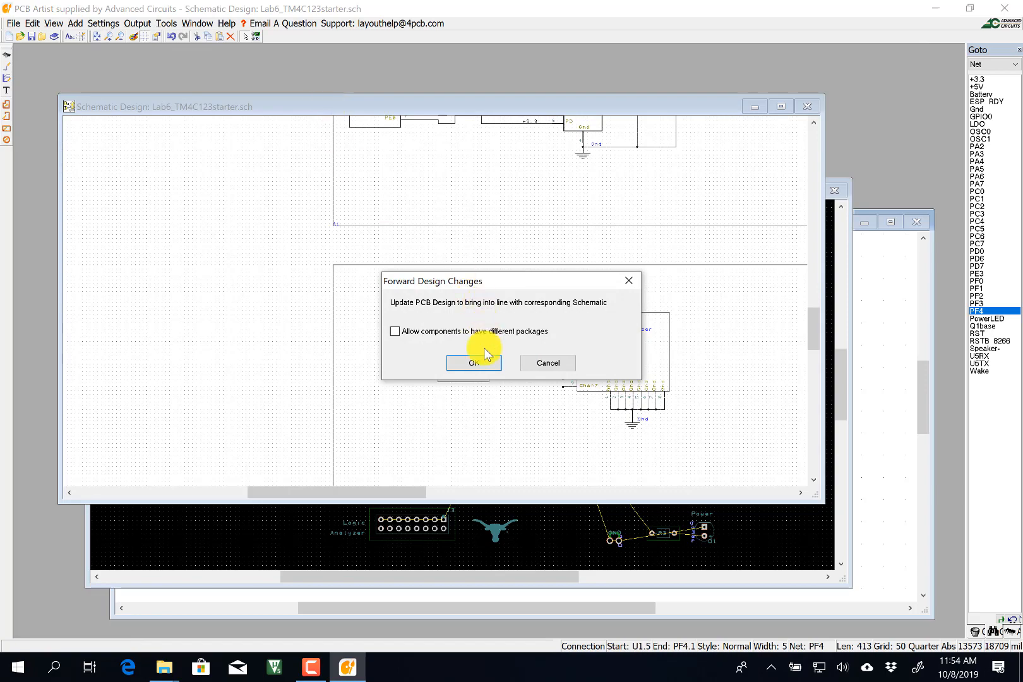
pyautogui.click(476, 364)
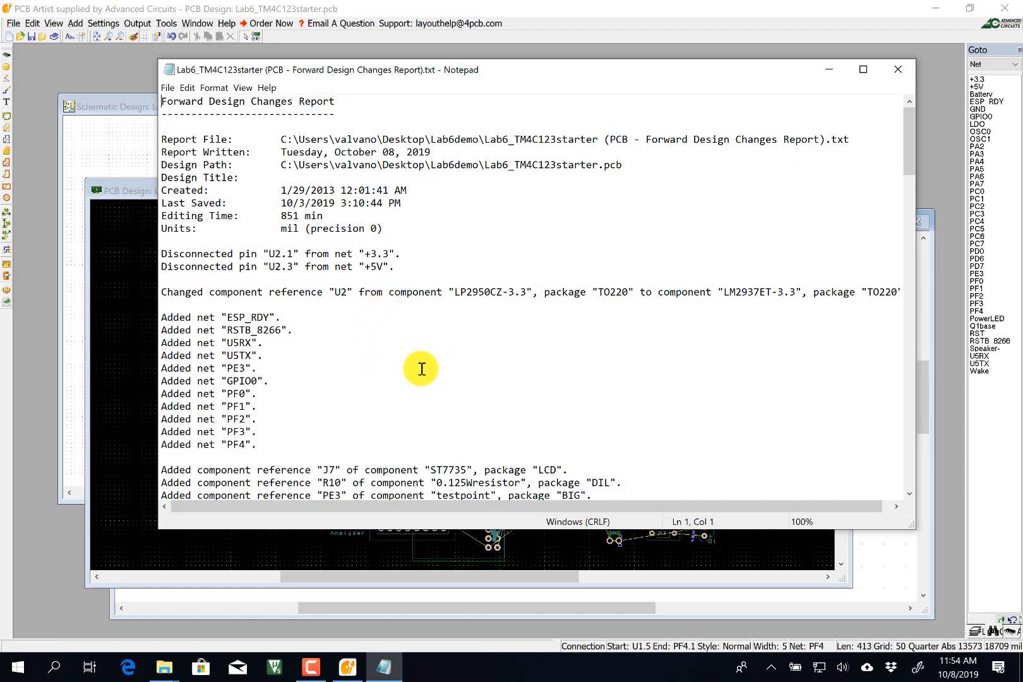
pyautogui.scroll(-6, 420, 366)
pyautogui.scroll(-17, 421, 368)
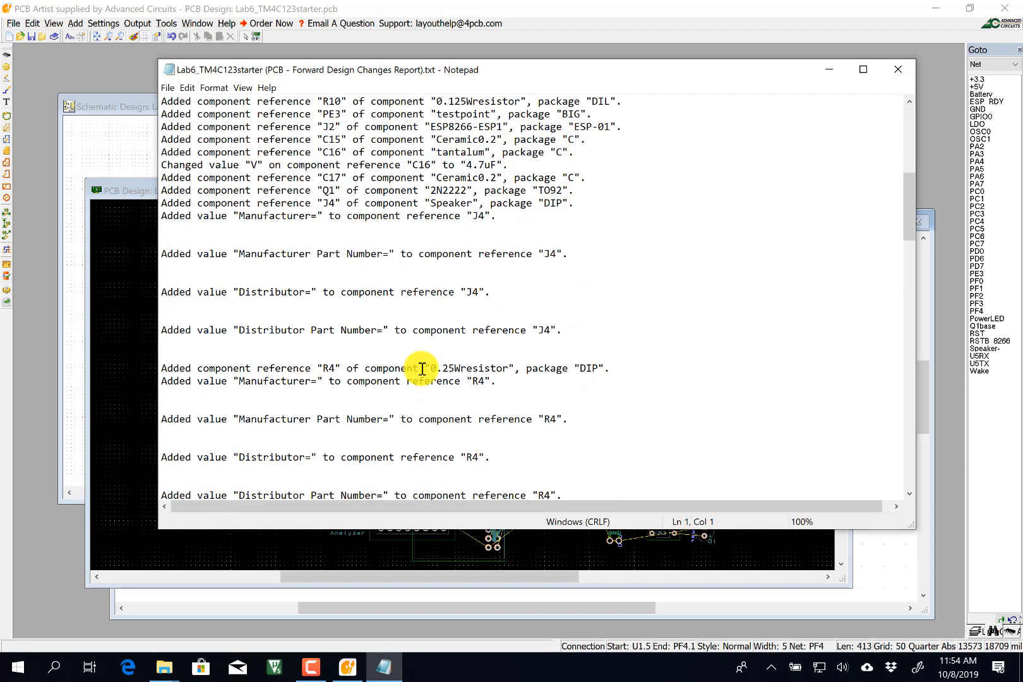
pyautogui.scroll(-20, 422, 369)
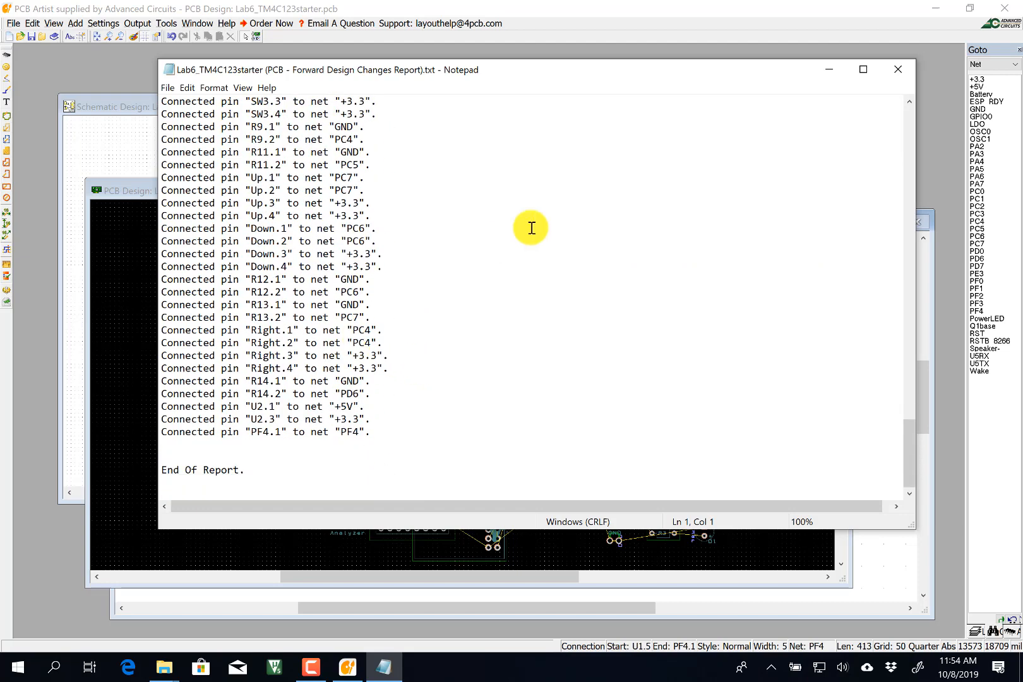
pyautogui.click(901, 72)
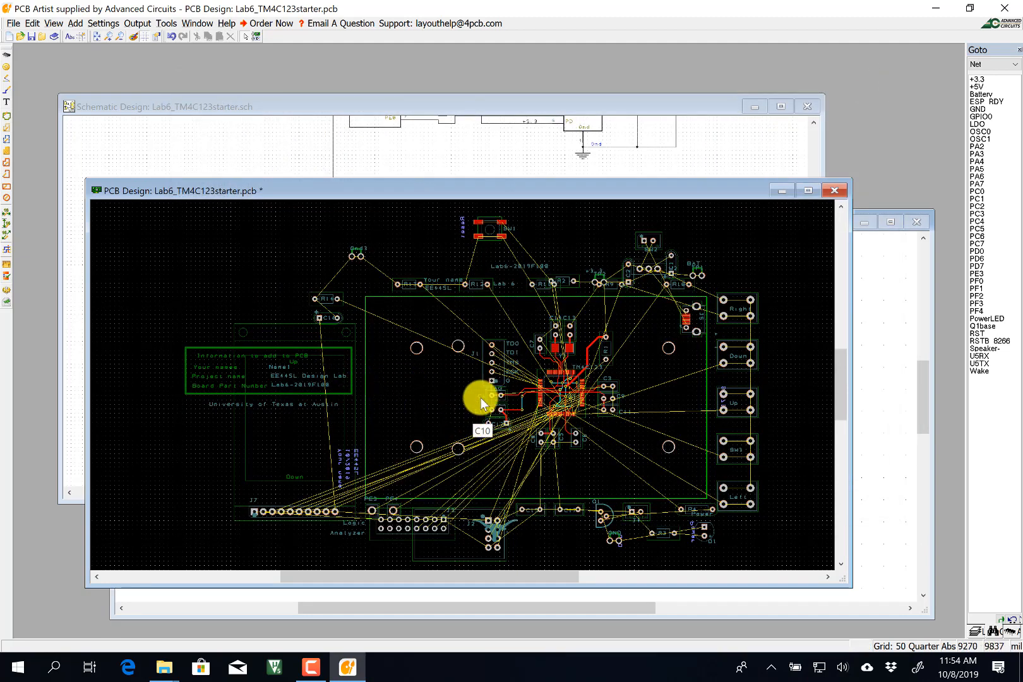
# Check all components for library updates, cancel, and save the PCB design.
pyautogui.click(197, 24)
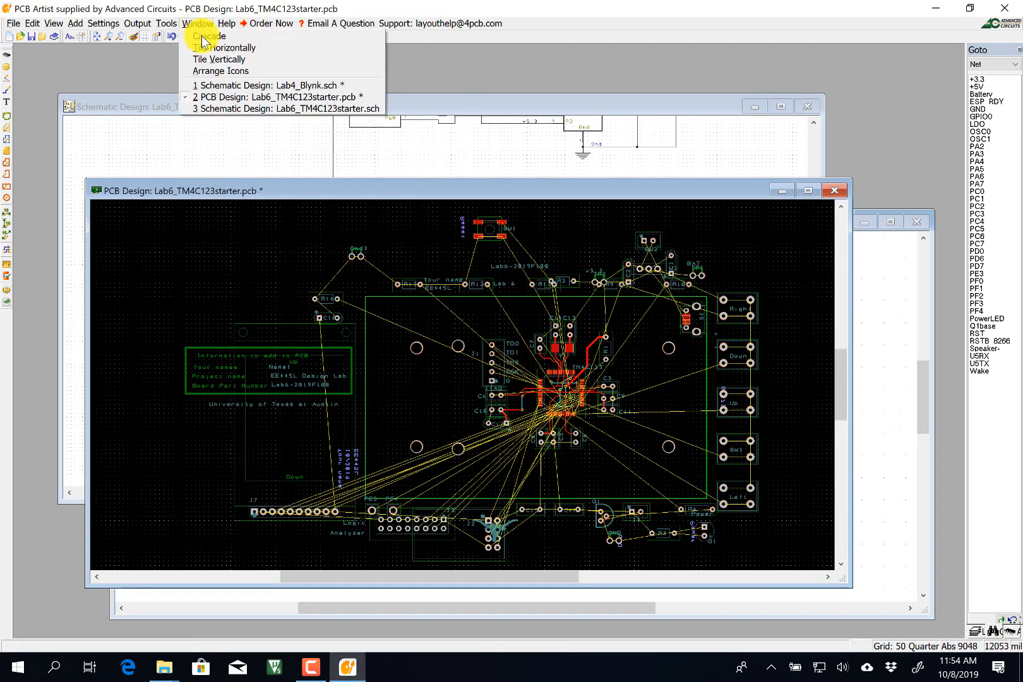
pyautogui.moveTo(166, 24)
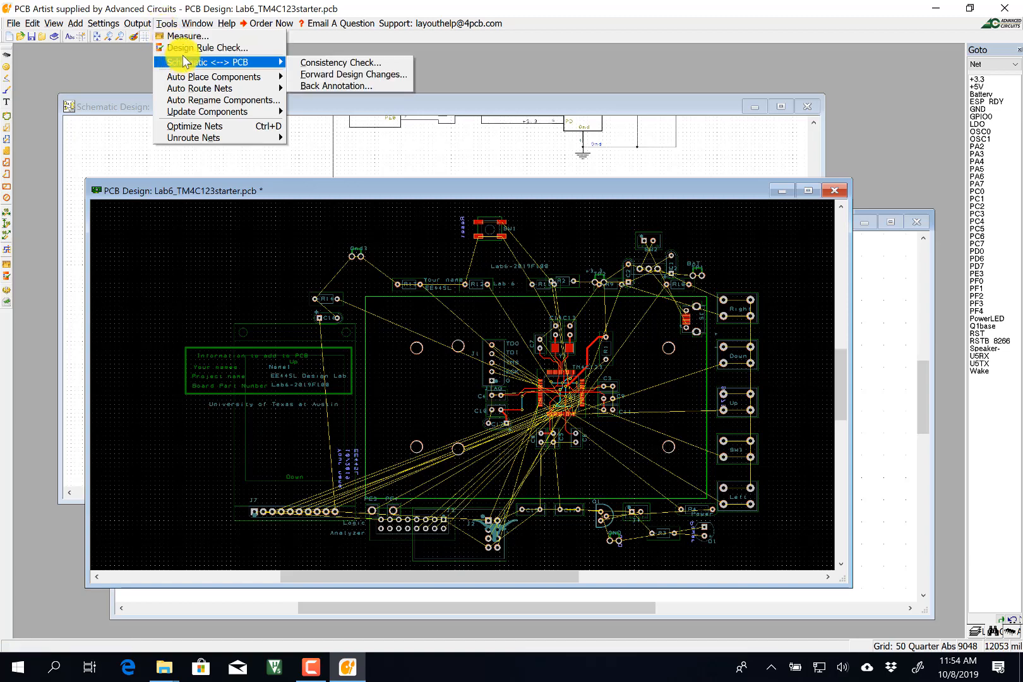
pyautogui.moveTo(261, 117)
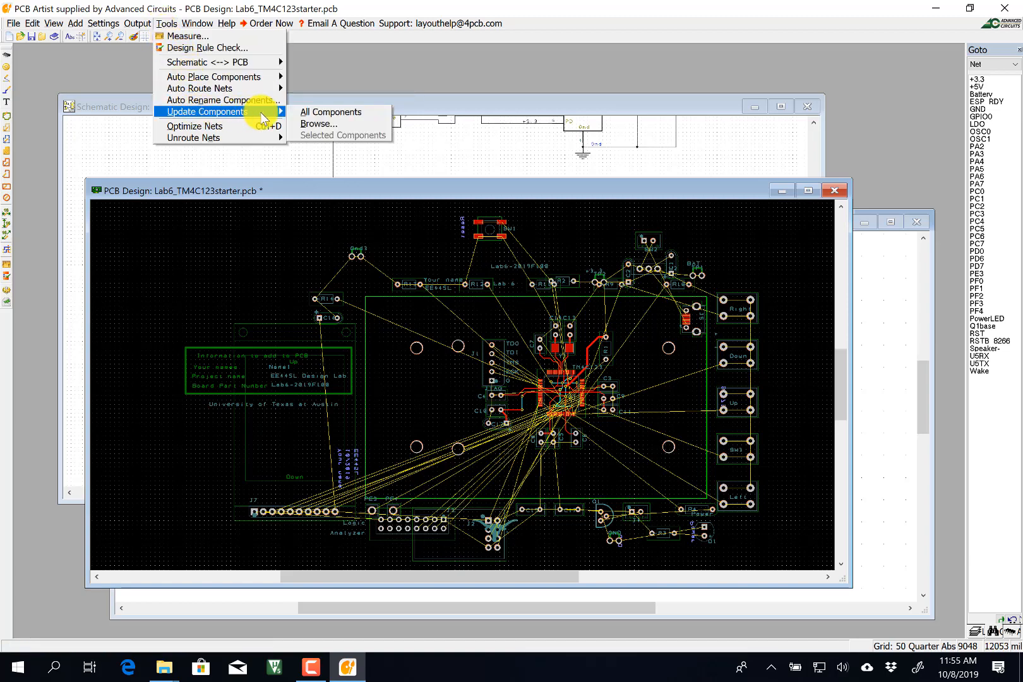
pyautogui.click(316, 109)
pyautogui.click(492, 355)
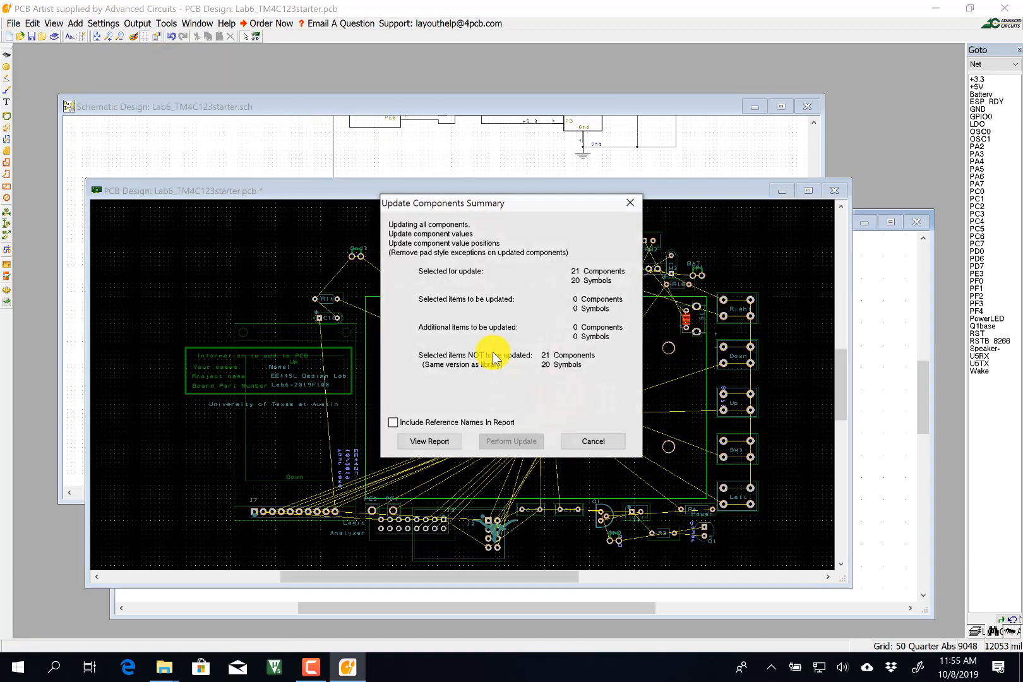
pyautogui.click(583, 440)
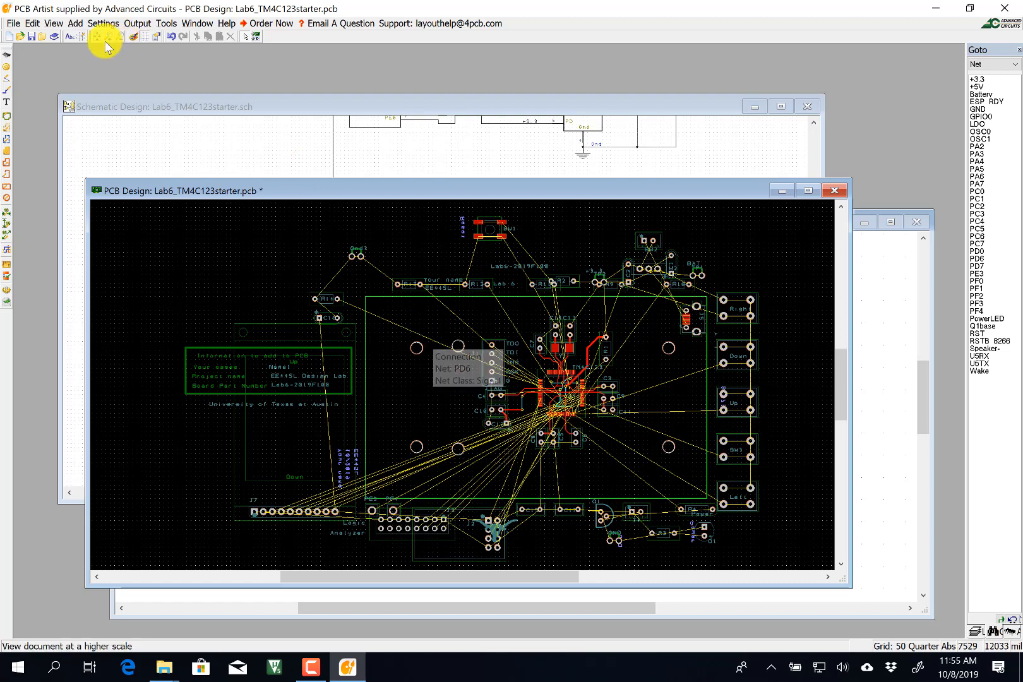
pyautogui.click(13, 24)
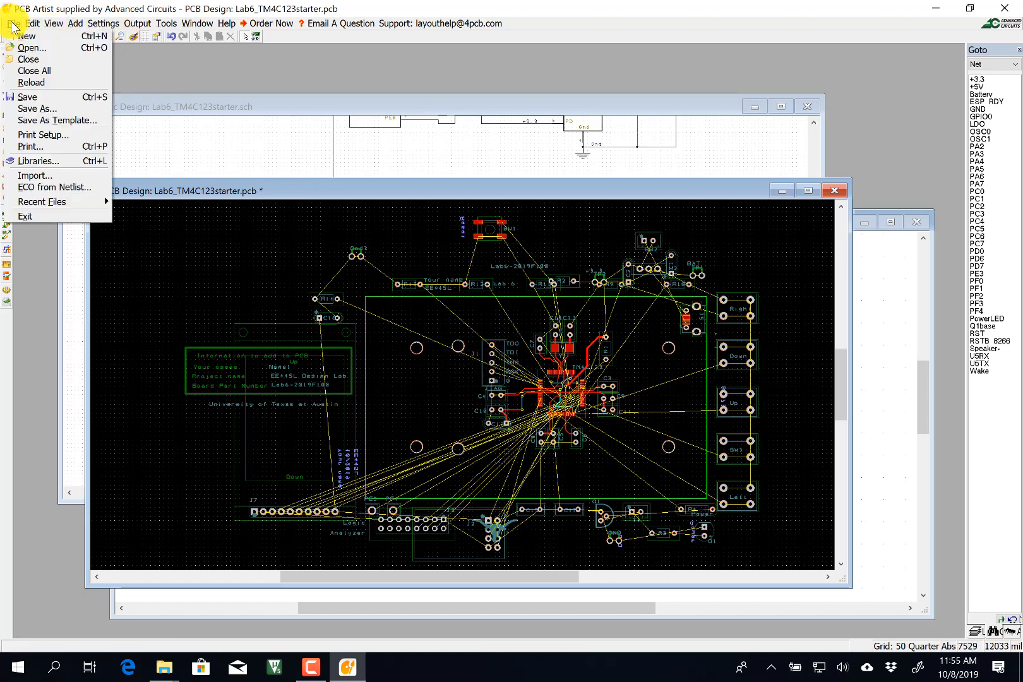
pyautogui.click(26, 96)
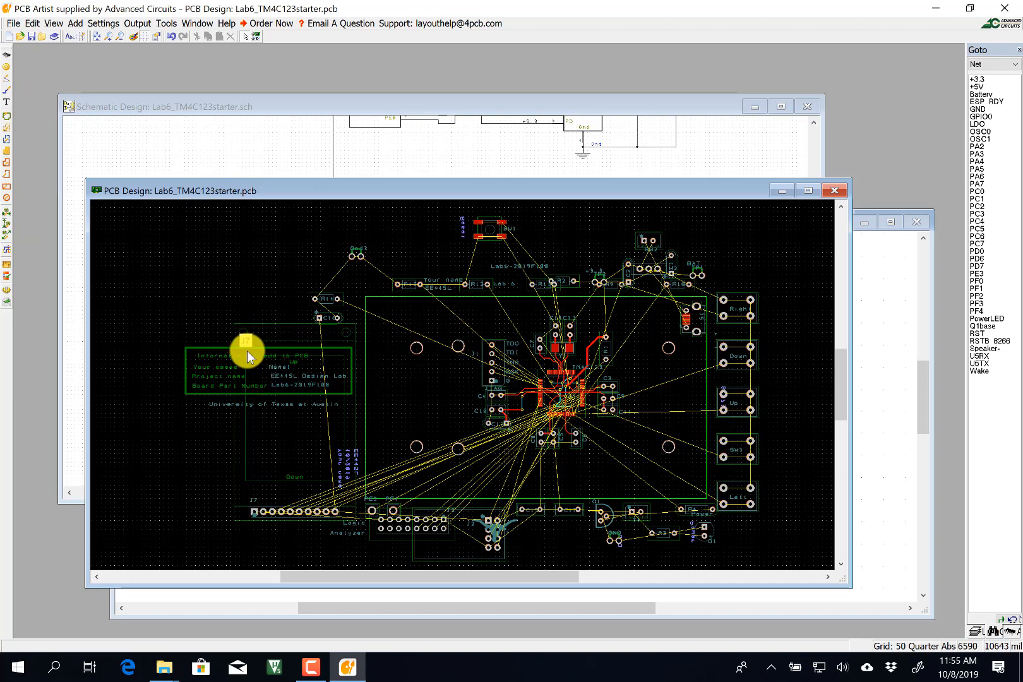
# Flip the J7 ST7735 LCD header to the other side of the board.
pyautogui.click(234, 503)
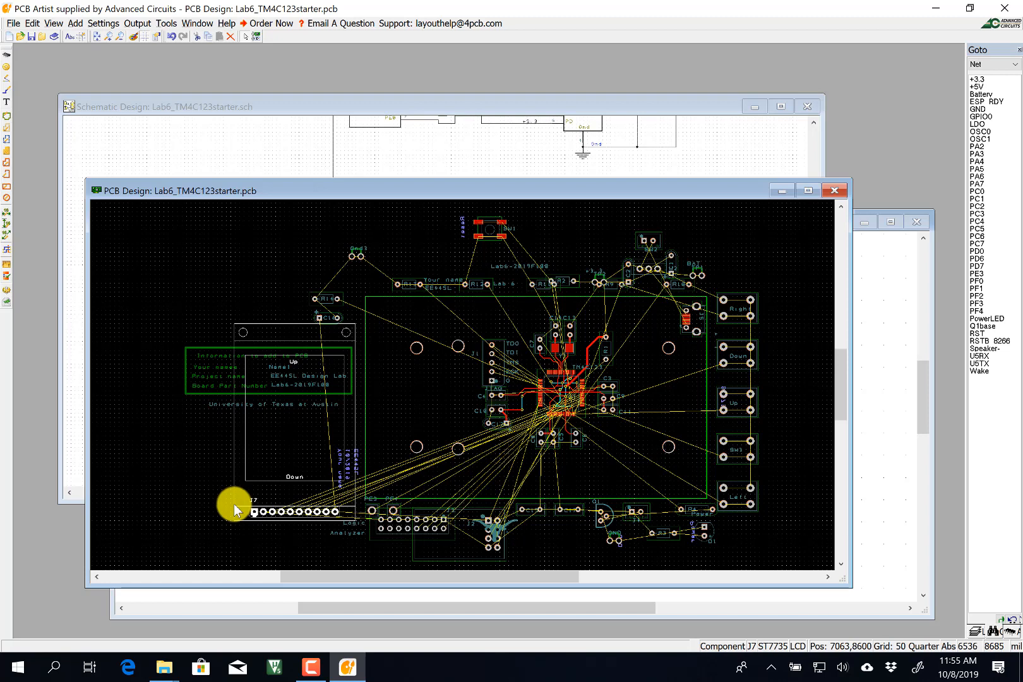
pyautogui.rightClick(234, 505)
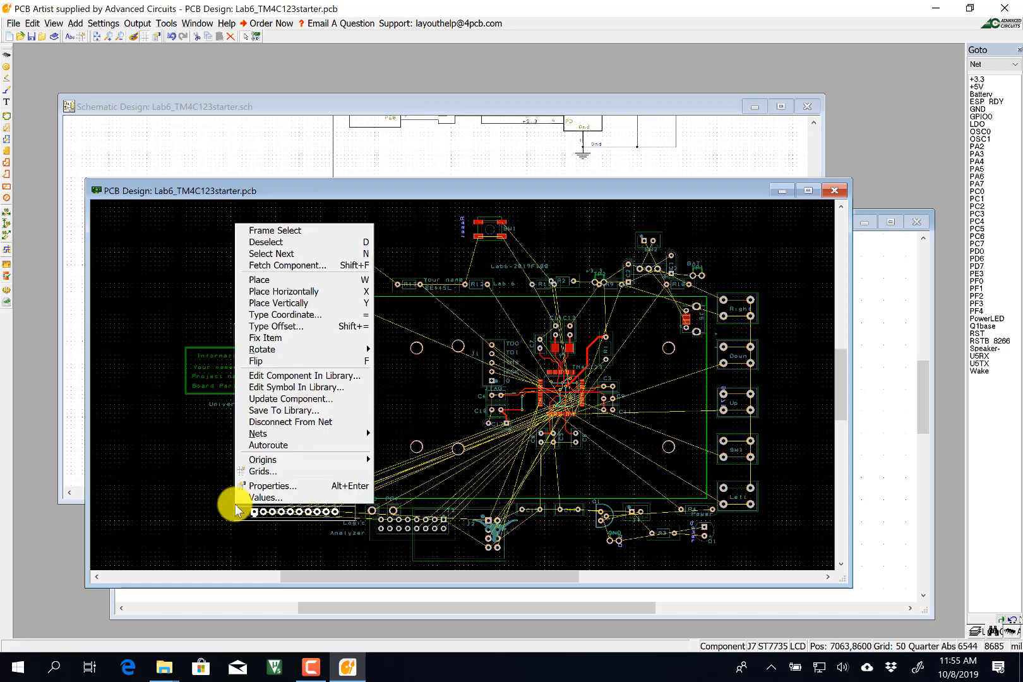
pyautogui.click(324, 363)
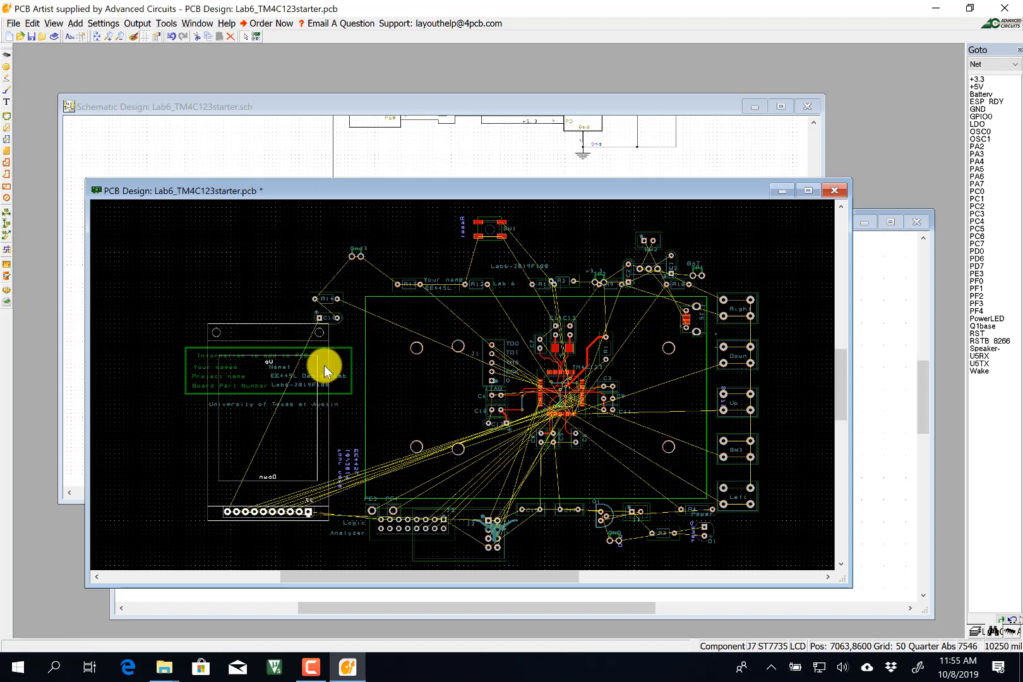
# Rotate J7 by 90° and drag it to the board centre beside the TM4C123.
pyautogui.rightClick(210, 503)
pyautogui.moveTo(300, 344)
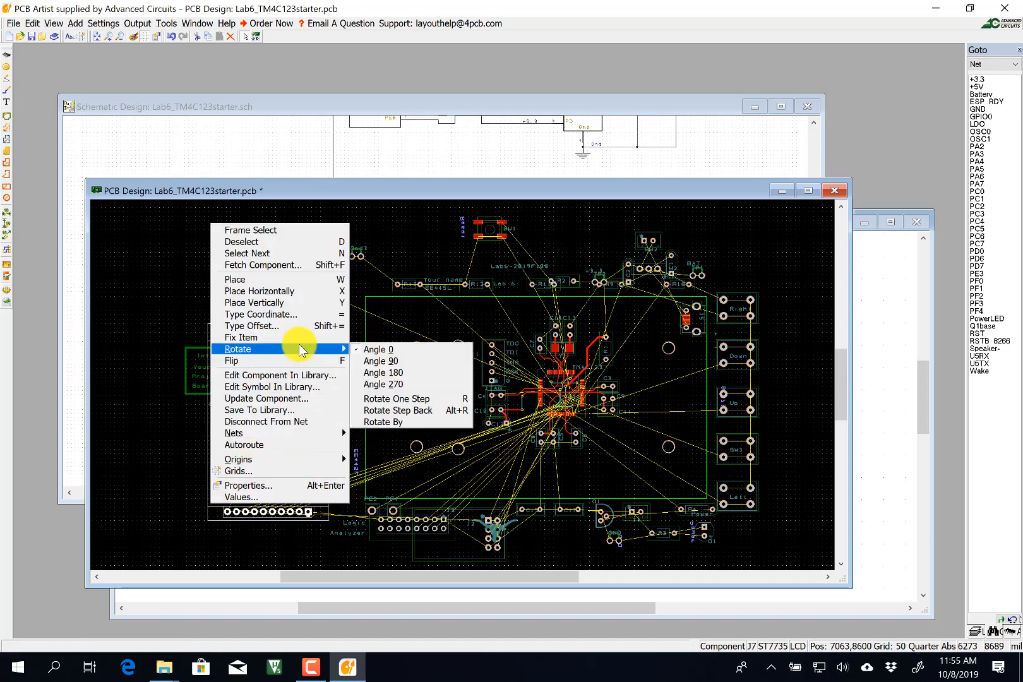
pyautogui.click(381, 360)
pyautogui.moveTo(252, 467)
pyautogui.mouseDown()
pyautogui.moveTo(578, 333)
pyautogui.moveTo(608, 339)
pyautogui.mouseUp()
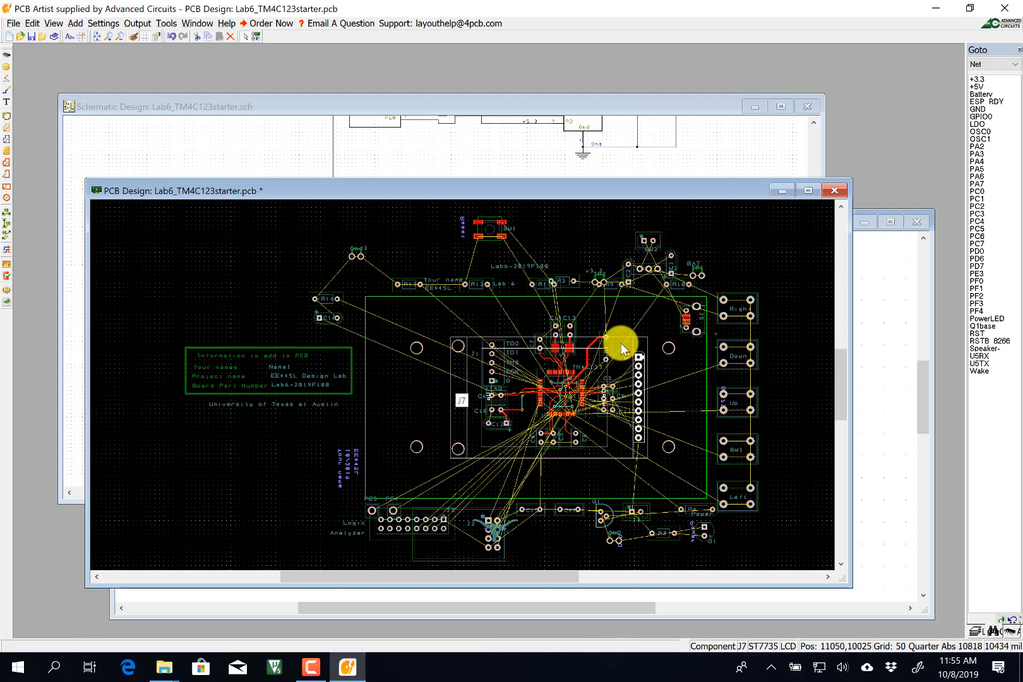
pyautogui.click(394, 241)
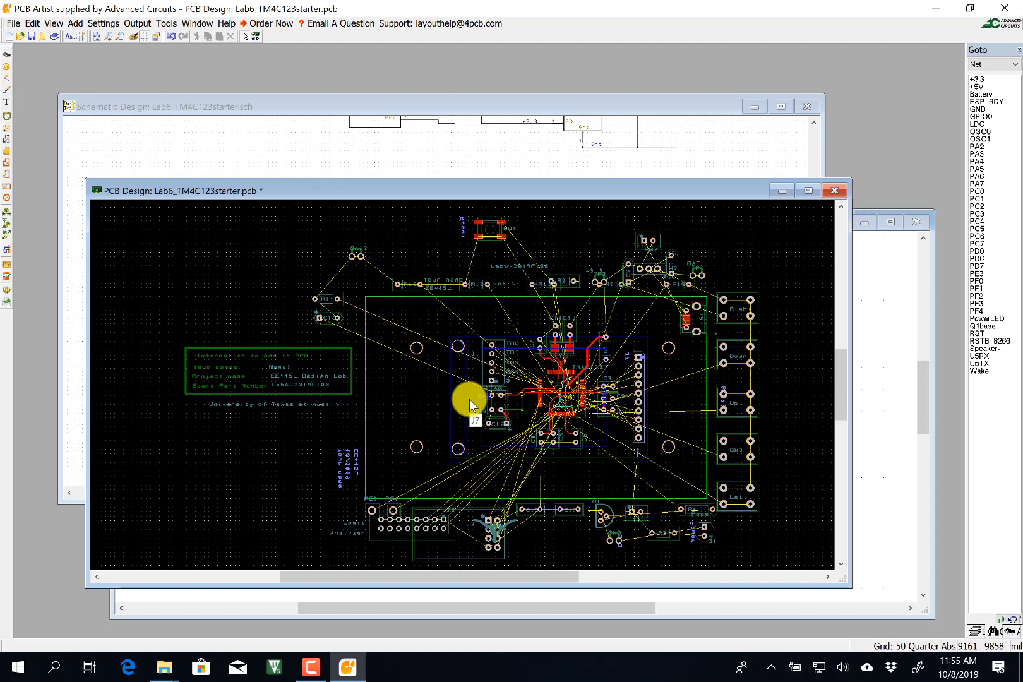
pyautogui.click(451, 281)
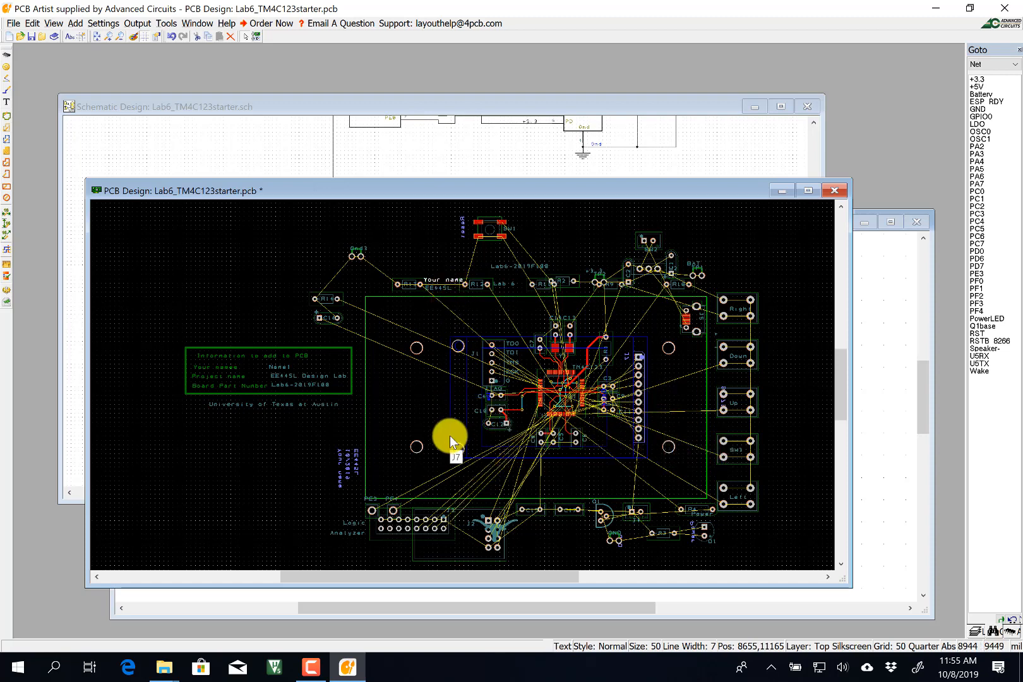
pyautogui.click(491, 222)
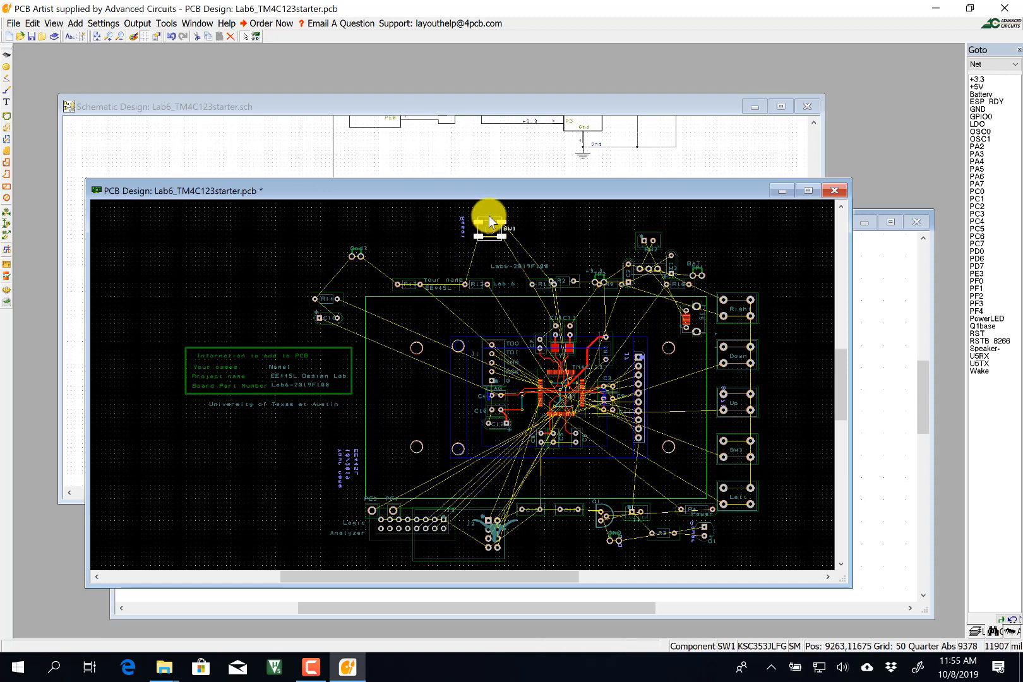
# Flip SW1 and move it down onto the board near the TDO header.
pyautogui.rightClick(490, 222)
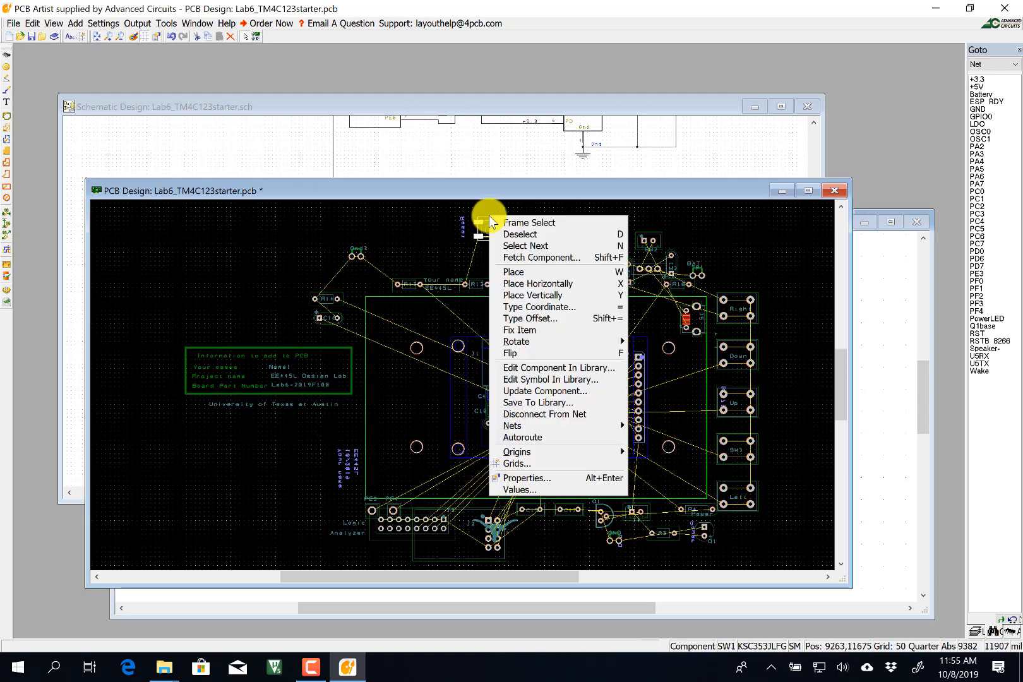
pyautogui.click(538, 353)
pyautogui.moveTo(470, 217); pyautogui.dragTo(517, 297)
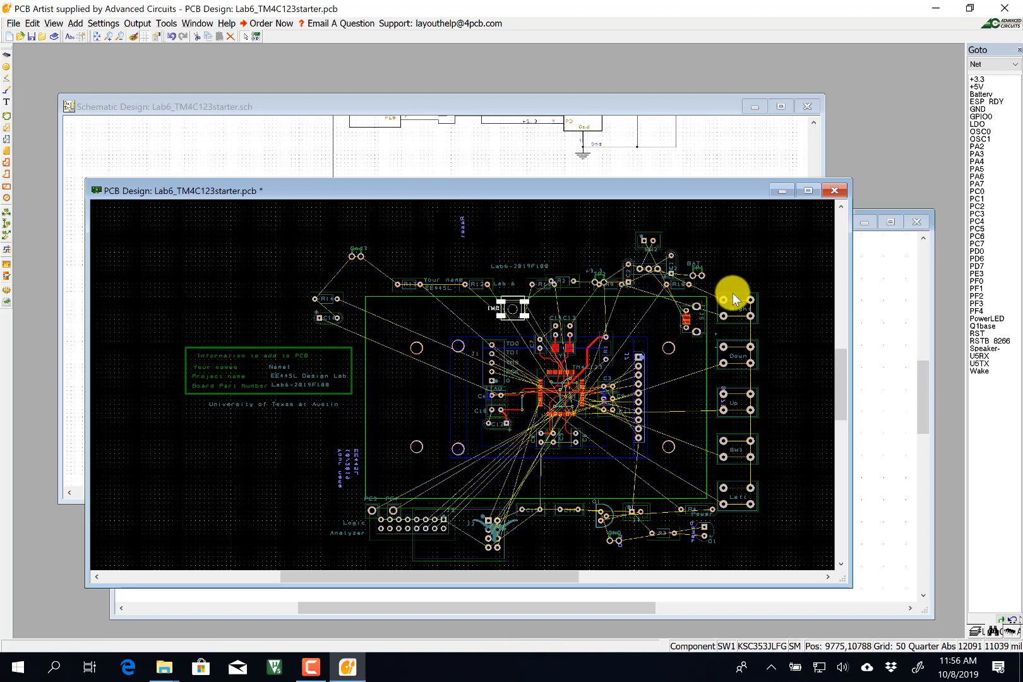
pyautogui.click(733, 294)
pyautogui.rightClick(734, 294)
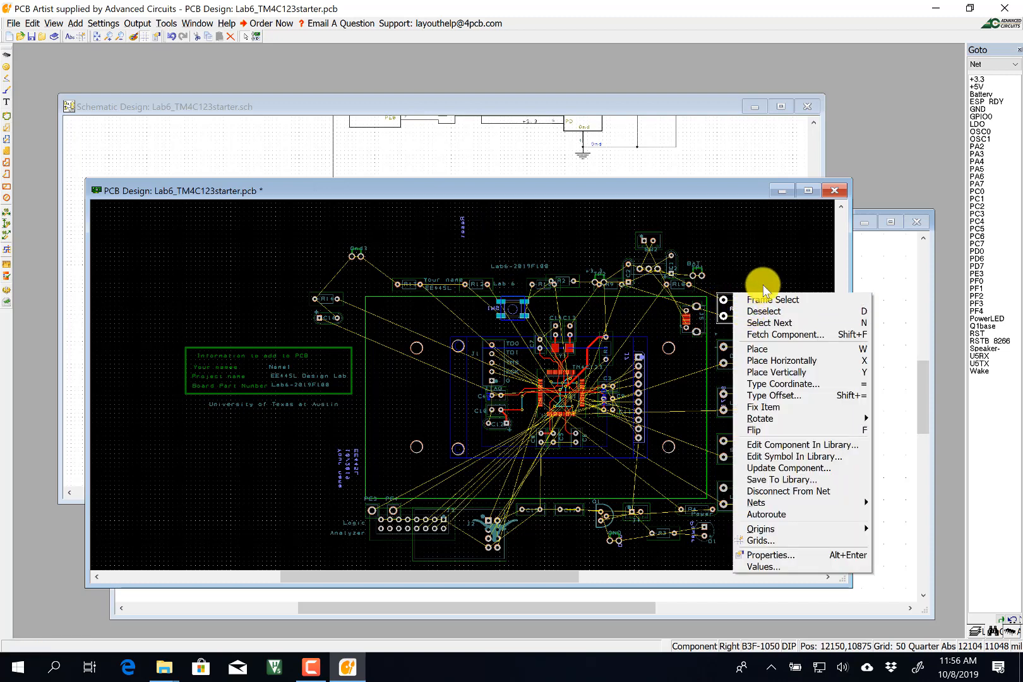
pyautogui.press('Escape')
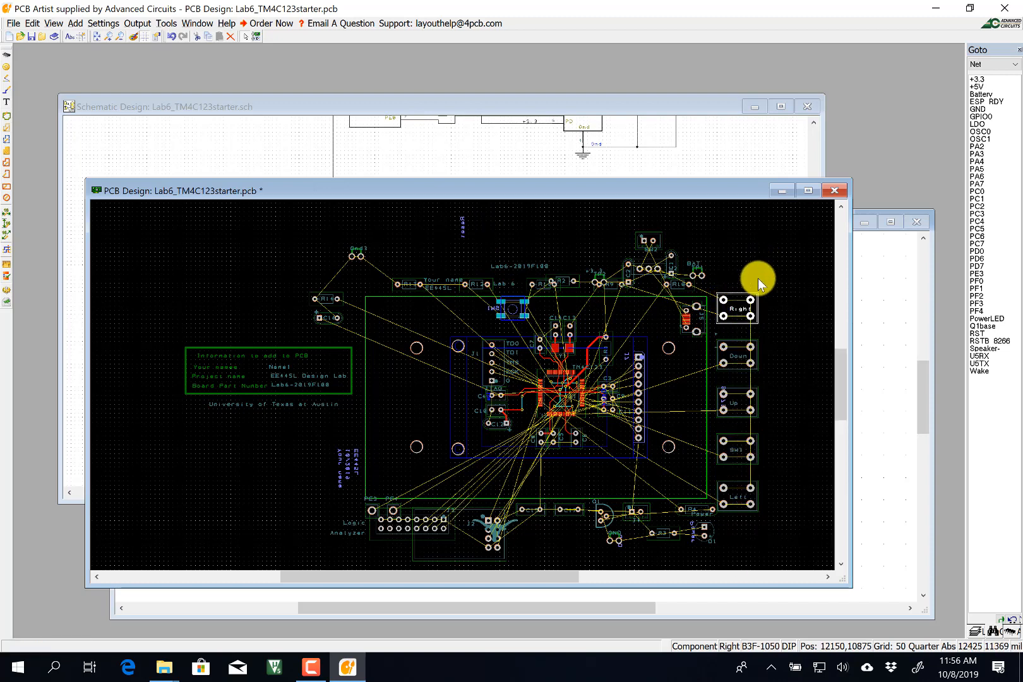
# Move the Up pushbutton to the board's bottom, then flip and place the Down pushbutton beside it.
pyautogui.click(741, 386)
pyautogui.rightClick(741, 386)
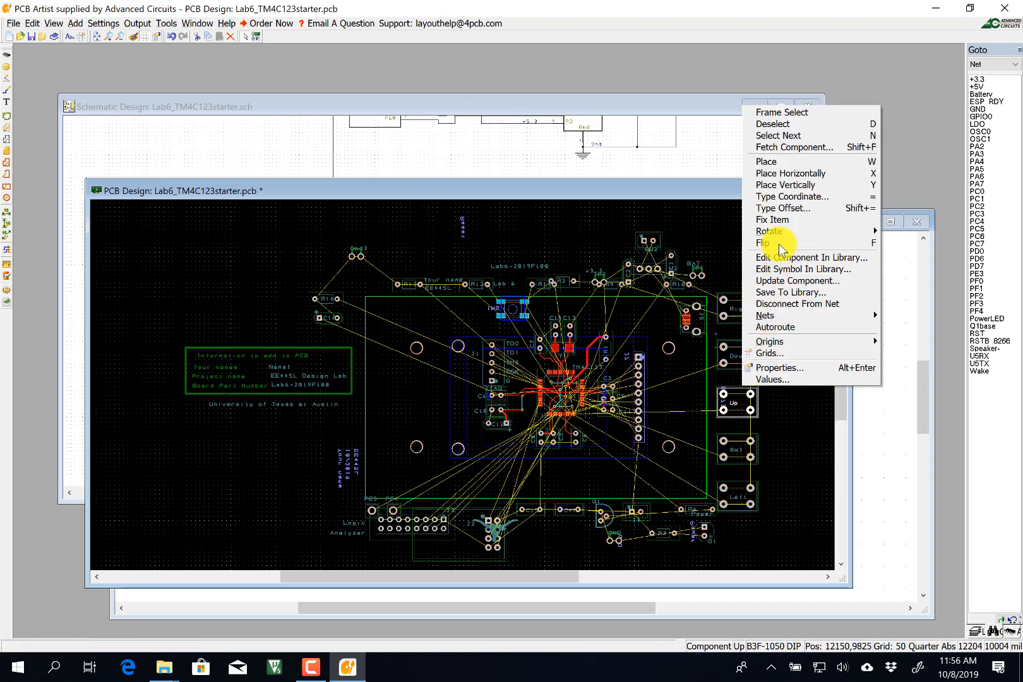
pyautogui.press('w')
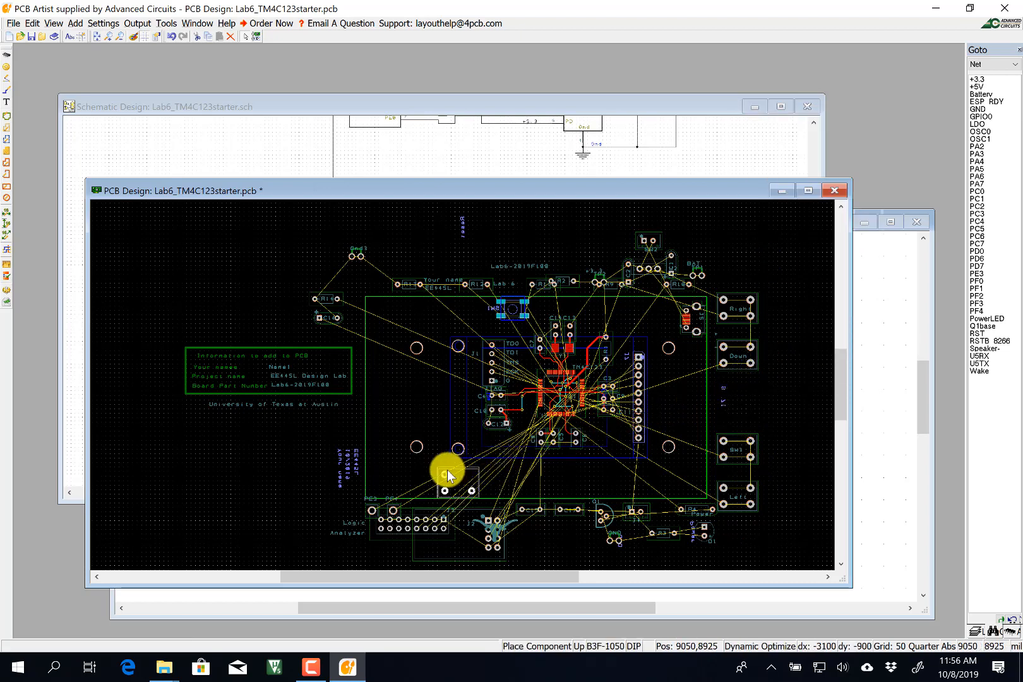
pyautogui.click(427, 470)
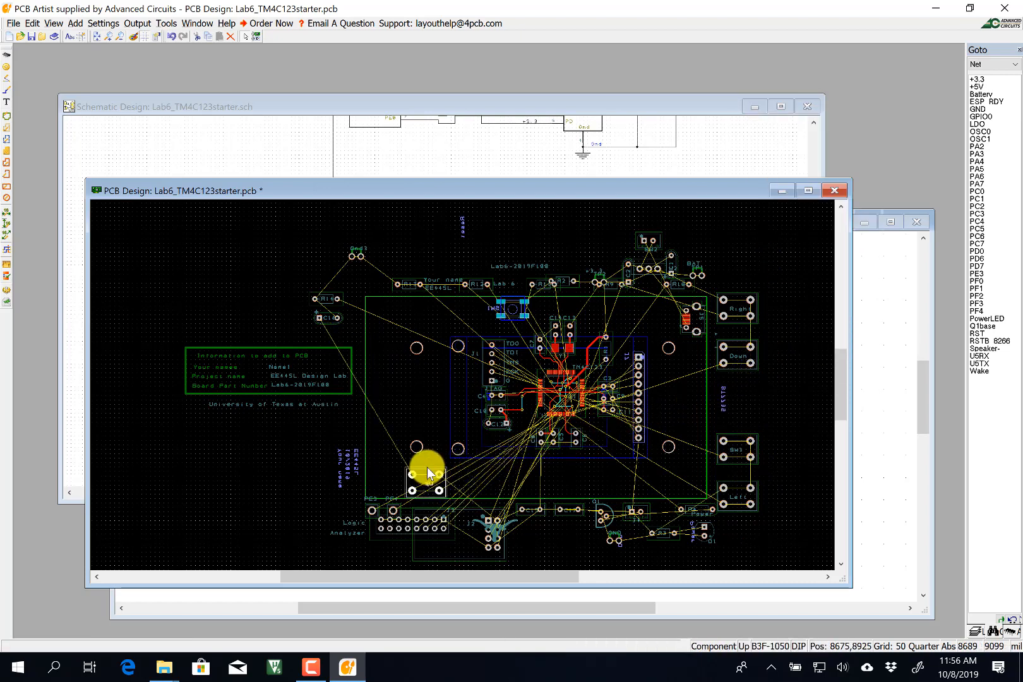
pyautogui.rightClick(736, 346)
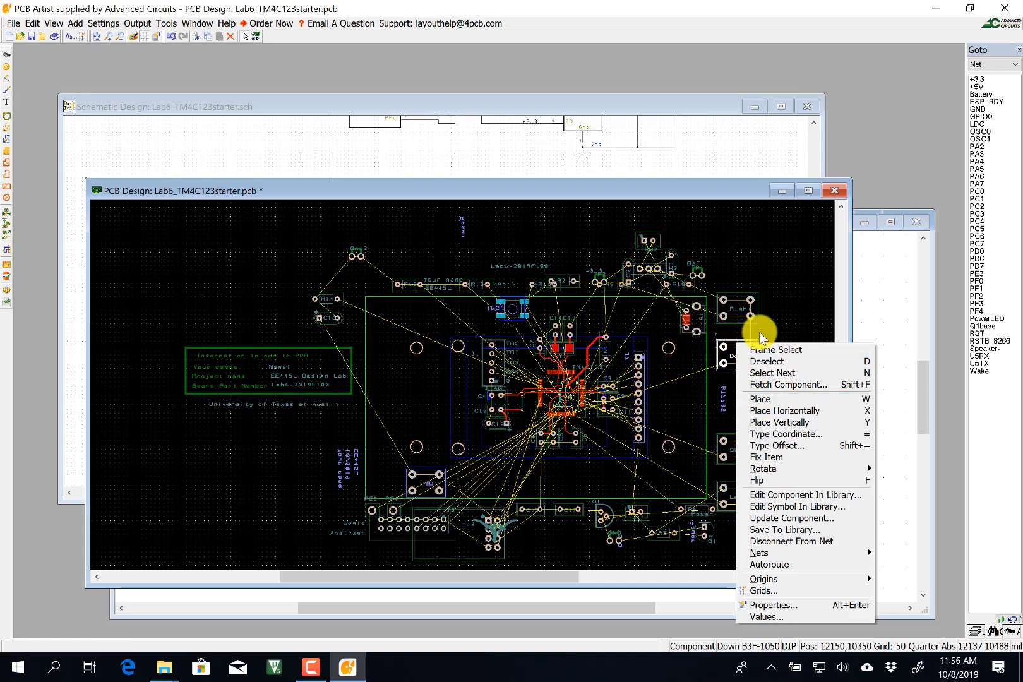
pyautogui.click(776, 335)
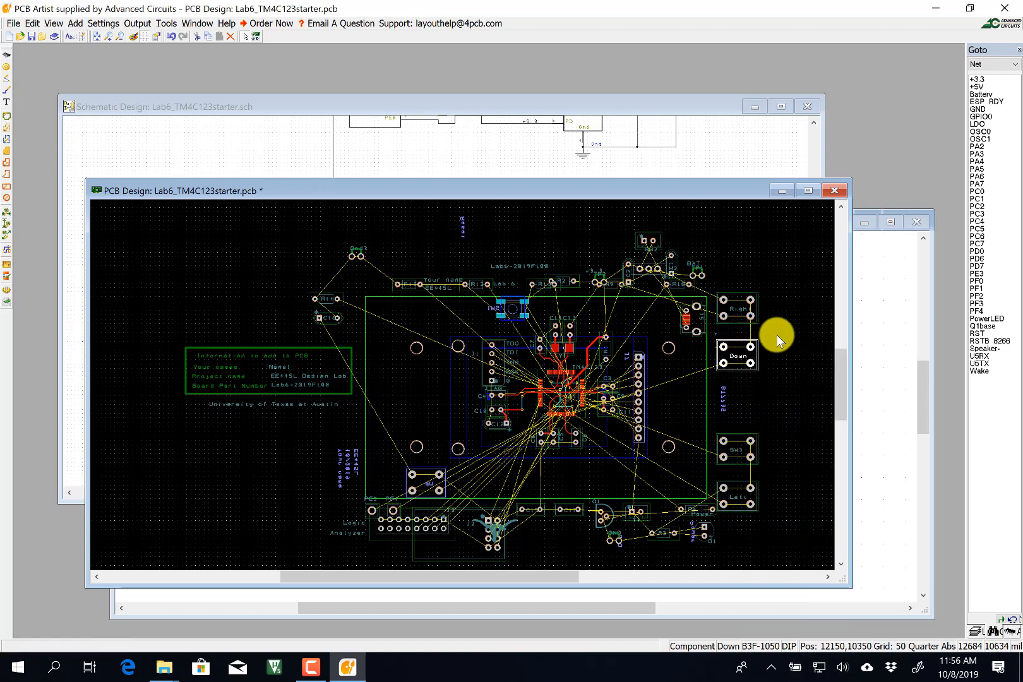
pyautogui.rightClick(743, 343)
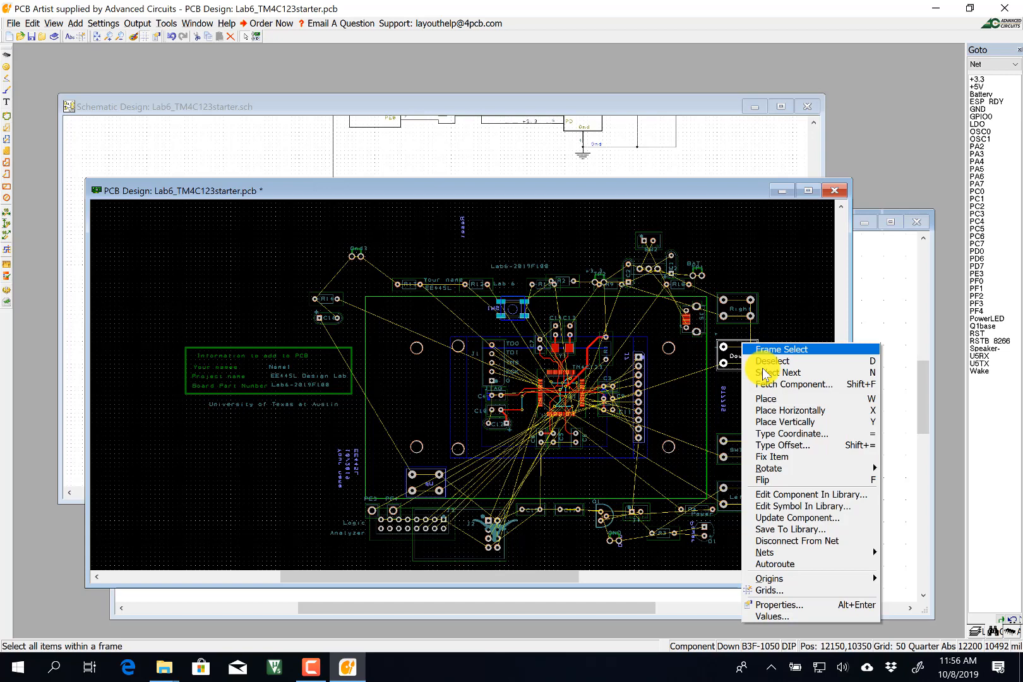
pyautogui.click(801, 479)
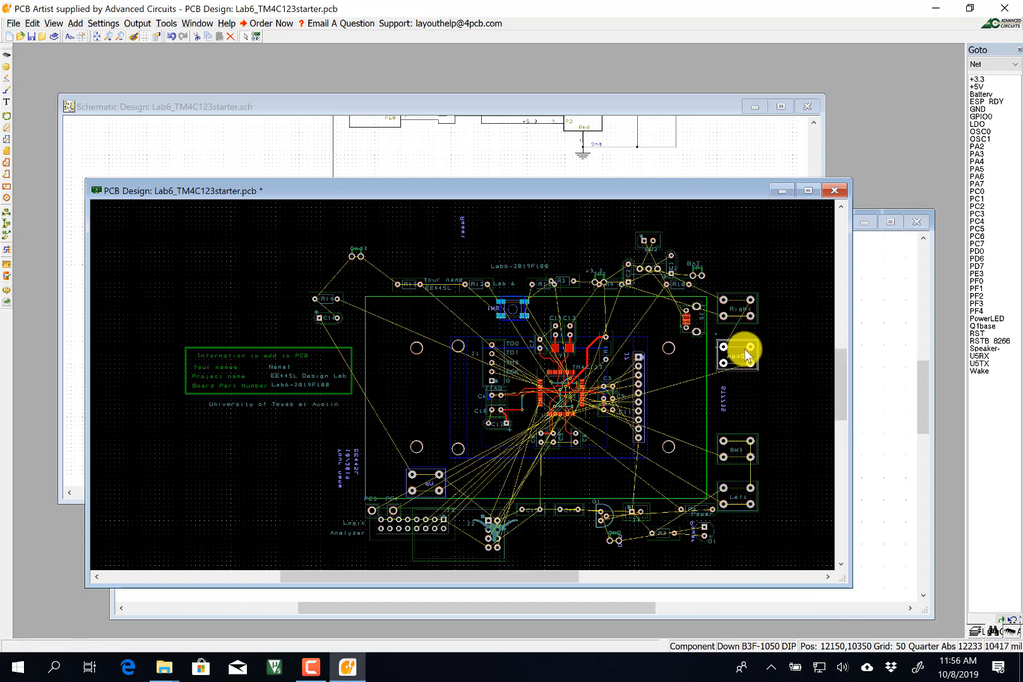
pyautogui.moveTo(741, 343); pyautogui.dragTo(486, 470)
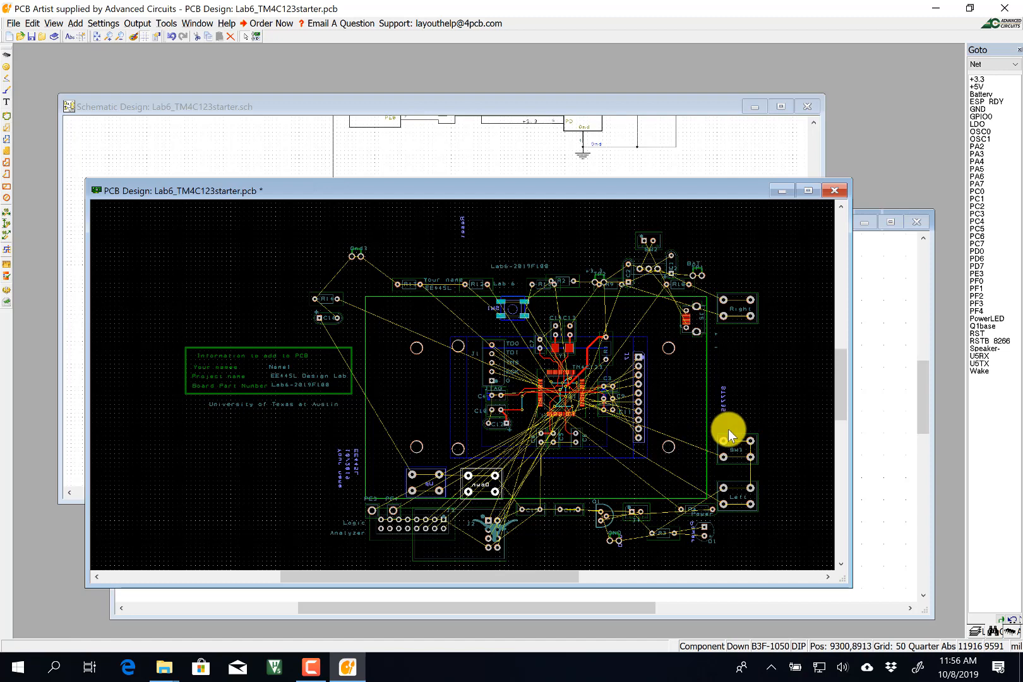
# Flip the Right and Left pushbuttons and place them along the board's bottom edge.
pyautogui.click(743, 300)
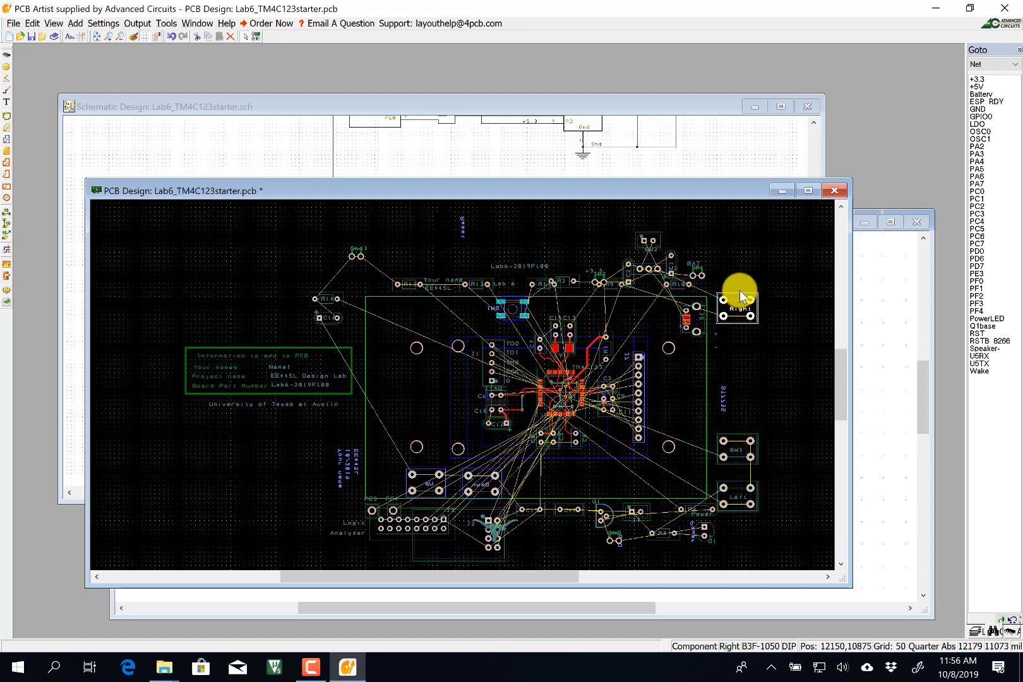
pyautogui.rightClick(738, 291)
pyautogui.click(770, 421)
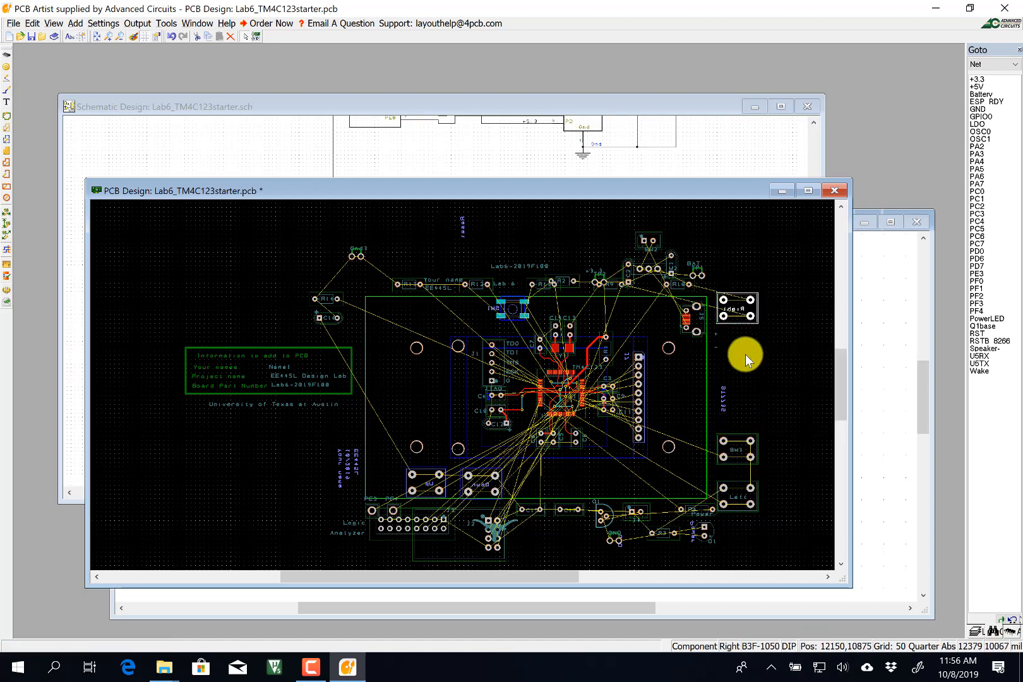
pyautogui.moveTo(736, 307); pyautogui.dragTo(548, 470)
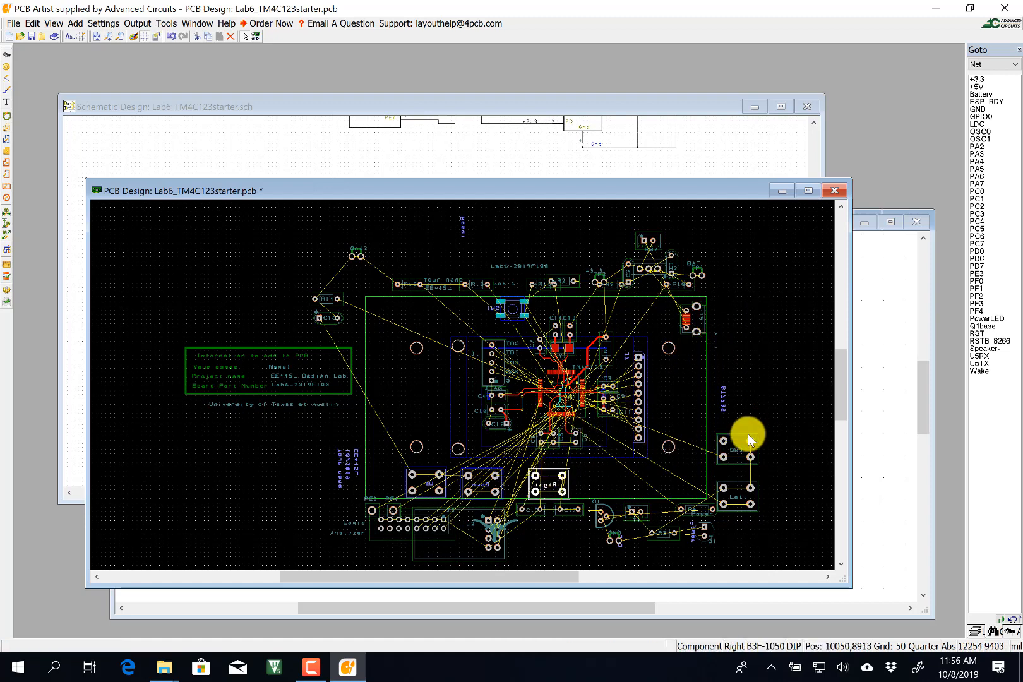
pyautogui.click(733, 481)
pyautogui.rightClick(733, 481)
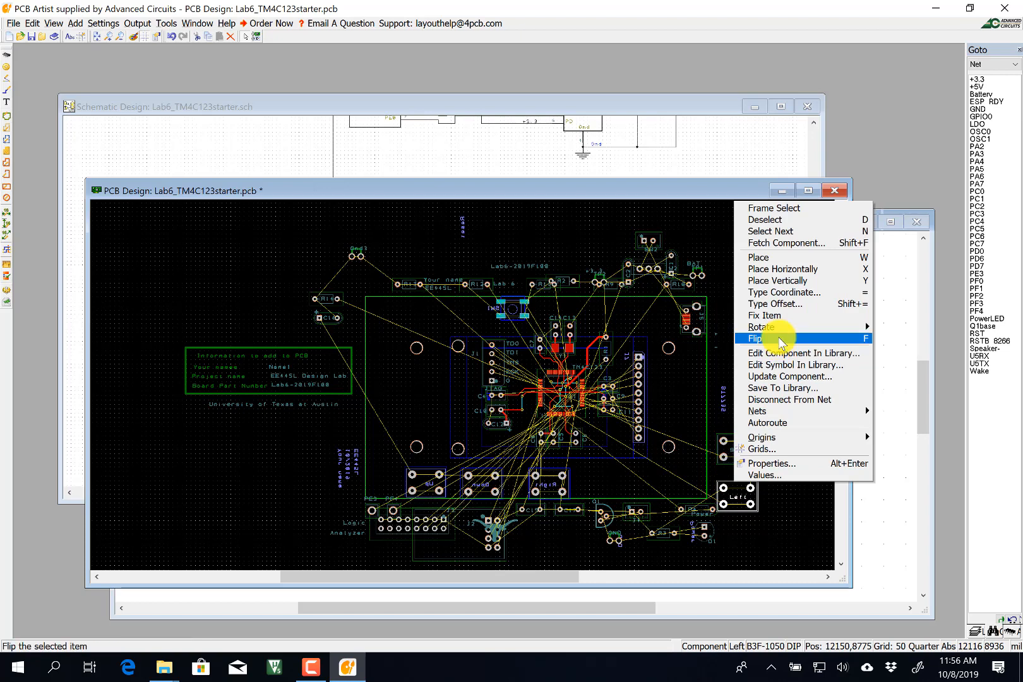
pyautogui.click(767, 339)
pyautogui.moveTo(730, 474); pyautogui.dragTo(605, 466)
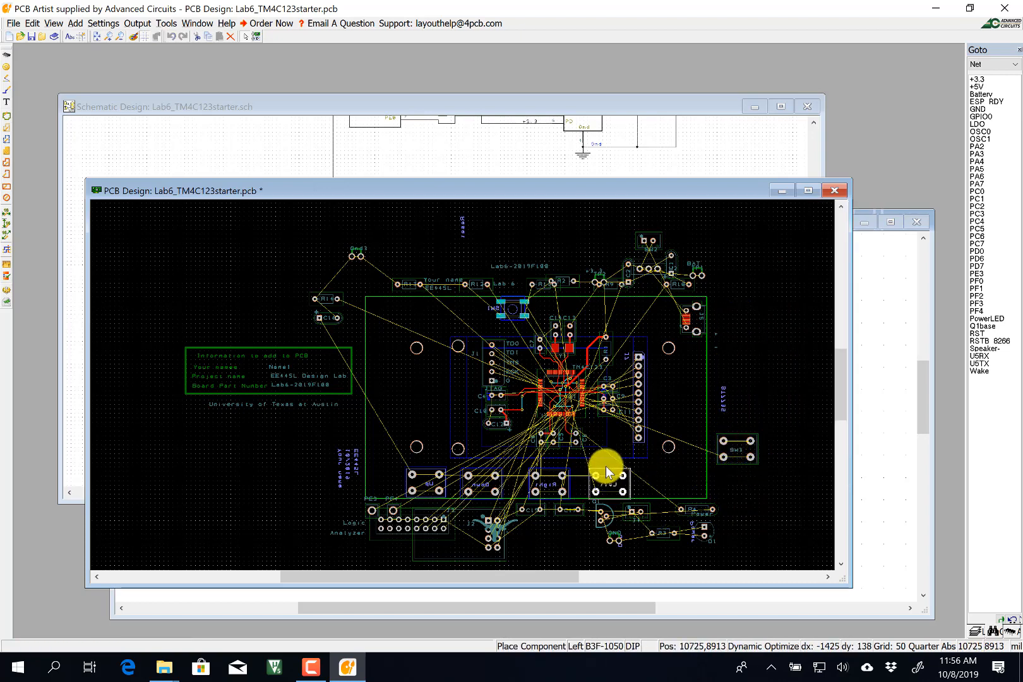
pyautogui.click(741, 437)
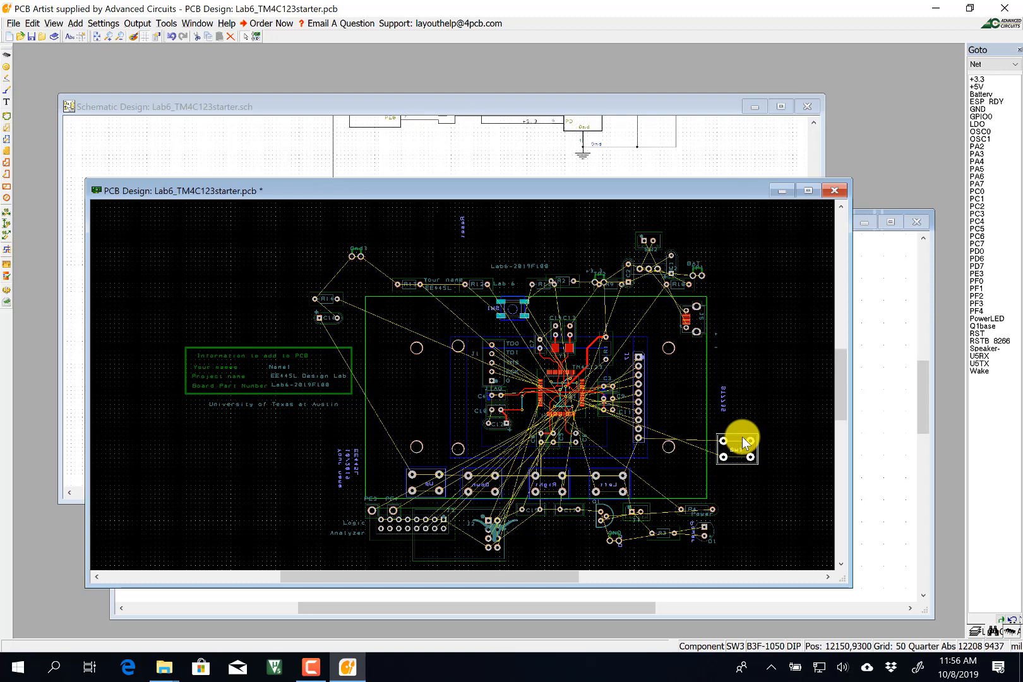
# Find switch SW3 in the schematic using the components list.
pyautogui.click(467, 109)
pyautogui.click(975, 64)
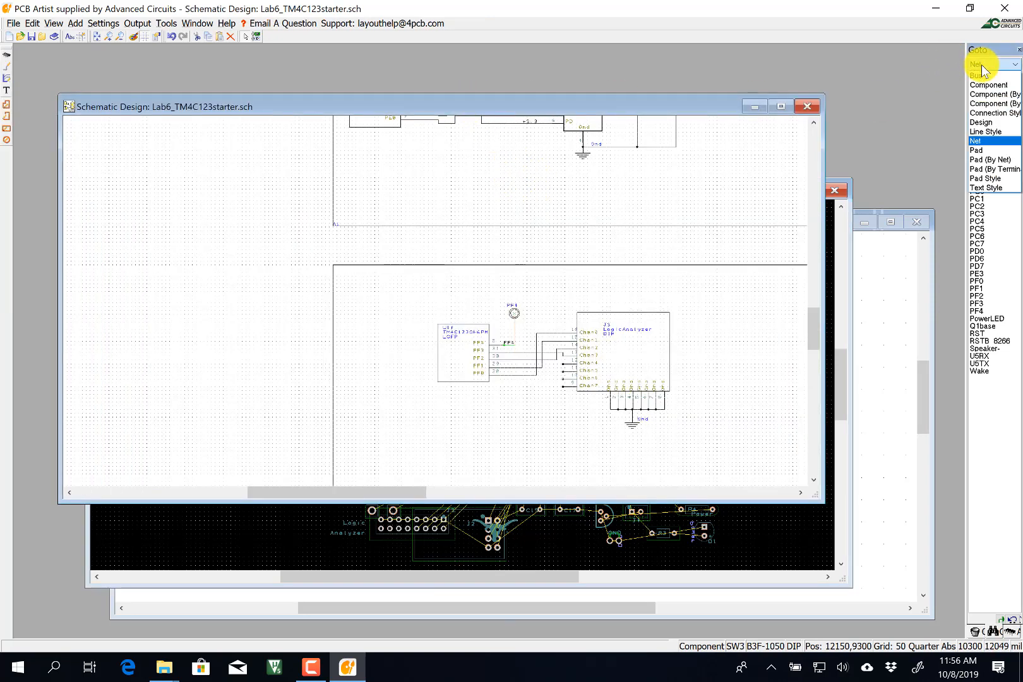
pyautogui.click(988, 84)
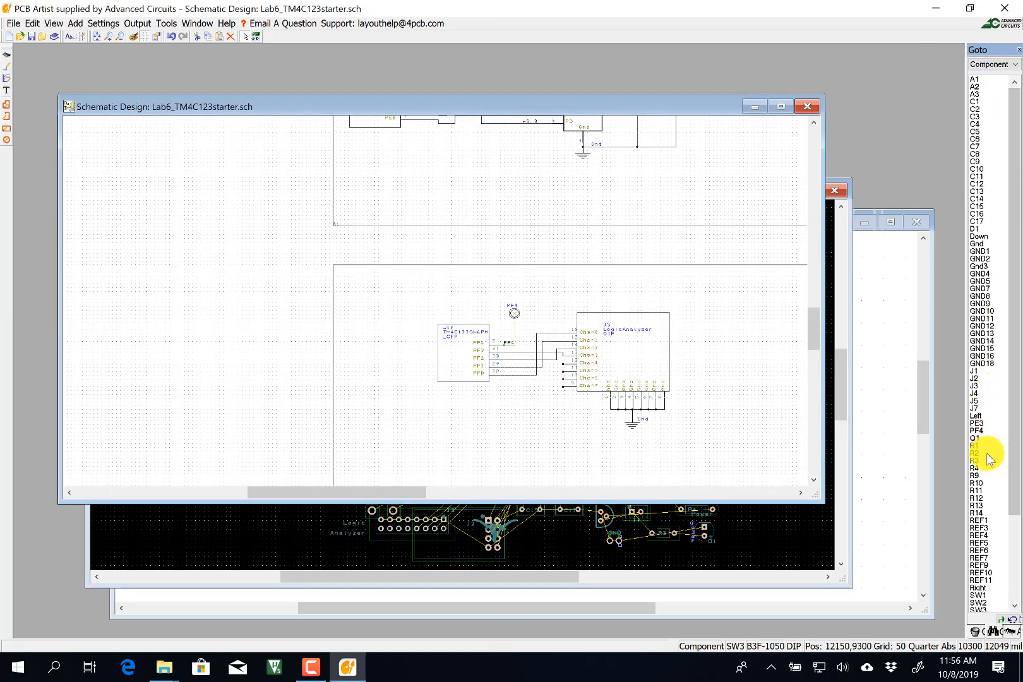
pyautogui.click(978, 608)
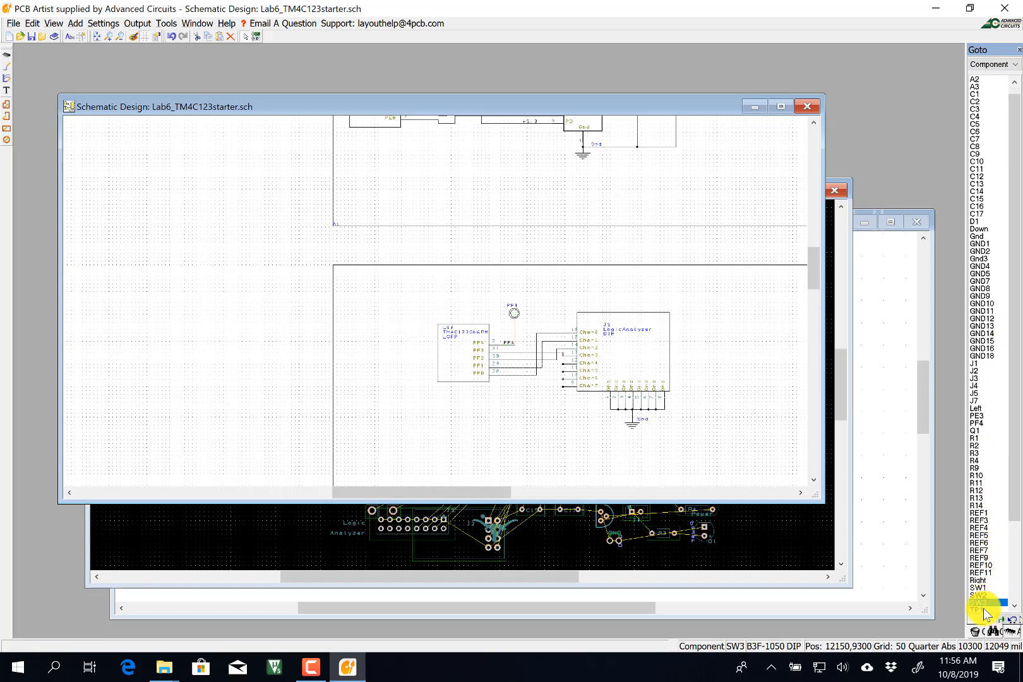
pyautogui.hotkey('ctrl', 'a')
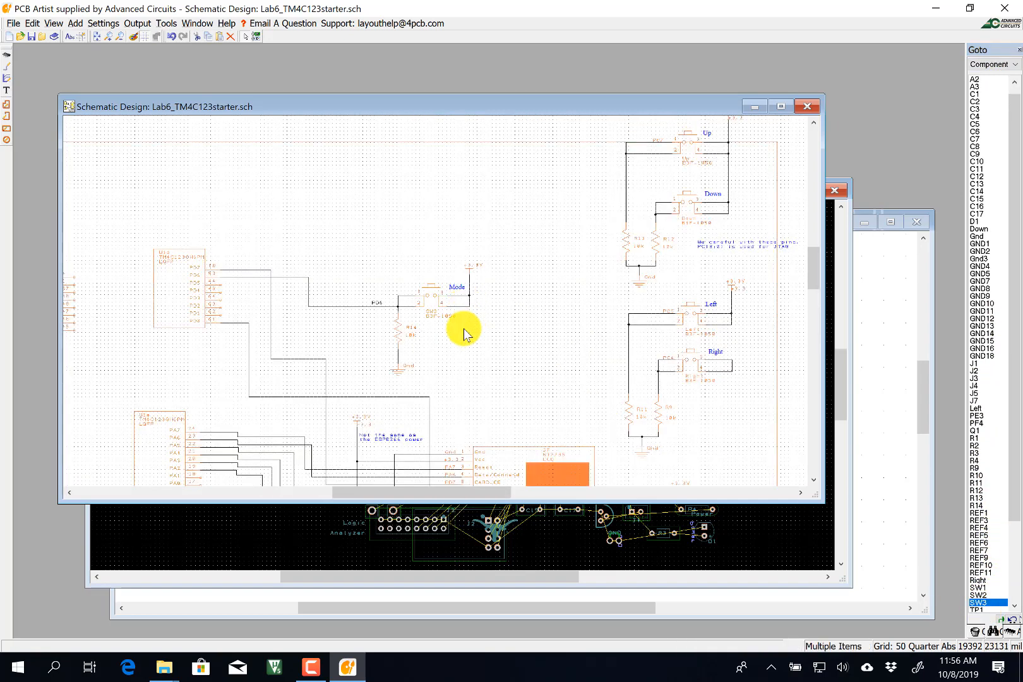
pyautogui.click(434, 298)
pyautogui.rightClick(434, 298)
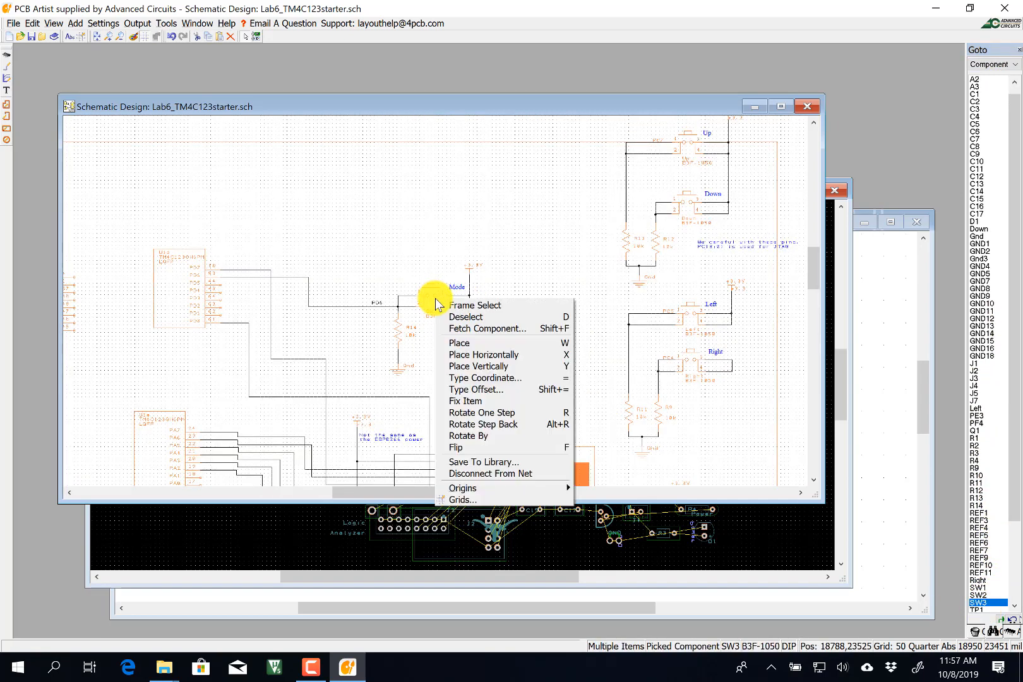
pyautogui.click(429, 259)
pyautogui.click(416, 223)
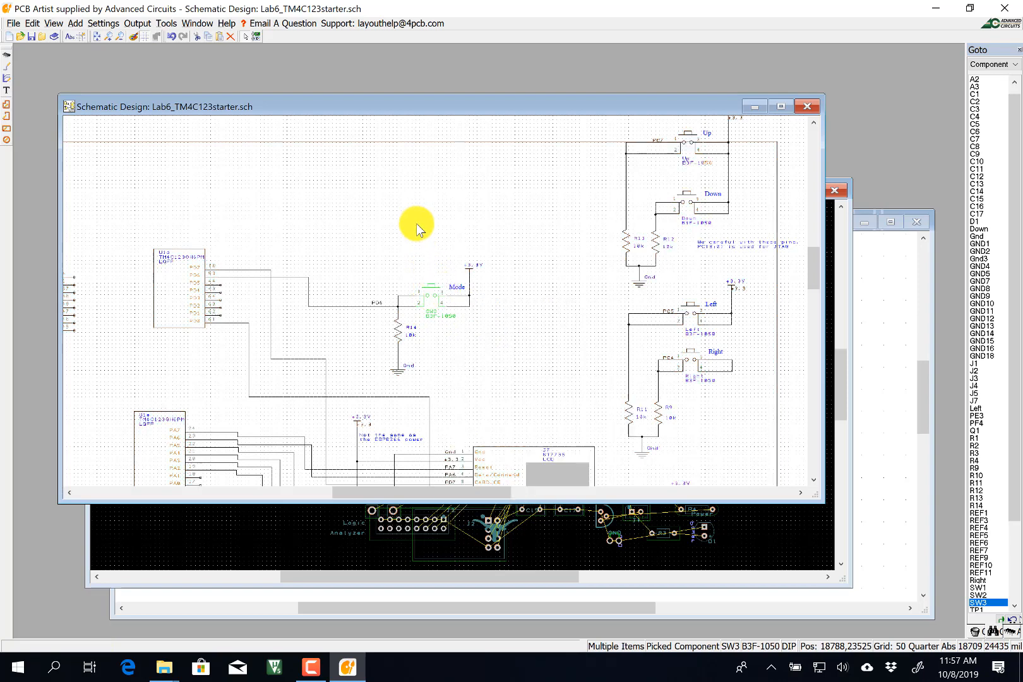
# Rename SW3 to Mode in its component properties.
pyautogui.doubleClick(431, 297)
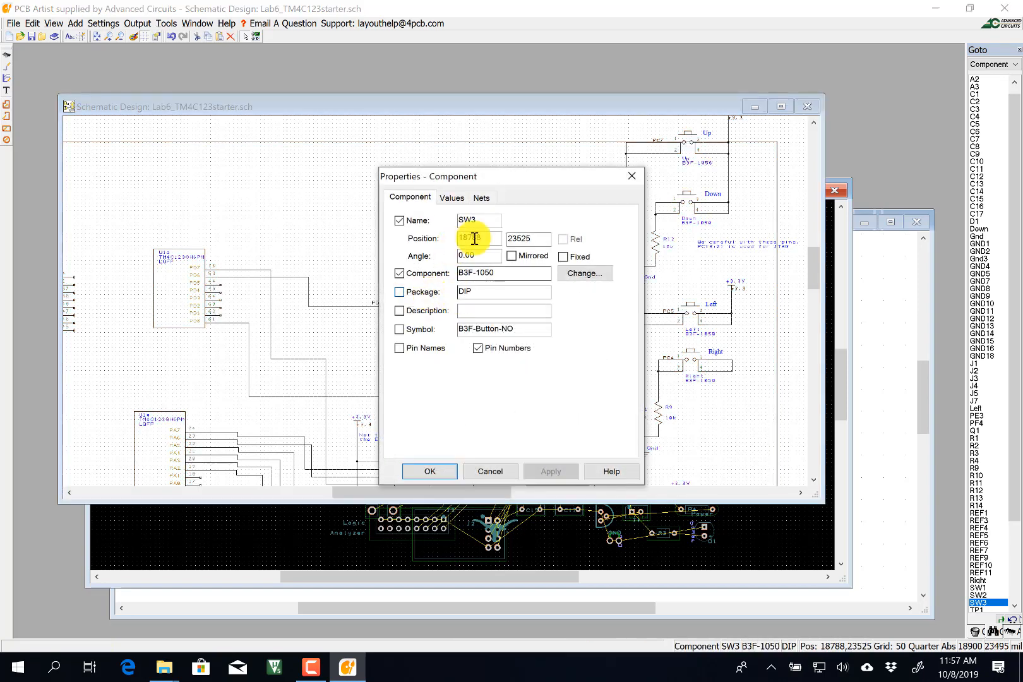
pyautogui.moveTo(488, 223); pyautogui.dragTo(433, 220)
pyautogui.write('Mode')
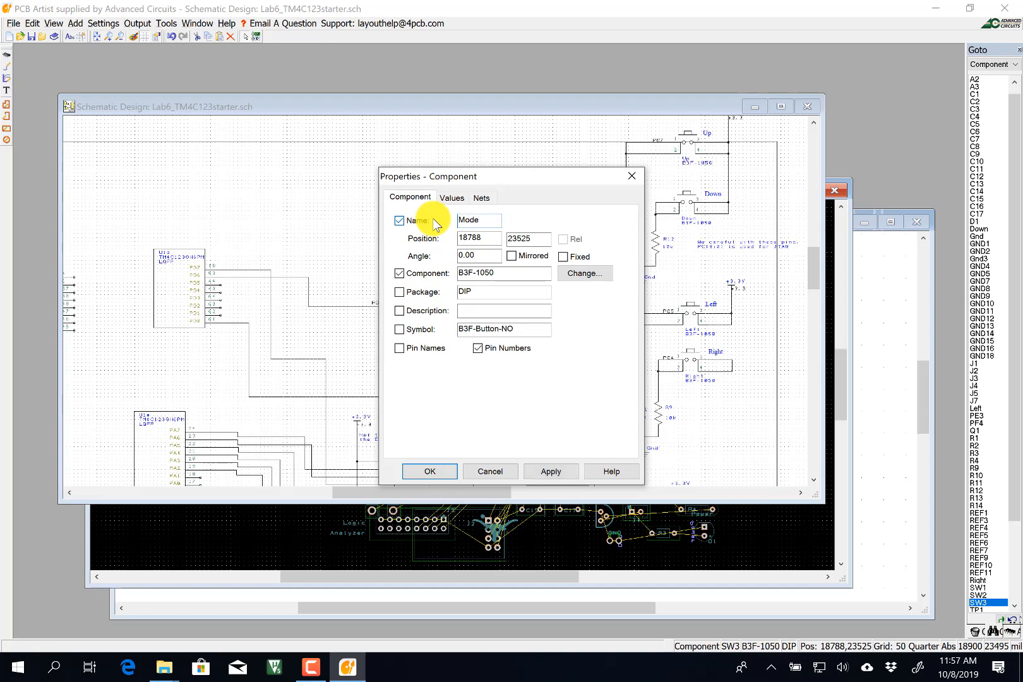
pyautogui.click(430, 471)
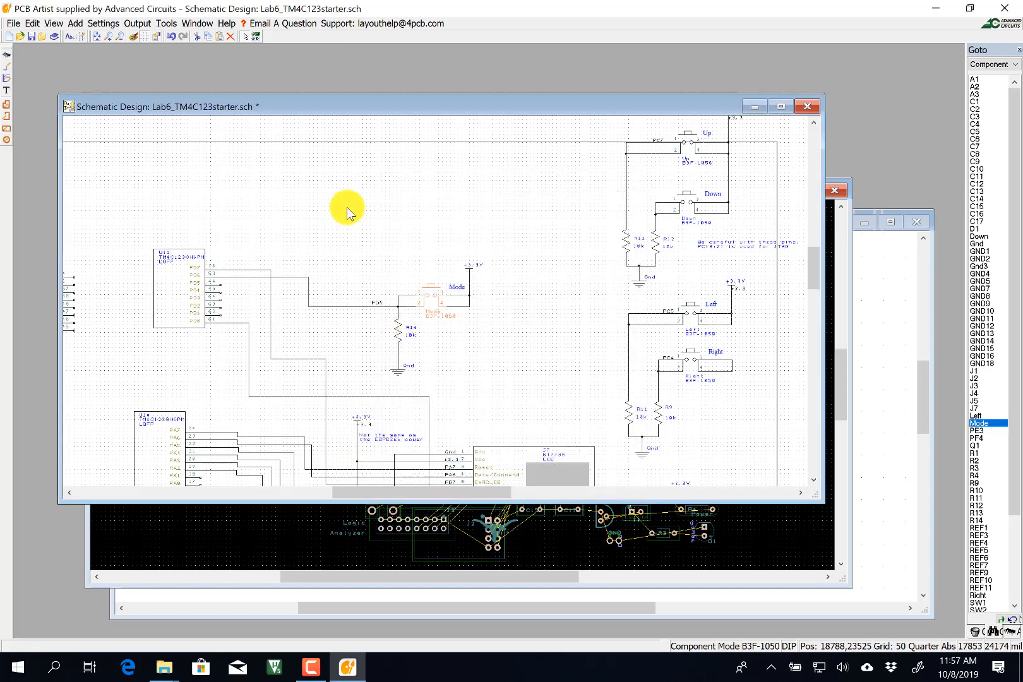
# Forward the design changes to the PCB and close the Notepad report.
pyautogui.click(167, 23)
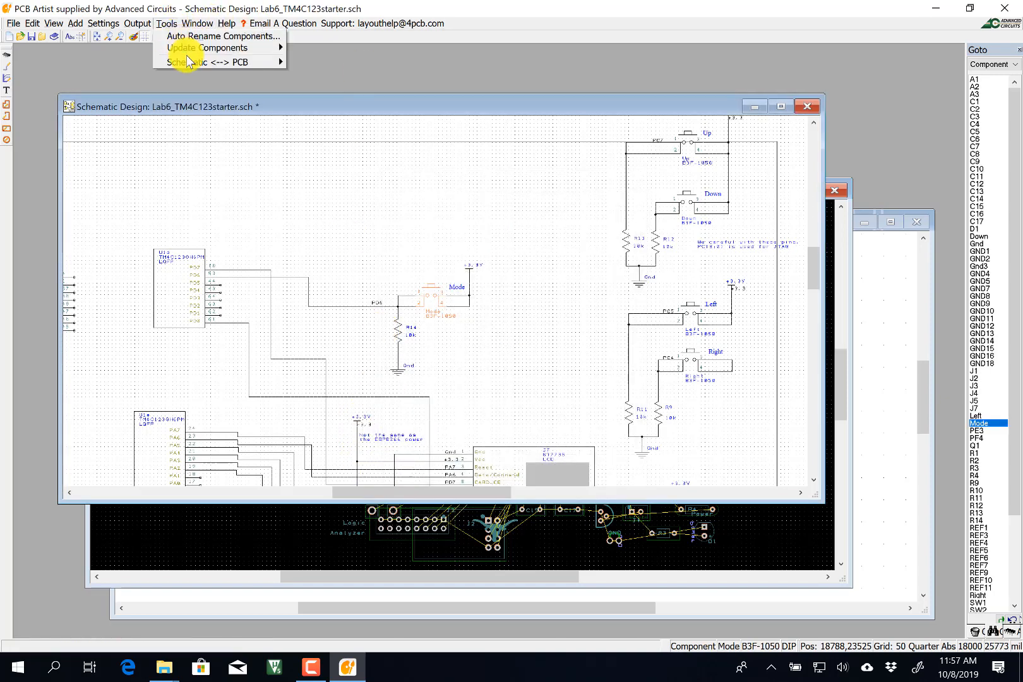
pyautogui.moveTo(187, 62)
pyautogui.click(319, 89)
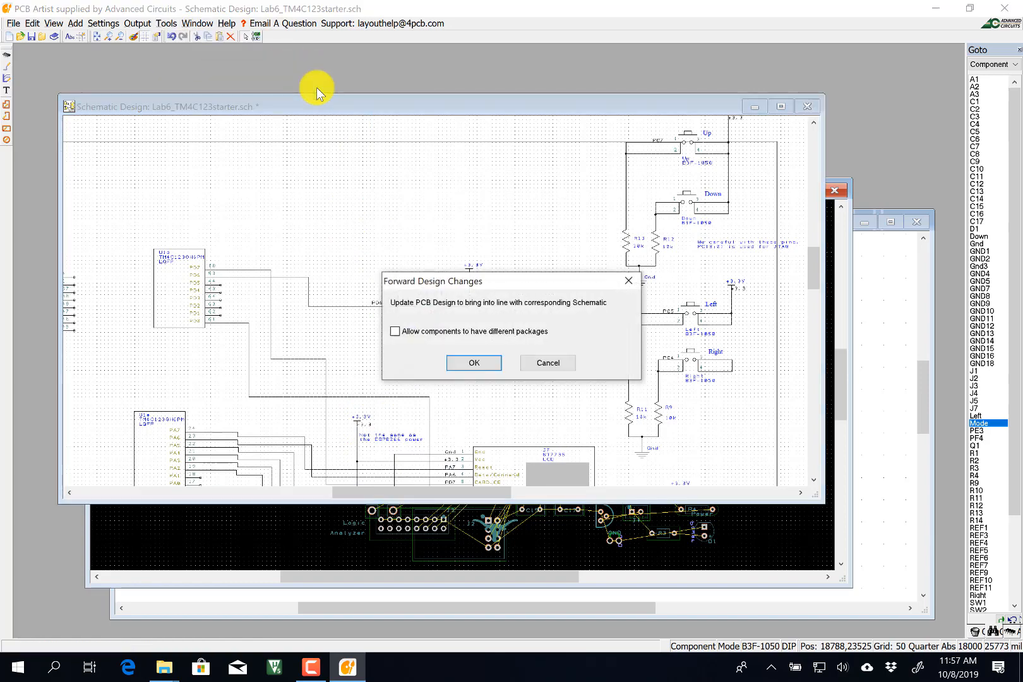
pyautogui.click(493, 364)
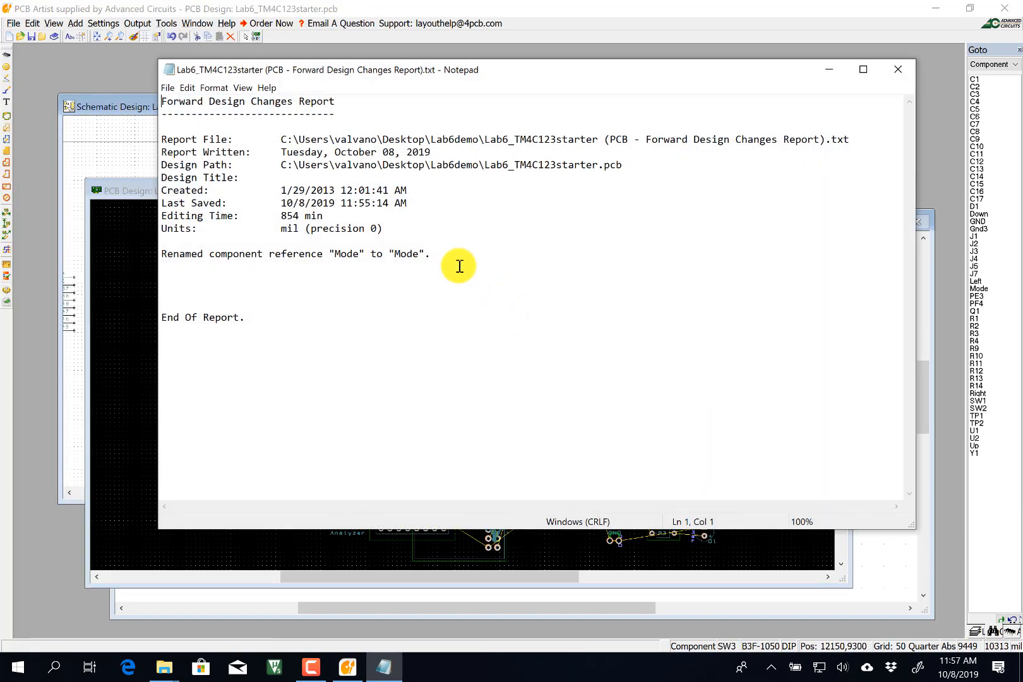
pyautogui.click(901, 68)
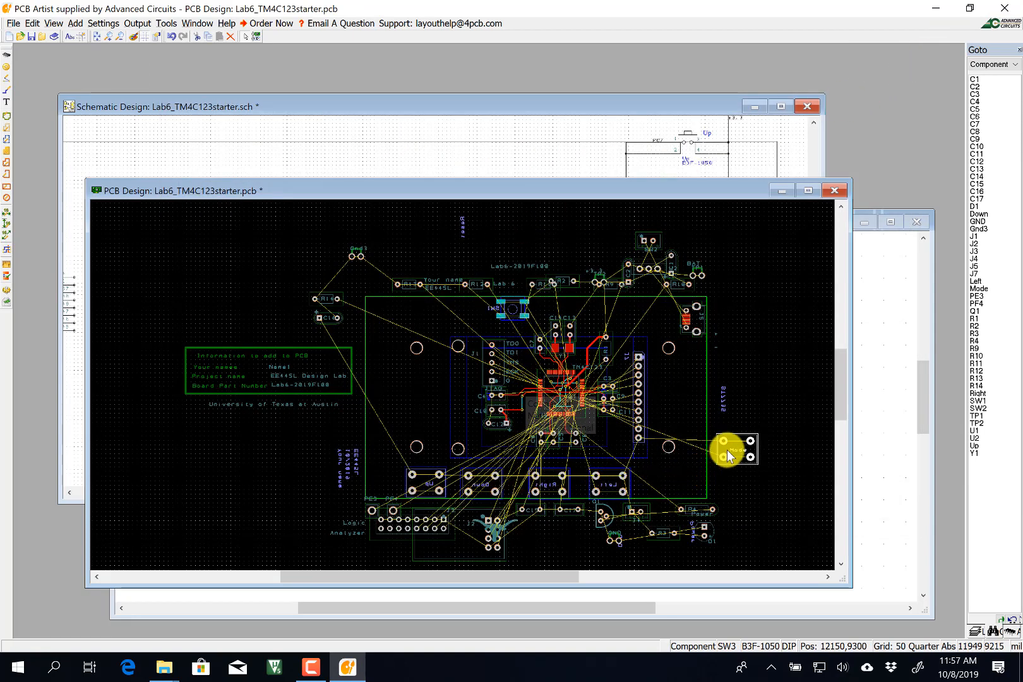
# Flip the Mode switch and move it into the bottom switch row.
pyautogui.rightClick(736, 437)
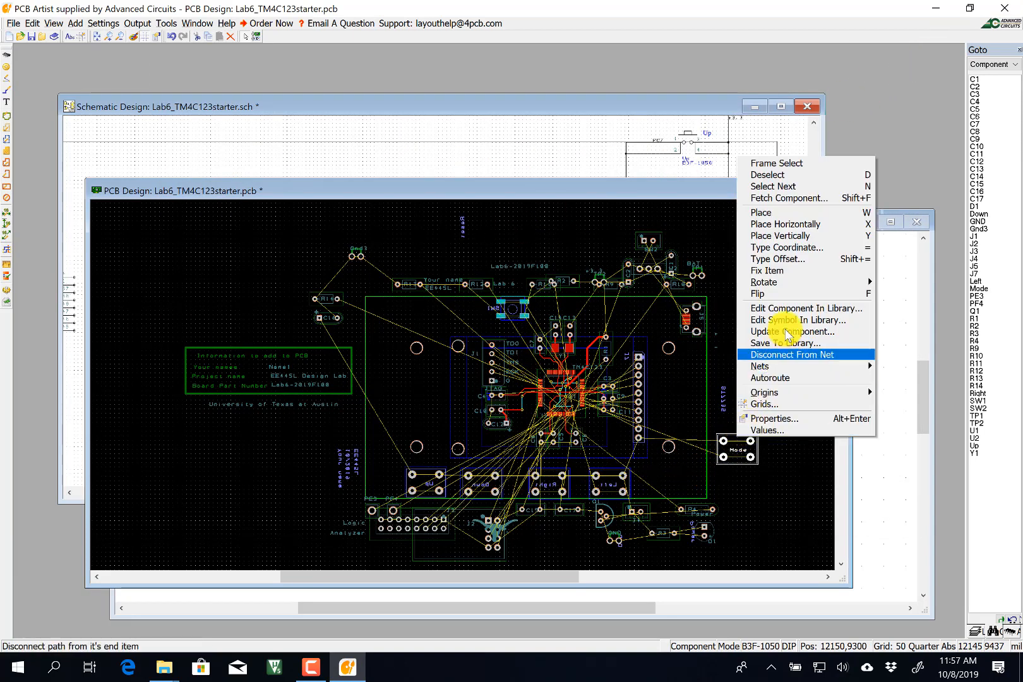
pyautogui.click(795, 296)
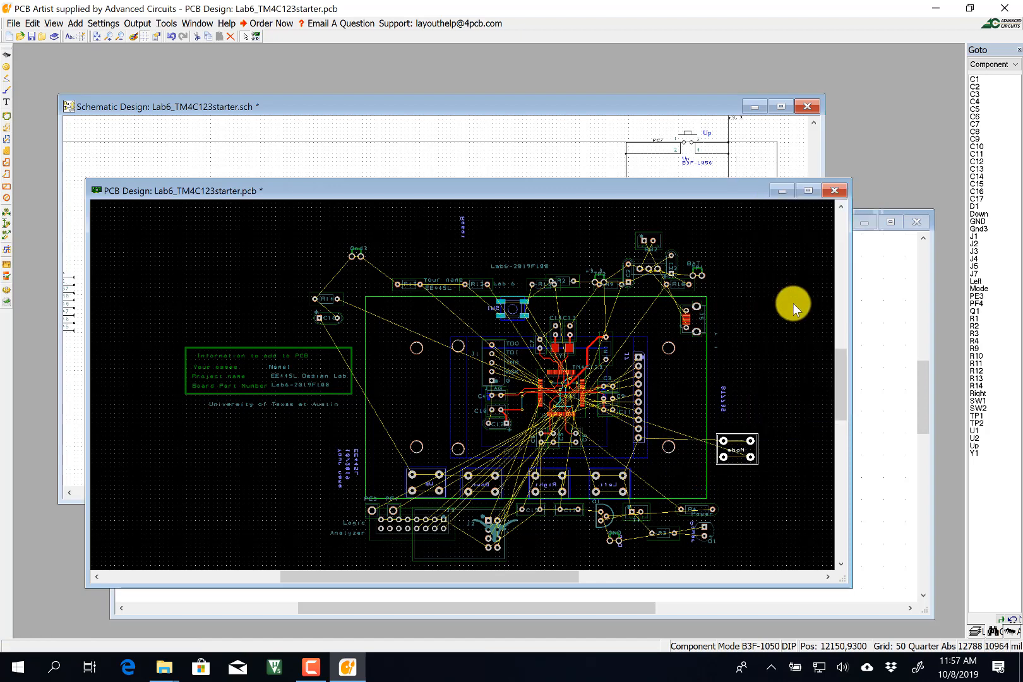
pyautogui.moveTo(726, 443); pyautogui.dragTo(668, 475)
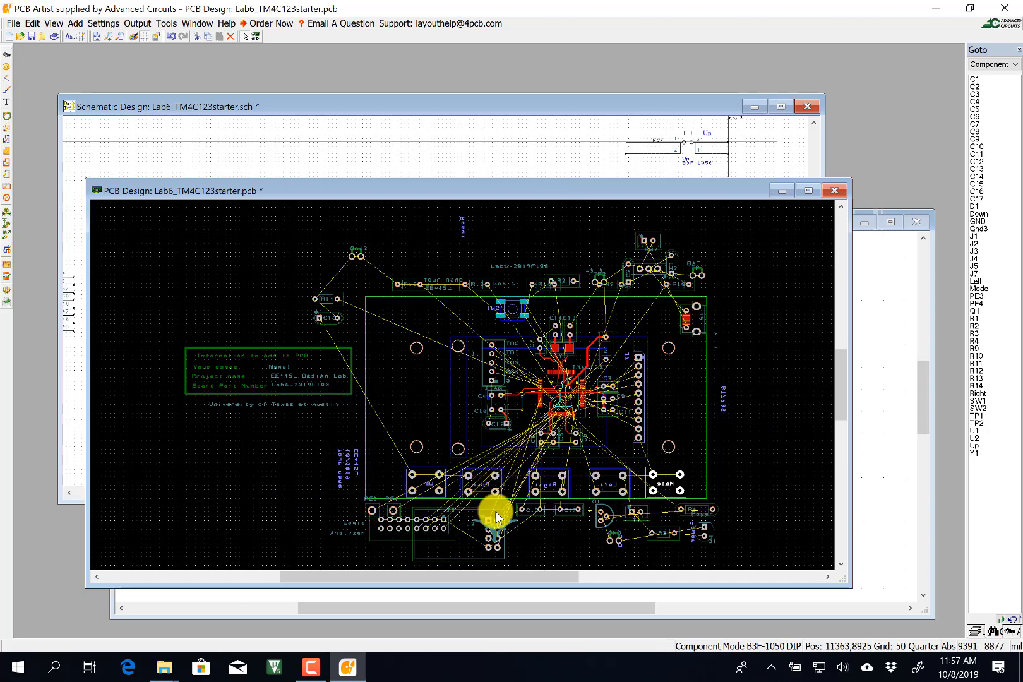
# Rotate the J2 ESP8266 module 90° onto the board's left side, then nudge J5 and the pads.
pyautogui.click(475, 510)
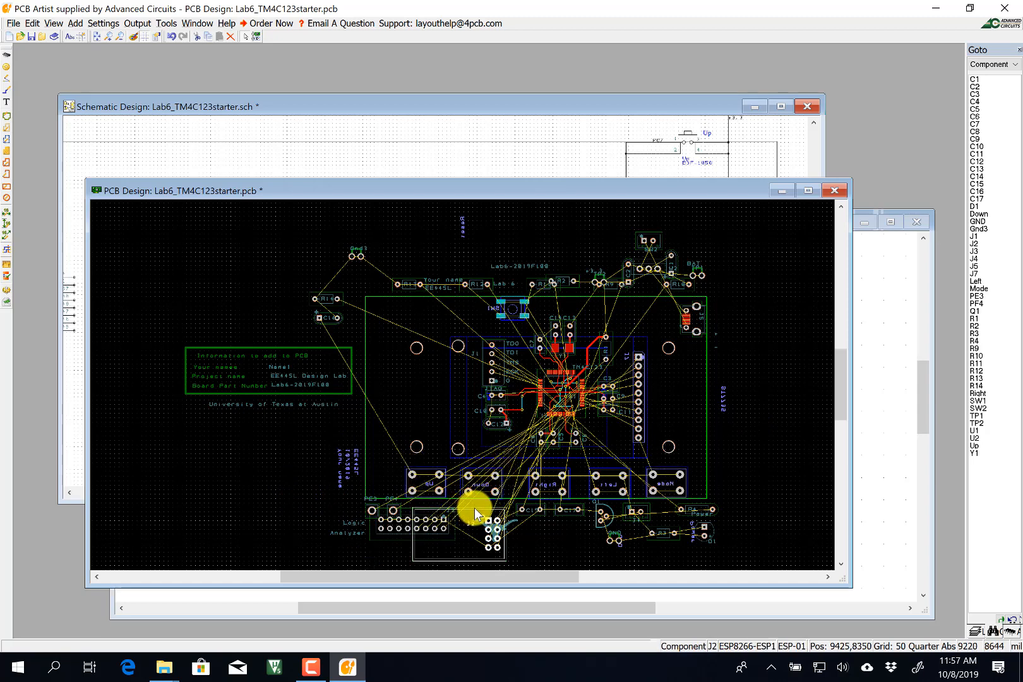
pyautogui.moveTo(474, 508); pyautogui.dragTo(409, 369)
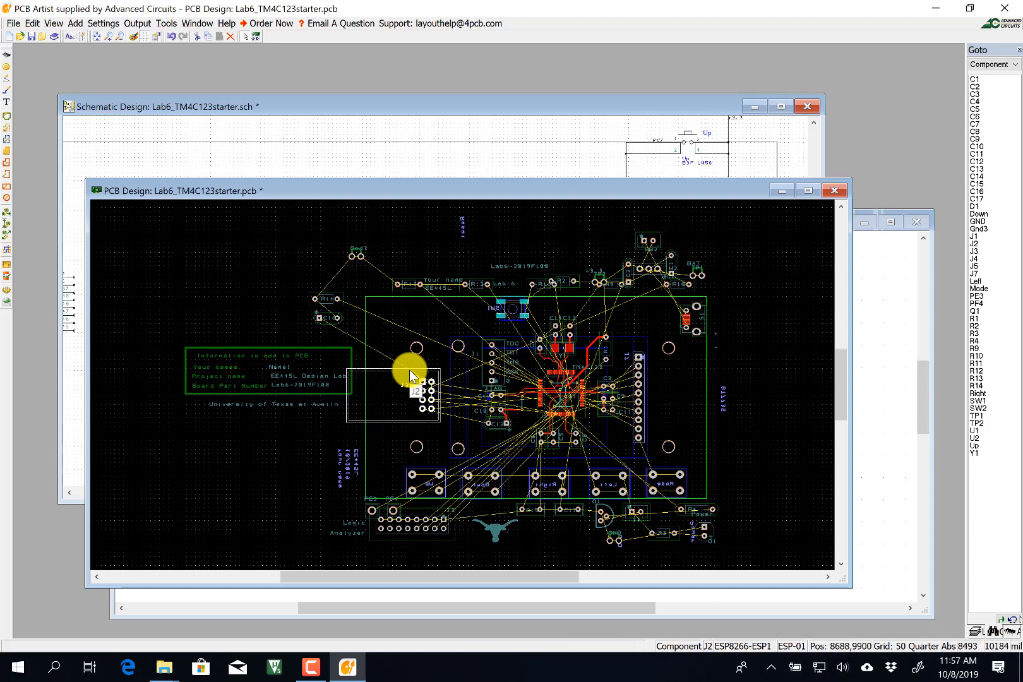
pyautogui.rightClick(409, 369)
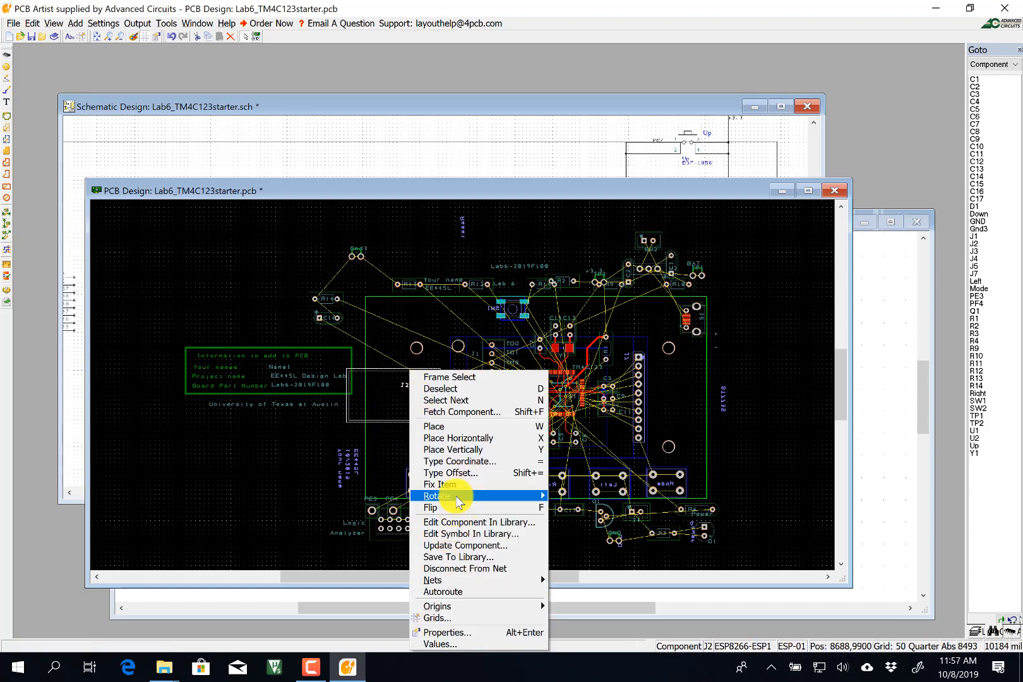
pyautogui.moveTo(456, 496)
pyautogui.click(576, 510)
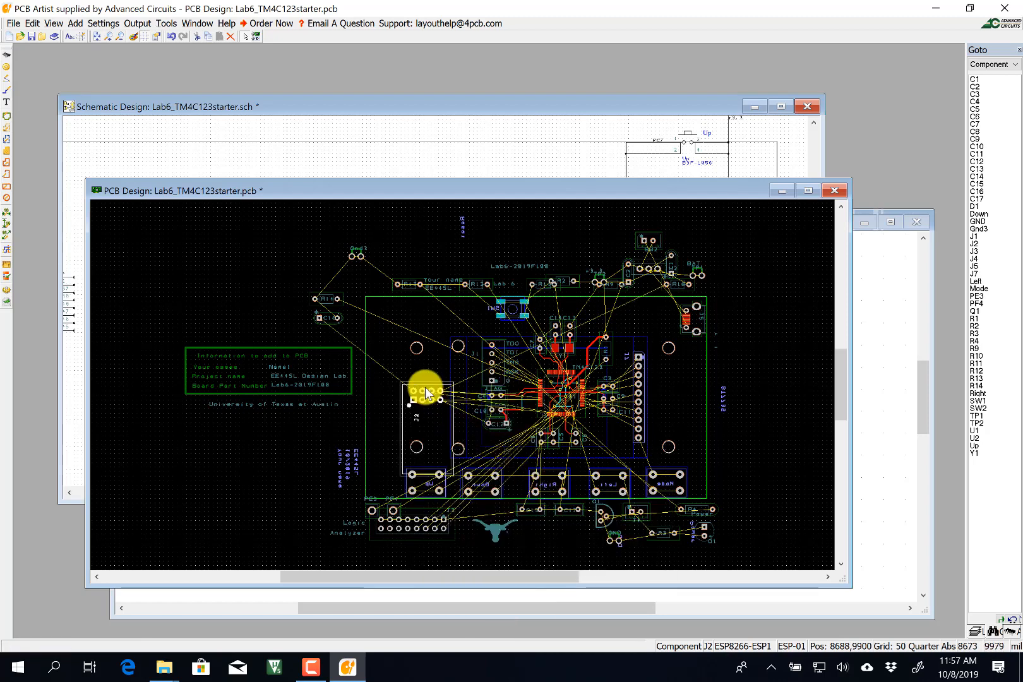
pyautogui.moveTo(420, 383); pyautogui.dragTo(378, 307)
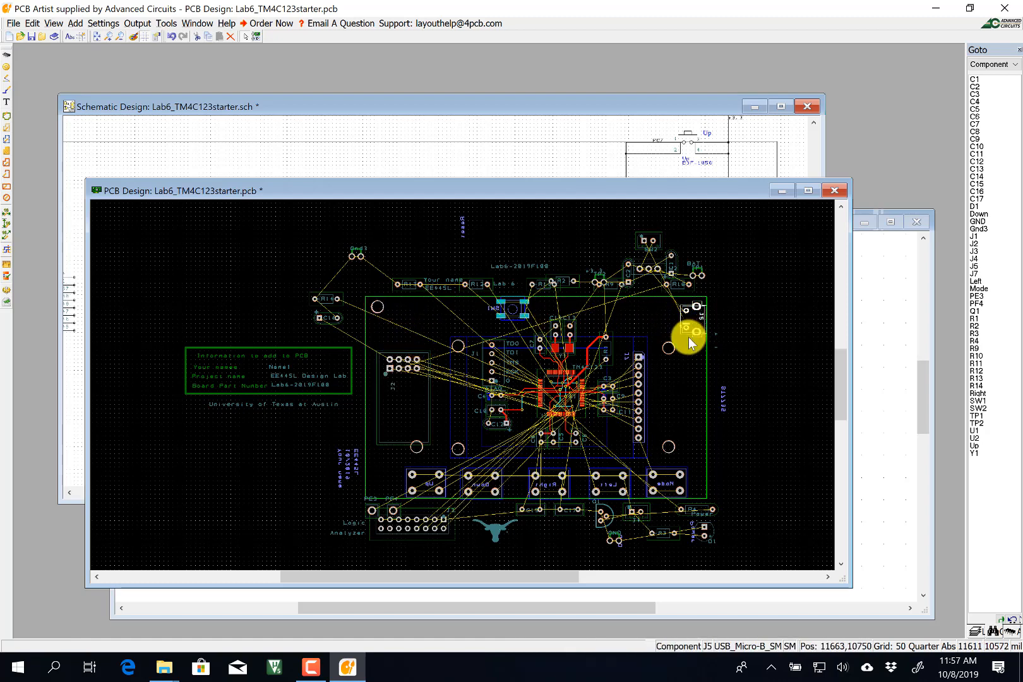
pyautogui.moveTo(688, 336)
pyautogui.mouseDown()
pyautogui.moveTo(683, 315)
pyautogui.moveTo(693, 297)
pyautogui.moveTo(682, 323)
pyautogui.mouseUp()
pyautogui.moveTo(681, 461); pyautogui.dragTo(660, 472)
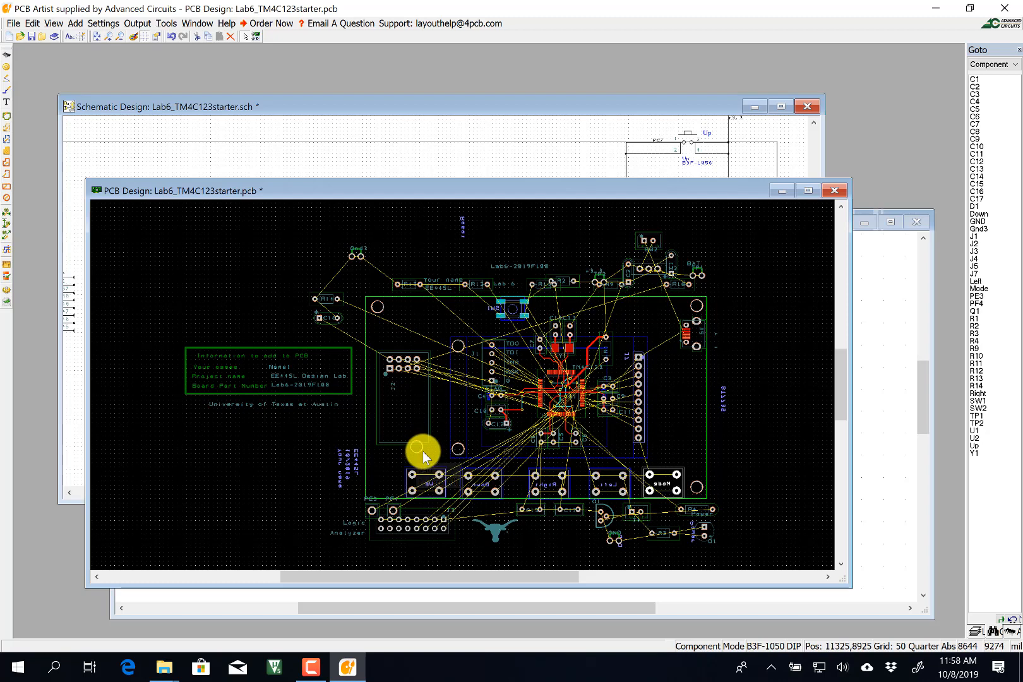
pyautogui.moveTo(416, 447); pyautogui.dragTo(384, 489)
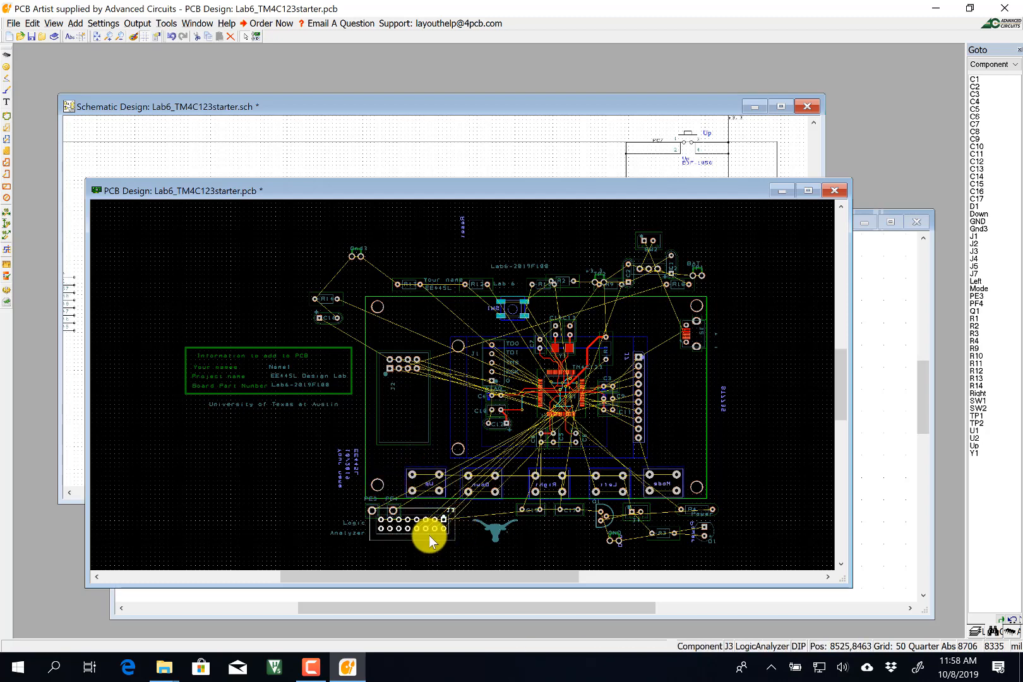
# Stand J3 at 270° on the board's right edge, then reposition J2 and move SW2 inside.
pyautogui.moveTo(428, 534); pyautogui.dragTo(748, 452)
pyautogui.rightClick(749, 452)
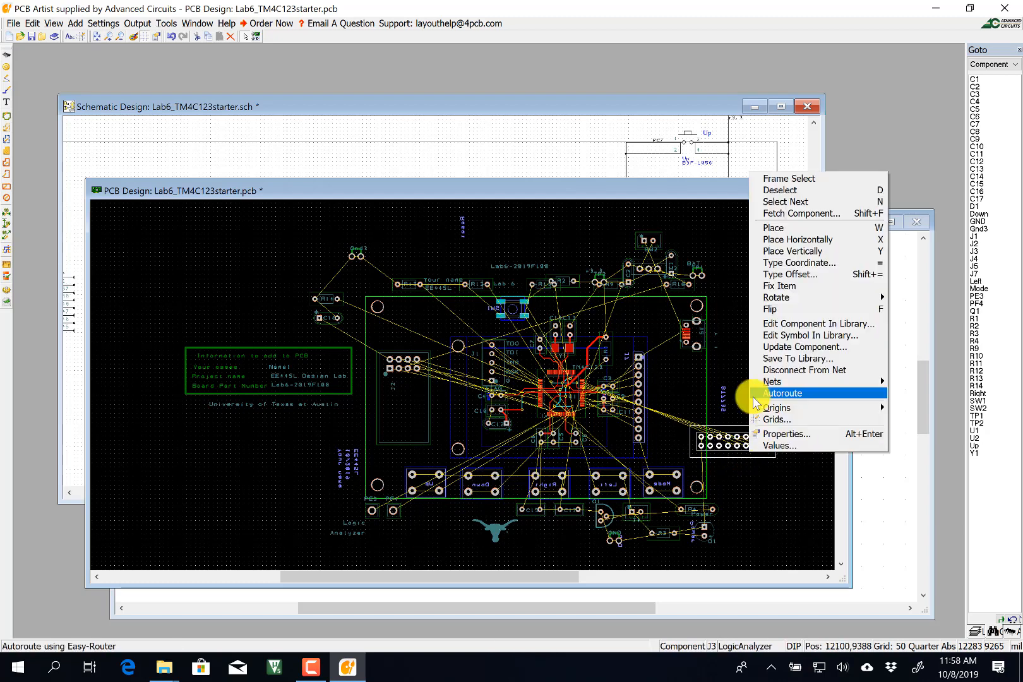
pyautogui.moveTo(783, 297)
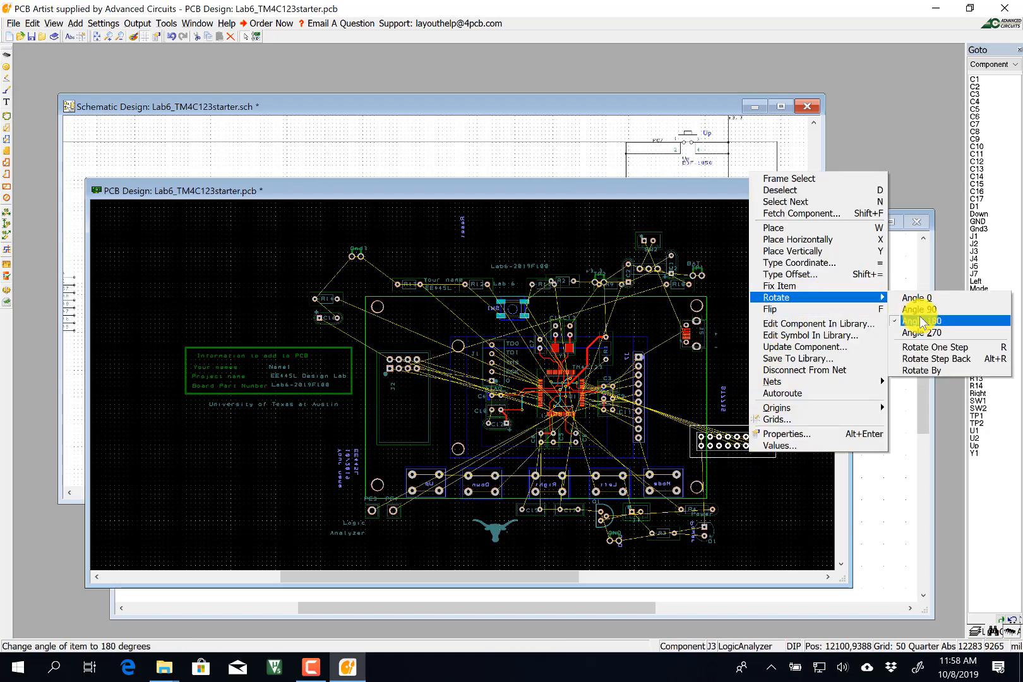
pyautogui.click(909, 309)
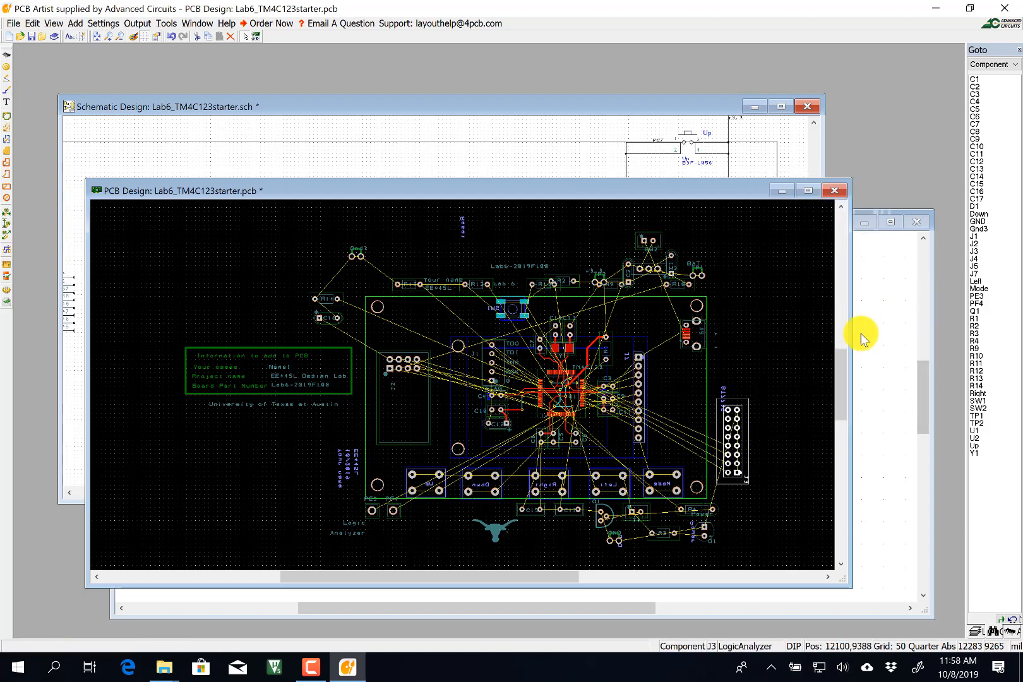
pyautogui.rightClick(738, 405)
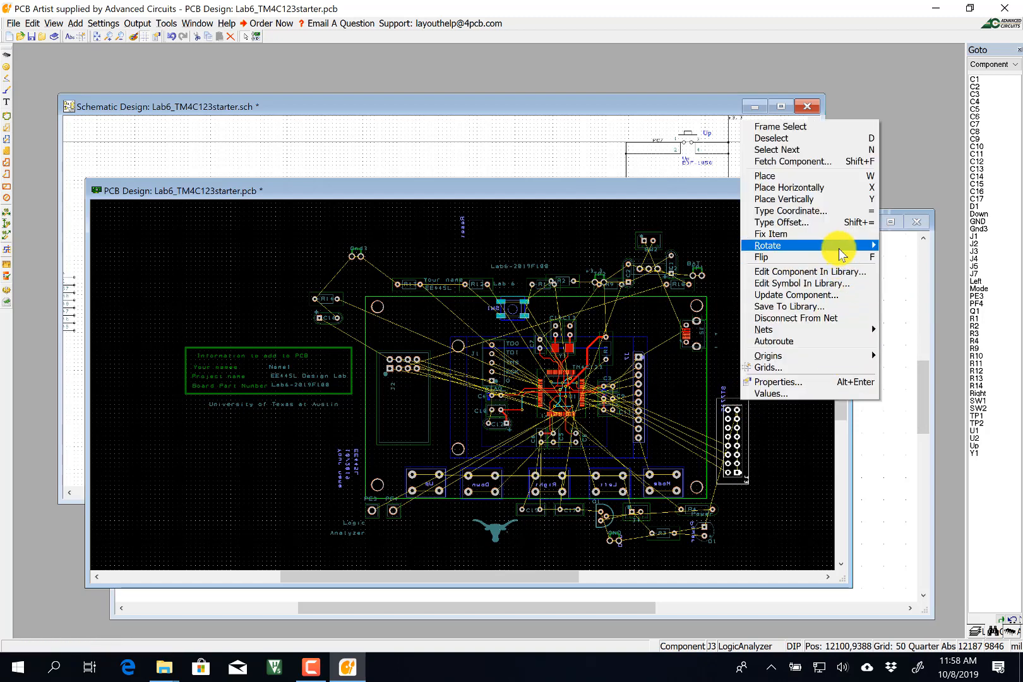
pyautogui.moveTo(838, 247)
pyautogui.click(909, 282)
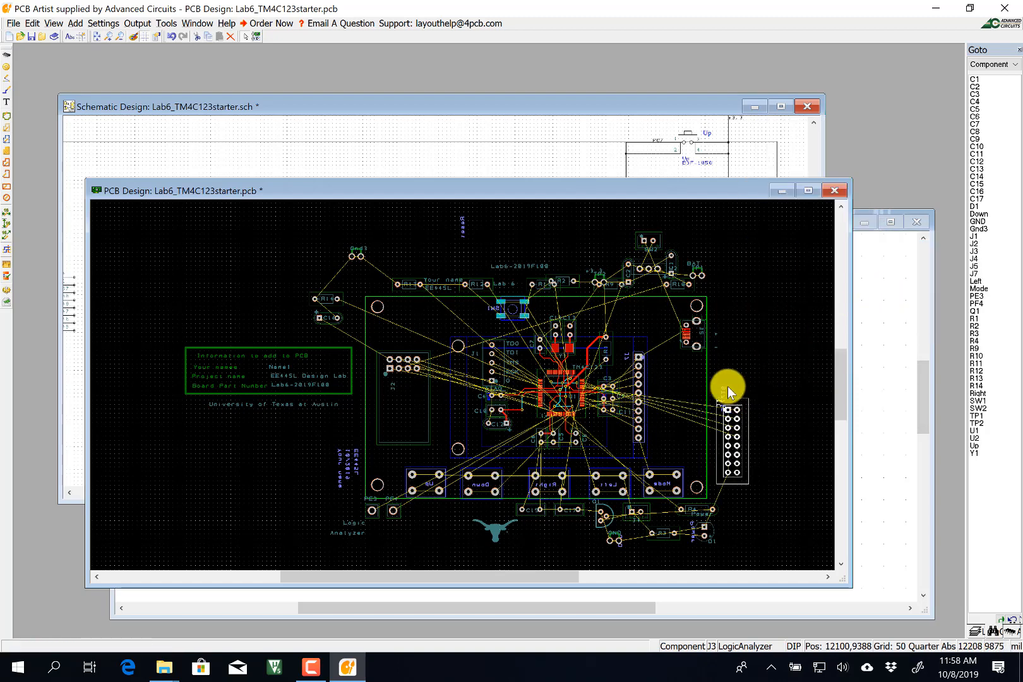
pyautogui.moveTo(725, 388); pyautogui.dragTo(698, 357)
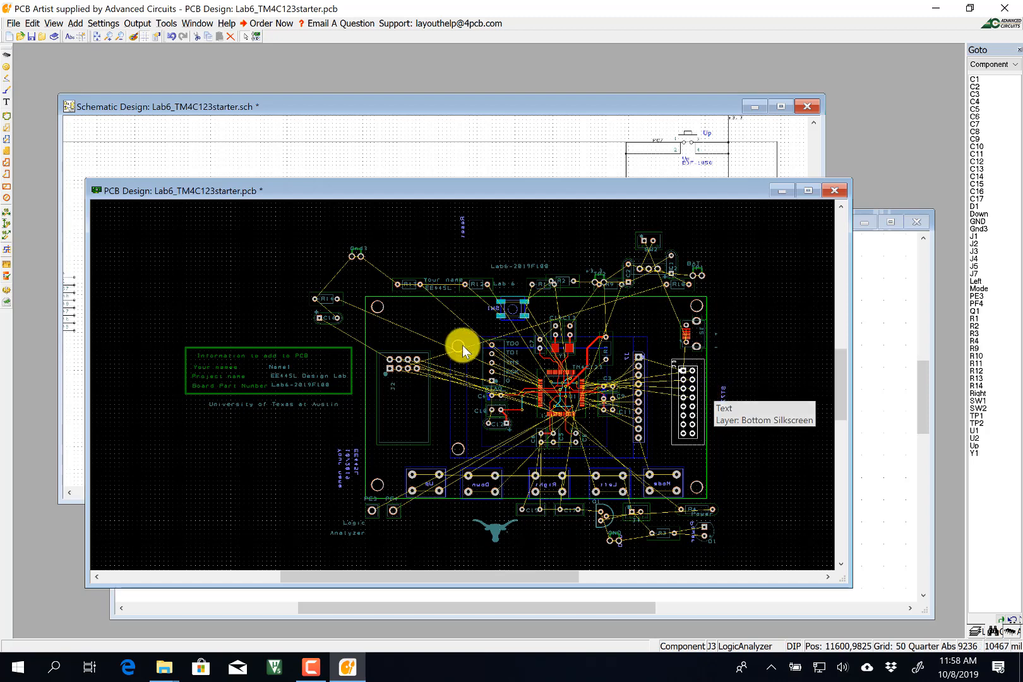
pyautogui.moveTo(399, 352); pyautogui.dragTo(403, 355)
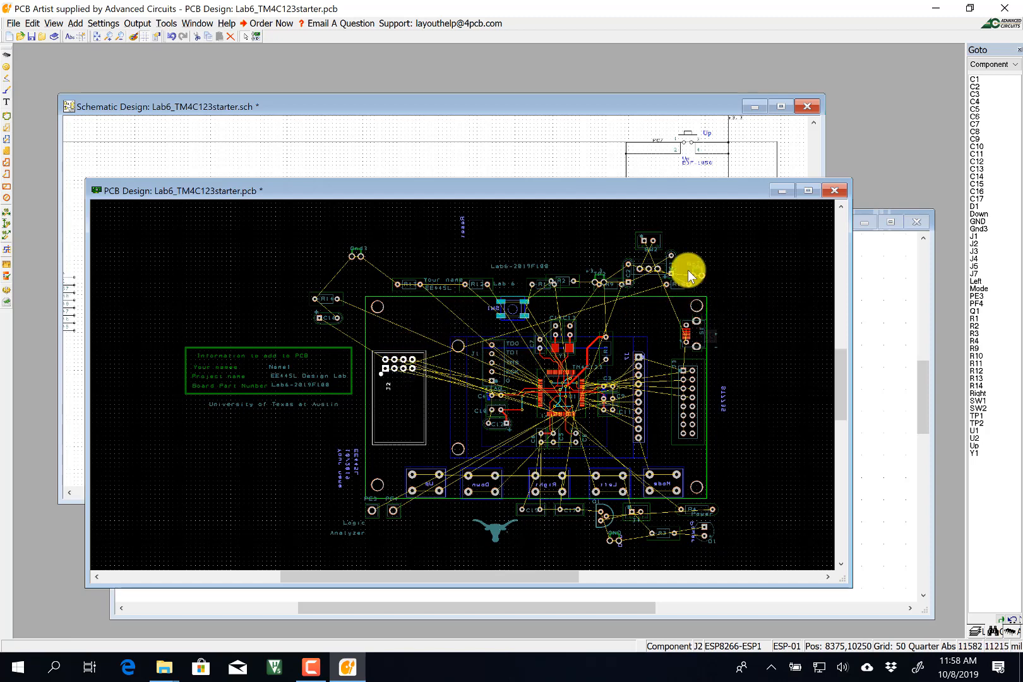
pyautogui.moveTo(650, 238); pyautogui.dragTo(663, 333)
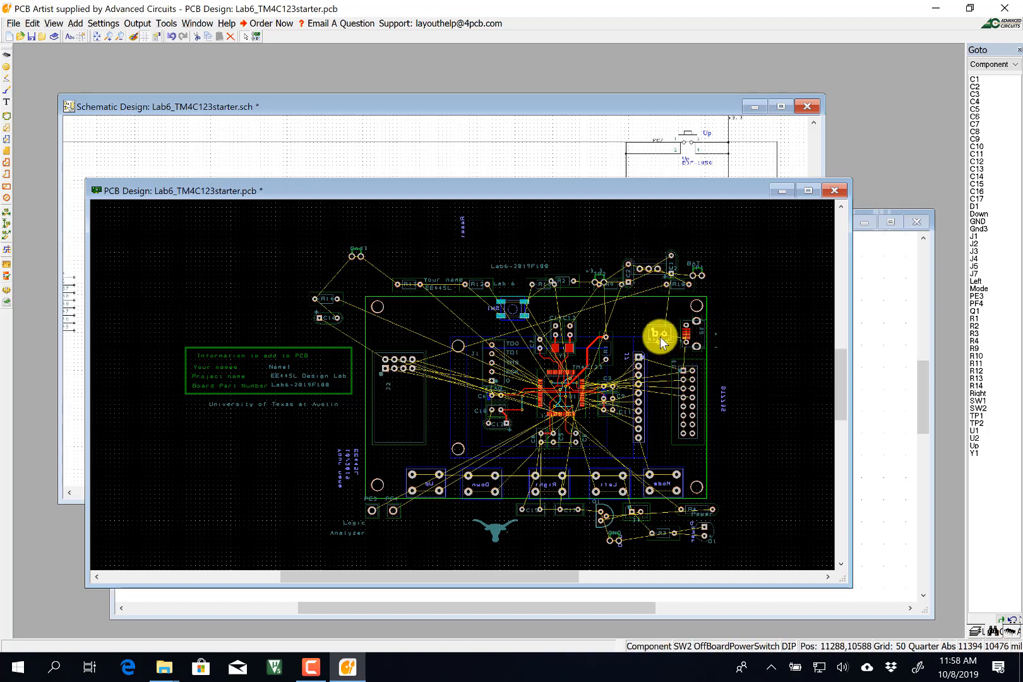
# Rotate SW2 by 180° and nudge it slightly right and down.
pyautogui.scroll(2, 662, 332)
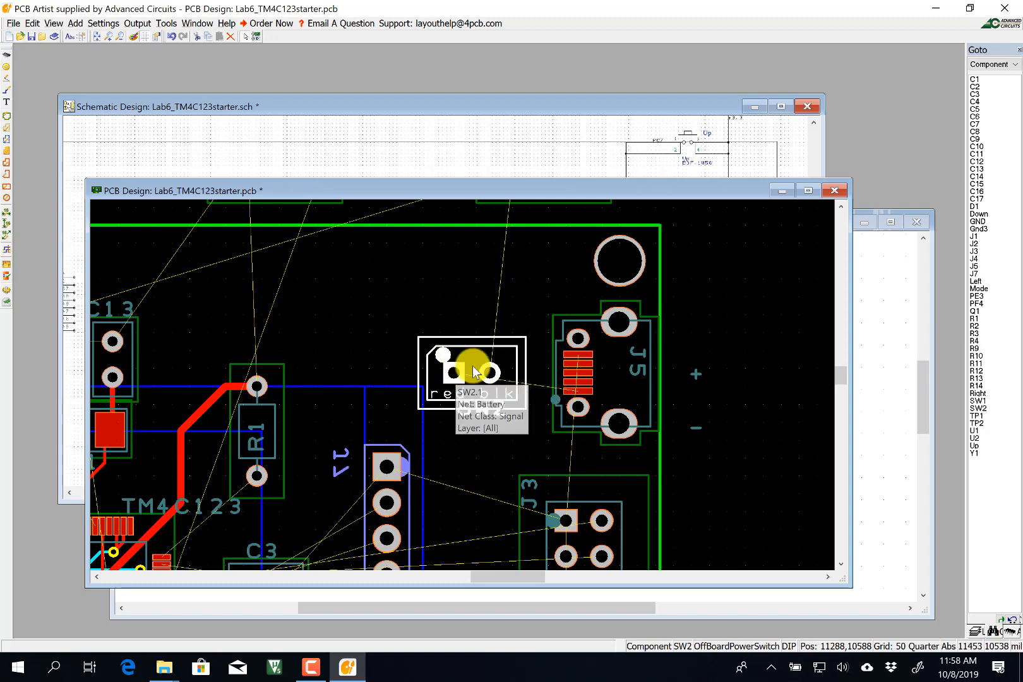
pyautogui.rightClick(481, 344)
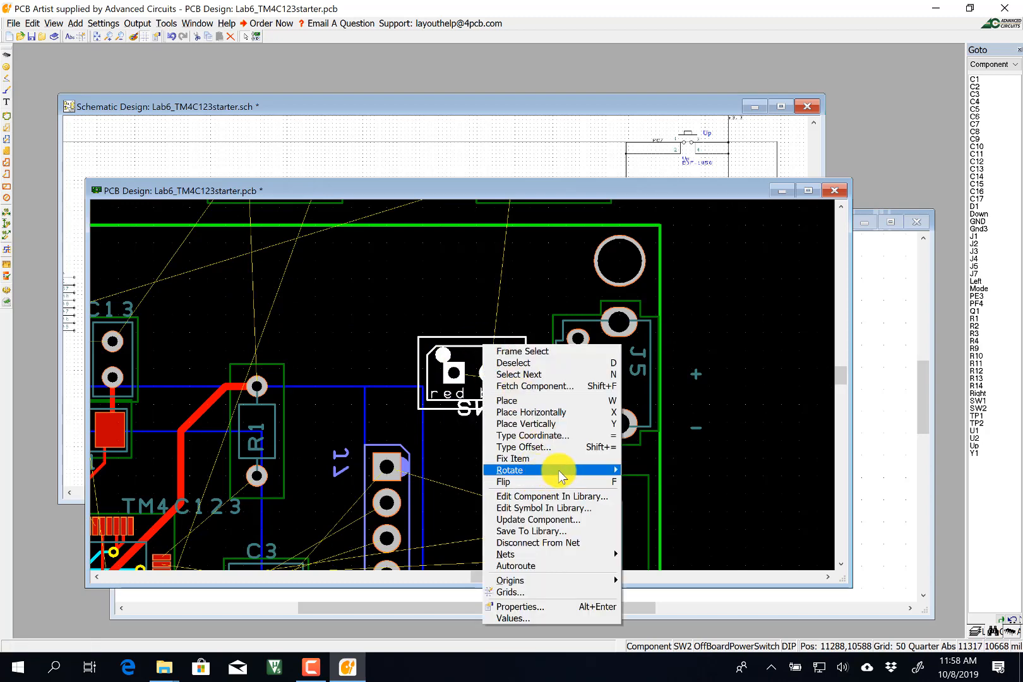
pyautogui.moveTo(568, 471)
pyautogui.click(650, 493)
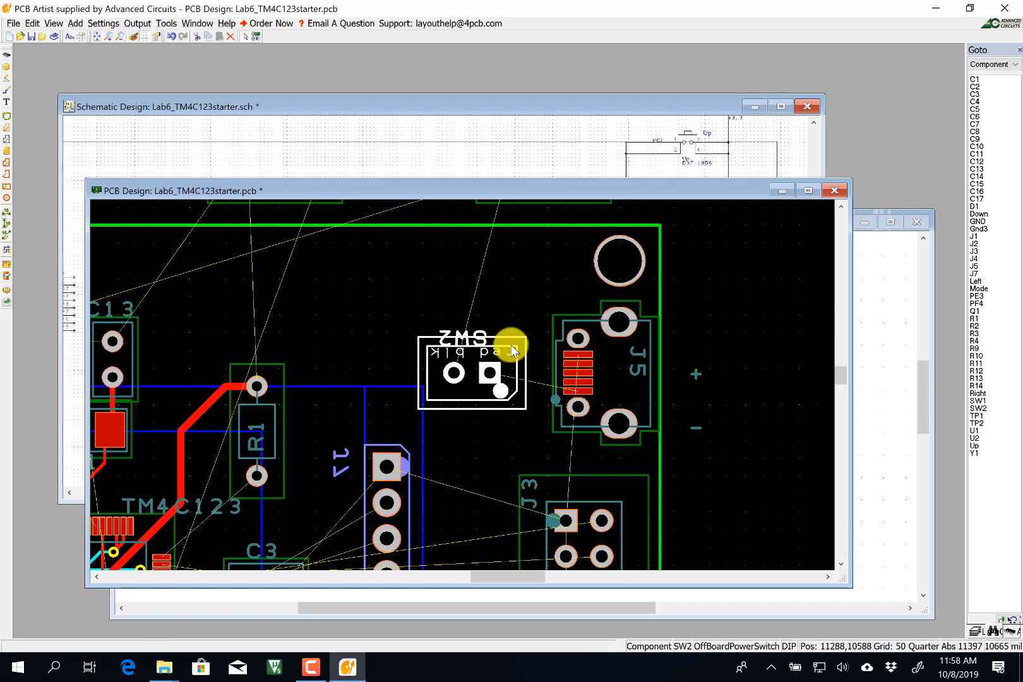
pyautogui.moveTo(511, 344); pyautogui.dragTo(525, 351)
# Move test point TP1 from beside BAT down to just above SW2.
pyautogui.scroll(-1, 701, 332)
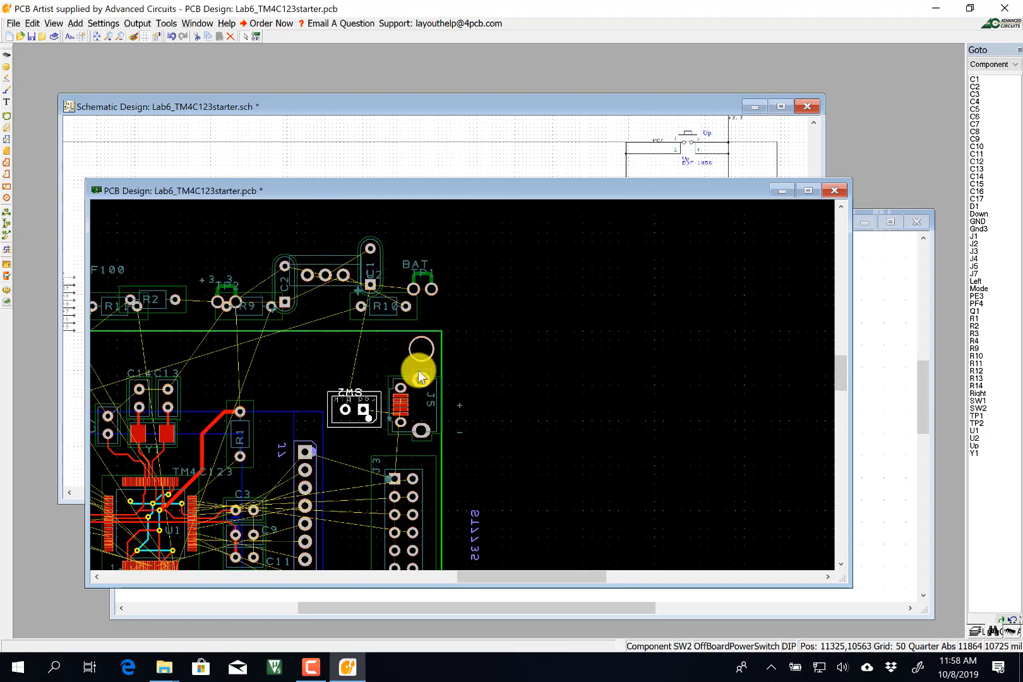
pyautogui.moveTo(431, 290); pyautogui.dragTo(421, 318)
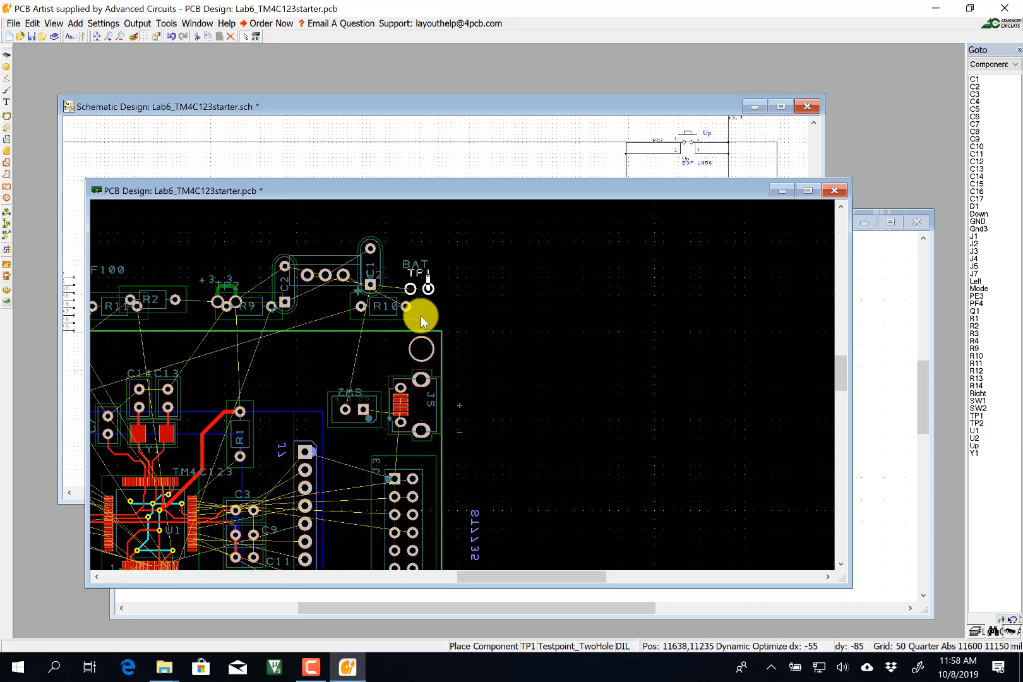
pyautogui.moveTo(395, 368); pyautogui.dragTo(386, 369)
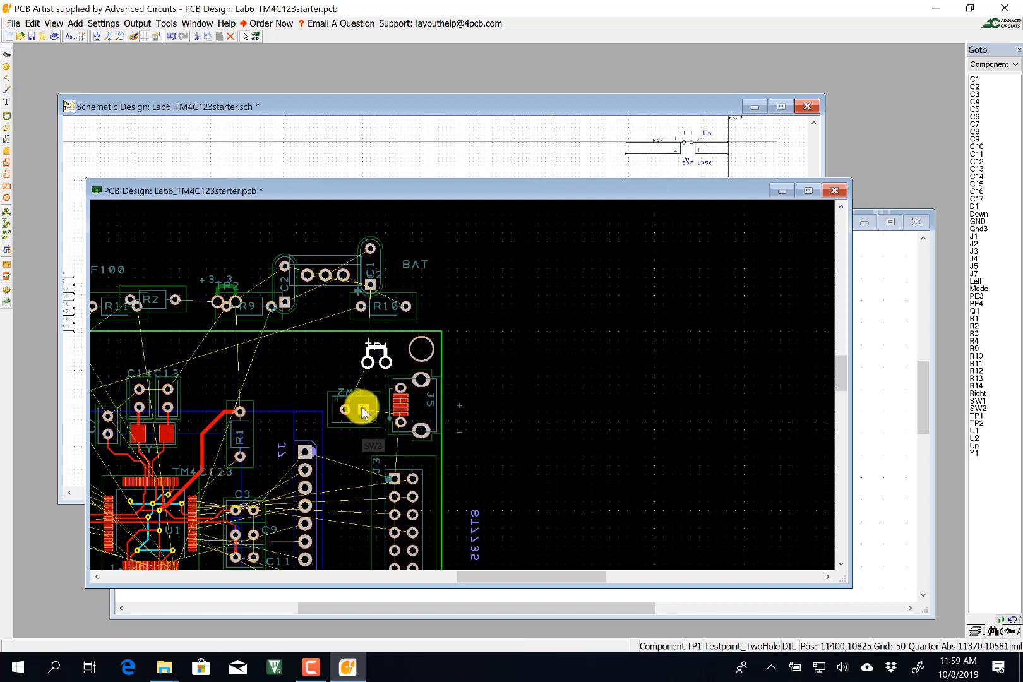
pyautogui.scroll(2, 355, 427)
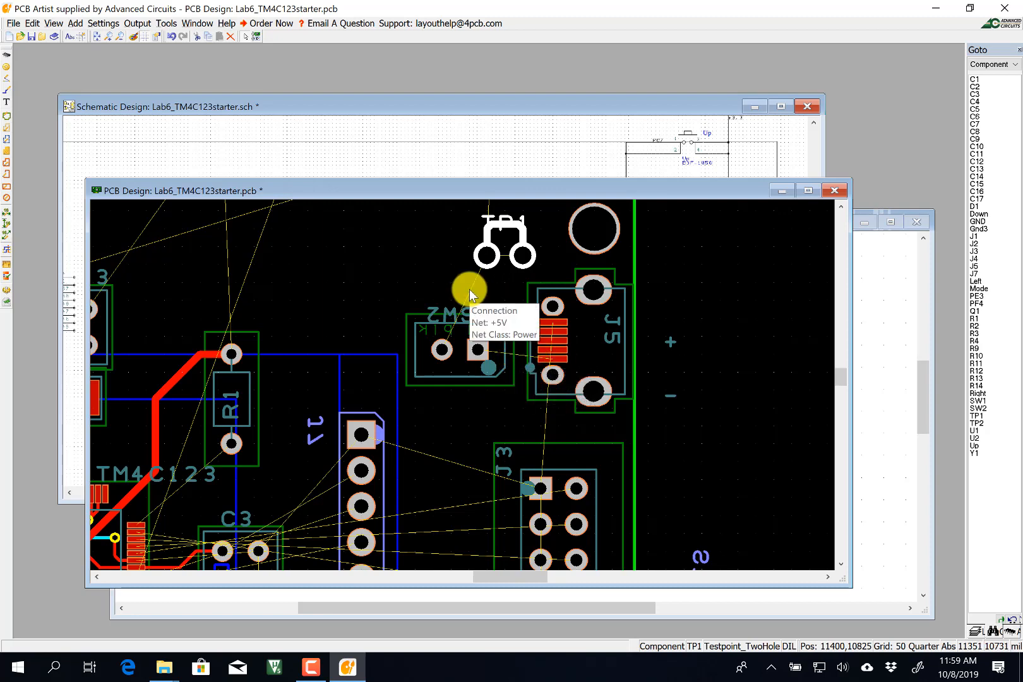
pyautogui.moveTo(485, 318); pyautogui.dragTo(461, 387, button='middle')
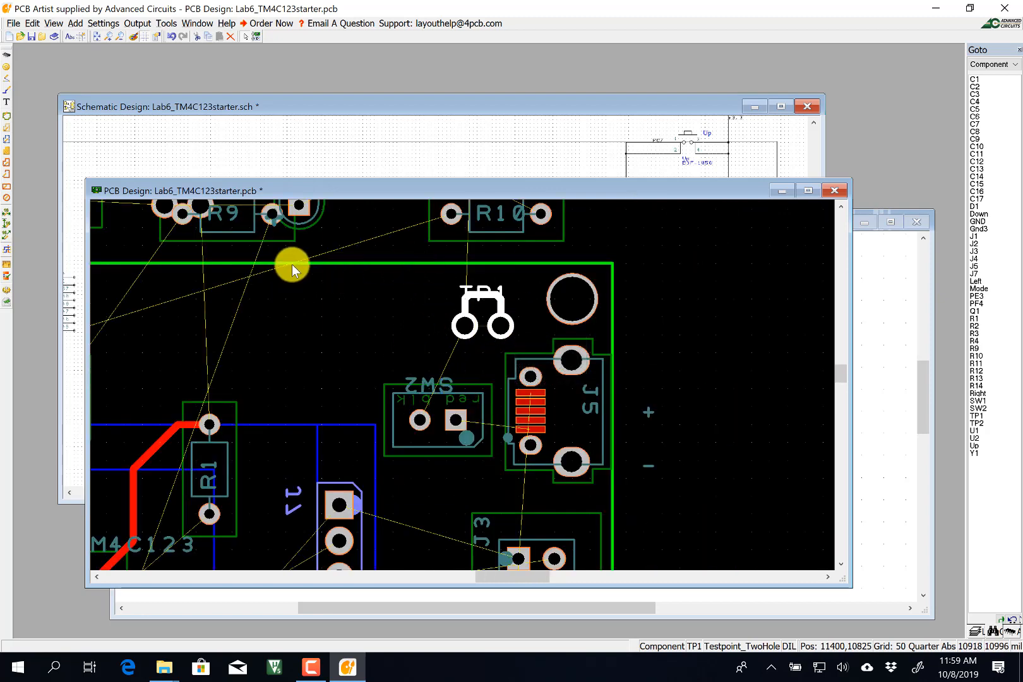
pyautogui.scroll(-1, 292, 267)
# Move regulator U2 onto the board beside TP1 and rotate it 180 degrees.
pyautogui.click(511, 311)
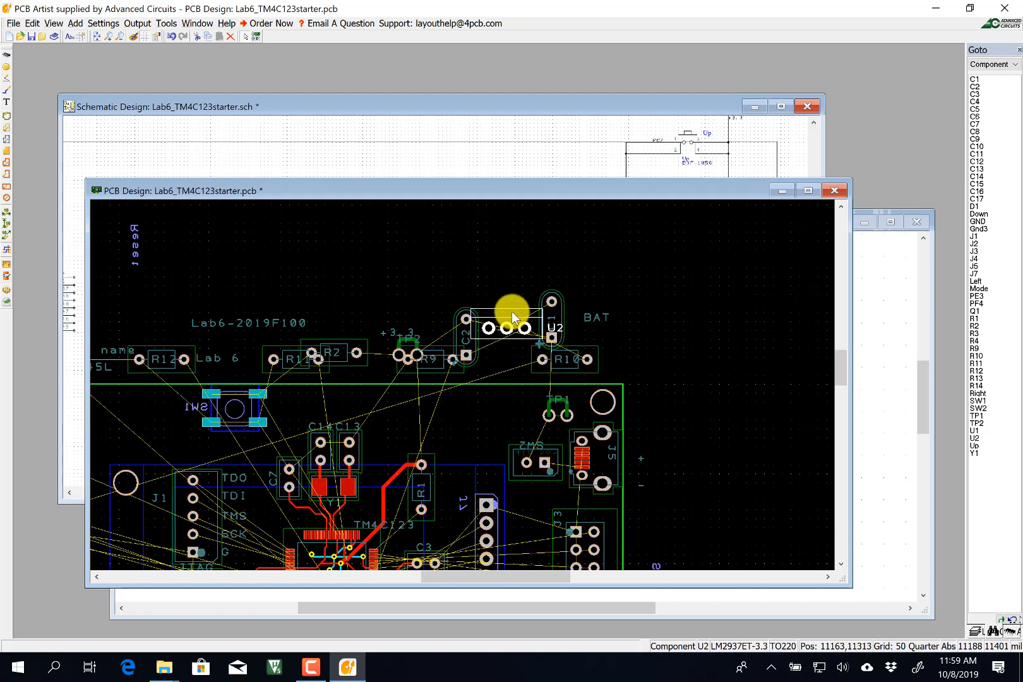
pyautogui.moveTo(511, 312); pyautogui.dragTo(475, 406)
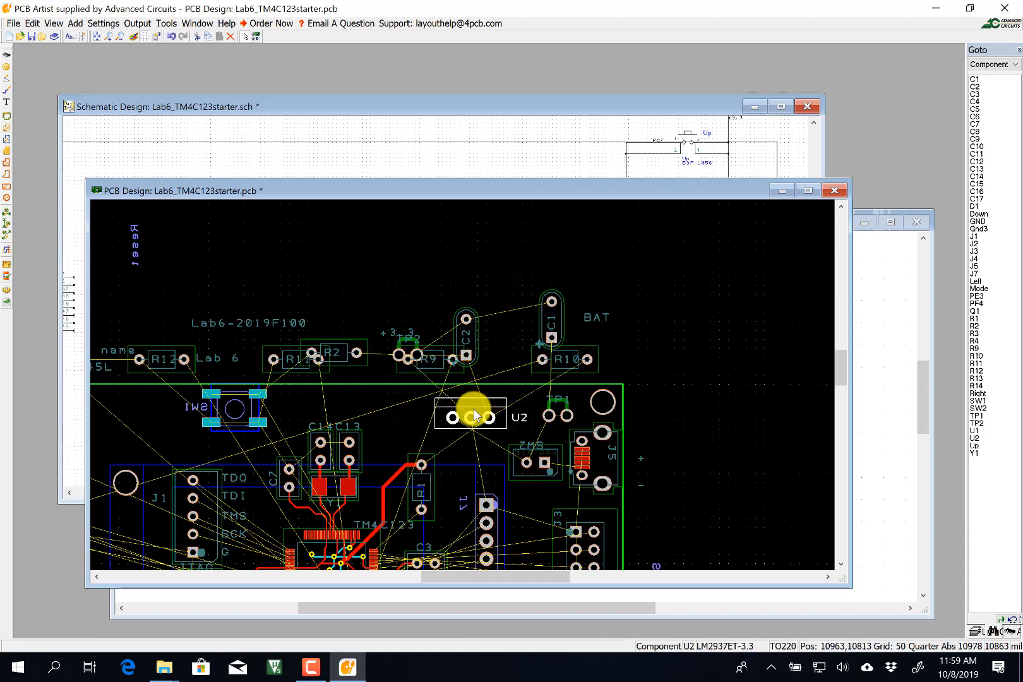
pyautogui.rightClick(474, 414)
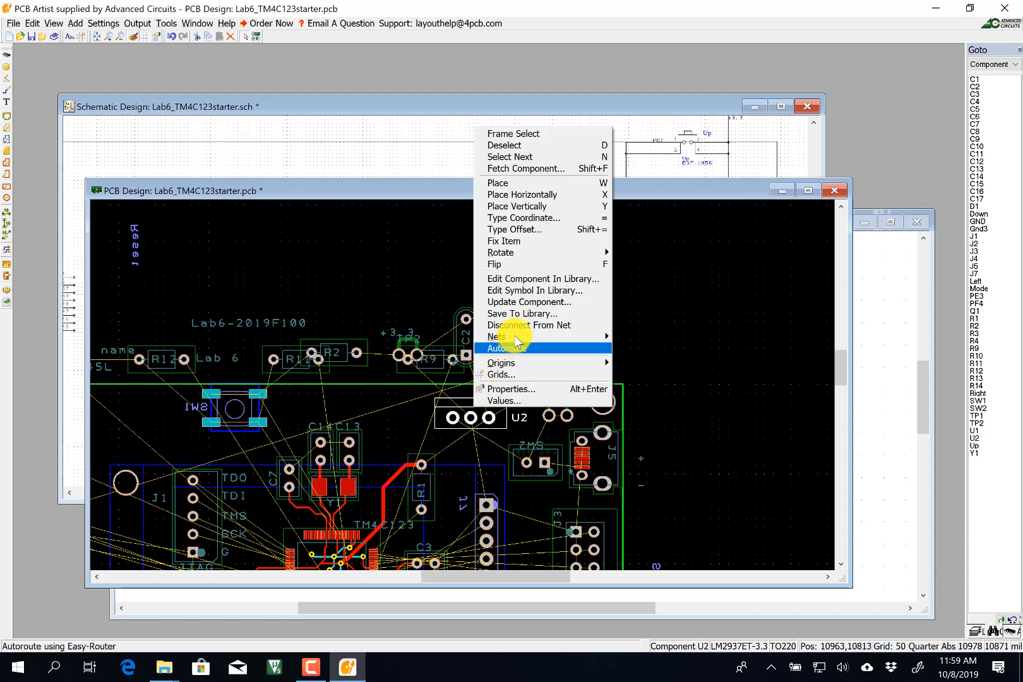
pyautogui.moveTo(603, 252)
pyautogui.click(649, 278)
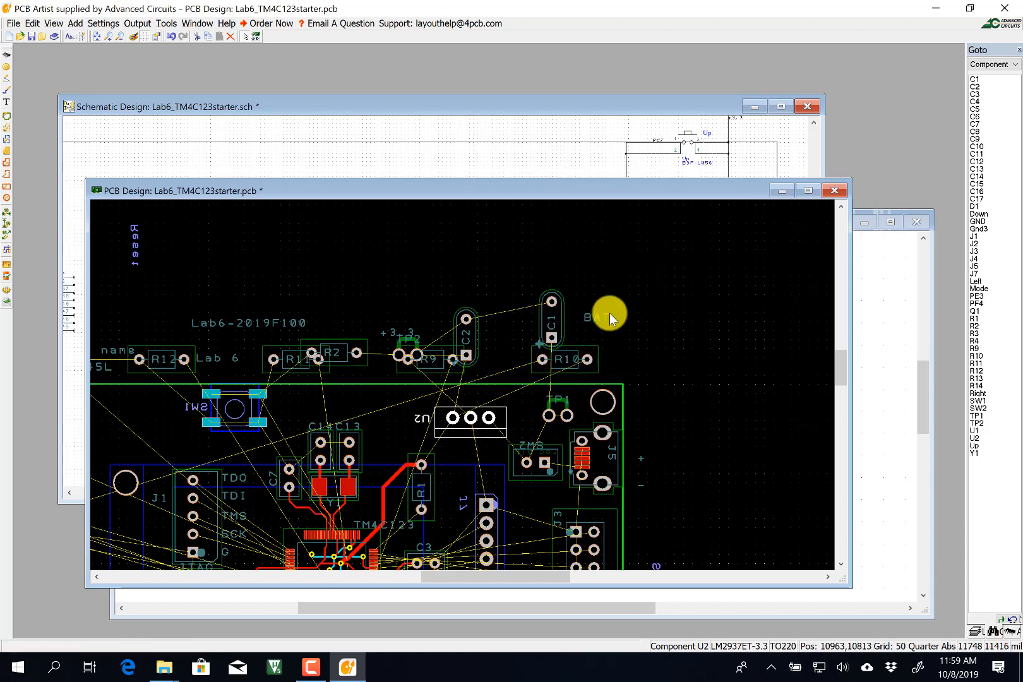
pyautogui.moveTo(478, 406); pyautogui.dragTo(479, 411)
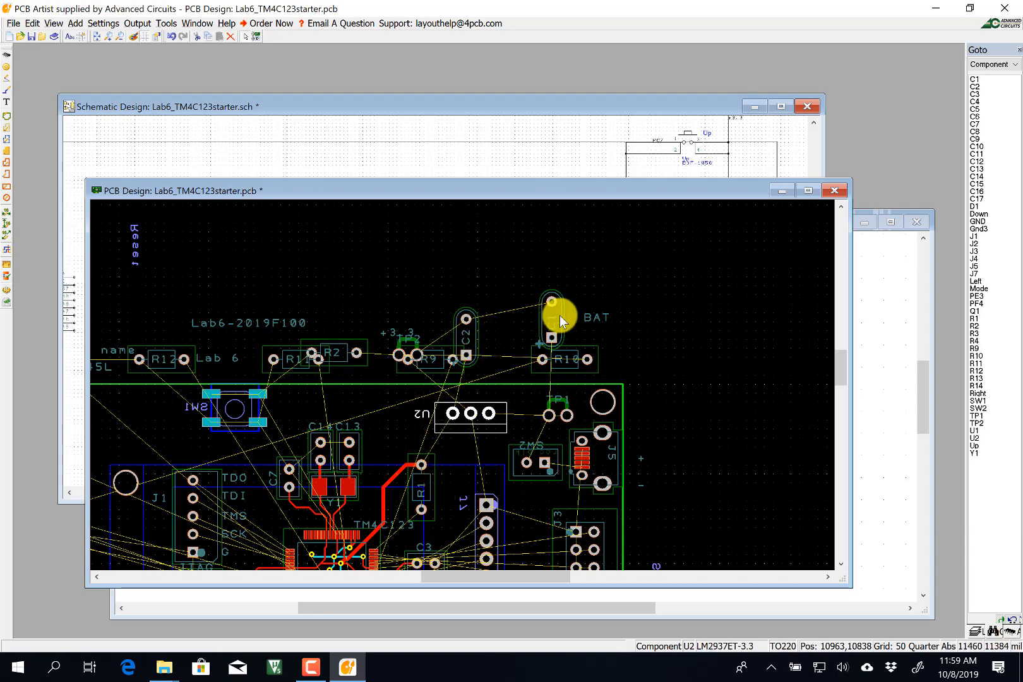
# Stand C1 upright at 270 degrees to the right of U2, shifting U2 slightly left.
pyautogui.moveTo(553, 317); pyautogui.dragTo(531, 411)
pyautogui.rightClick(530, 411)
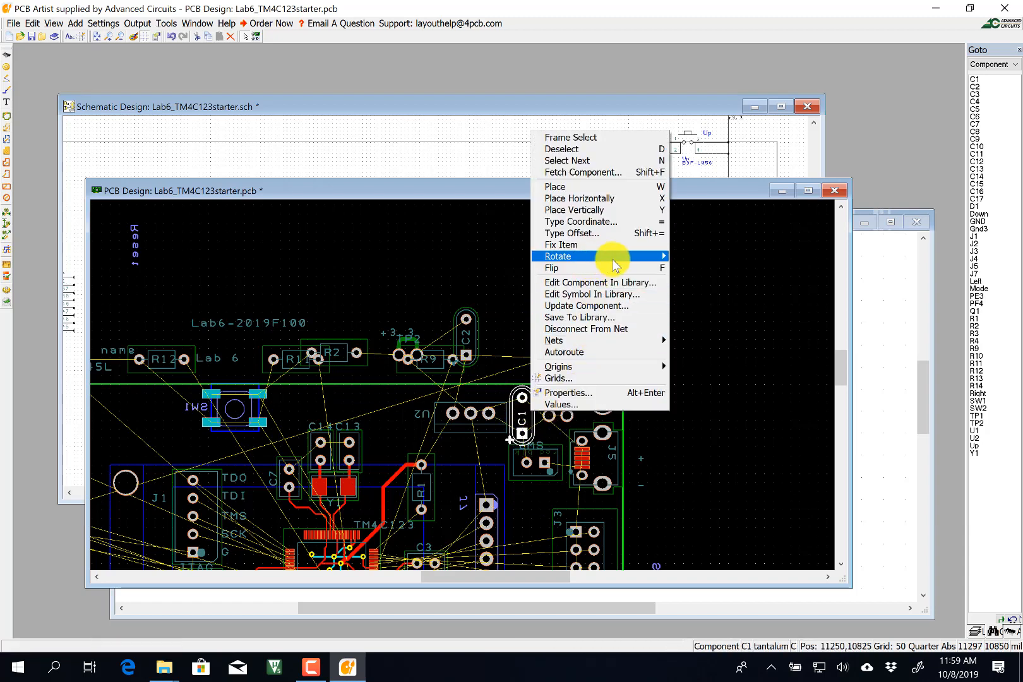
pyautogui.moveTo(600, 256)
pyautogui.click(687, 282)
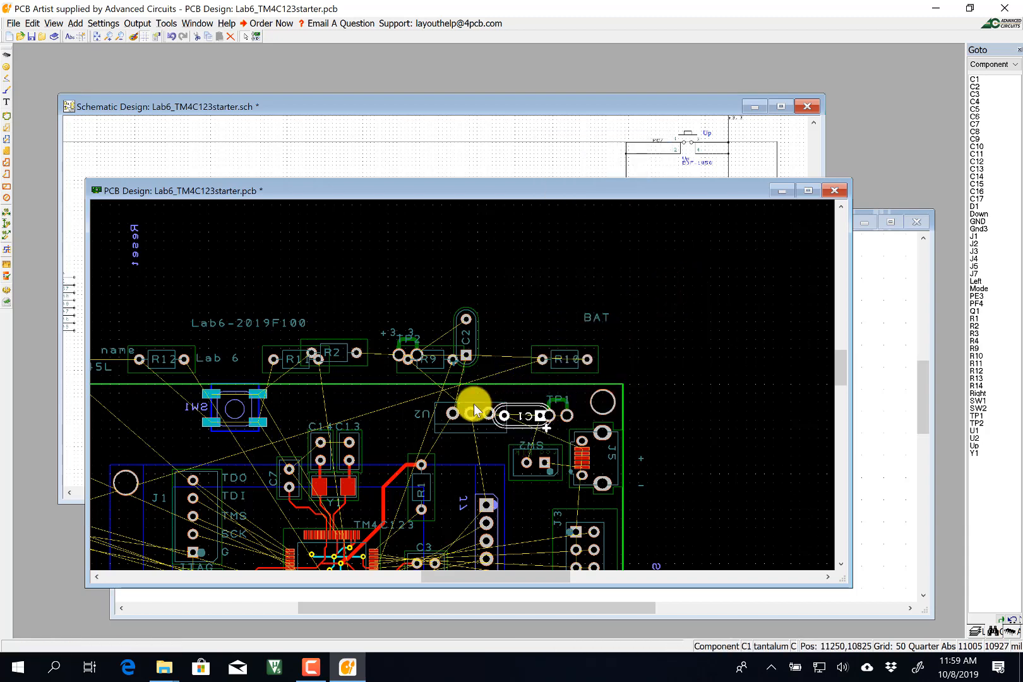
pyautogui.moveTo(474, 403); pyautogui.dragTo(454, 404)
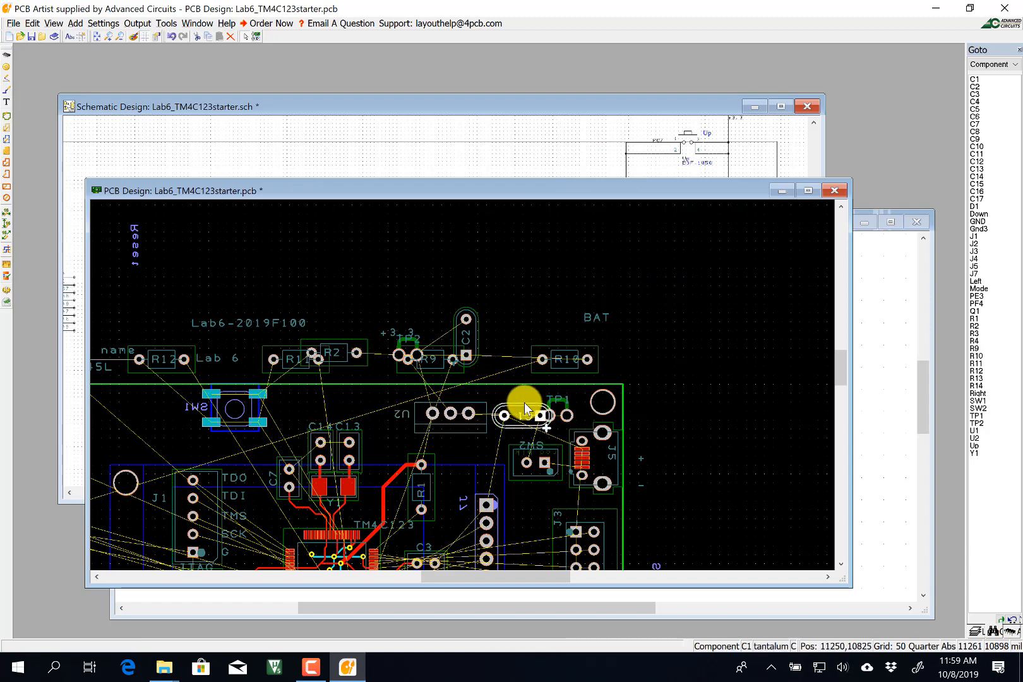
pyautogui.rightClick(524, 402)
pyautogui.moveTo(654, 247)
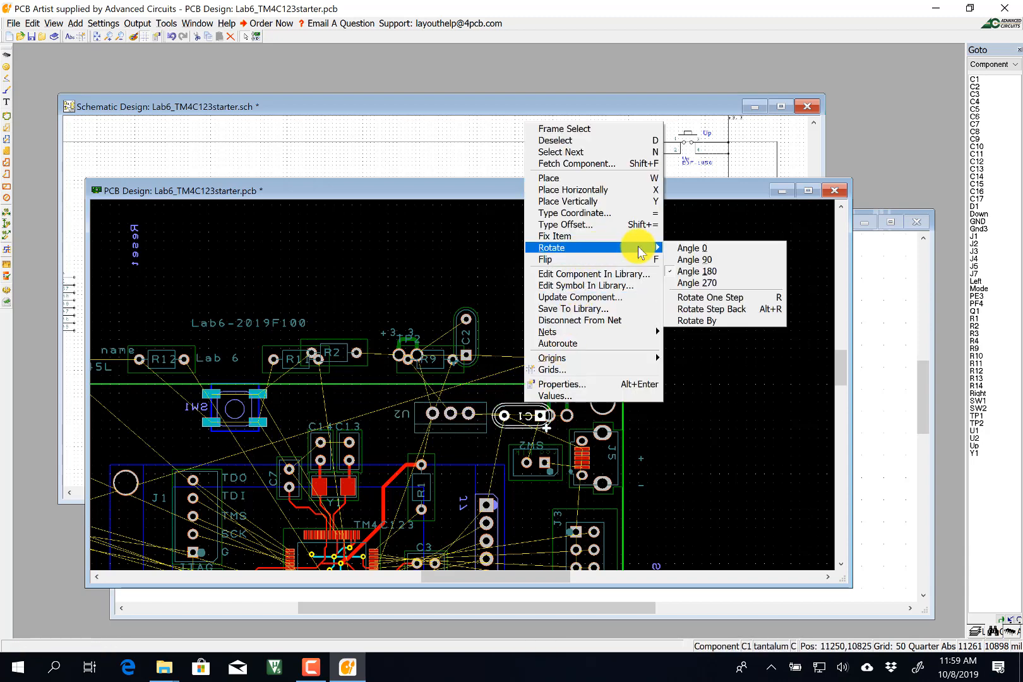
pyautogui.click(696, 283)
pyautogui.moveTo(531, 403); pyautogui.dragTo(517, 410)
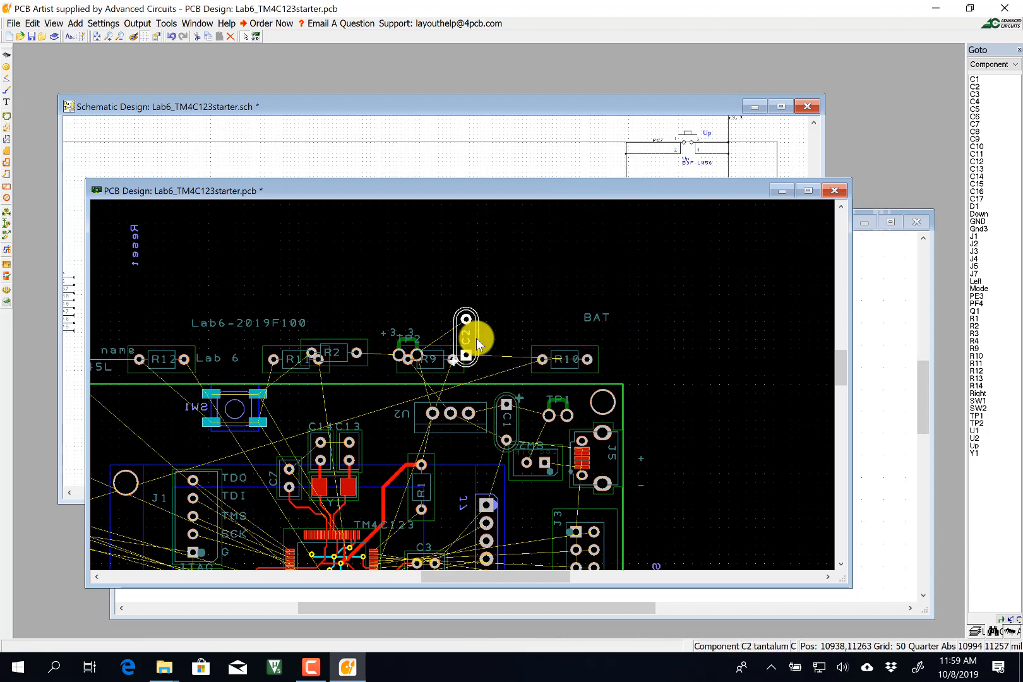
# Rotate C2 to 270 degrees and place it on the board left of U2.
pyautogui.rightClick(477, 338)
pyautogui.moveTo(537, 462)
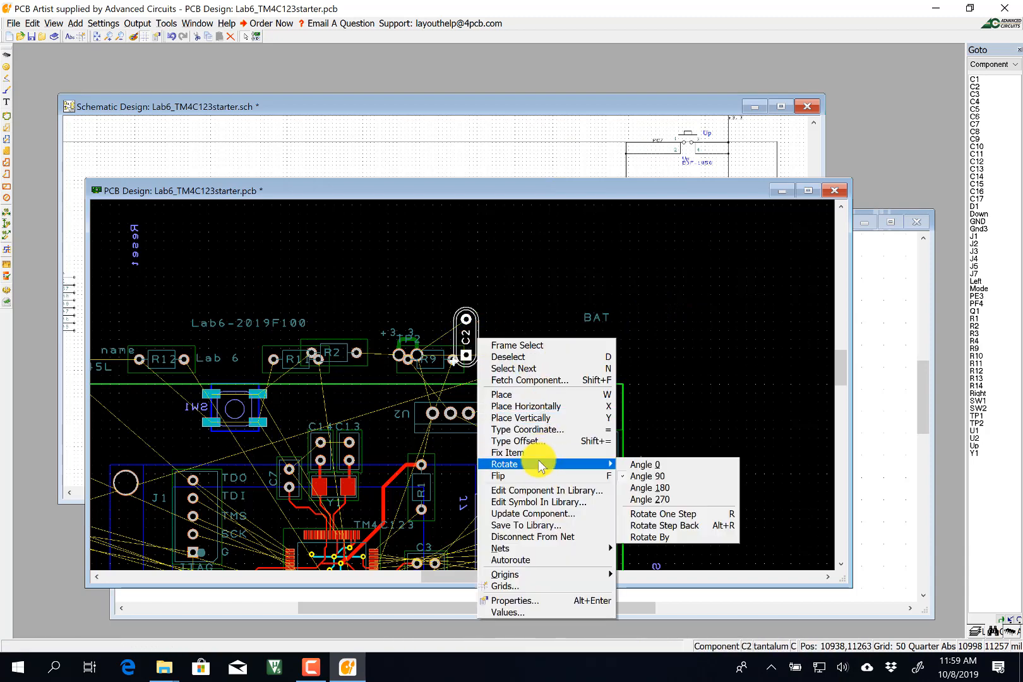
pyautogui.click(635, 497)
pyautogui.moveTo(473, 345); pyautogui.dragTo(399, 429)
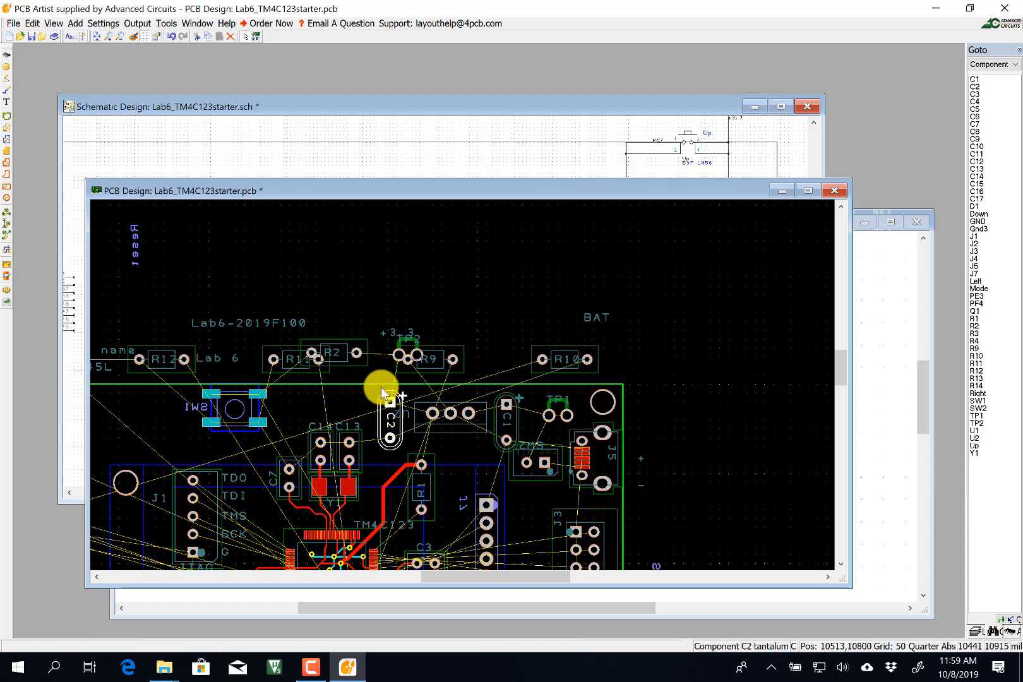
pyautogui.click(419, 355)
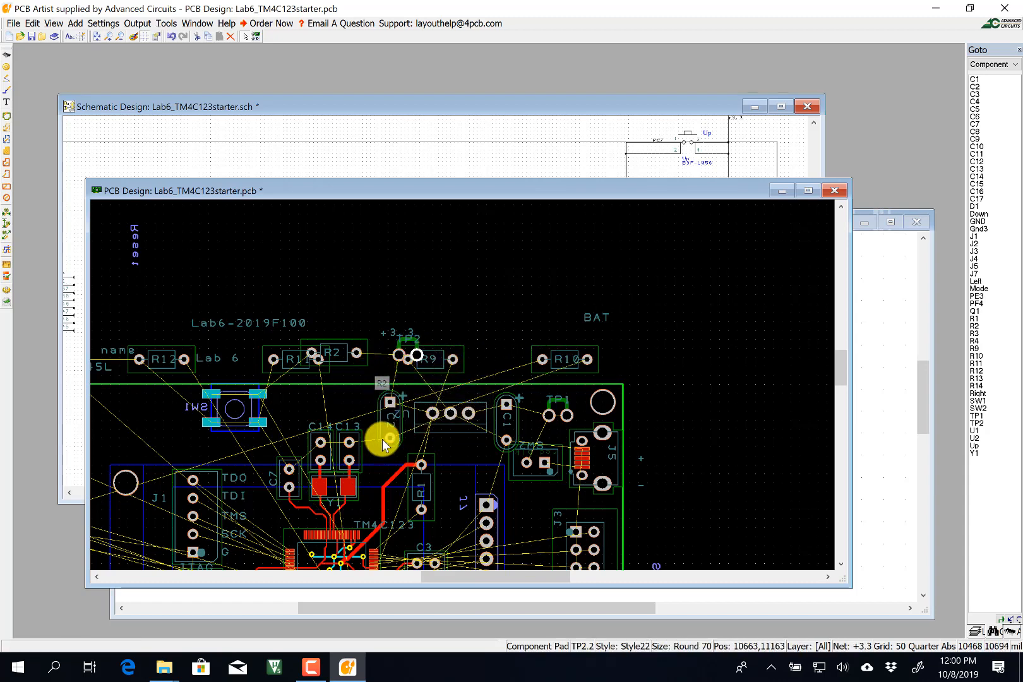
# Move R10 left into the board's upper-left area and bring the schematic forward.
pyautogui.scroll(-2, 261, 442)
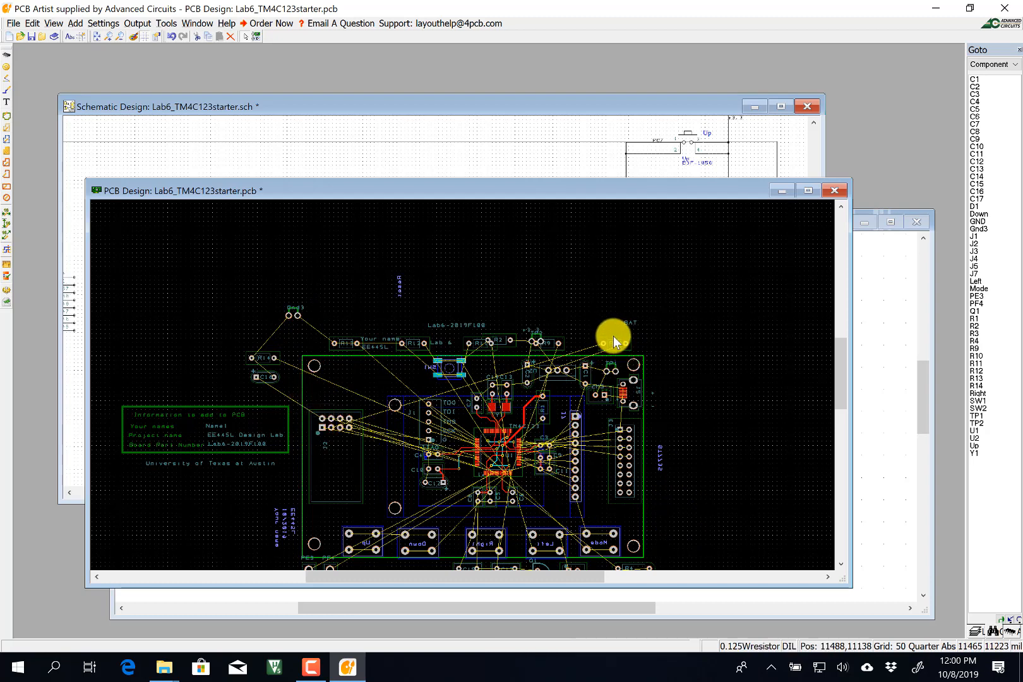
pyautogui.moveTo(612, 339); pyautogui.dragTo(332, 392)
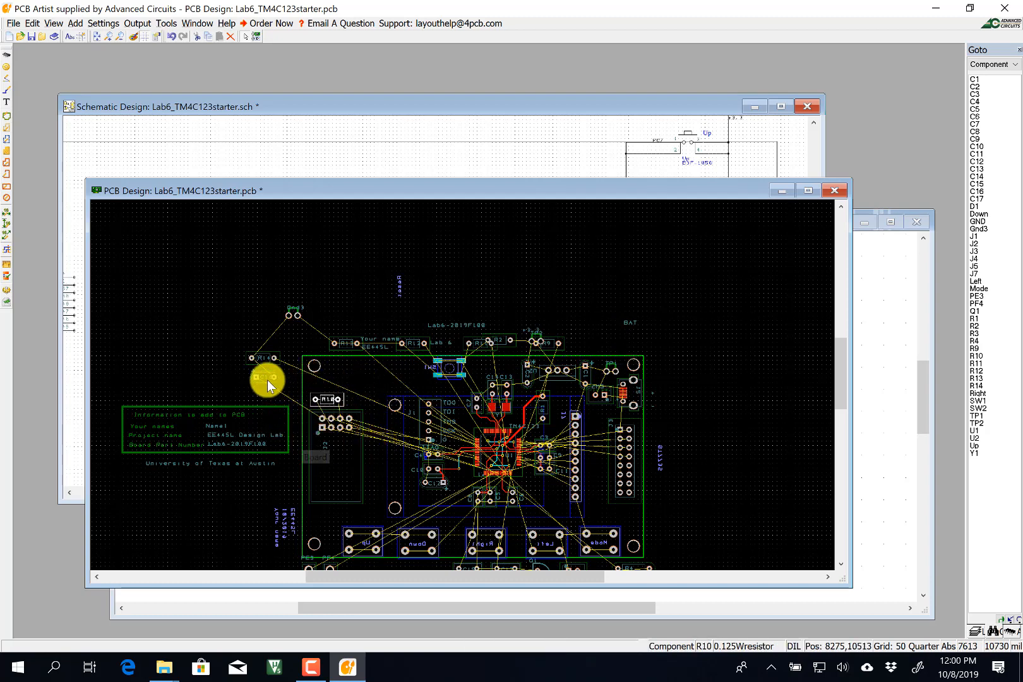
pyautogui.click(310, 112)
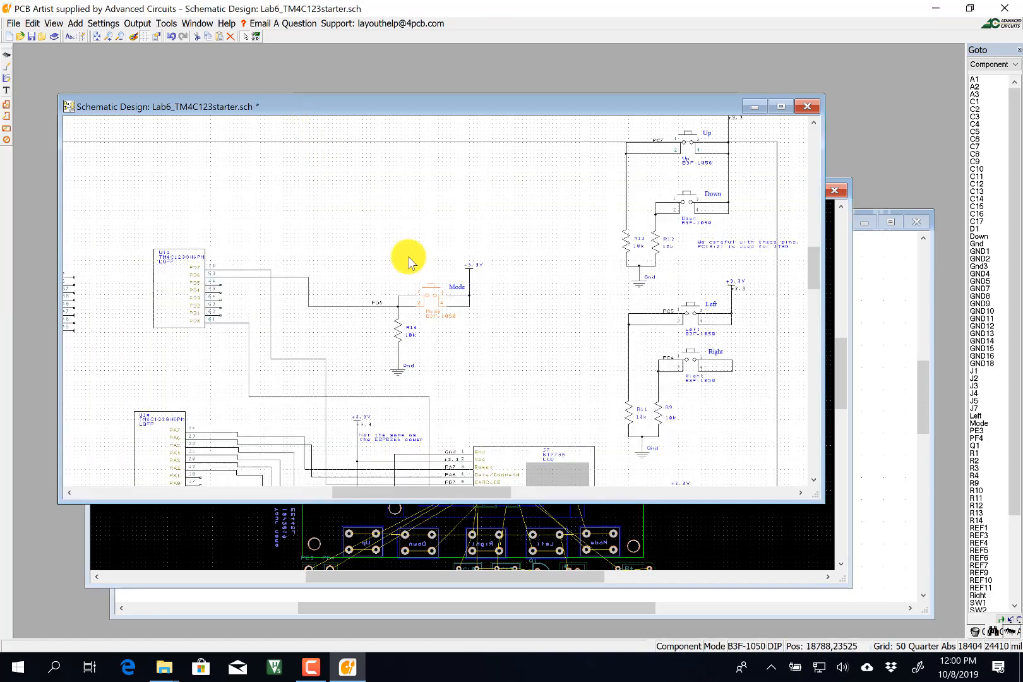
# Scroll to the lower part of the schematic and select capacitor C17.
pyautogui.click(813, 481)
pyautogui.click(813, 481)
pyautogui.click(813, 480)
pyautogui.click(813, 480)
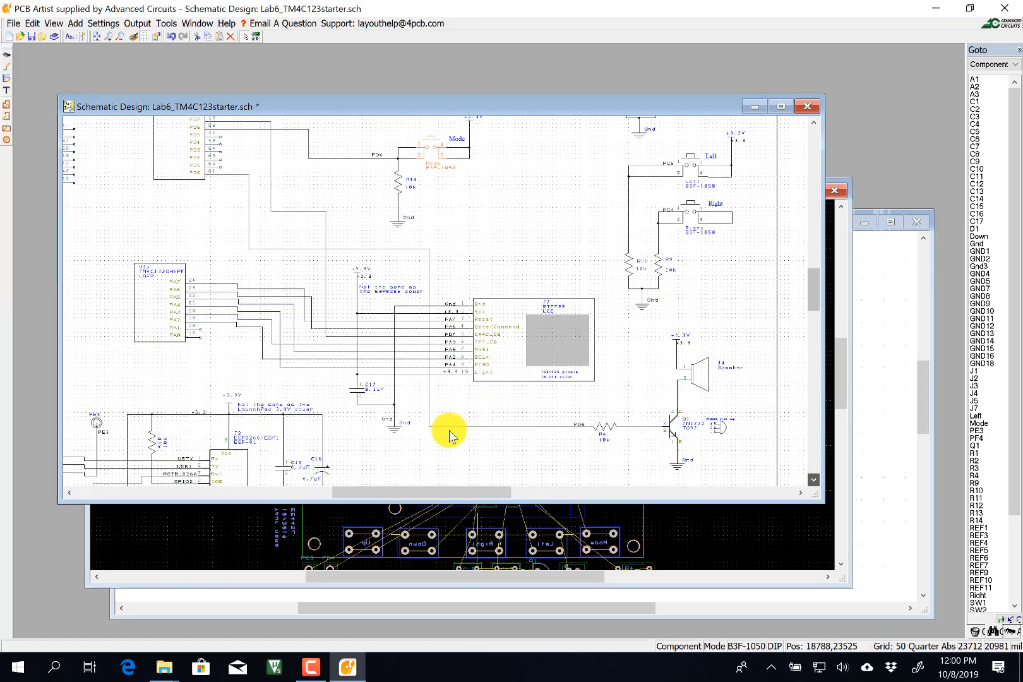
pyautogui.scroll(3, 370, 360)
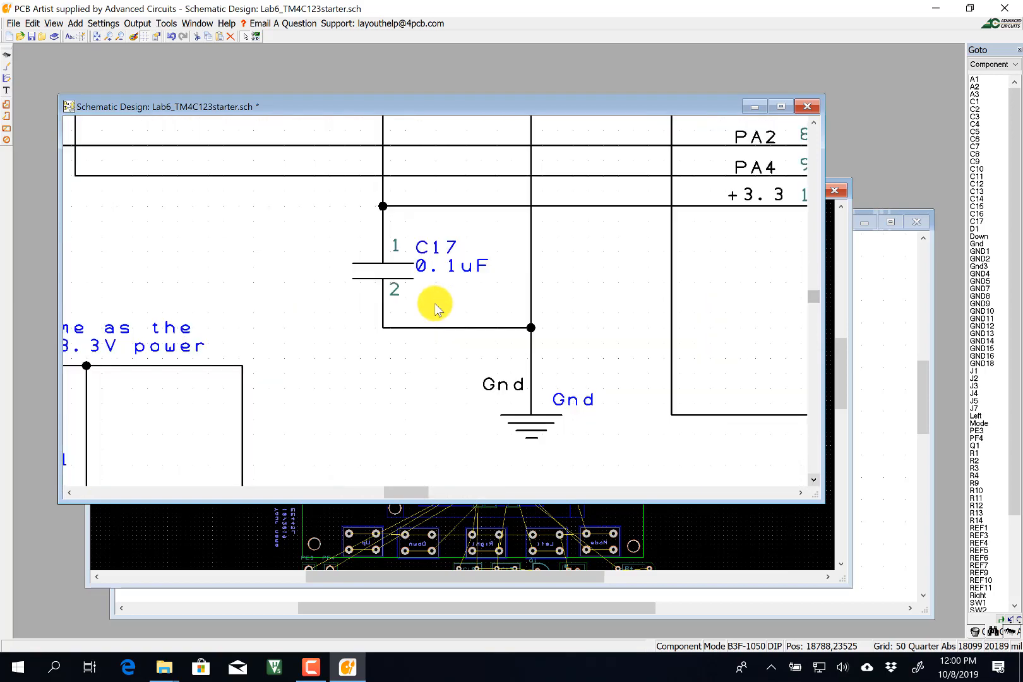
pyautogui.scroll(-3, 369, 318)
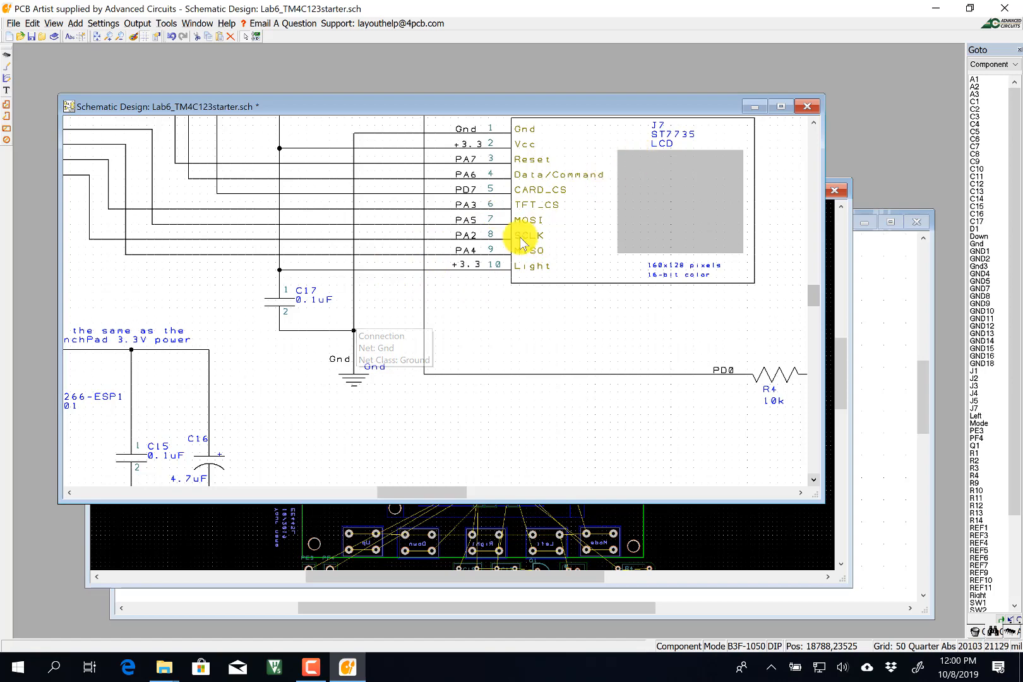
pyautogui.click(281, 298)
# Return to the PCB layout, jump to C17 and drag it up toward the board.
pyautogui.click(250, 536)
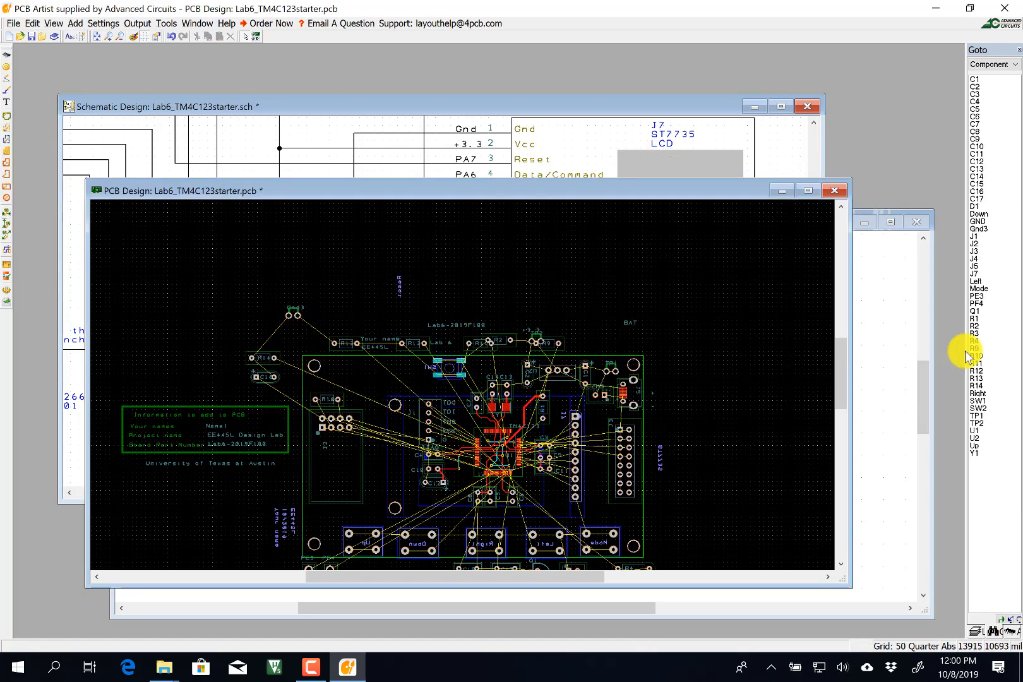
pyautogui.click(977, 199)
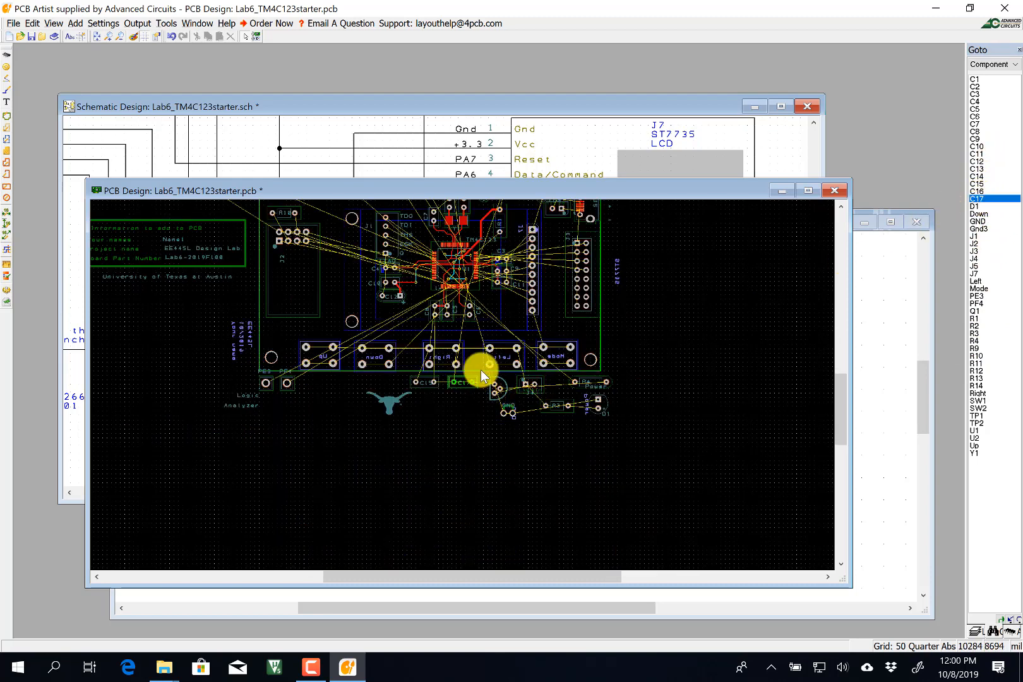
pyautogui.moveTo(480, 369); pyautogui.dragTo(547, 302)
# Rotate C17 to 90 degrees and set it upright inside the board near the header.
pyautogui.rightClick(546, 301)
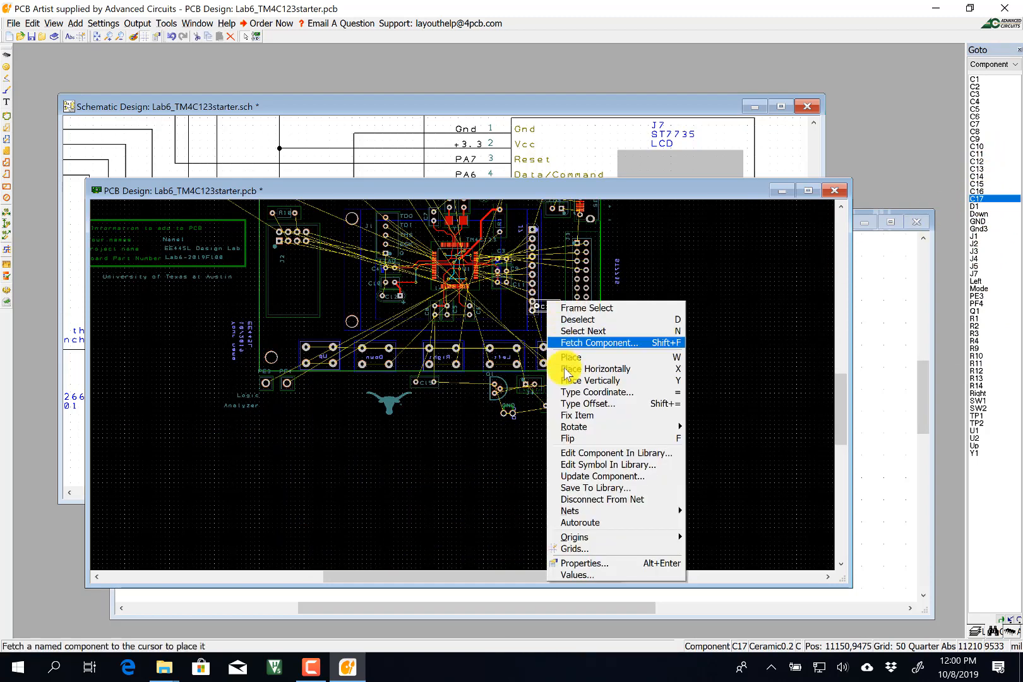
pyautogui.moveTo(578, 426)
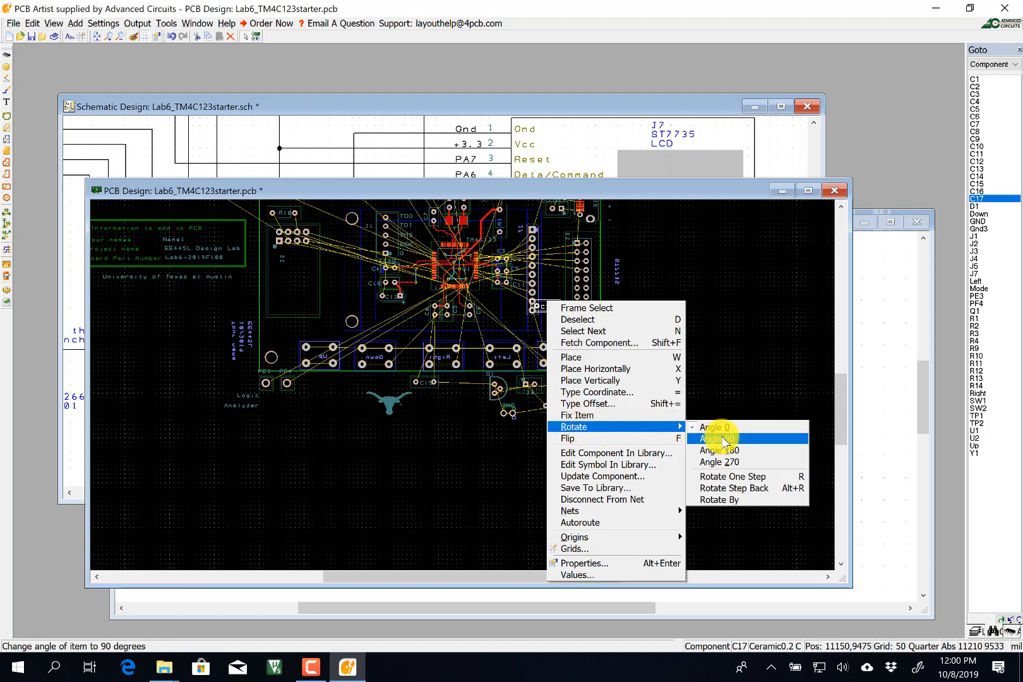
pyautogui.click(721, 438)
pyautogui.moveTo(554, 298); pyautogui.dragTo(544, 325)
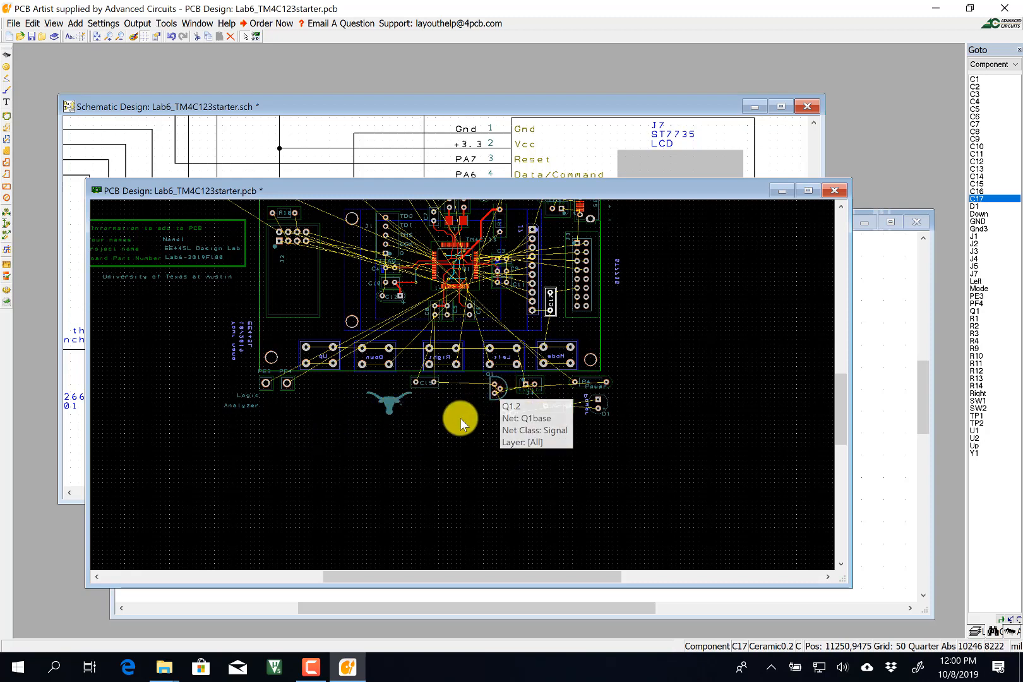
pyautogui.scroll(-1, 460, 418)
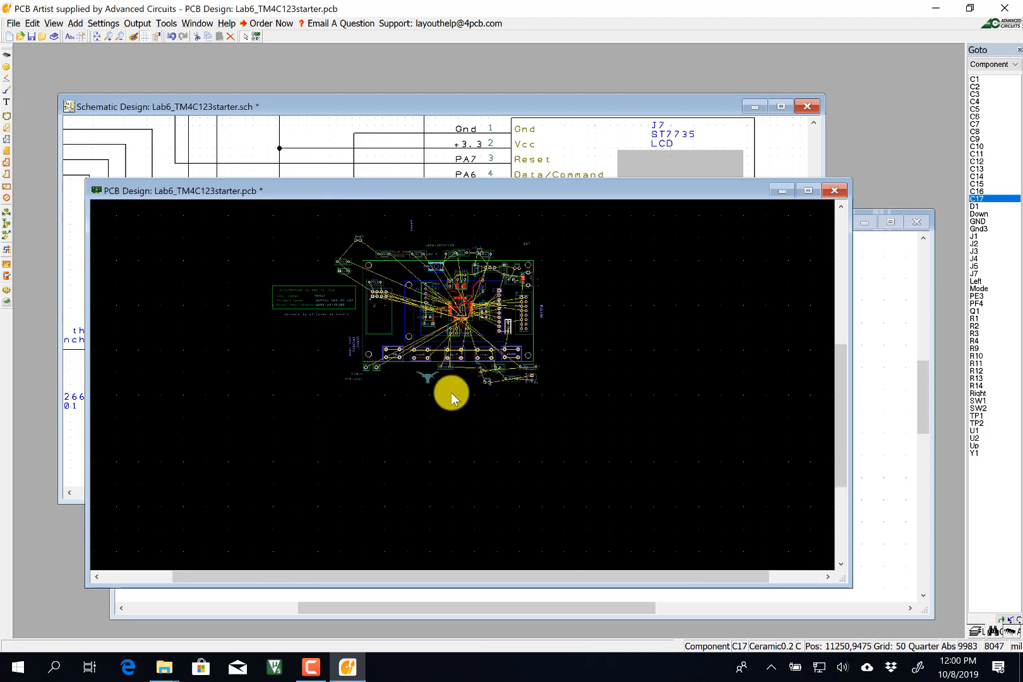
pyautogui.scroll(1, 498, 398)
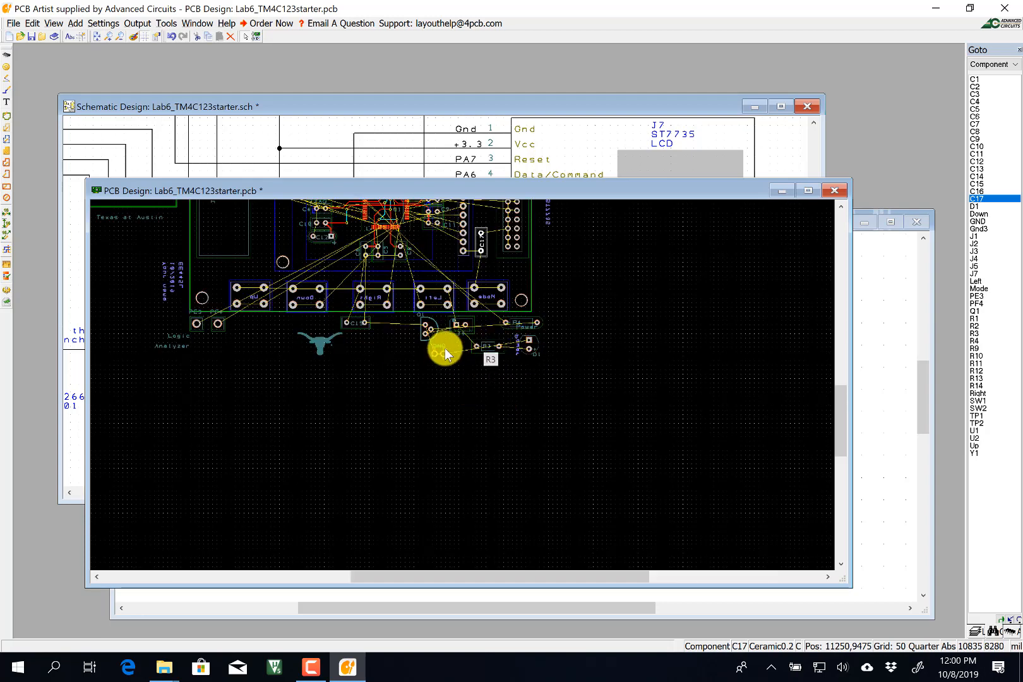
# Bring J4 beside the J2 header and shift J2 and R10 down to make room.
pyautogui.moveTo(471, 320); pyautogui.dragTo(238, 225)
pyautogui.scroll(1, 238, 225)
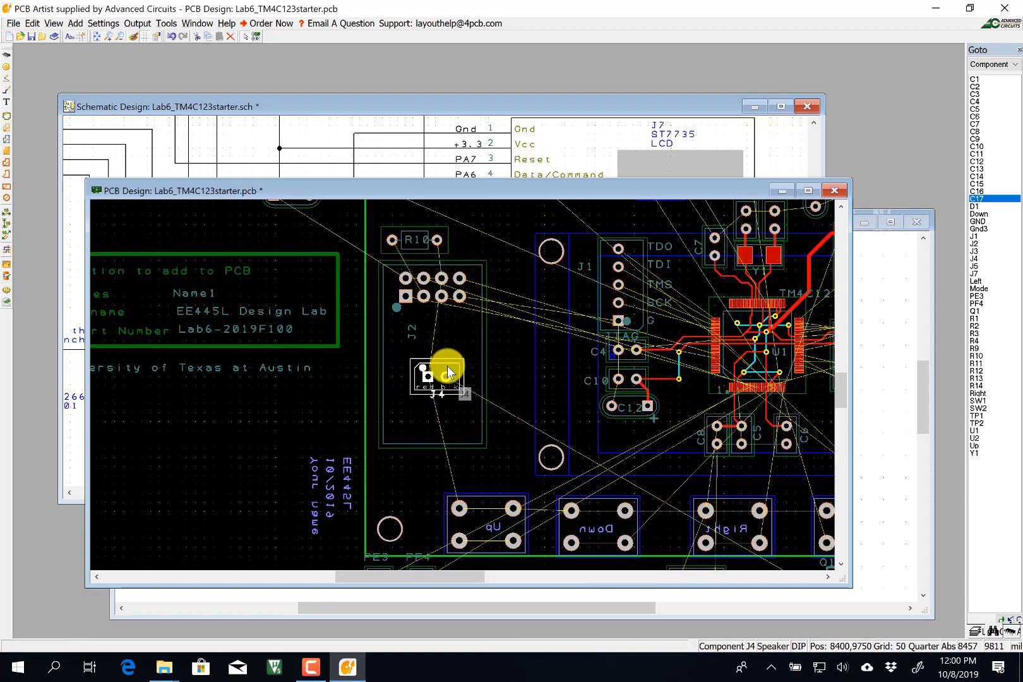
pyautogui.scroll(1, 451, 366)
pyautogui.click(428, 312)
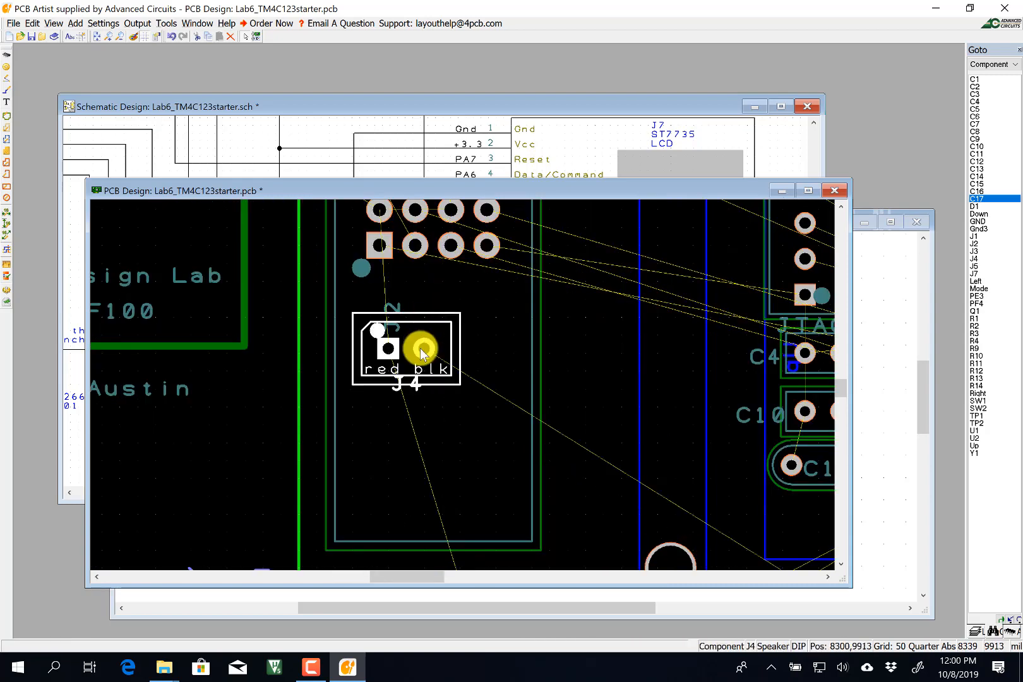
pyautogui.scroll(-1, 442, 366)
pyautogui.moveTo(503, 306); pyautogui.dragTo(501, 332)
pyautogui.moveTo(457, 265); pyautogui.dragTo(459, 294)
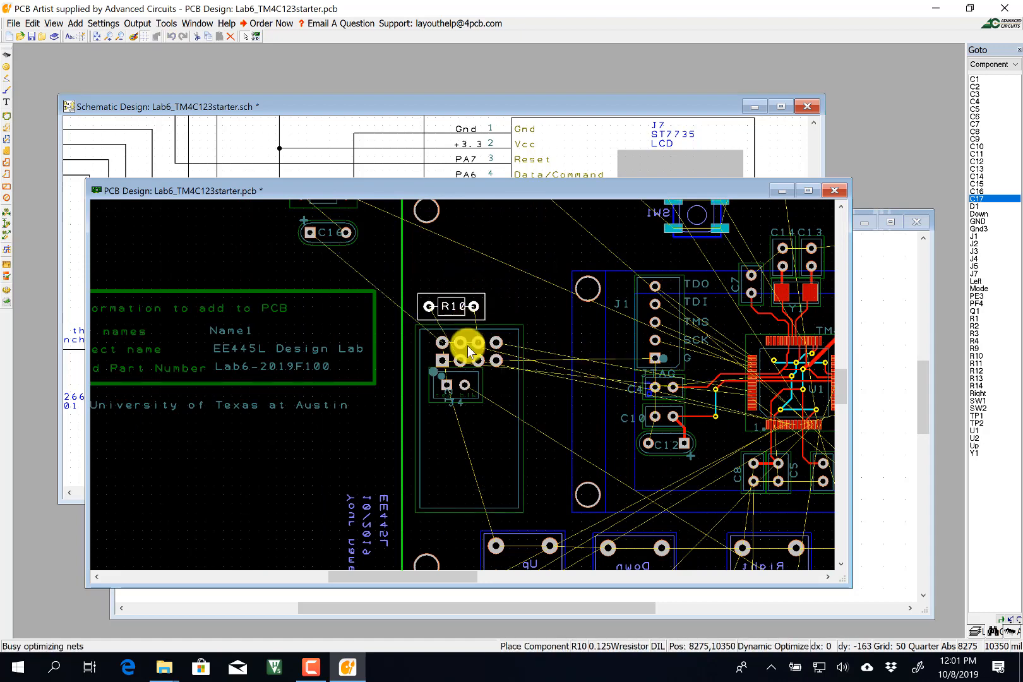
# Place J4 above R10 and rotate it 90 degrees to stand vertical.
pyautogui.moveTo(472, 376); pyautogui.dragTo(452, 252)
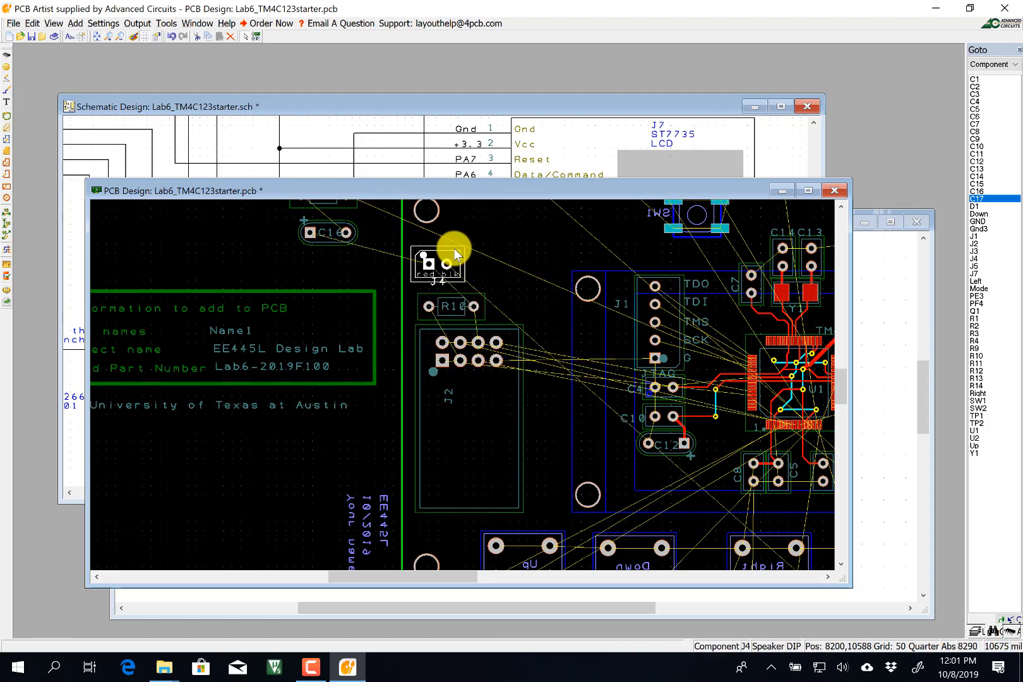
pyautogui.rightClick(453, 250)
pyautogui.moveTo(505, 374)
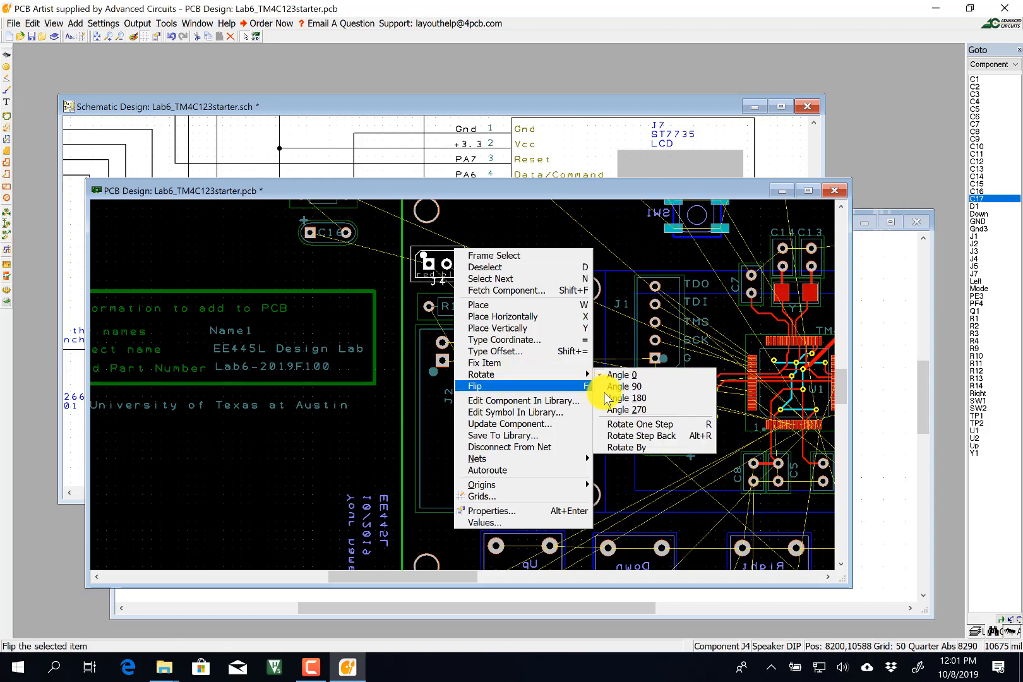
pyautogui.click(604, 377)
pyautogui.moveTo(452, 251); pyautogui.dragTo(450, 252)
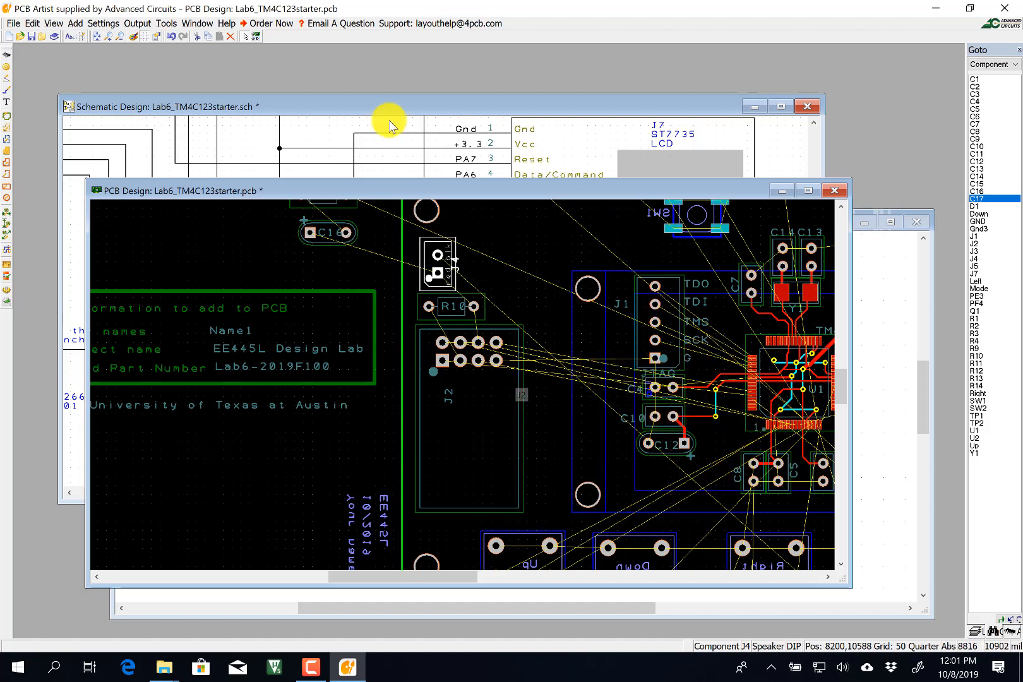
# Re-optimize all ratsnest connections with Tools > Optimize Nets and maximize the PCB Design window.
pyautogui.click(200, 23)
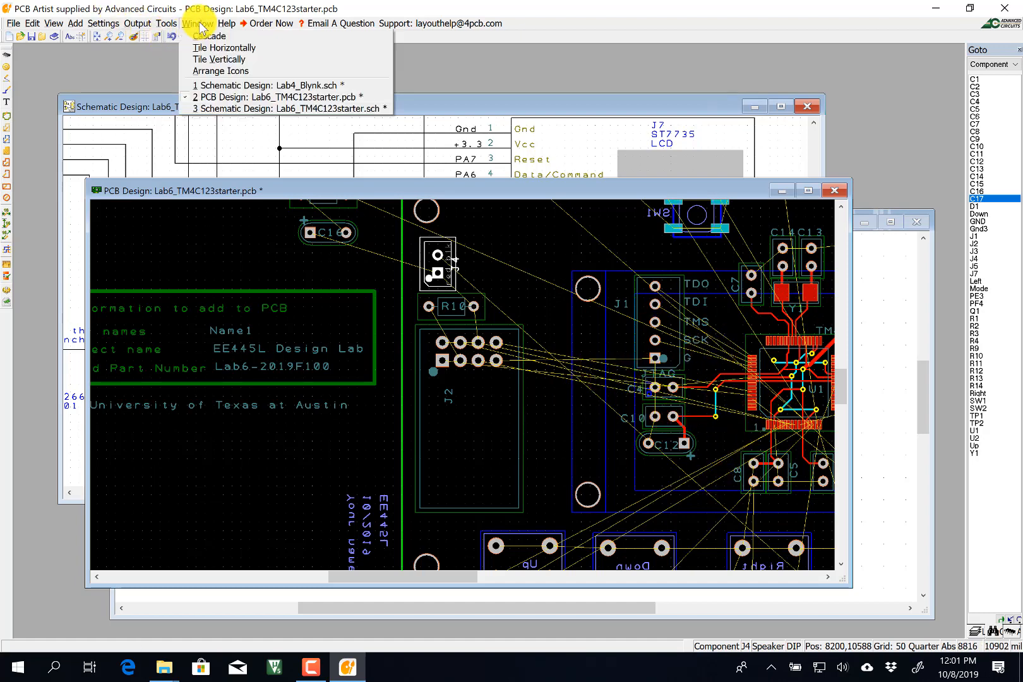
pyautogui.click(32, 37)
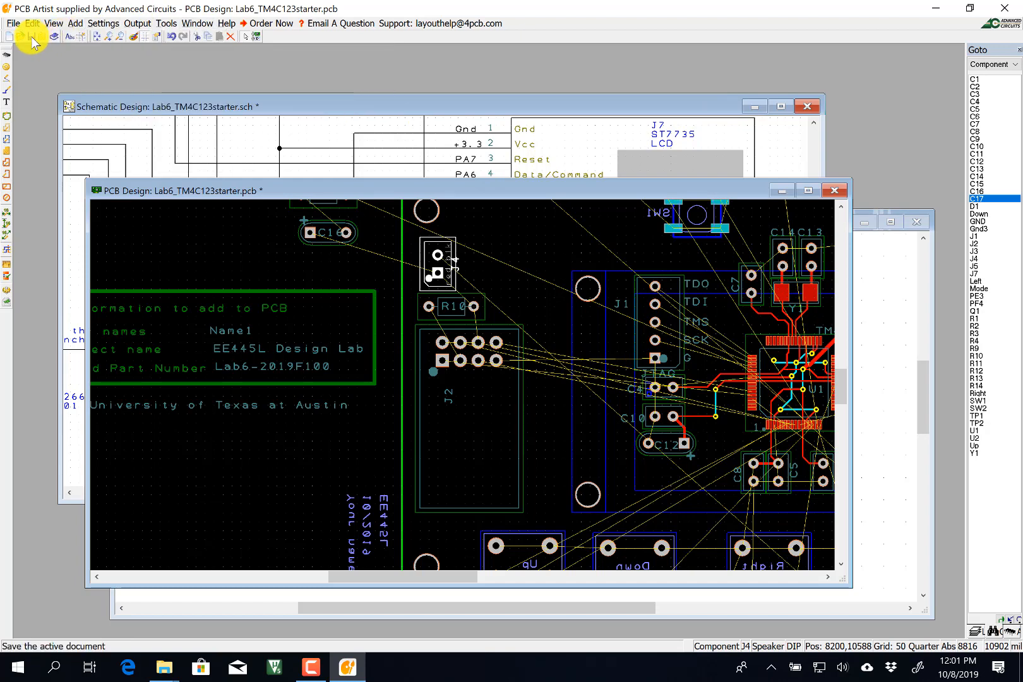
pyautogui.click(141, 25)
pyautogui.moveTo(168, 25)
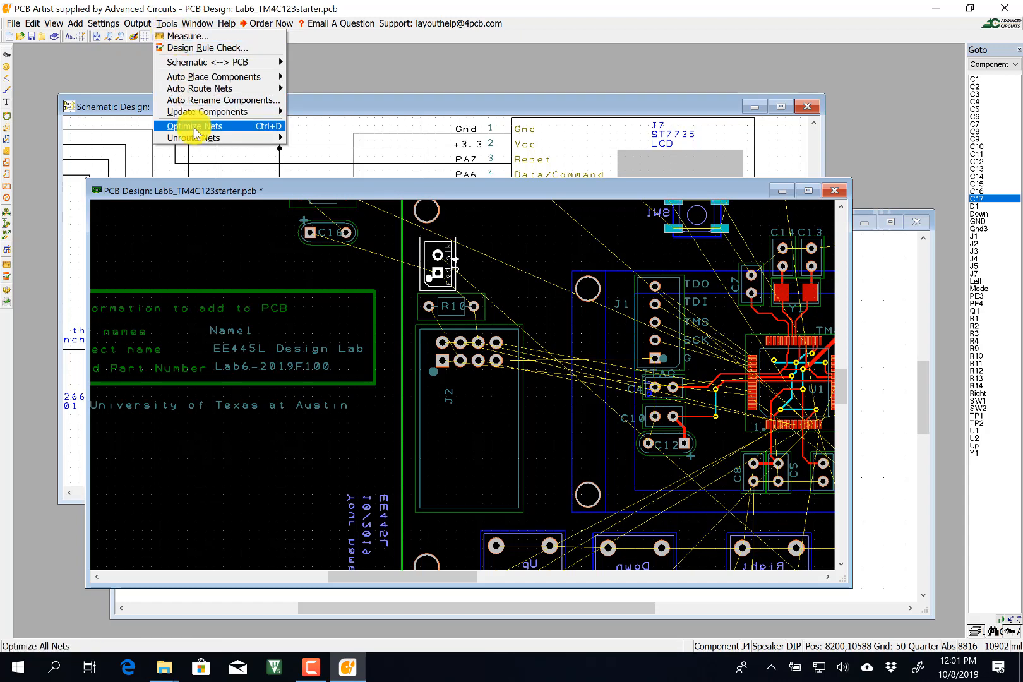
pyautogui.click(195, 132)
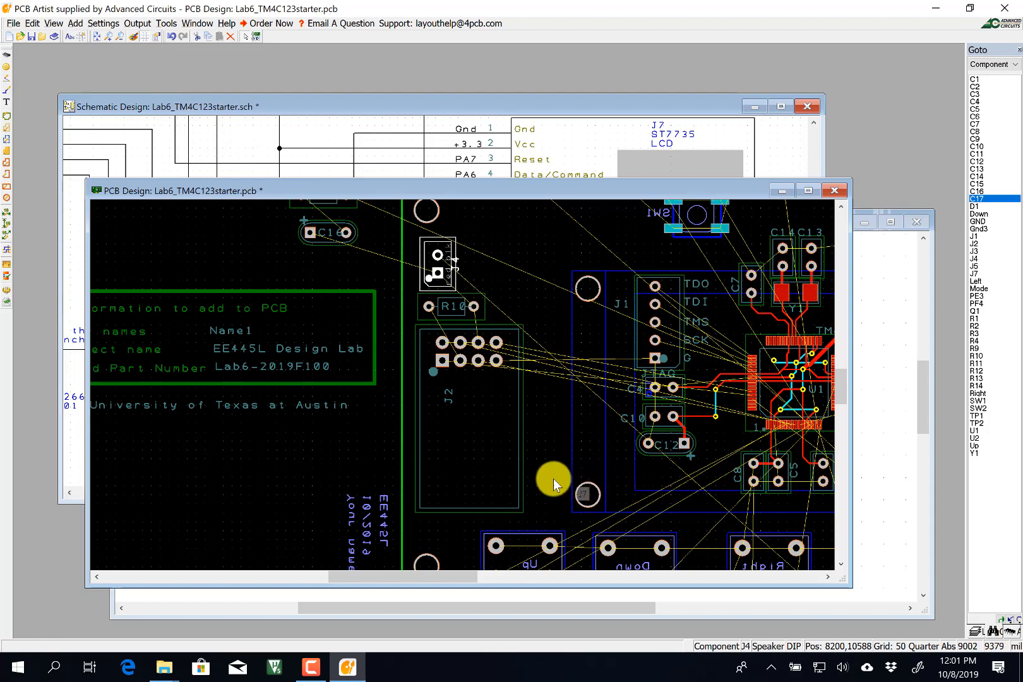
pyautogui.click(808, 190)
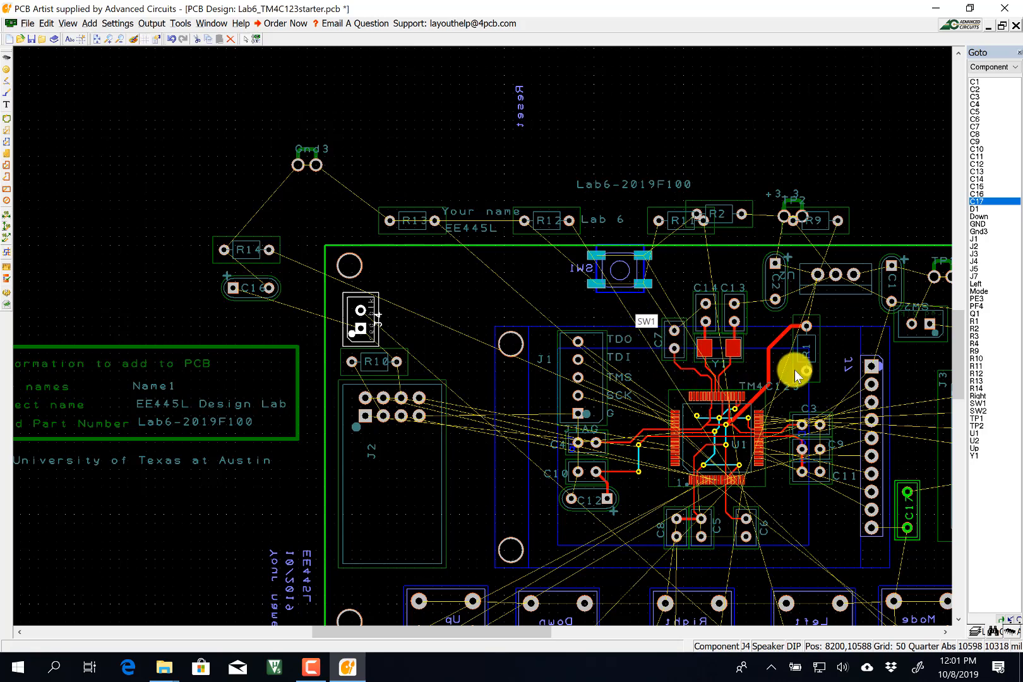
# Move the D1 LED to the board's upper left and flip it.
pyautogui.click(850, 321)
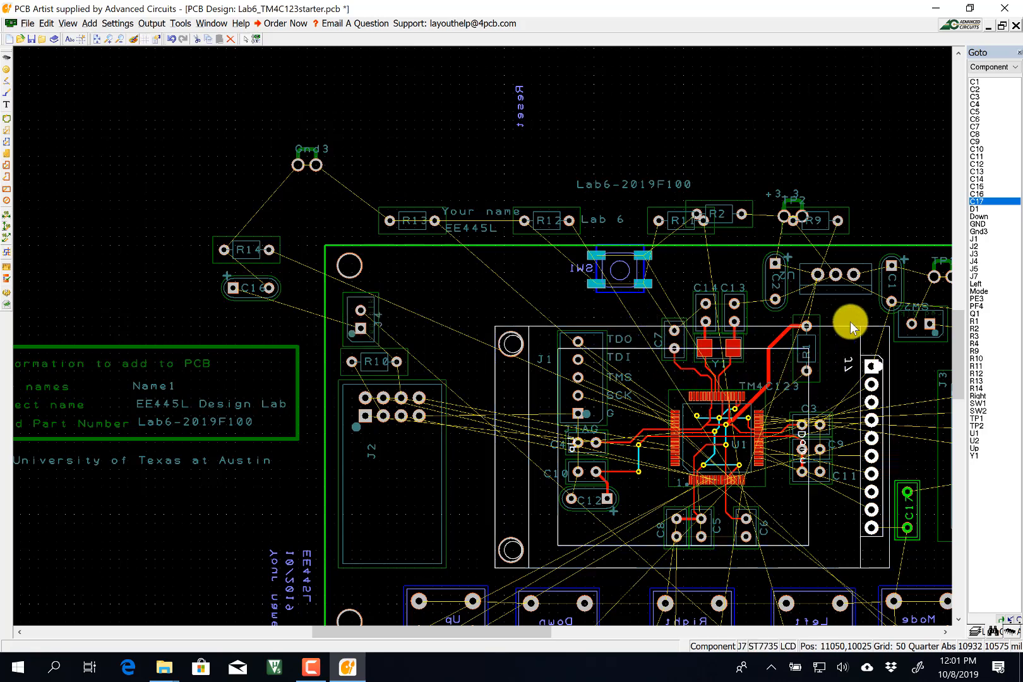
pyautogui.click(631, 296)
pyautogui.scroll(-2, 491, 342)
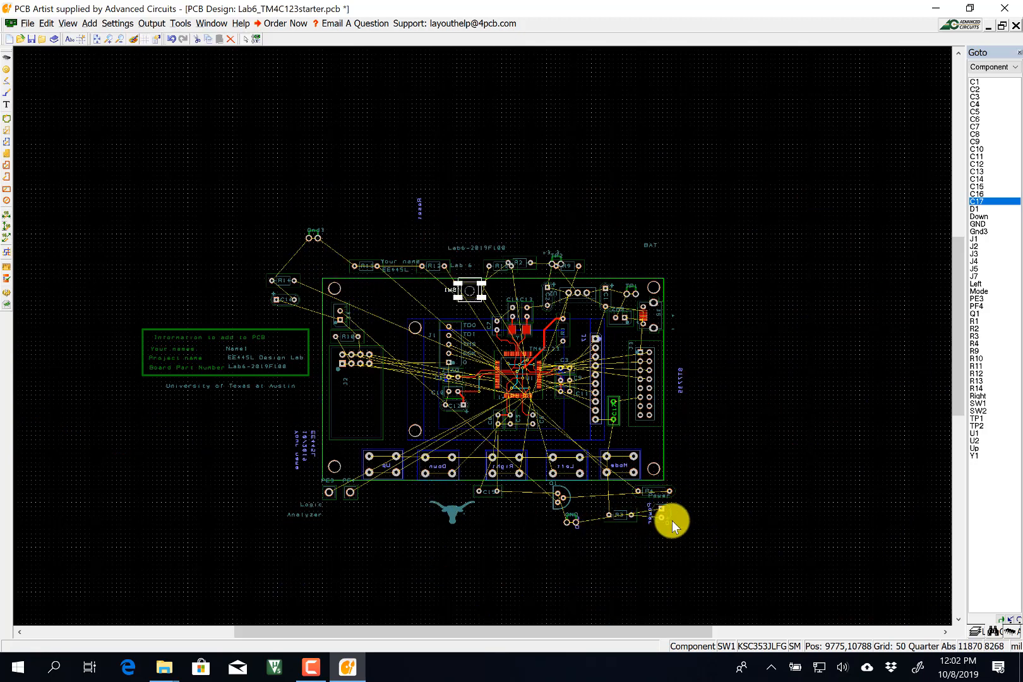
pyautogui.moveTo(669, 515); pyautogui.dragTo(387, 296)
pyautogui.rightClick(387, 296)
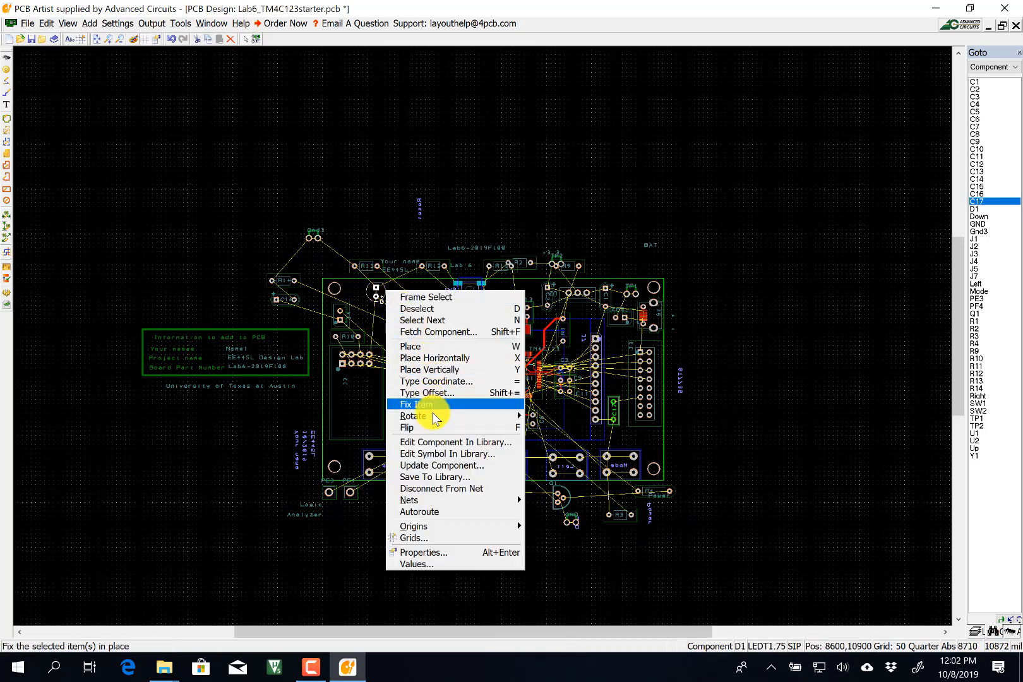
pyautogui.click(443, 427)
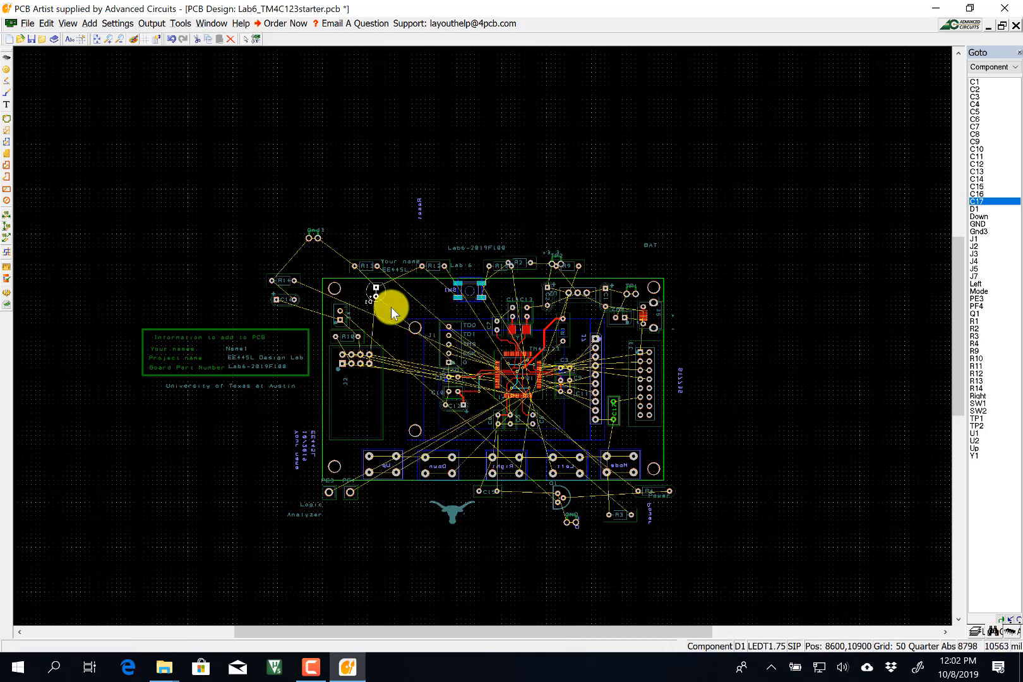
# Rotate D1 by 90 degrees and settle it beside the top-left corner mounting hole.
pyautogui.rightClick(387, 295)
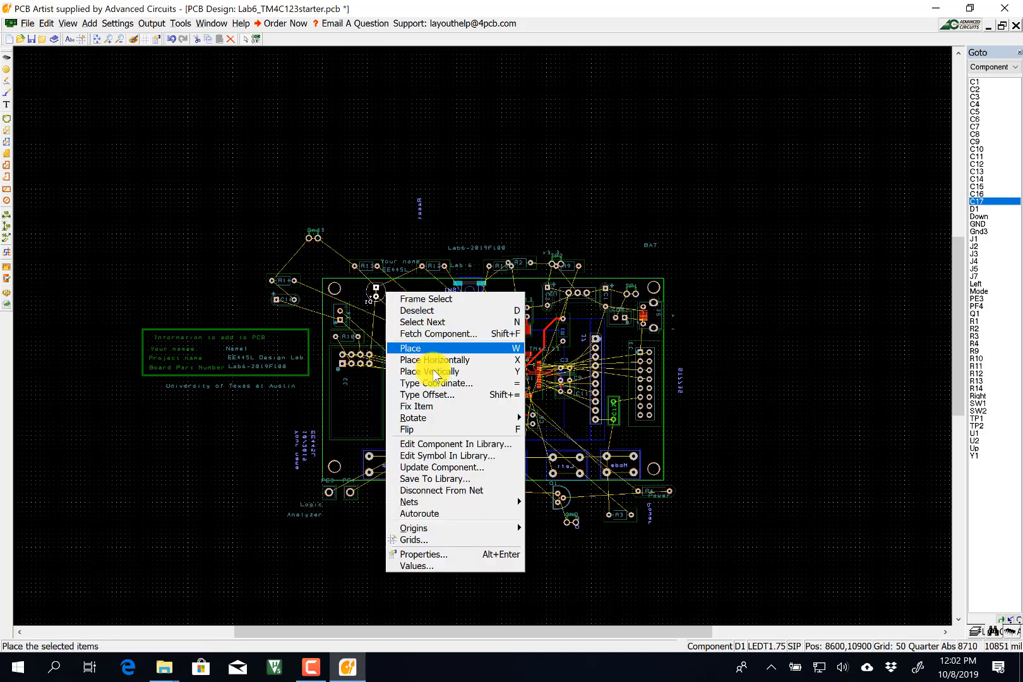
pyautogui.moveTo(501, 418)
pyautogui.click(561, 431)
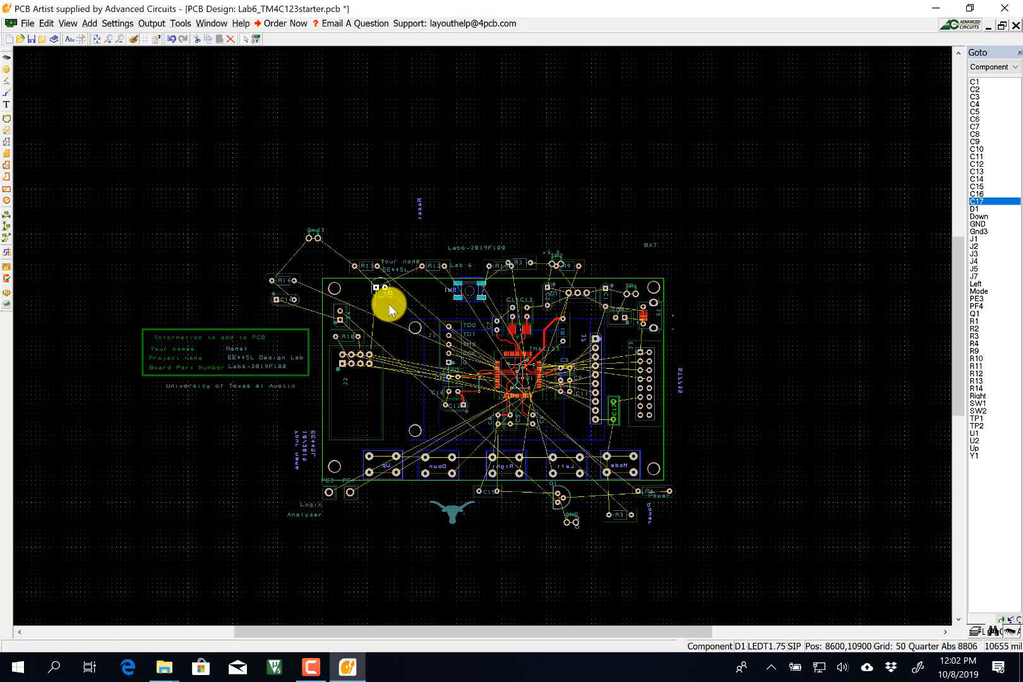
pyautogui.rightClick(384, 294)
pyautogui.click(377, 296)
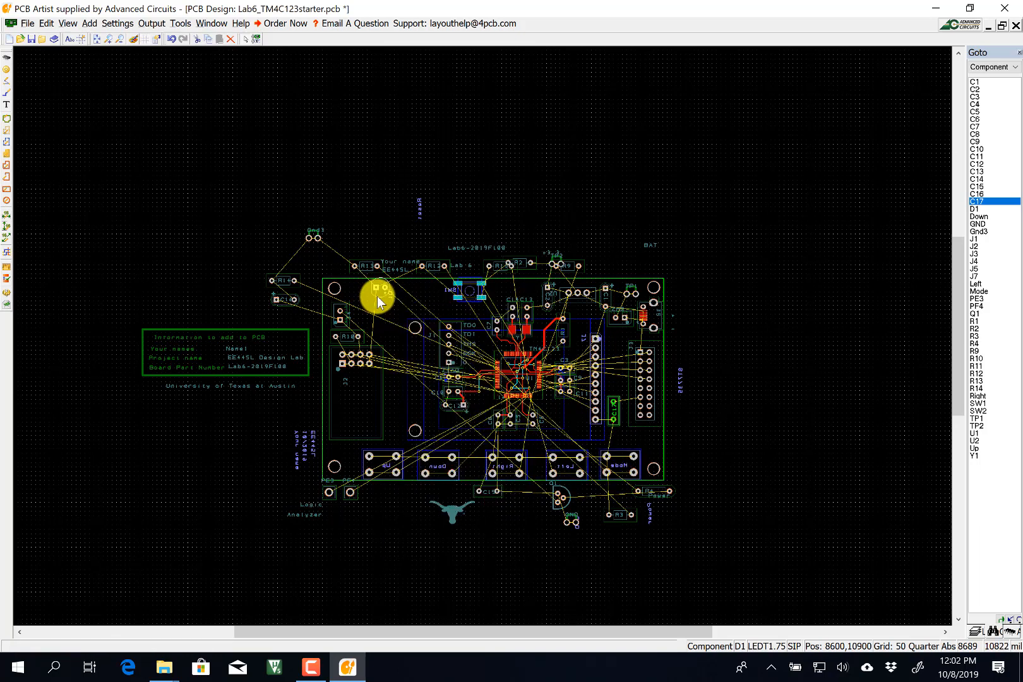
pyautogui.moveTo(380, 294); pyautogui.dragTo(357, 305)
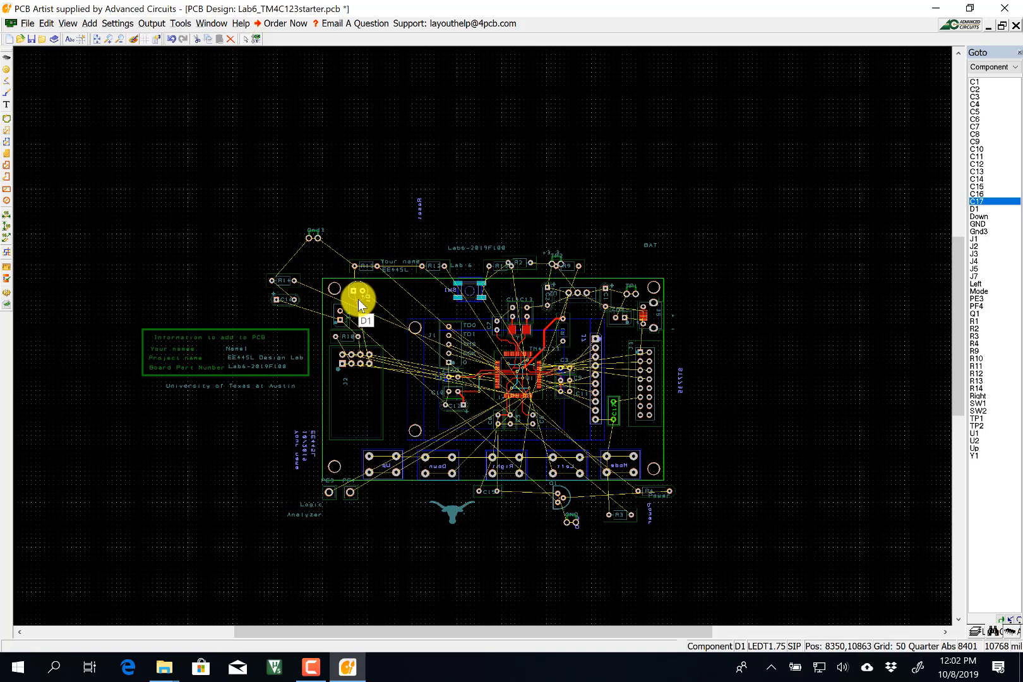
pyautogui.click(474, 360)
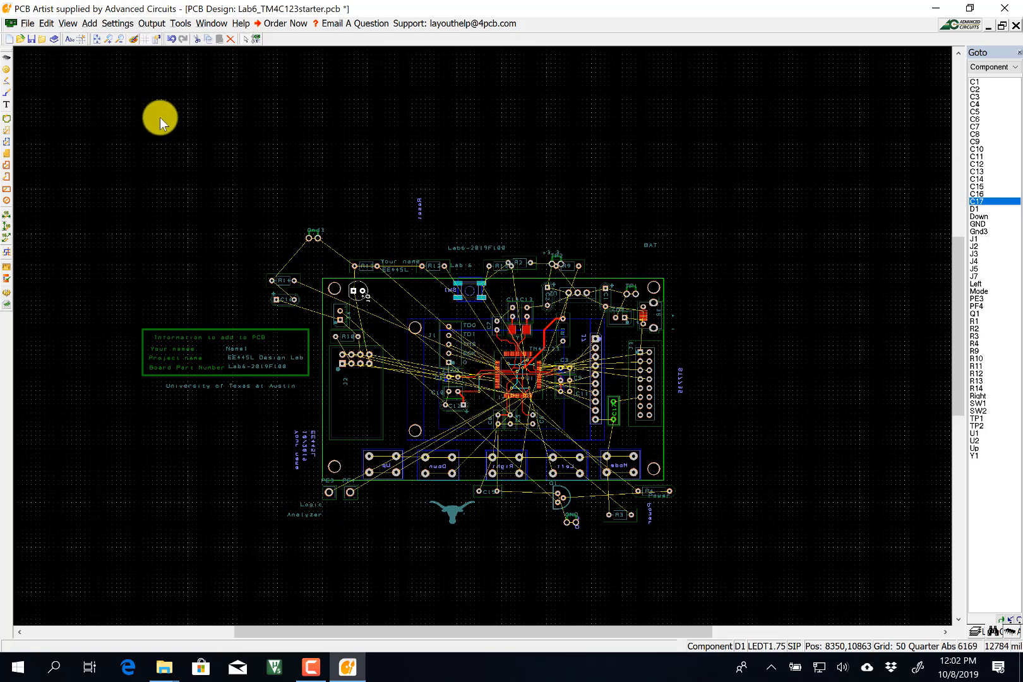
# Load Lab6_TM4C123starterstep2.pcb from the File menu.
pyautogui.click(27, 24)
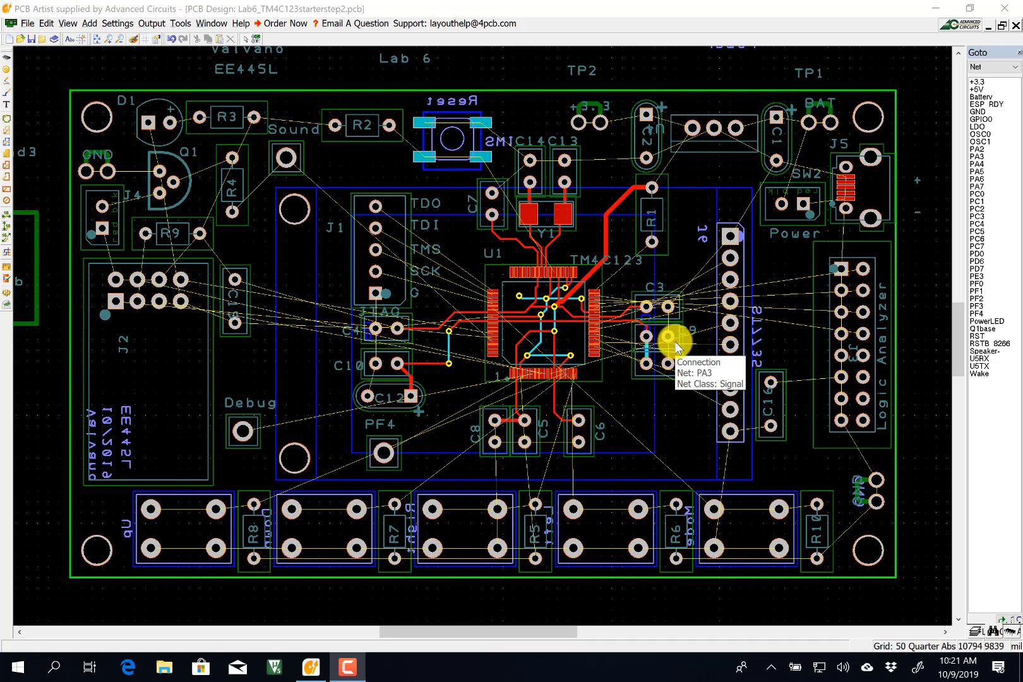
# Run Optimize Nets and zoom in on U1 with C3, C9 and C11.
pyautogui.click(181, 24)
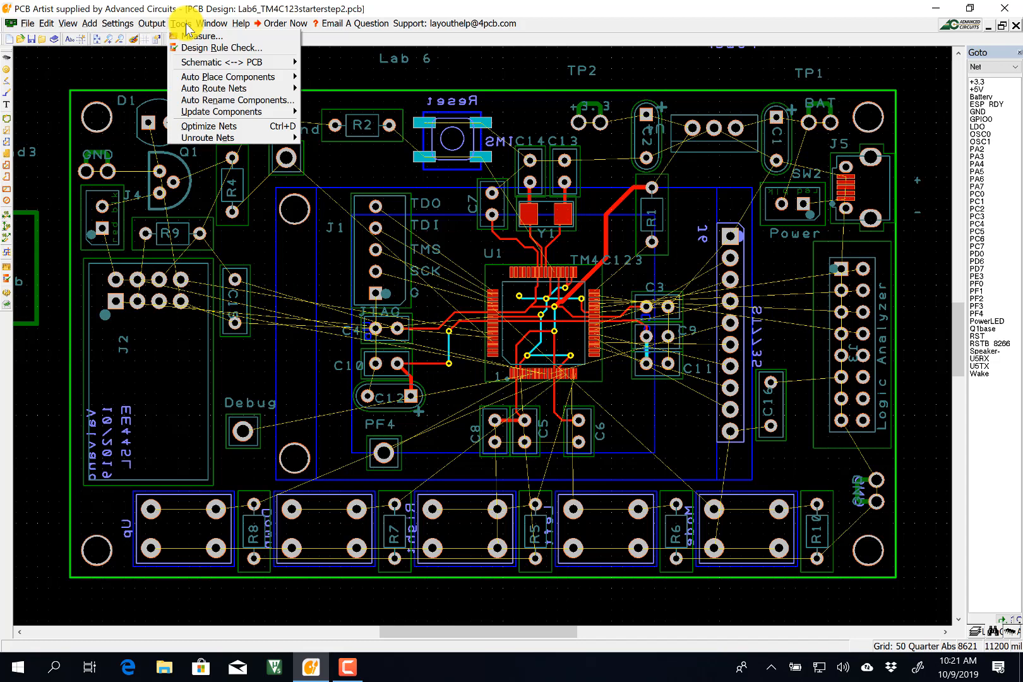
pyautogui.click(221, 128)
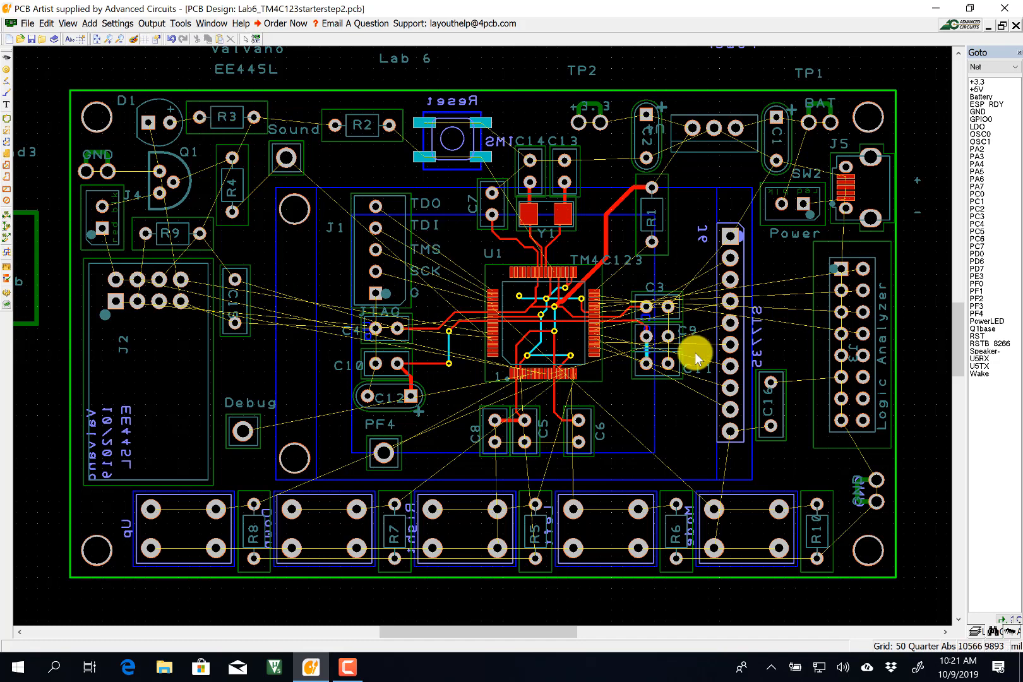
pyautogui.moveTo(807, 387)
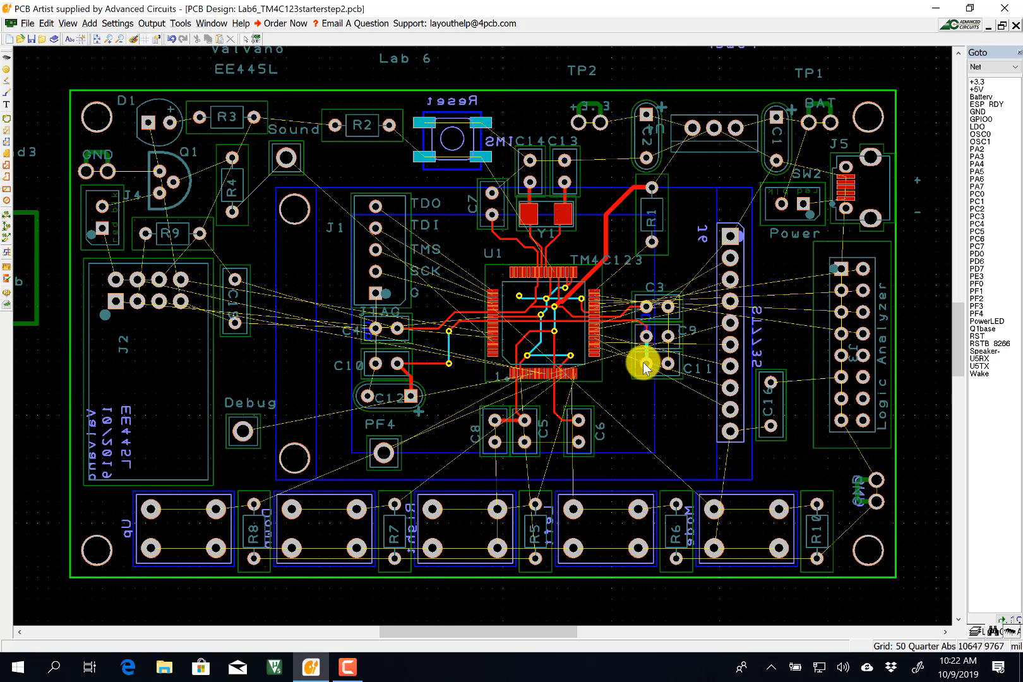
pyautogui.scroll(1, 655, 353)
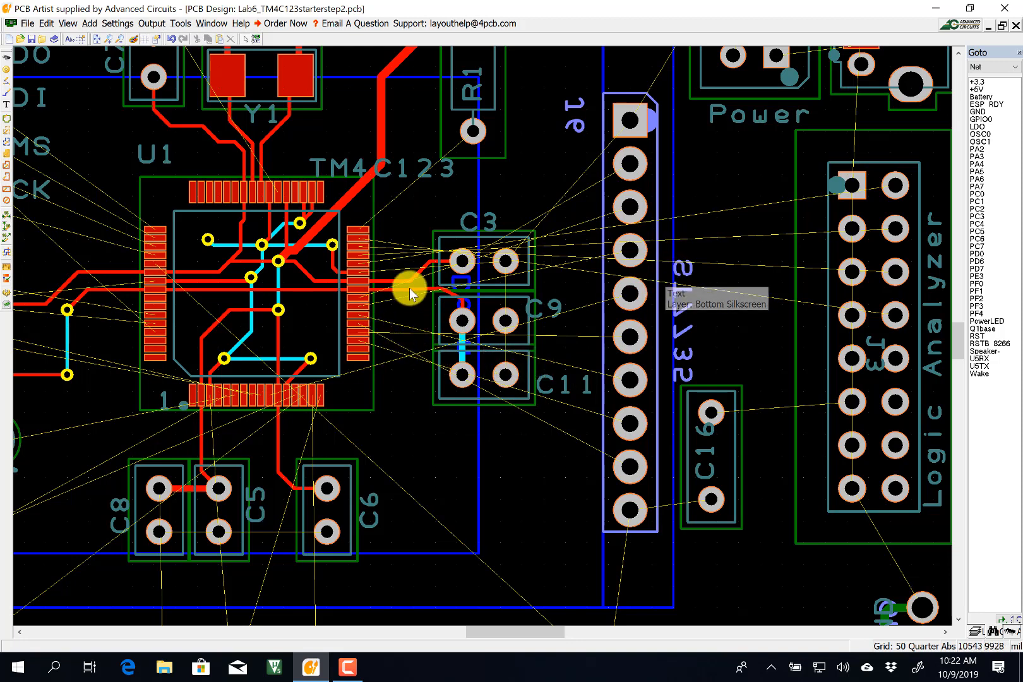
# With the Add Track tool, start a PA6 track at U1 pad 23.
pyautogui.click(8, 98)
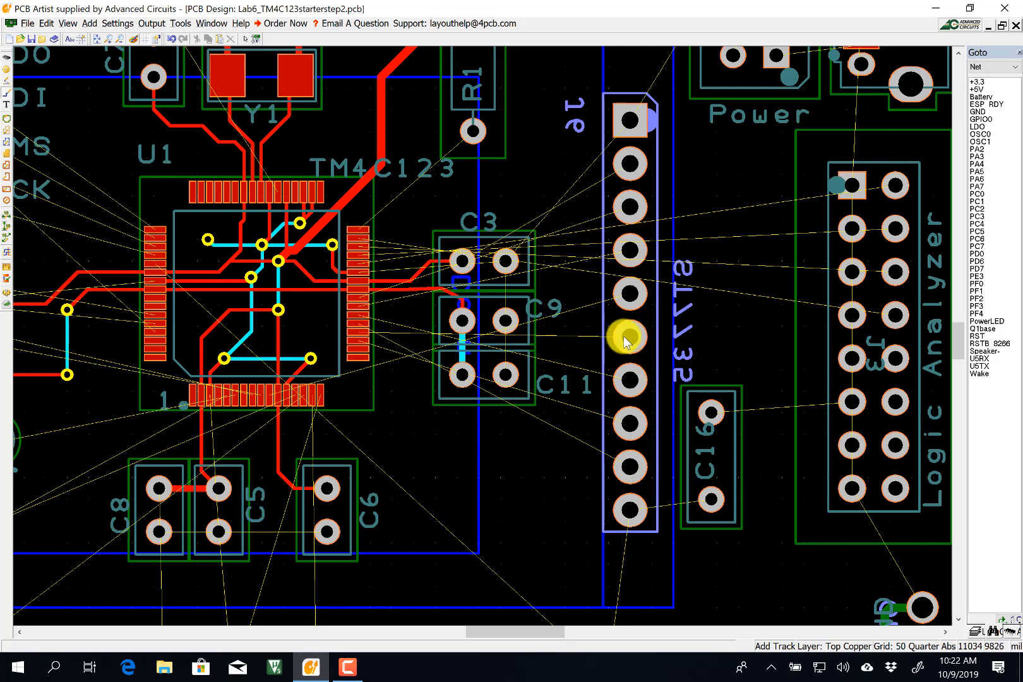
pyautogui.click(361, 305)
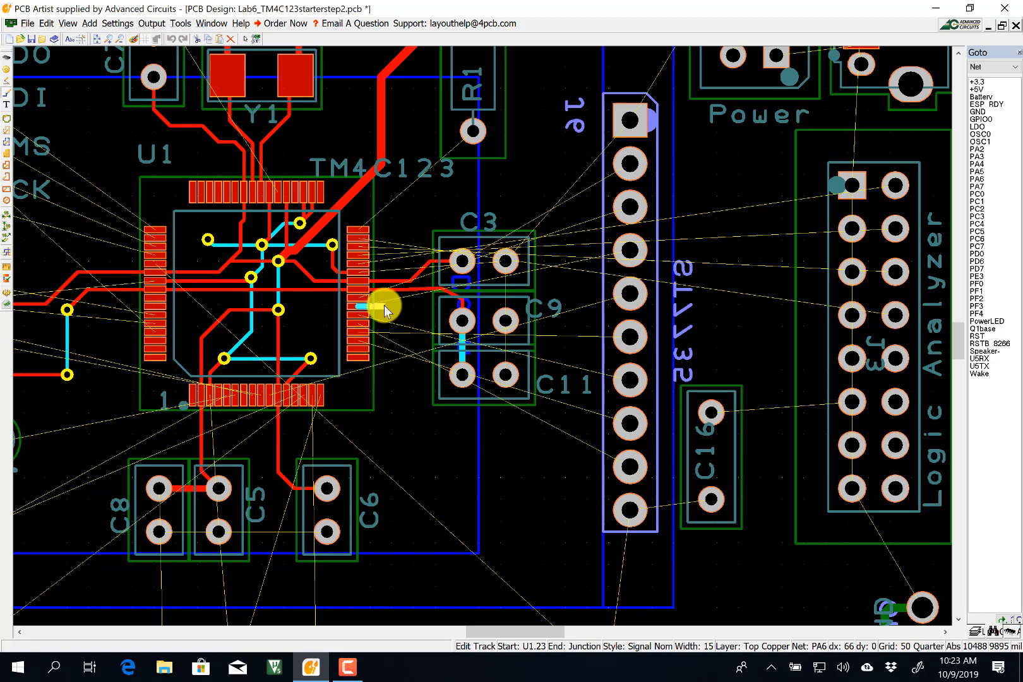
# Switch to the Signal Min track style and route PA6 from U1 past C9.
pyautogui.press('s')
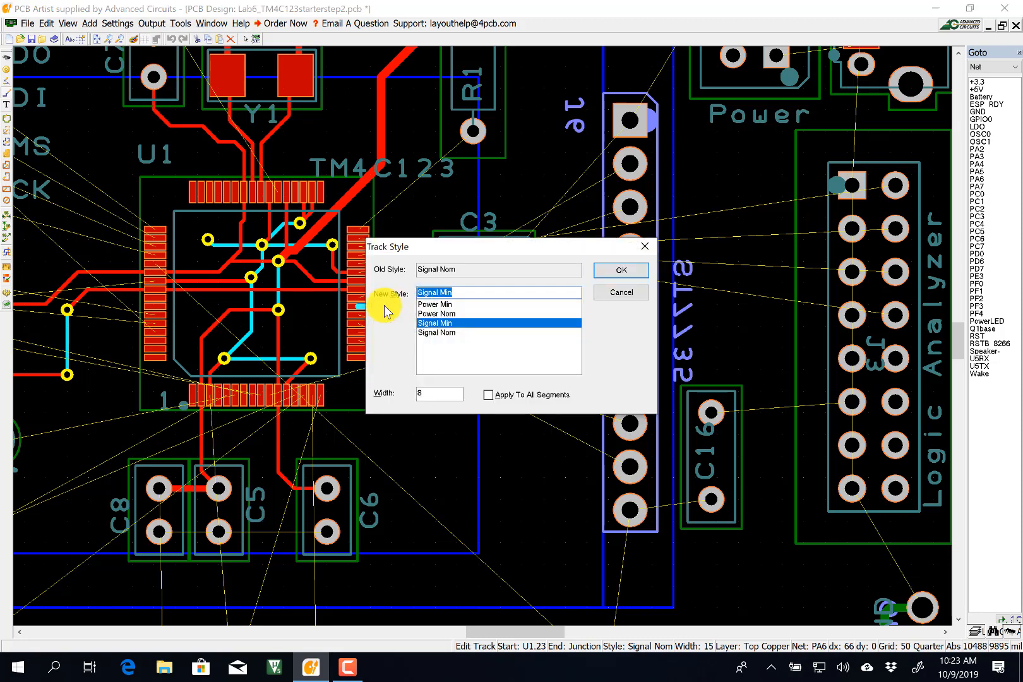
pyautogui.press('Return')
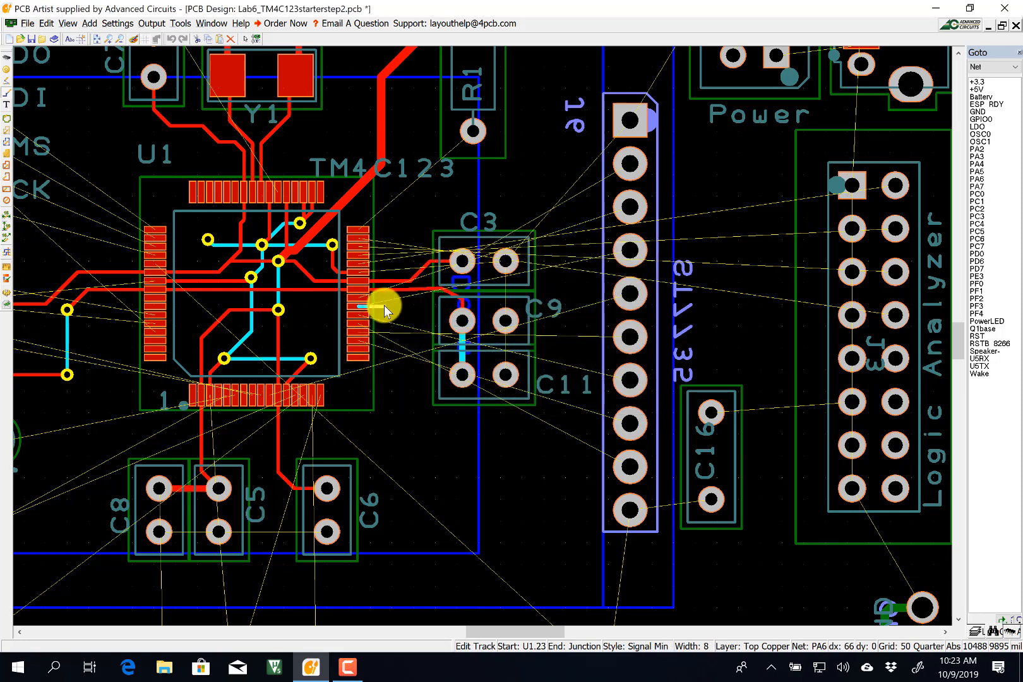
pyautogui.click(424, 323)
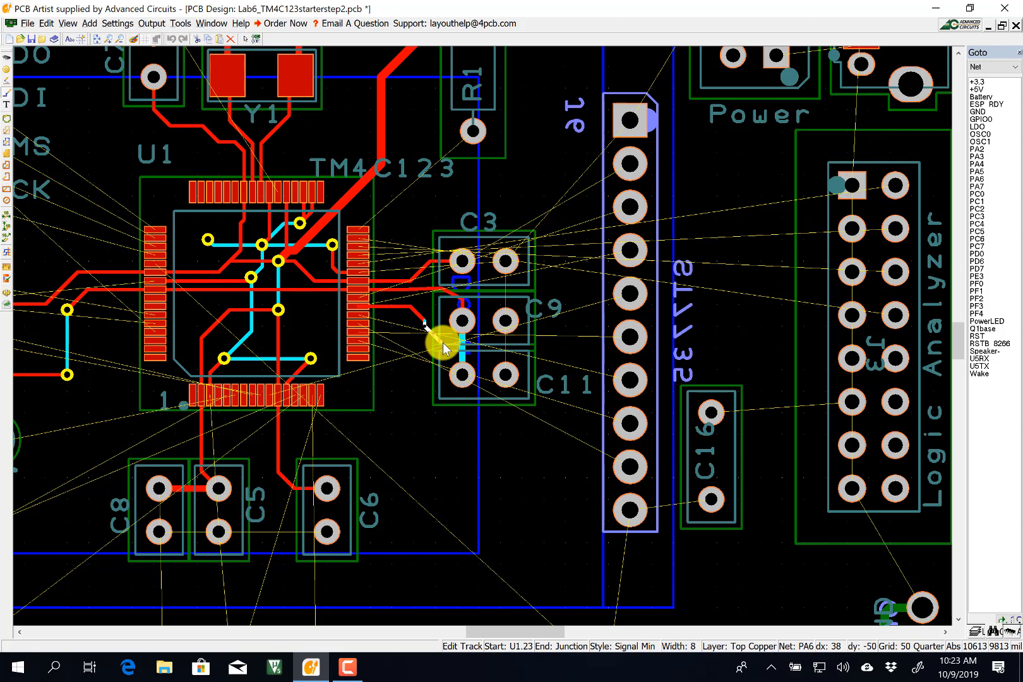
pyautogui.click(443, 342)
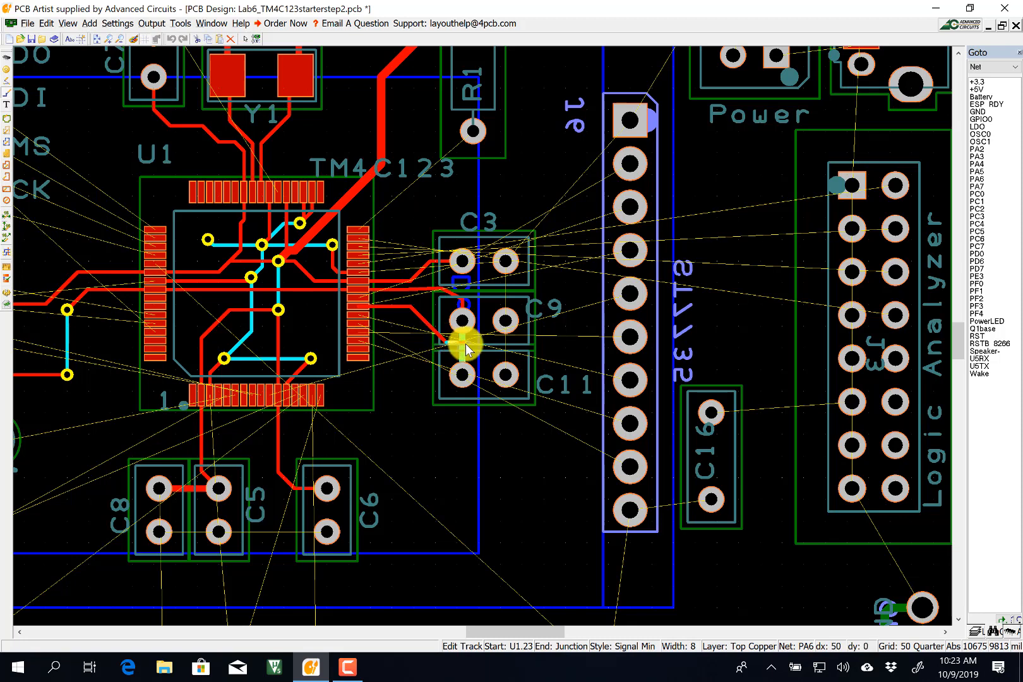
pyautogui.click(552, 341)
# Hop PA6 onto bottom copper and back through two vias, ending on the header pad.
pyautogui.press('l')
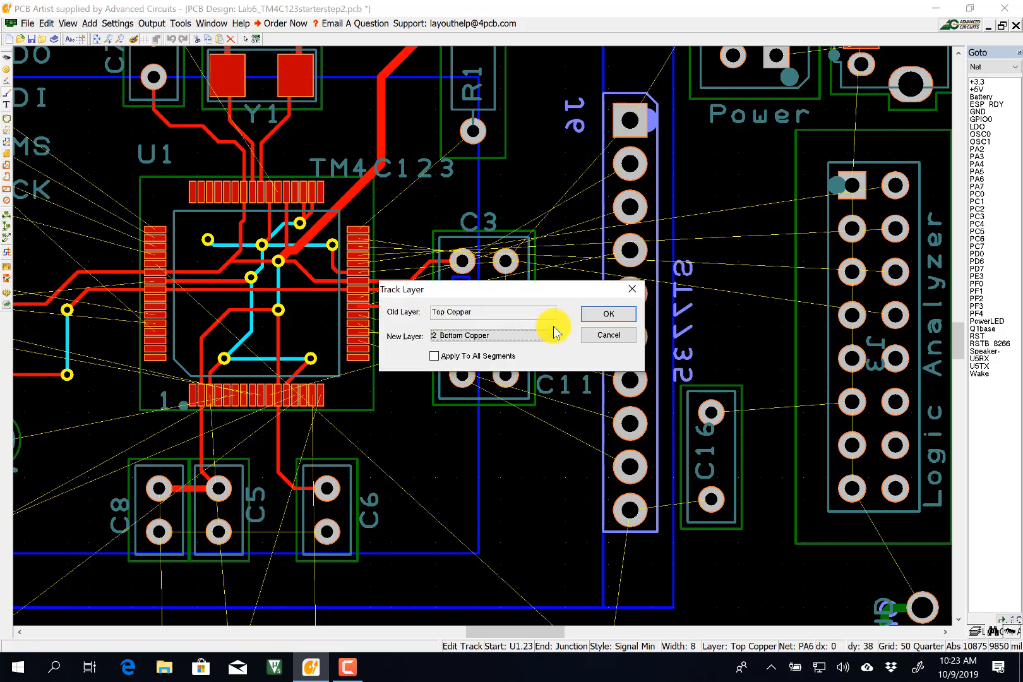
pyautogui.press('Return')
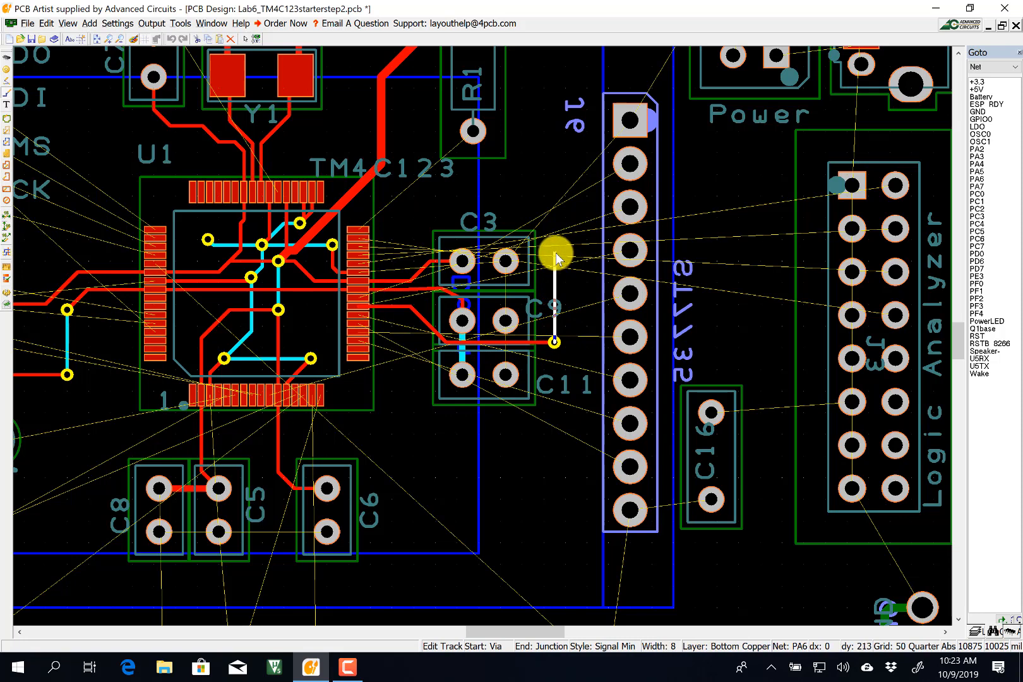
pyautogui.click(556, 253)
pyautogui.press('l')
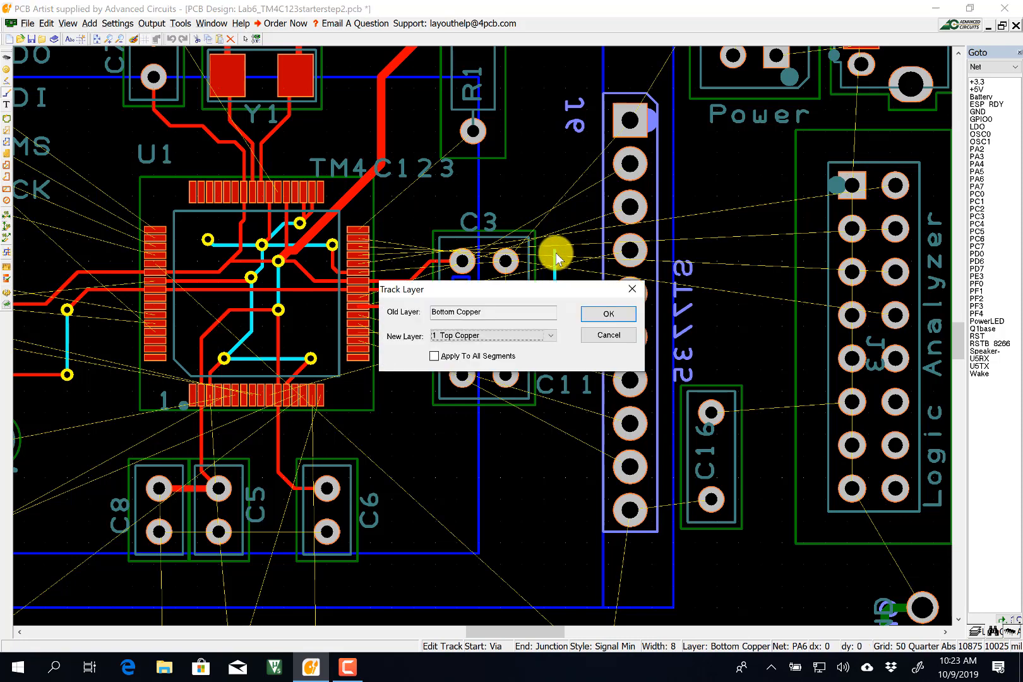
pyautogui.press('Return')
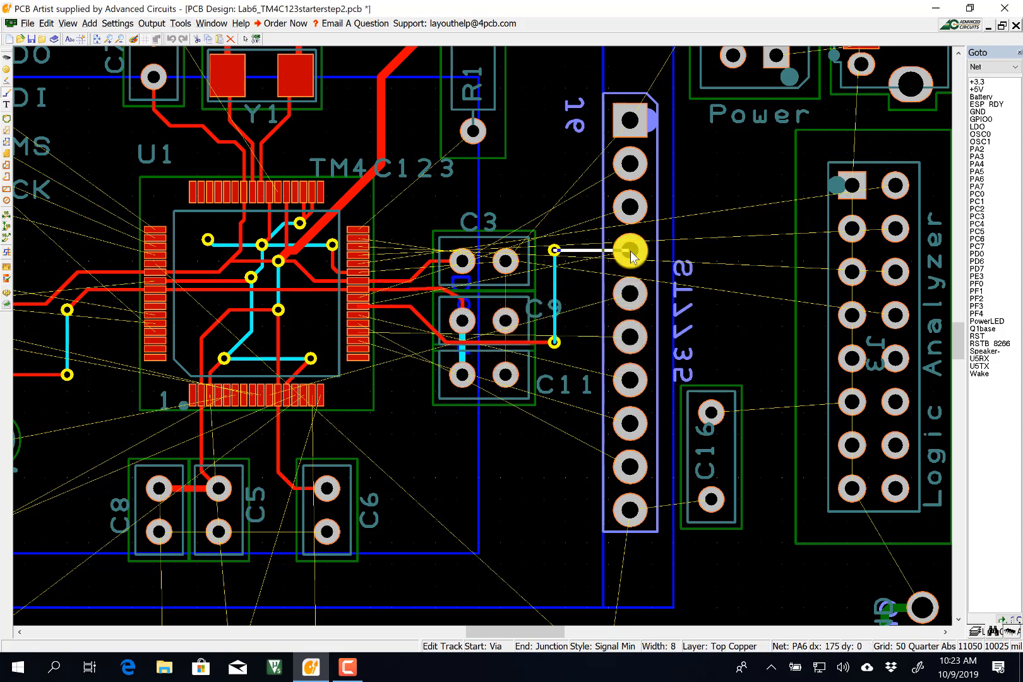
pyautogui.click(630, 250)
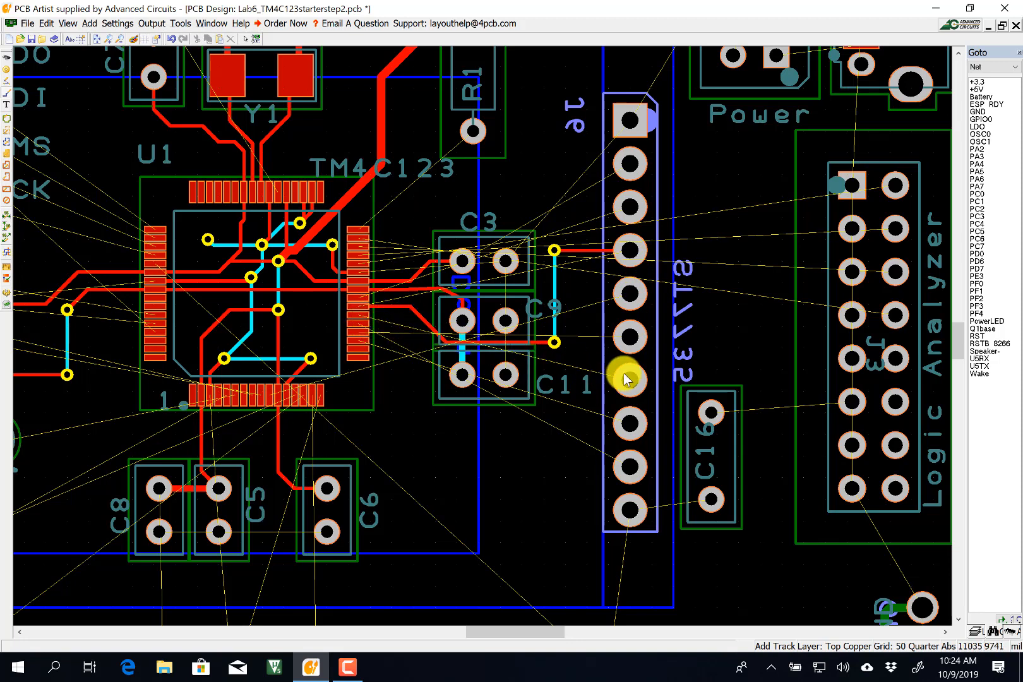
pyautogui.click(364, 315)
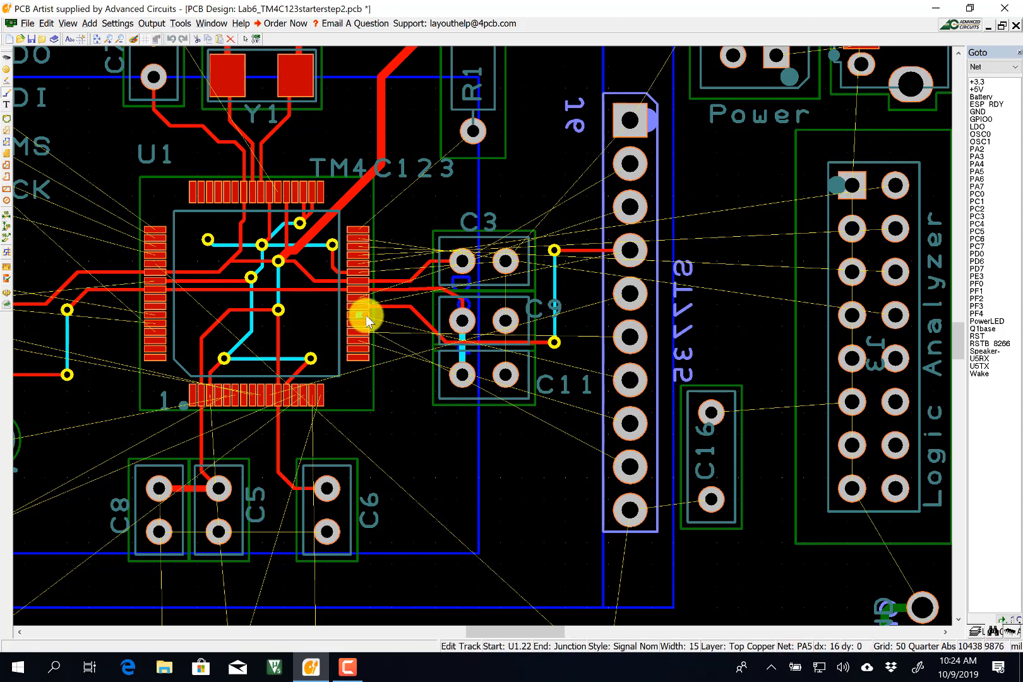
# Lay a Signal Min PA5 track to a header pad, then decline the PA3 merge and abandon it.
pyautogui.press('s')
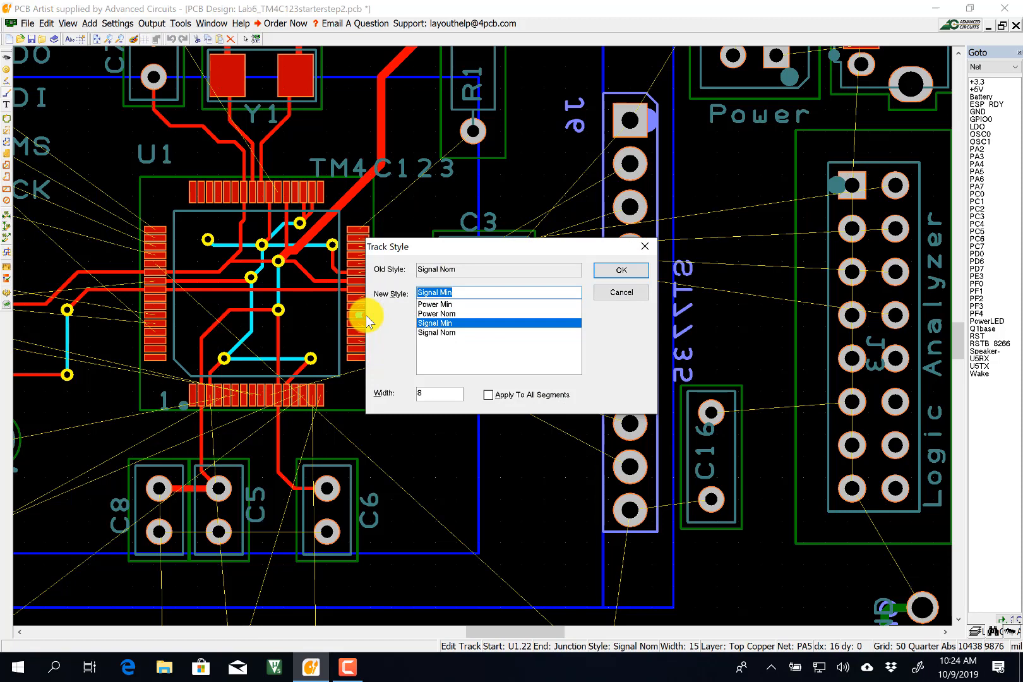
pyautogui.press('Return')
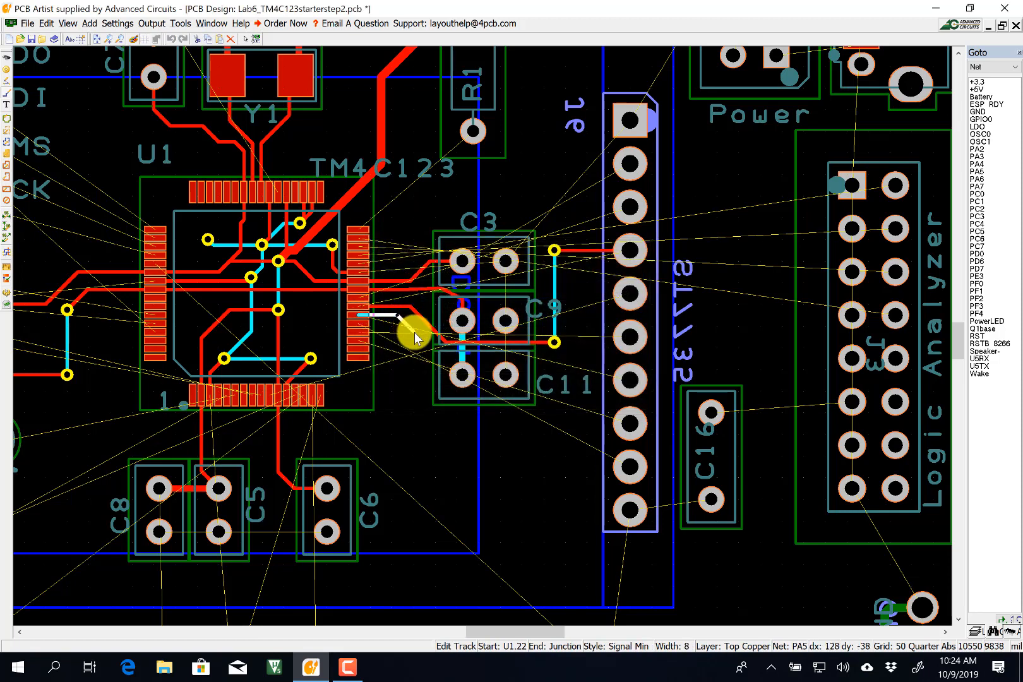
pyautogui.click(430, 350)
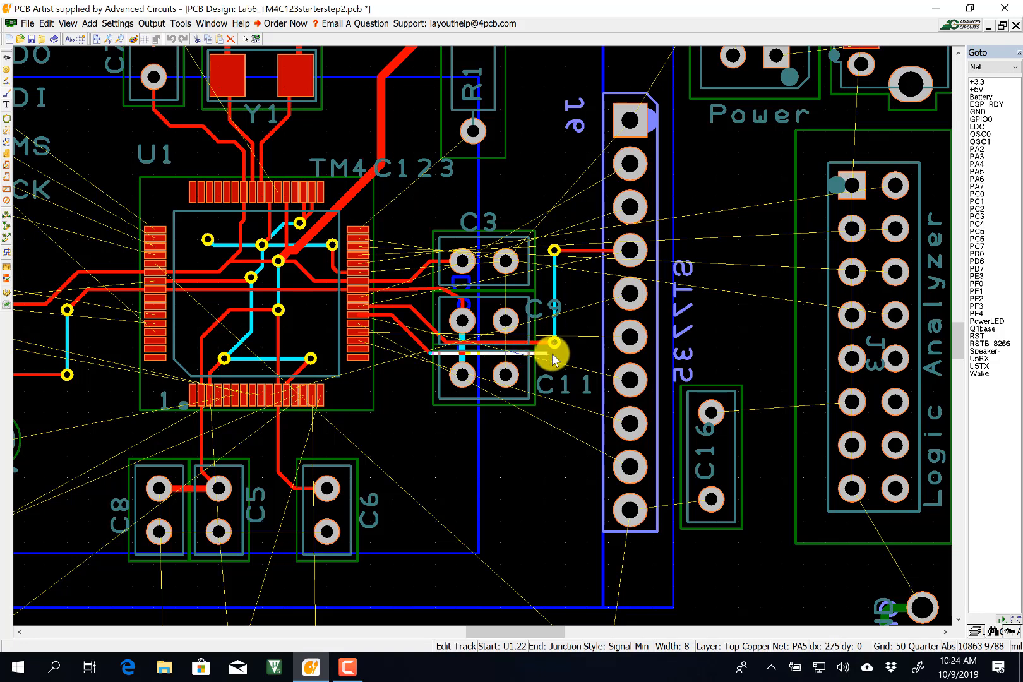
pyautogui.click(586, 339)
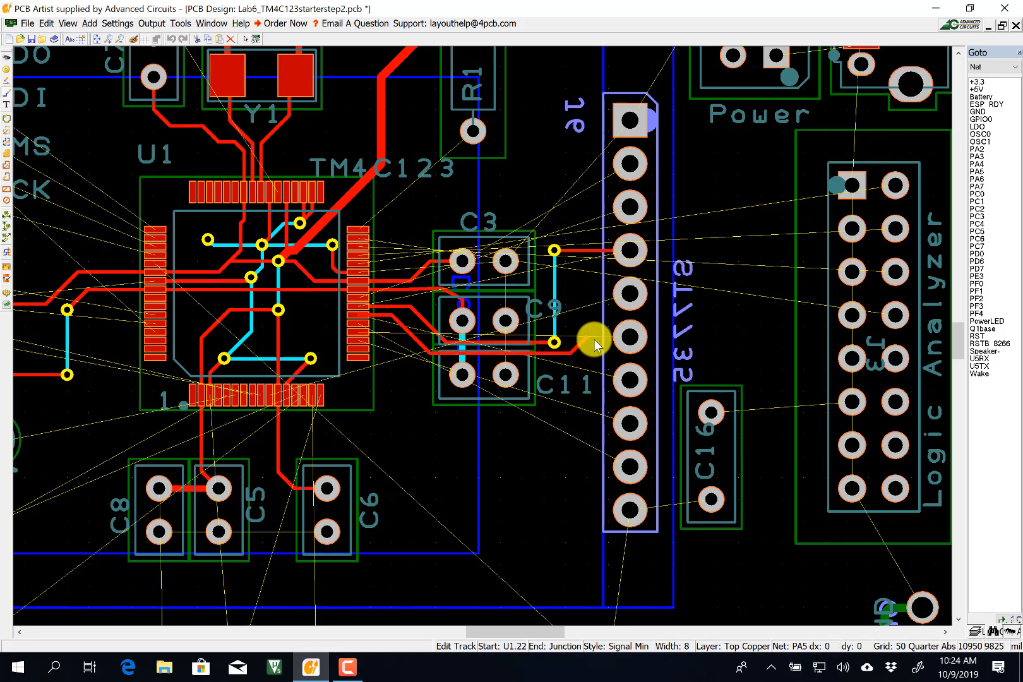
pyautogui.click(631, 339)
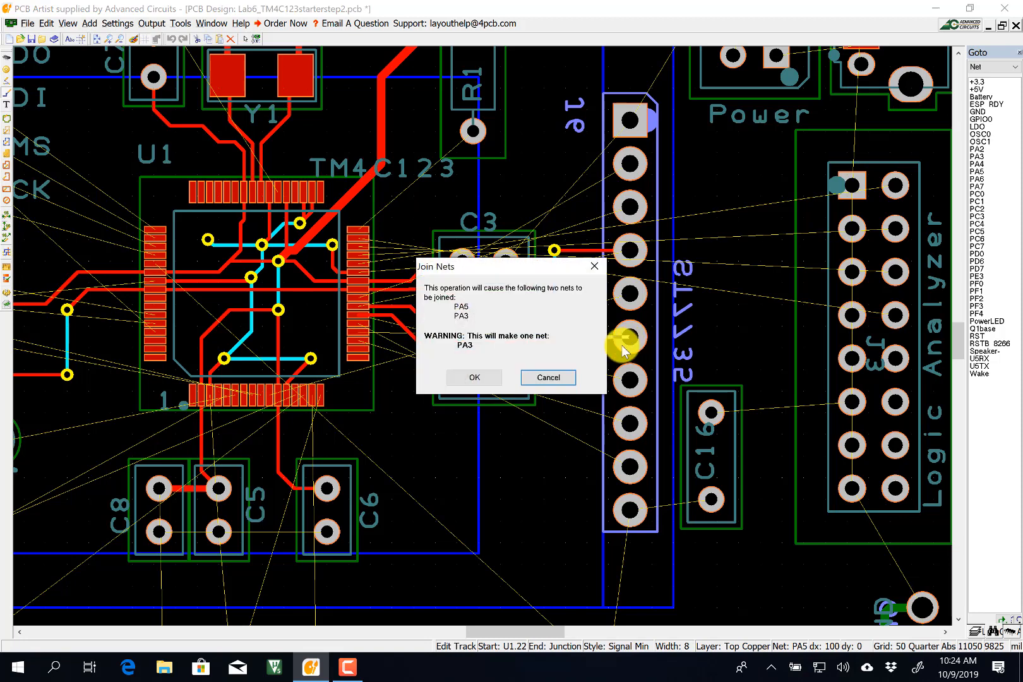
pyautogui.click(548, 378)
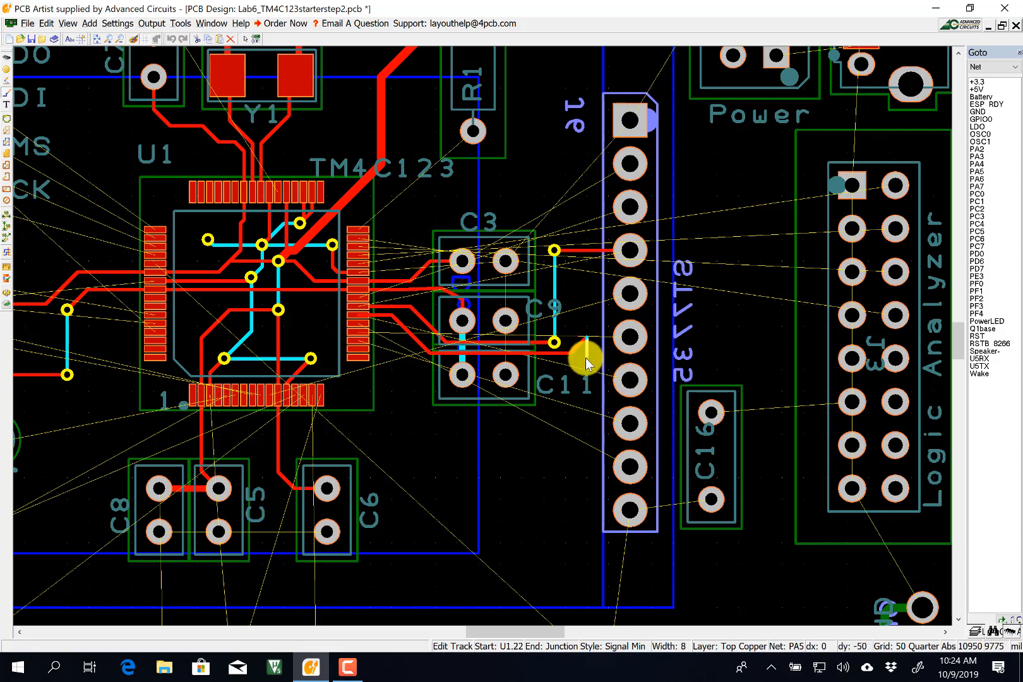
pyautogui.press('Escape')
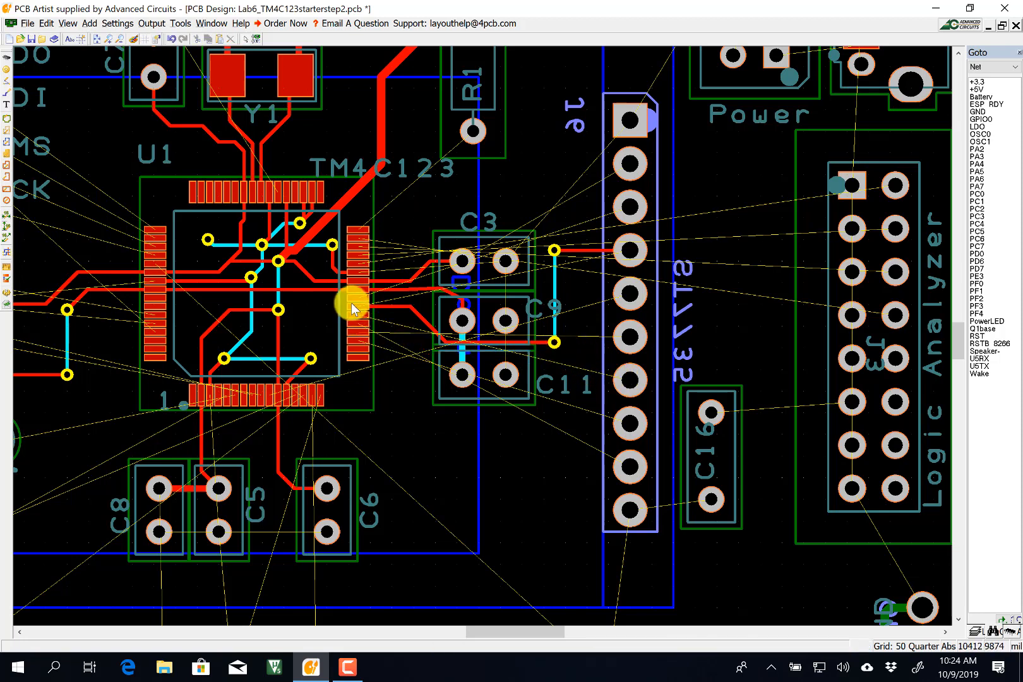
# Reroute PA5 in Signal Min from U1 pin 22 past C9 and C11, with a diagonal jog.
pyautogui.click(7, 95)
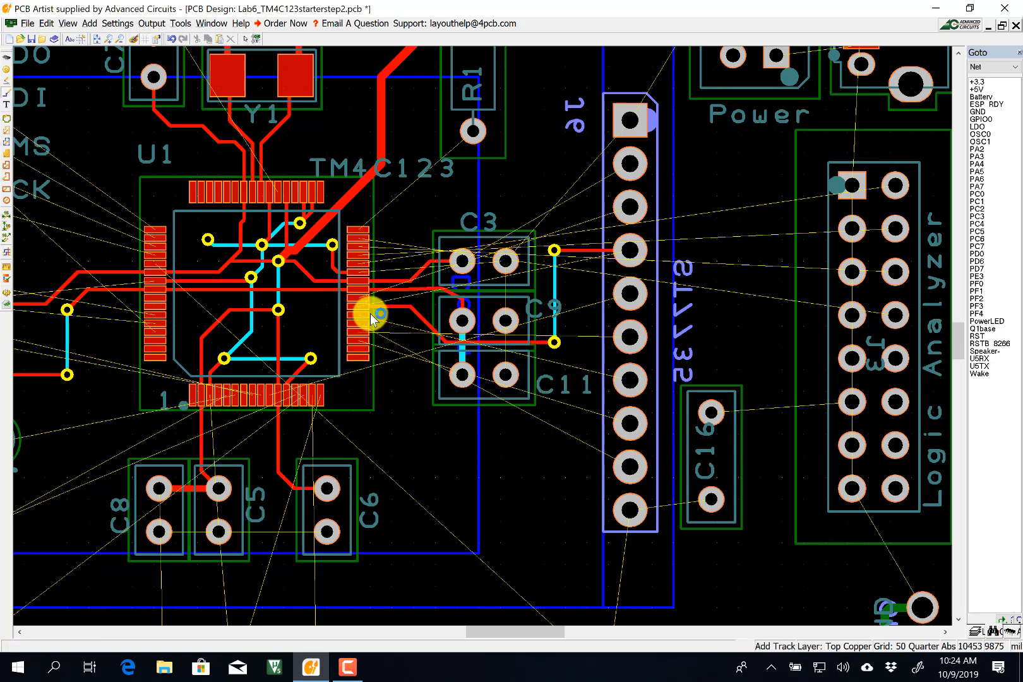
pyautogui.click(363, 314)
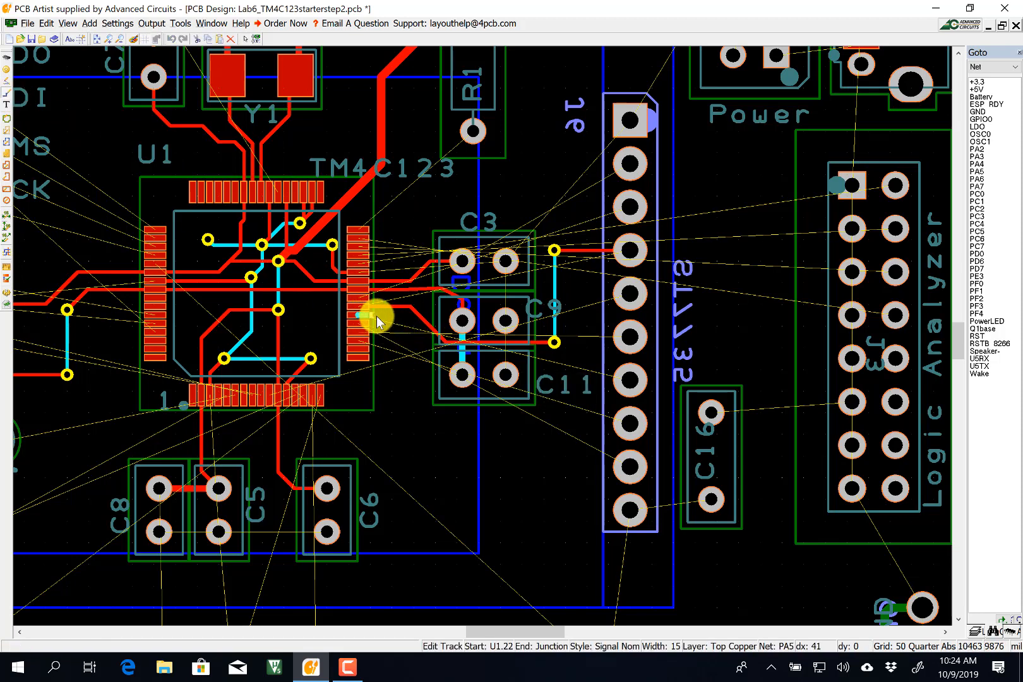
pyautogui.press('s')
pyautogui.press('Return')
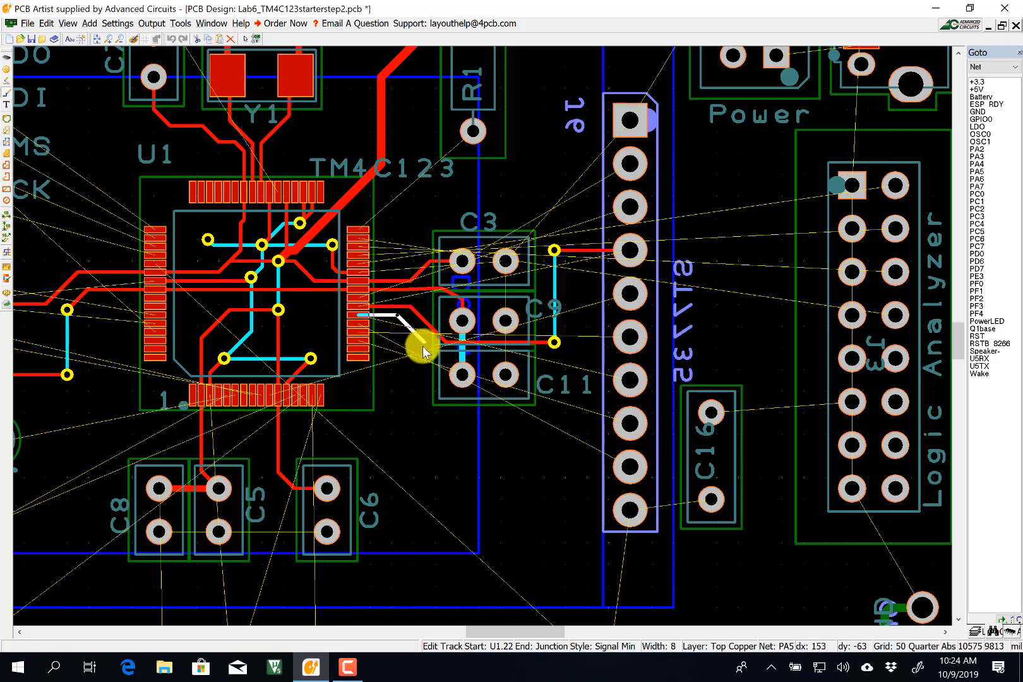
pyautogui.click(430, 352)
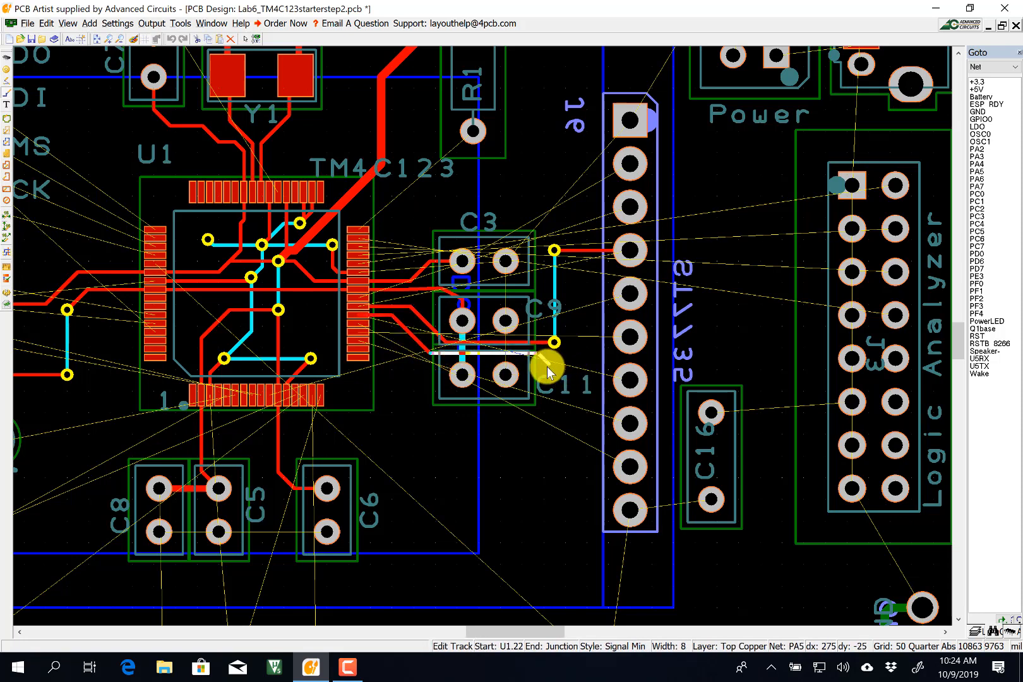
pyautogui.click(552, 371)
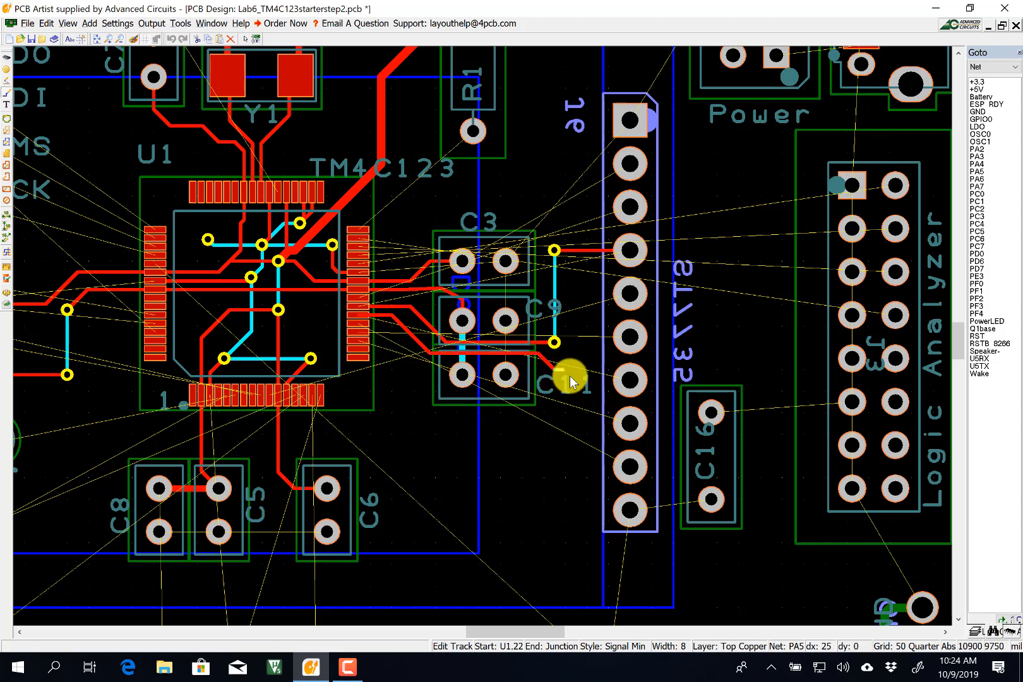
pyautogui.click(628, 379)
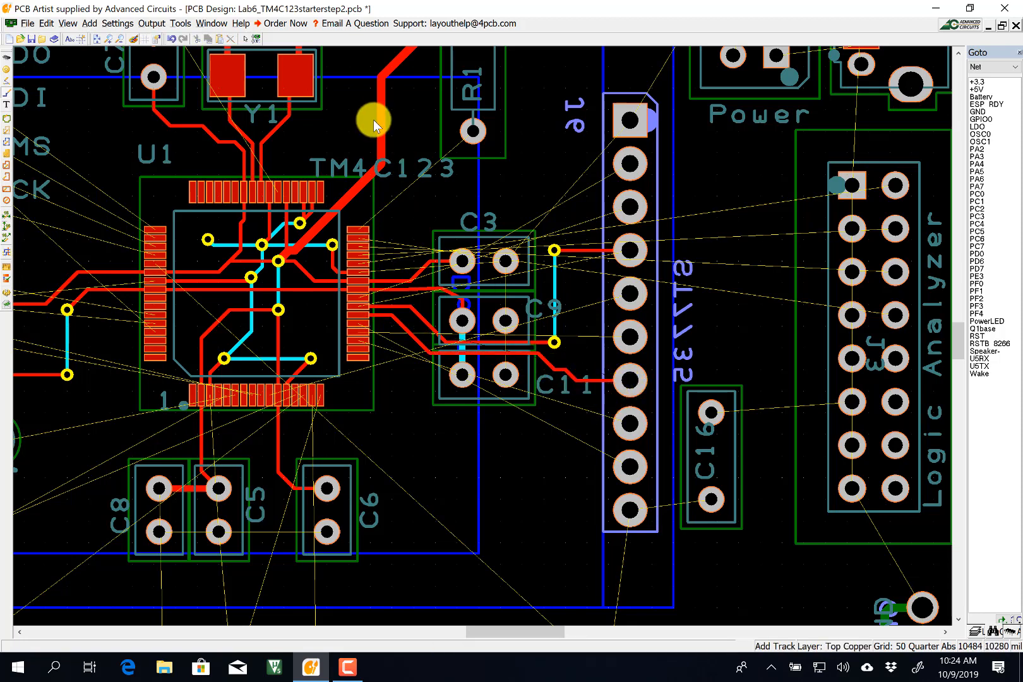
pyautogui.click(246, 39)
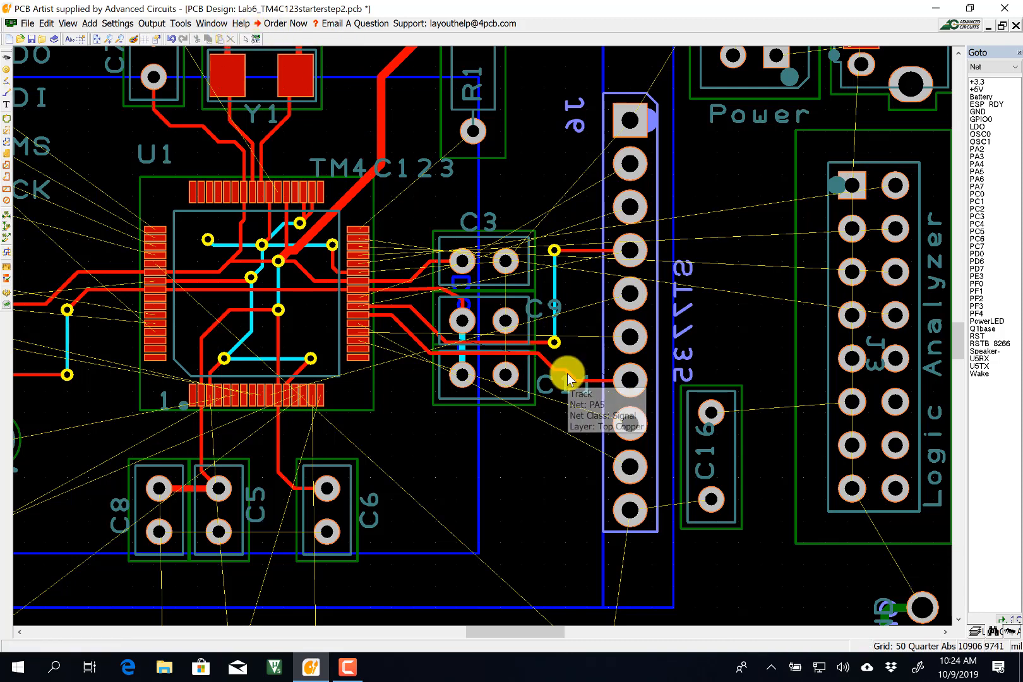
pyautogui.moveTo(567, 373); pyautogui.dragTo(556, 372)
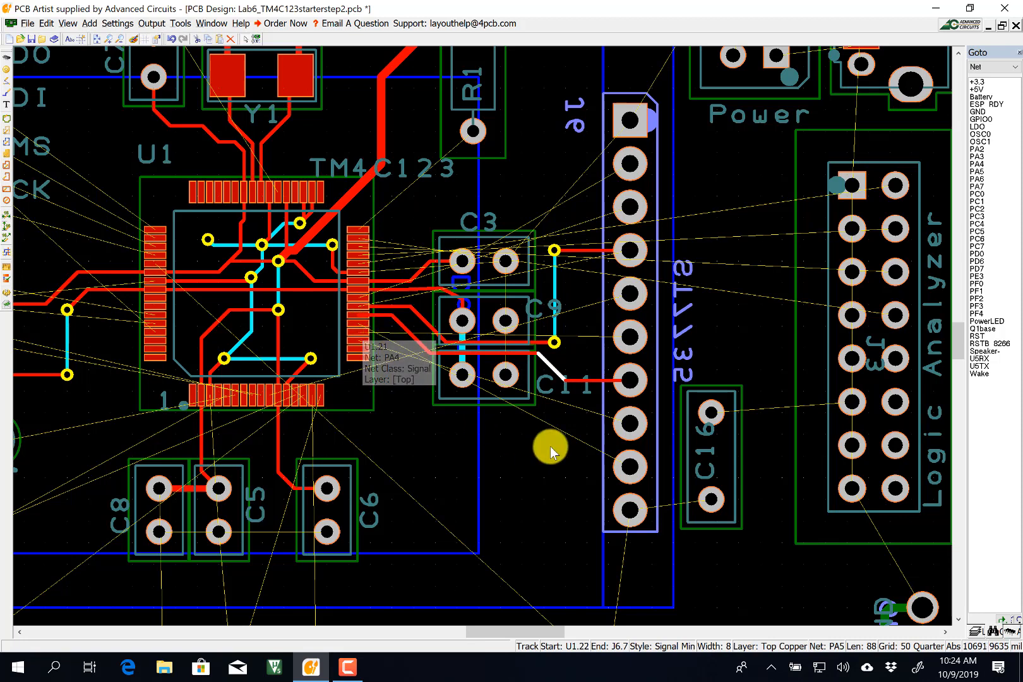
# Route the PA4 track from U1 pin 21 down past C11 and right to an ST7735 header pad.
pyautogui.click(9, 95)
pyautogui.click(361, 325)
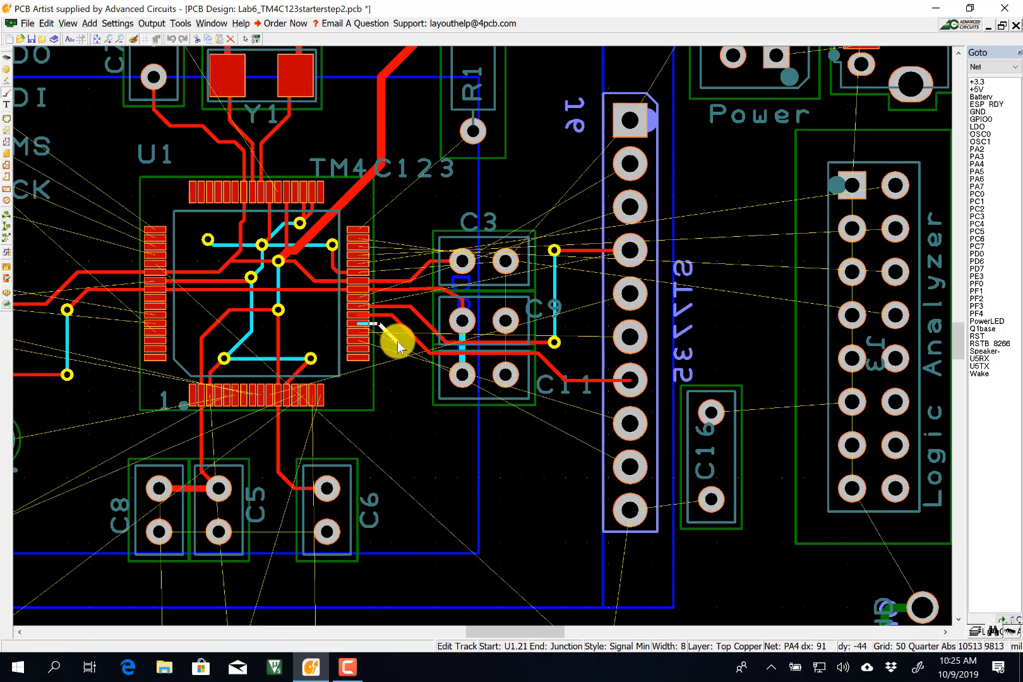
pyautogui.click(418, 363)
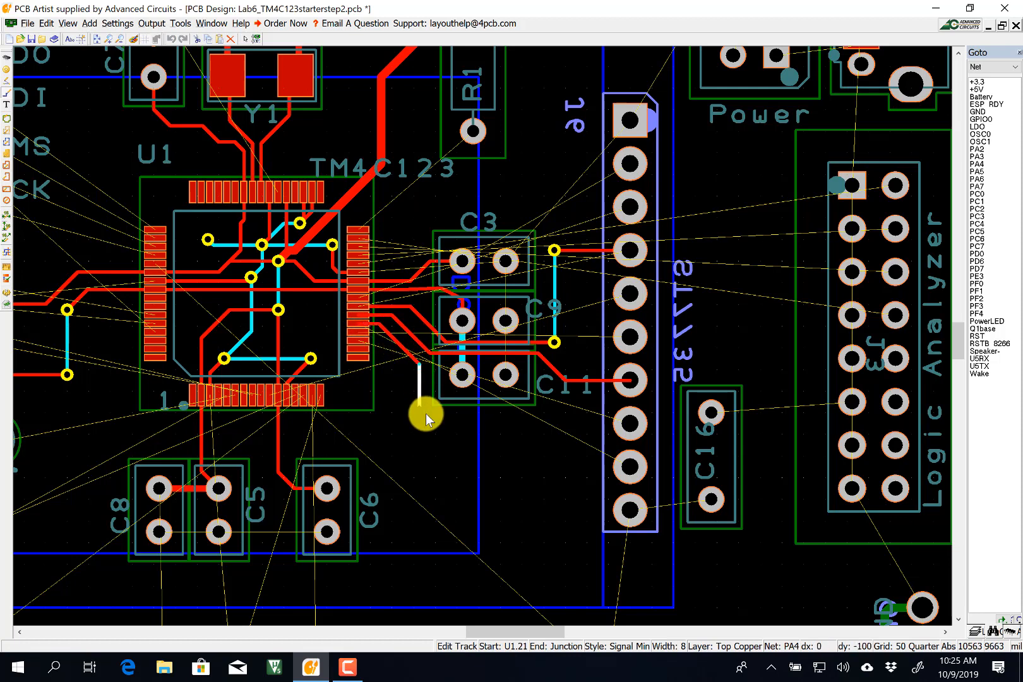
pyautogui.click(436, 445)
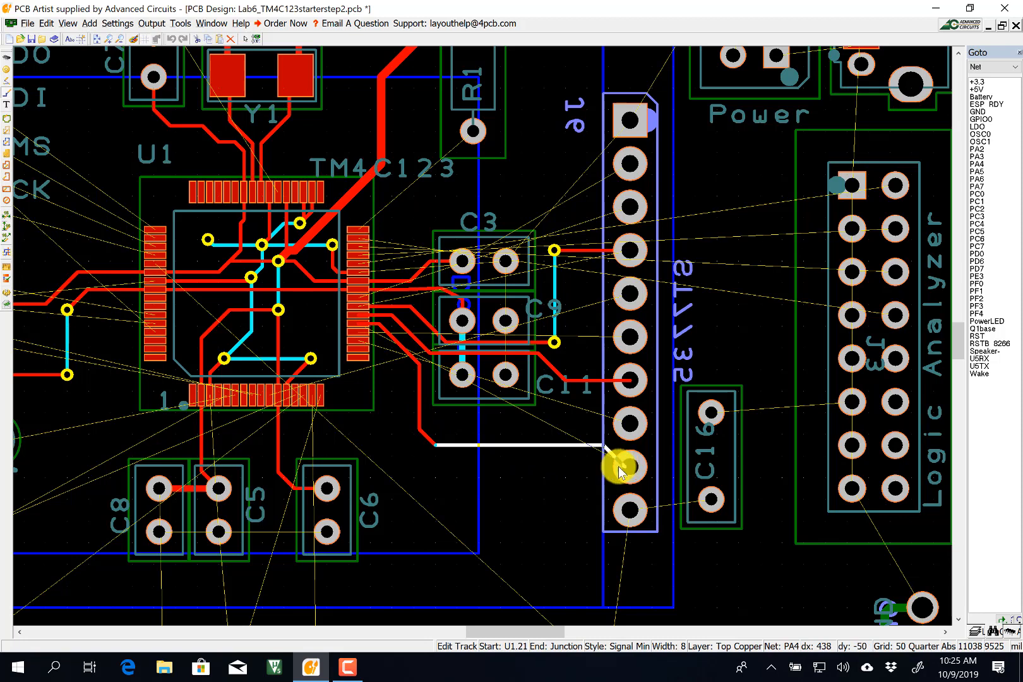
pyautogui.click(580, 461)
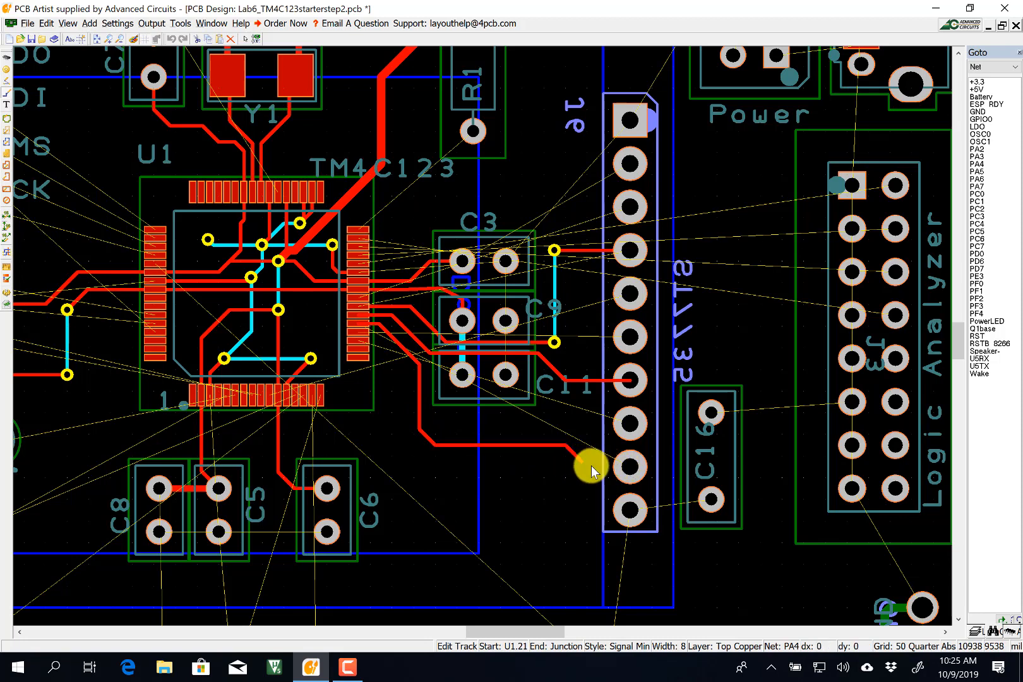
pyautogui.click(630, 469)
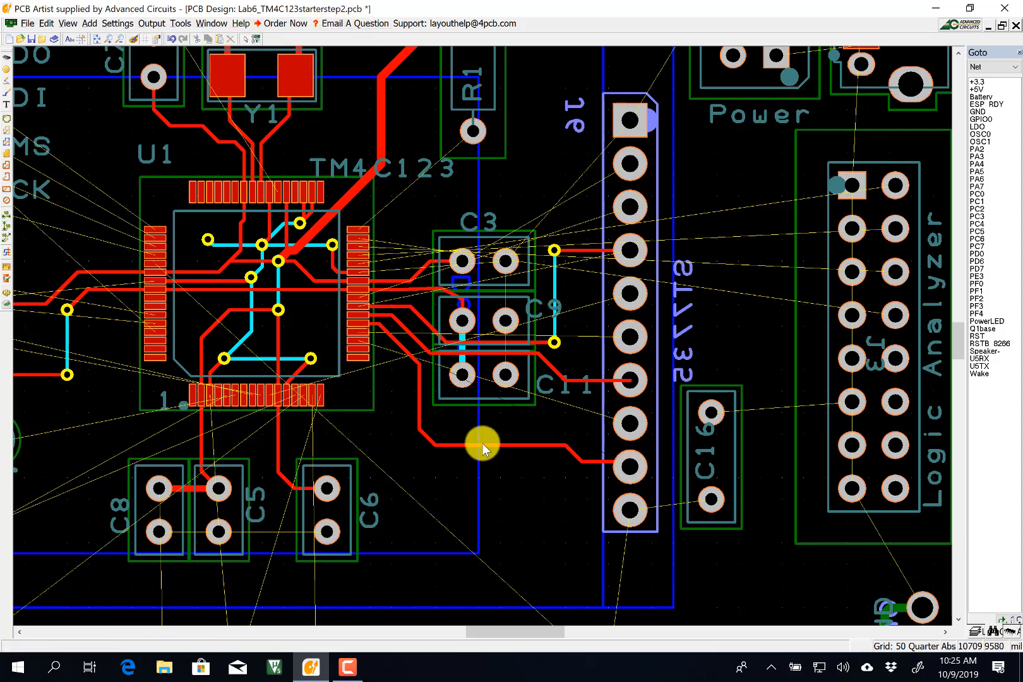
pyautogui.moveTo(483, 444); pyautogui.dragTo(480, 461)
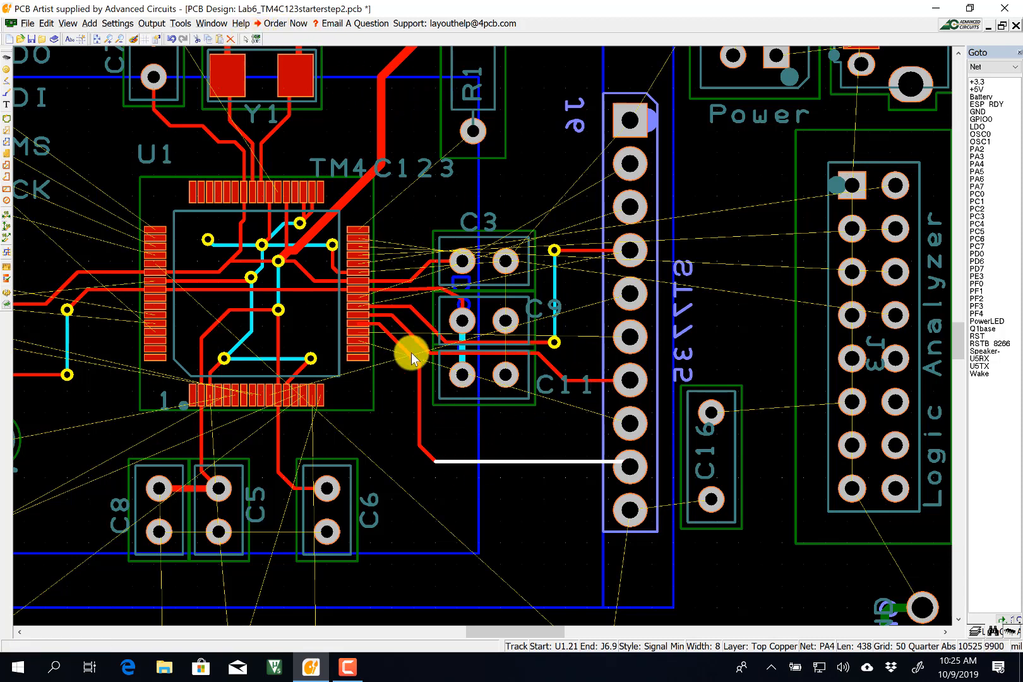
# Move the vertical PA4 segment onto bottom copper.
pyautogui.click(419, 394)
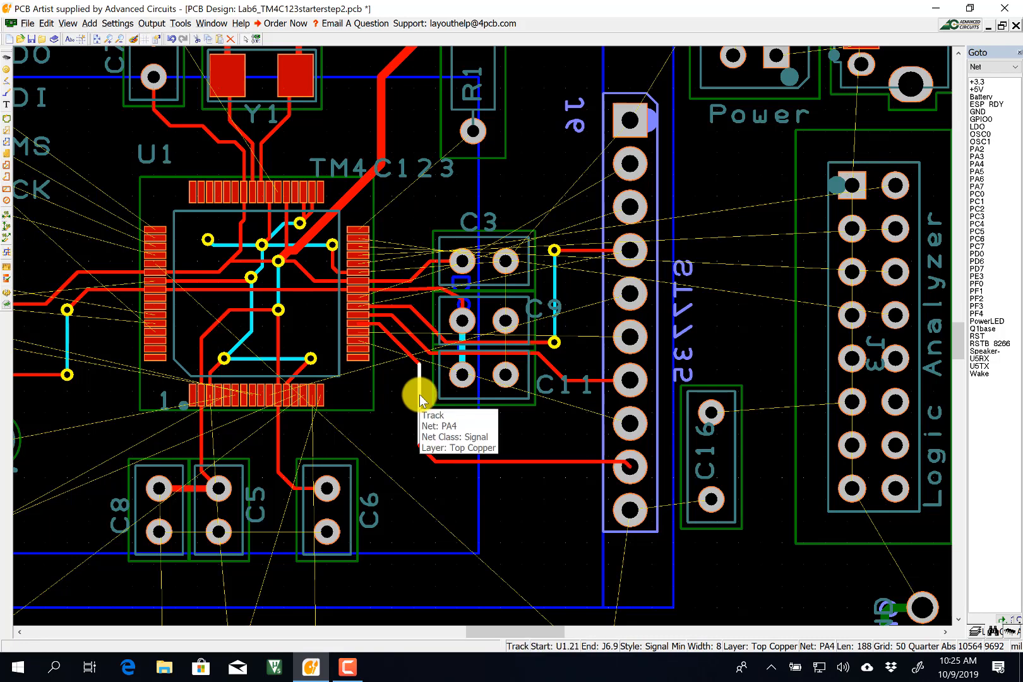
pyautogui.rightClick(419, 395)
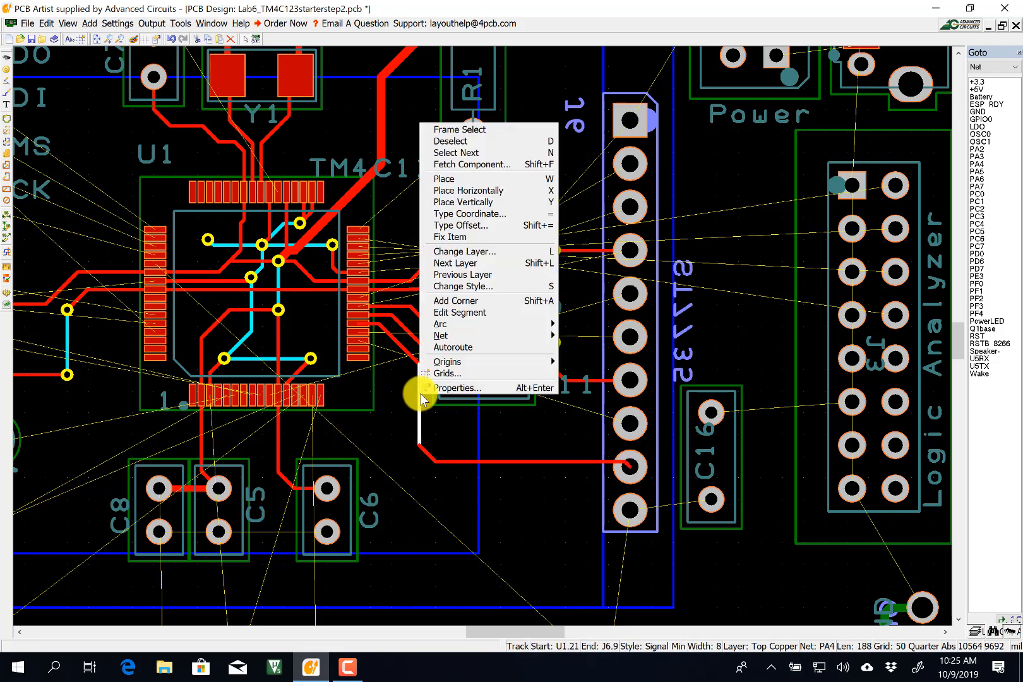
pyautogui.click(469, 252)
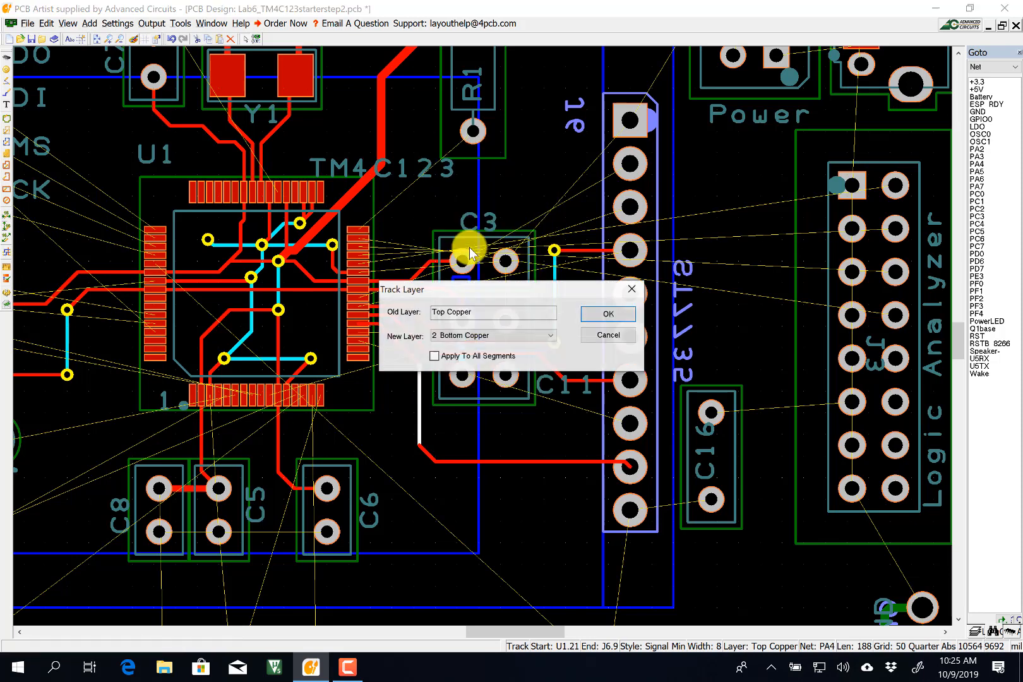
pyautogui.click(610, 315)
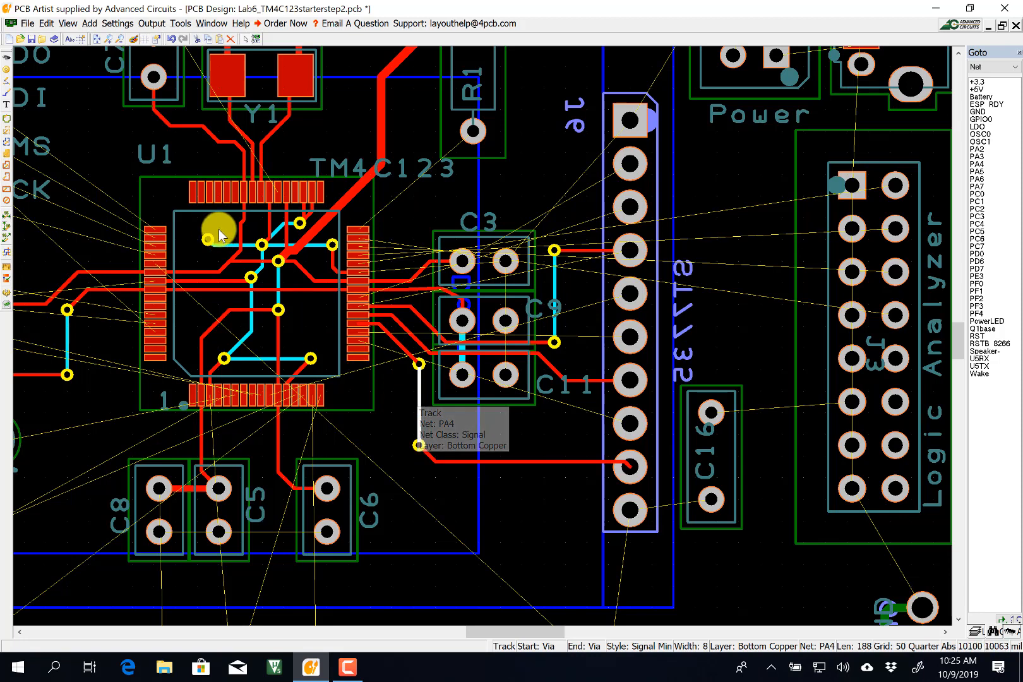
pyautogui.click(7, 93)
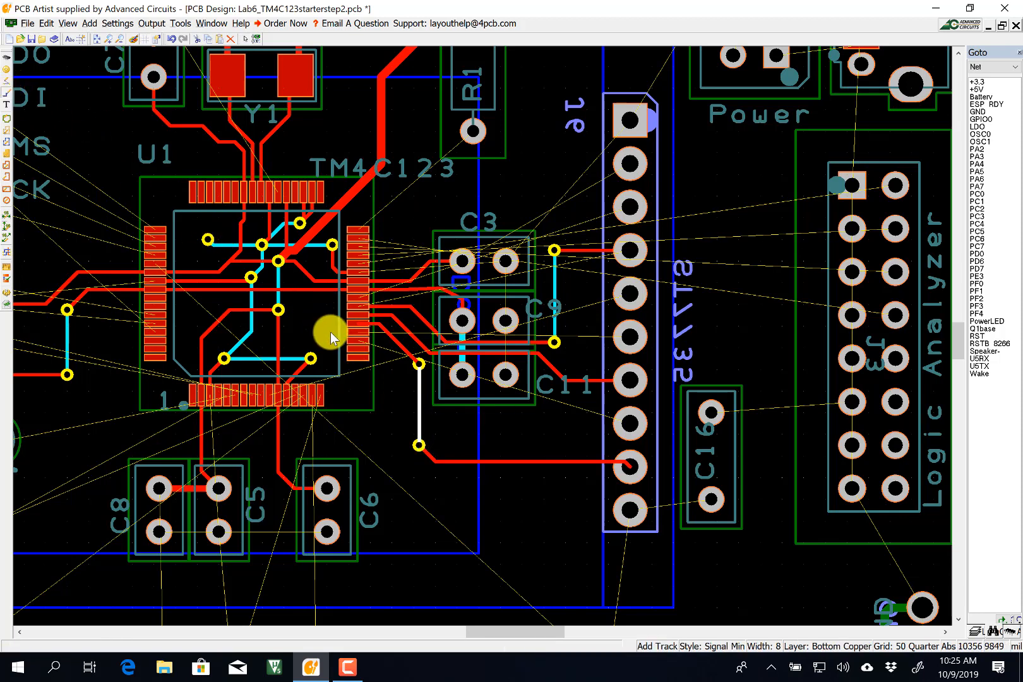
# Start PA3 at U1 pin 20 and run it down and right toward the LCD header.
pyautogui.click(364, 331)
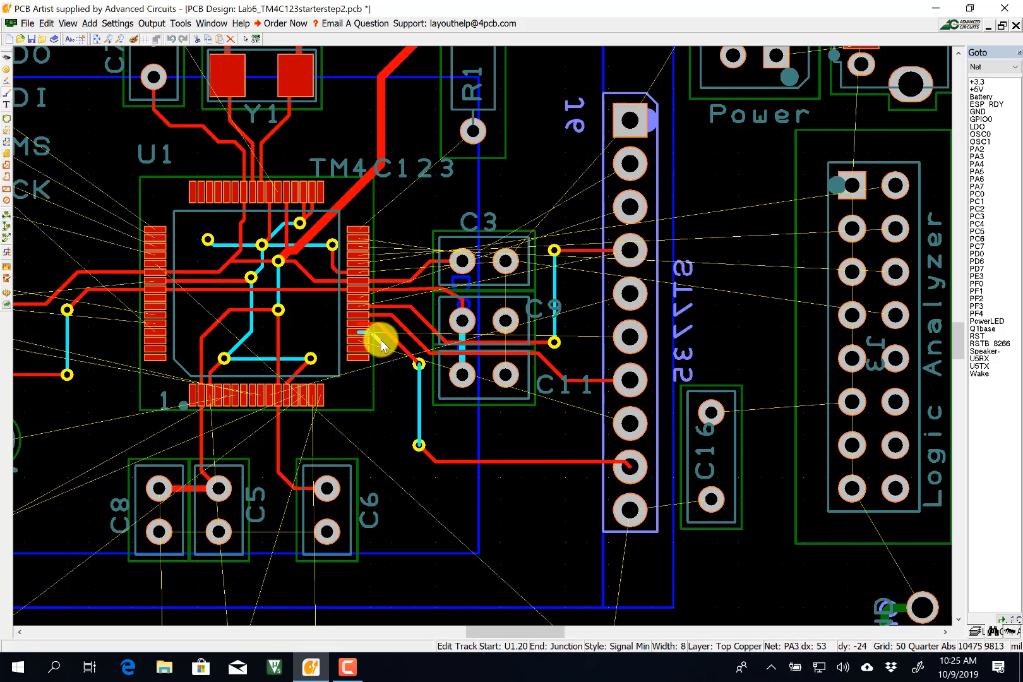
pyautogui.click(380, 339)
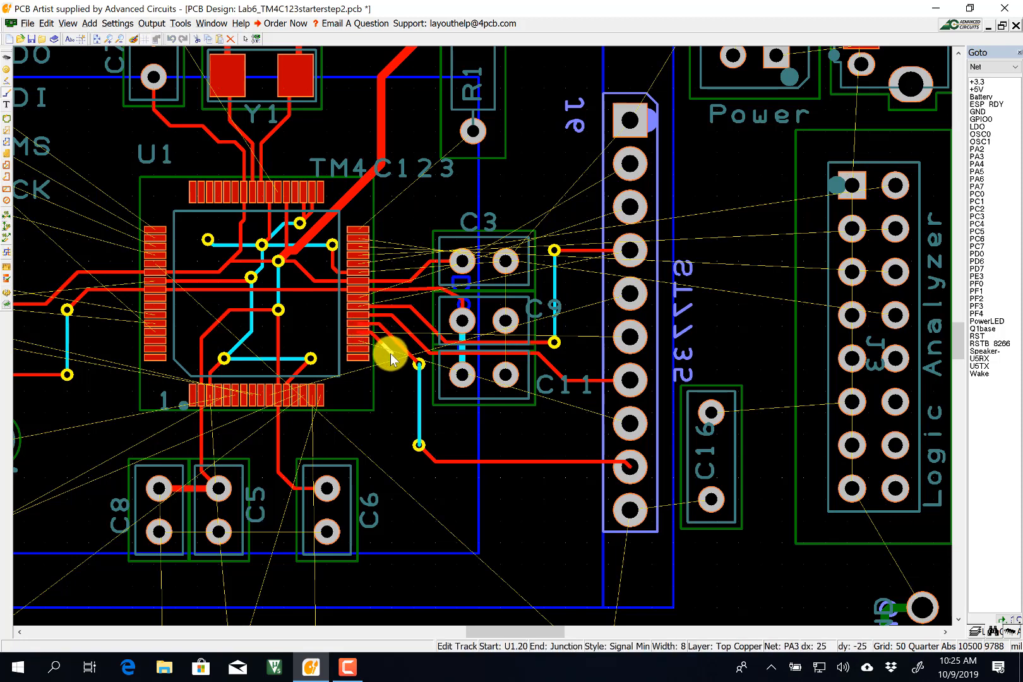
pyautogui.click(397, 358)
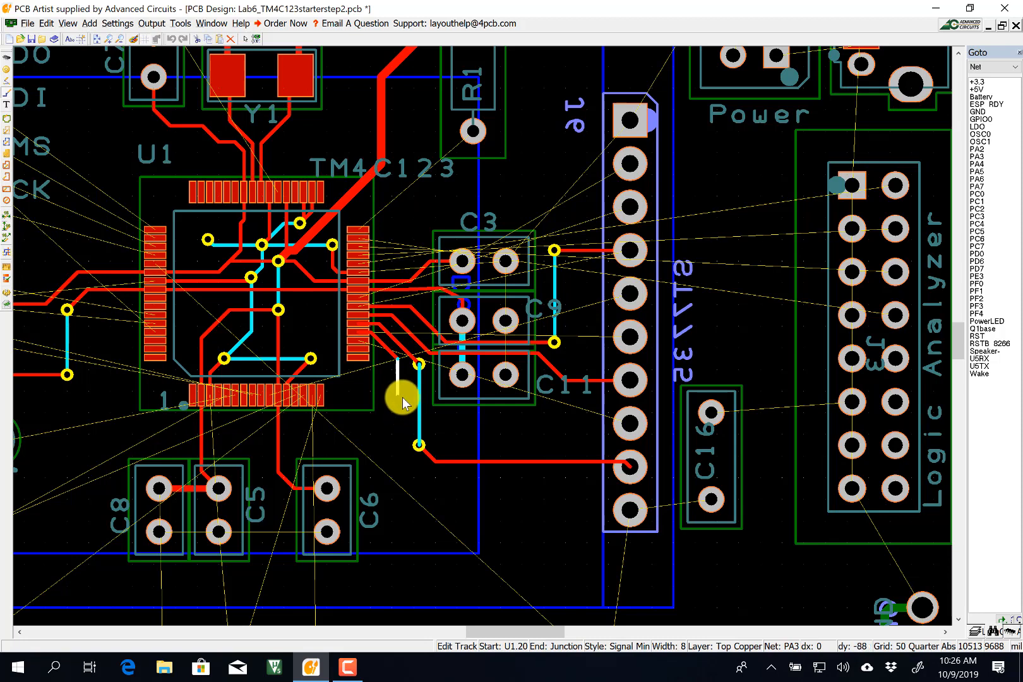
pyautogui.click(402, 397)
pyautogui.click(407, 408)
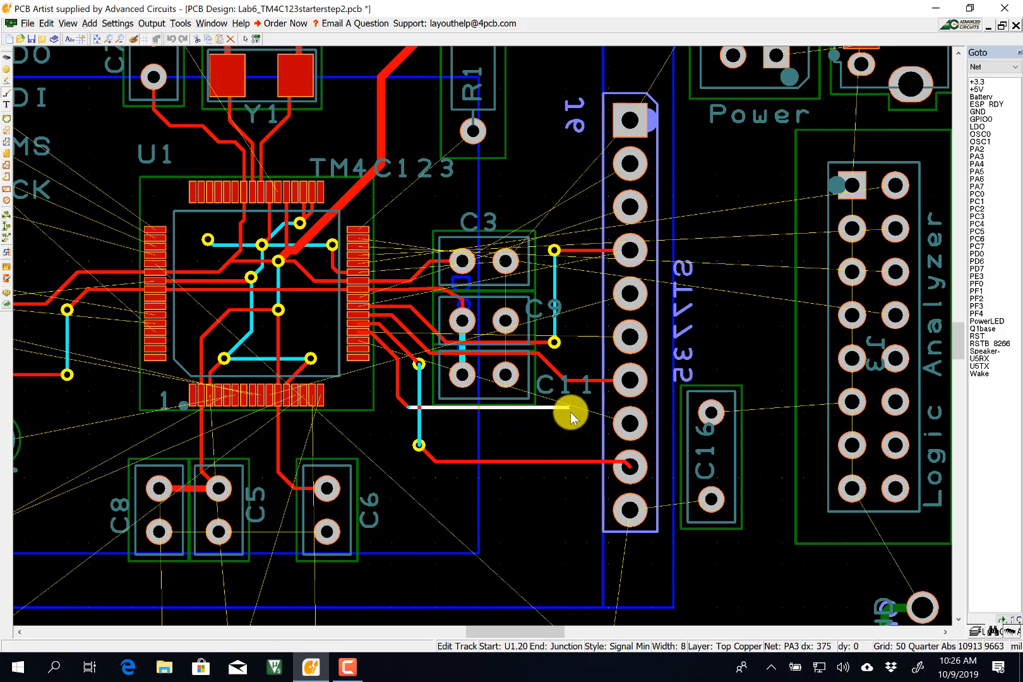
pyautogui.click(576, 408)
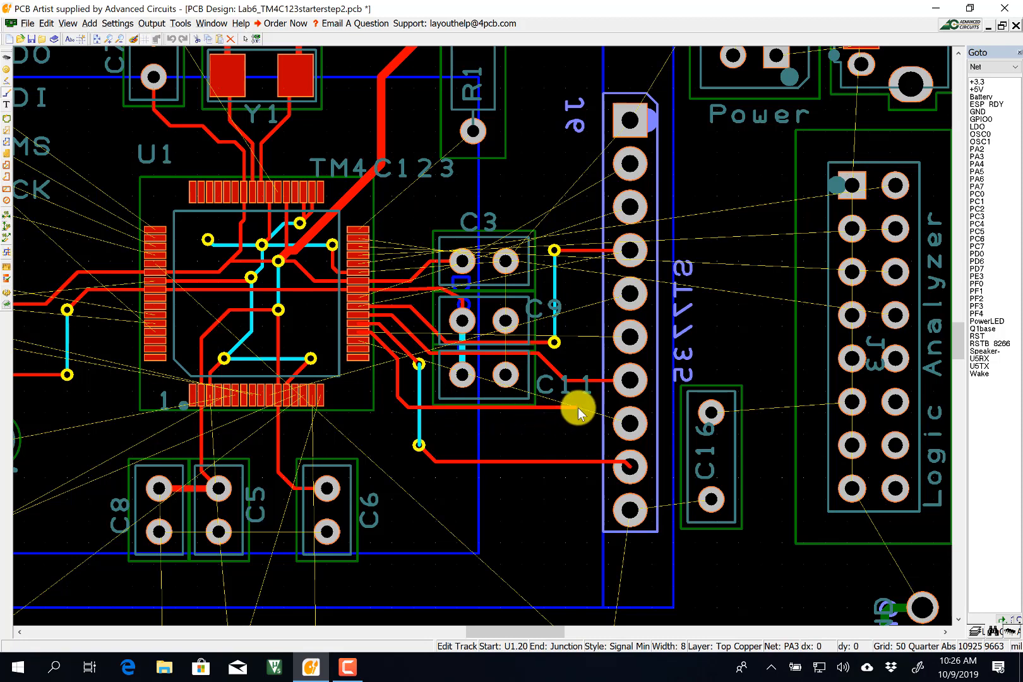
# Drop PA3 through a via to bottom copper, return to top copper, and end on the header pin.
pyautogui.press('l')
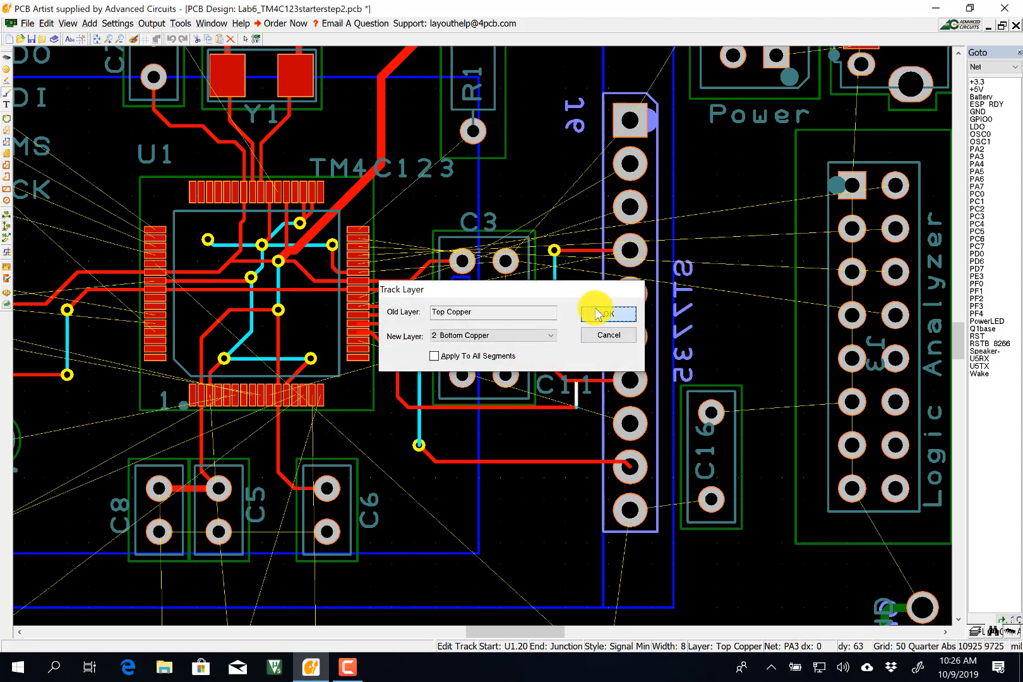
pyautogui.click(603, 313)
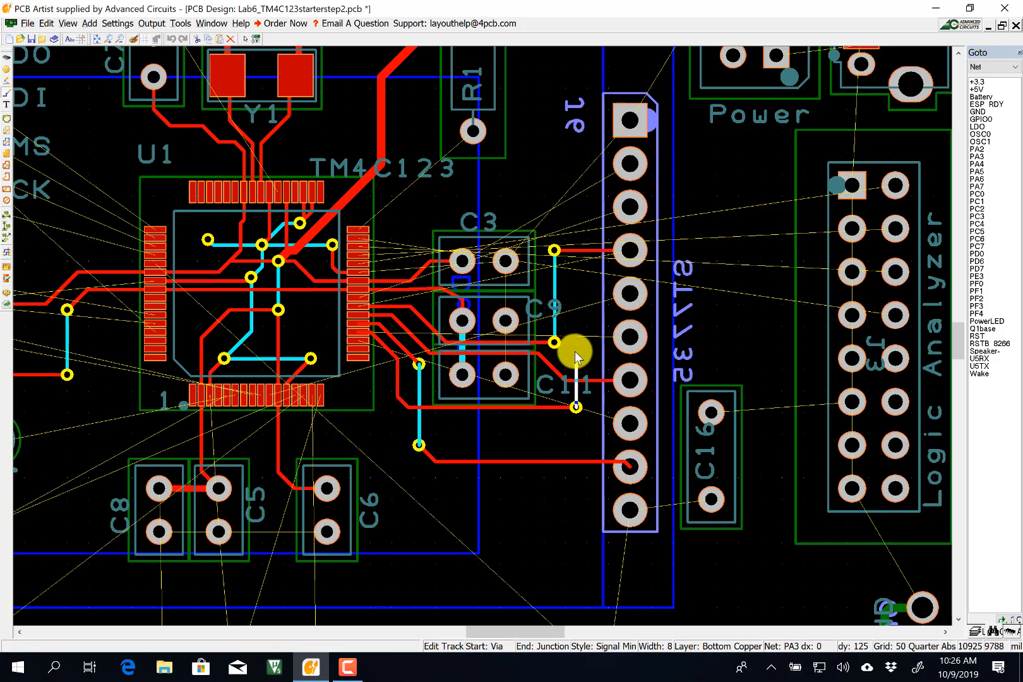
pyautogui.click(575, 354)
pyautogui.press('l')
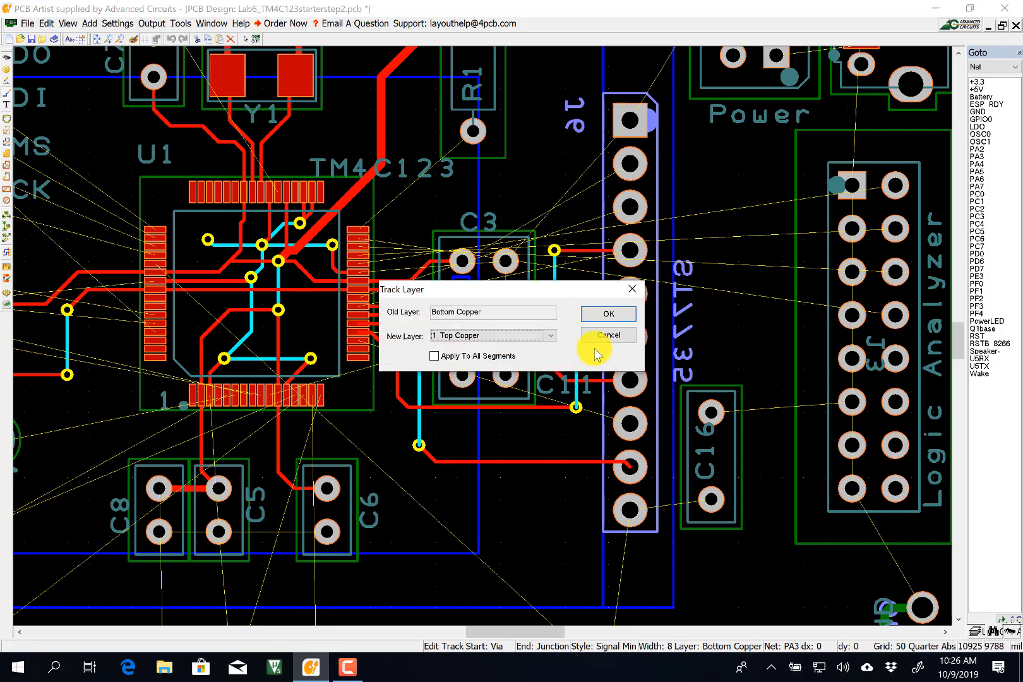
pyautogui.click(603, 314)
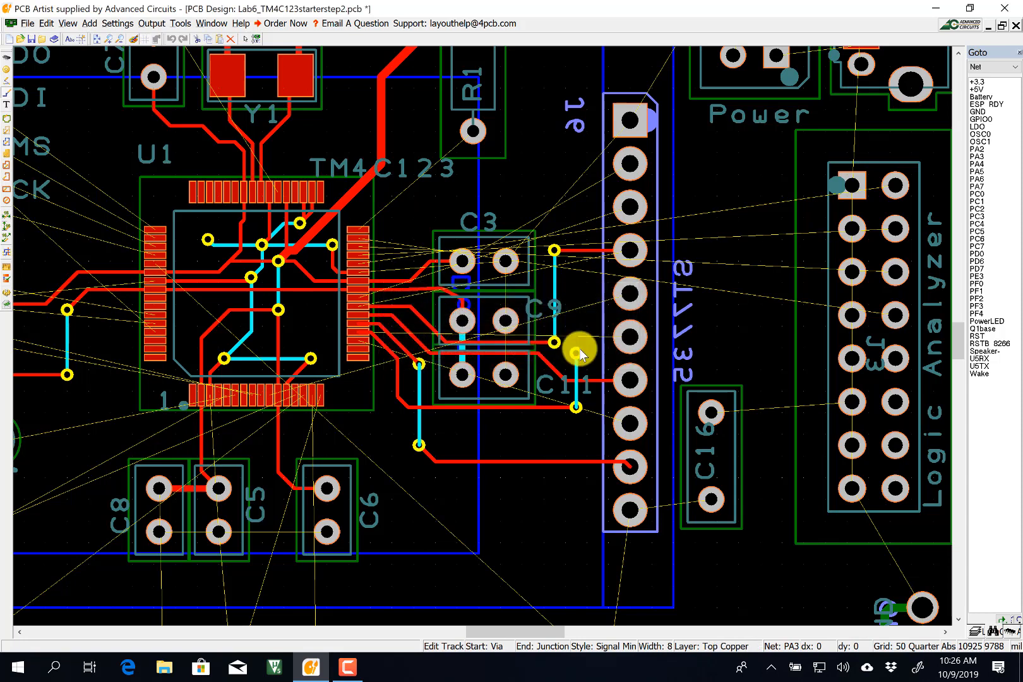
pyautogui.click(629, 338)
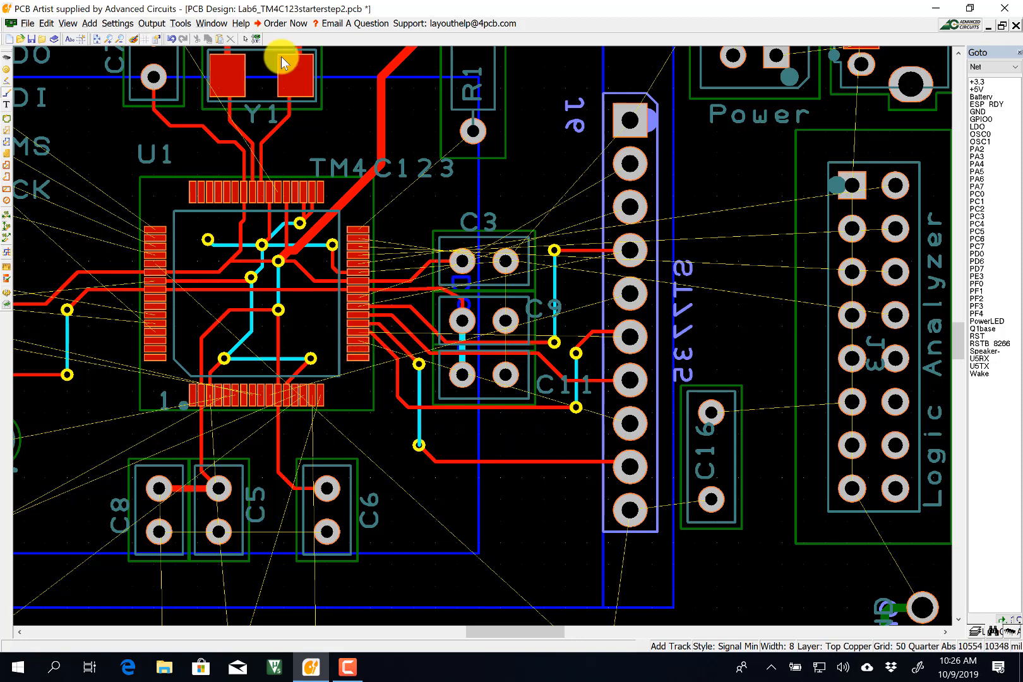
# Shift the PA6 diagonal segment and reshape the PA2 track from U1 pin 19 downward.
pyautogui.click(246, 39)
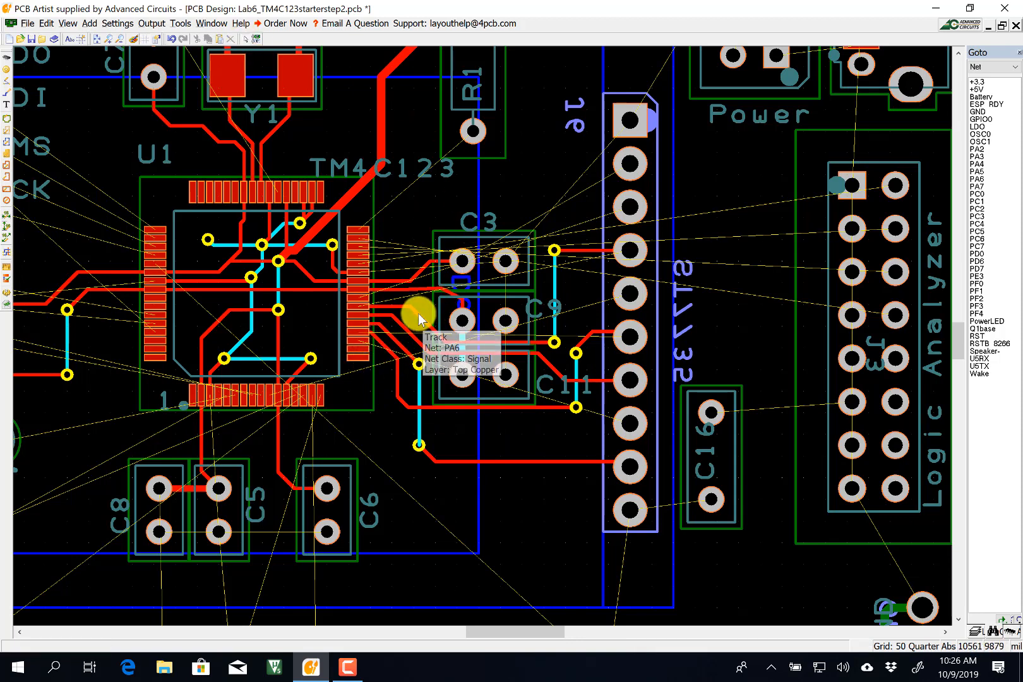
pyautogui.moveTo(418, 313); pyautogui.dragTo(388, 347)
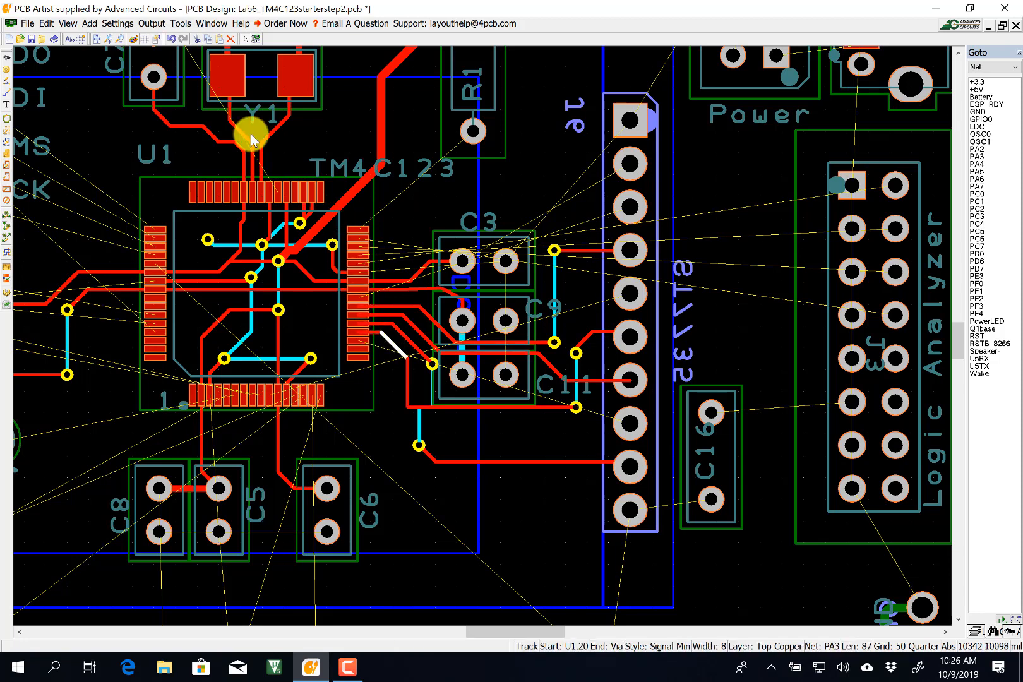
pyautogui.click(8, 93)
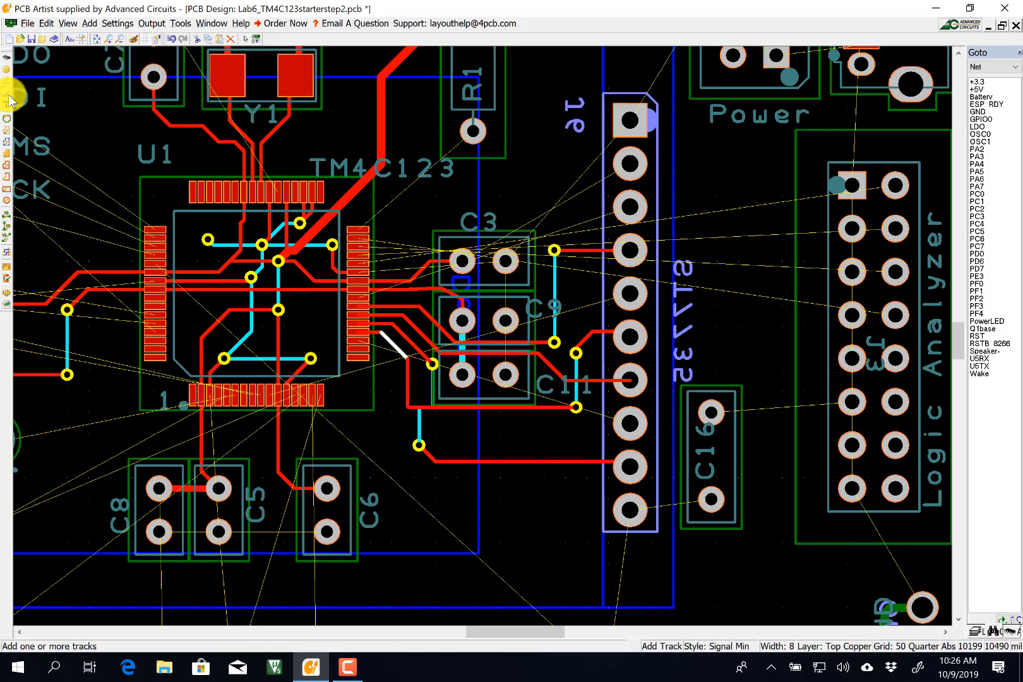
pyautogui.moveTo(361, 339); pyautogui.dragTo(385, 358)
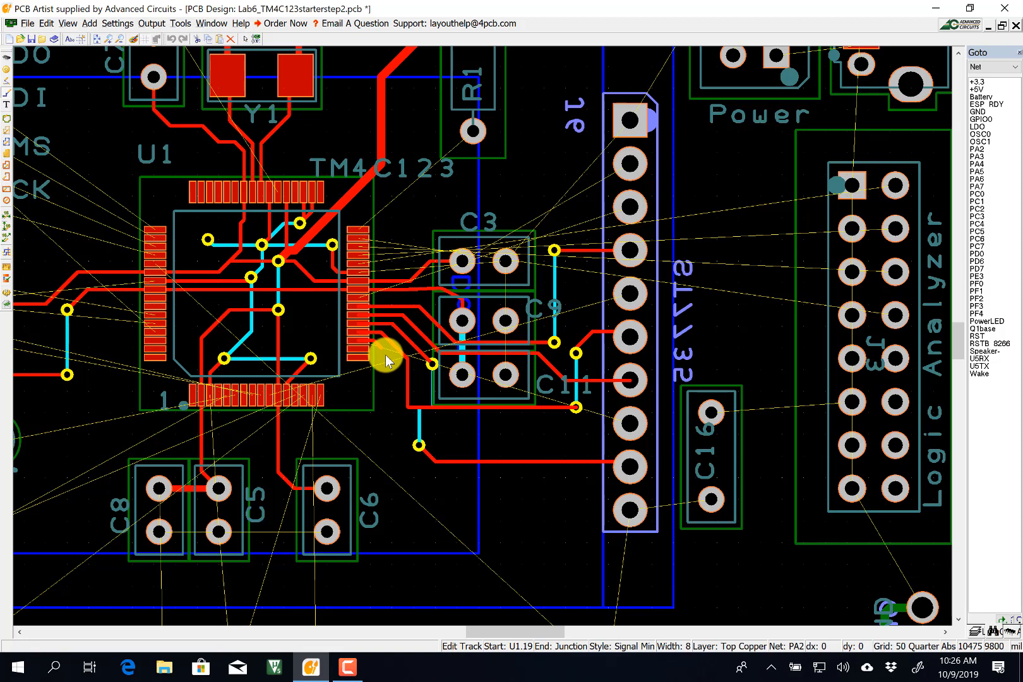
pyautogui.moveTo(385, 358); pyautogui.dragTo(631, 423)
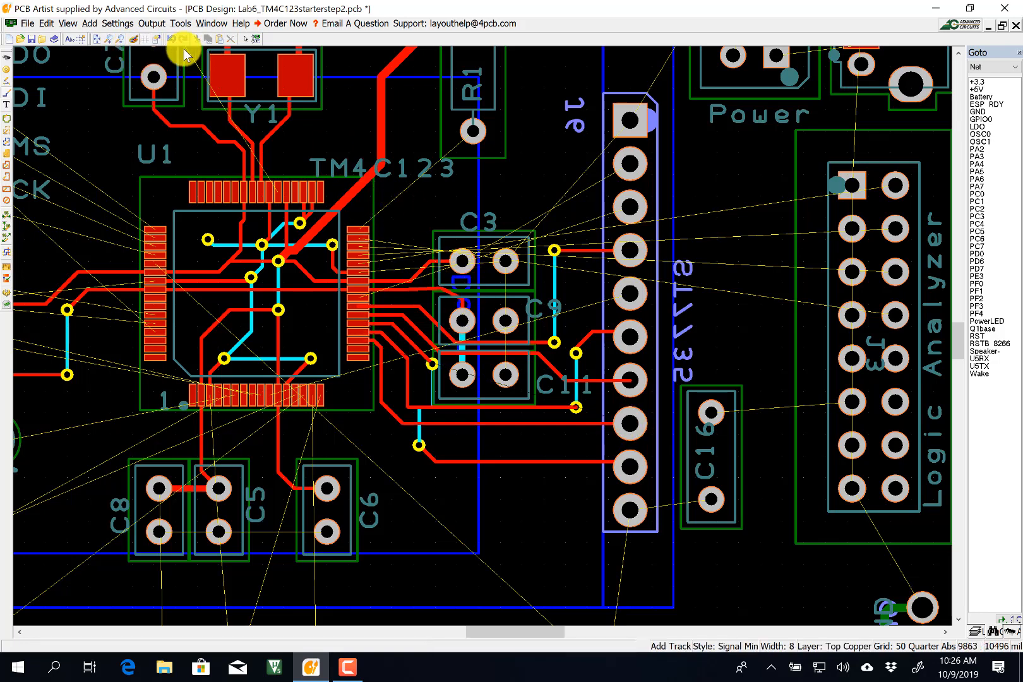
# Realign the PA4 bottom-copper segments and vias beside C11 into an even run.
pyautogui.click(420, 428)
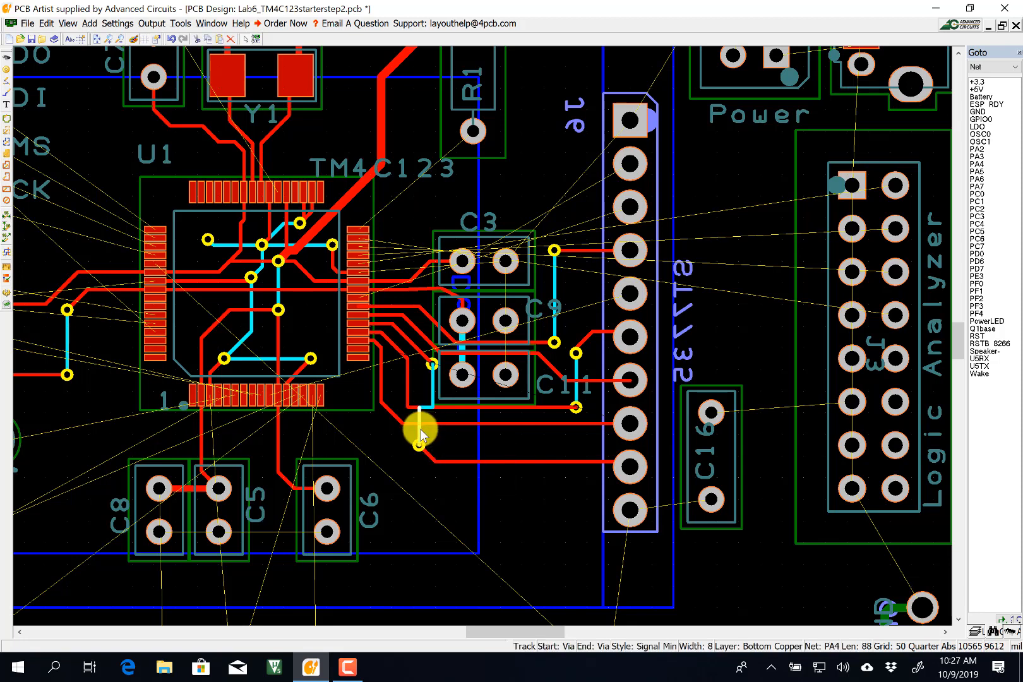
pyautogui.moveTo(419, 428); pyautogui.dragTo(440, 439)
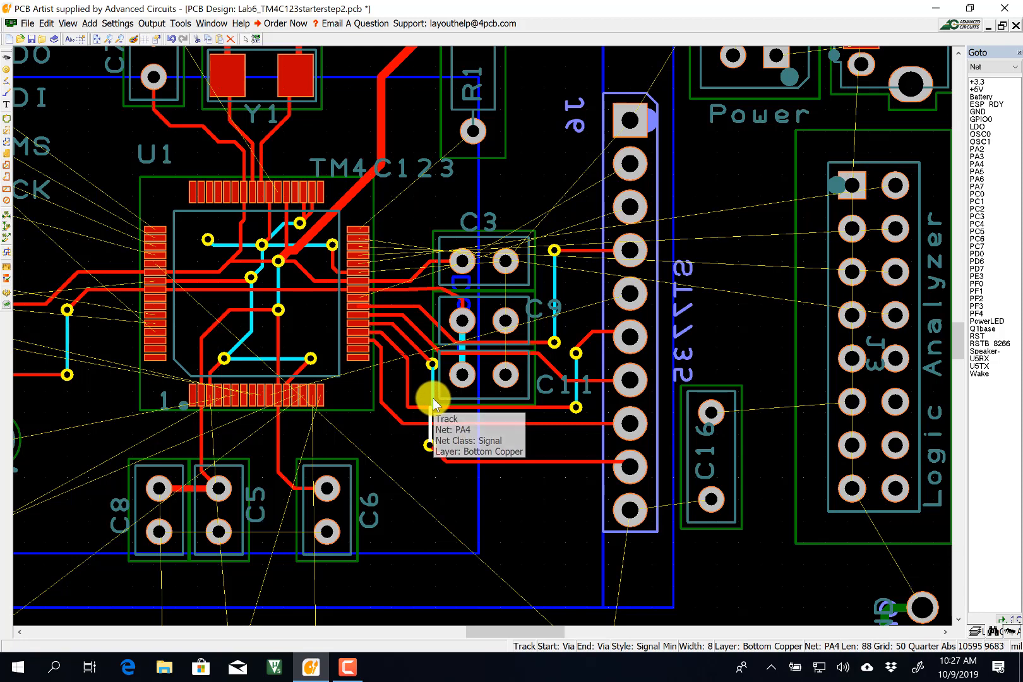
pyautogui.click(433, 400)
pyautogui.click(435, 438)
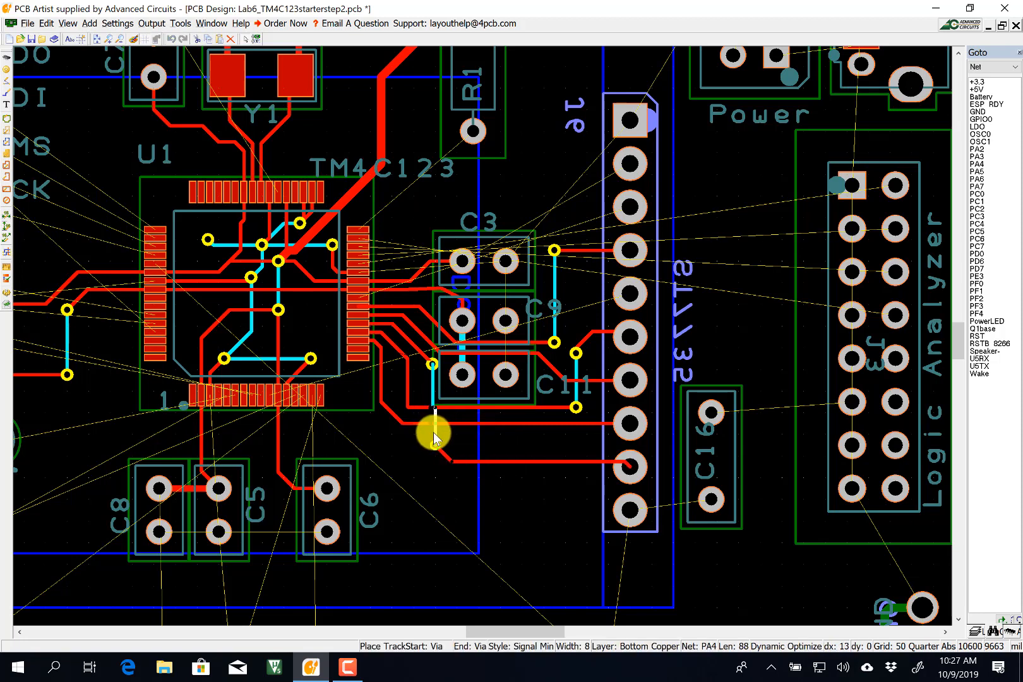
pyautogui.click(437, 391)
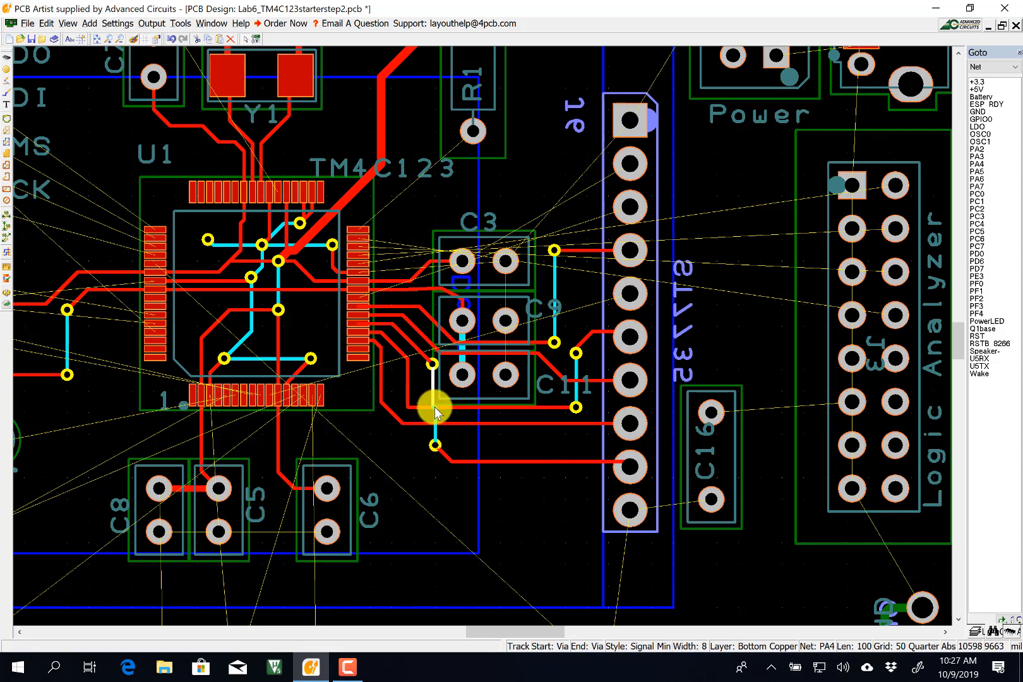
pyautogui.moveTo(434, 408); pyautogui.dragTo(435, 416)
pyautogui.click(418, 464)
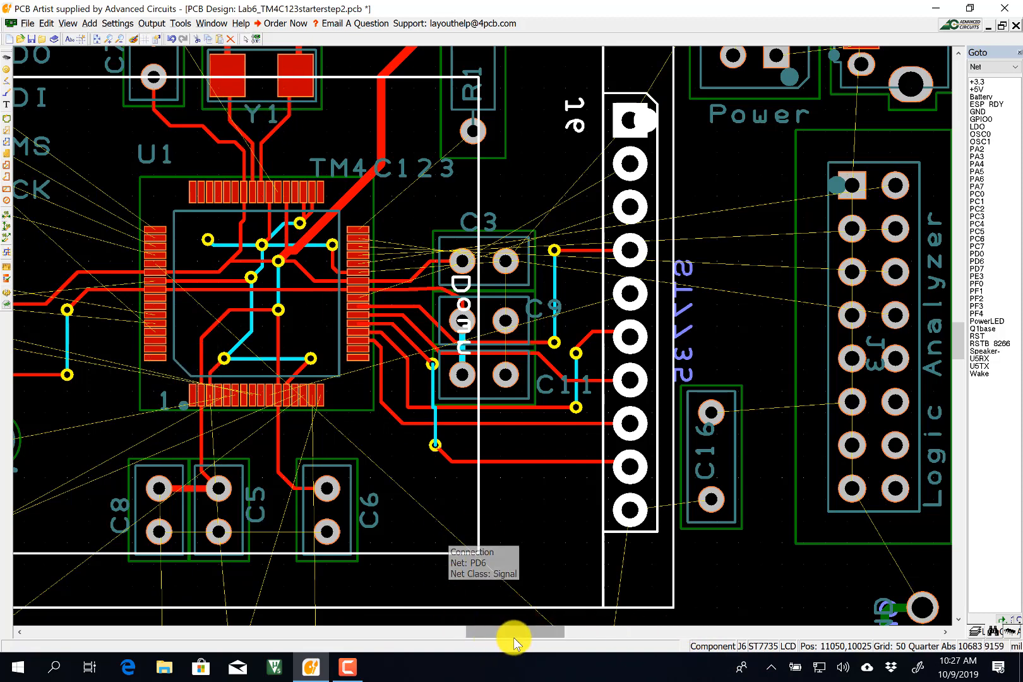
pyautogui.moveTo(501, 634); pyautogui.dragTo(467, 630)
# Route a top-copper Signal Min PC3 track from U1 pin 49 to J1's TDO pin.
pyautogui.click(411, 234)
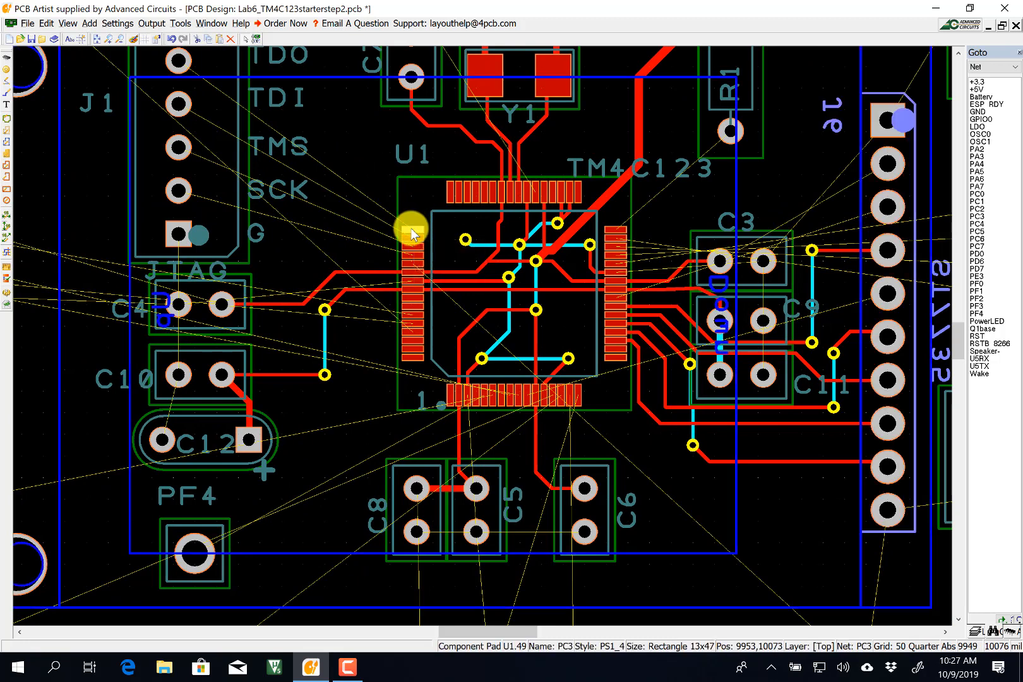
pyautogui.click(7, 92)
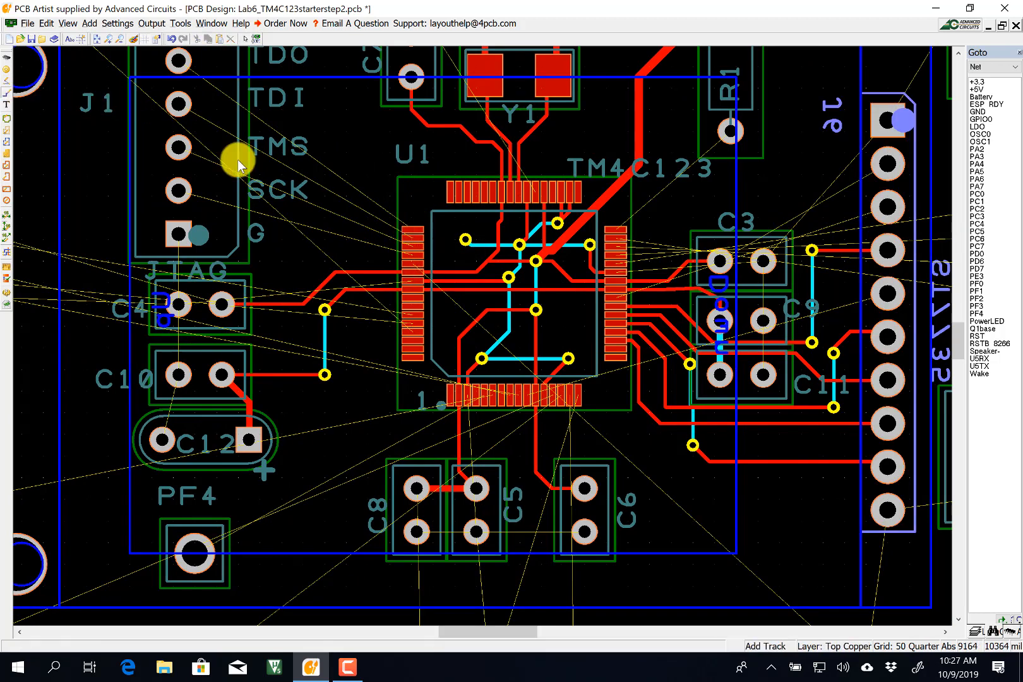
pyautogui.click(410, 236)
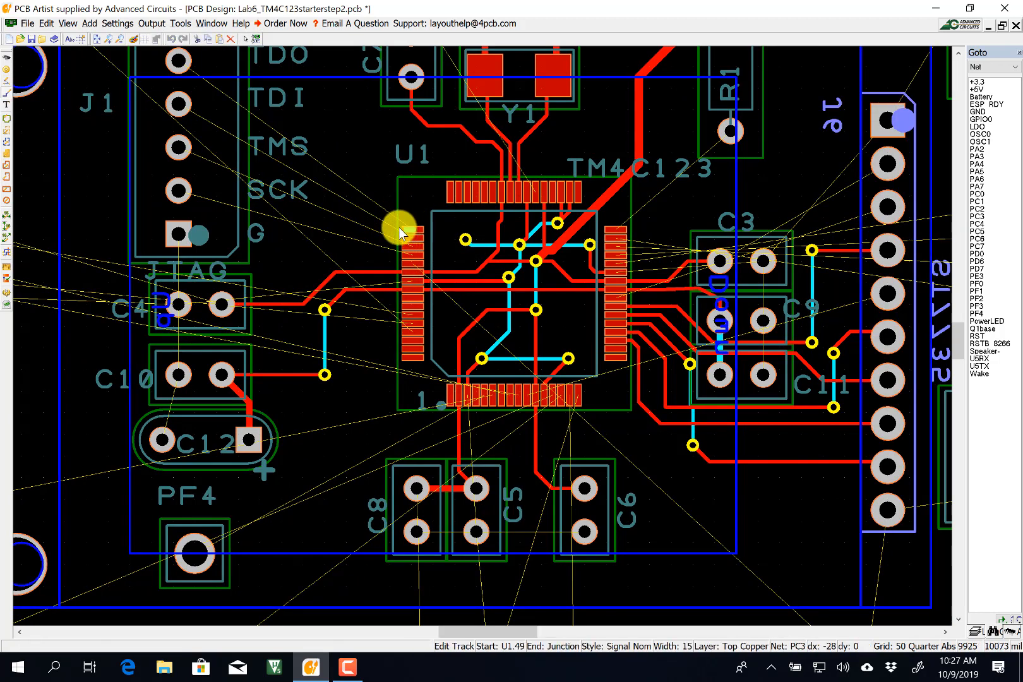
pyautogui.press('l')
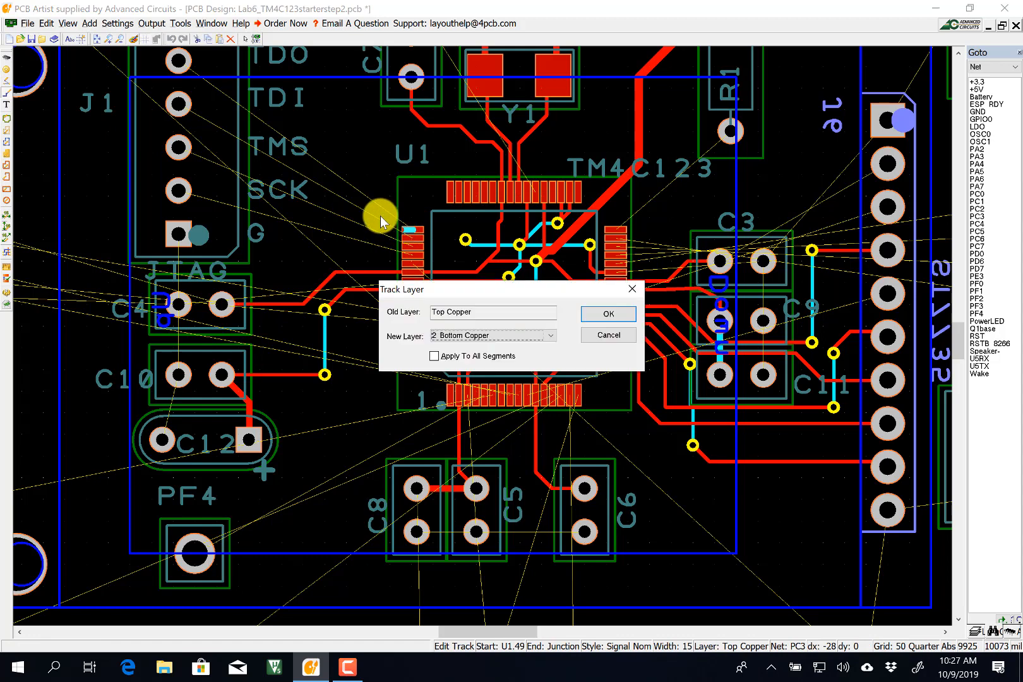
pyautogui.click(604, 334)
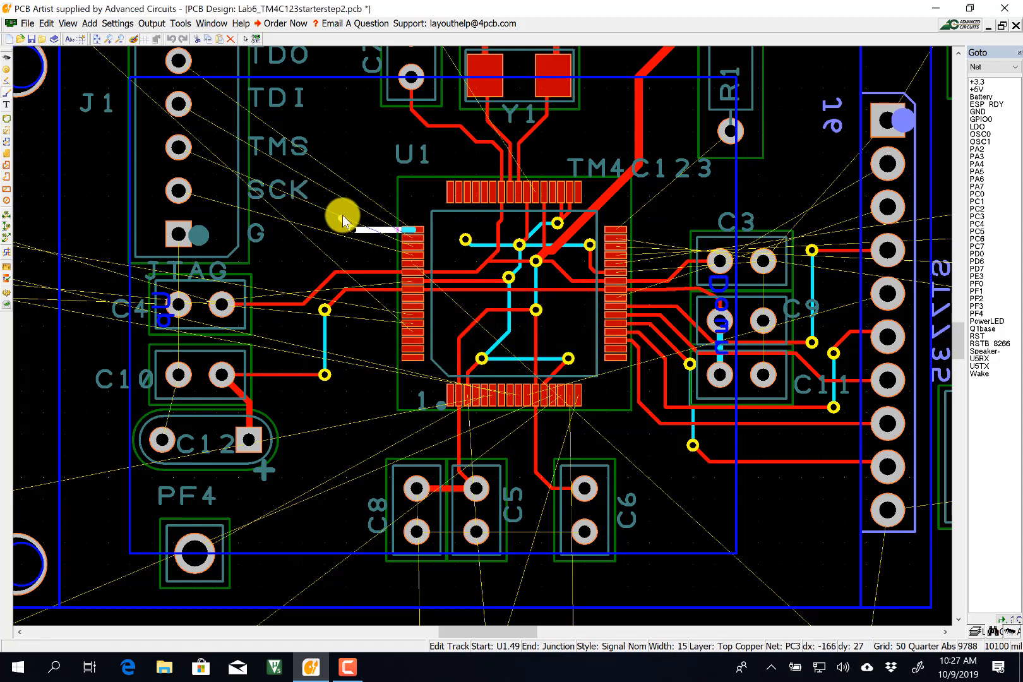
pyautogui.press('s')
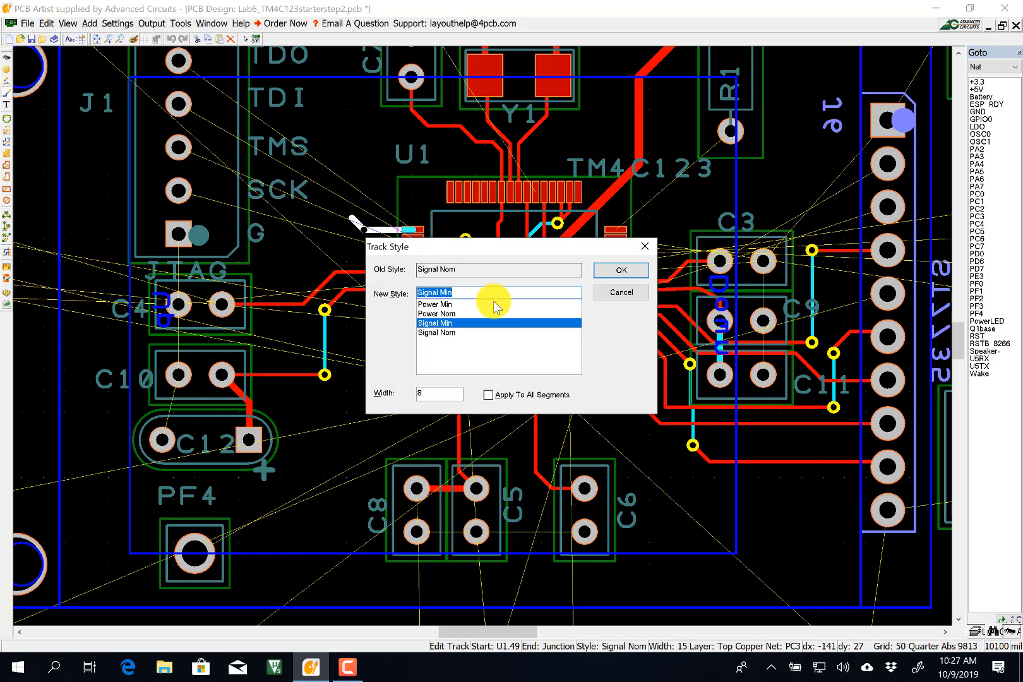
pyautogui.click(617, 271)
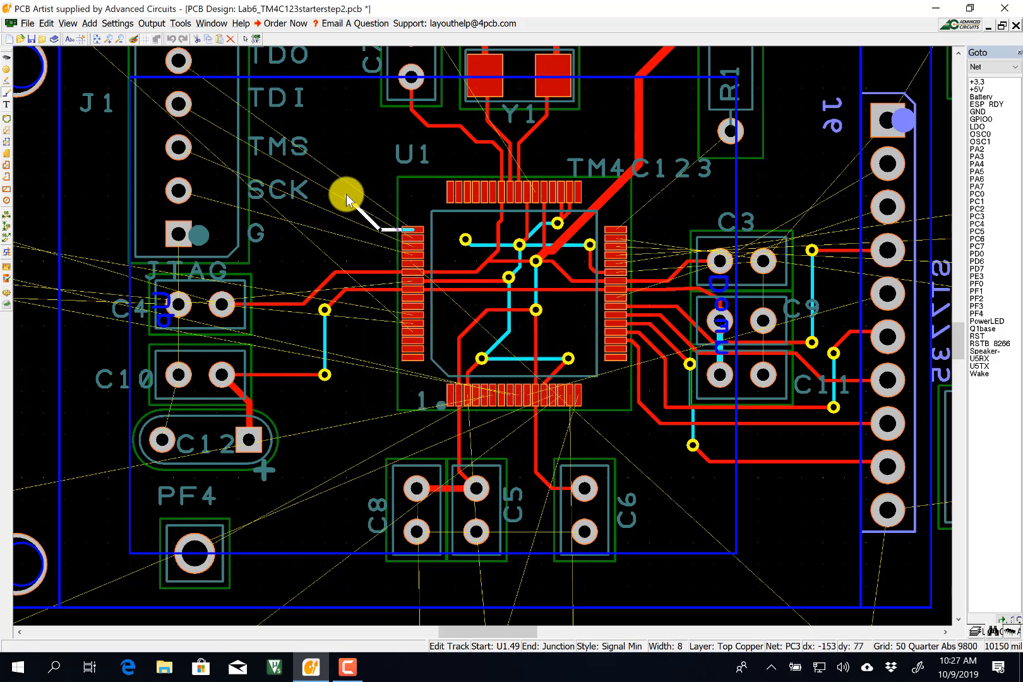
pyautogui.click(346, 198)
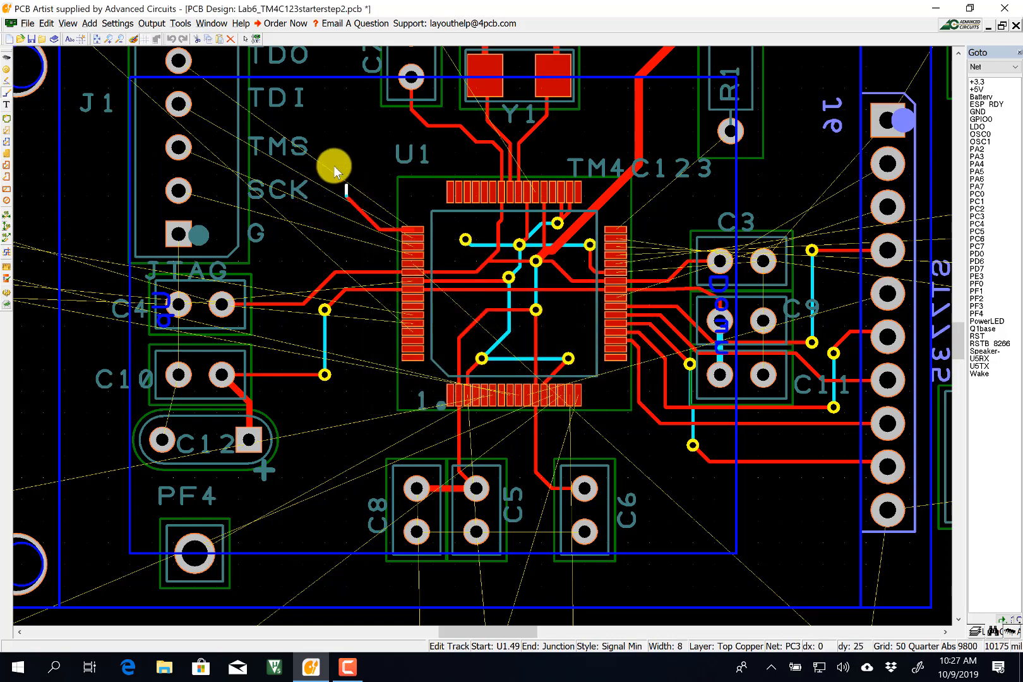
pyautogui.click(302, 57)
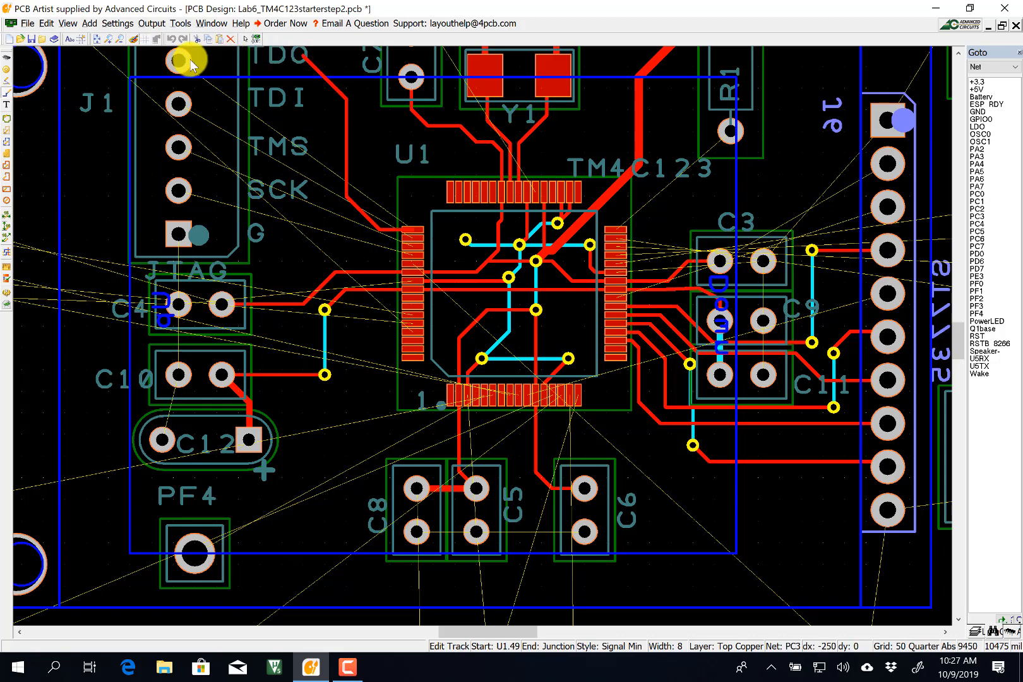
# Route a Signal Min track from U1 pin 50 to J1's TDI pad.
pyautogui.click(408, 240)
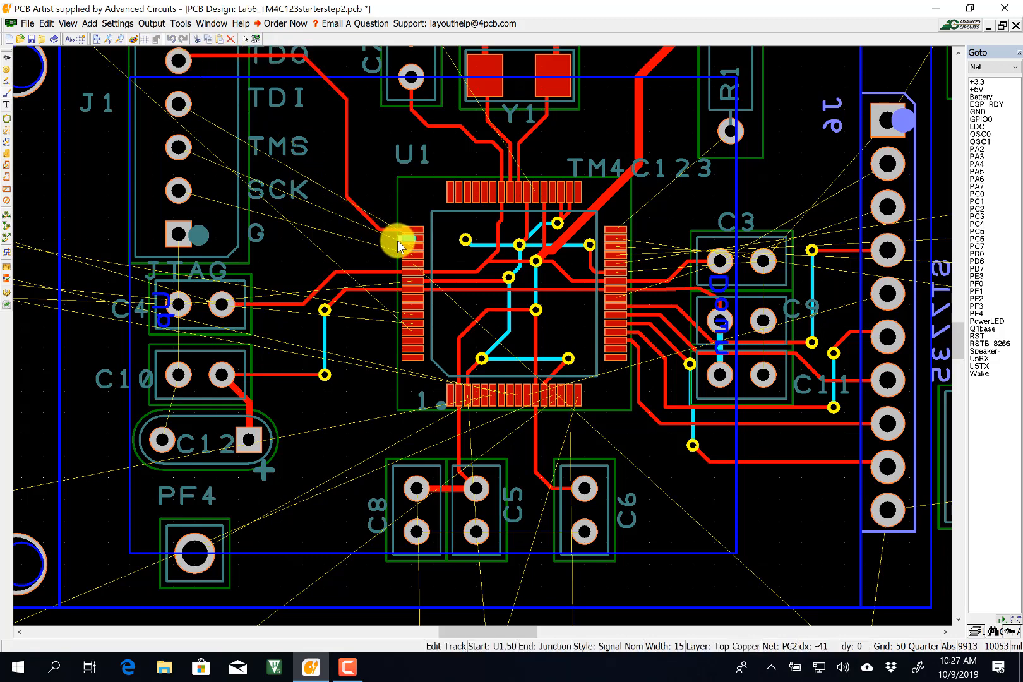
pyautogui.press('s')
pyautogui.press('Return')
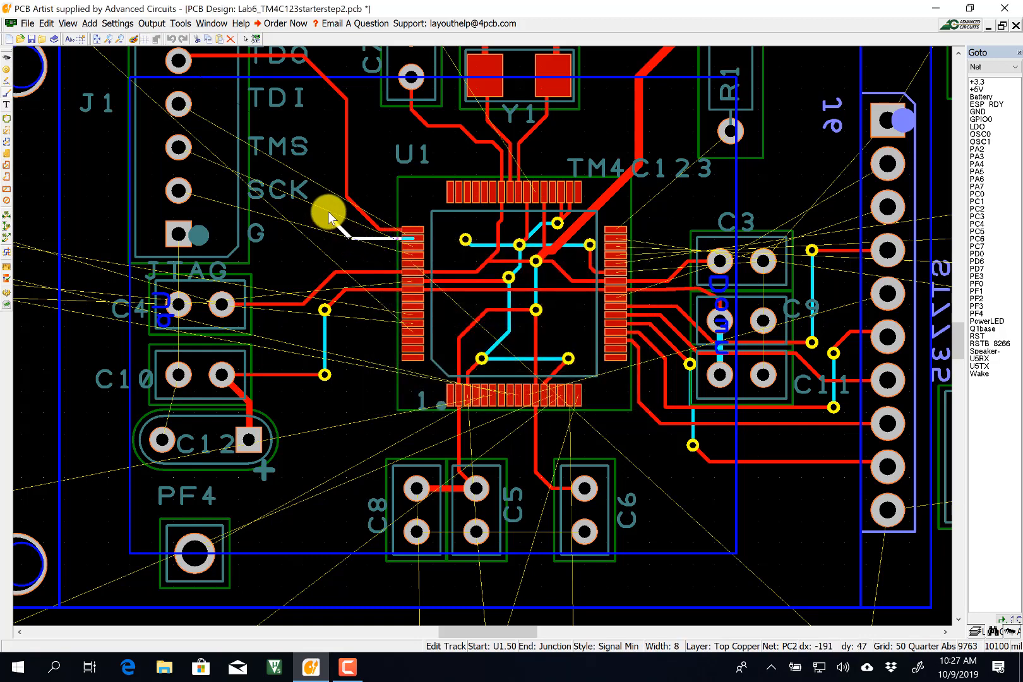
pyautogui.click(324, 201)
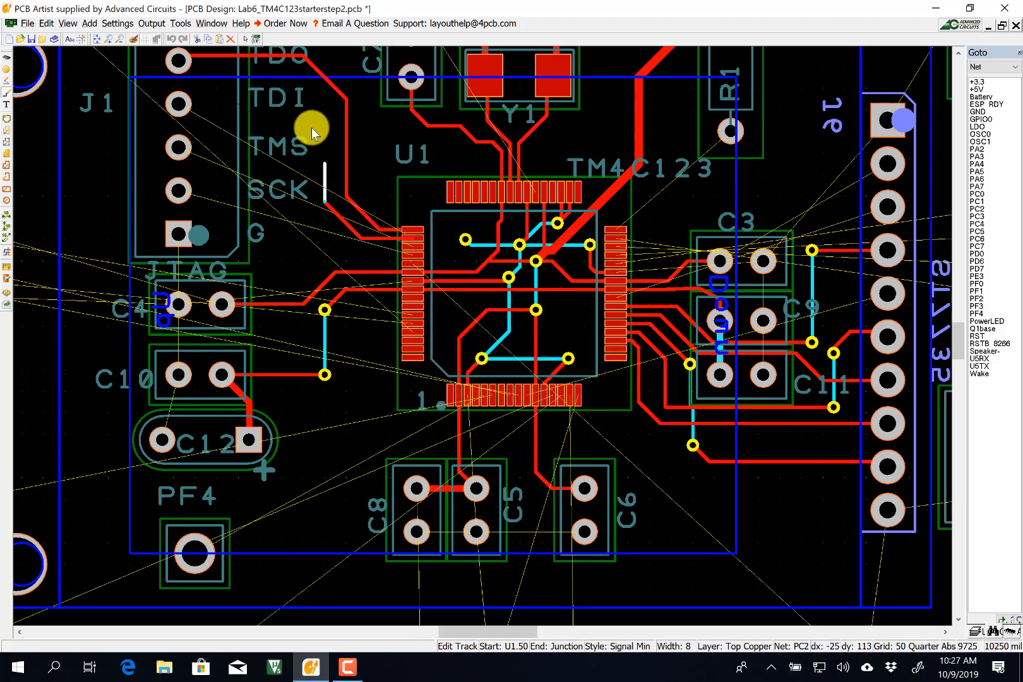
pyautogui.click(280, 103)
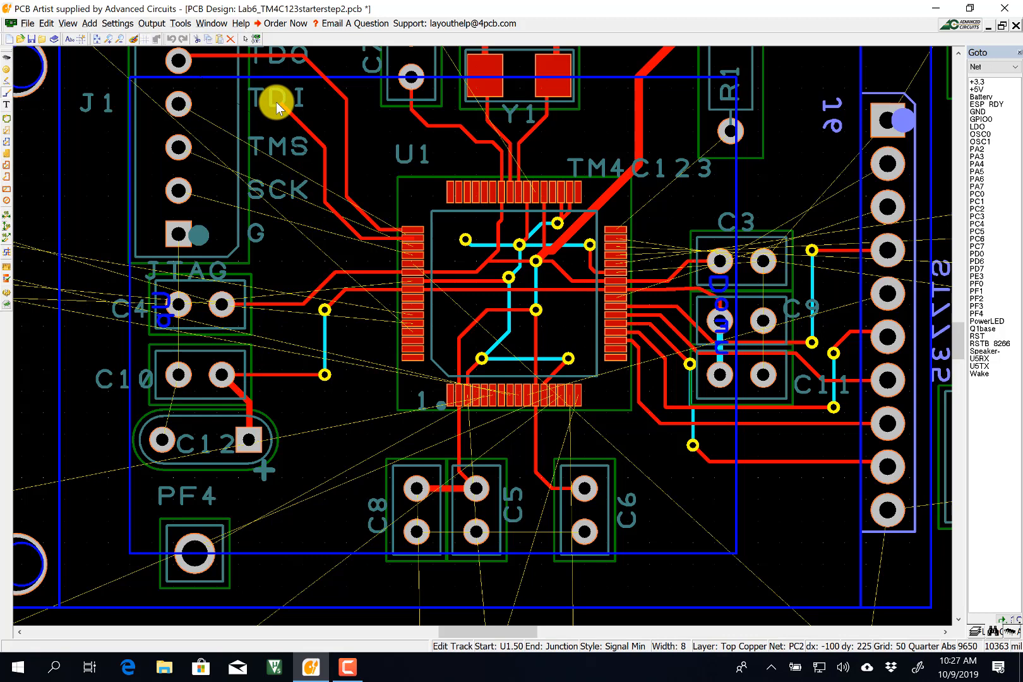
pyautogui.click(179, 106)
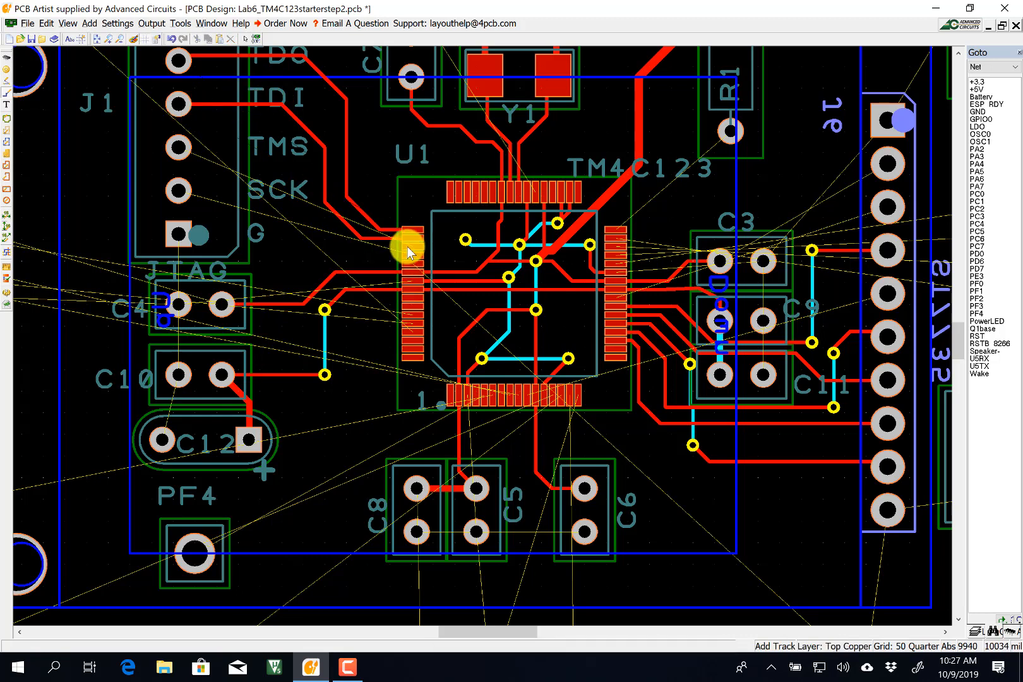
# Route a Signal Min track from U1 pad 51 to J1's TMS pad.
pyautogui.click(408, 250)
pyautogui.press('s')
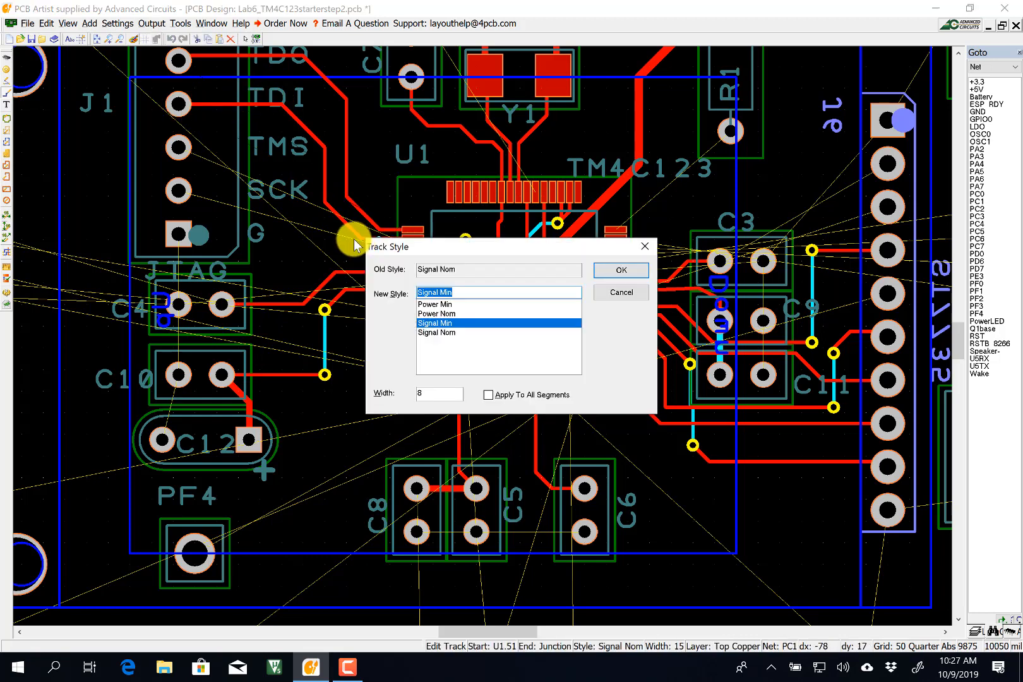
pyautogui.press('Return')
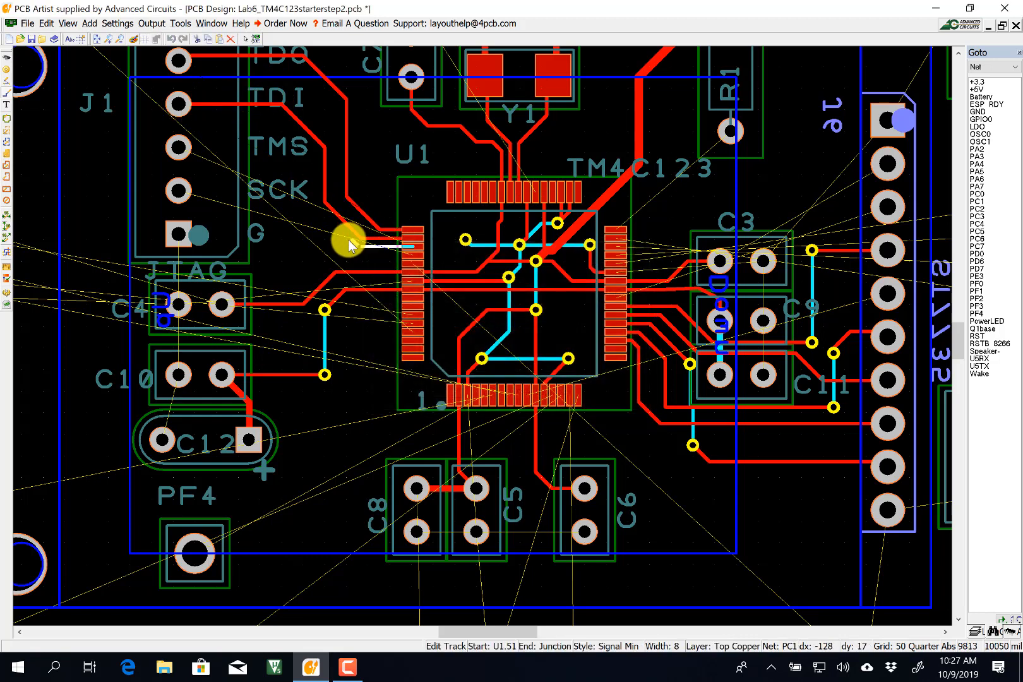
pyautogui.click(298, 208)
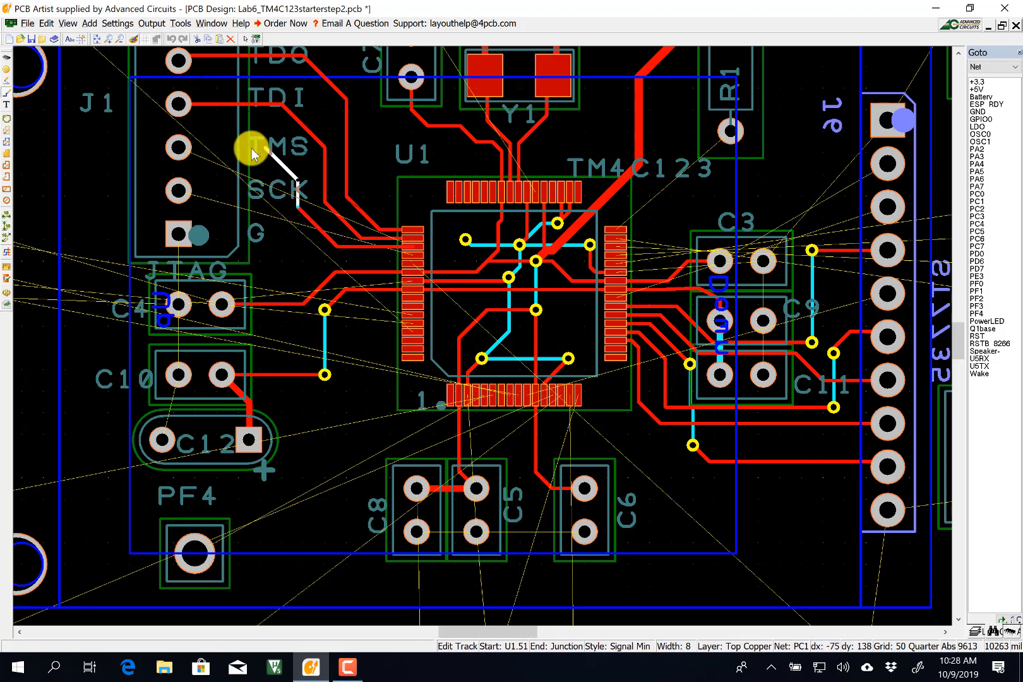
pyautogui.click(179, 147)
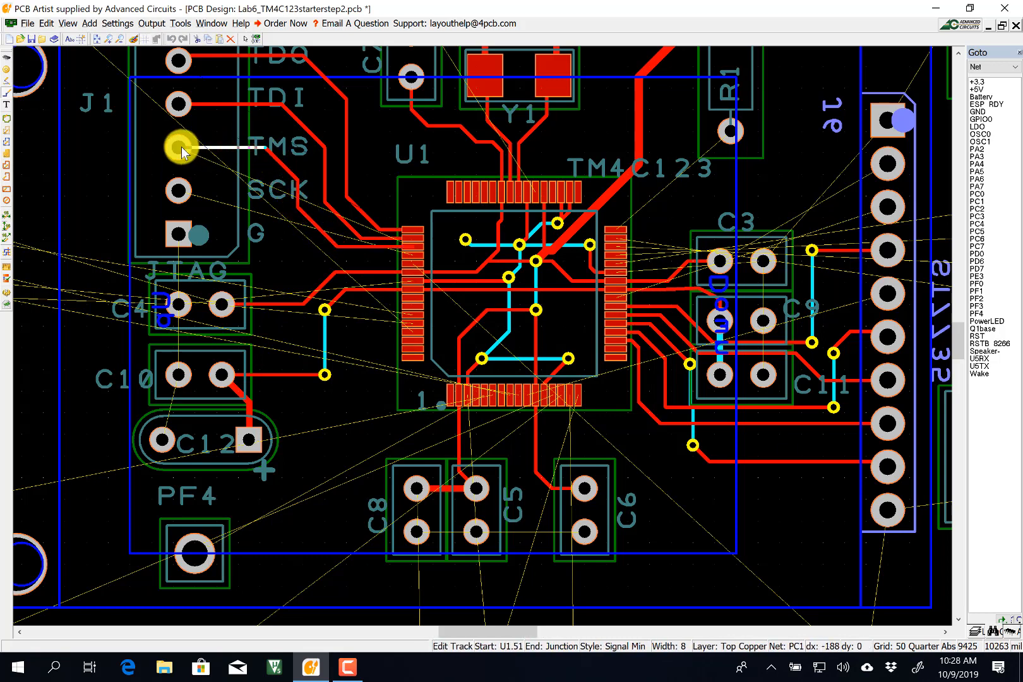
# Route a width-8 Signal Min PC0 track from U1 pad 52 to J1's SCK pad with a 45° corner.
pyautogui.click(407, 254)
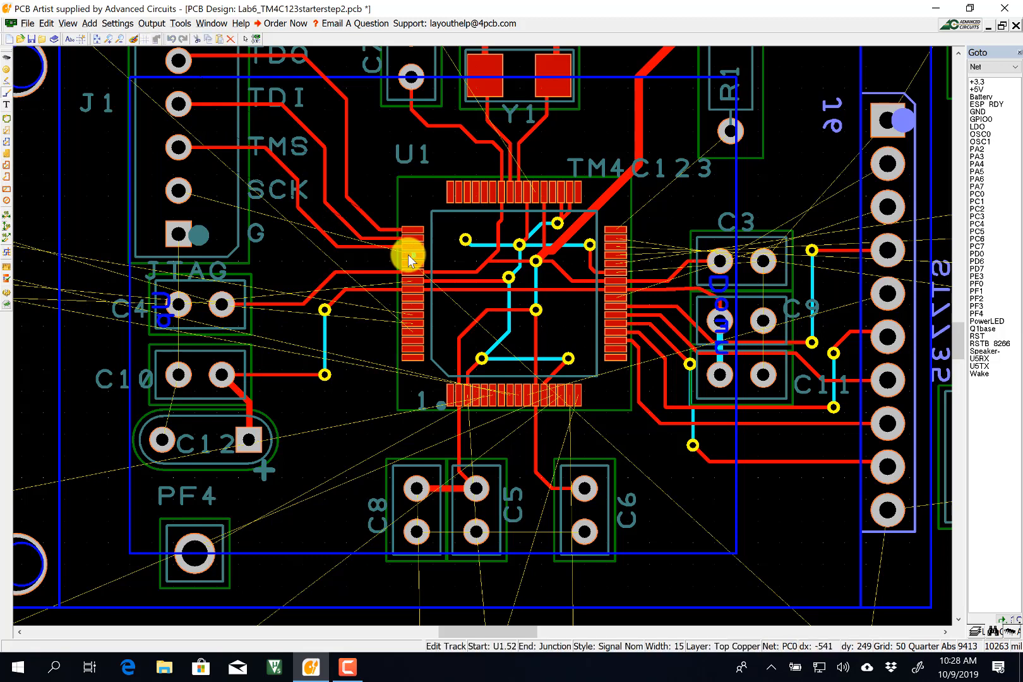
pyautogui.press('s')
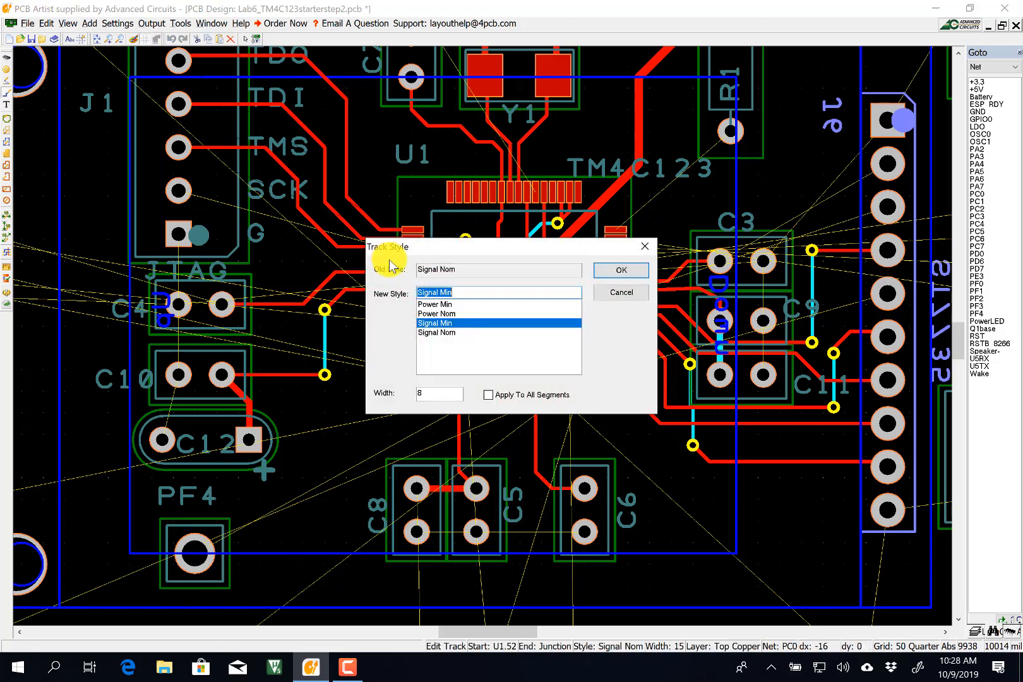
pyautogui.press('Return')
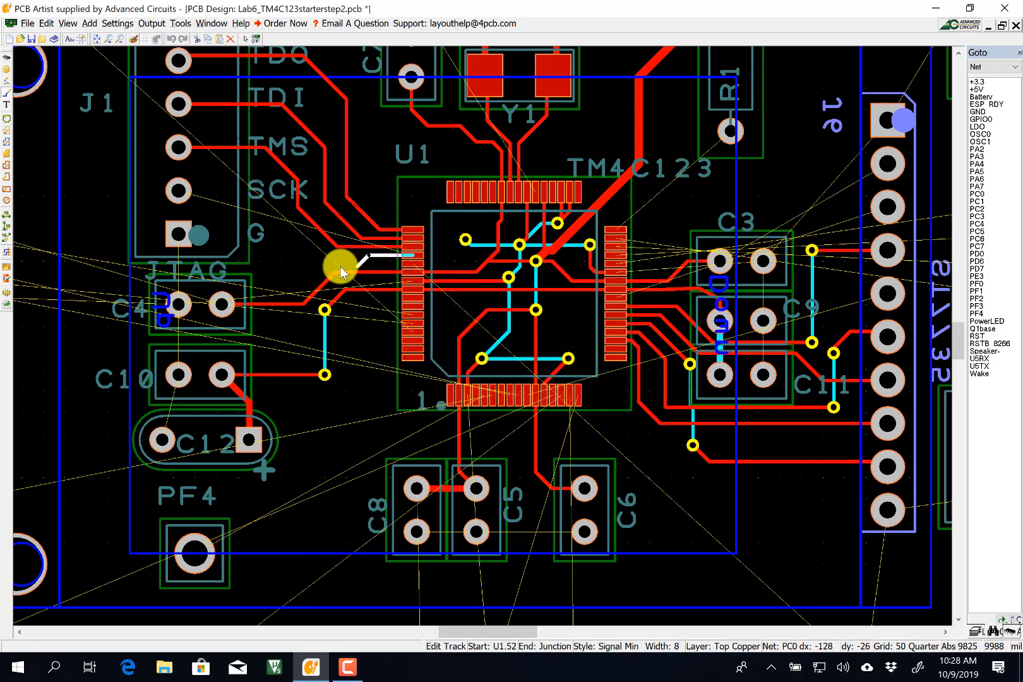
pyautogui.click(274, 227)
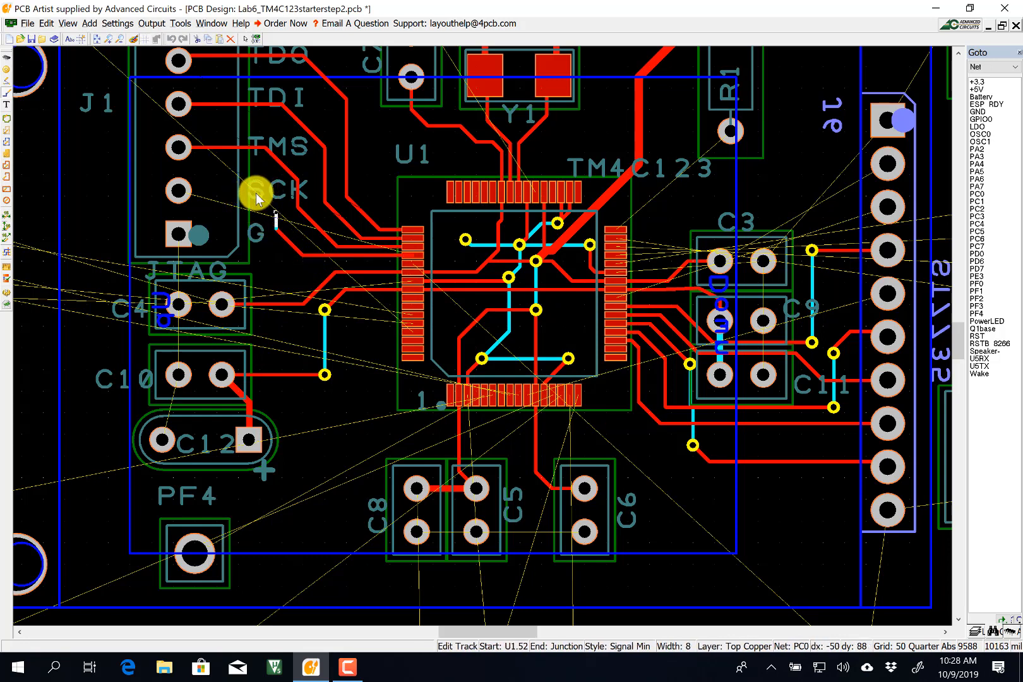
pyautogui.click(256, 193)
pyautogui.click(180, 192)
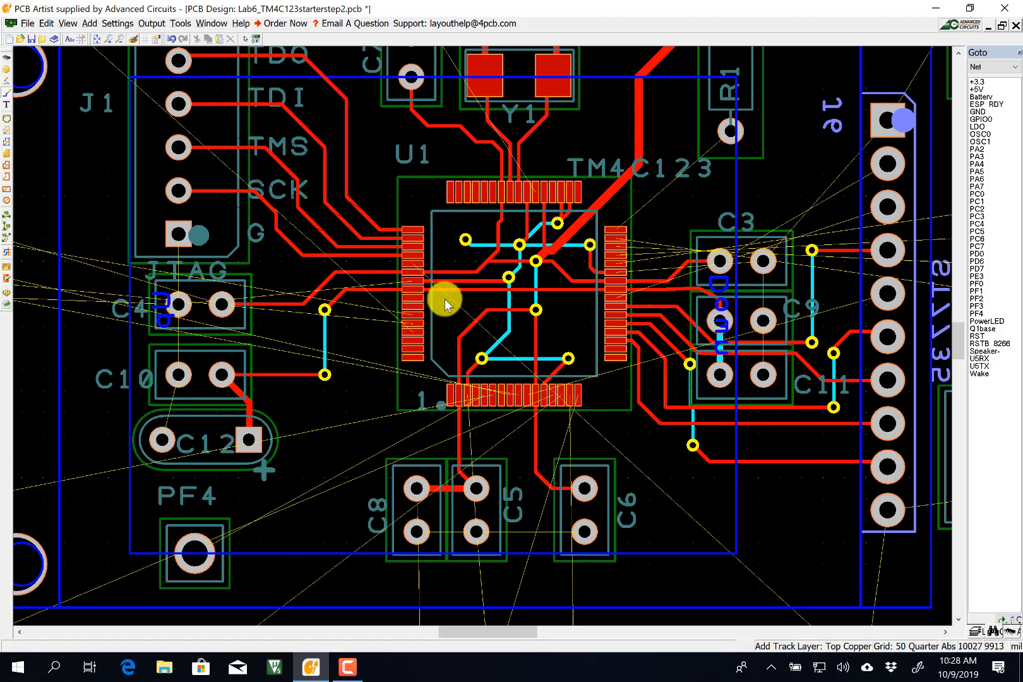
pyautogui.click(958, 54)
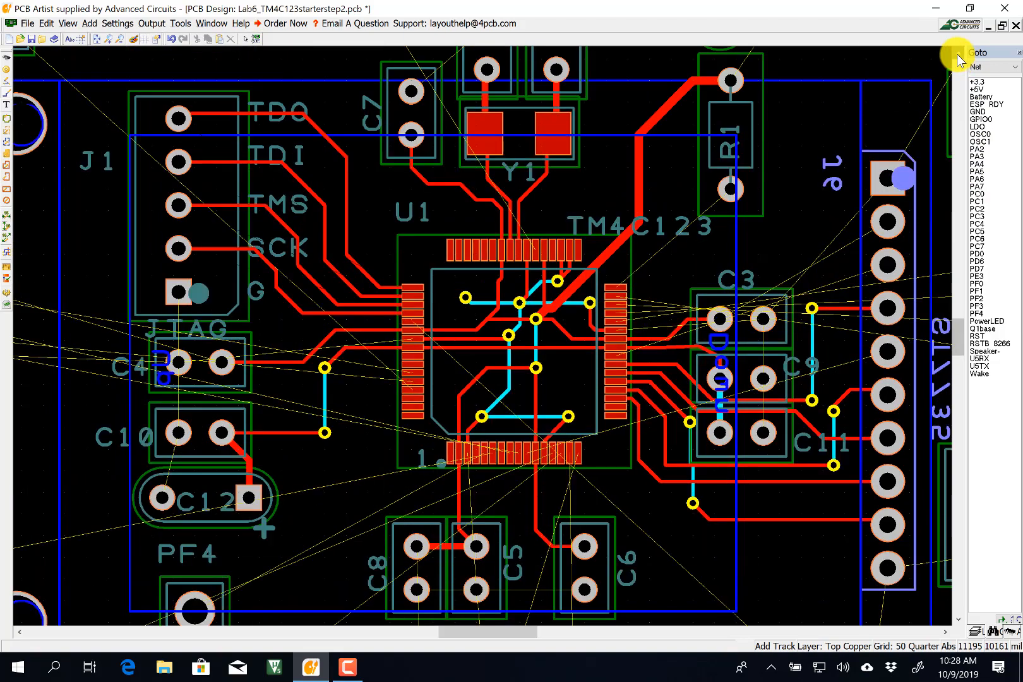
# Scroll to the TP1, BAT and J5 power area and start a track at J5 pad 1.
pyautogui.moveTo(958, 55); pyautogui.dragTo(958, 54)
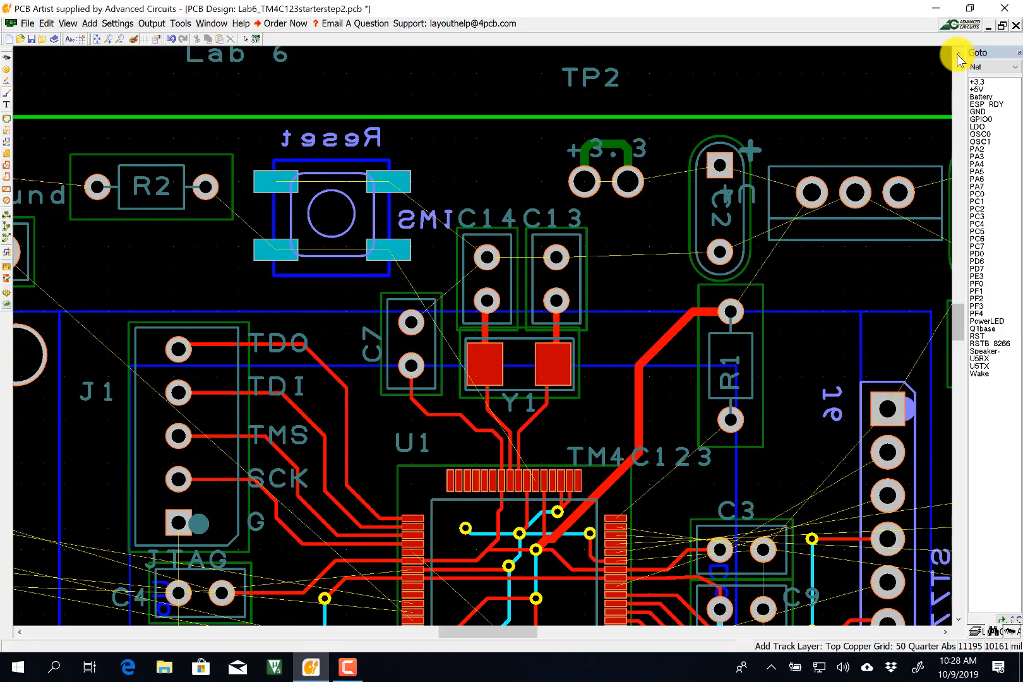
pyautogui.click(945, 631)
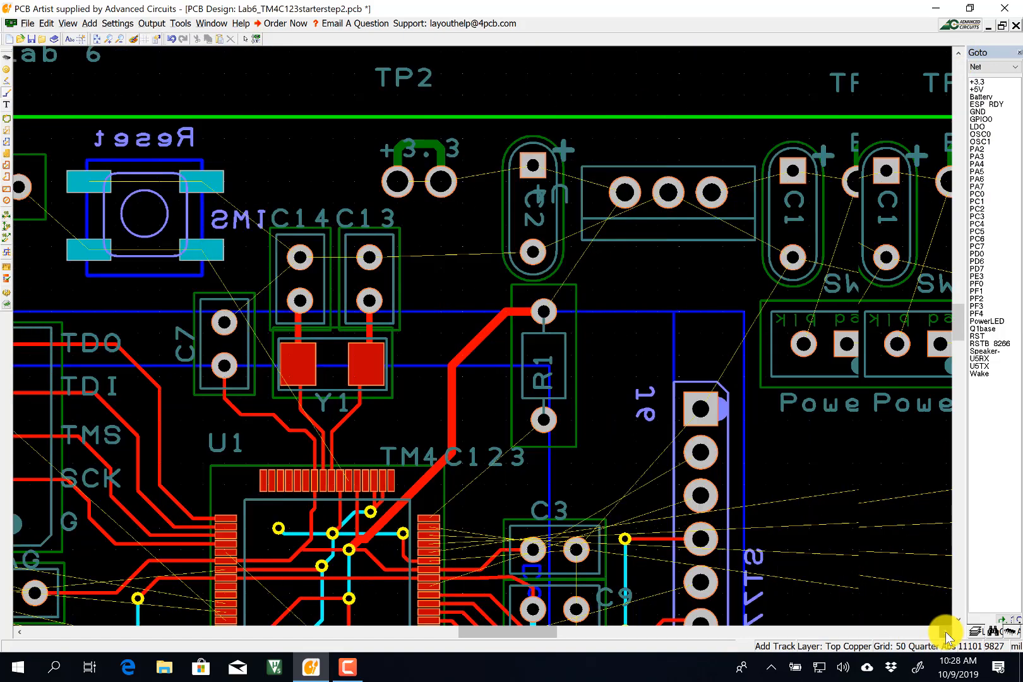
pyautogui.click(945, 631)
pyautogui.click(945, 631)
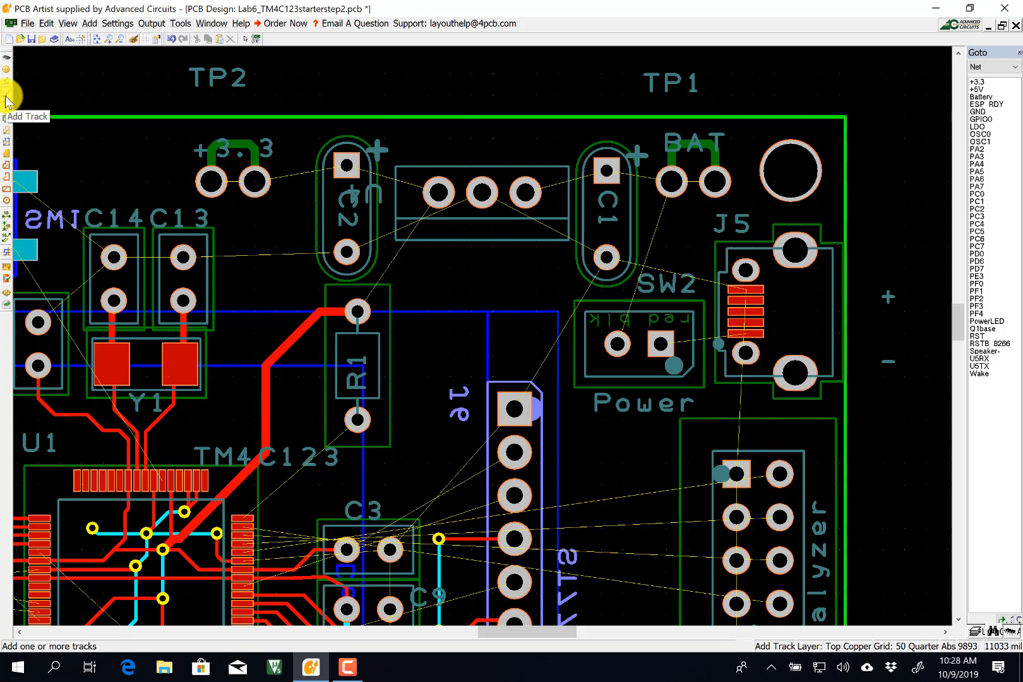
pyautogui.click(742, 339)
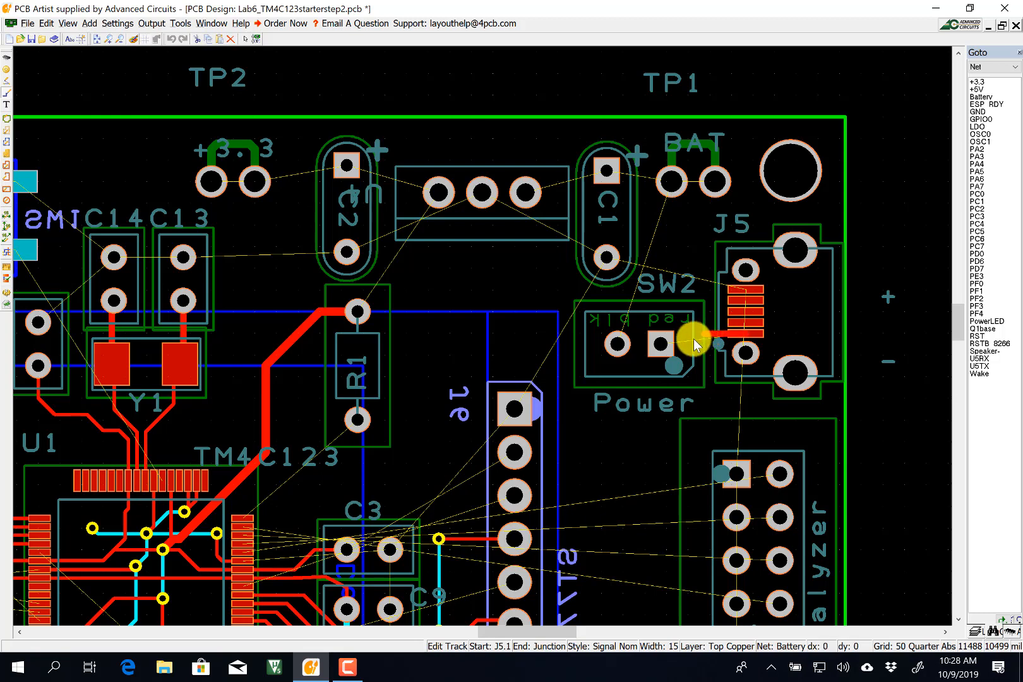
# Set the track to Power Nom width 20 and finish it with a bend on SW2's square pad.
pyautogui.press('s')
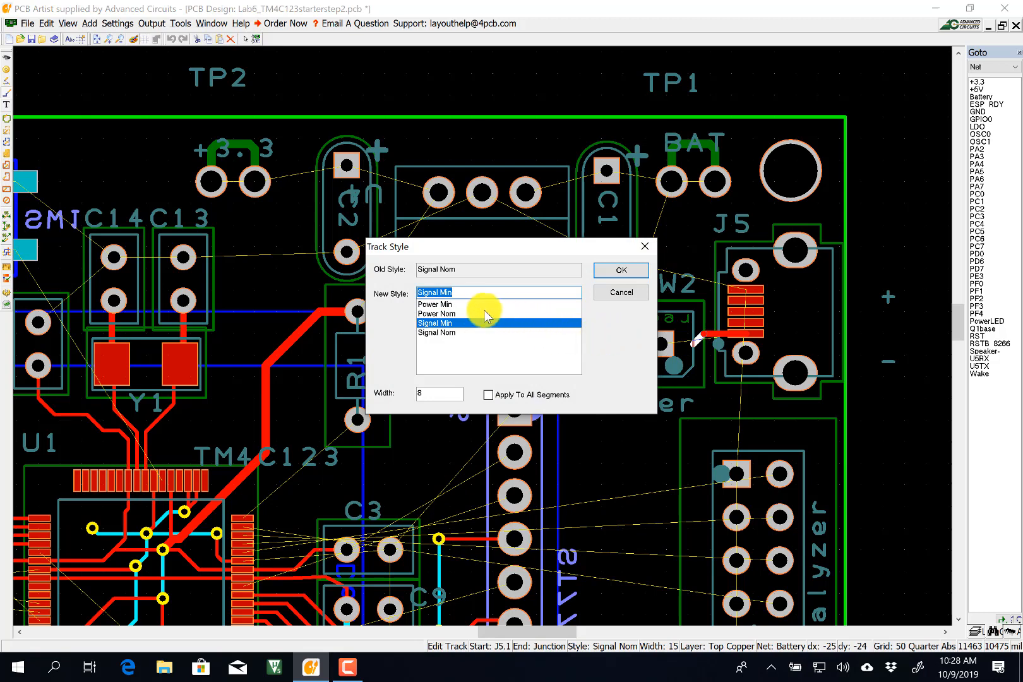
pyautogui.click(455, 314)
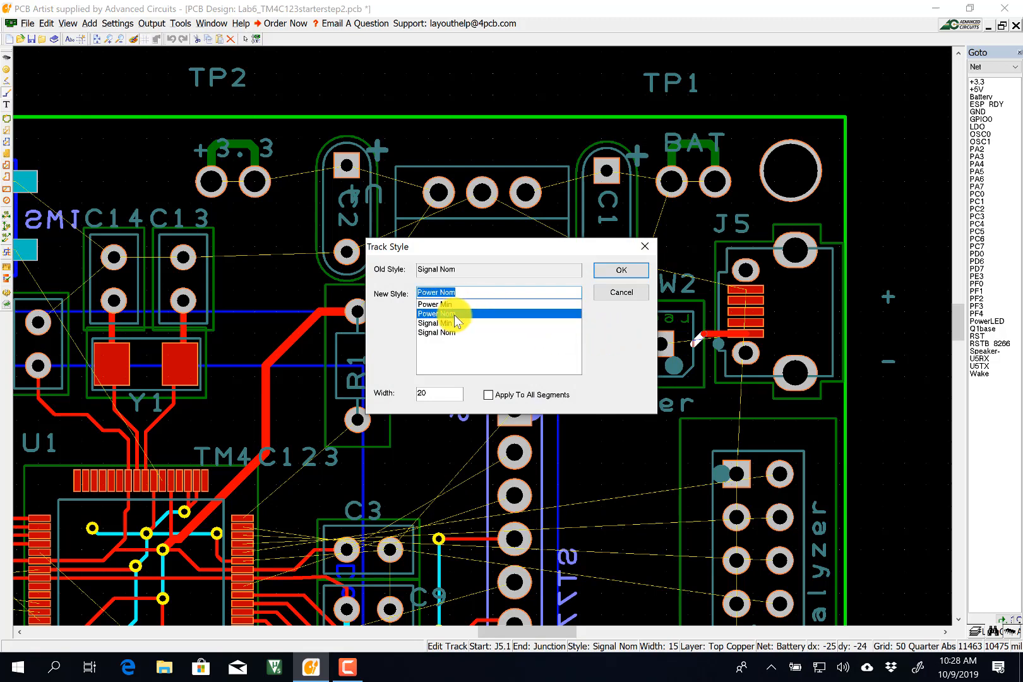
pyautogui.click(601, 270)
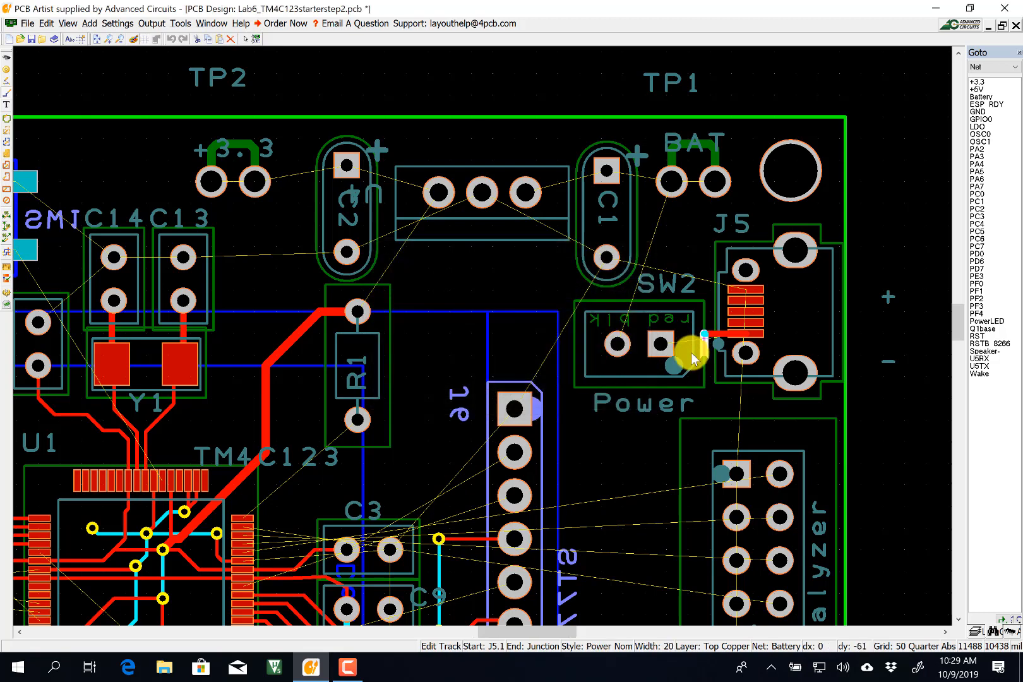
pyautogui.click(658, 343)
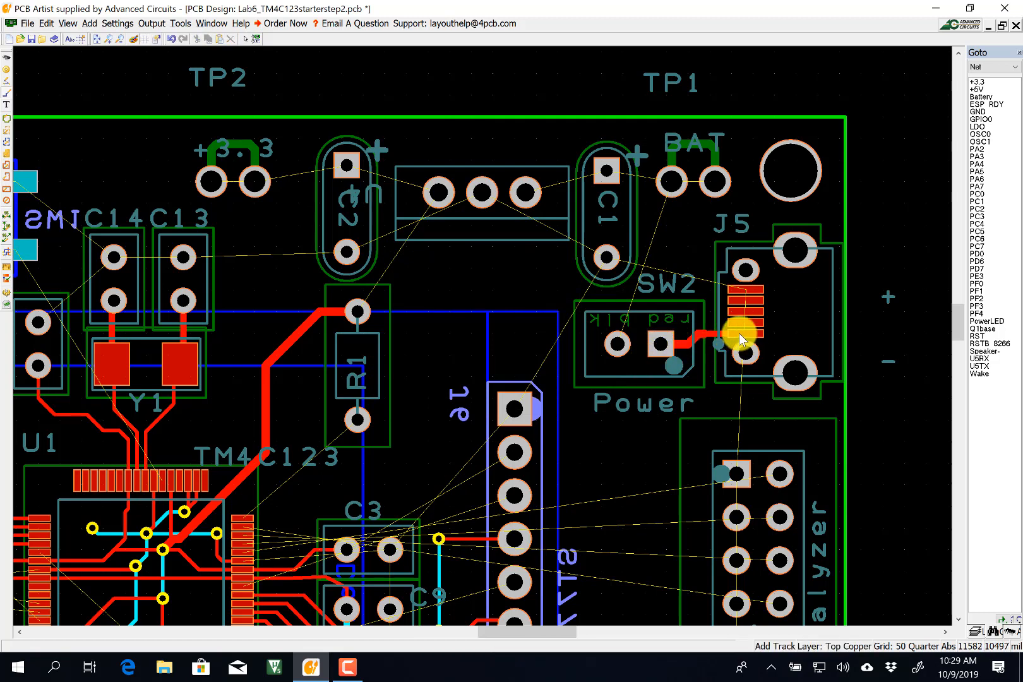
pyautogui.click(670, 348)
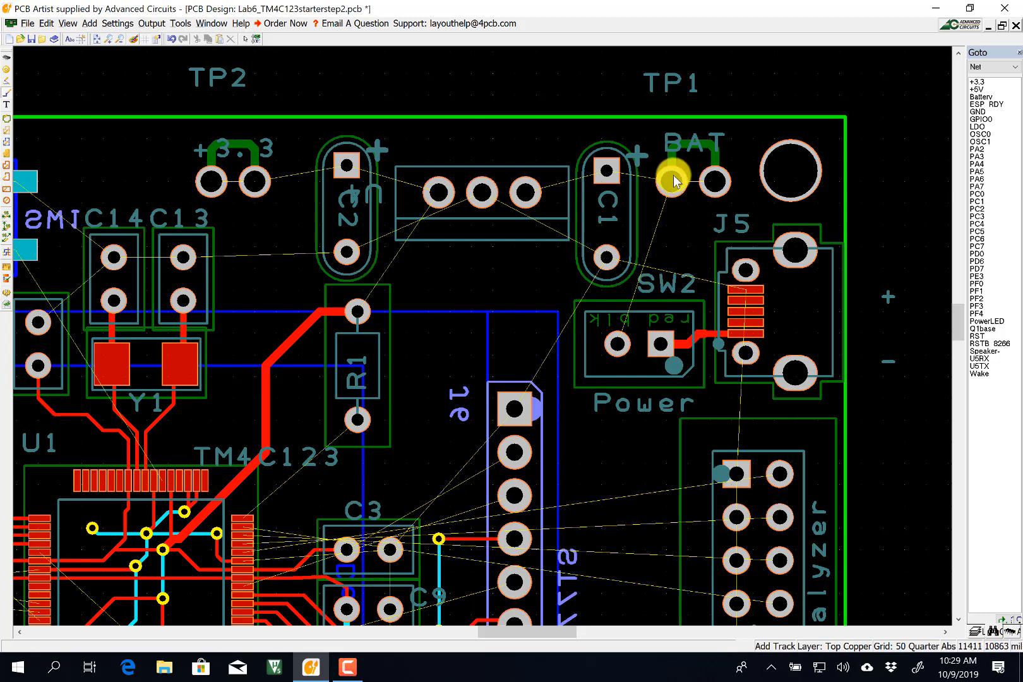
# Route a +5V track from SW2's round pad up to BAT, through C1's square pad to U2's right pin.
pyautogui.click(618, 343)
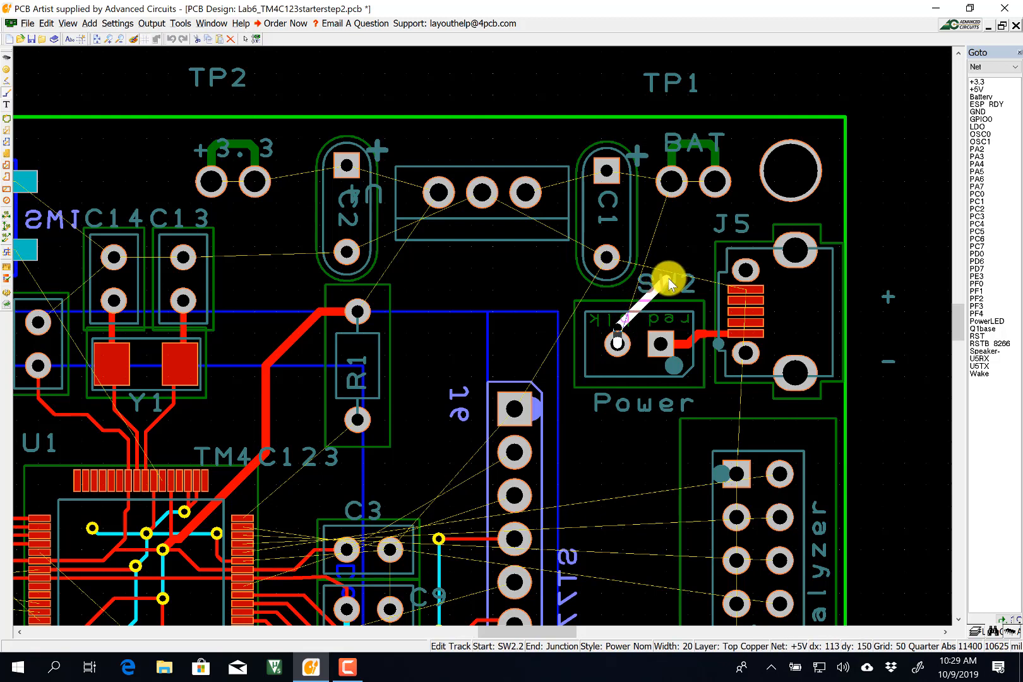
pyautogui.click(672, 183)
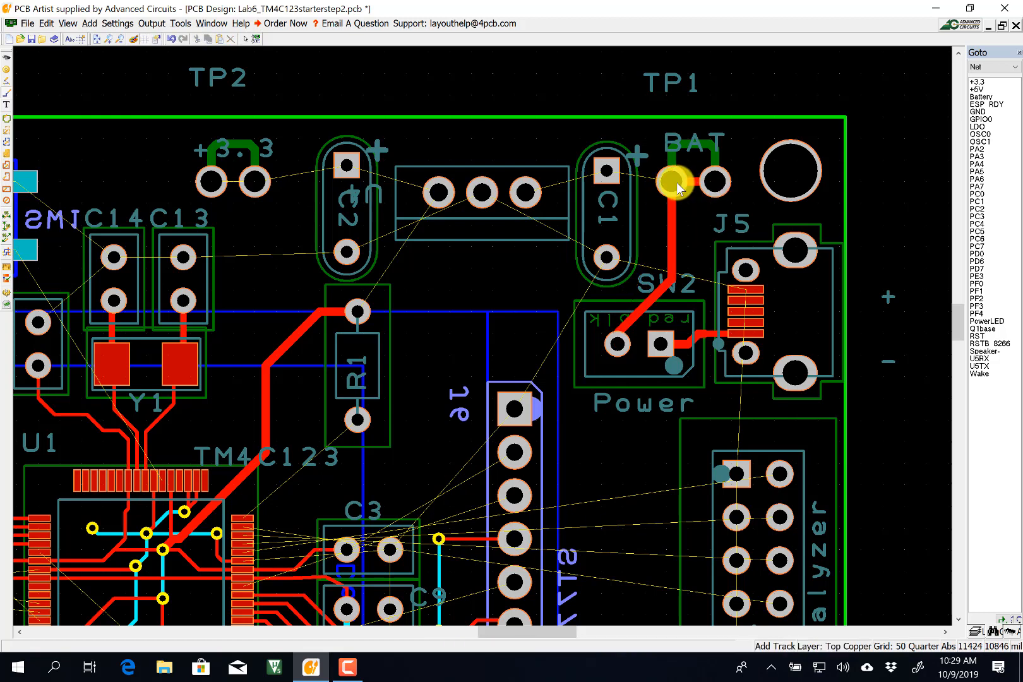
pyautogui.click(606, 169)
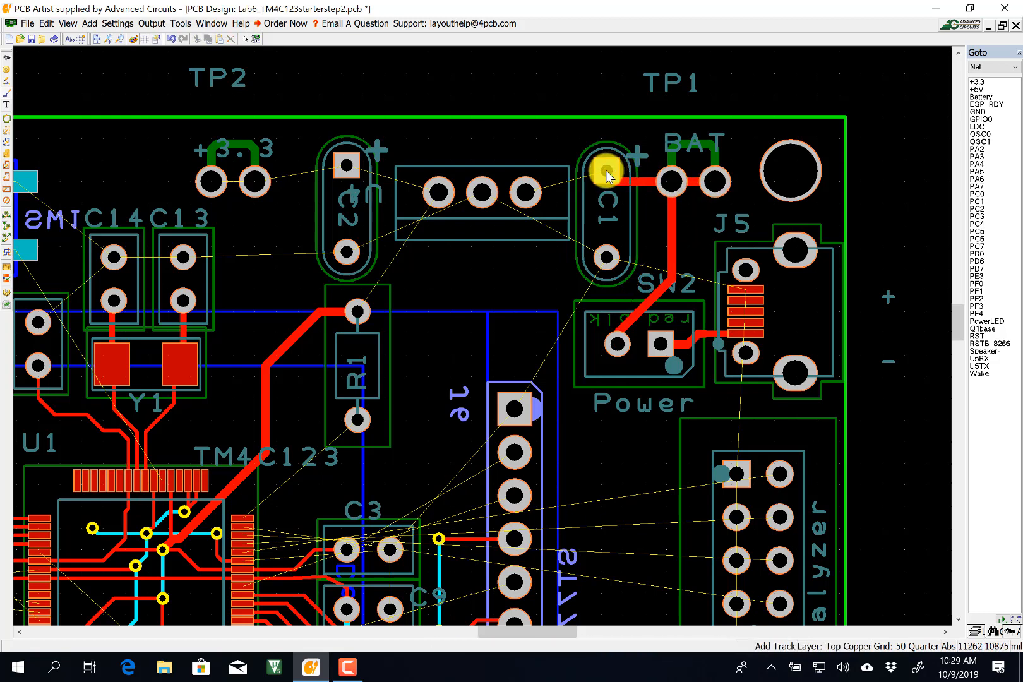
pyautogui.click(528, 189)
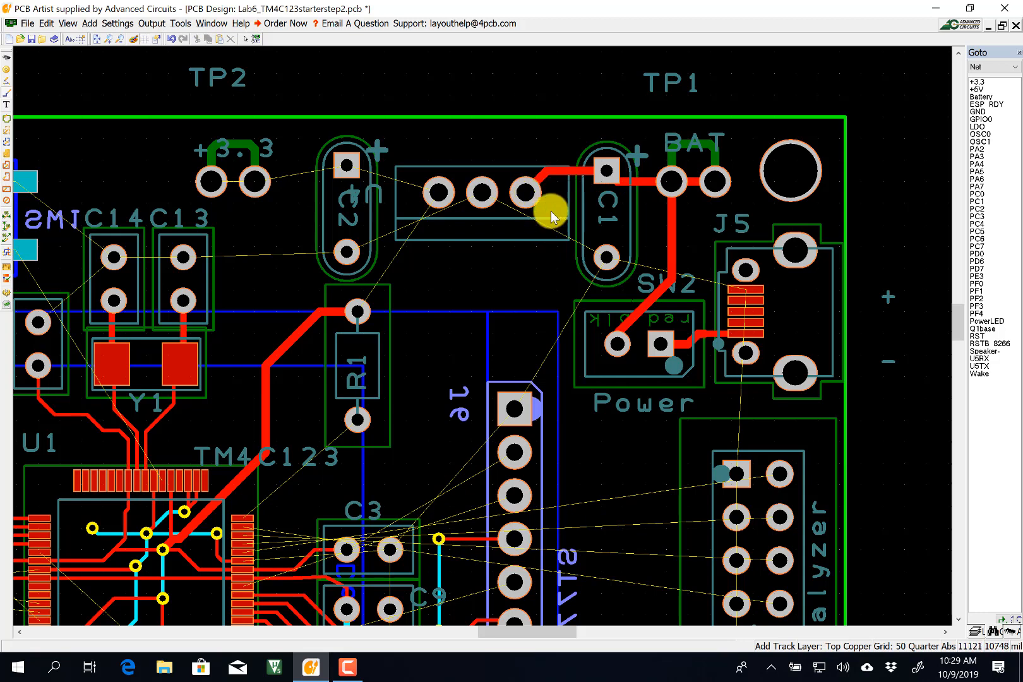
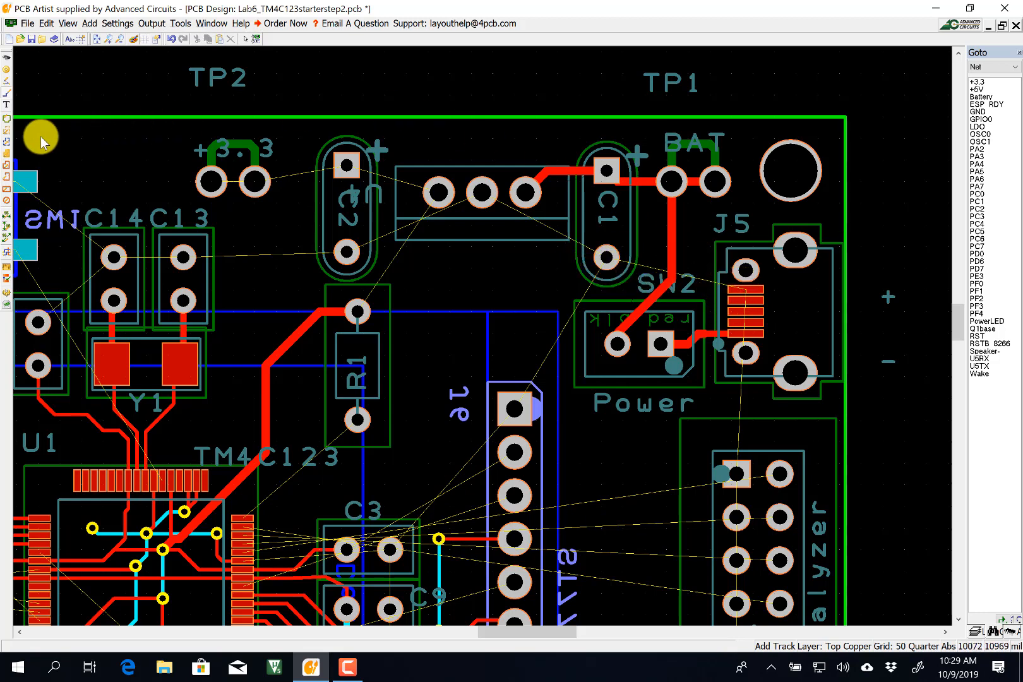
# Move the vertical SW2-to-TP1 track segment onto the bottom copper layer.
pyautogui.click(245, 39)
pyautogui.click(671, 237)
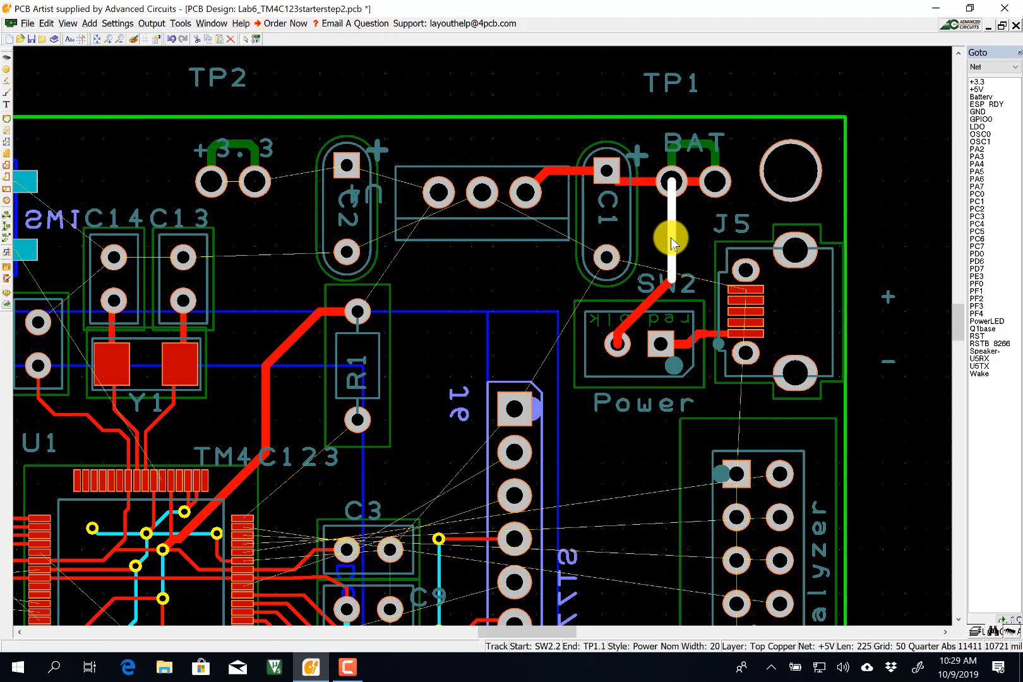
pyautogui.press('l')
pyautogui.press('Return')
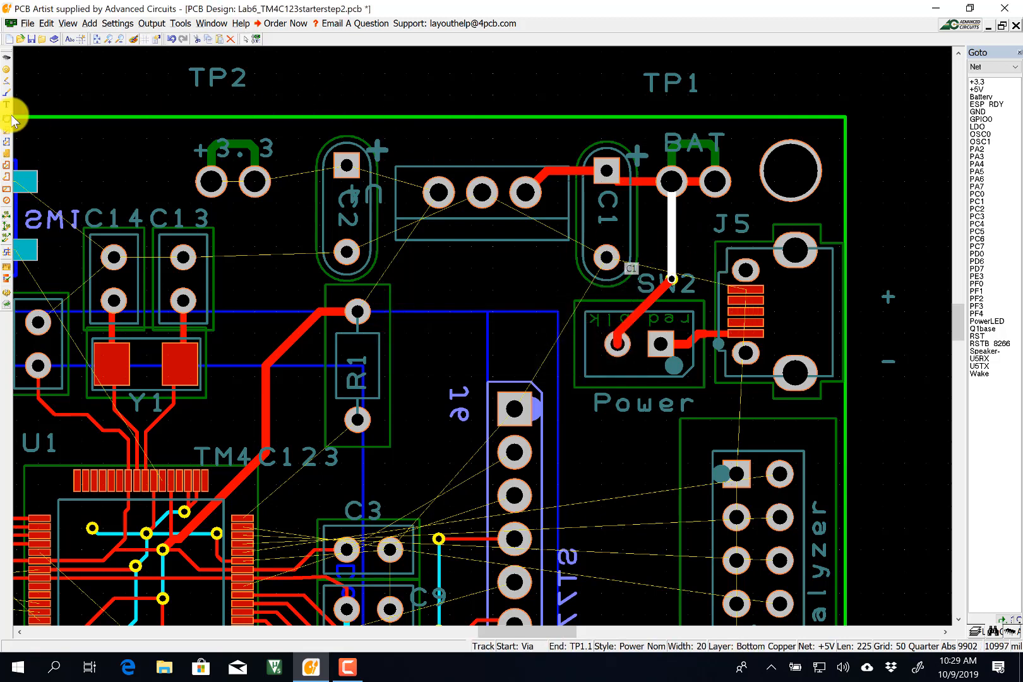
# Start a GND track at J5 pin 5, switching to Signal Nom, then back to Power Nom width 20.
pyautogui.click(5, 92)
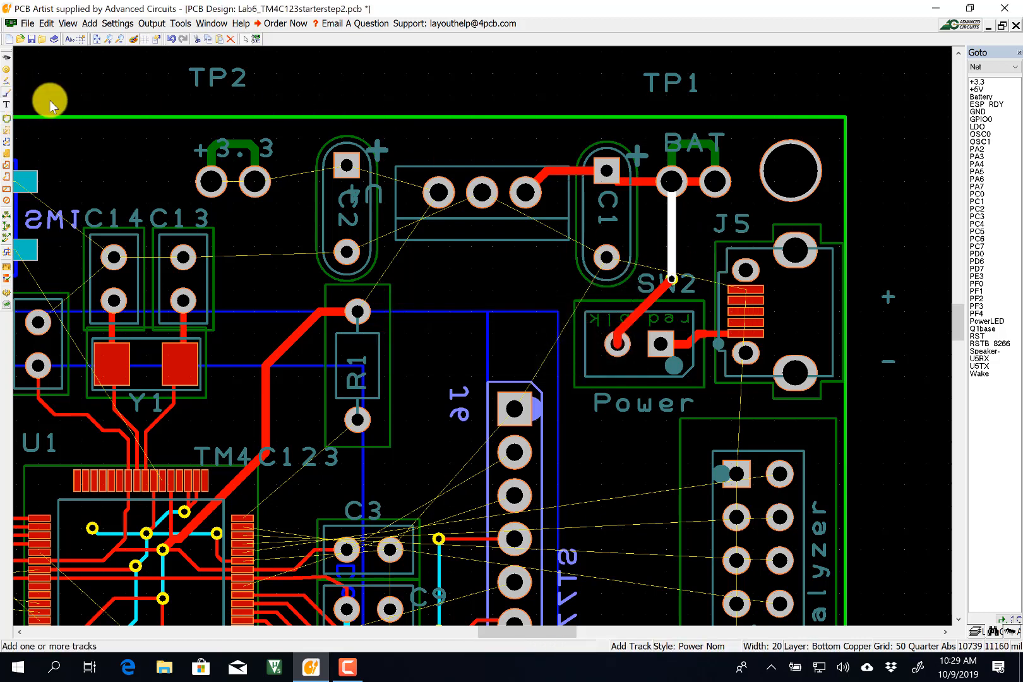
pyautogui.click(741, 291)
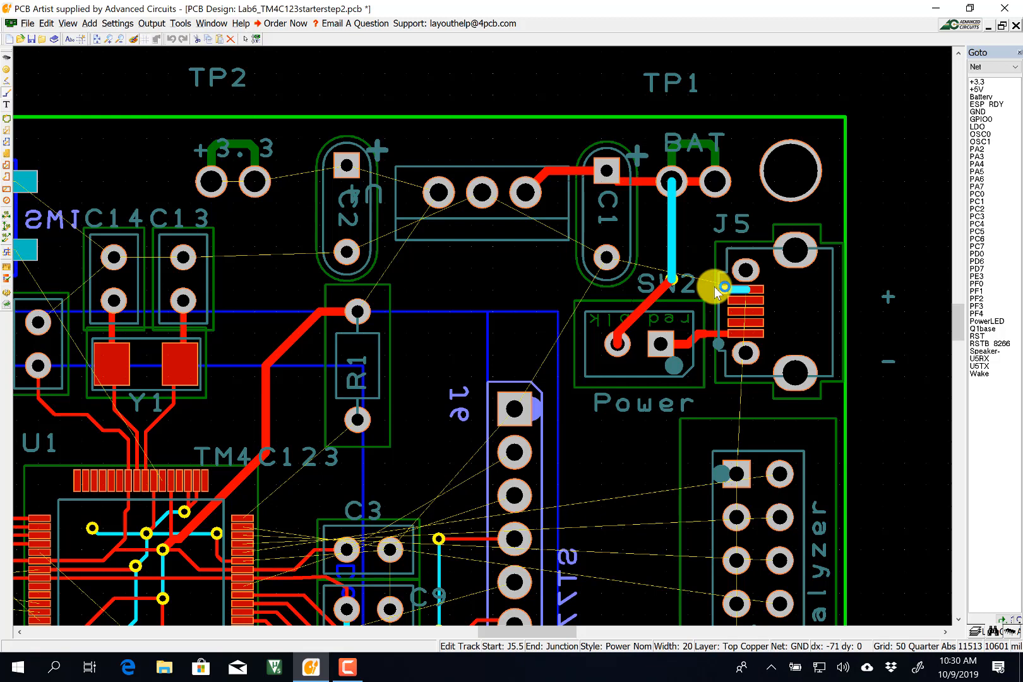
pyautogui.press('s')
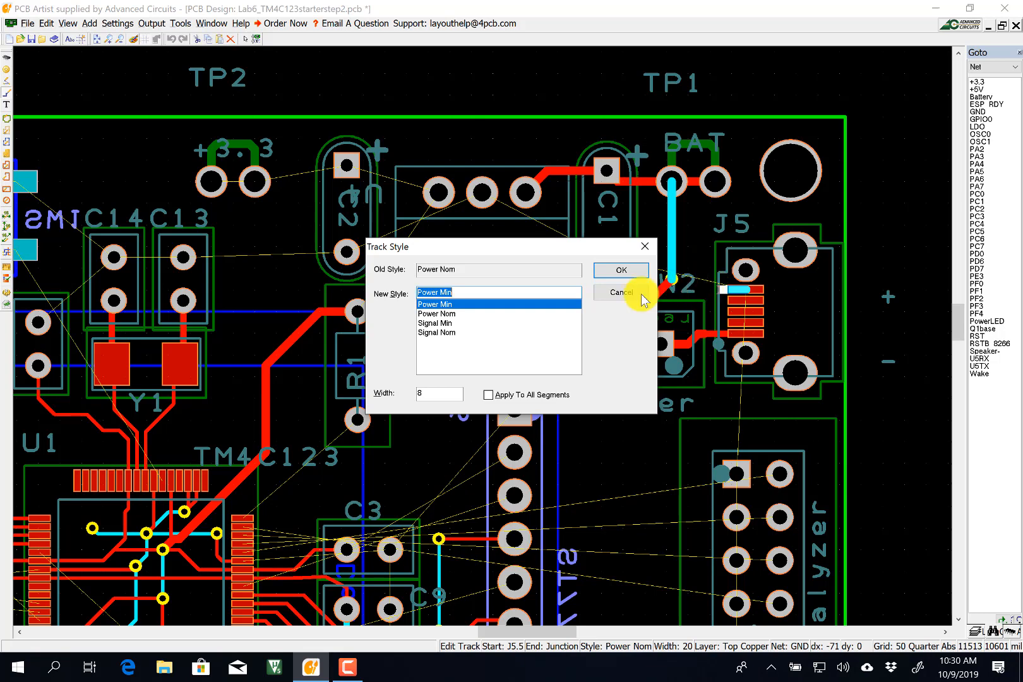
pyautogui.click(454, 333)
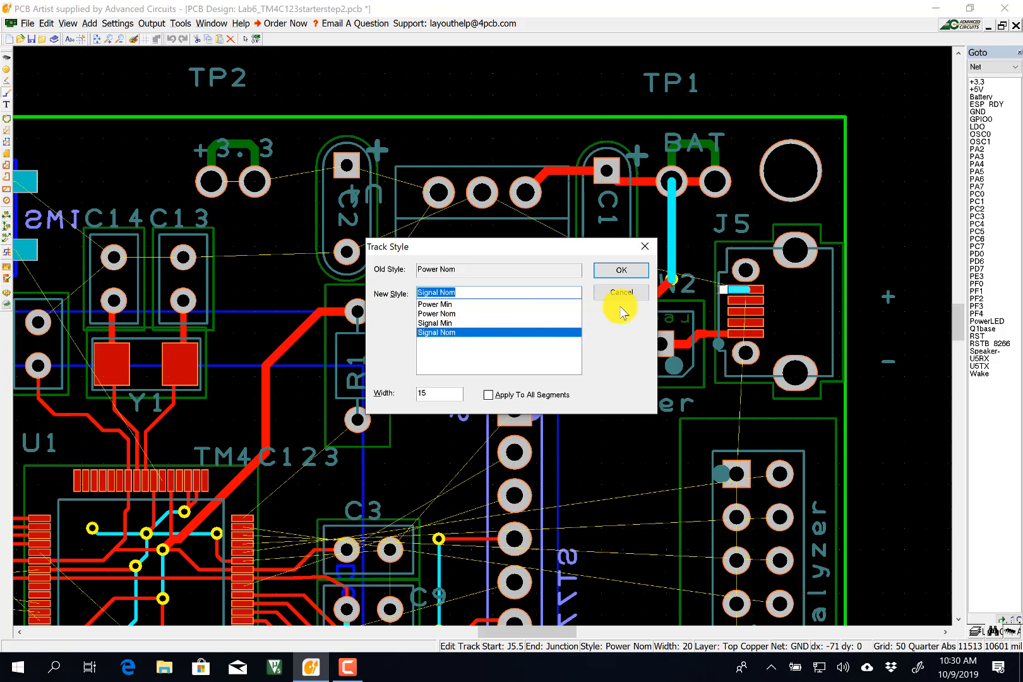
pyautogui.click(615, 270)
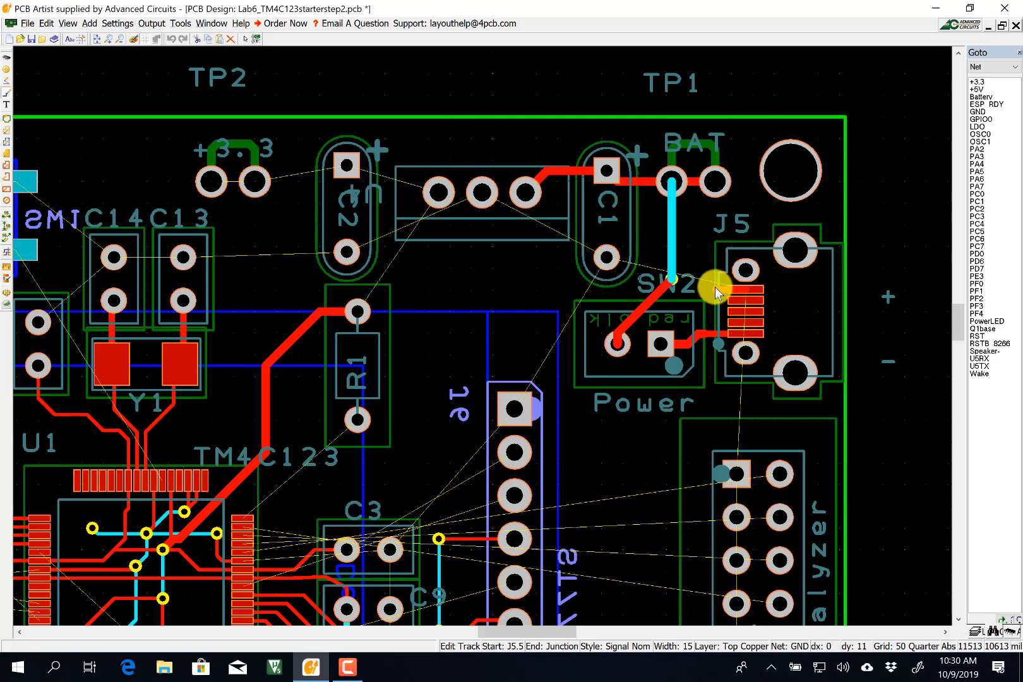
pyautogui.press('s')
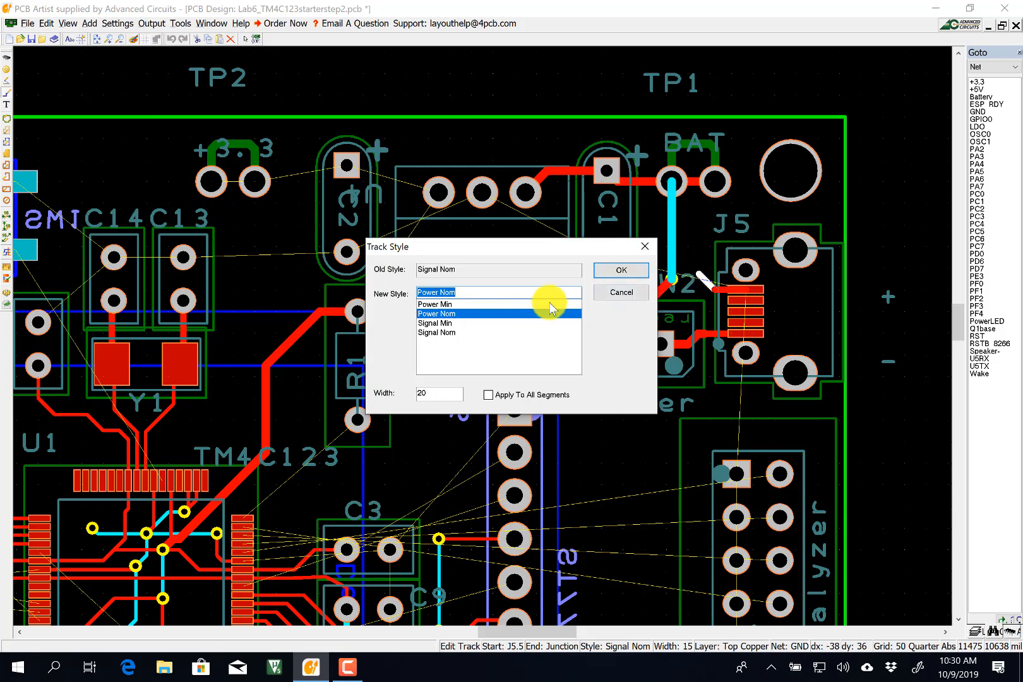
pyautogui.click(606, 270)
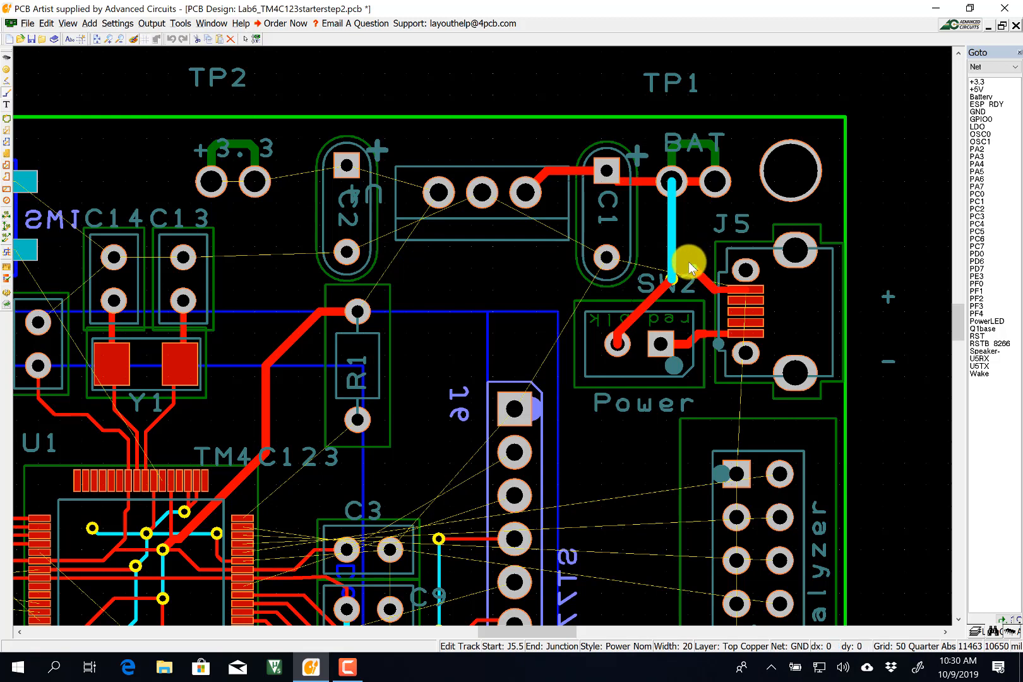
# Route GND from J5 to C1's pad, then C1 up to U2's middle pin, and join C2's track.
pyautogui.click(690, 252)
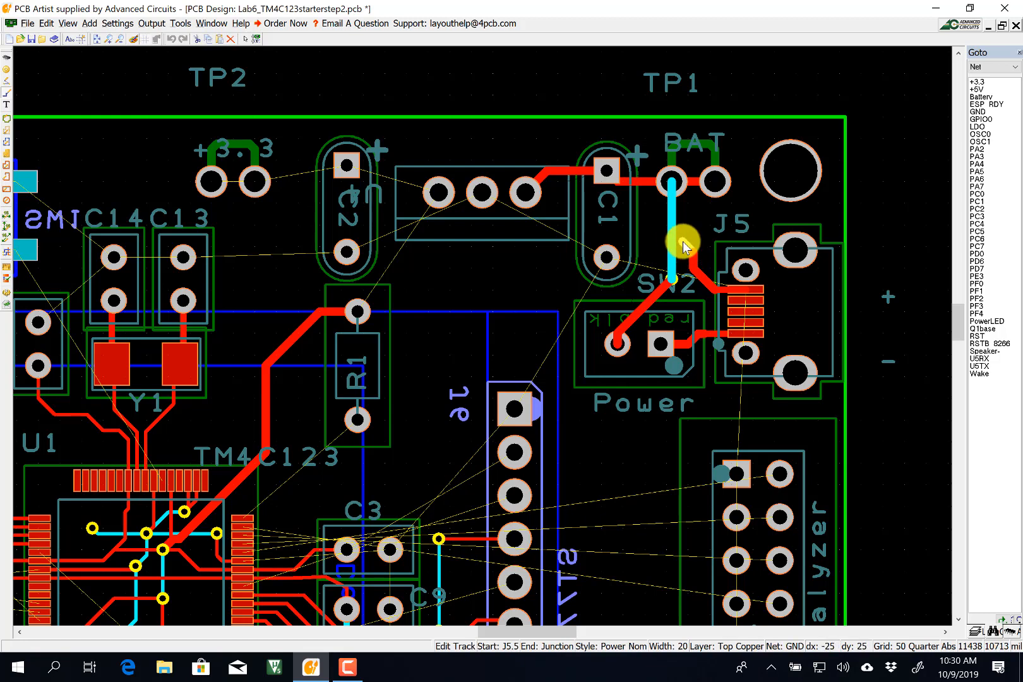
pyautogui.click(608, 256)
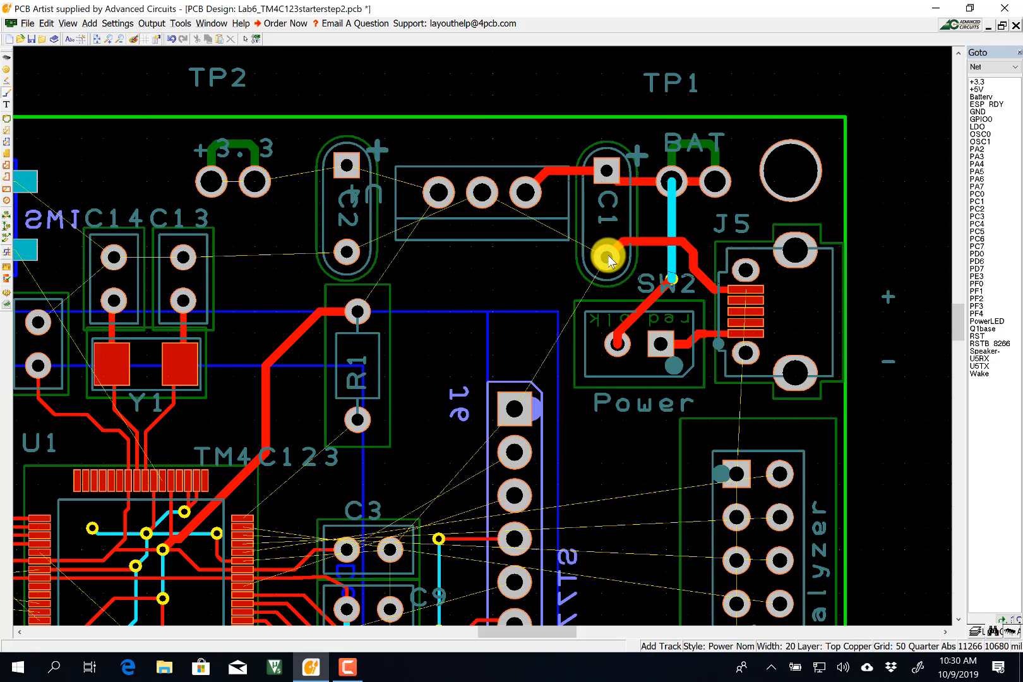
pyautogui.click(607, 258)
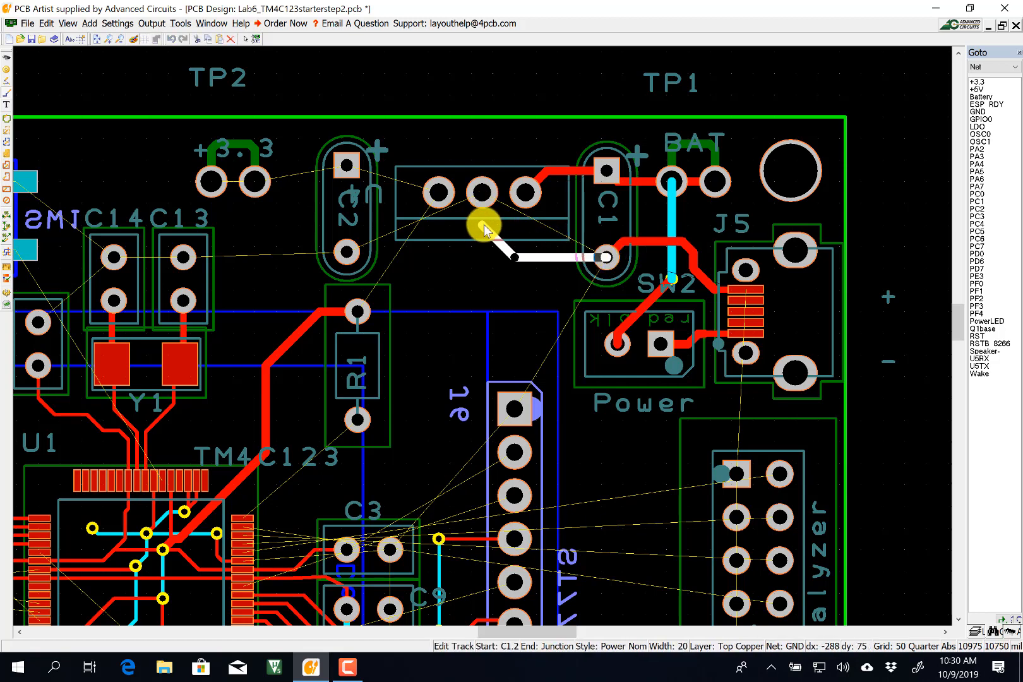
pyautogui.click(481, 192)
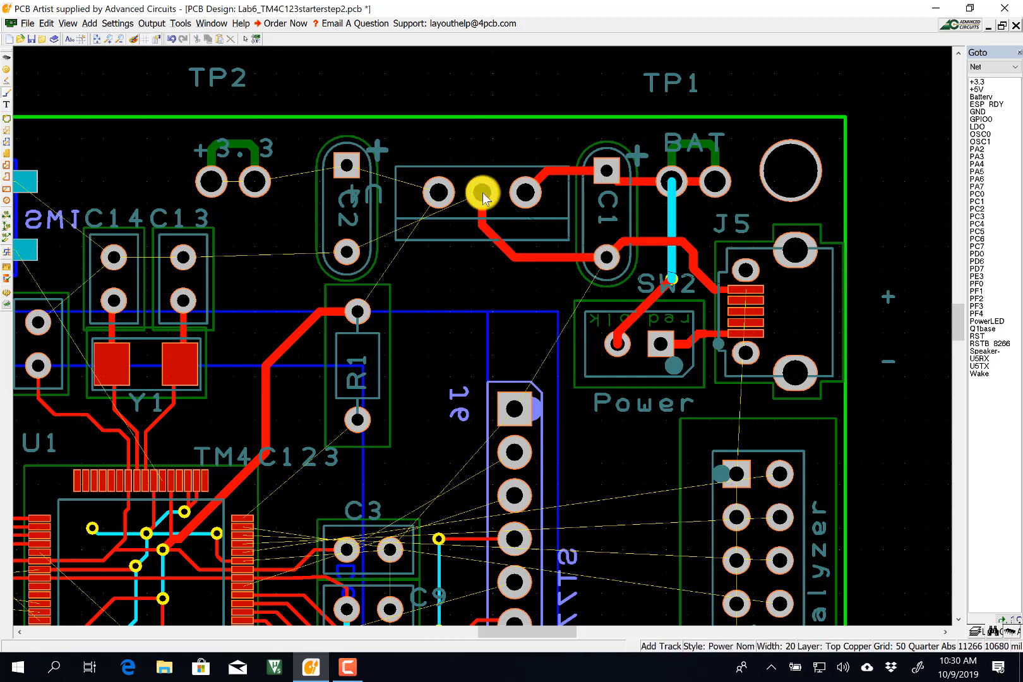
pyautogui.click(348, 253)
pyautogui.click(482, 225)
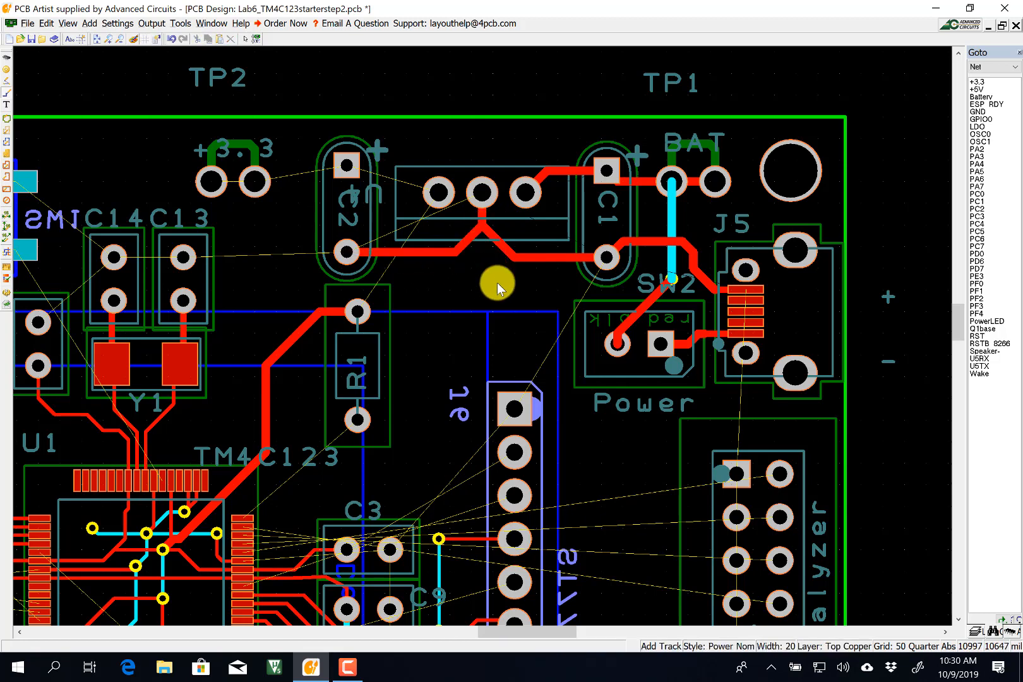
# Extend GND through C13 and C14 to the left-edge pad, then highlight the GND net.
pyautogui.click(183, 257)
pyautogui.click(346, 253)
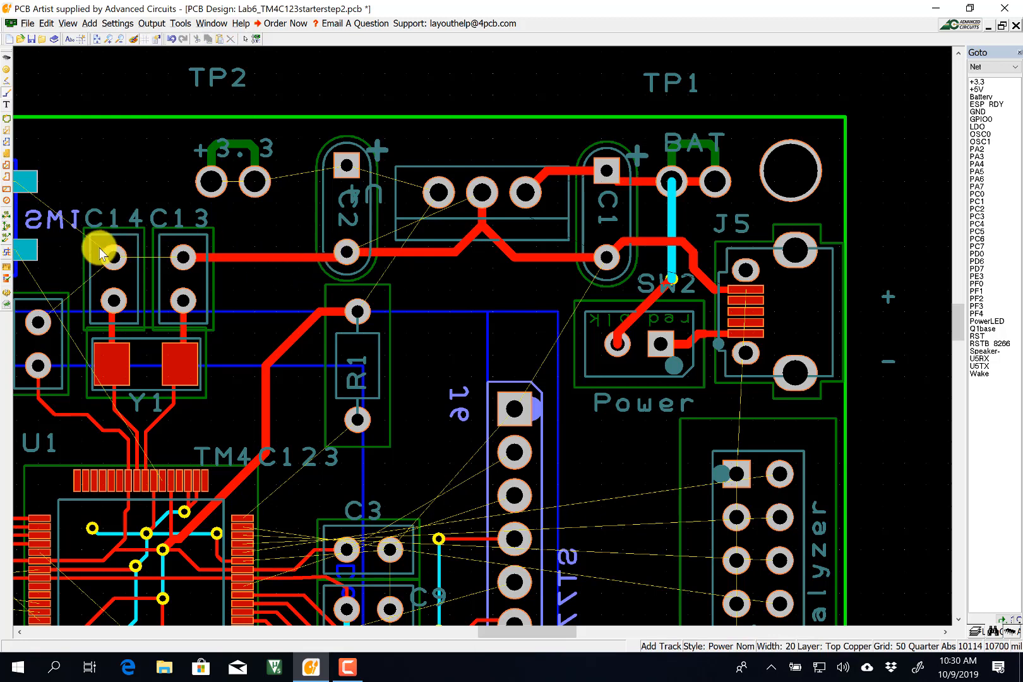
pyautogui.click(113, 257)
pyautogui.click(183, 257)
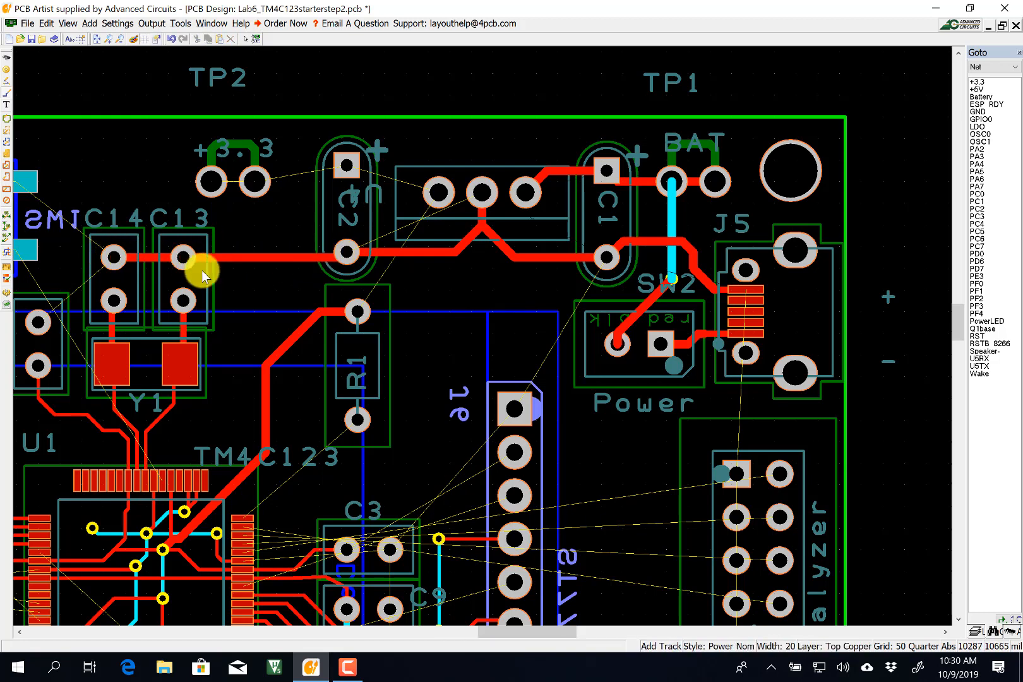
pyautogui.click(89, 270)
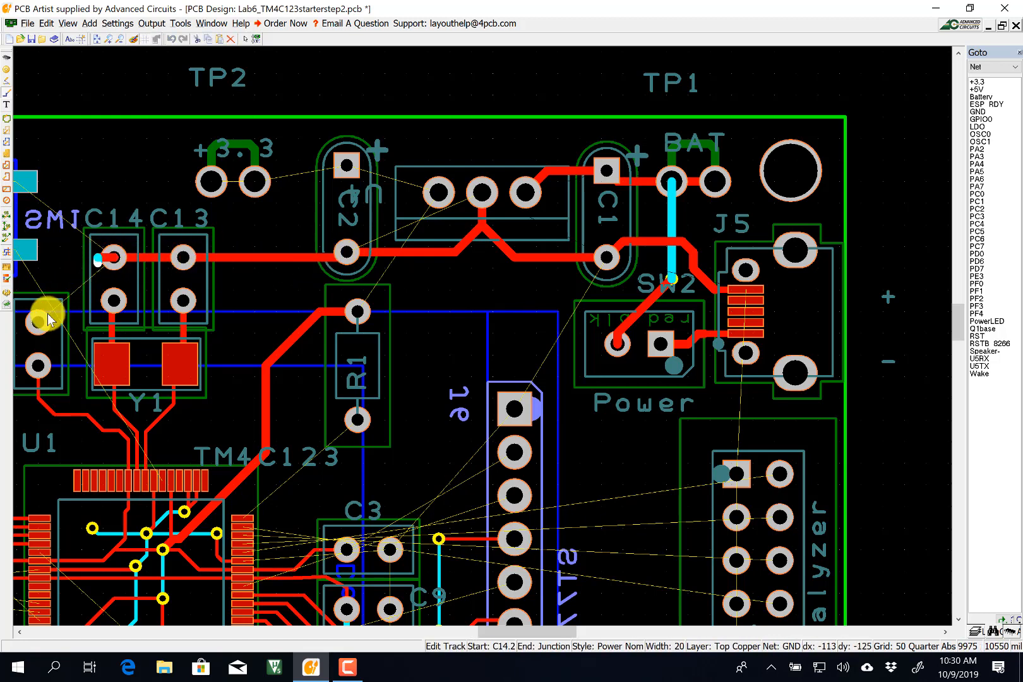
pyautogui.click(38, 322)
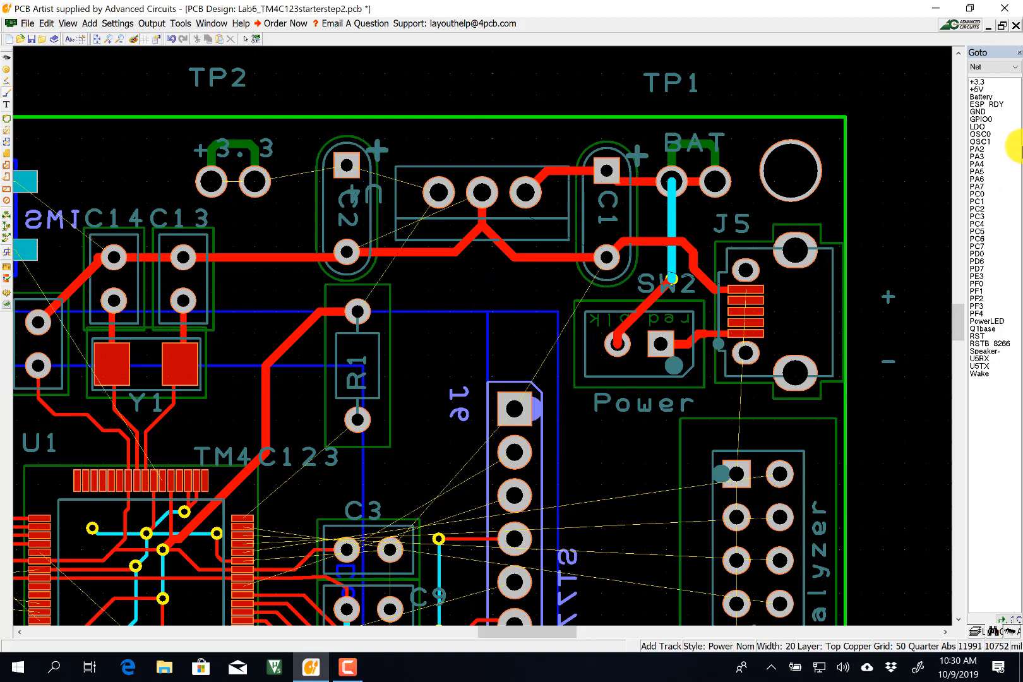
pyautogui.click(979, 112)
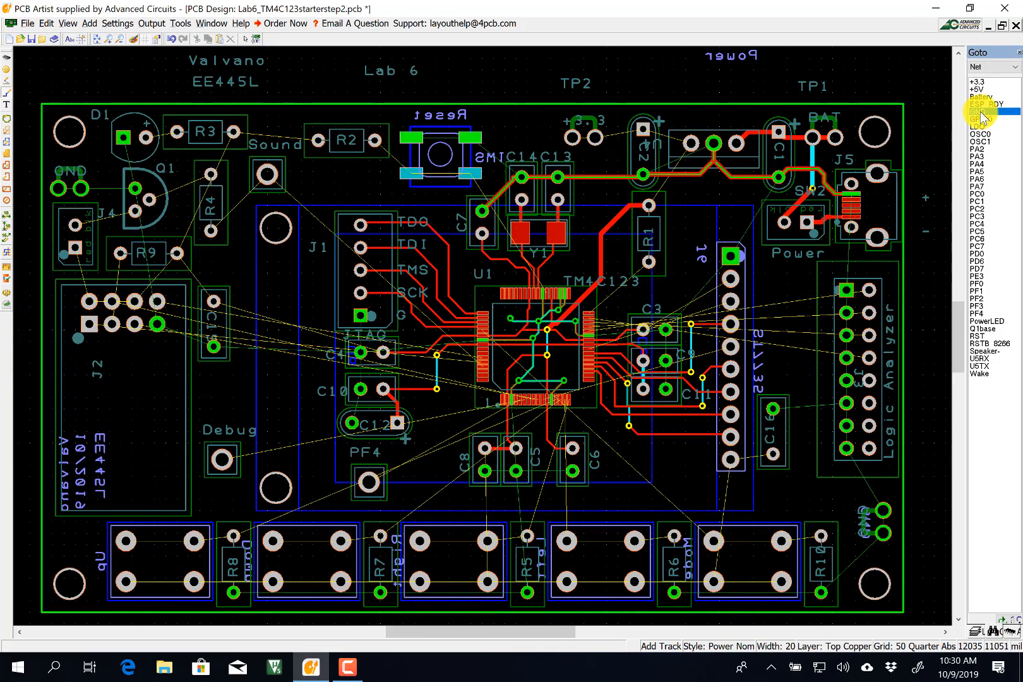
# Connect the Reset switch pad to C14 and join the three-pin part's pad to GND.
pyautogui.click(471, 137)
pyautogui.click(522, 176)
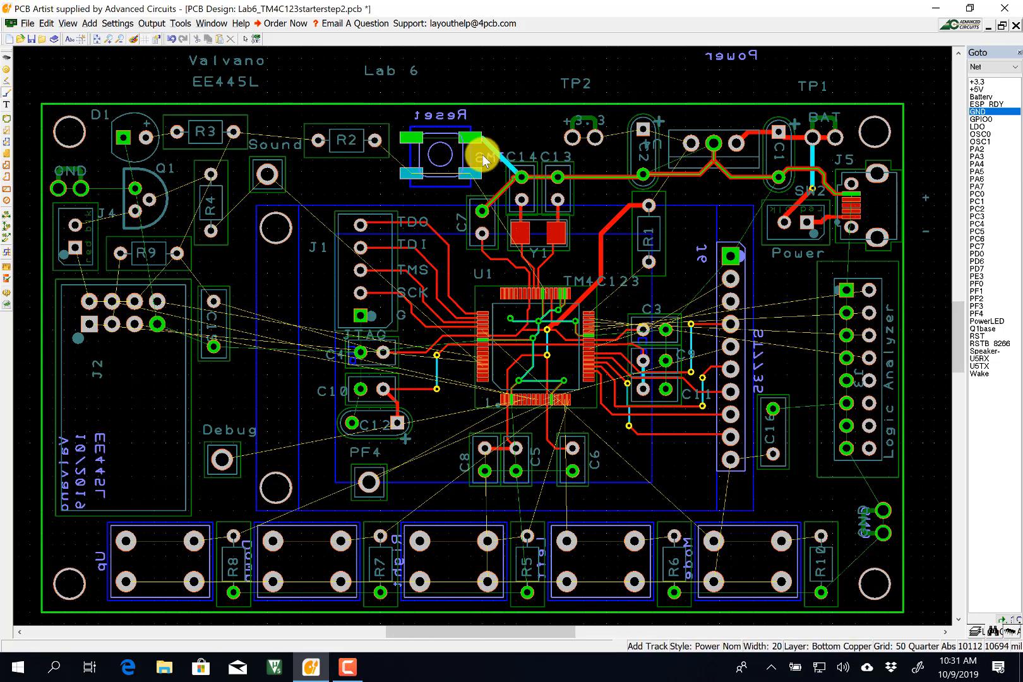
pyautogui.click(471, 137)
pyautogui.click(649, 206)
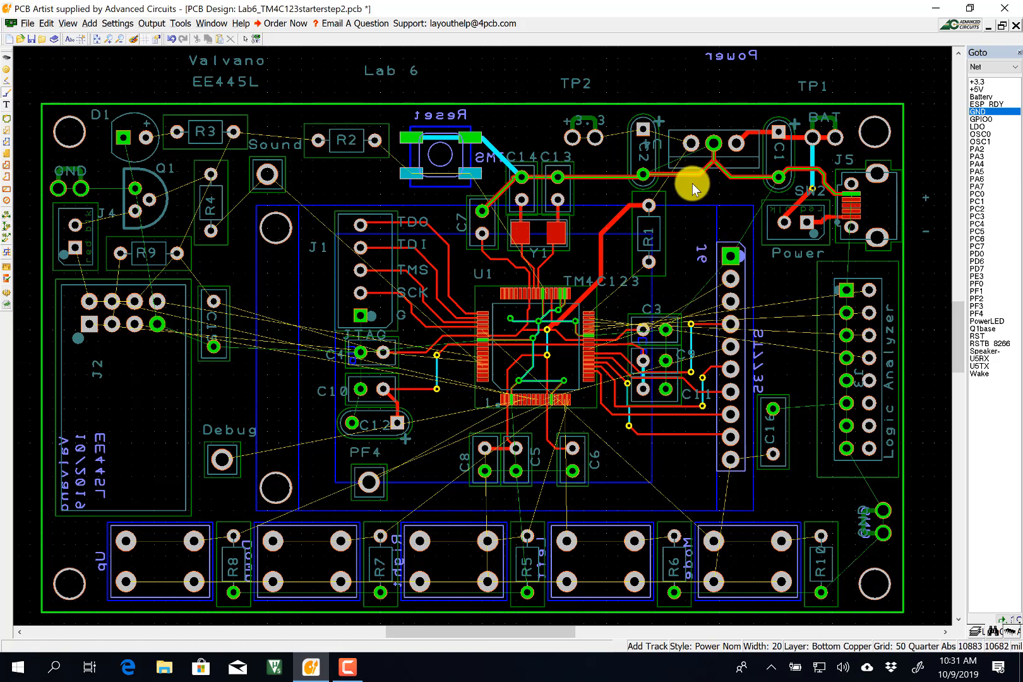
pyautogui.click(713, 145)
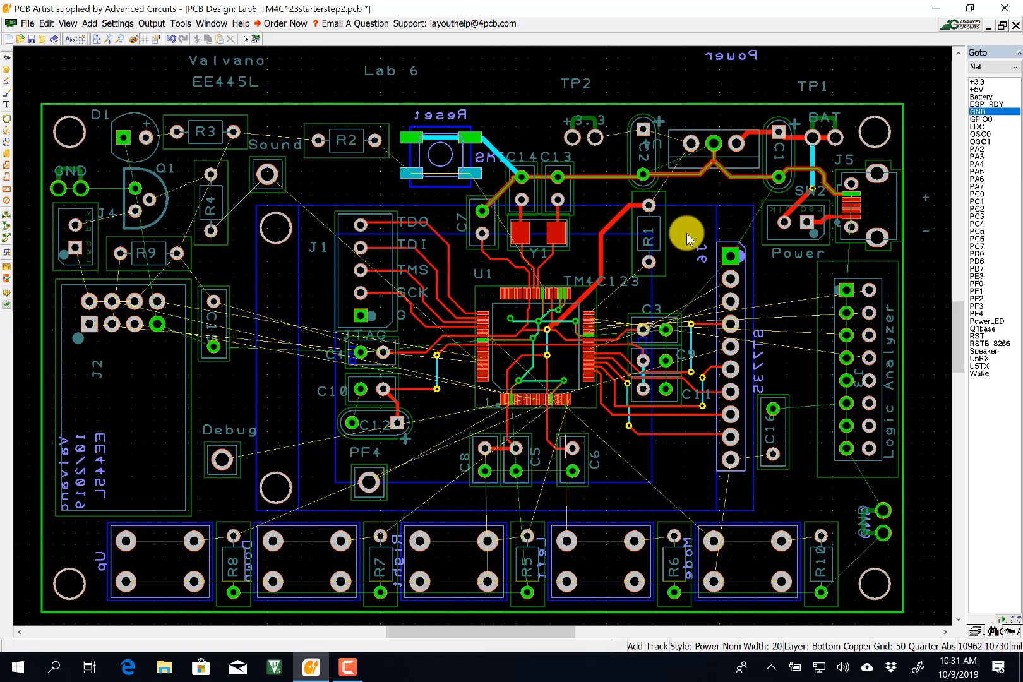
# Route bottom-copper GND from C3 up to the junction with a corner, and C9 down to C11.
pyautogui.click(664, 328)
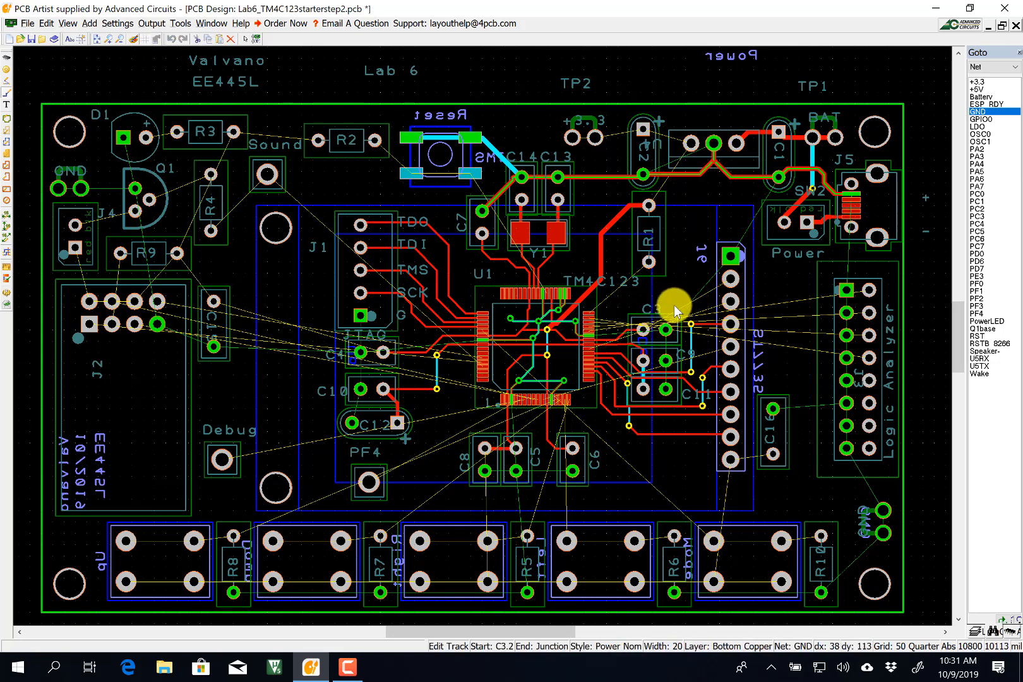
pyautogui.press('l')
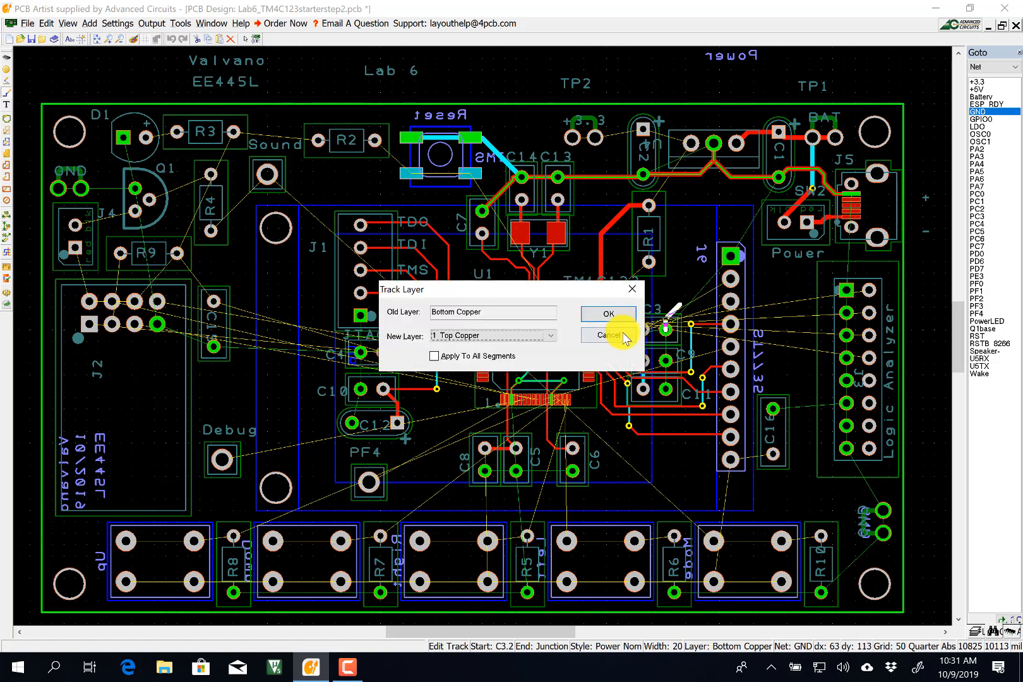
pyautogui.press('Escape')
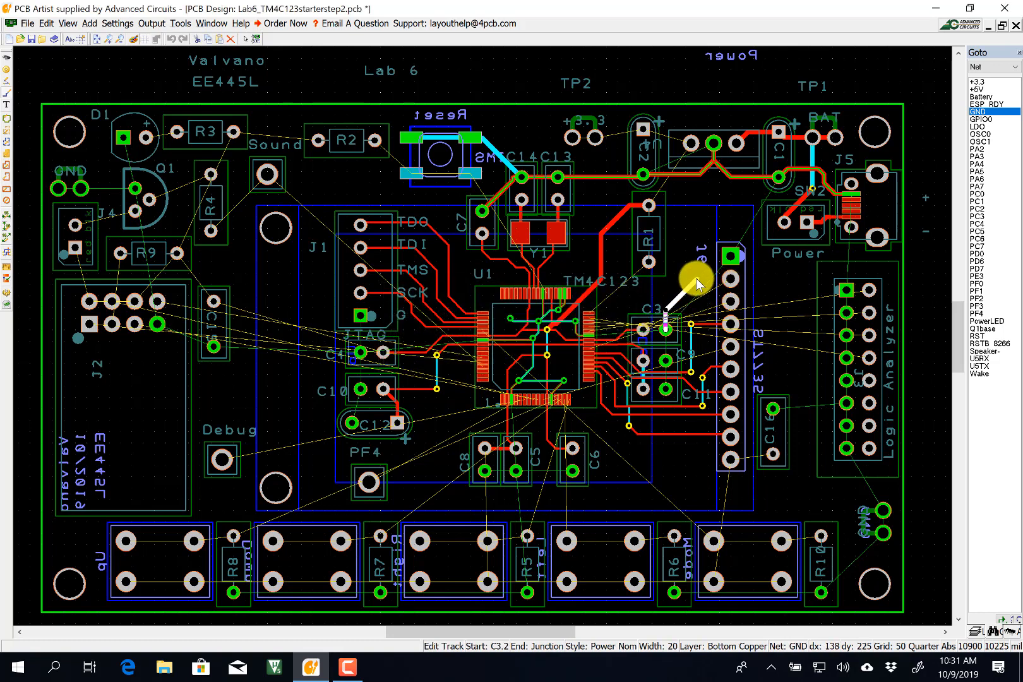
pyautogui.click(696, 278)
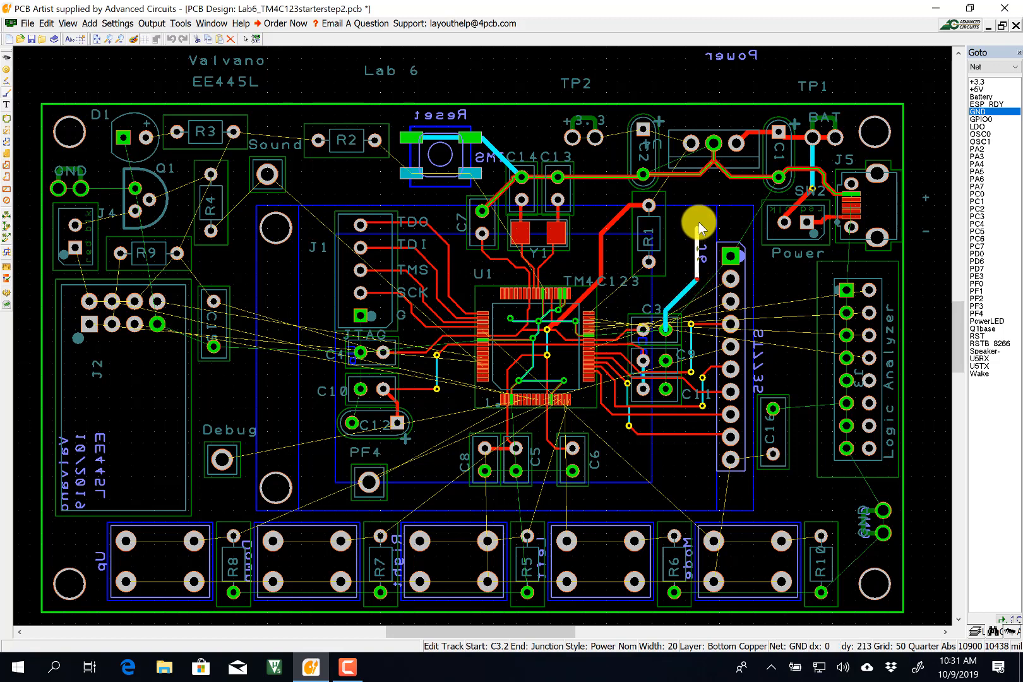
pyautogui.click(714, 154)
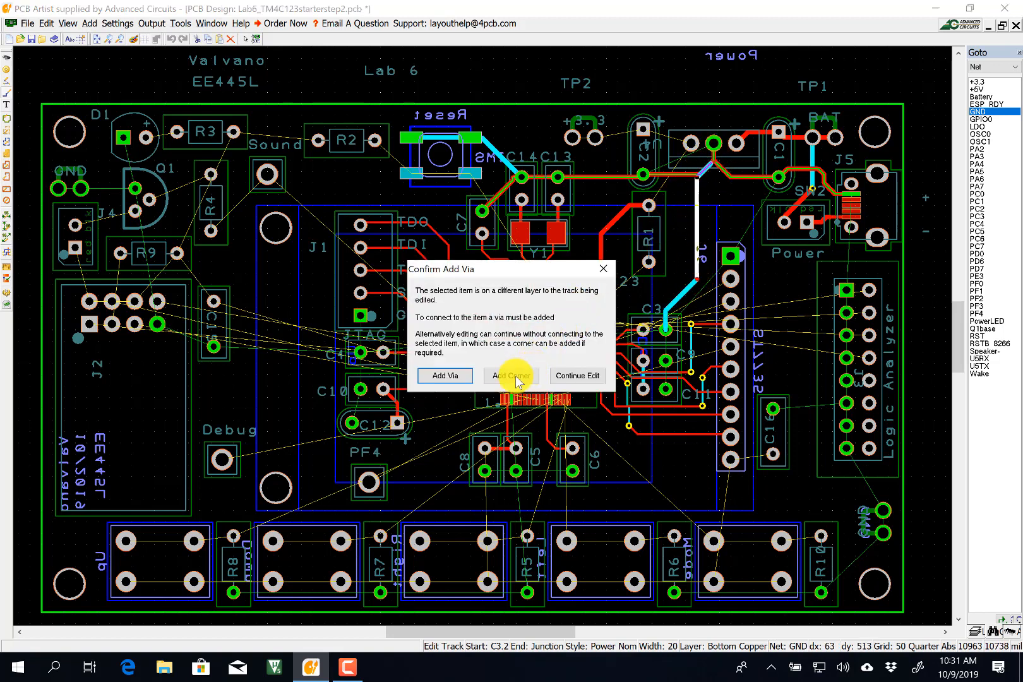
pyautogui.click(512, 376)
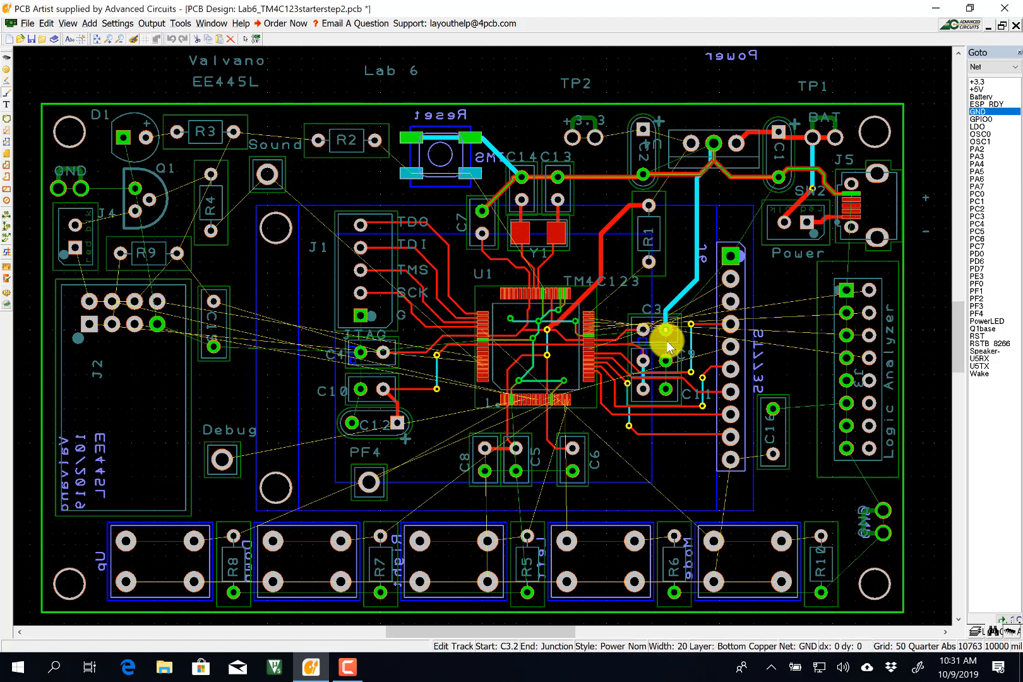
pyautogui.click(667, 358)
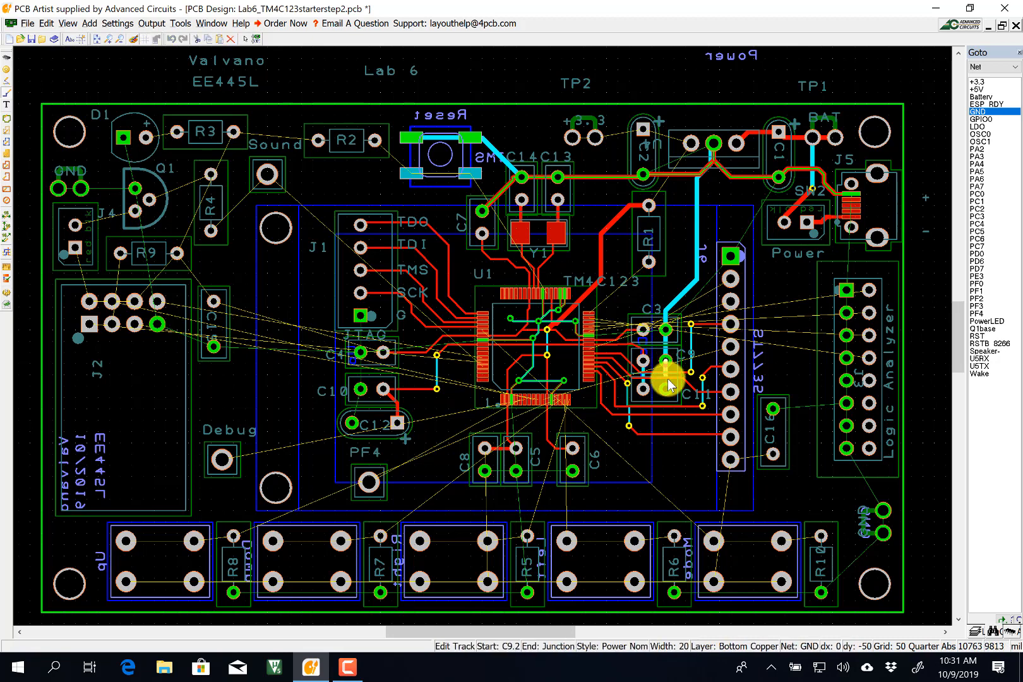
pyautogui.click(666, 388)
# Route GND from J6's top pad to the C1 junction, and on top copper to J3.1.
pyautogui.scroll(1, 678, 385)
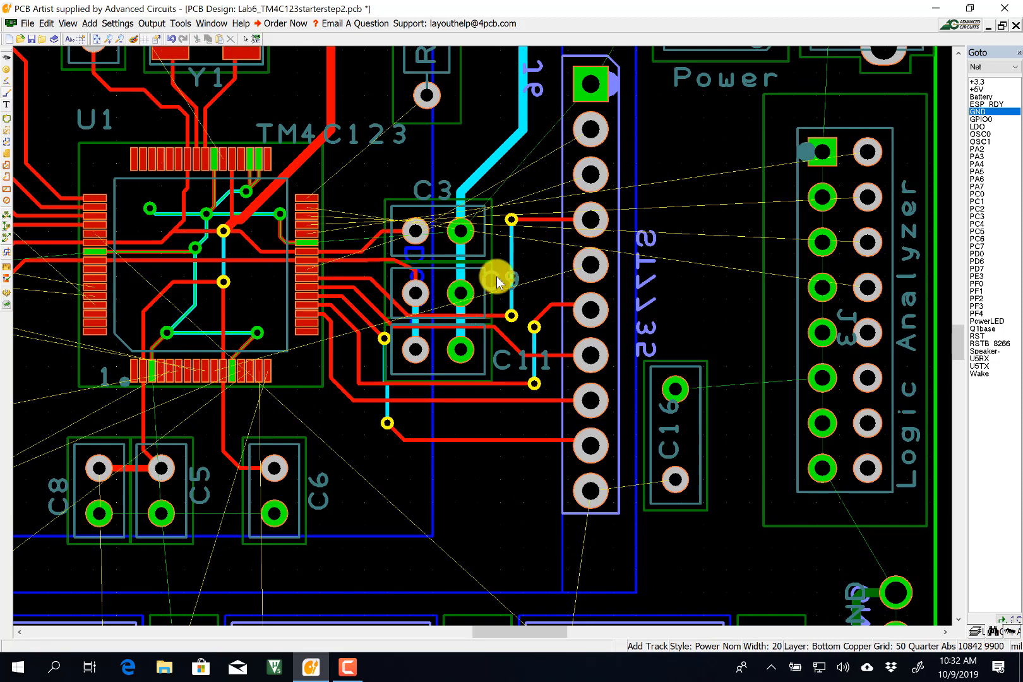
pyautogui.scroll(-1, 486, 339)
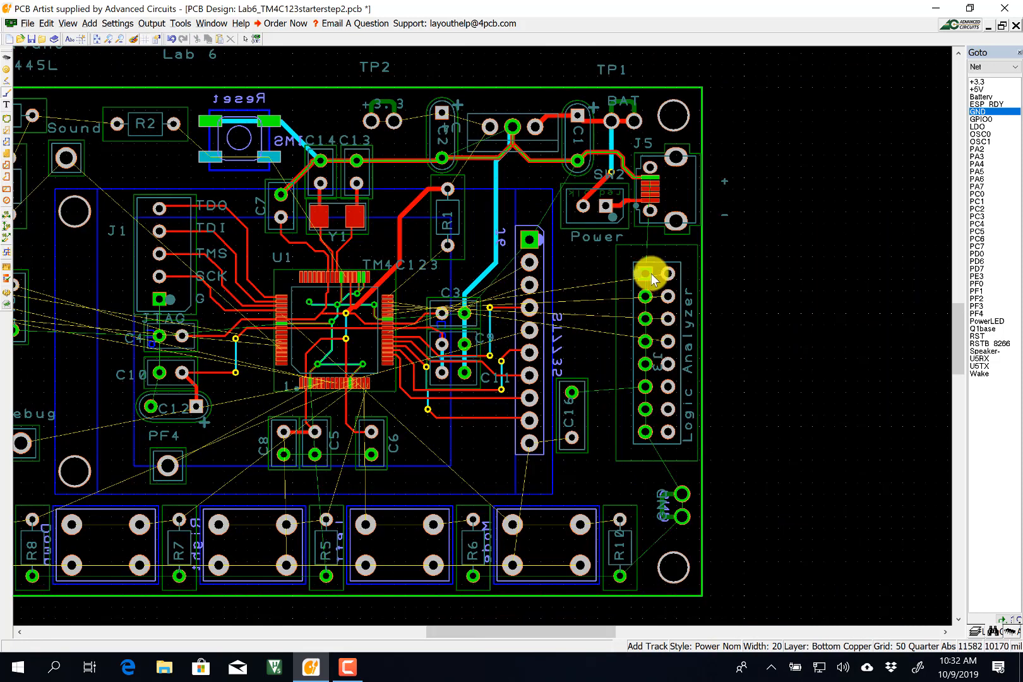
pyautogui.click(529, 241)
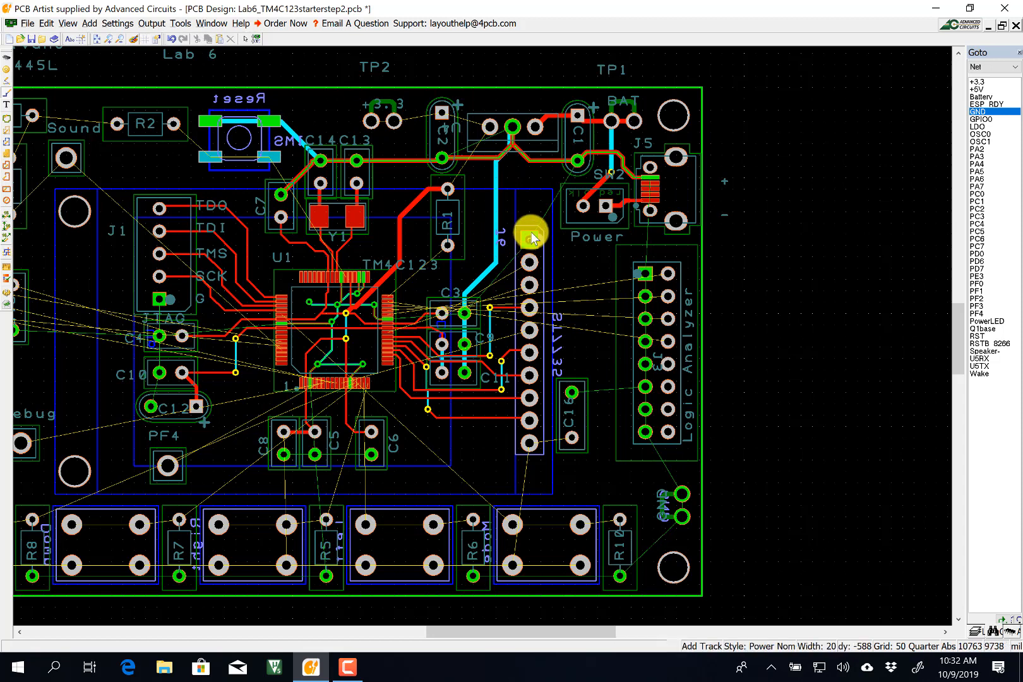
pyautogui.click(575, 158)
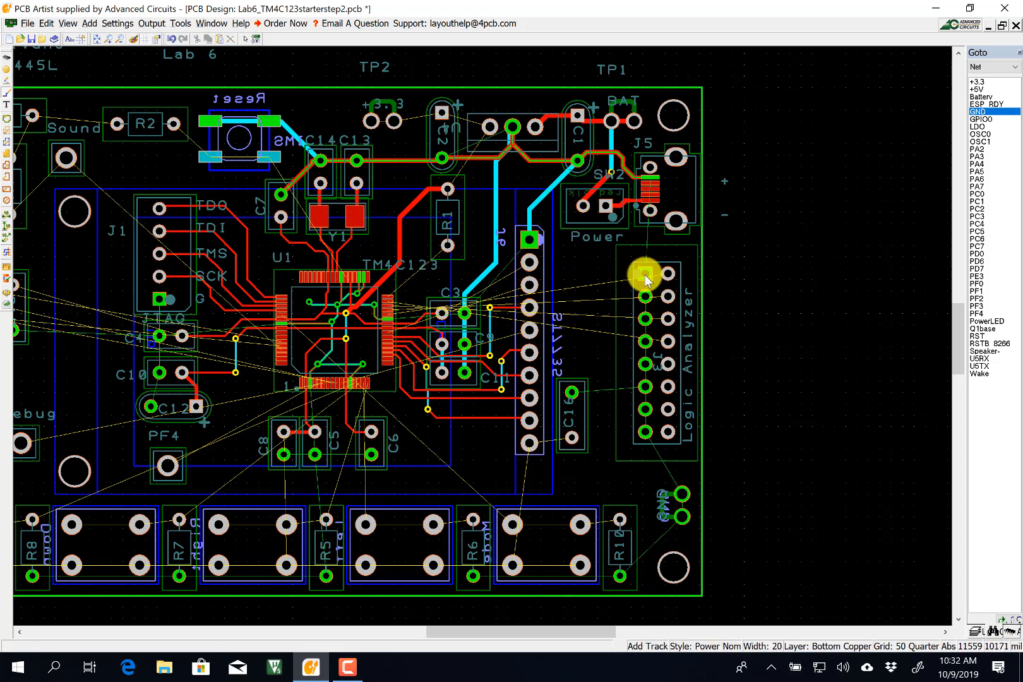
pyautogui.click(528, 239)
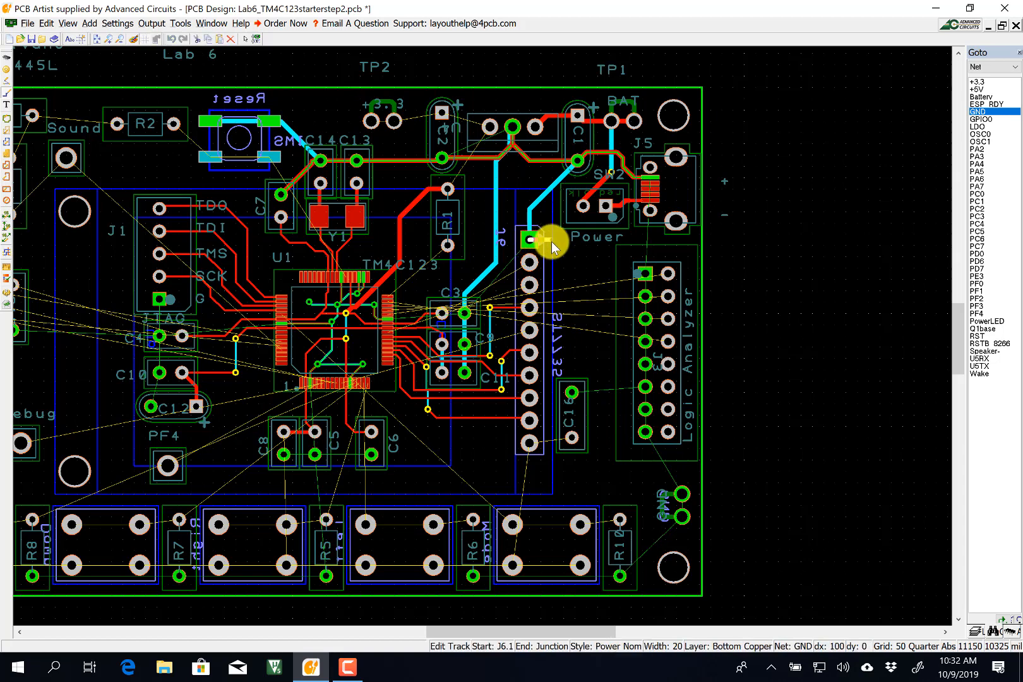
pyautogui.press('l')
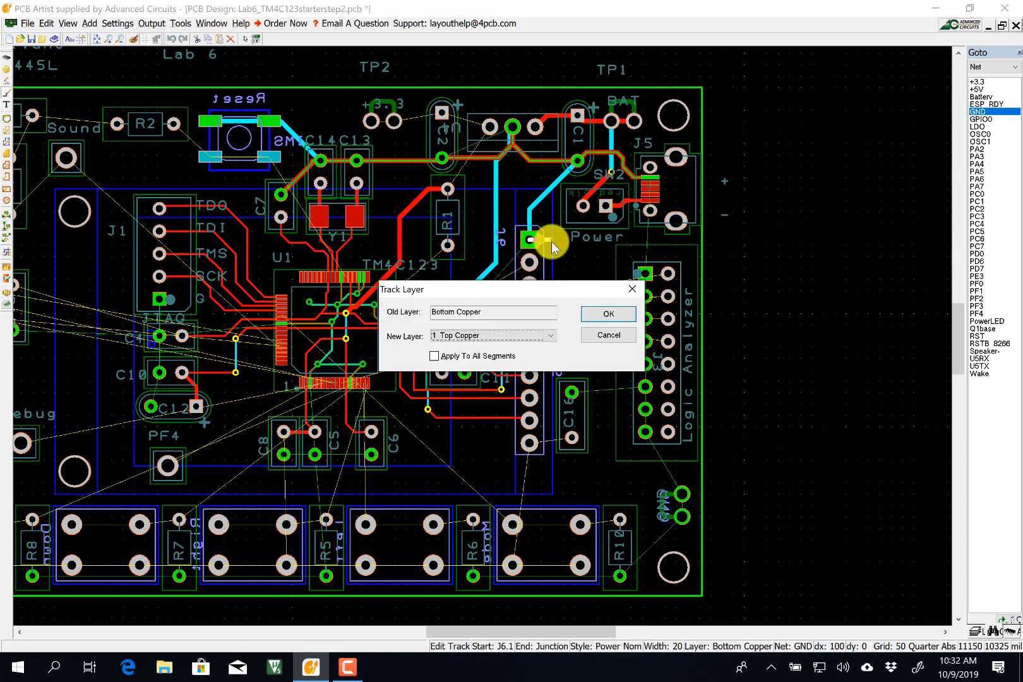
pyautogui.press('Return')
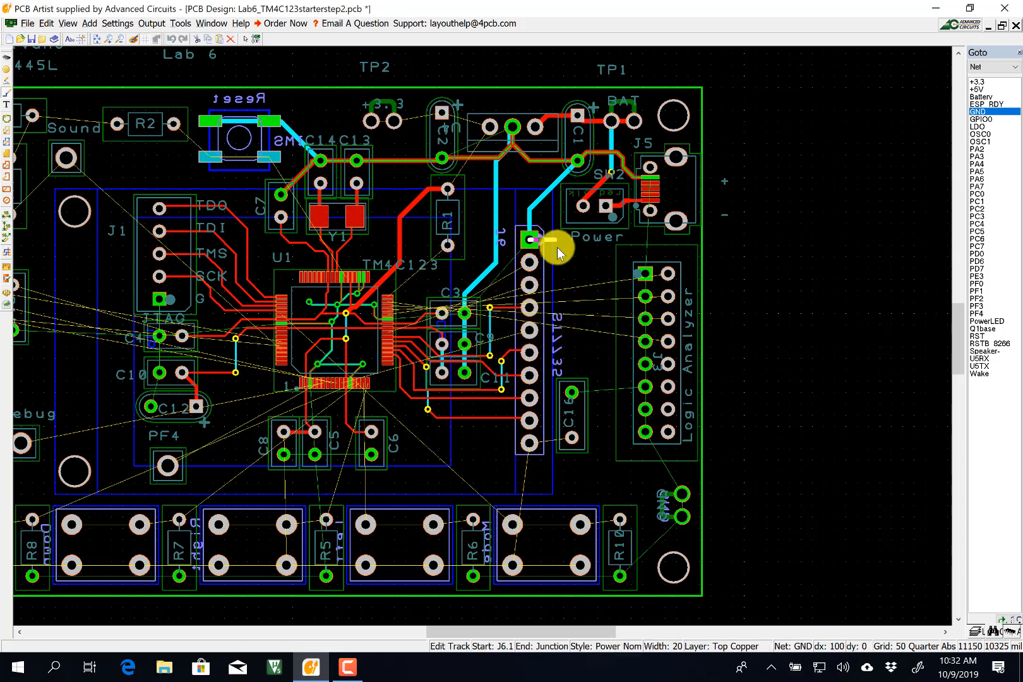
pyautogui.click(596, 271)
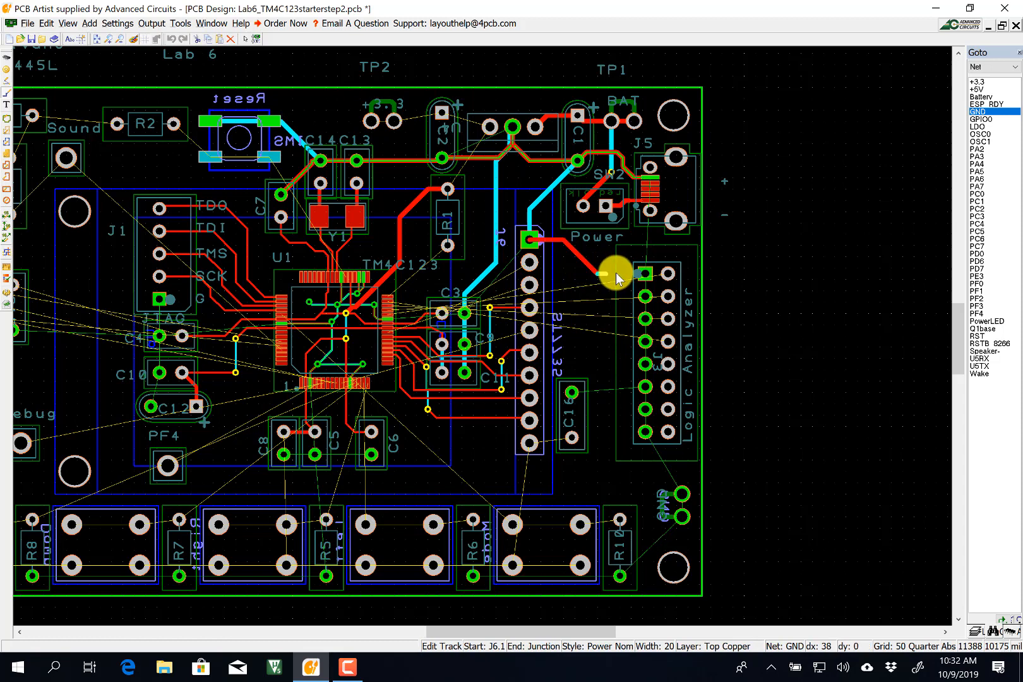
pyautogui.click(644, 273)
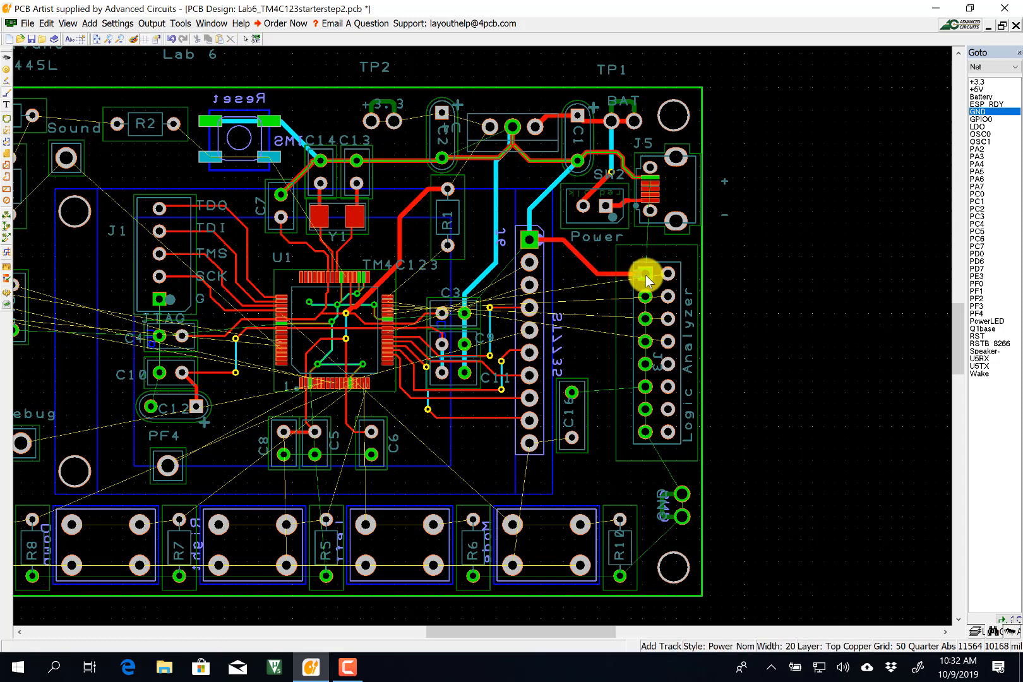
# Chain logic analyzer pins J3.1 through J3.8 together on bottom copper.
pyautogui.click(646, 275)
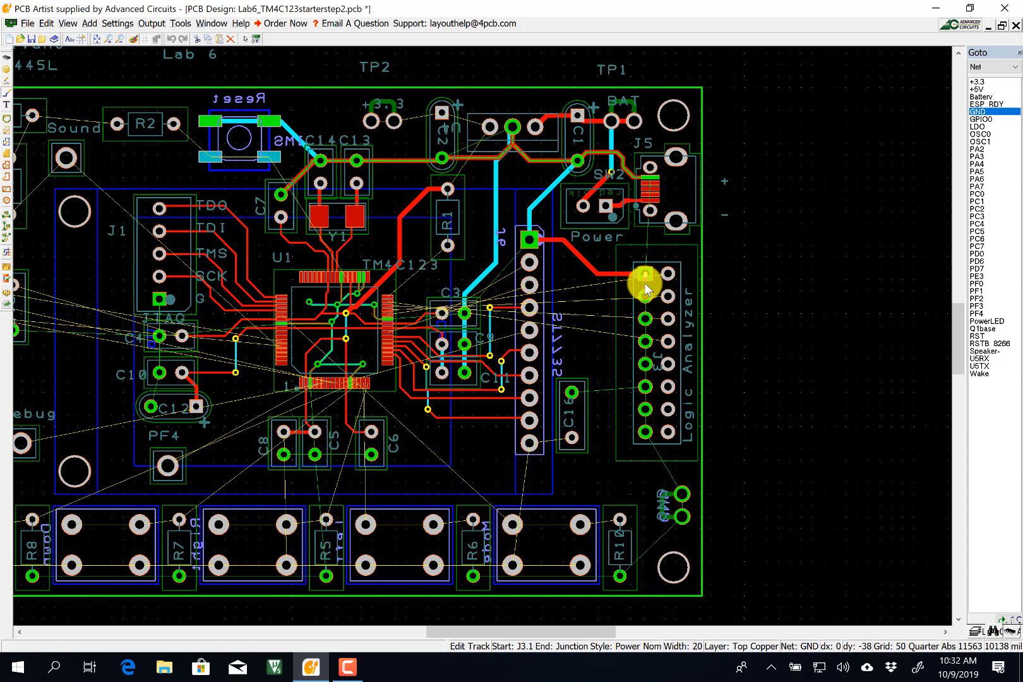
pyautogui.press('l')
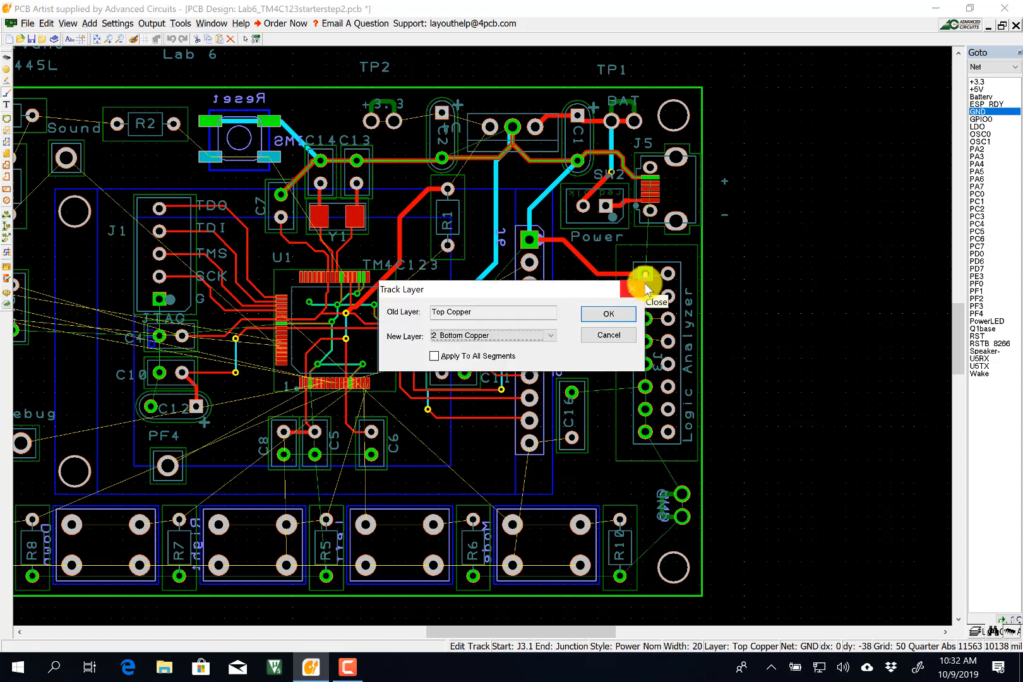
pyautogui.press('Return')
pyautogui.click(644, 296)
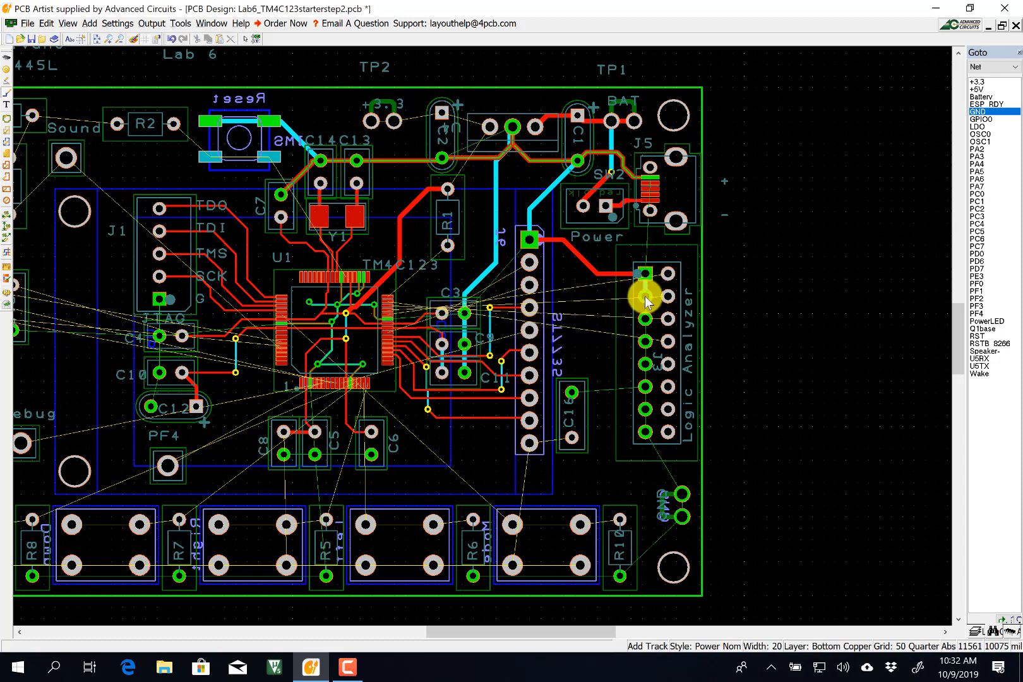
pyautogui.click(644, 319)
pyautogui.click(644, 323)
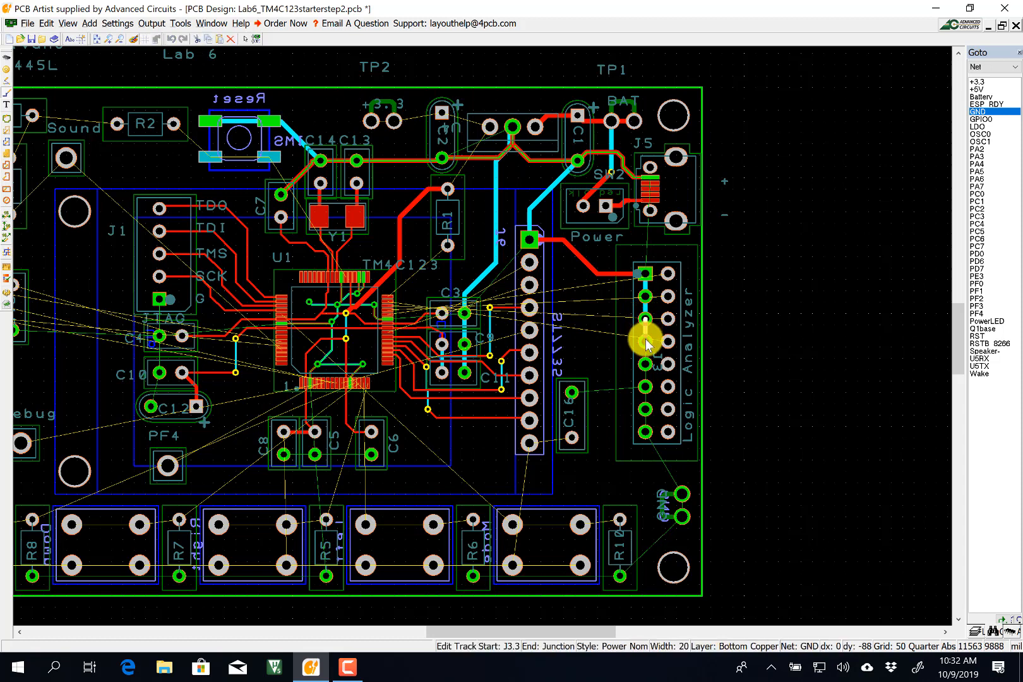
pyautogui.click(645, 344)
pyautogui.click(646, 348)
pyautogui.click(645, 363)
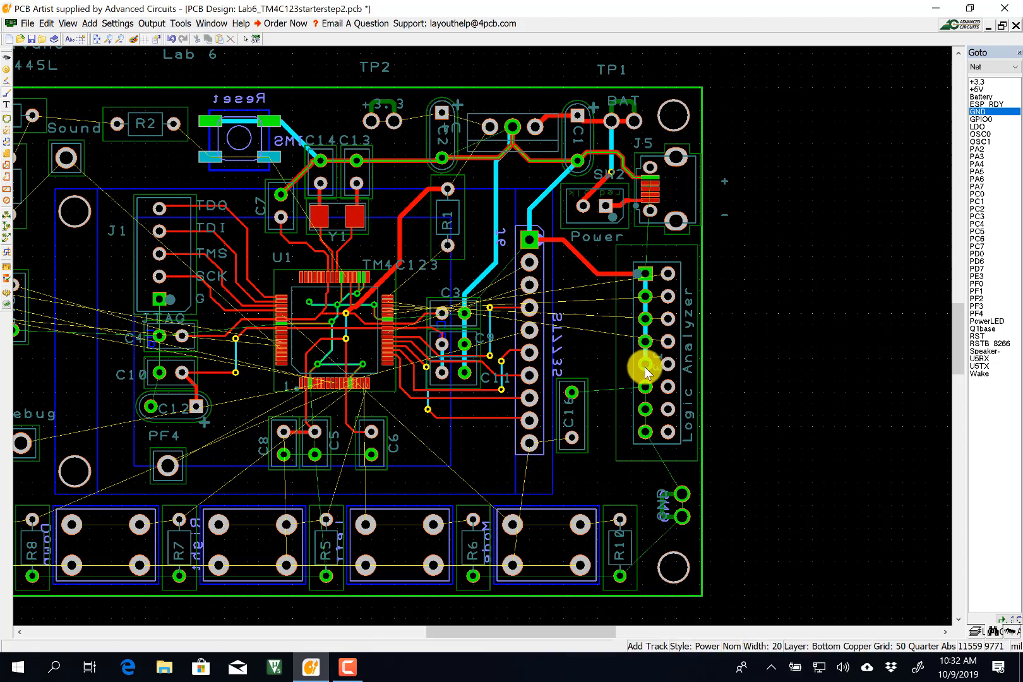
pyautogui.click(645, 366)
pyautogui.click(645, 387)
pyautogui.click(644, 389)
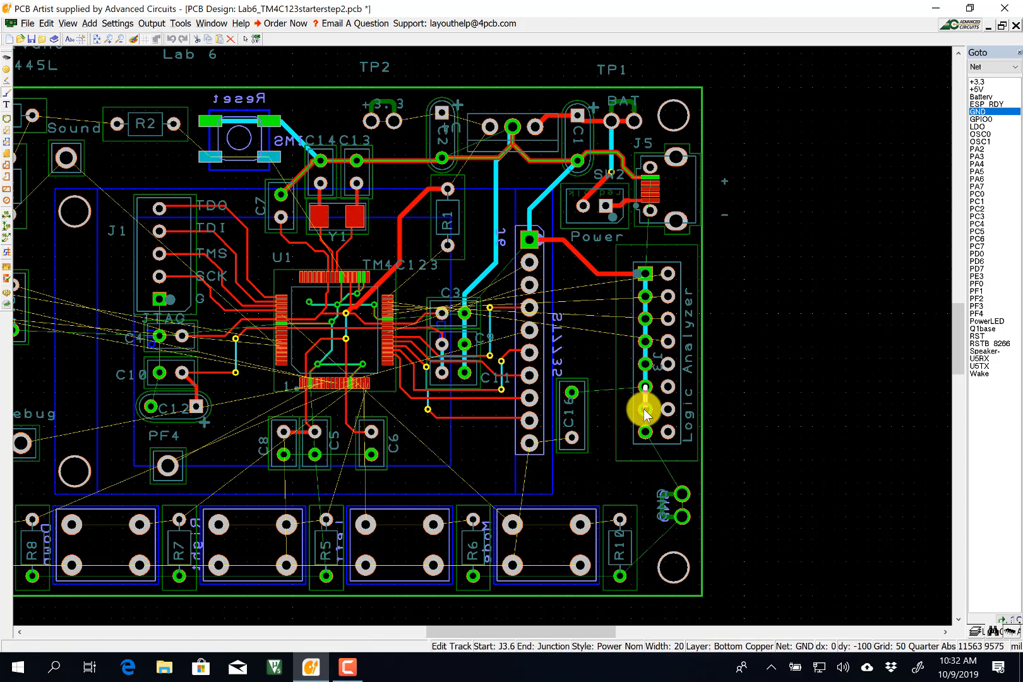
pyautogui.click(645, 409)
pyautogui.click(644, 410)
pyautogui.click(645, 431)
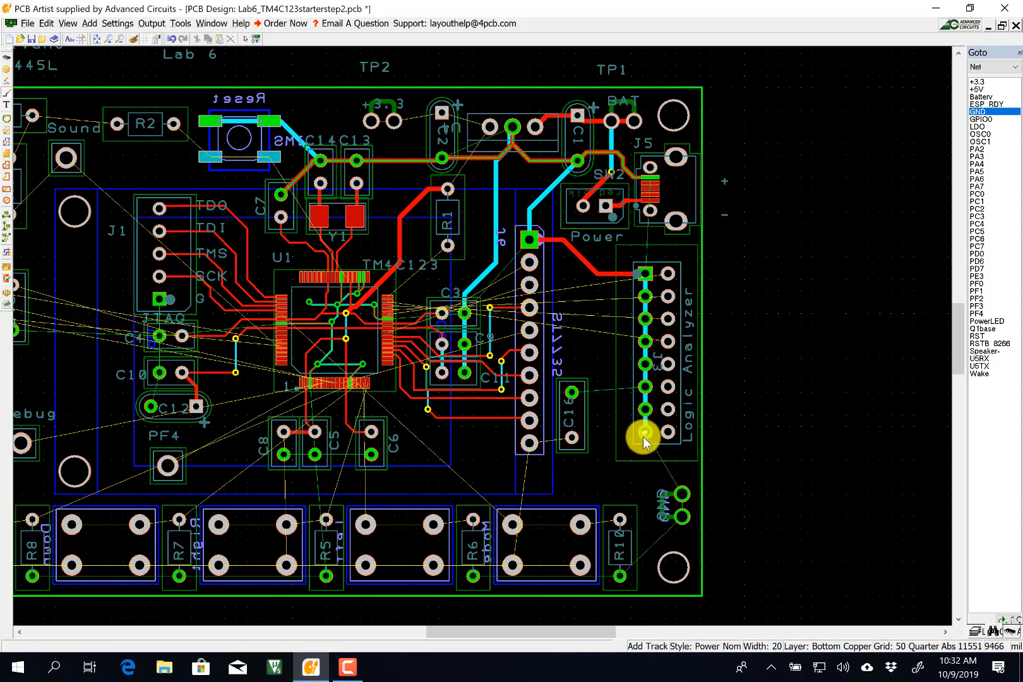
# Run J3.8 down to both GND pads and connect J3.6 across to C16.
pyautogui.click(643, 435)
pyautogui.click(680, 492)
pyautogui.click(682, 509)
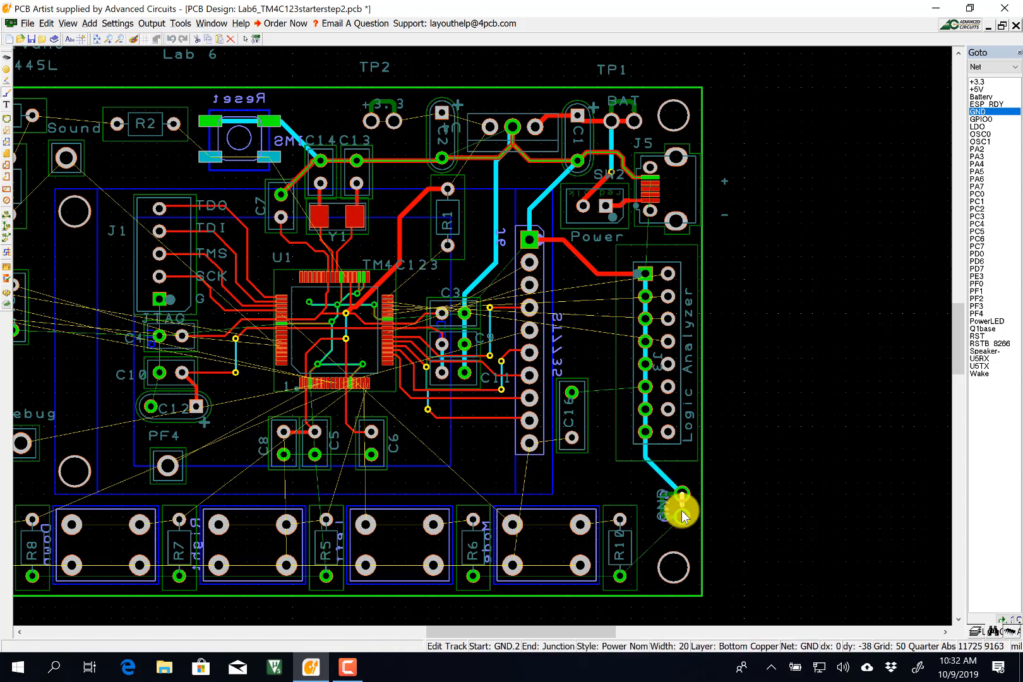
pyautogui.click(676, 500)
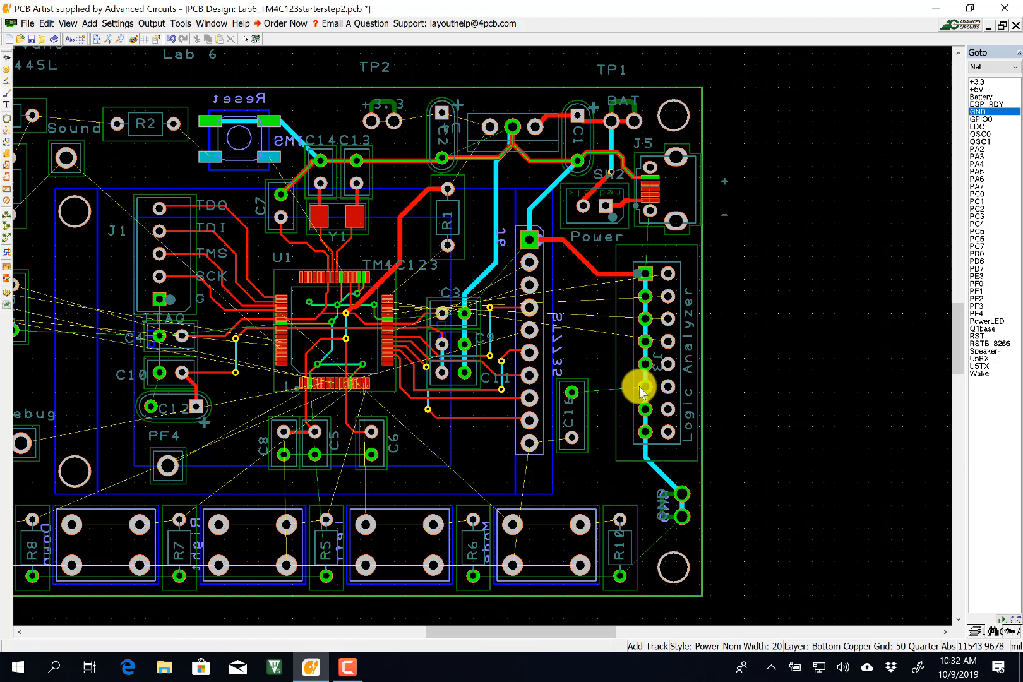
pyautogui.click(640, 387)
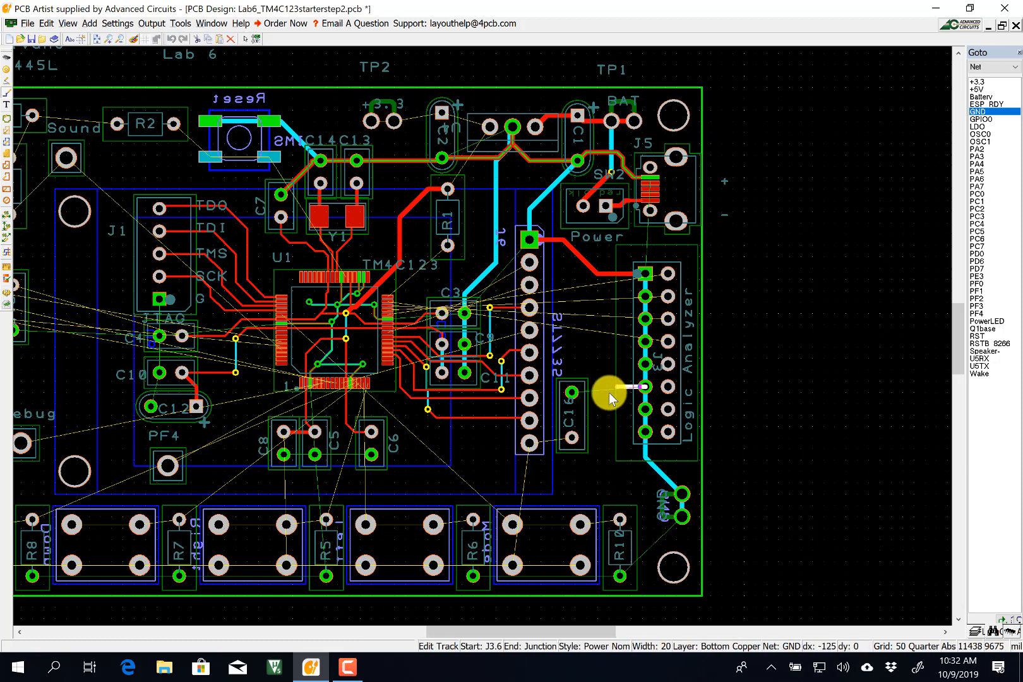
pyautogui.click(571, 393)
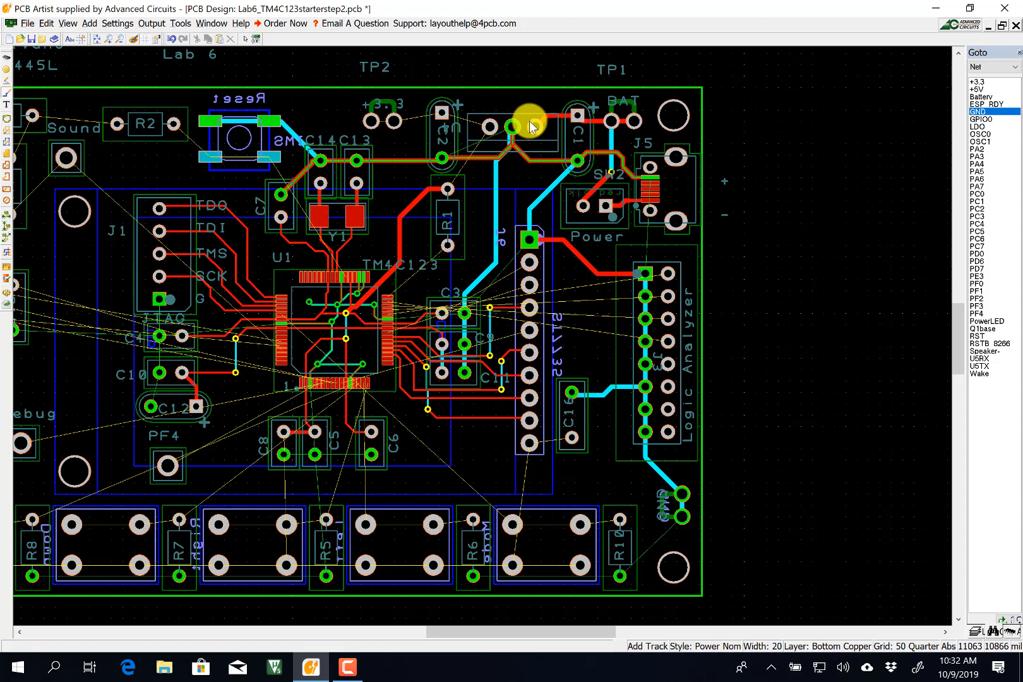
# Begin a Power Nom width 20 track at U4 pin 3, then cancel it.
pyautogui.click(487, 123)
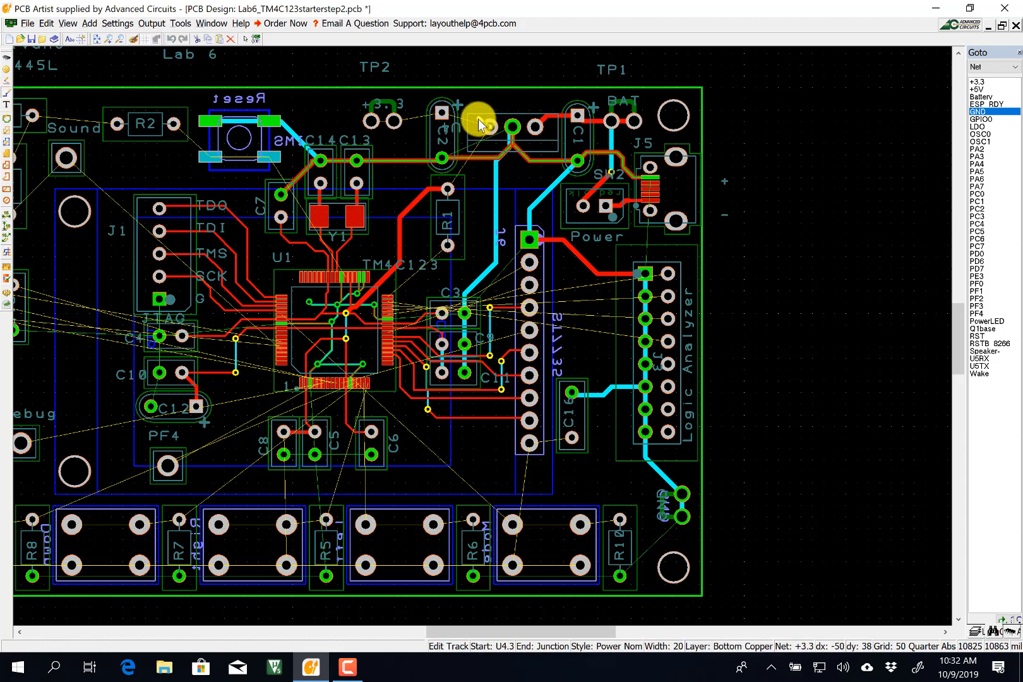
pyautogui.press('s')
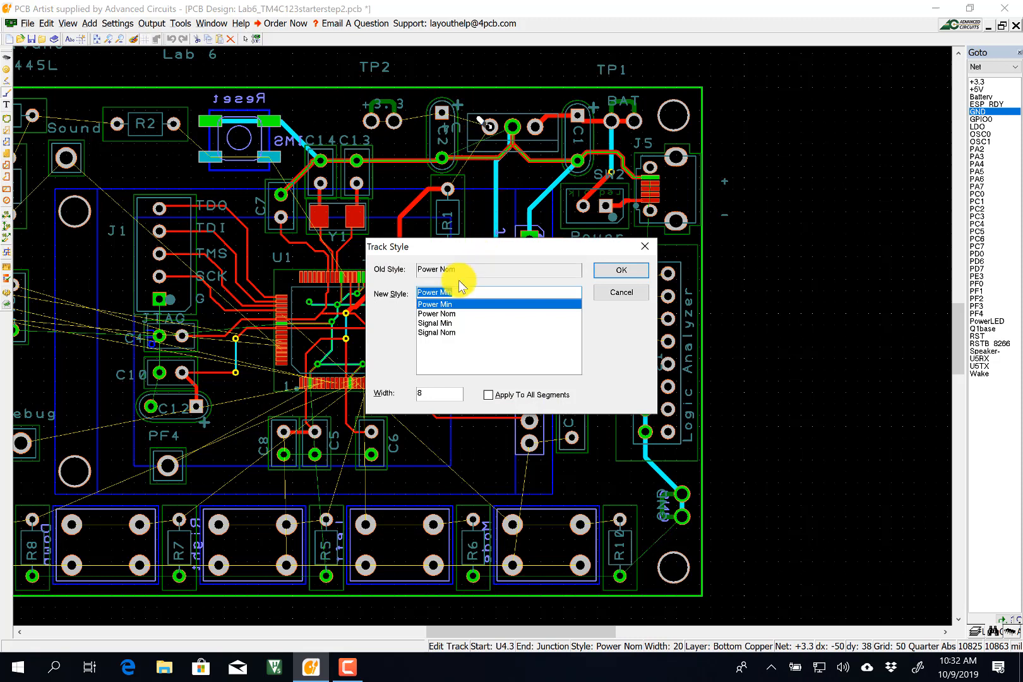
pyautogui.click(450, 313)
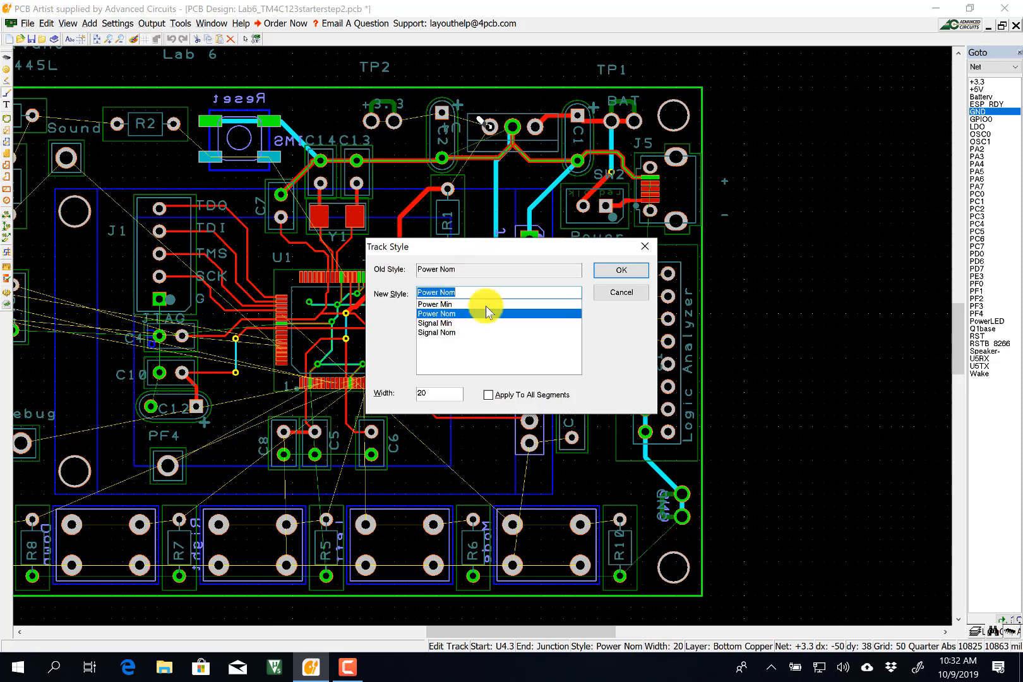
pyautogui.click(621, 270)
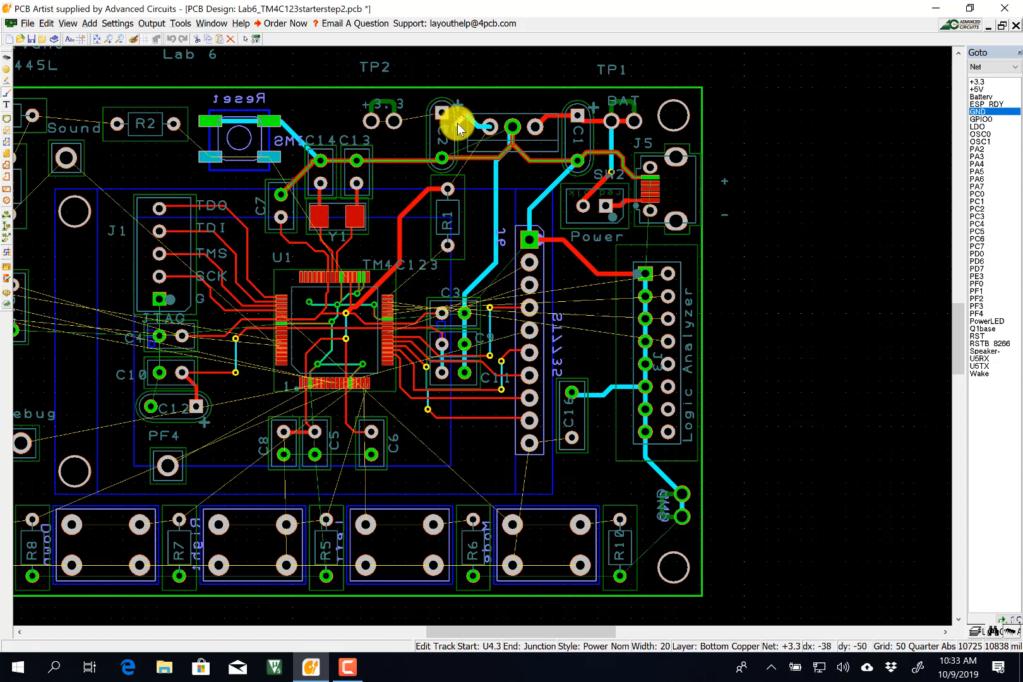
pyautogui.press('Escape')
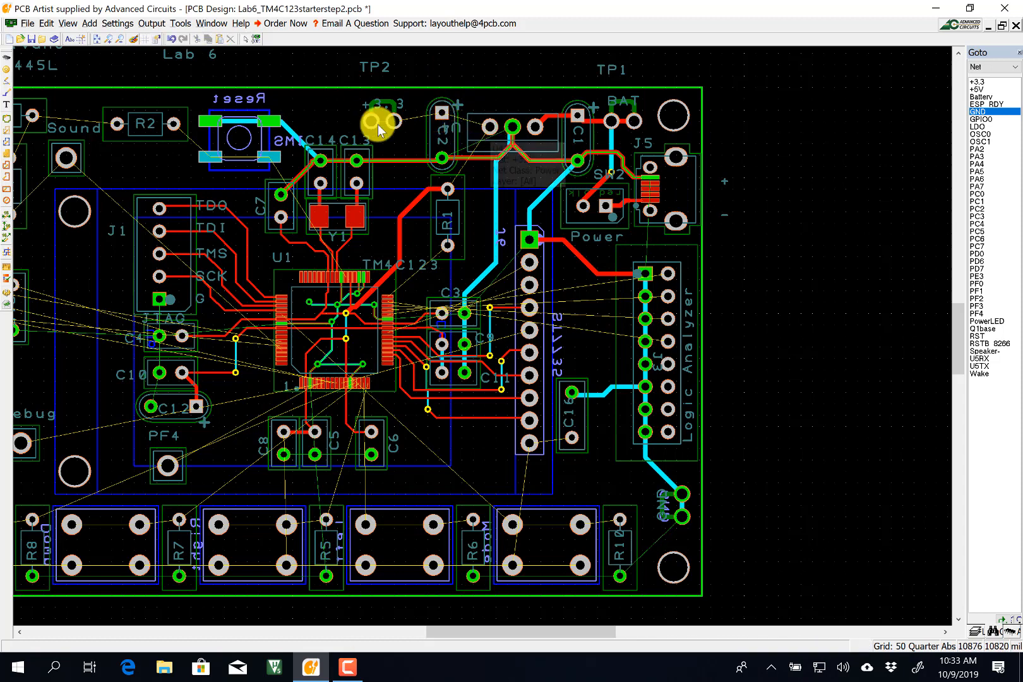
pyautogui.click(7, 101)
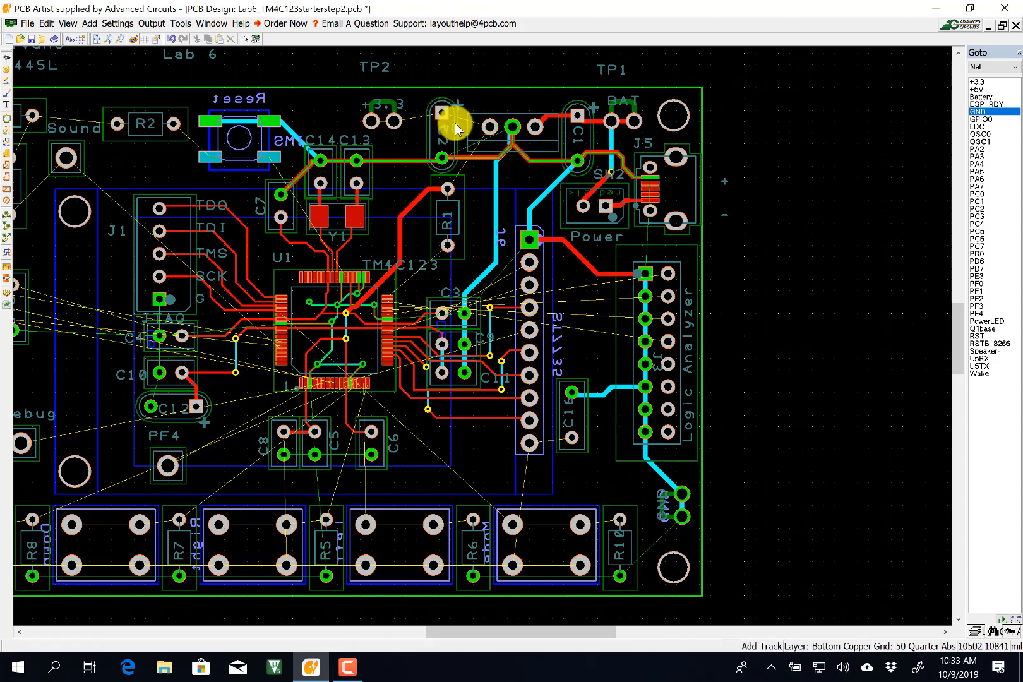
# Route a top-copper Power Nom width 20 track from U4 pin 3 to the nearby pad.
pyautogui.click(489, 124)
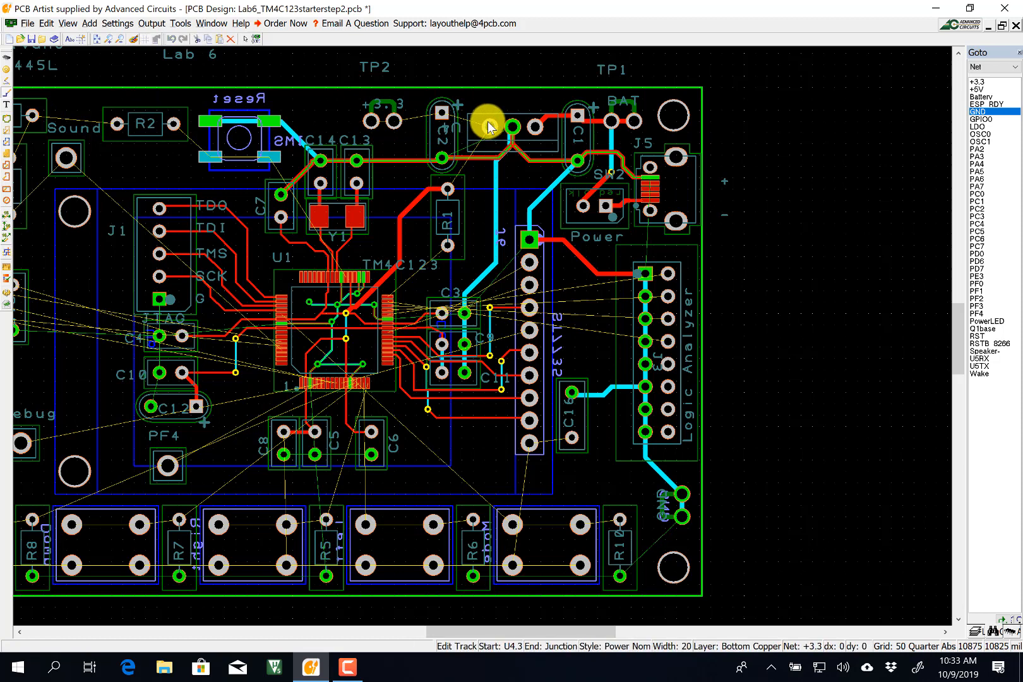
pyautogui.press('l')
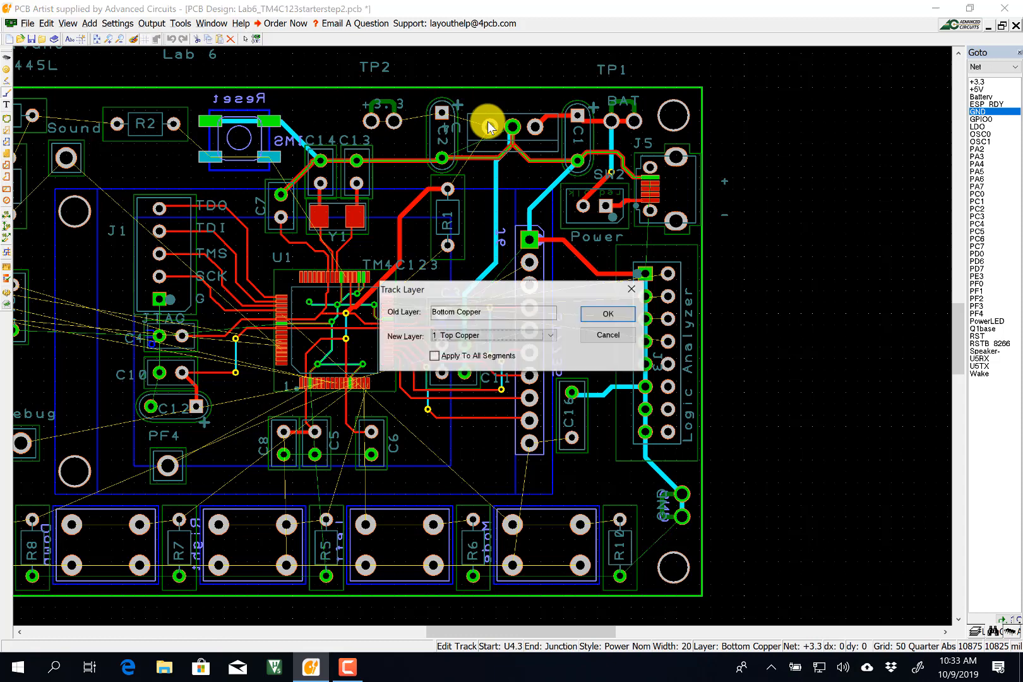
pyautogui.press('Return')
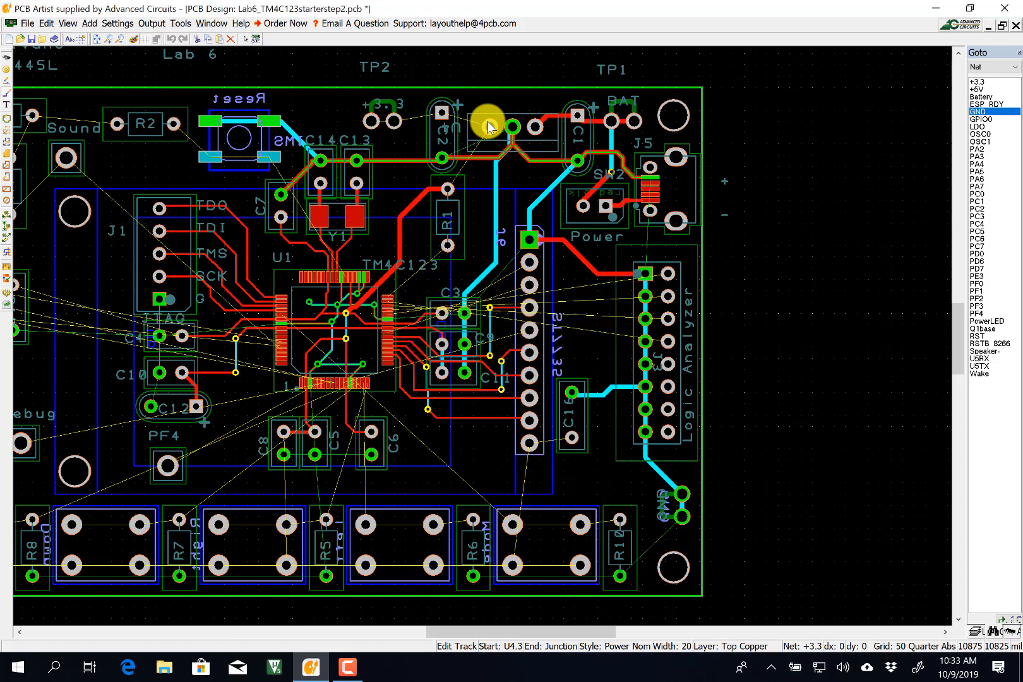
pyautogui.press('s')
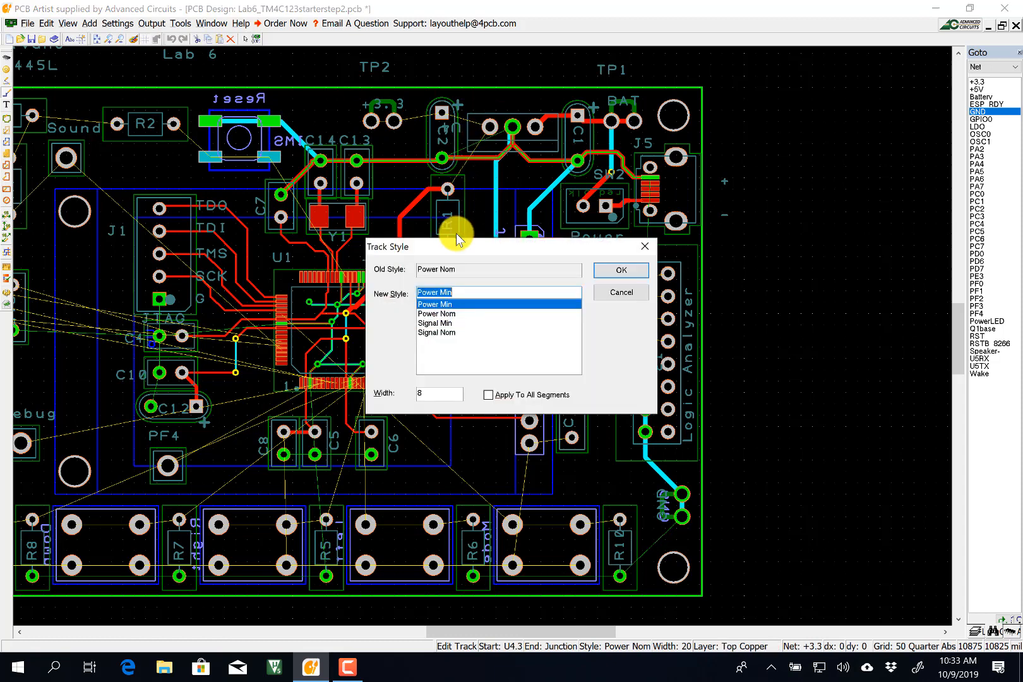
pyautogui.click(441, 314)
pyautogui.click(621, 272)
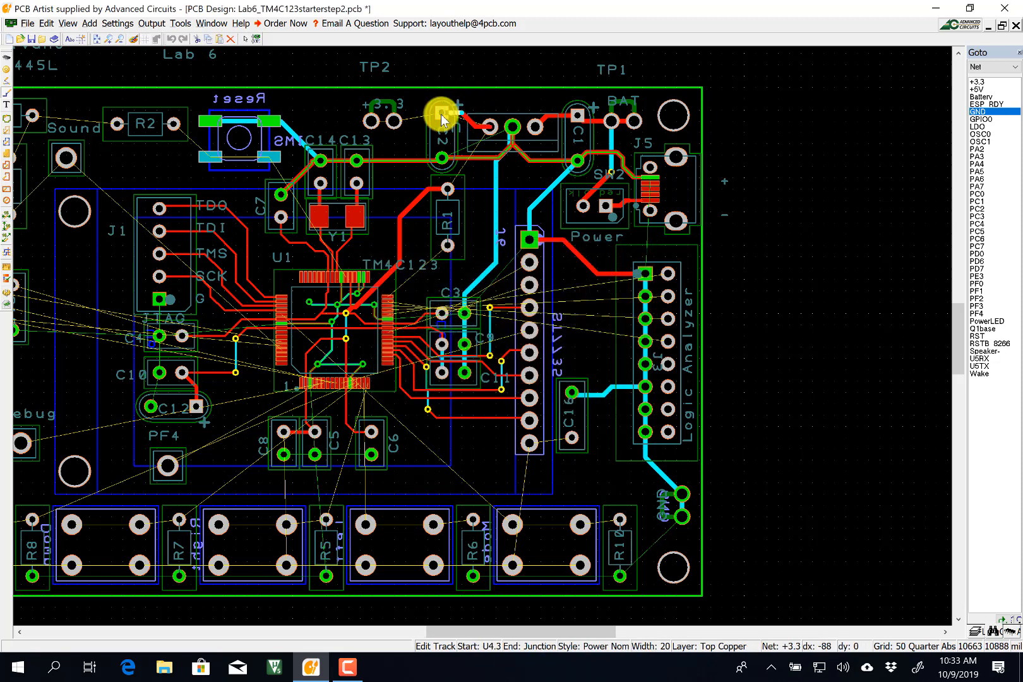
pyautogui.click(441, 114)
# Continue the +3.3 track on to TP2 and finish on the +3.3 pad.
pyautogui.click(441, 114)
pyautogui.click(395, 120)
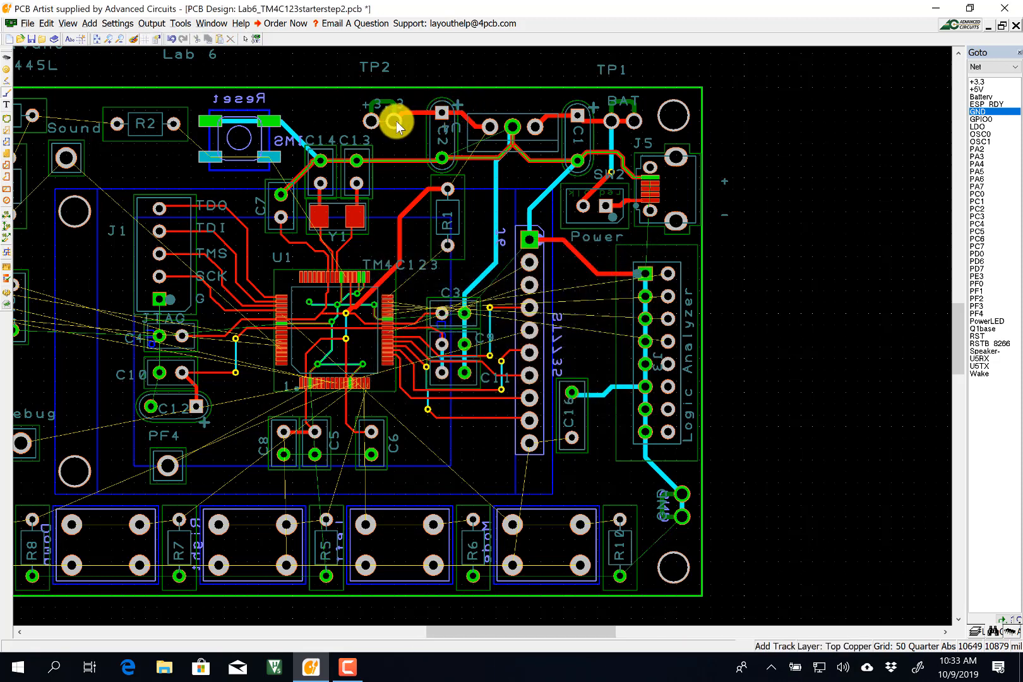
pyautogui.click(395, 120)
pyautogui.click(370, 121)
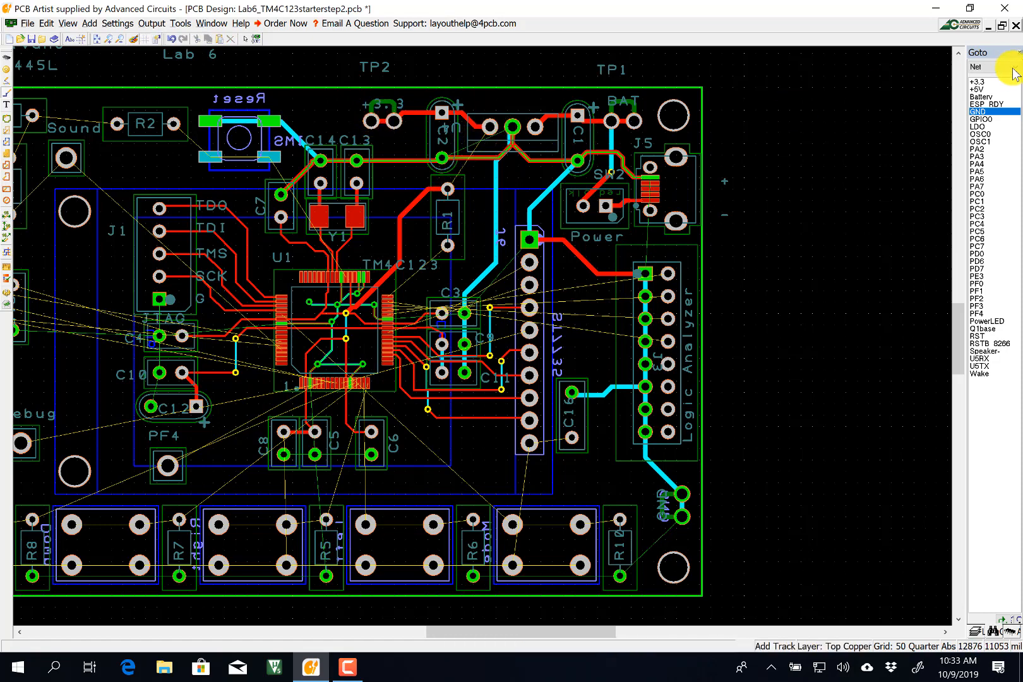
# Select the +3.3 net and run a bottom-copper track from R1 pin 2 to the +3.3 pad.
pyautogui.click(978, 82)
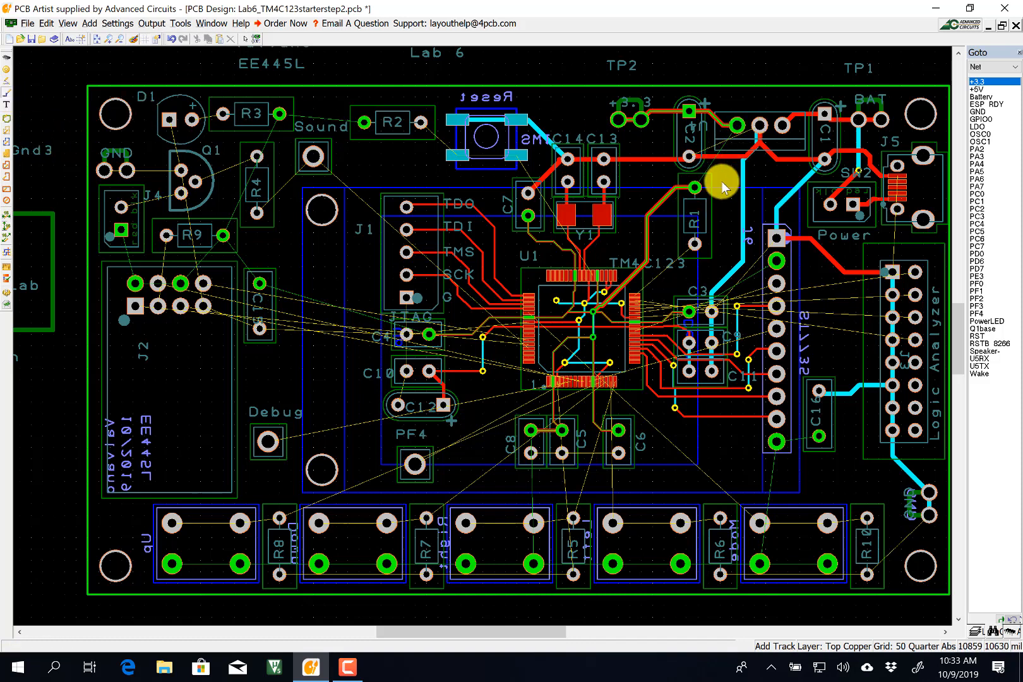
pyautogui.click(694, 187)
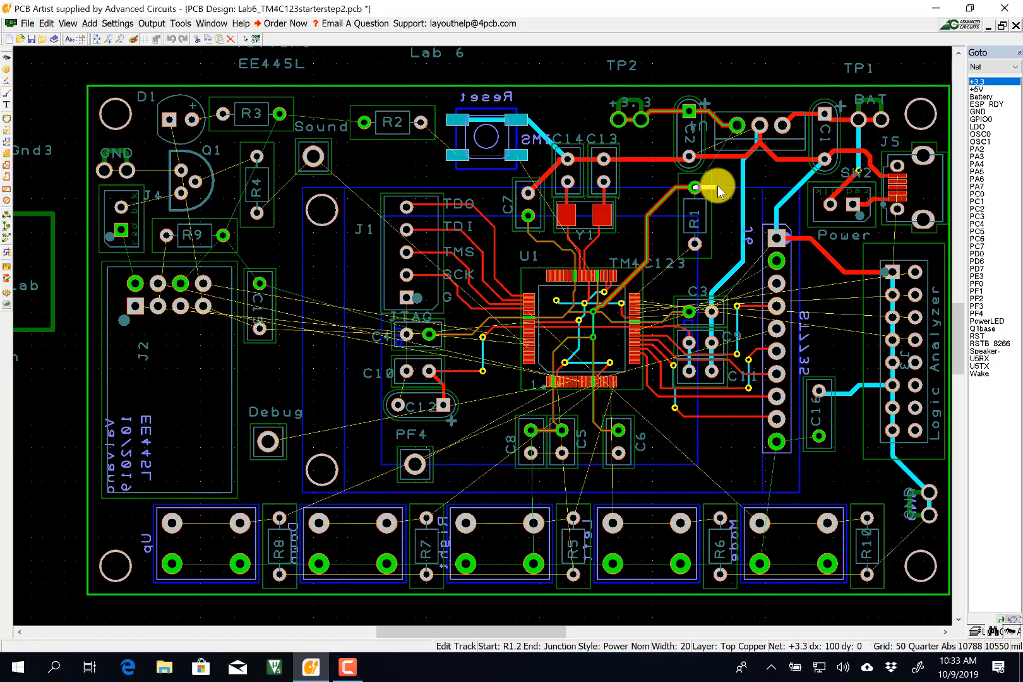
pyautogui.press('l')
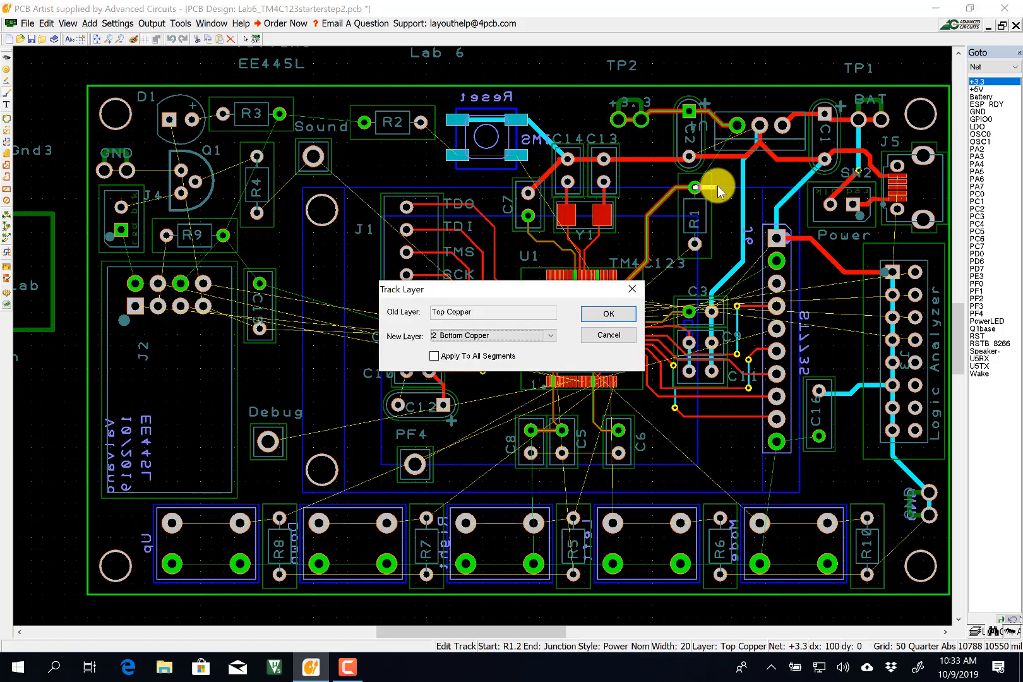
pyautogui.press('Return')
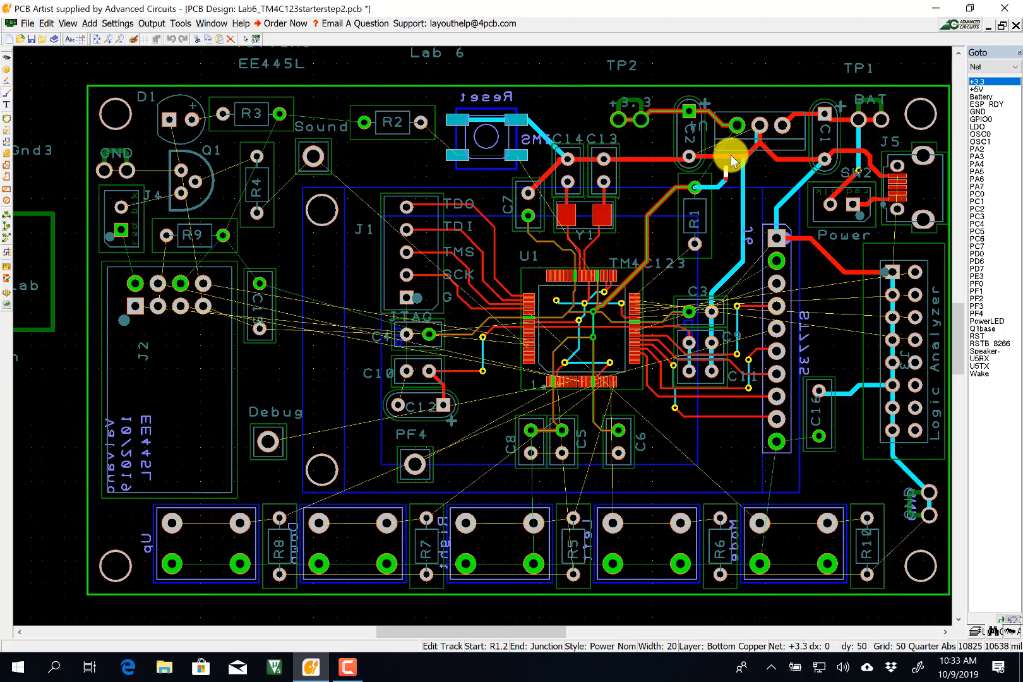
pyautogui.click(737, 125)
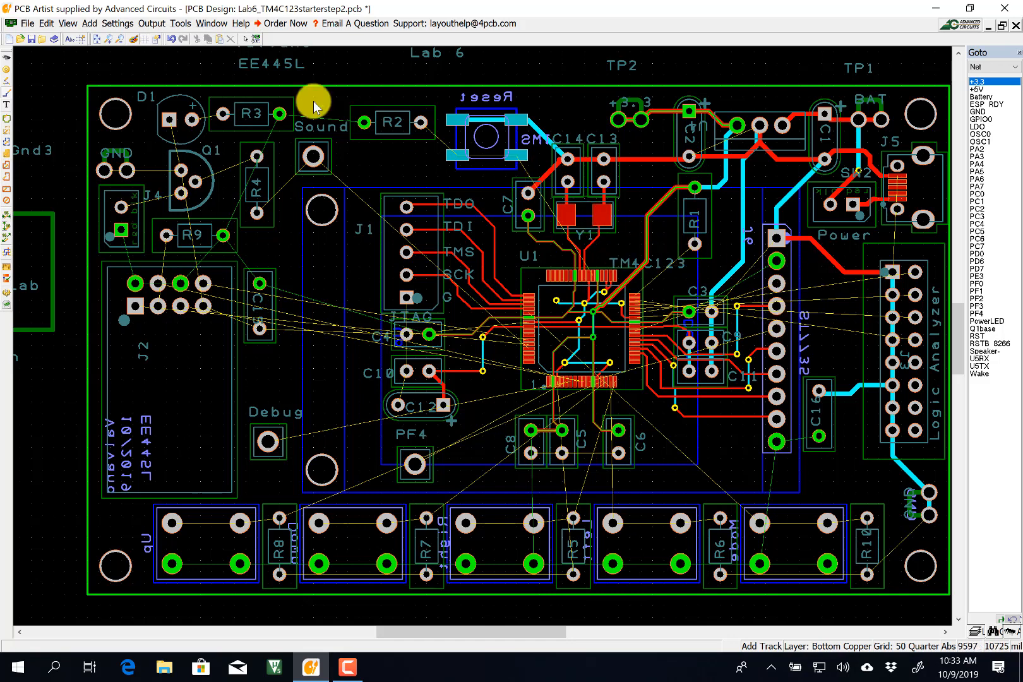
# Save the board, then run Design Rule Check with Net Completion and Dangling Tracks enabled.
pyautogui.click(27, 24)
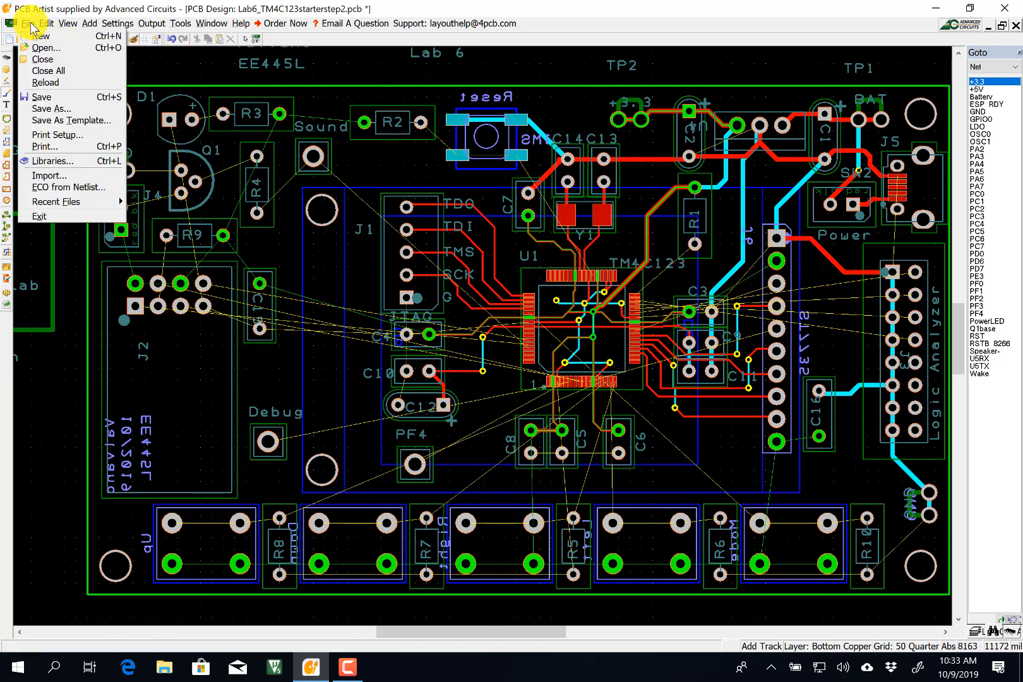
pyautogui.click(42, 97)
pyautogui.click(214, 23)
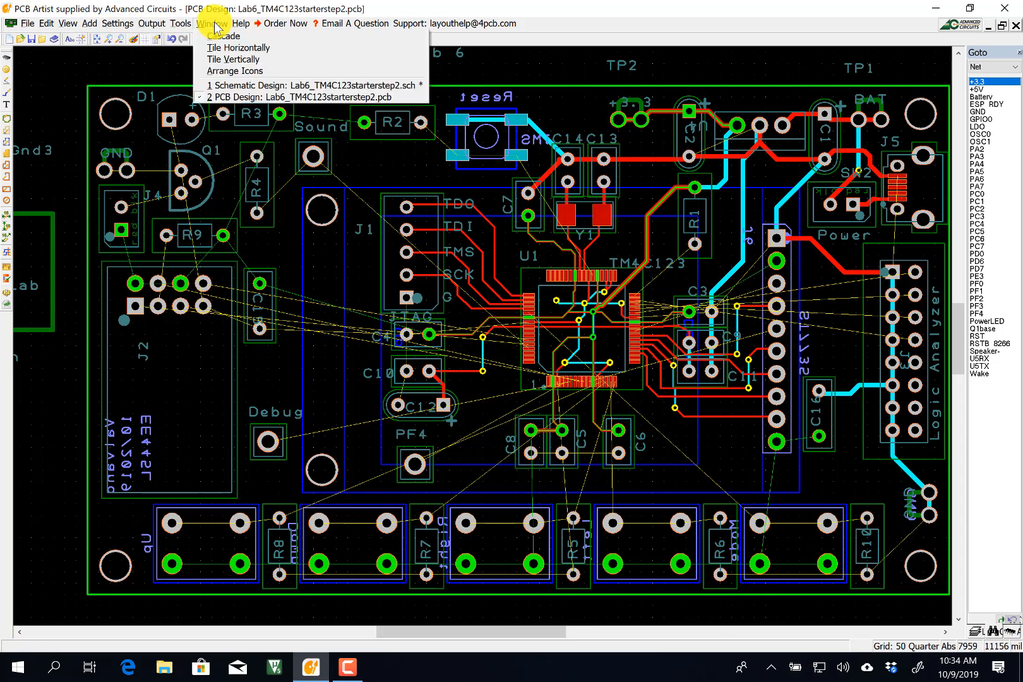
pyautogui.moveTo(177, 24)
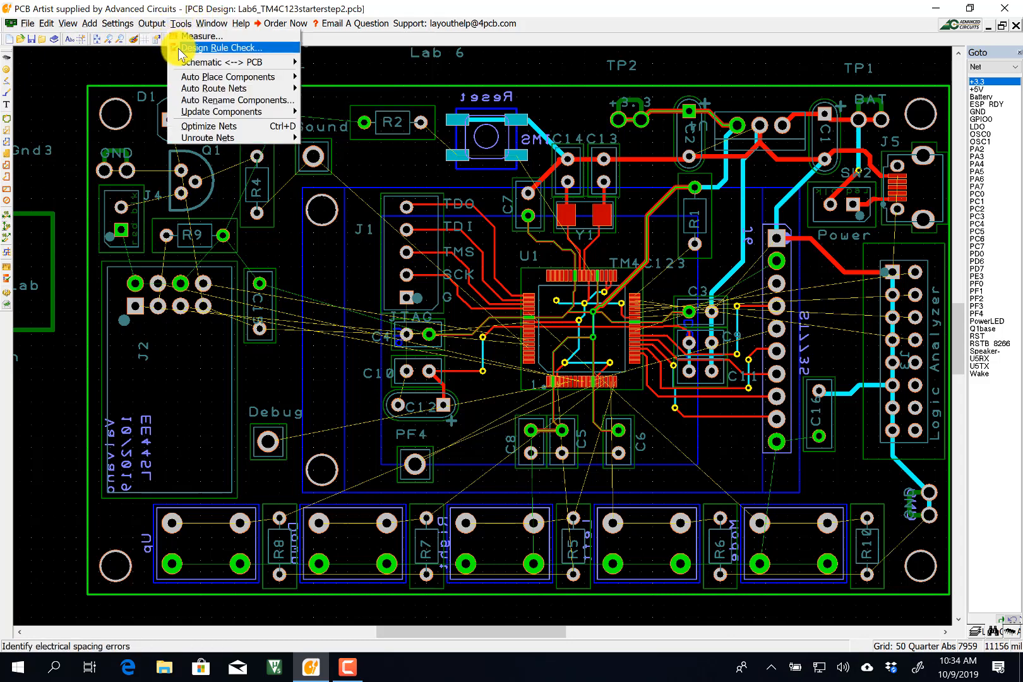
pyautogui.click(189, 47)
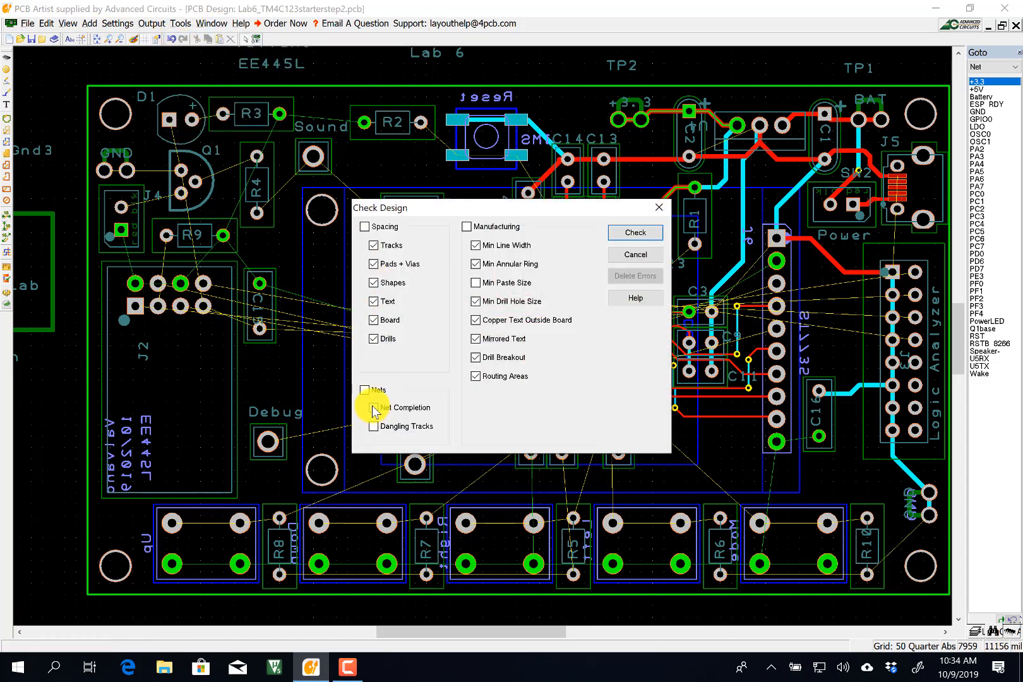
pyautogui.click(365, 389)
pyautogui.click(629, 233)
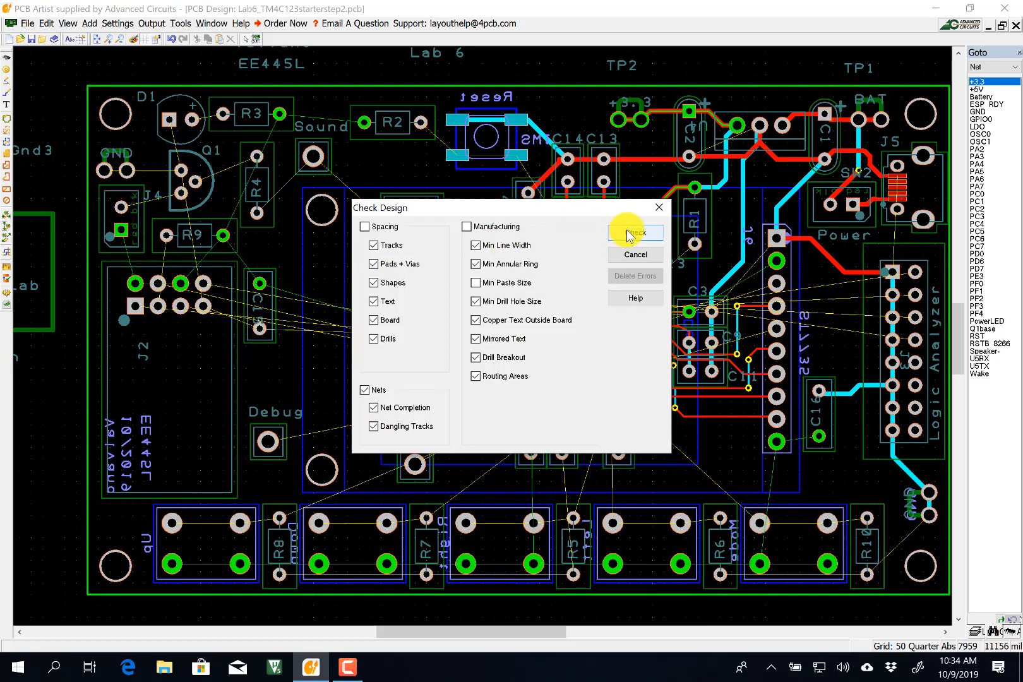
pyautogui.click(628, 233)
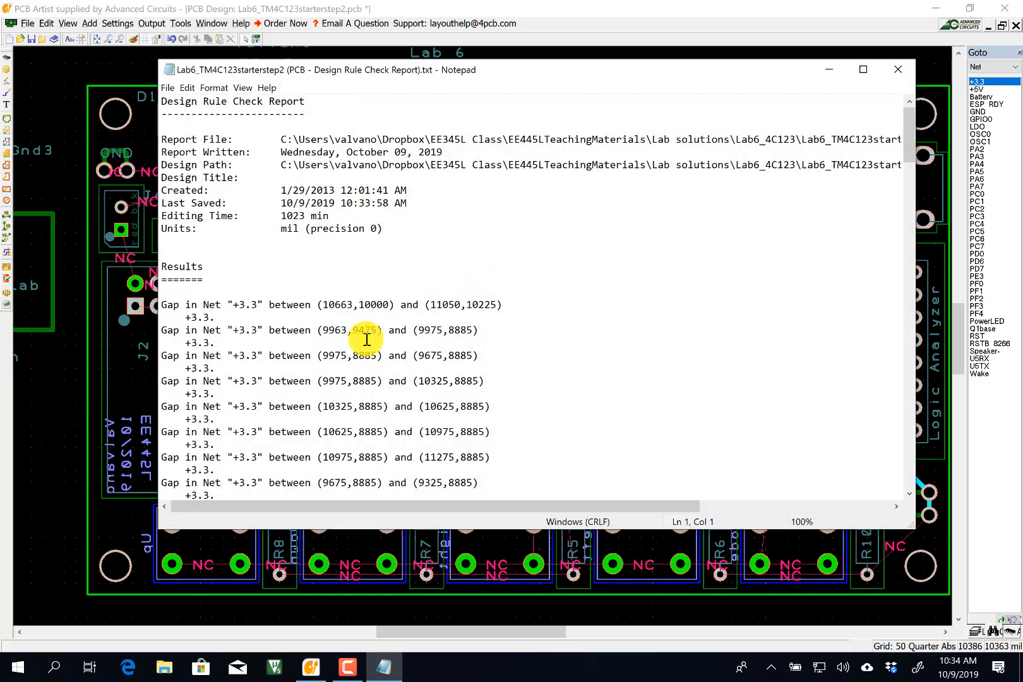
pyautogui.scroll(-17, 366, 339)
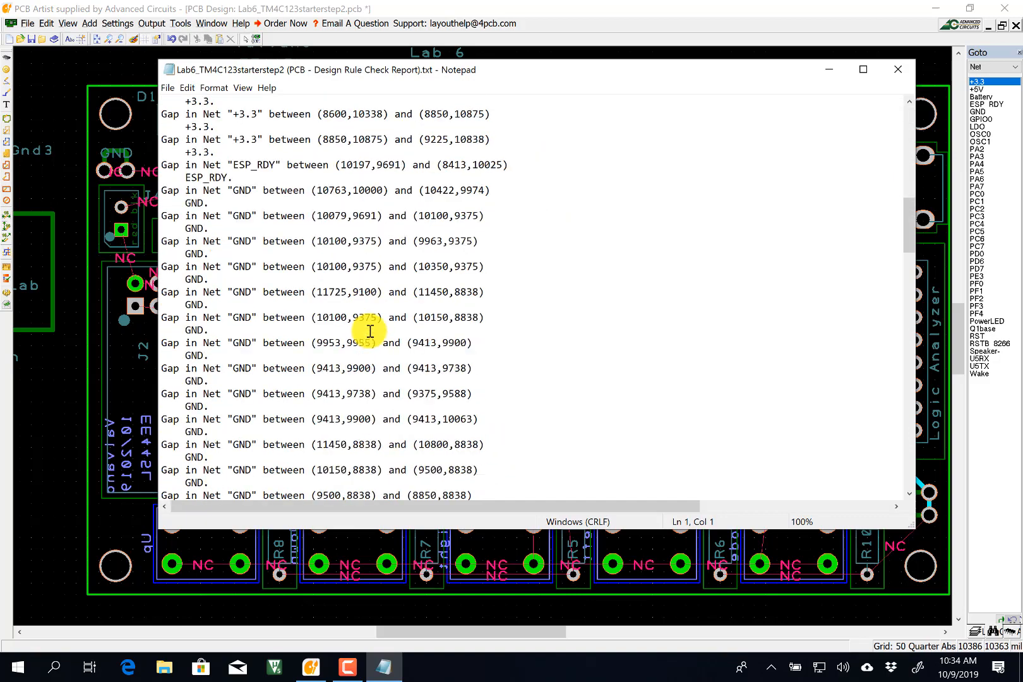
pyautogui.scroll(-12, 369, 330)
pyautogui.scroll(6, 373, 332)
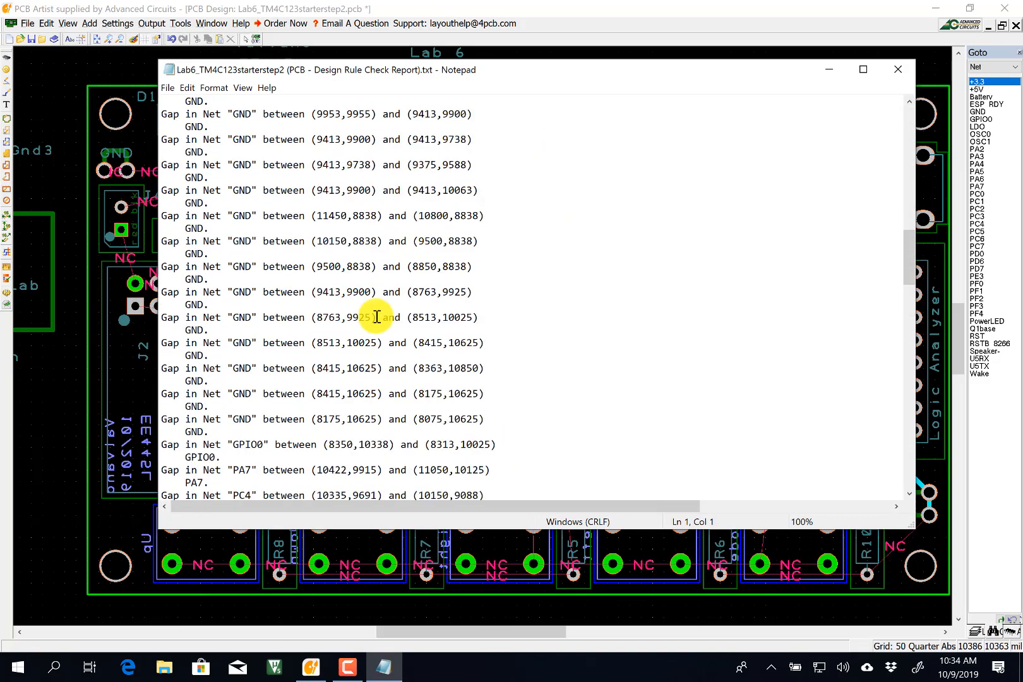
pyautogui.scroll(20, 377, 312)
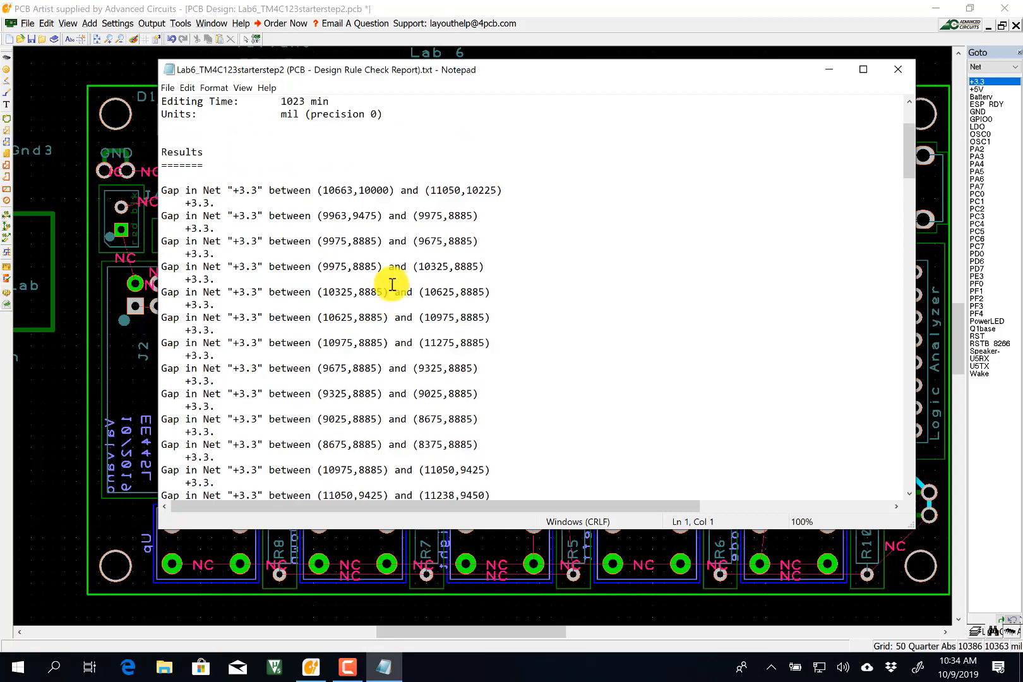
pyautogui.scroll(3, 392, 284)
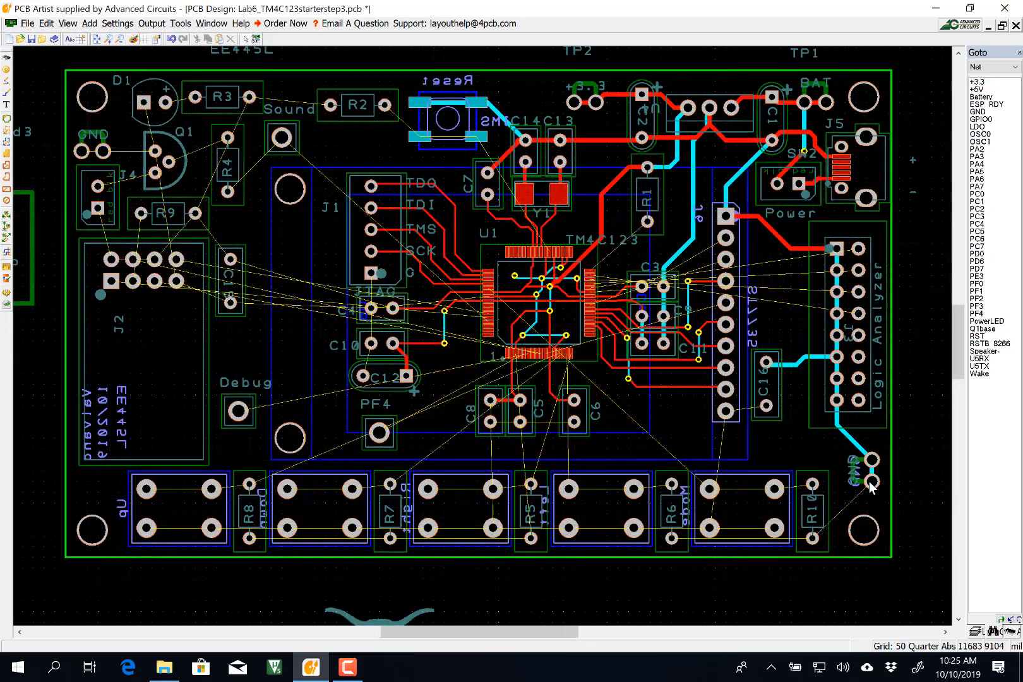
# Route GND on bottom copper past R10, R6, R5, R7 and R8 to the Reset switch.
pyautogui.doubleClick(871, 482)
pyautogui.click(812, 538)
pyautogui.click(671, 538)
pyautogui.click(531, 538)
pyautogui.click(390, 538)
pyautogui.click(250, 538)
pyautogui.doubleClick(420, 103)
pyautogui.click(103, 151)
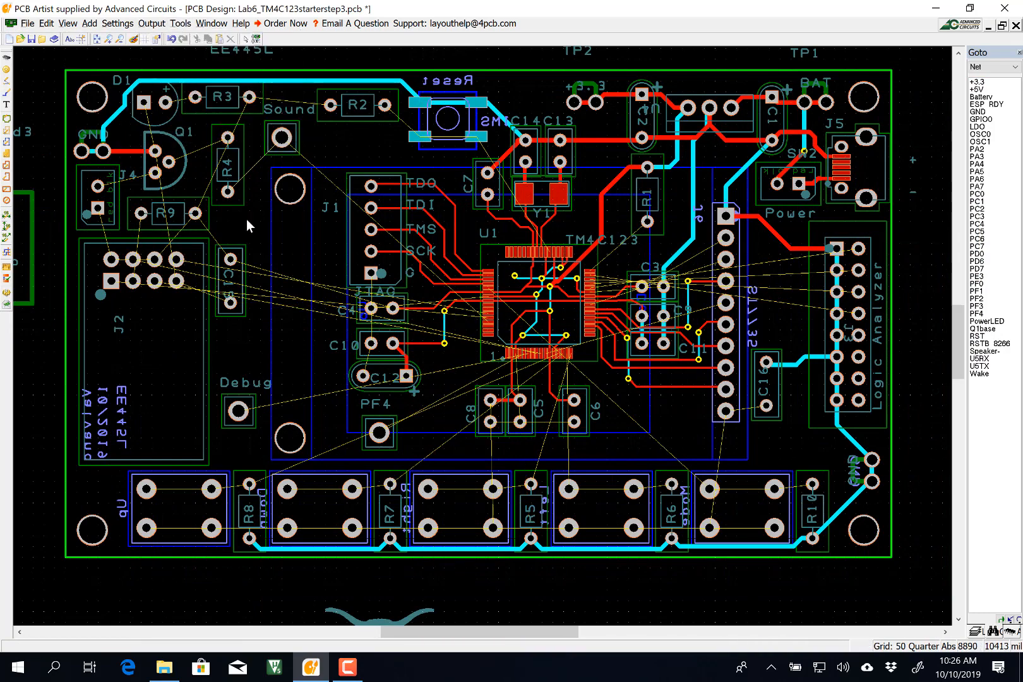
# Add tracks joining D1 to R3 and leading onward from Q1.
pyautogui.click(6, 93)
pyautogui.click(166, 102)
pyautogui.click(196, 98)
pyautogui.click(168, 162)
pyautogui.click(195, 139)
# Track TP2 through R2 to R3, via down to R9 and C15, and finish Speaker at Q1.
pyautogui.click(574, 101)
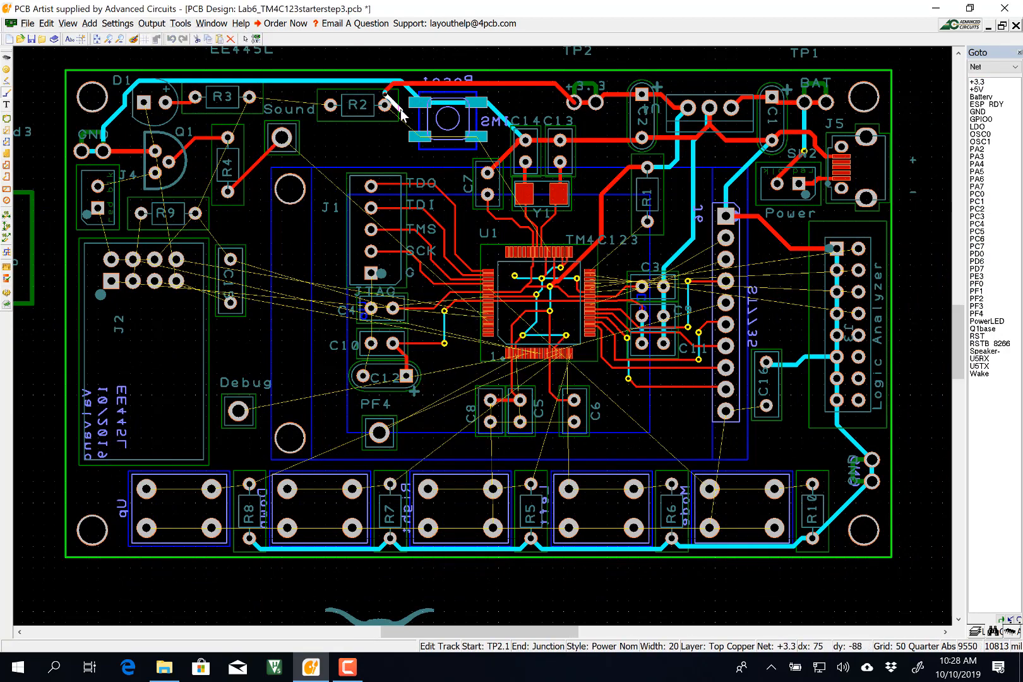
pyautogui.click(330, 105)
pyautogui.click(330, 105)
pyautogui.click(250, 97)
pyautogui.click(249, 98)
pyautogui.click(205, 118)
pyautogui.click(195, 213)
pyautogui.click(229, 260)
pyautogui.click(155, 173)
# Connect +3.3 from J4 pin 1 via J2 to R9, and GND from C15 past J2.
pyautogui.click(98, 207)
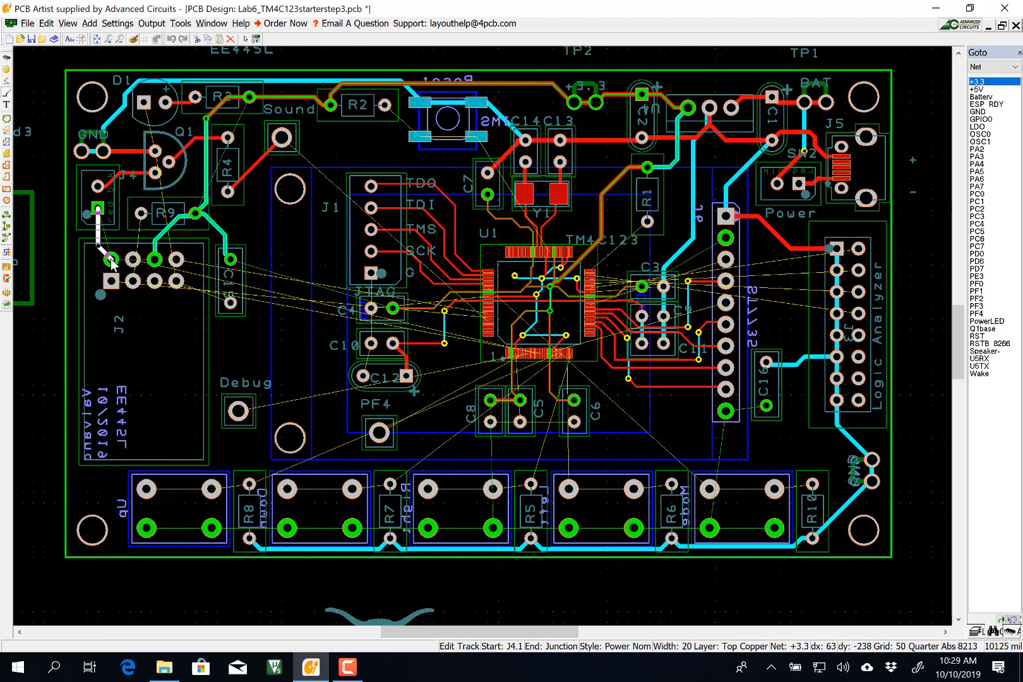
pyautogui.click(139, 197)
pyautogui.click(133, 281)
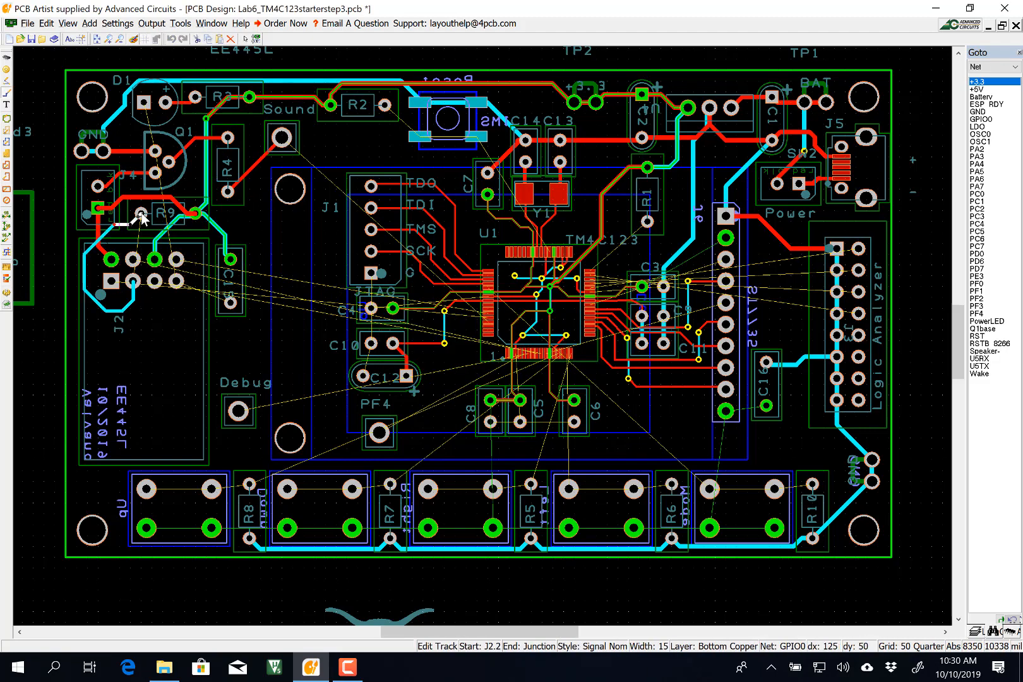
pyautogui.click(141, 213)
pyautogui.click(225, 346)
pyautogui.press('l')
pyautogui.press('Return')
pyautogui.click(171, 325)
pyautogui.click(76, 194)
# Reroute the RST track near the Reset switch.
pyautogui.click(379, 148)
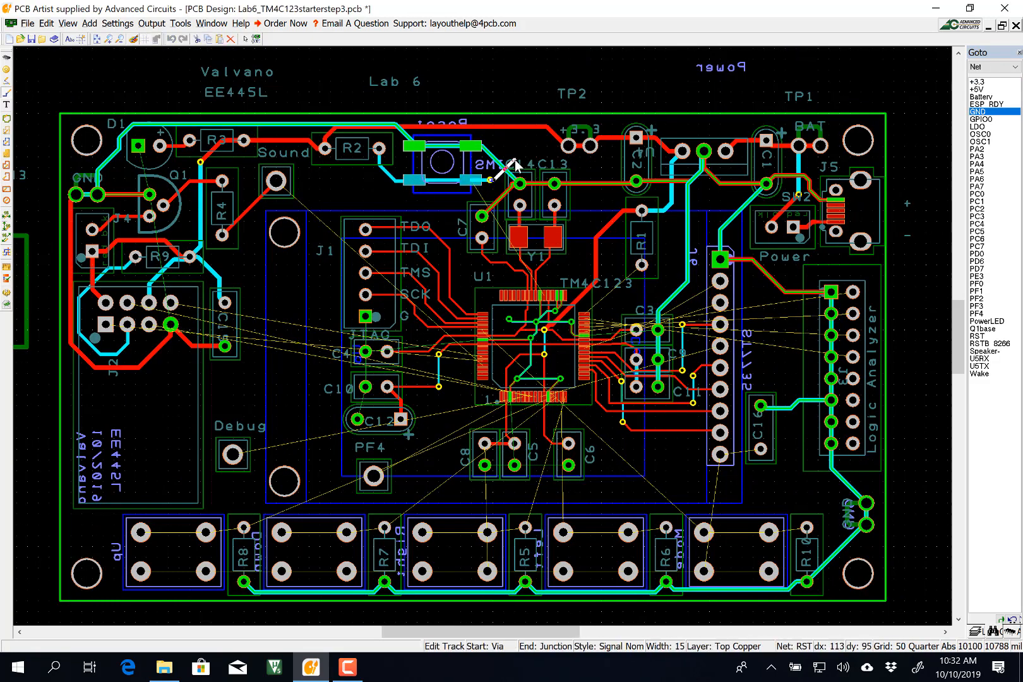
pyautogui.press('Escape')
pyautogui.doubleClick(976, 336)
pyautogui.click(611, 481)
pyautogui.click(669, 411)
# Tie the decoupling capacitors C15, C10, C4, C12, C8, C5 and C6 and J1 to GND.
pyautogui.doubleClick(977, 112)
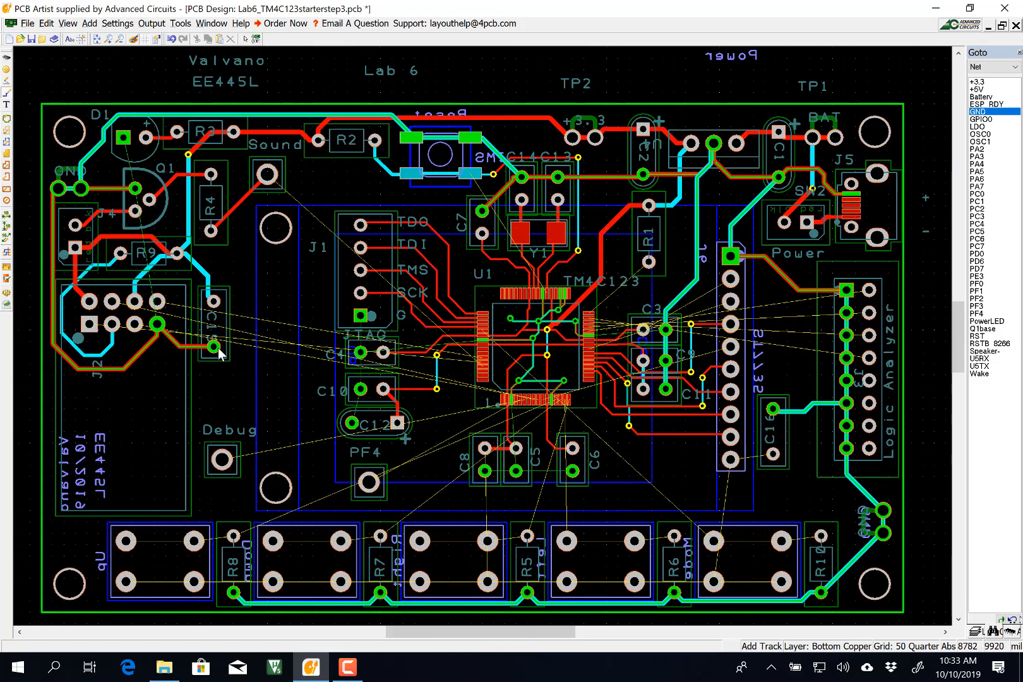
pyautogui.click(213, 346)
pyautogui.click(361, 389)
pyautogui.click(352, 423)
pyautogui.click(360, 389)
pyautogui.click(361, 352)
pyautogui.click(351, 423)
pyautogui.click(572, 470)
# Route +3.3 from R1 to J6 pins 2 and 10, C16 and the Mode switch.
pyautogui.doubleClick(976, 82)
pyautogui.click(731, 278)
pyautogui.press('l')
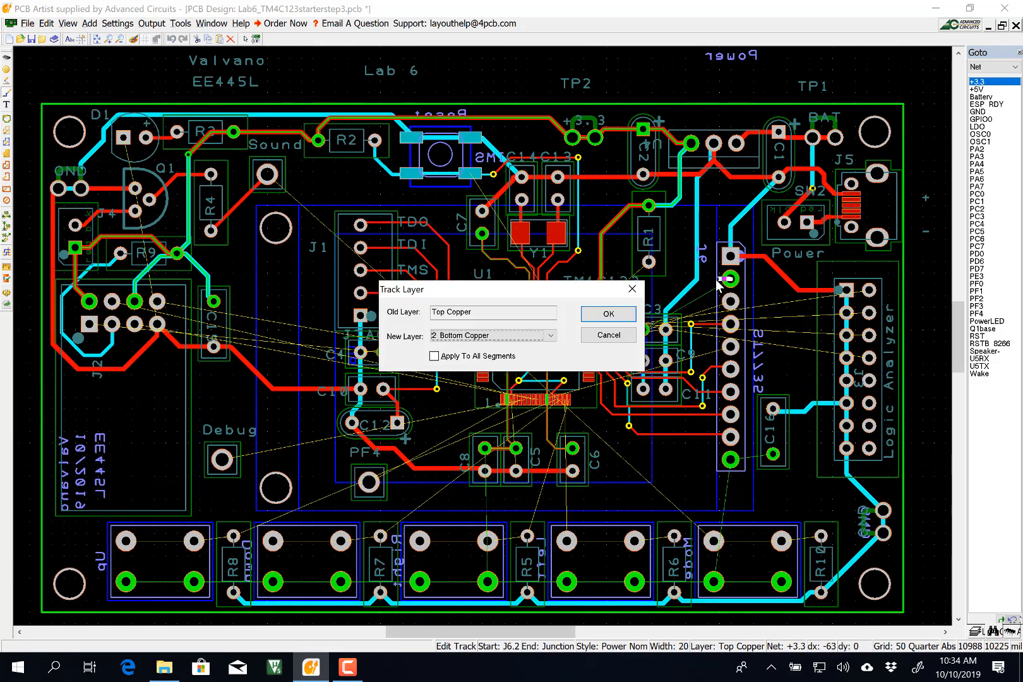
pyautogui.click(648, 205)
pyautogui.click(730, 460)
pyautogui.click(773, 454)
pyautogui.click(713, 581)
pyautogui.click(782, 581)
# Join the switch-row pads on top copper, then begin the PF0 track at U1 pin 28.
pyautogui.press('l')
pyautogui.click(635, 582)
pyautogui.click(567, 582)
pyautogui.click(487, 581)
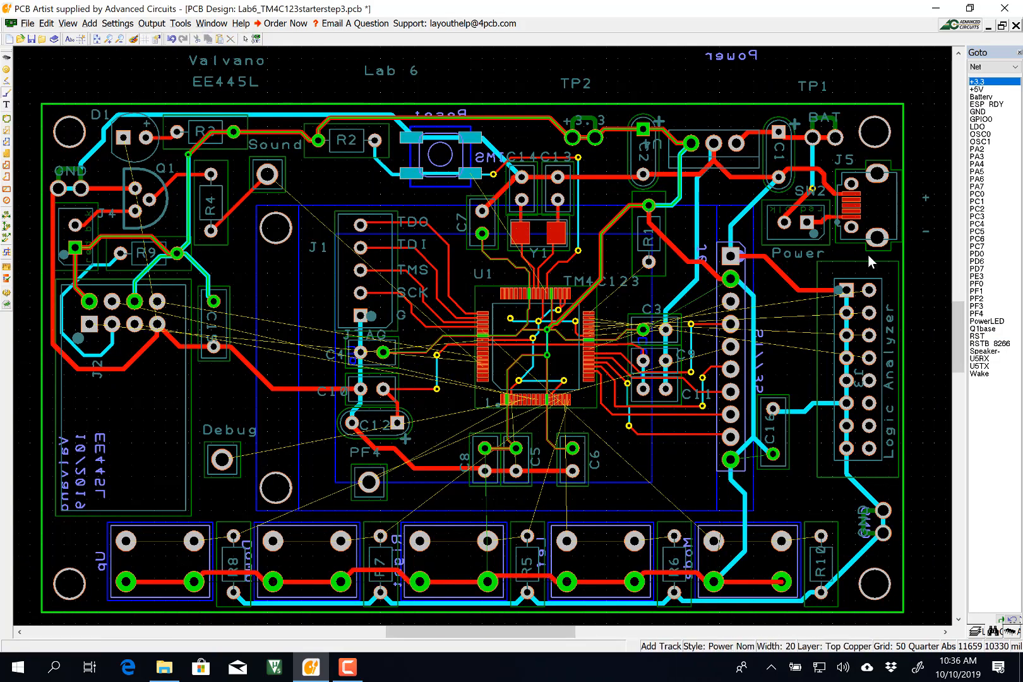
pyautogui.press('Escape')
pyautogui.doubleClick(977, 283)
pyautogui.doubleClick(423, 314)
# Shift the PF0 diagonal segment left and add vias to the PF0 track to J3 pin 16.
pyautogui.click(538, 228)
pyautogui.scroll(-1, 875, 306)
pyautogui.click(618, 291)
pyautogui.moveTo(475, 304); pyautogui.dragTo(436, 309)
pyautogui.click(976, 291)
# Route the PF1 net from U1 pin 29 to J3 pin 15.
pyautogui.doubleClick(59, 364)
pyautogui.click(110, 338)
pyautogui.click(618, 337)
pyautogui.click(121, 333)
pyautogui.press('l')
# Route the PF2 net through two vias to J3 pin 14.
pyautogui.click(976, 298)
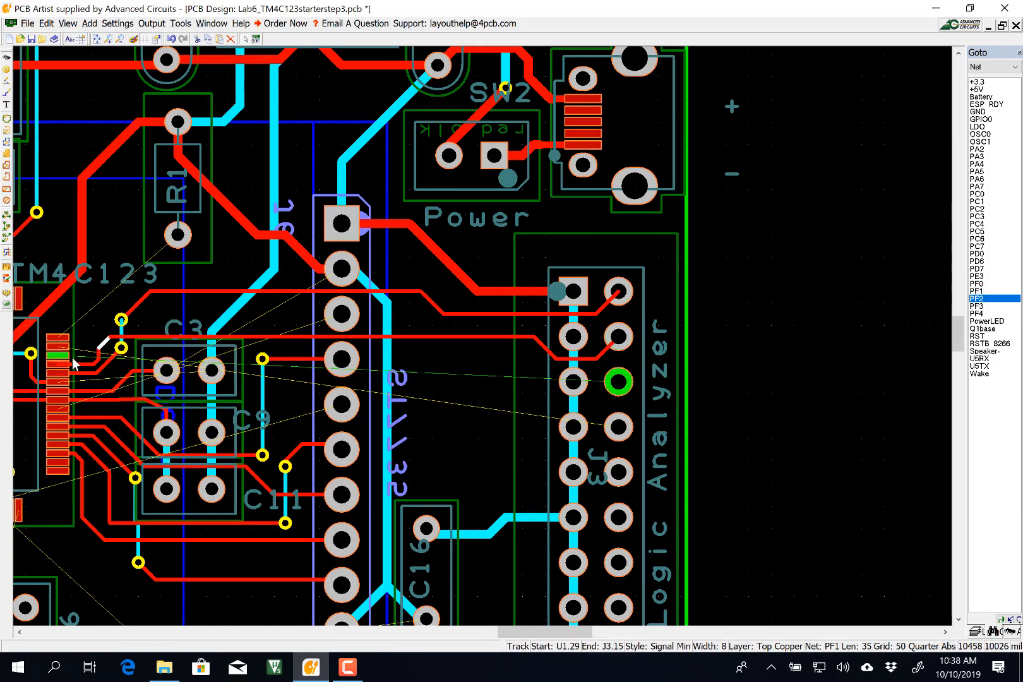
pyautogui.click(99, 326)
pyautogui.click(302, 325)
pyautogui.press('l')
pyautogui.press('Return')
# Route PF3 from U1 pin 31 through two vias to J3 pin 13 using Signal Nom style.
pyautogui.click(618, 381)
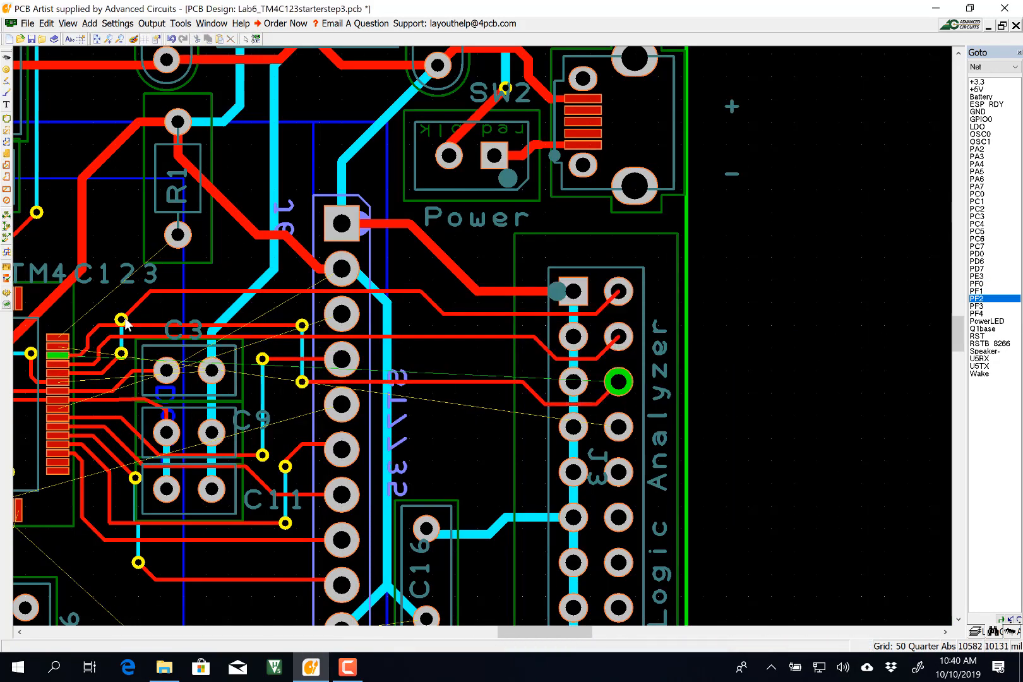
pyautogui.moveTo(130, 311); pyautogui.dragTo(117, 297)
pyautogui.click(977, 307)
pyautogui.doubleClick(58, 347)
pyautogui.click(285, 308)
pyautogui.press('l')
pyautogui.click(618, 427)
pyautogui.doubleClick(61, 338)
pyautogui.press('s')
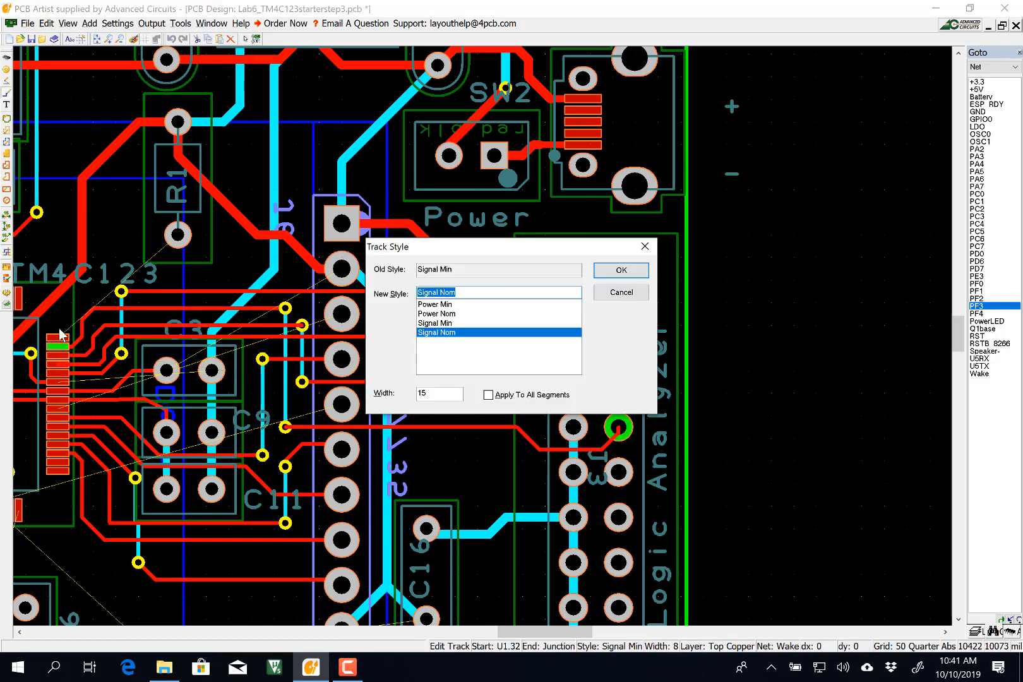
pyautogui.press('Return')
# Route U1 pin 32 to R1 and the PA7 track through vias to J6.
pyautogui.click(178, 235)
pyautogui.press('Escape')
pyautogui.doubleClick(59, 409)
pyautogui.click(138, 415)
pyautogui.press('l')
# Route the PD7 net from U1 pin 10 through a via to J6.
pyautogui.click(179, 268)
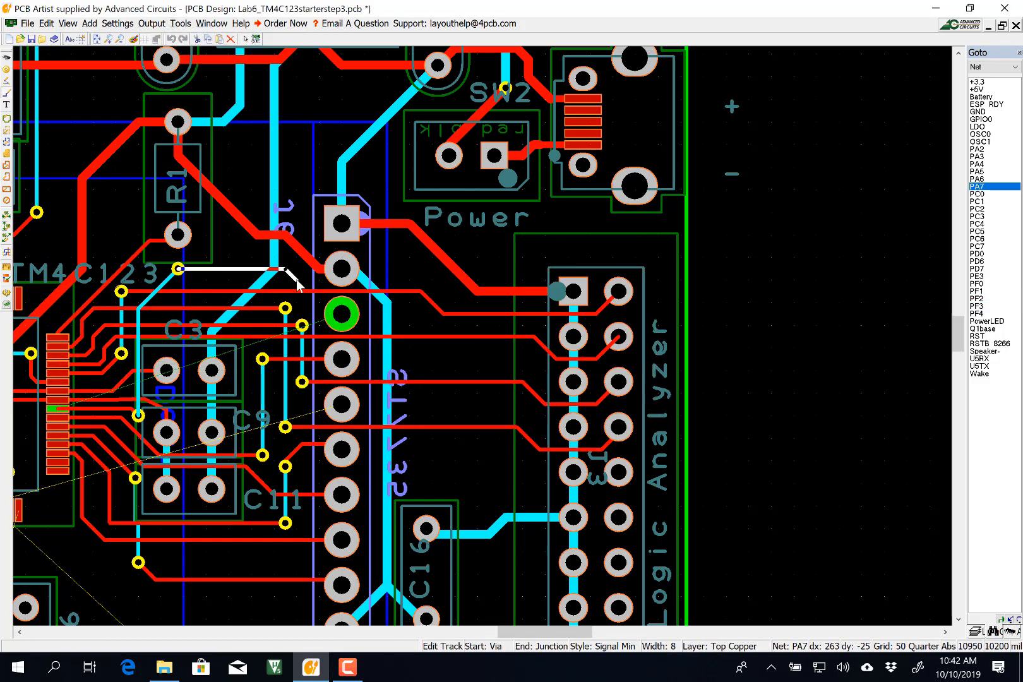
pyautogui.click(296, 274)
pyautogui.click(341, 314)
pyautogui.click(976, 269)
pyautogui.doubleClick(253, 350)
pyautogui.press('l')
# Inspect the PE3 and GND nets around capacitor C6 and view the whole board.
pyautogui.click(280, 386)
pyautogui.press('l')
pyautogui.click(596, 402)
pyautogui.click(629, 244)
pyautogui.click(312, 469)
pyautogui.click(977, 276)
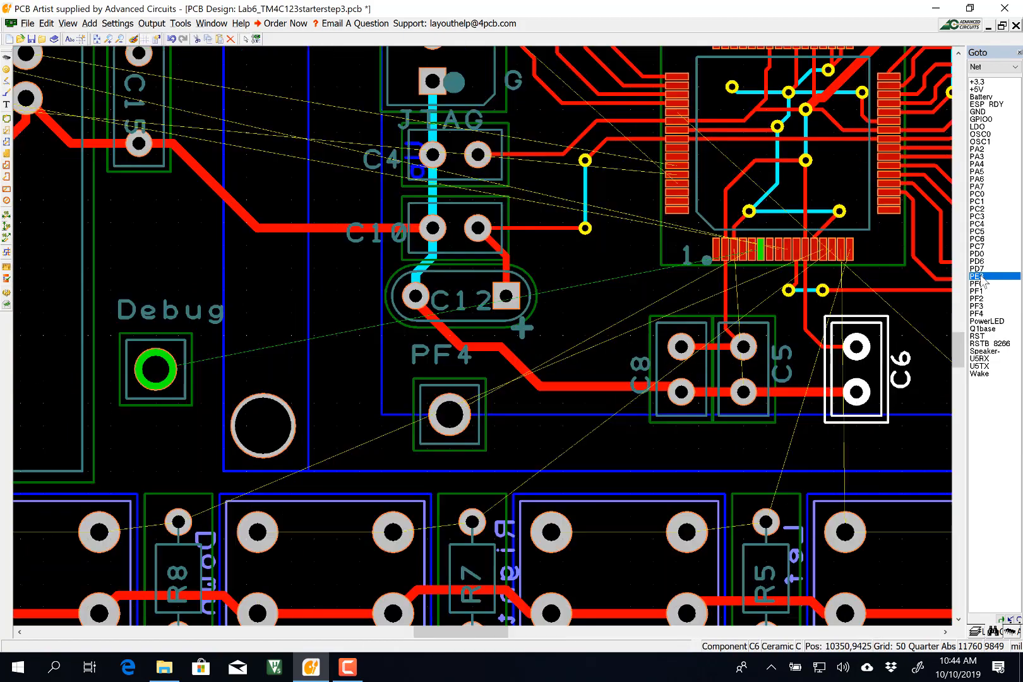
pyautogui.click(977, 112)
# Route the PD0 net from R6 through a via to R4.
pyautogui.press('l')
pyautogui.click(676, 519)
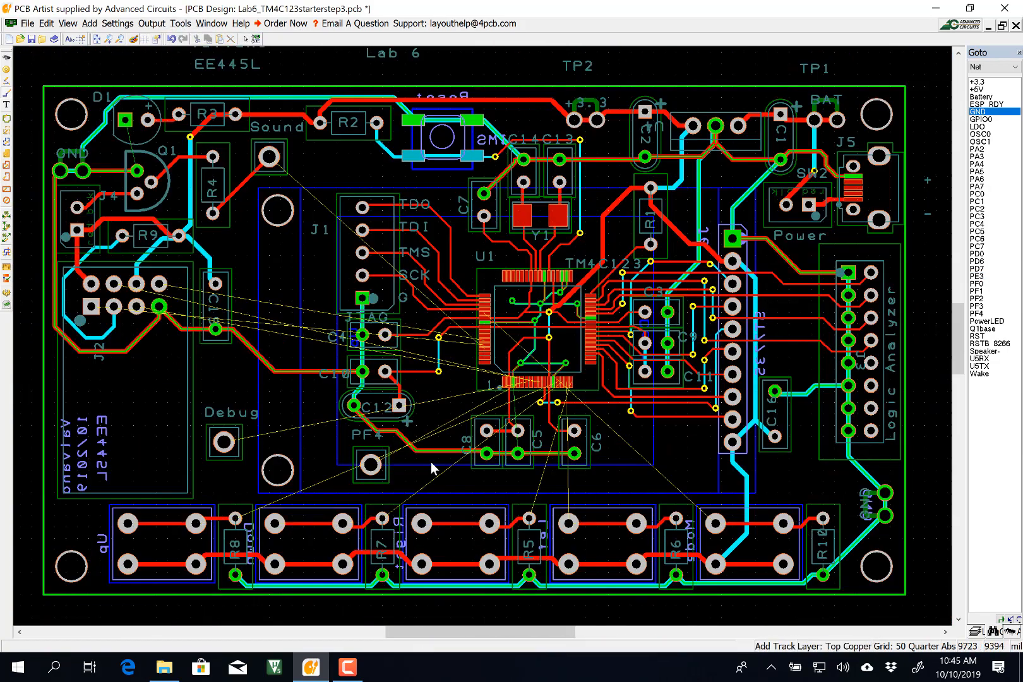
pyautogui.scroll(1, 452, 392)
pyautogui.click(980, 254)
pyautogui.click(761, 540)
pyautogui.click(315, 514)
# Check the RSTB_8266 connection and route U5RX to J2.
pyautogui.press('l')
pyautogui.click(220, 266)
pyautogui.click(979, 263)
pyautogui.click(985, 344)
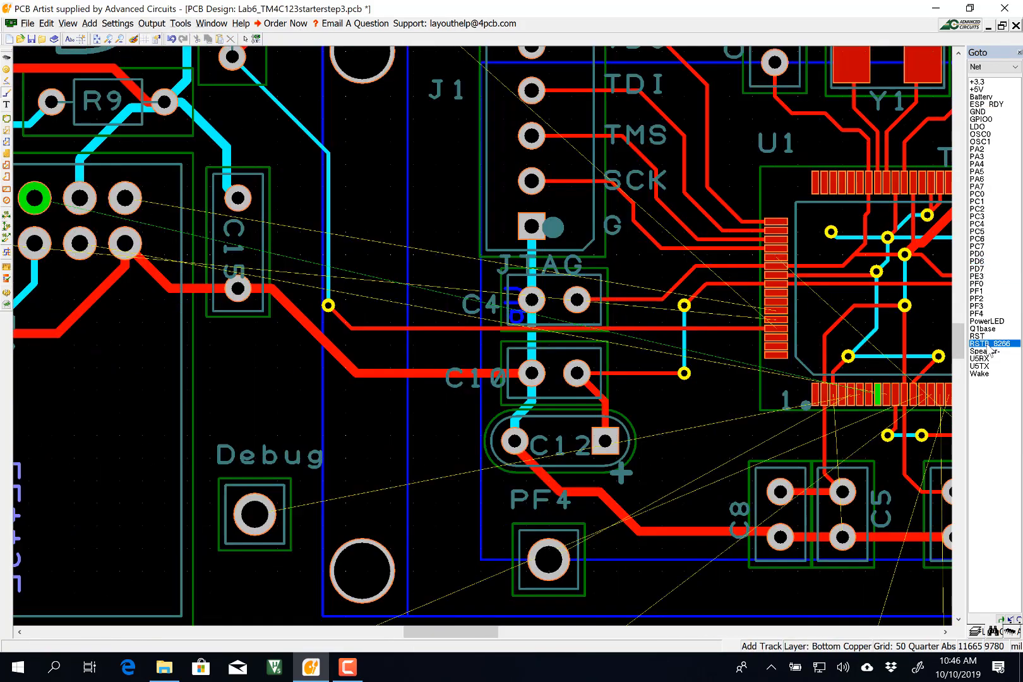
pyautogui.click(980, 358)
pyautogui.click(775, 311)
# Route the U5TX net through two vias, moving it to Top Copper.
pyautogui.press('l')
pyautogui.click(125, 199)
pyautogui.click(980, 366)
pyautogui.click(887, 381)
pyautogui.click(369, 389)
pyautogui.press('l')
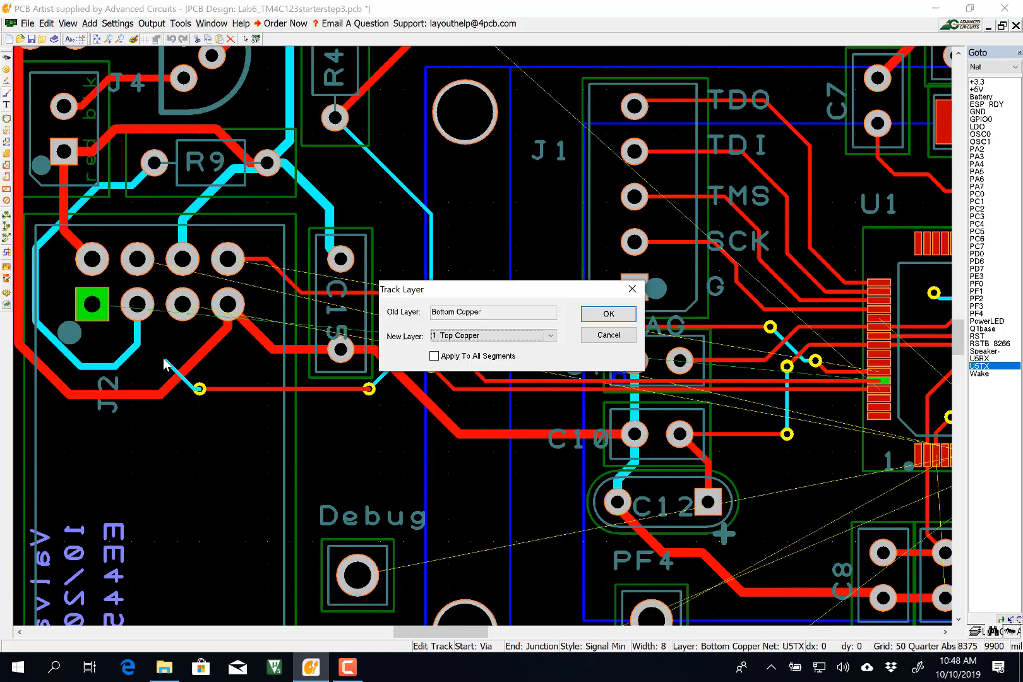
pyautogui.press('Return')
pyautogui.click(92, 304)
# Route the PD6 net out from U1 through a via, switching layers, to its pad.
pyautogui.click(977, 262)
pyautogui.scroll(2, 68, 147)
pyautogui.click(475, 320)
pyautogui.click(501, 355)
pyautogui.click(976, 262)
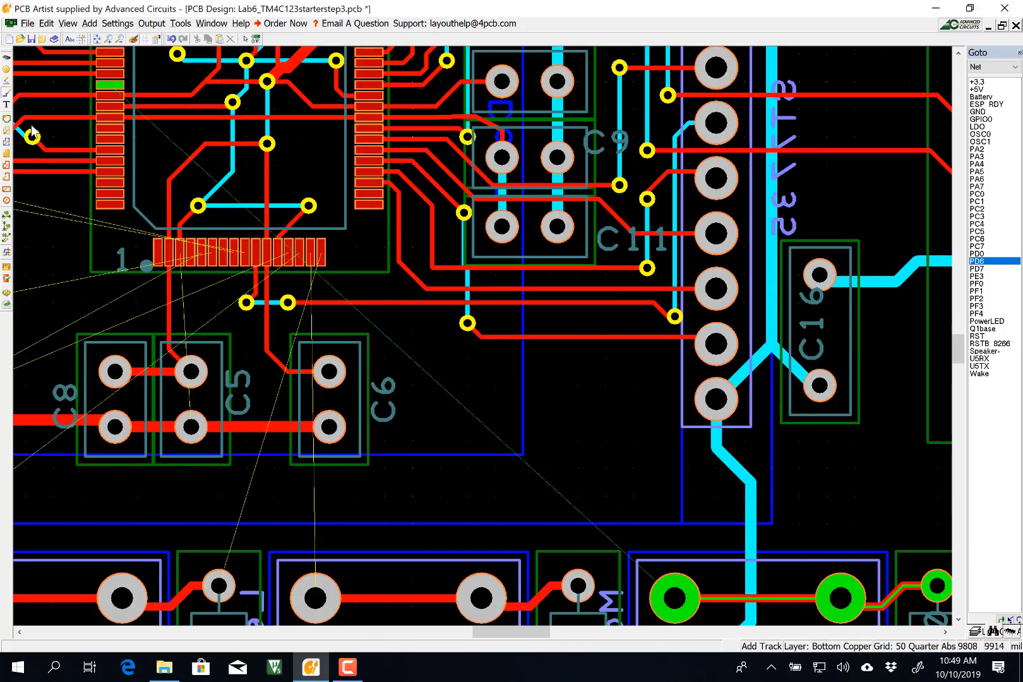
pyautogui.scroll(-2, 31, 127)
pyautogui.click(516, 323)
pyautogui.click(466, 325)
pyautogui.press('l')
pyautogui.click(444, 524)
# Route the ESP_RDY net from U1 through two vias to its pad.
pyautogui.click(797, 576)
pyautogui.click(977, 276)
pyautogui.click(986, 104)
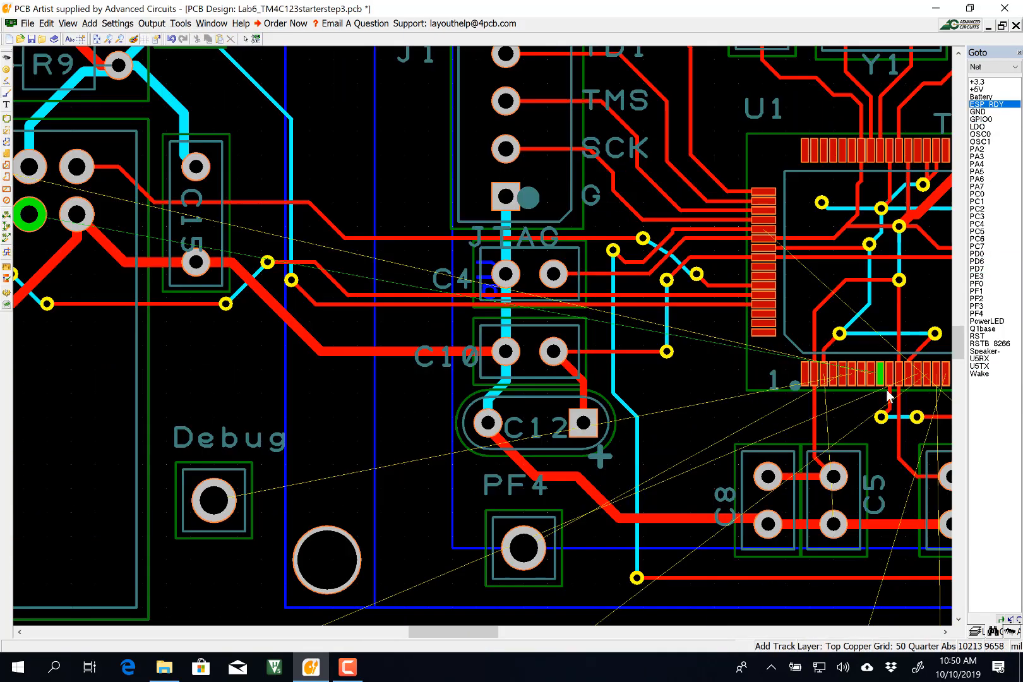
pyautogui.click(754, 359)
pyautogui.click(367, 323)
pyautogui.click(29, 215)
# Route the RSTB_8266 net from U1 through two vias to its pad.
pyautogui.click(986, 104)
pyautogui.click(989, 343)
pyautogui.click(882, 394)
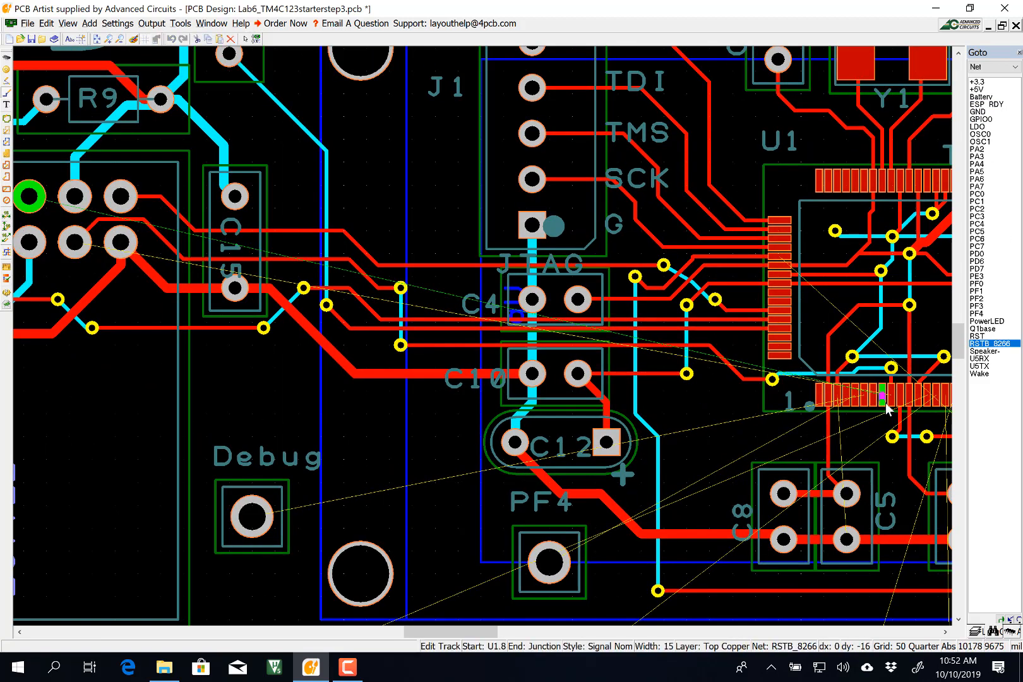
pyautogui.click(864, 436)
pyautogui.click(801, 436)
pyautogui.click(680, 476)
# Route the PC4 net from U1 through a via to its pad.
pyautogui.click(29, 196)
pyautogui.click(976, 224)
pyautogui.click(608, 193)
pyautogui.click(649, 212)
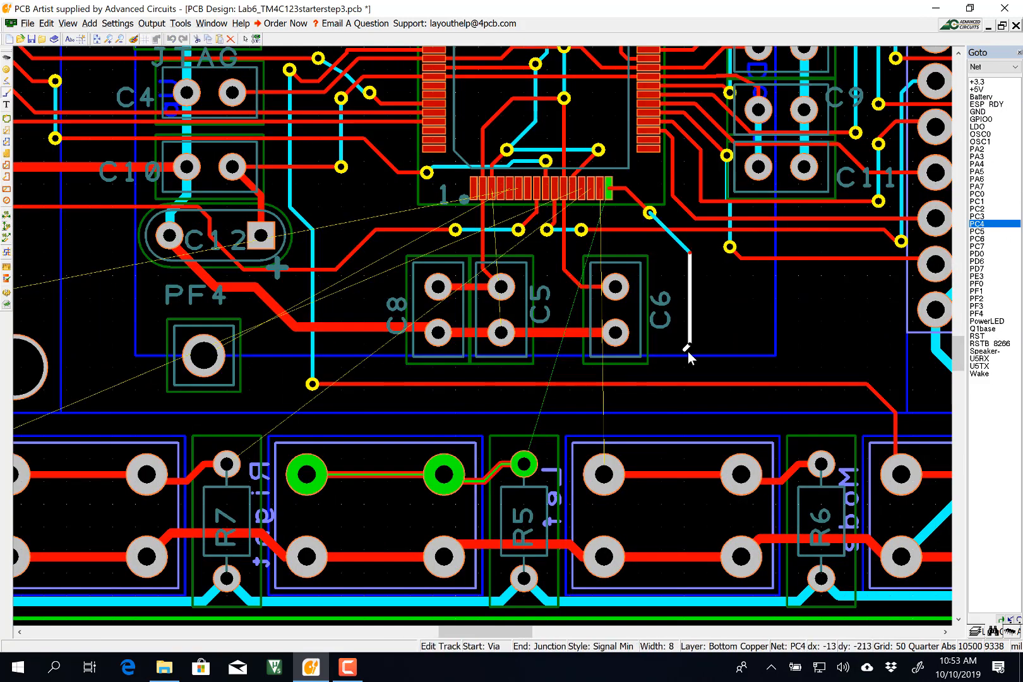
# Start the PC5 track at U1 and confirm its track style.
pyautogui.click(976, 231)
pyautogui.click(600, 192)
pyautogui.press('s')
pyautogui.click(621, 270)
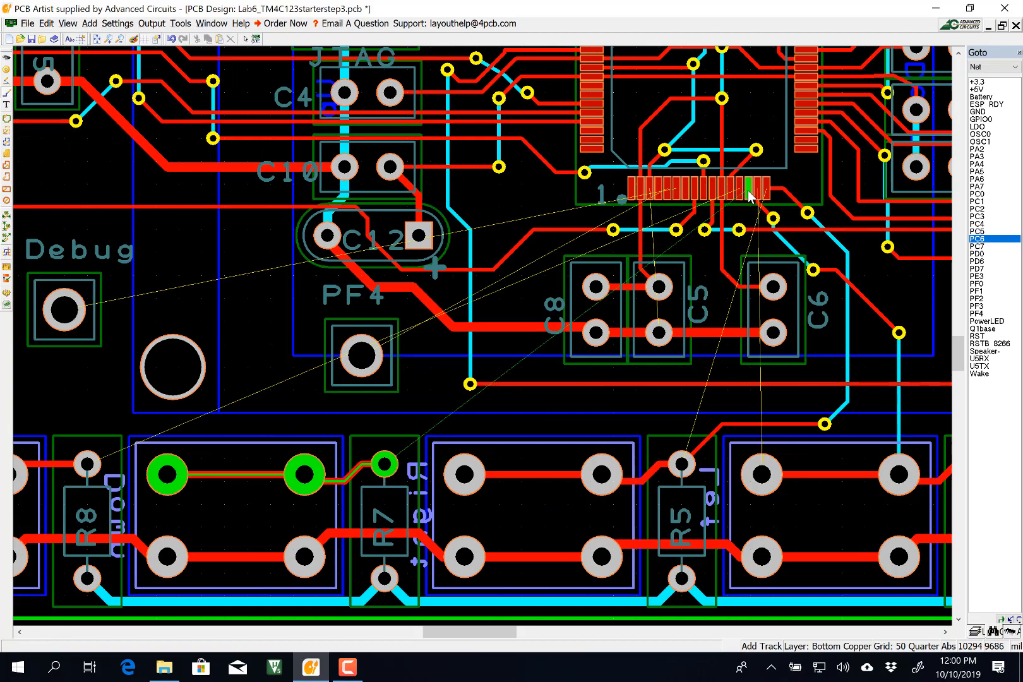
# Route the PC6 net through a via to R7 and nudge its vias and segment lower.
pyautogui.click(754, 213)
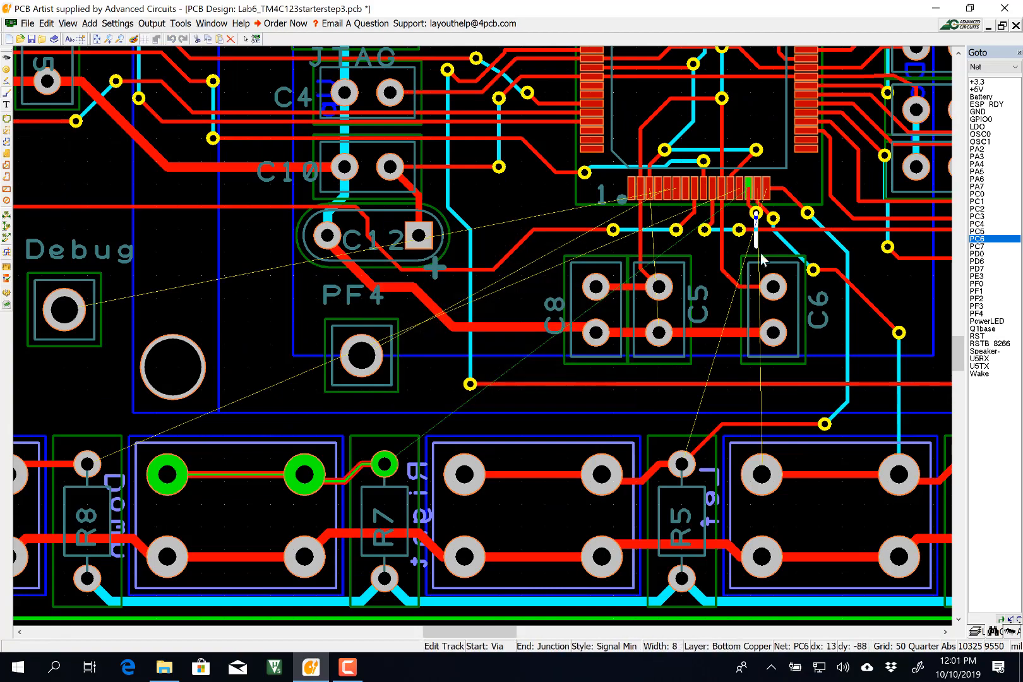
pyautogui.click(806, 401)
pyautogui.click(384, 463)
pyautogui.moveTo(384, 315); pyautogui.dragTo(383, 326)
pyautogui.moveTo(418, 298); pyautogui.dragTo(418, 309)
# Route the PC7 net from U1 through two vias to R8.
pyautogui.click(976, 246)
pyautogui.click(884, 191)
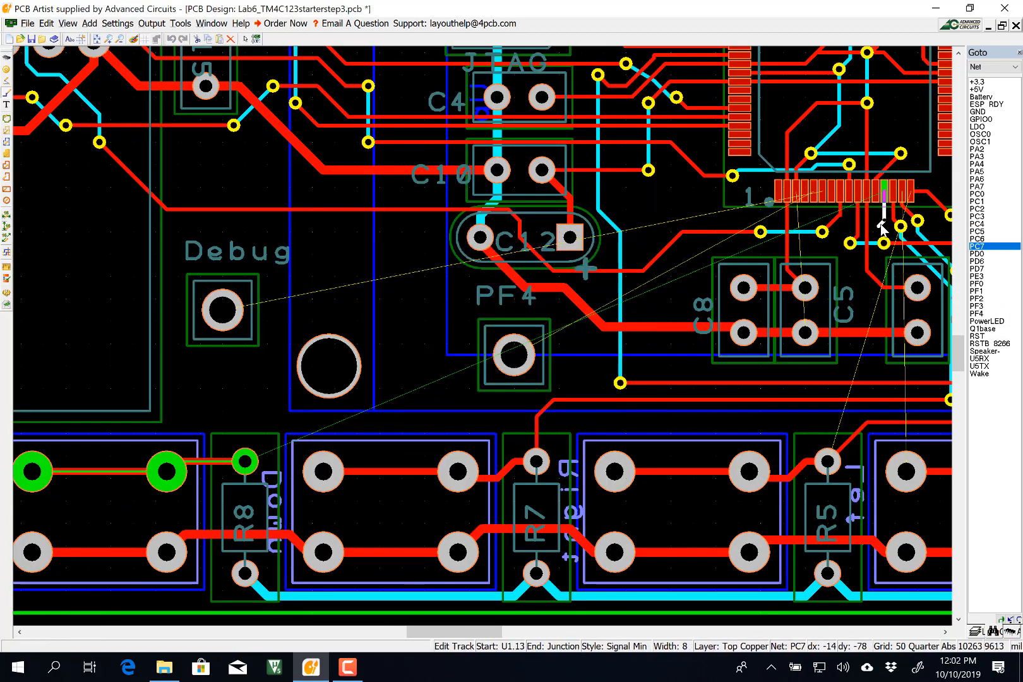
pyautogui.click(878, 226)
pyautogui.click(821, 254)
pyautogui.click(648, 360)
pyautogui.click(494, 428)
# Begin routing the PF4 net with two vias, then cancel the attempt.
pyautogui.click(245, 461)
pyautogui.click(977, 276)
pyautogui.scroll(-1, 315, 274)
pyautogui.click(977, 313)
pyautogui.scroll(1, 658, 252)
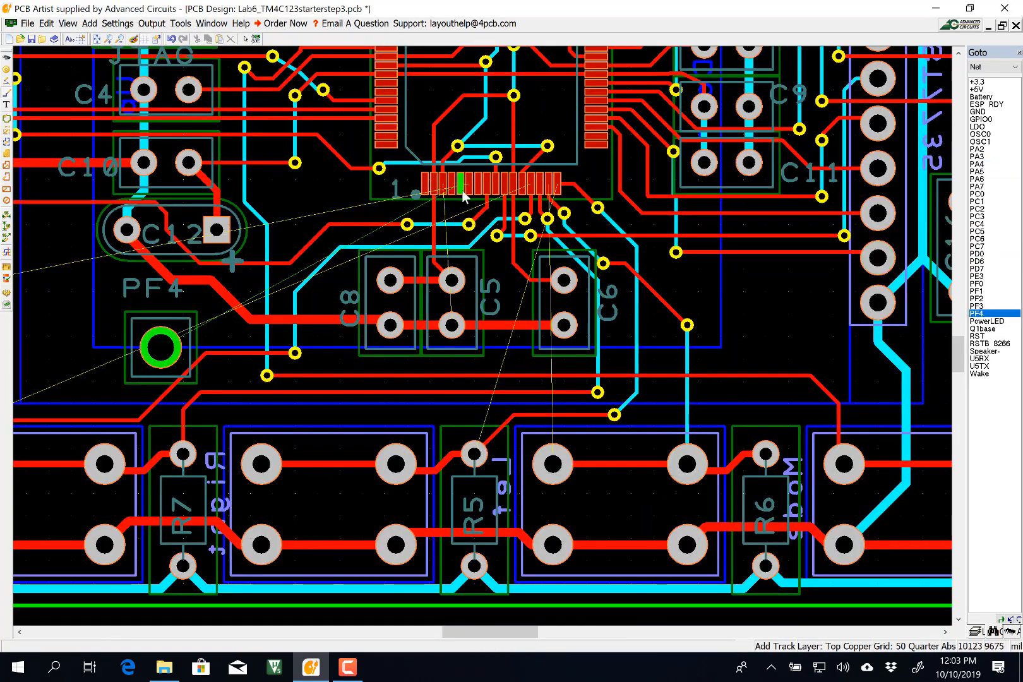
pyautogui.click(460, 184)
pyautogui.click(460, 207)
pyautogui.press('Escape')
# Nudge the PC6 and PC7 segments down, reroute PF4 on Bottom Copper, and finish PE3.
pyautogui.moveTo(385, 247); pyautogui.dragTo(385, 251)
pyautogui.moveTo(468, 224); pyautogui.dragTo(469, 229)
pyautogui.moveTo(407, 224); pyautogui.dragTo(407, 230)
pyautogui.click(460, 185)
pyautogui.press('p')
pyautogui.click(483, 330)
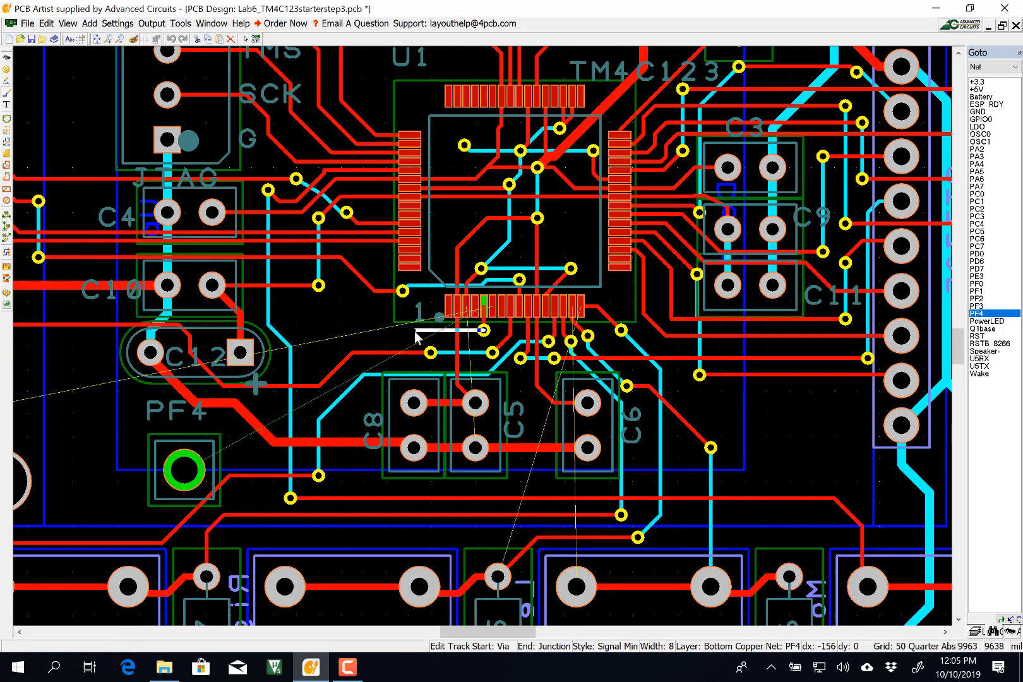
pyautogui.click(403, 318)
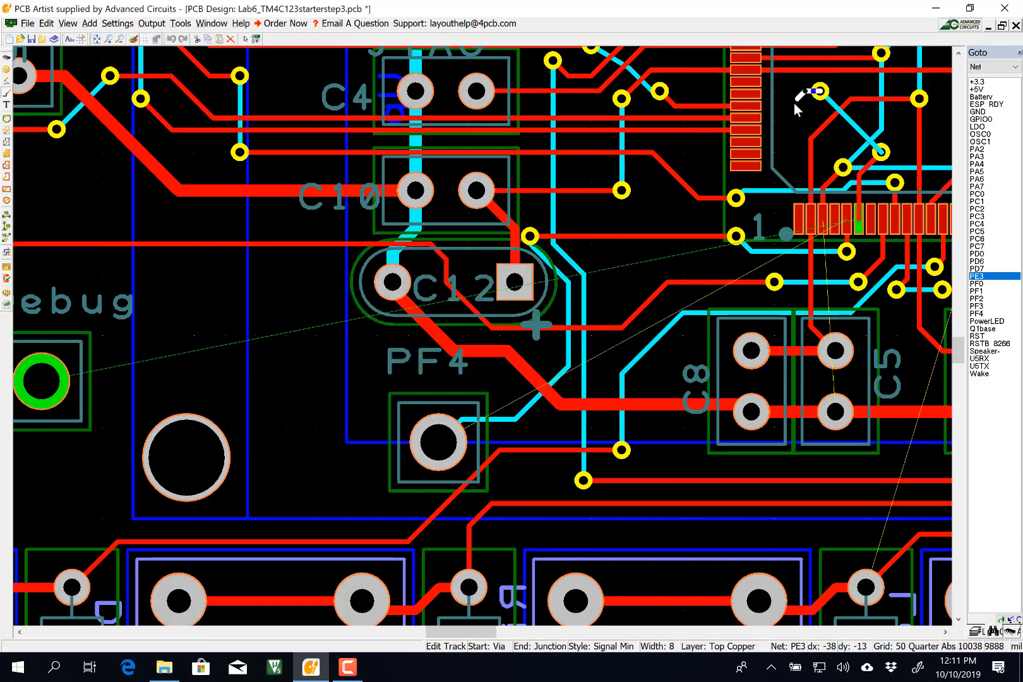
pyautogui.click(616, 445)
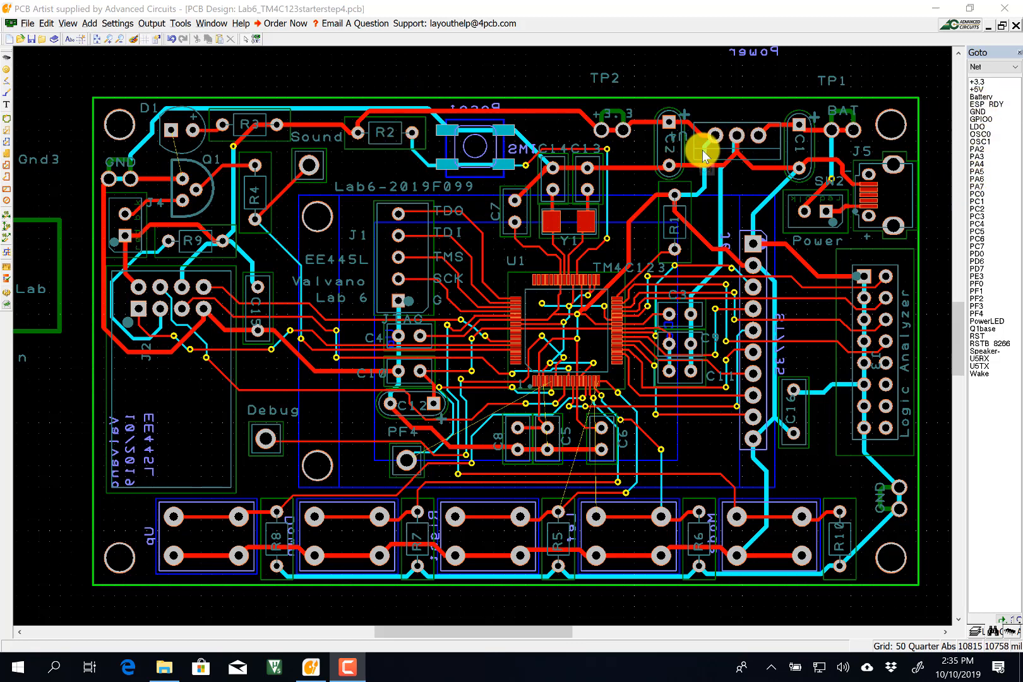
# Run the Design Rule Check, review its four-error report, and close it.
pyautogui.click(181, 24)
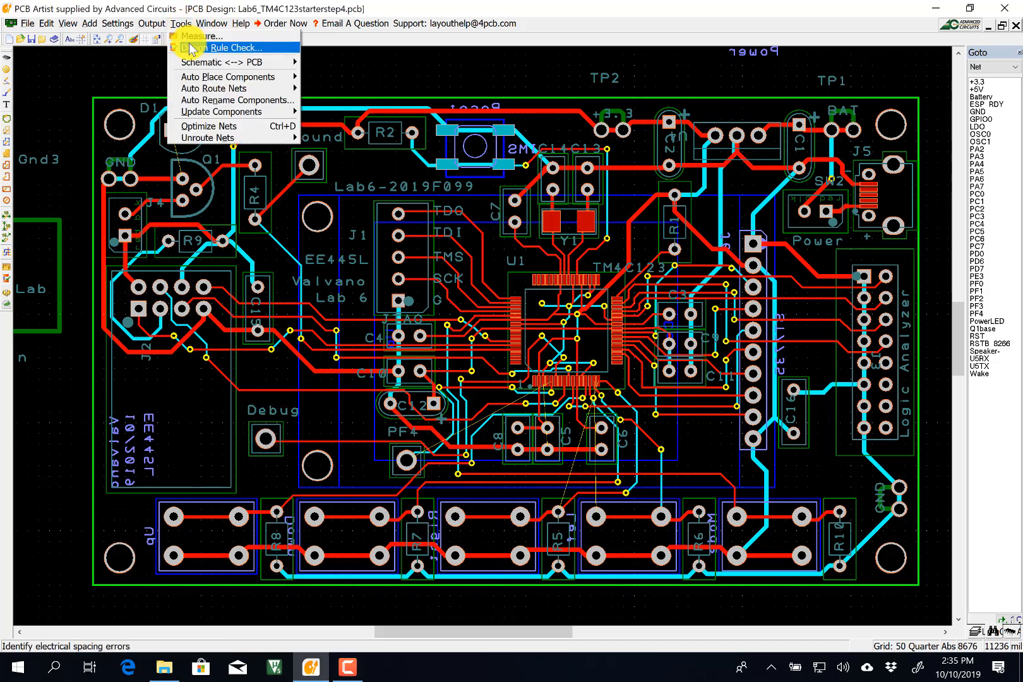
pyautogui.click(192, 48)
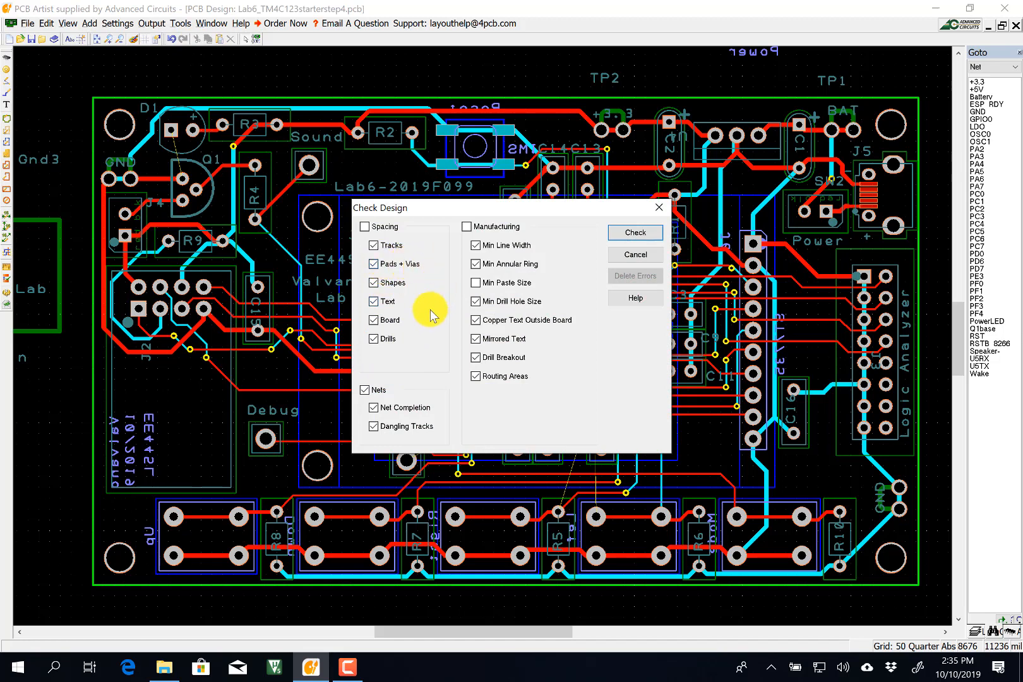
pyautogui.click(638, 234)
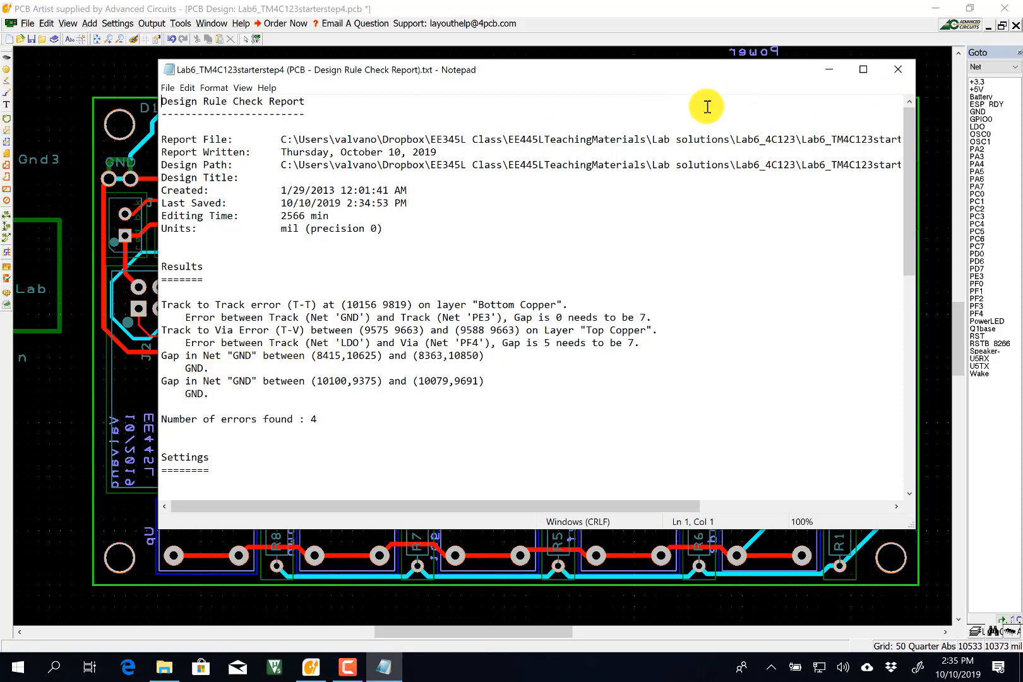
pyautogui.click(897, 69)
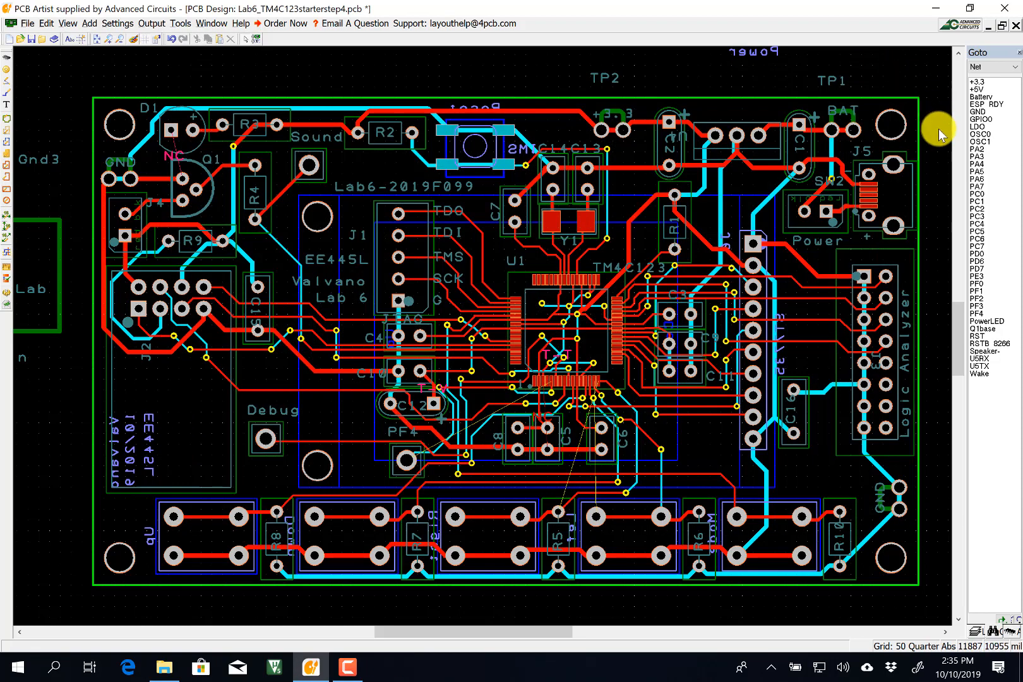
# Highlight the GND net to find the unrouted GND connections near U1.
pyautogui.doubleClick(978, 115)
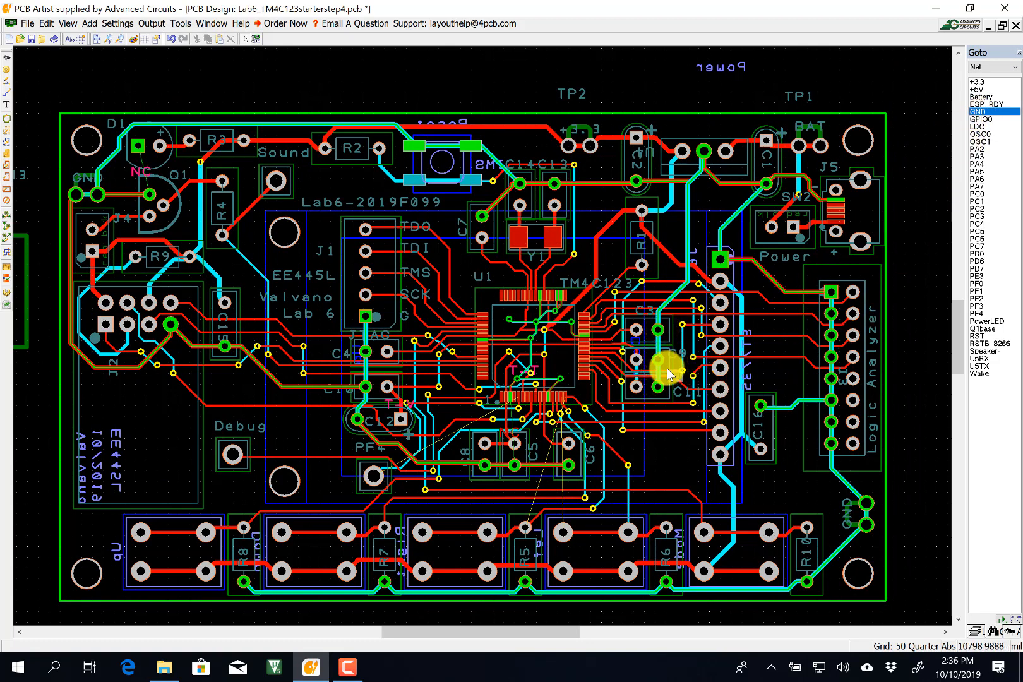
pyautogui.moveTo(547, 322)
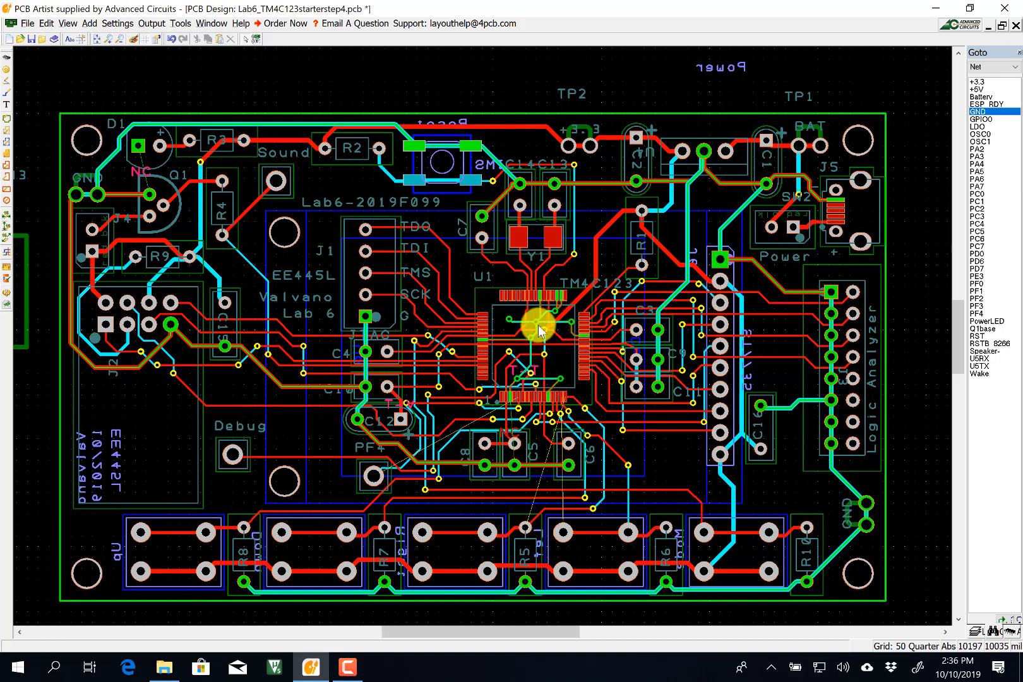
pyautogui.moveTo(544, 388)
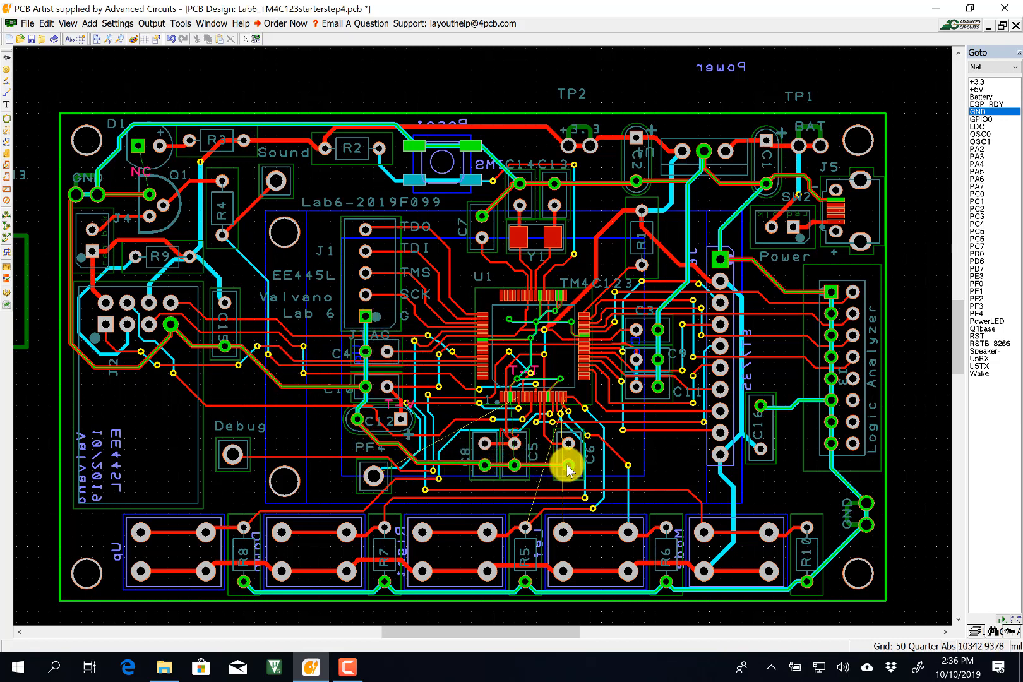
pyautogui.moveTo(510, 407)
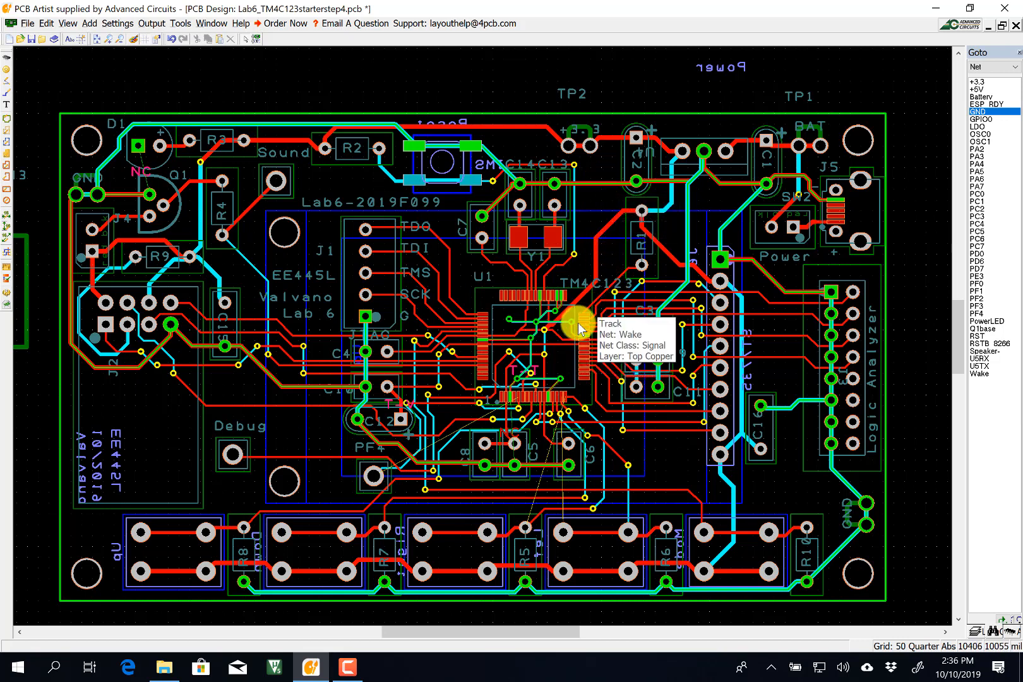
pyautogui.click(7, 96)
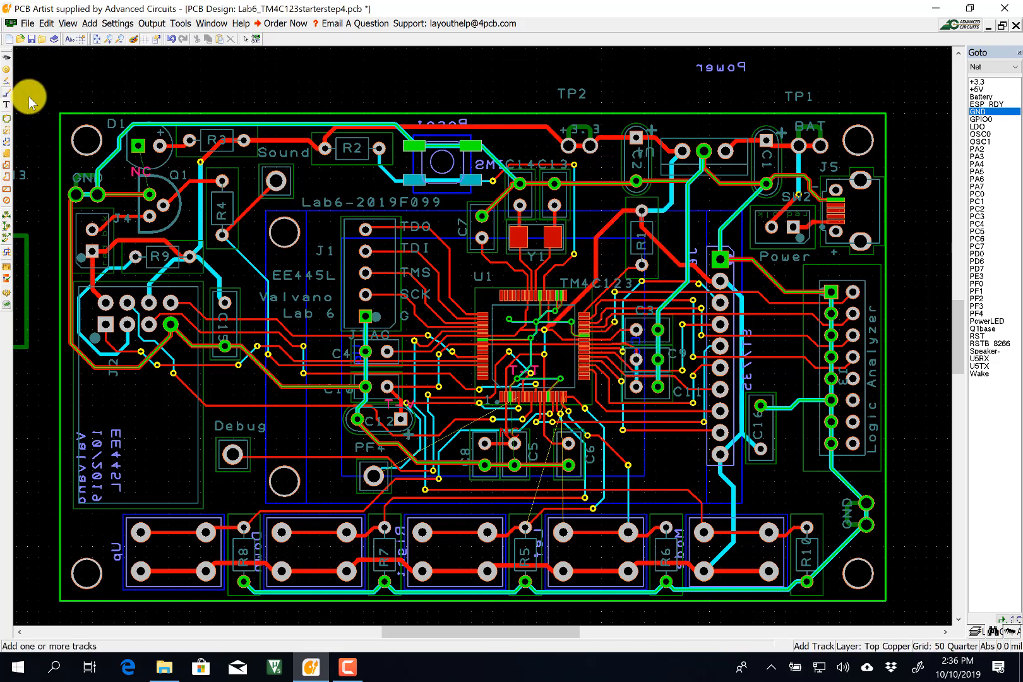
# Draw a Bottom Copper GND track from the via near U1 to the via near U2.
pyautogui.click(556, 311)
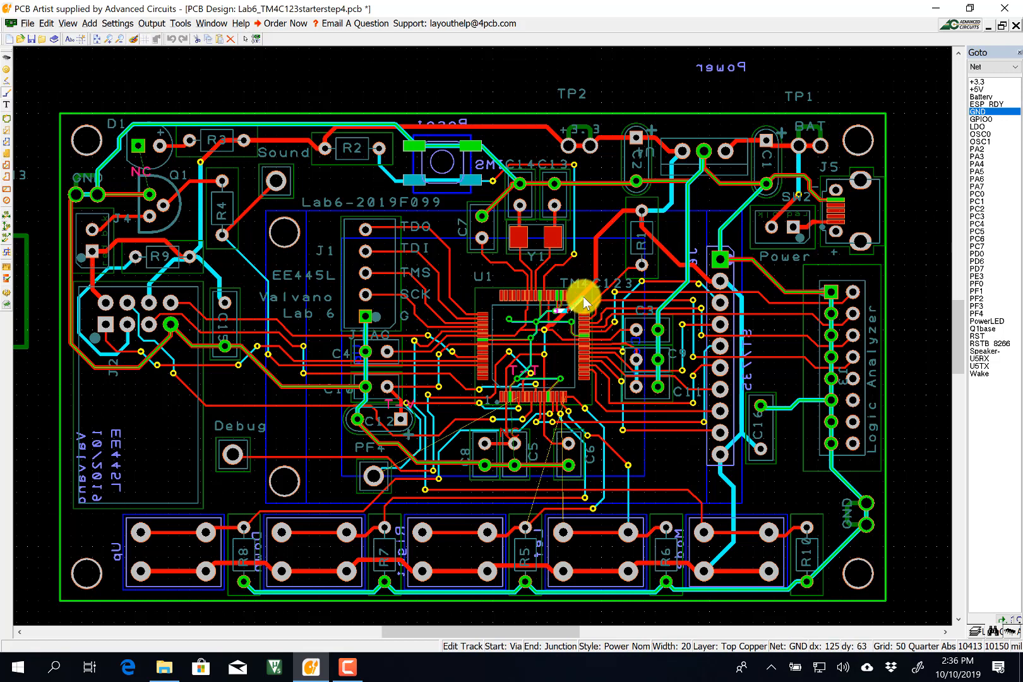
pyautogui.press('l')
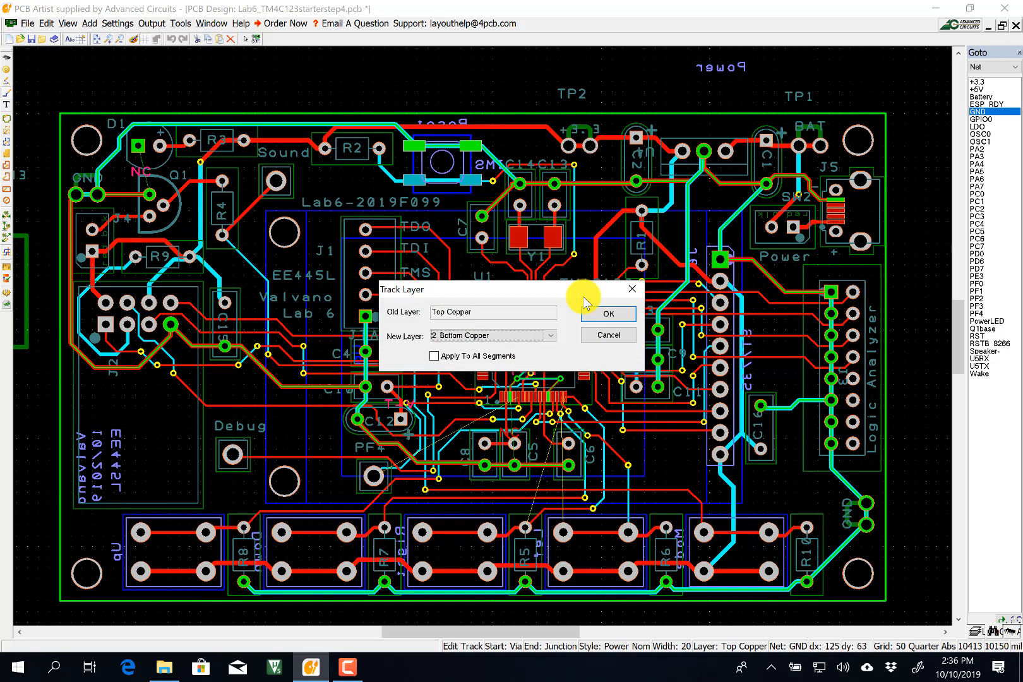
pyautogui.click(604, 314)
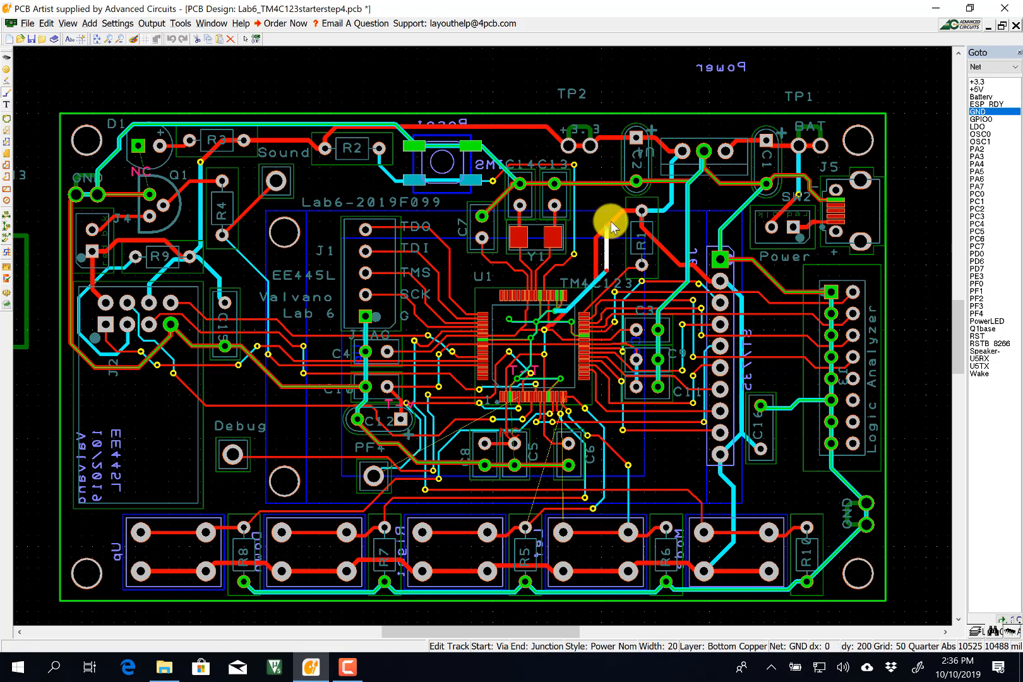
pyautogui.click(636, 183)
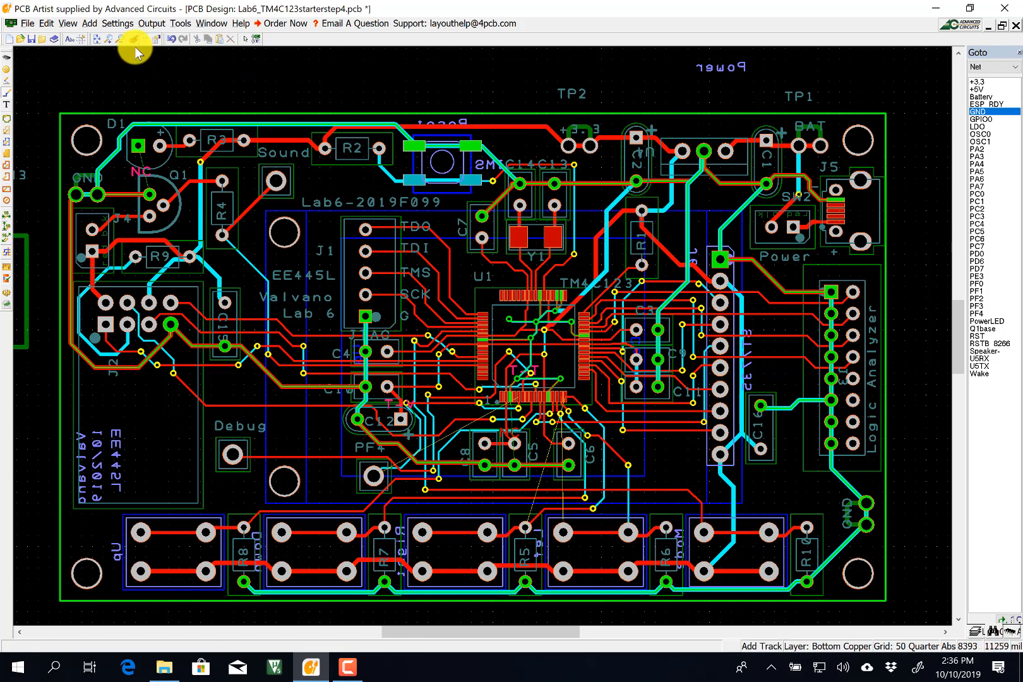
# Rerun the Design Rule Check, inspect the remaining GND gap entry, and close the report.
pyautogui.click(145, 23)
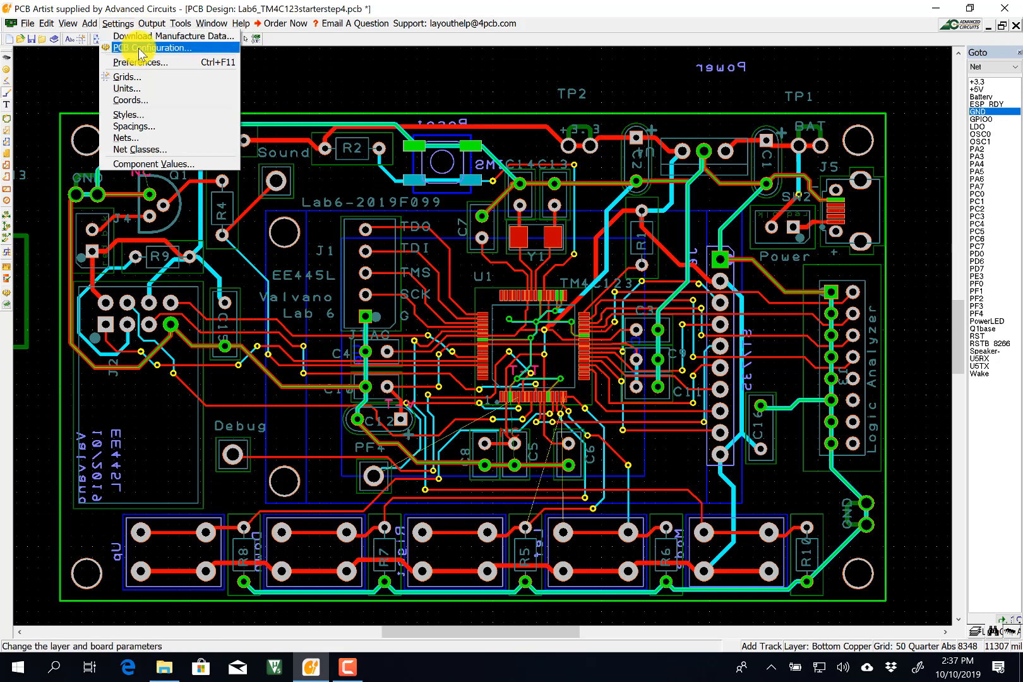
pyautogui.moveTo(181, 25)
pyautogui.click(186, 48)
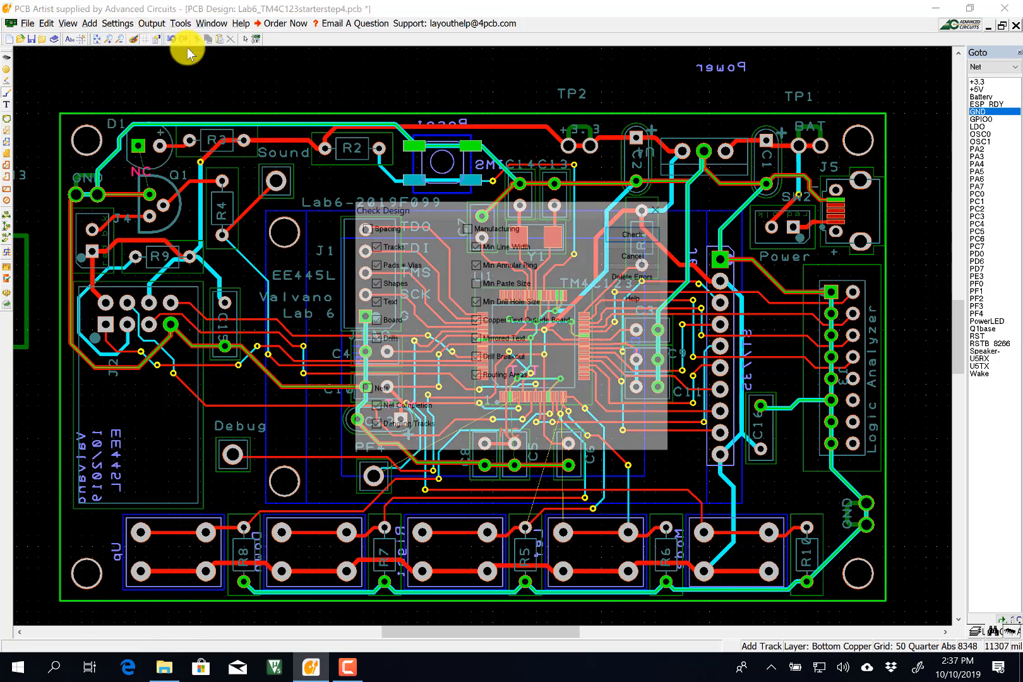
pyautogui.click(625, 234)
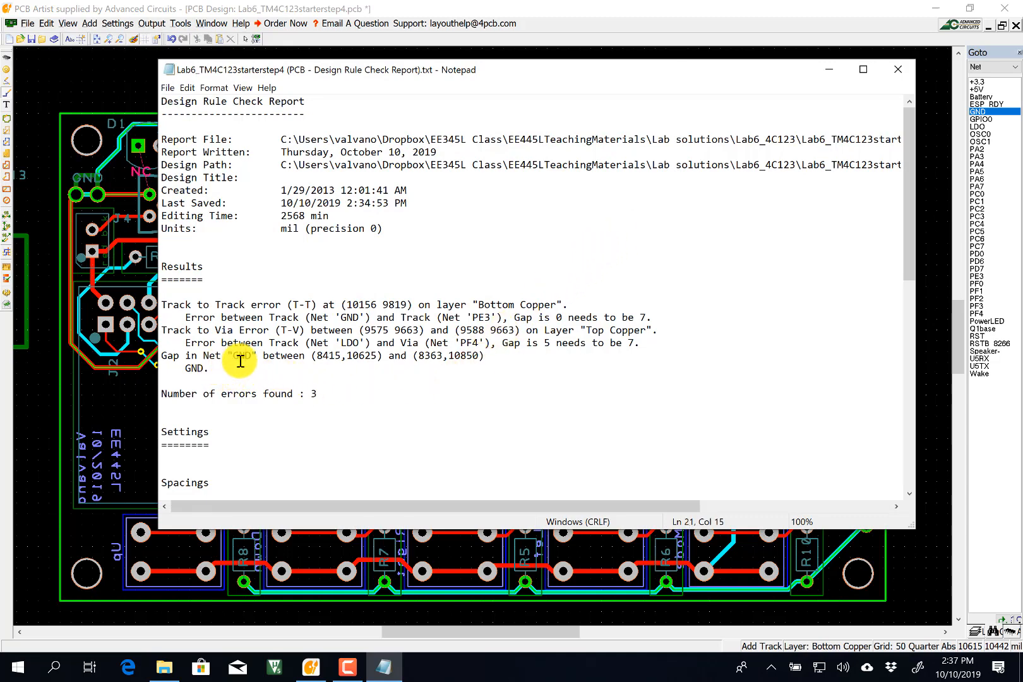
pyautogui.click(323, 355)
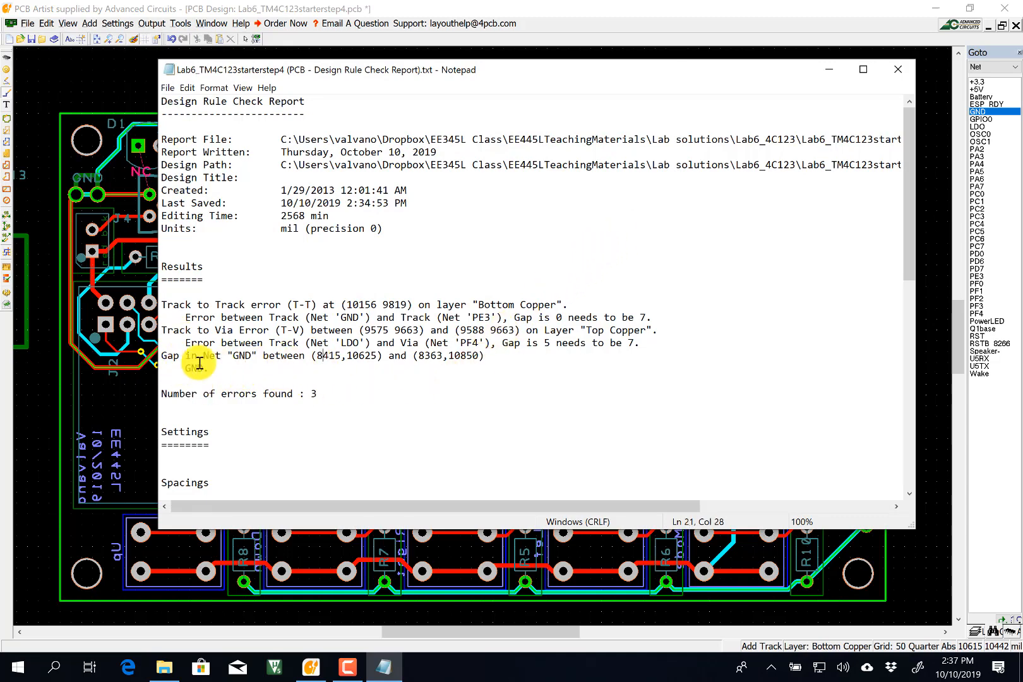
pyautogui.click(899, 70)
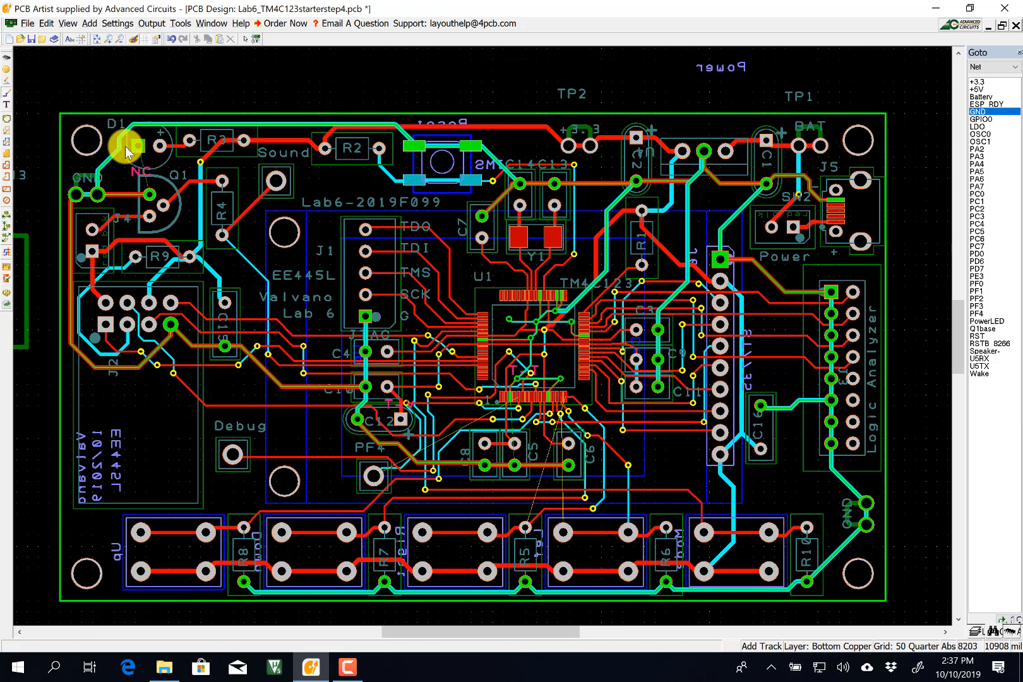
# Connect the track from Q1 pin 1 to D1's pad.
pyautogui.click(147, 190)
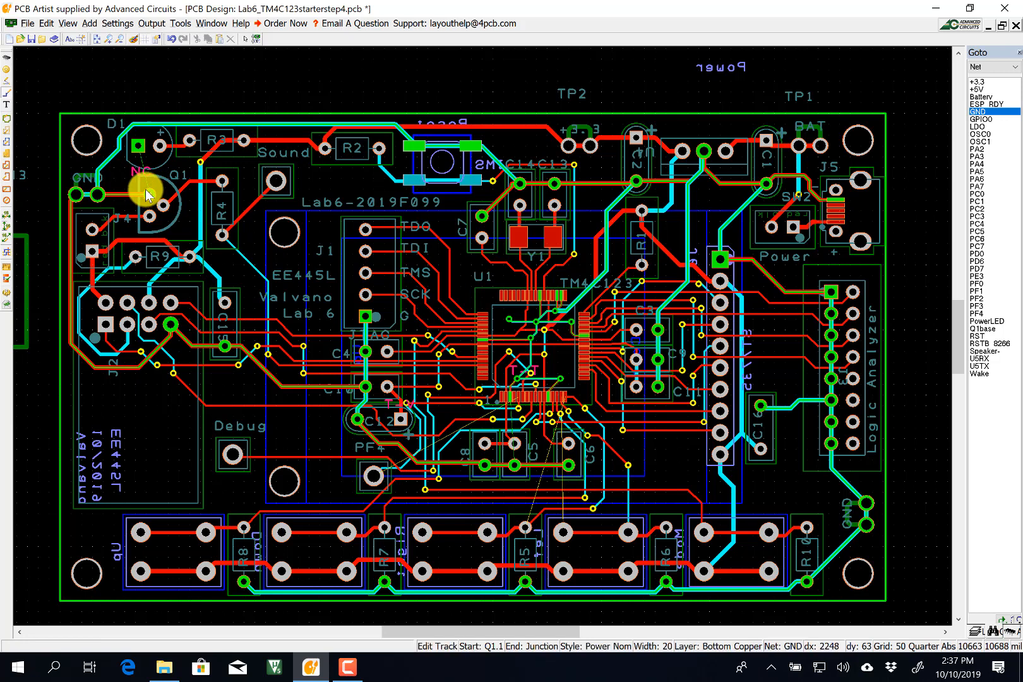
pyautogui.click(138, 150)
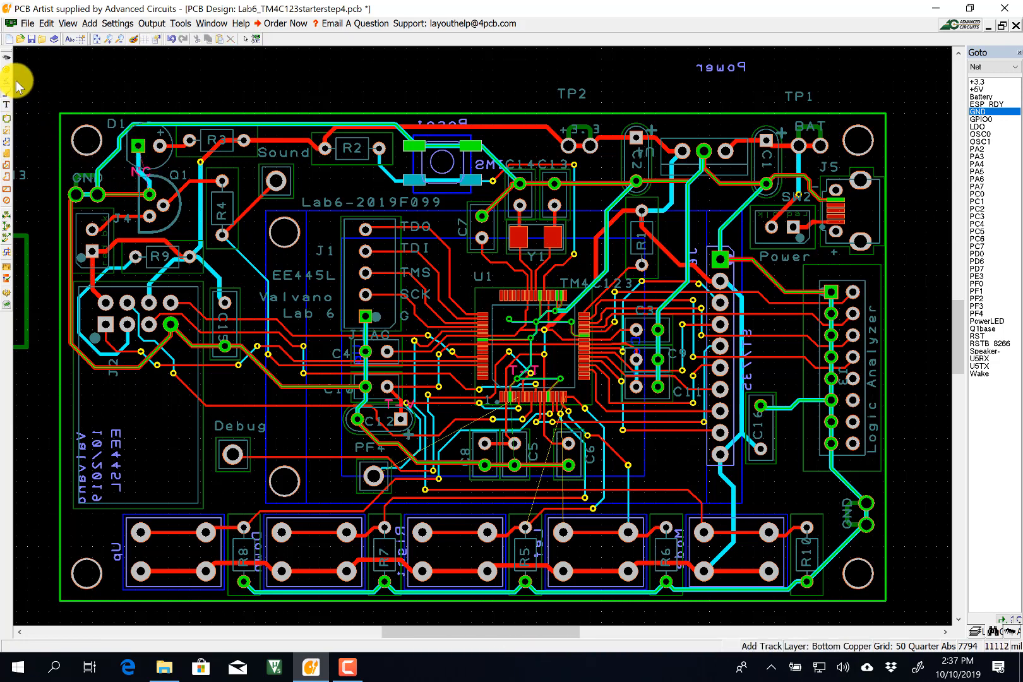
pyautogui.click(245, 39)
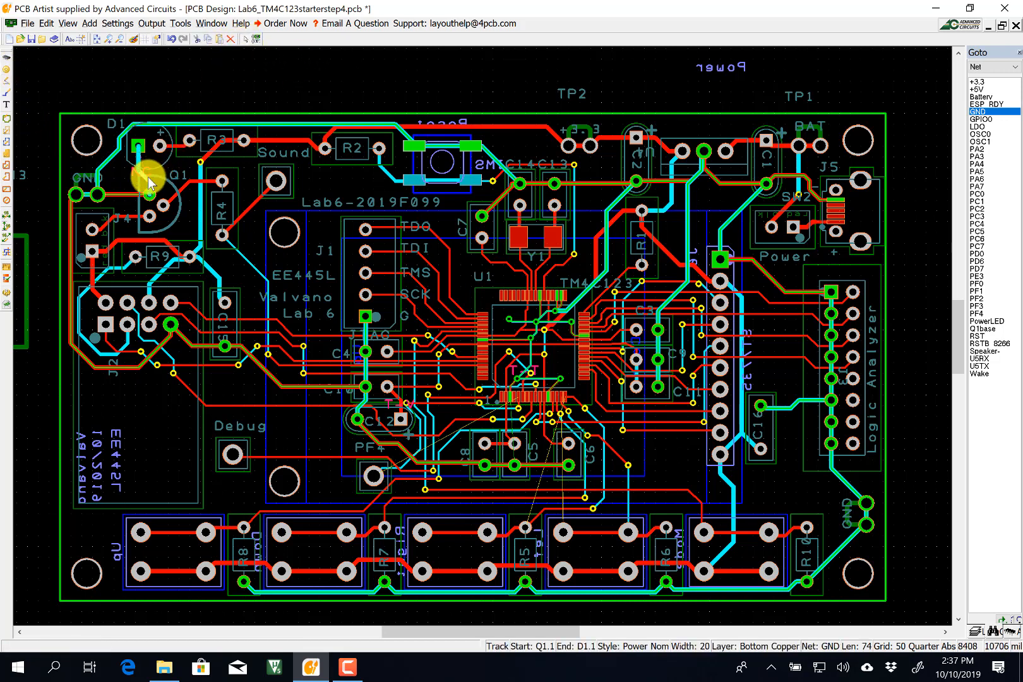
# Move the GND track between Q1 and D1 onto Top Copper.
pyautogui.moveTo(149, 183)
pyautogui.mouseDown()
pyautogui.moveTo(153, 194)
pyautogui.moveTo(154, 172)
pyautogui.mouseUp()
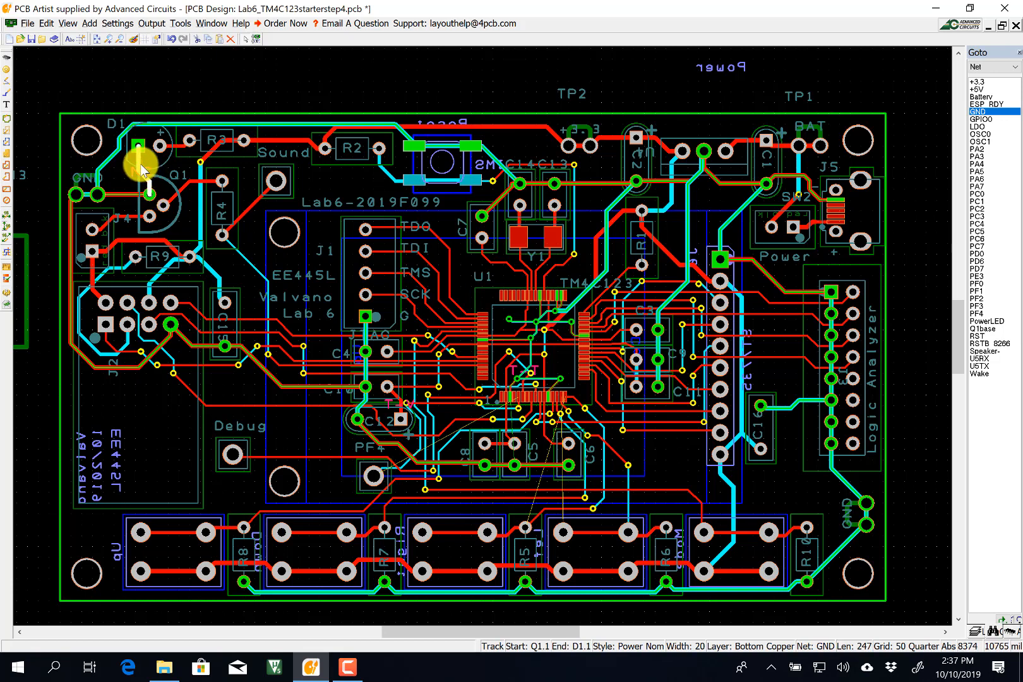
pyautogui.press('l')
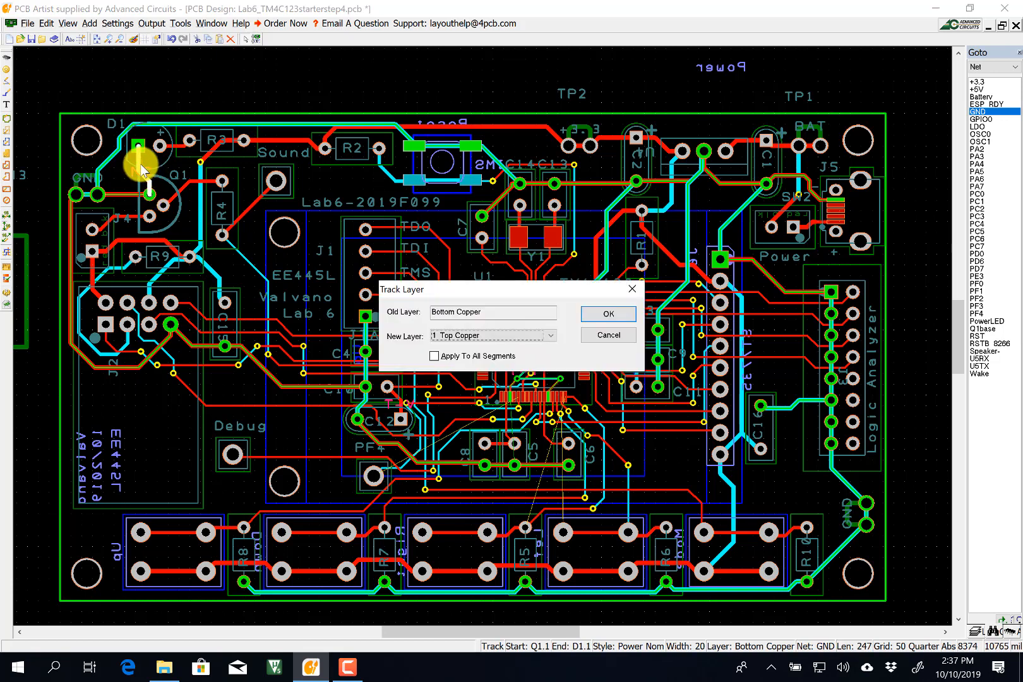
pyautogui.click(603, 313)
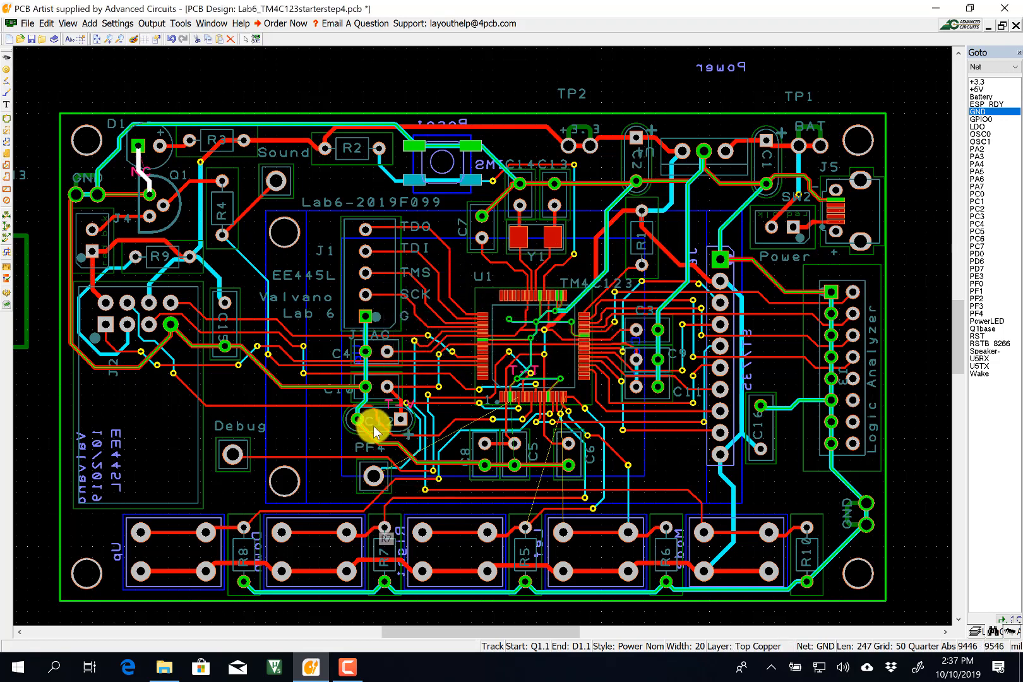
# Reroute the C10–C12 LDO track with a corner so it ends on C12's square pad.
pyautogui.scroll(1, 384, 425)
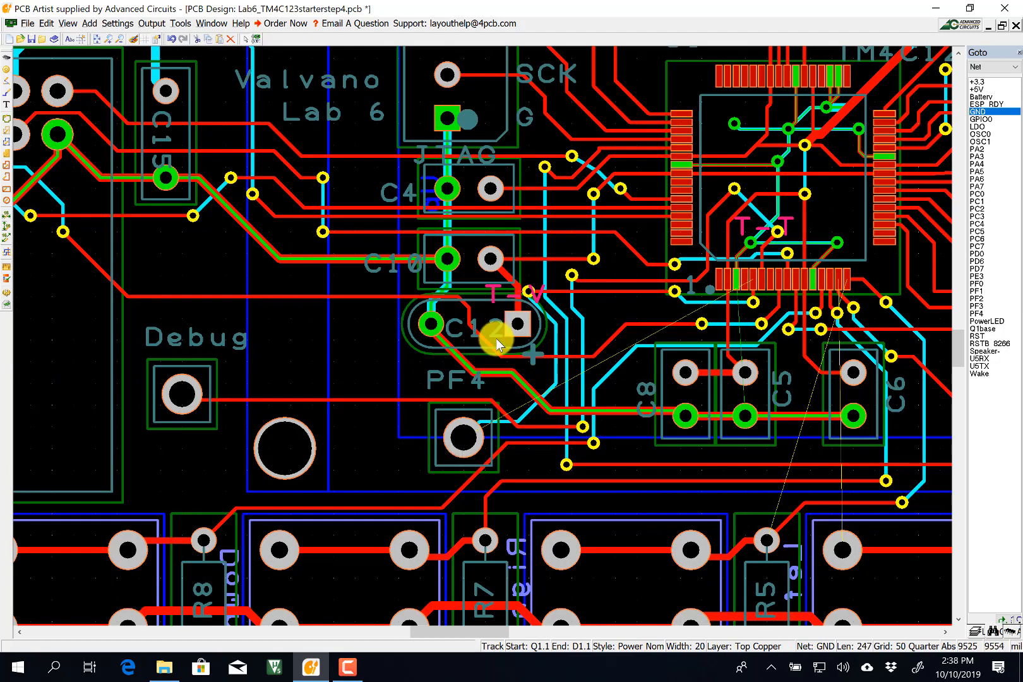
pyautogui.scroll(1, 490, 333)
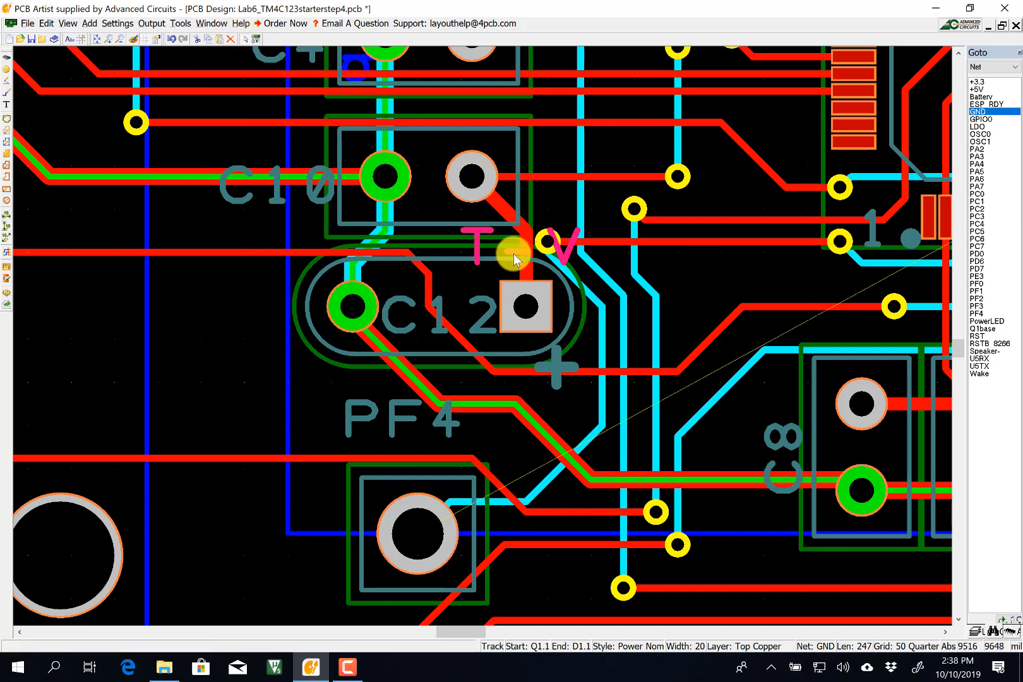
pyautogui.moveTo(525, 246); pyautogui.dragTo(507, 249)
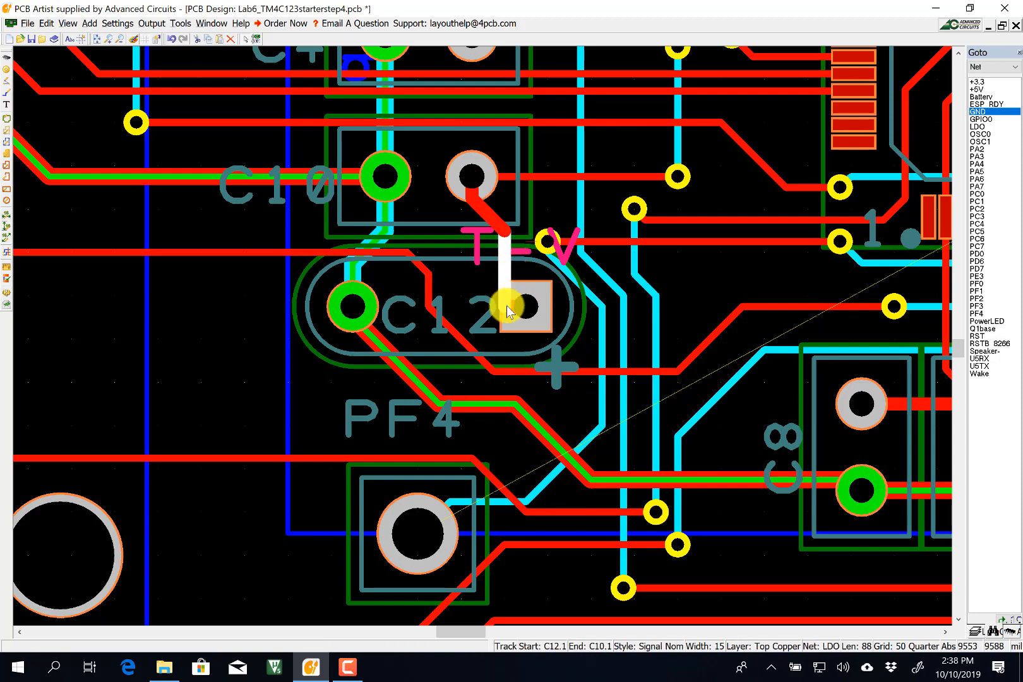
pyautogui.moveTo(506, 305)
pyautogui.mouseDown()
pyautogui.moveTo(507, 290)
pyautogui.moveTo(520, 283)
pyautogui.moveTo(520, 293)
pyautogui.mouseUp()
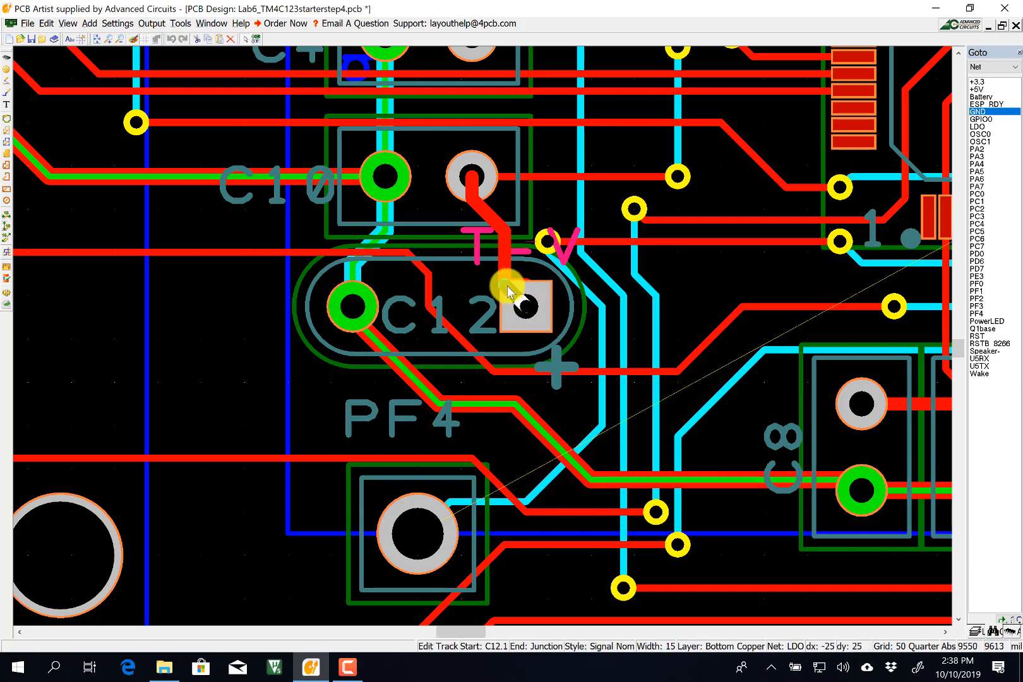
pyautogui.click(516, 302)
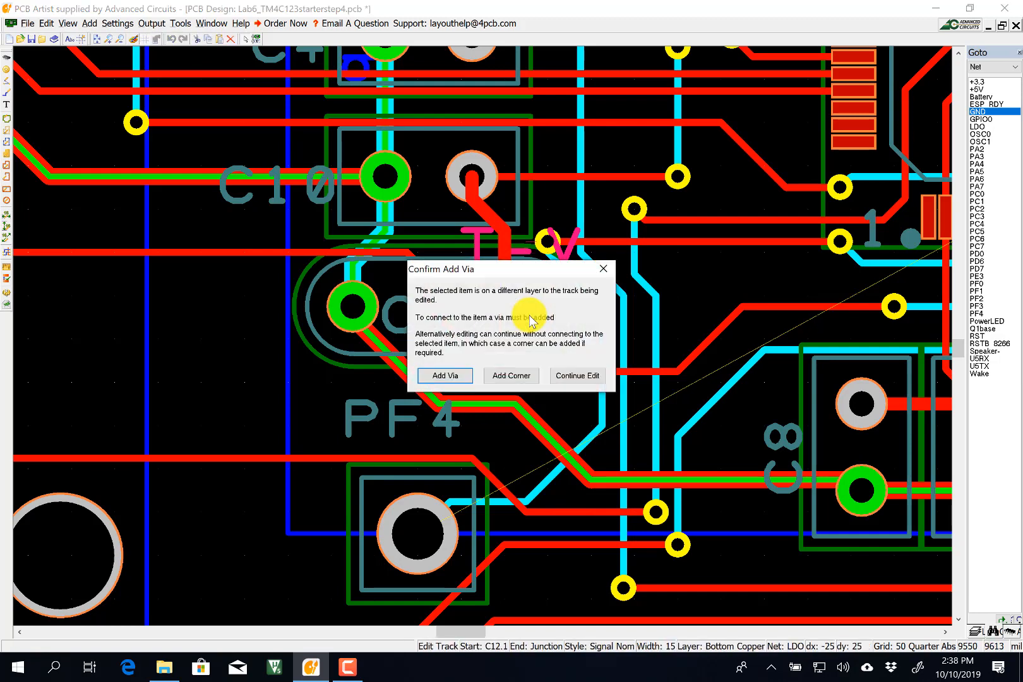
pyautogui.click(512, 374)
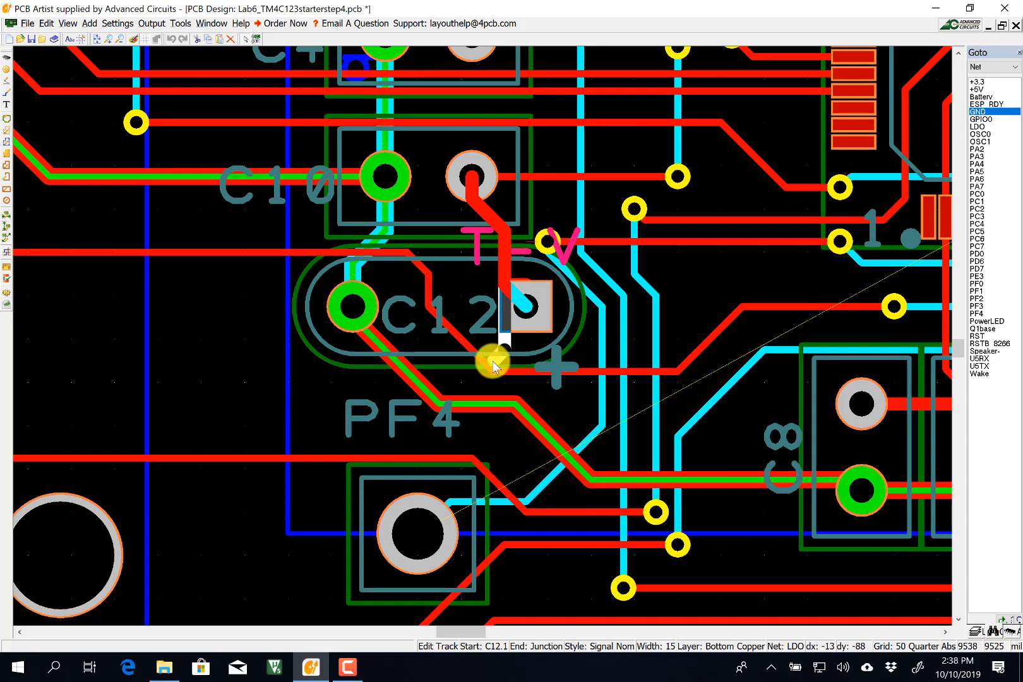
pyautogui.click(540, 308)
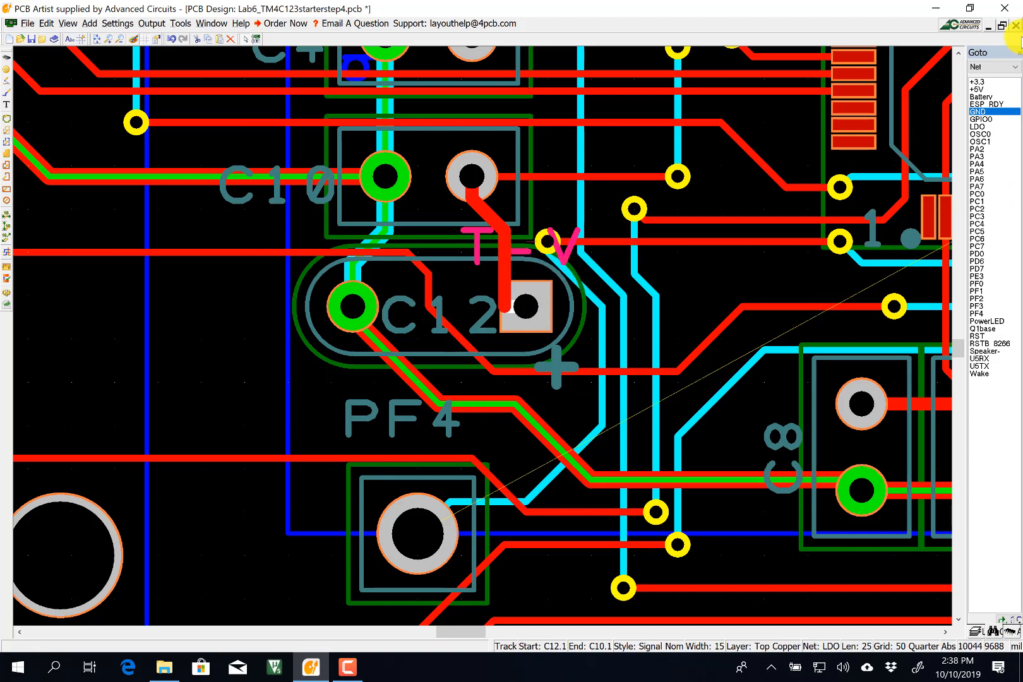
# List errors in the Goto panel and view the Track to Track and Track to Via errors.
pyautogui.click(1004, 66)
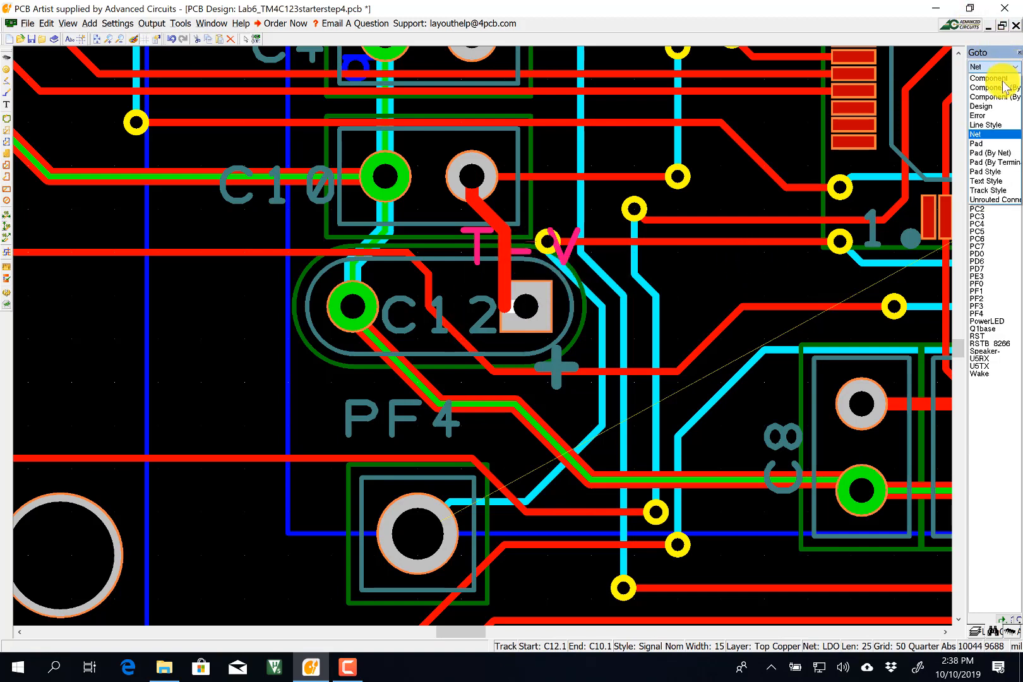
pyautogui.click(988, 115)
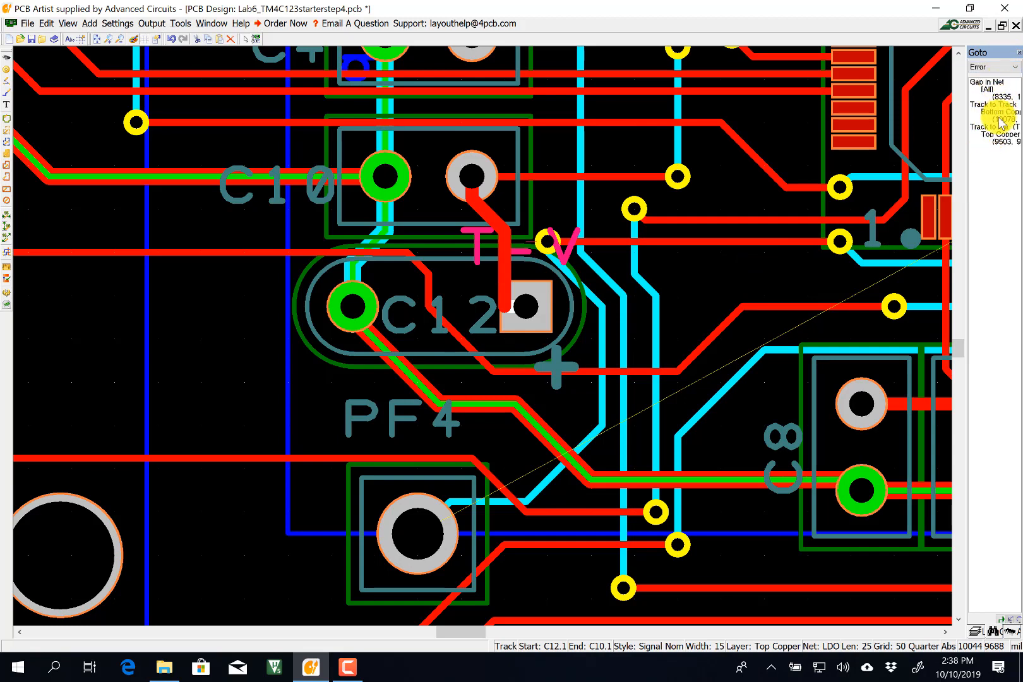
pyautogui.click(993, 112)
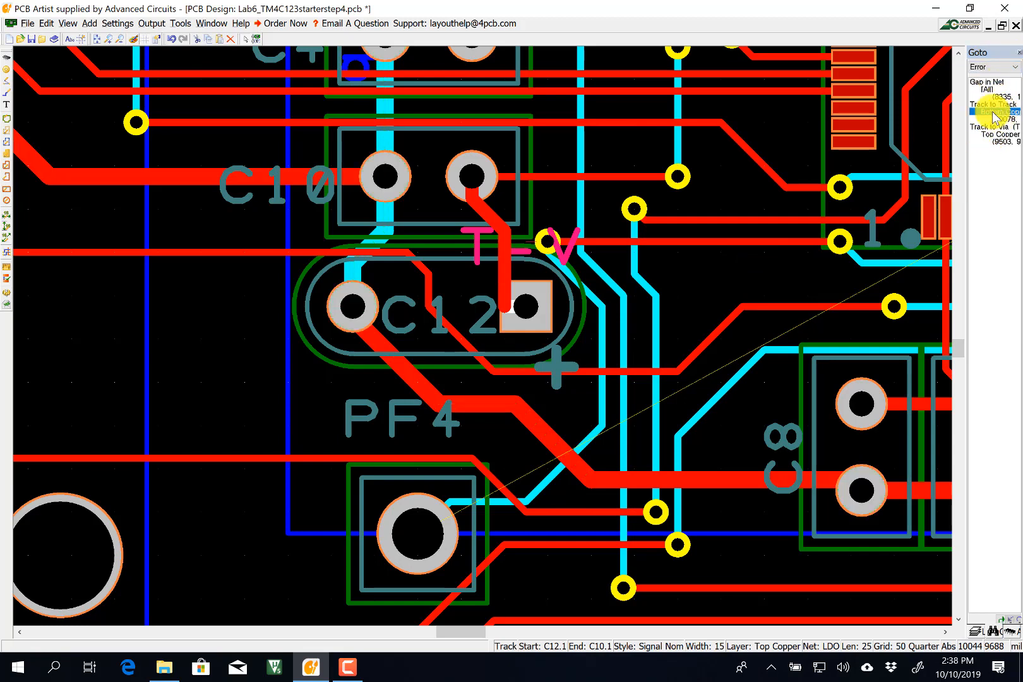
pyautogui.click(994, 135)
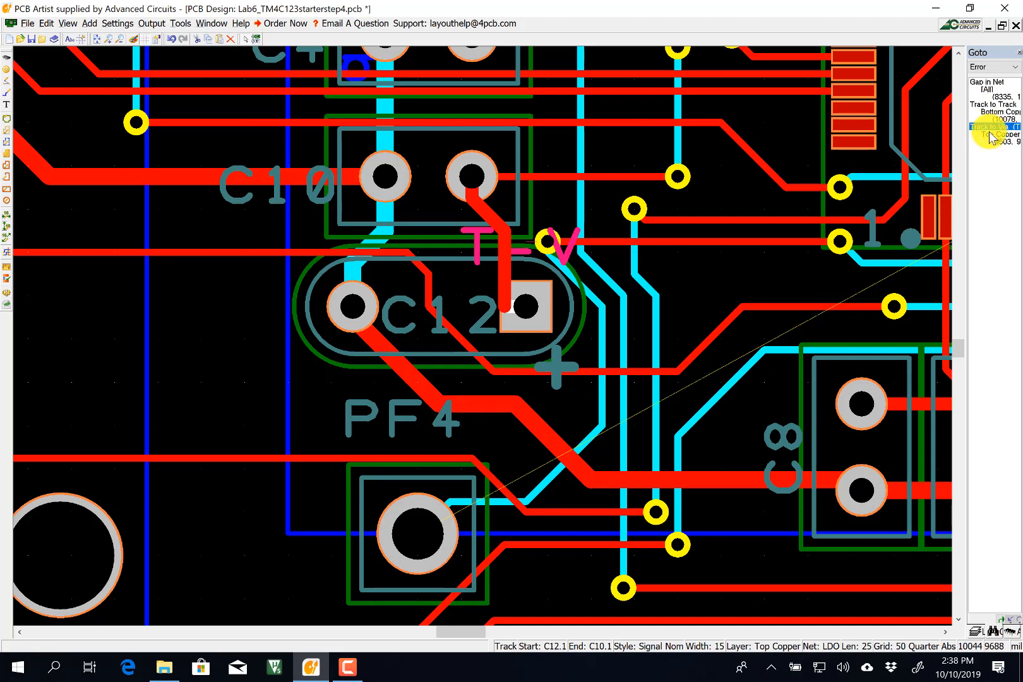
pyautogui.click(993, 106)
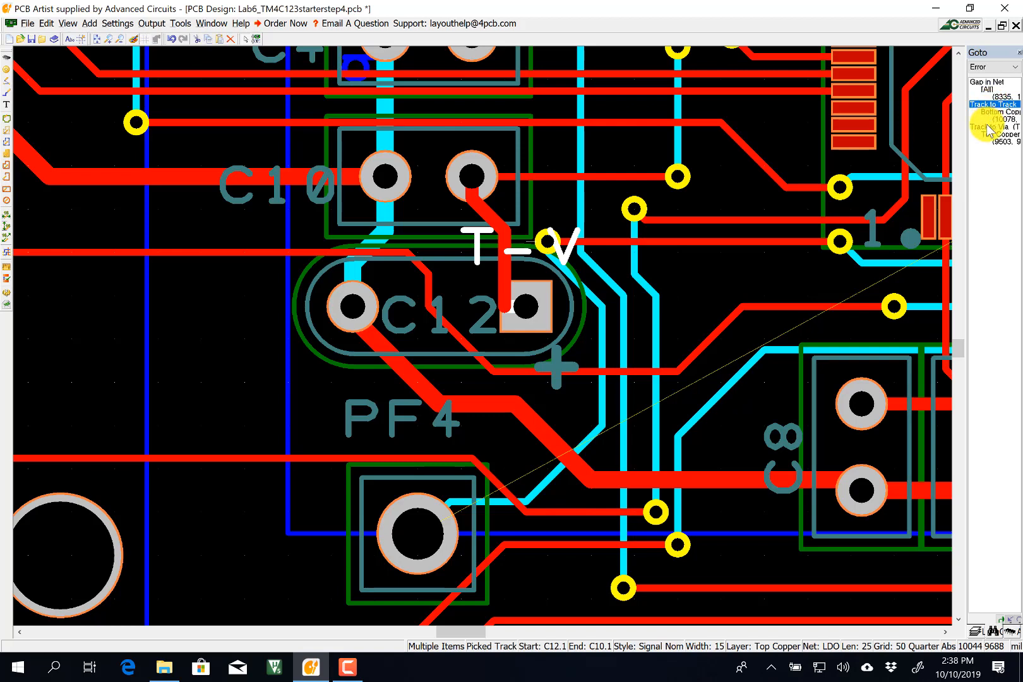
pyautogui.click(990, 127)
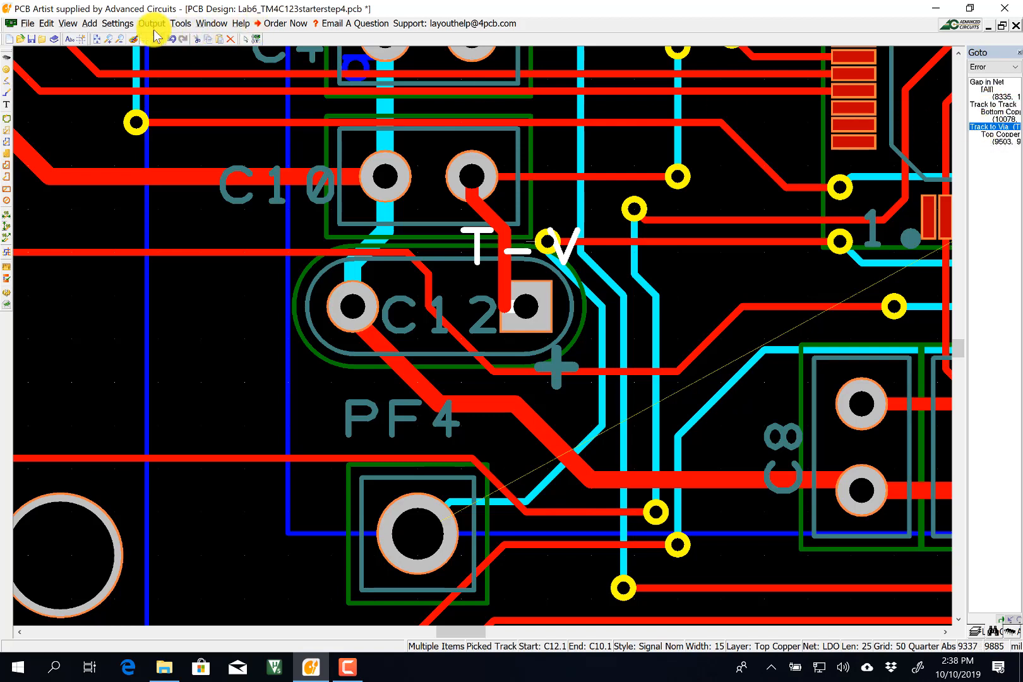
# Save the board design.
pyautogui.click(176, 24)
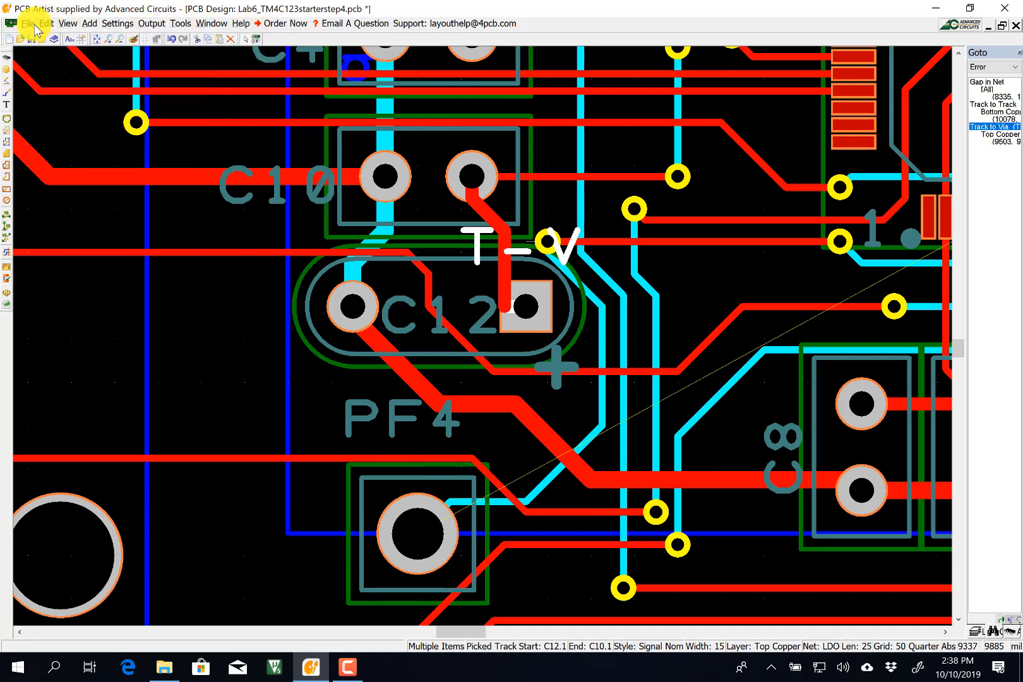
pyautogui.moveTo(26, 25)
pyautogui.click(39, 98)
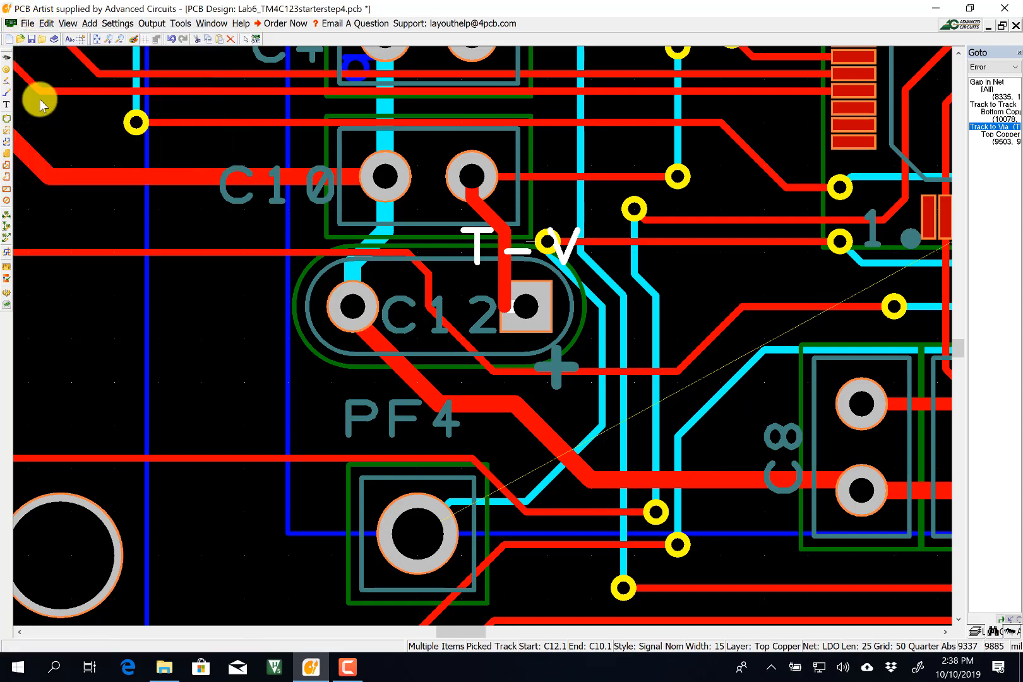
pyautogui.click(152, 23)
# Run the design rule check and close the report showing one GND–PE3 Track-to-Track error.
pyautogui.moveTo(183, 25)
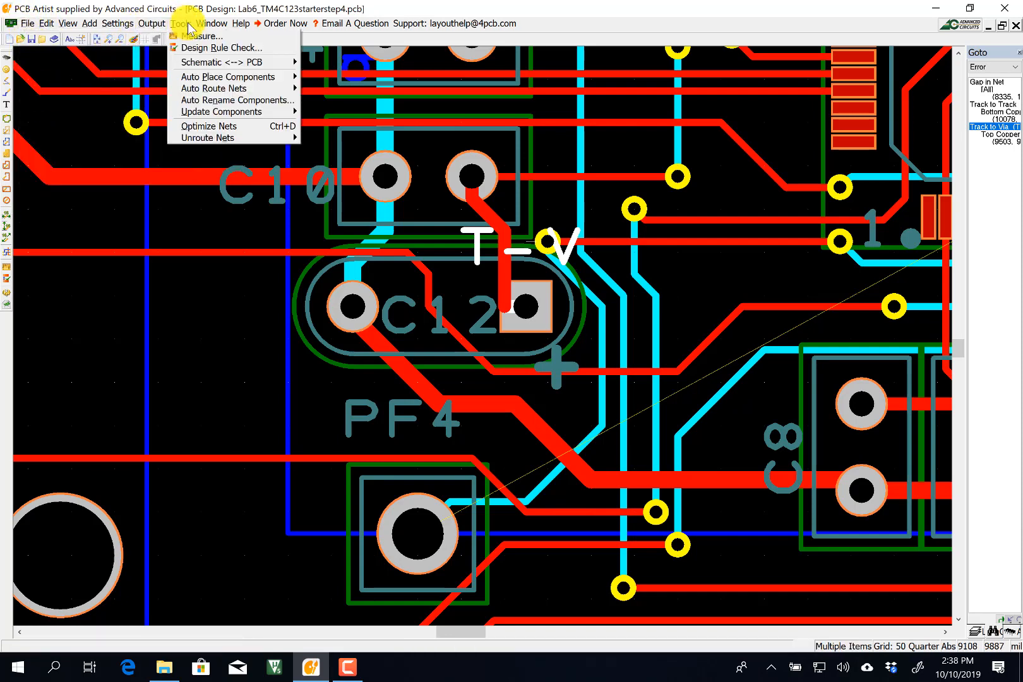
pyautogui.click(218, 48)
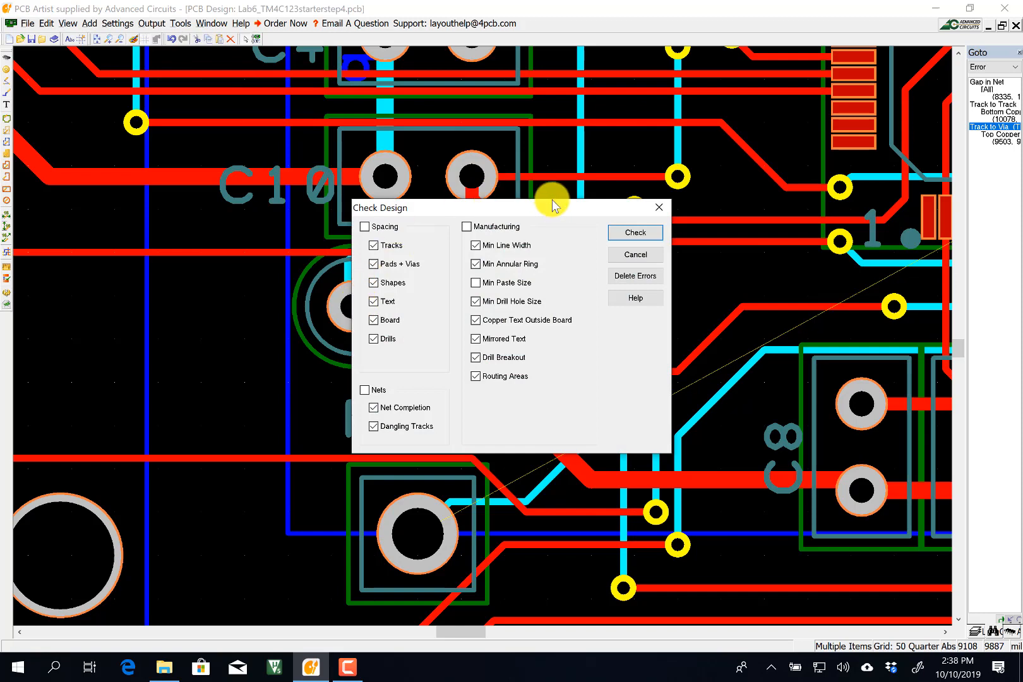
pyautogui.click(634, 232)
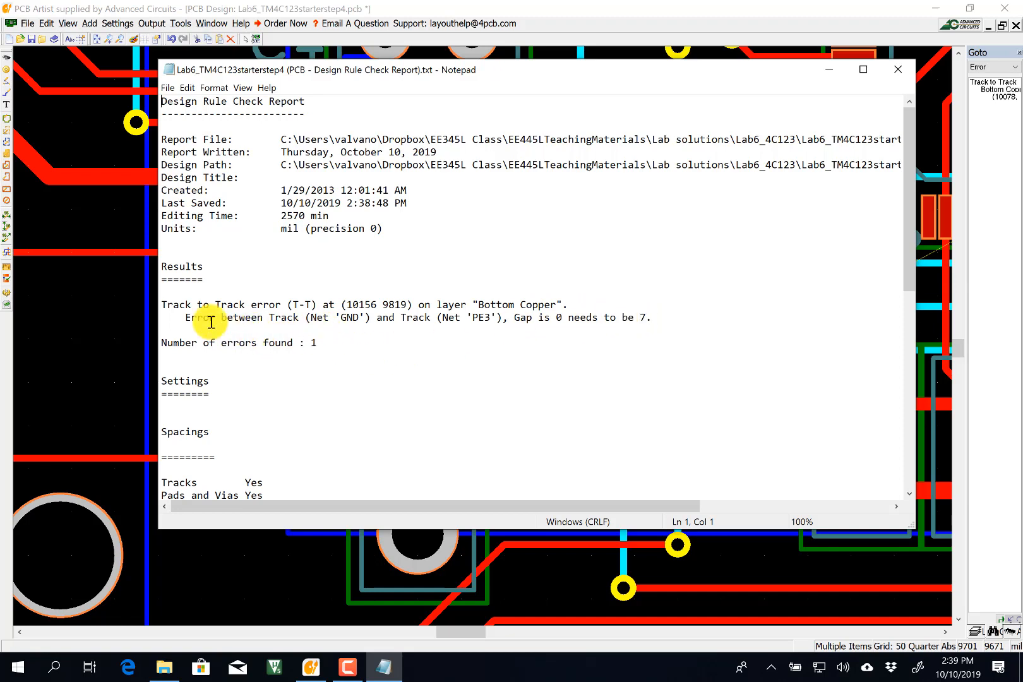
pyautogui.click(896, 68)
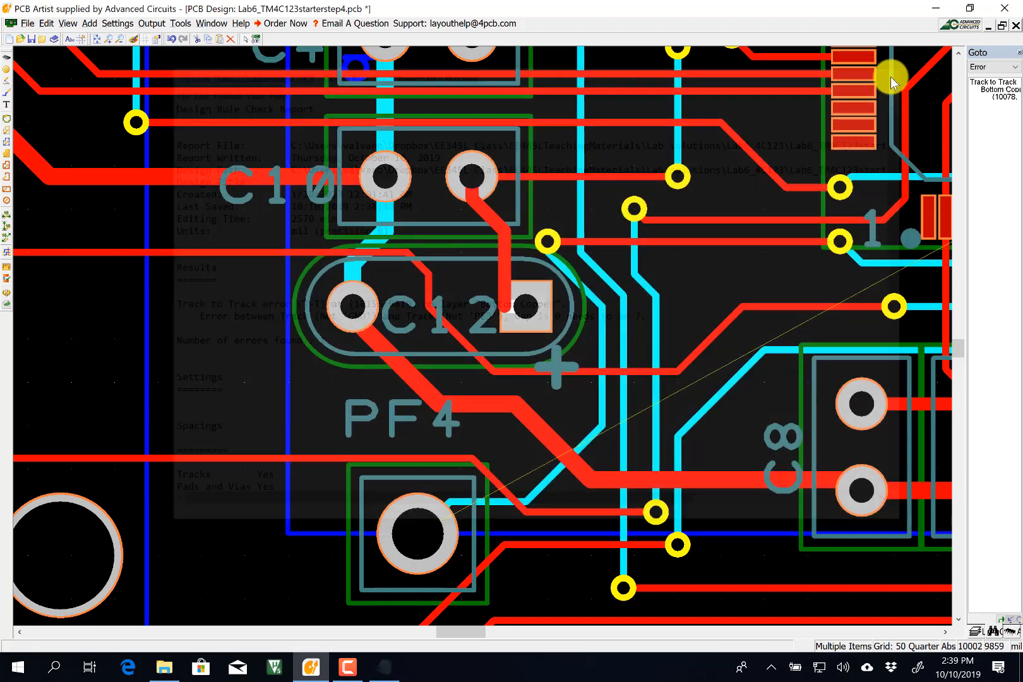
# Jump to the Track to Track error and zoom in on the GND–PE3 clash near U1.
pyautogui.scroll(-2, 487, 355)
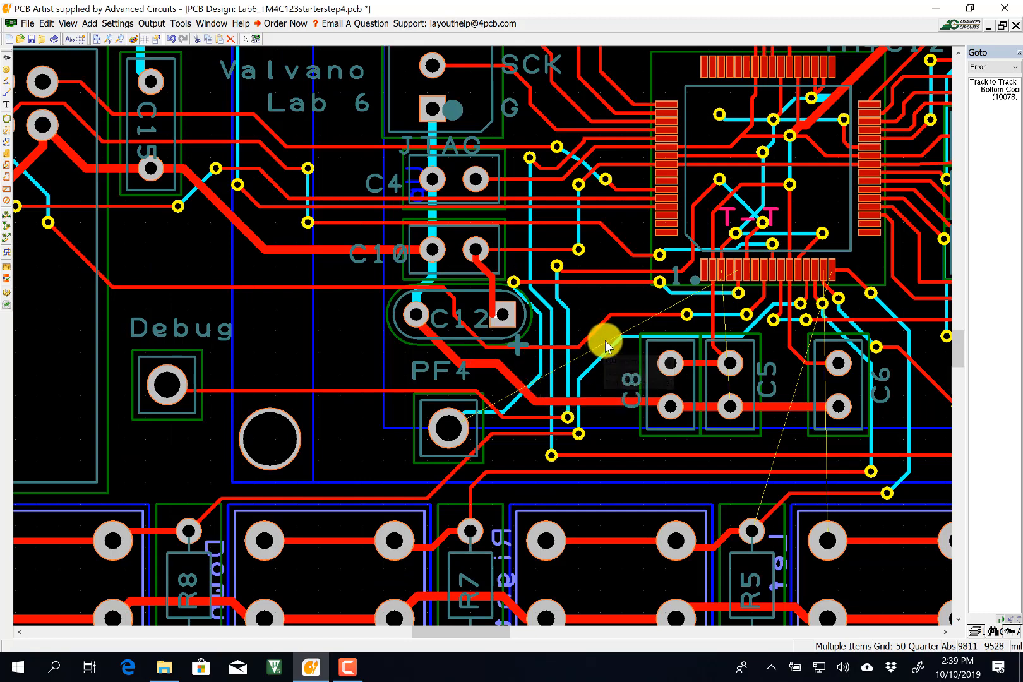
pyautogui.scroll(-2, 605, 346)
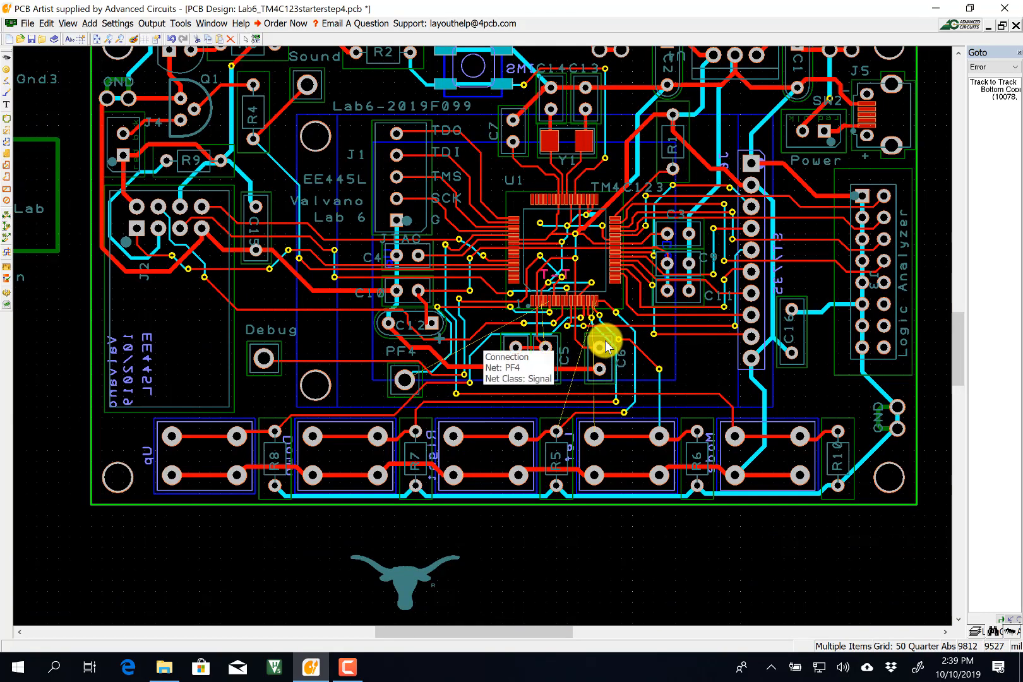
pyautogui.click(1006, 100)
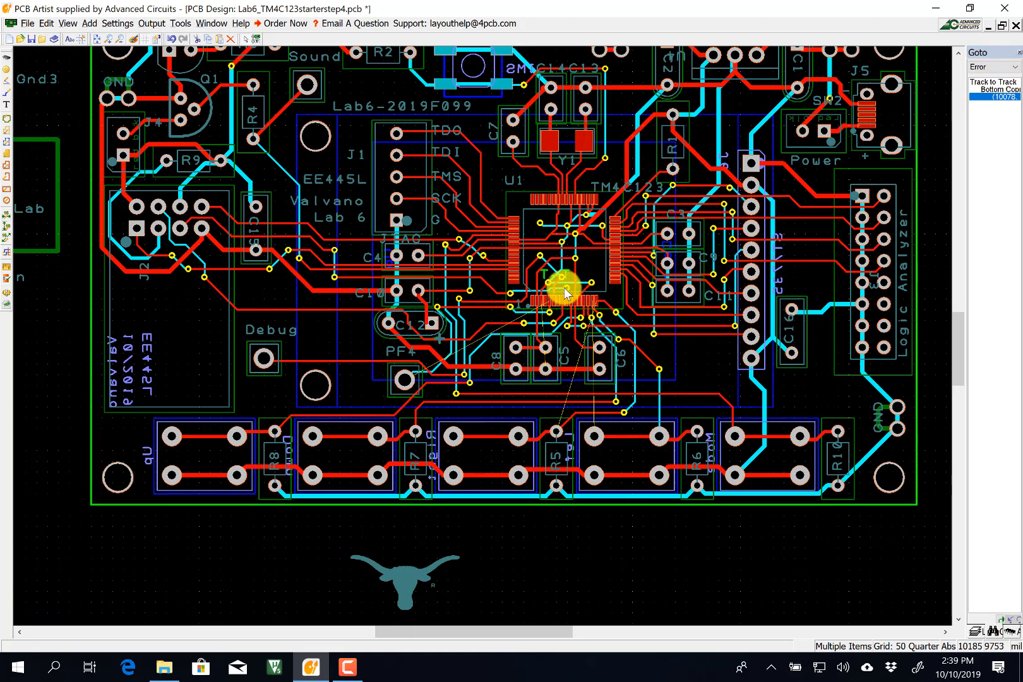
pyautogui.scroll(2, 561, 294)
pyautogui.moveTo(535, 278)
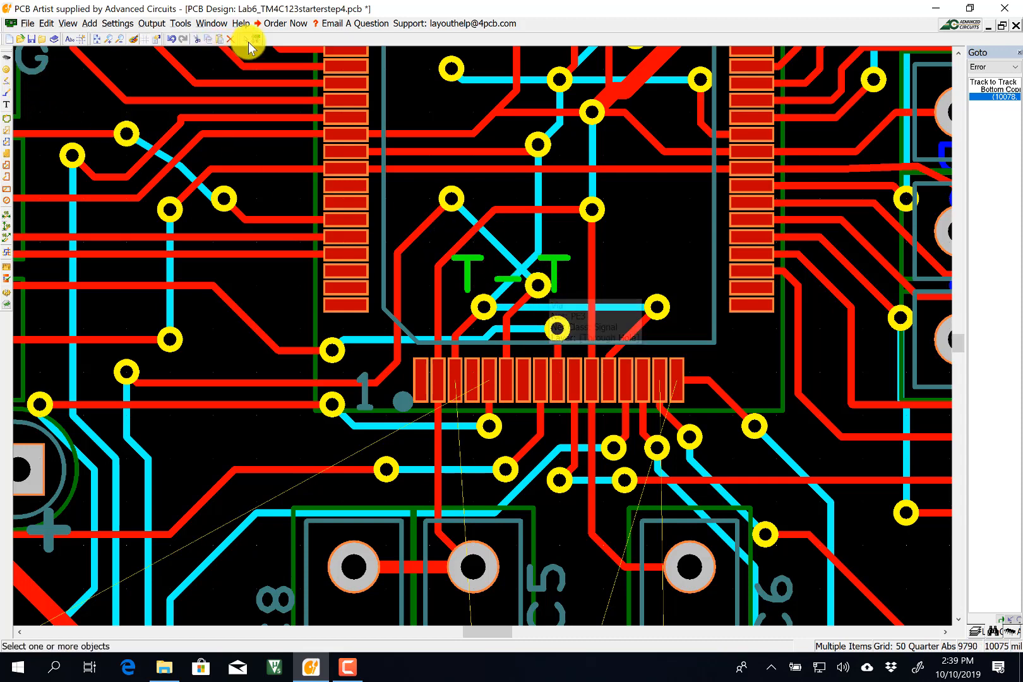
# Delete the diagonal and top-copper PE3 tracks clashing with GND near U1.
pyautogui.click(517, 309)
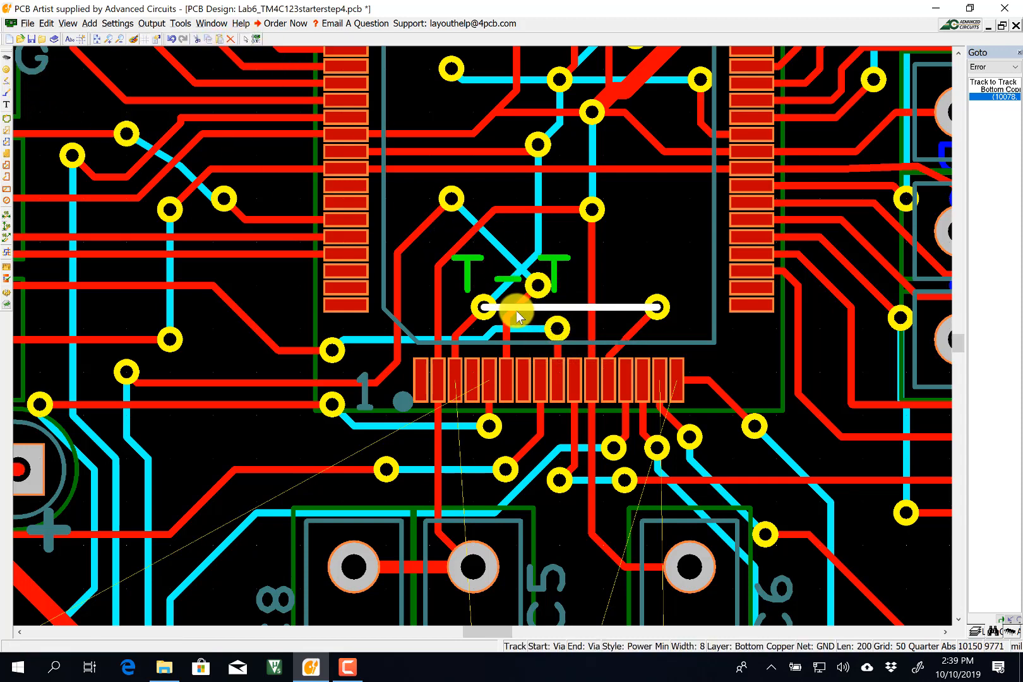
pyautogui.click(531, 296)
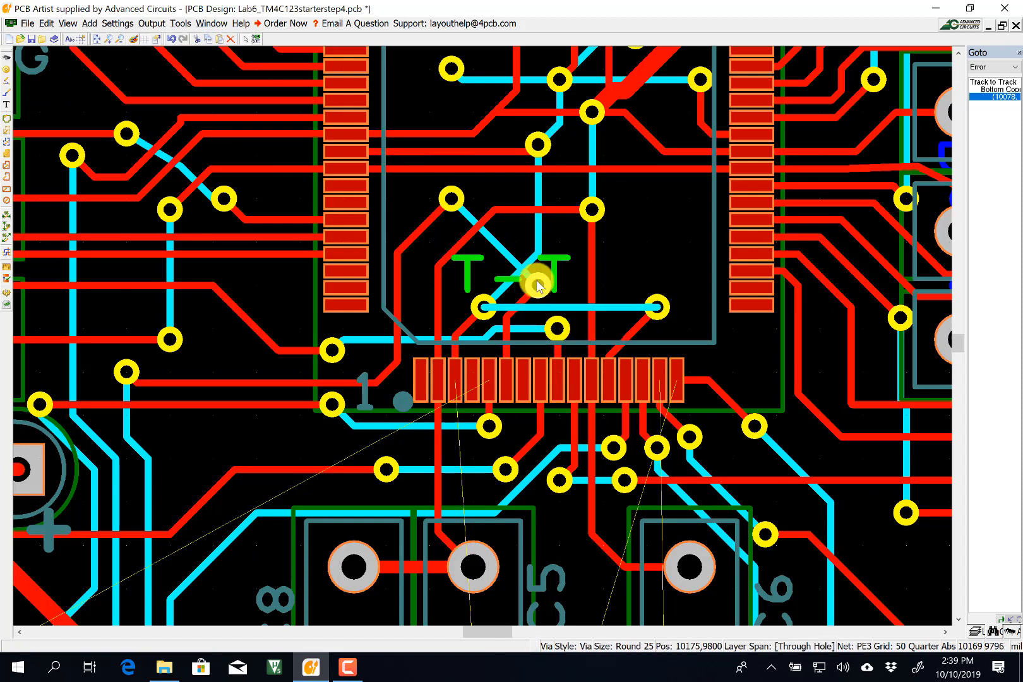
pyautogui.click(514, 260)
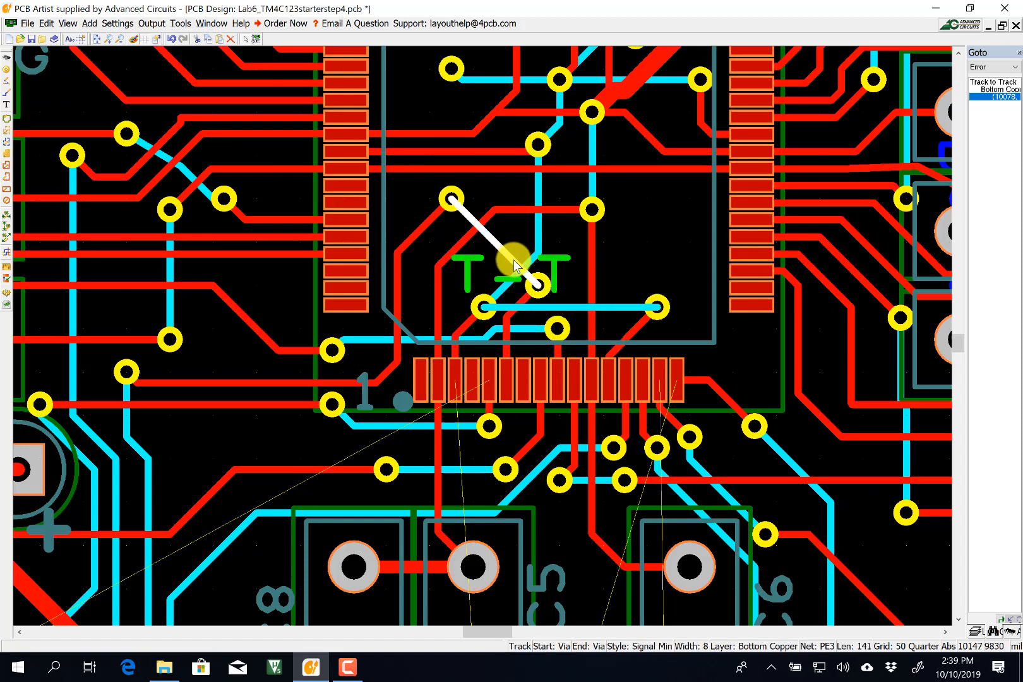
pyautogui.press('Delete')
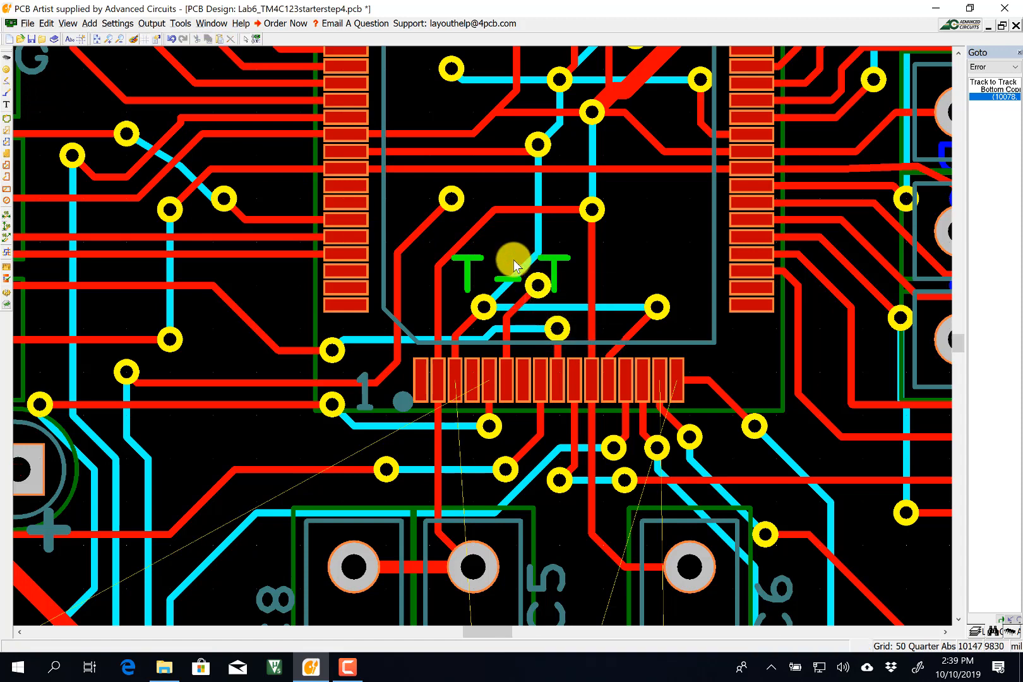
pyautogui.click(525, 299)
pyautogui.press('Delete')
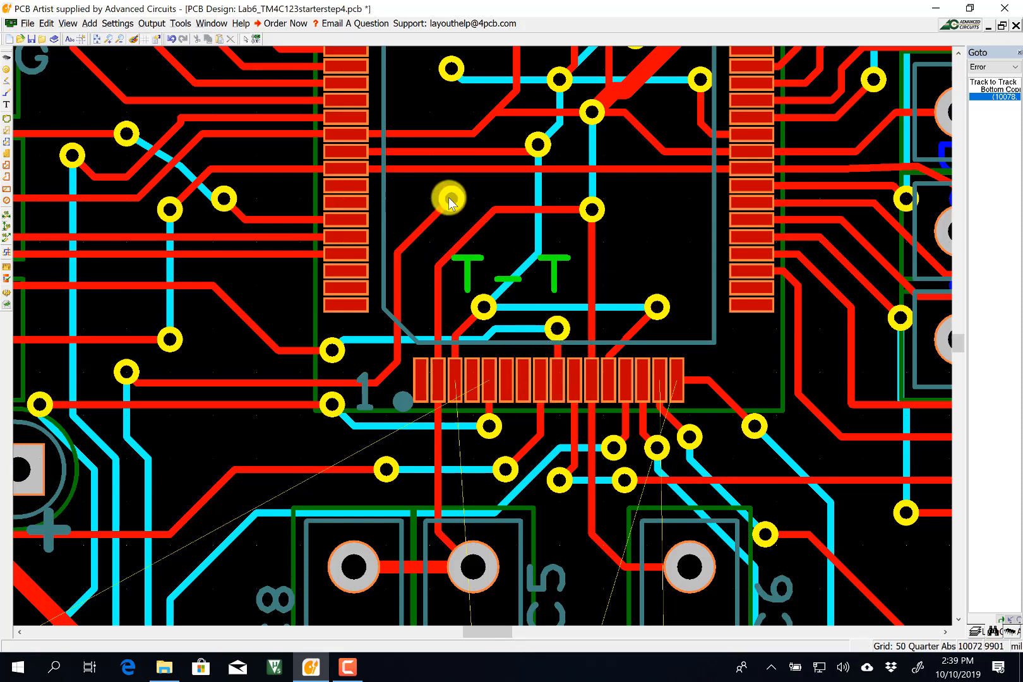
# Toggle Add Track, return to Select, and show the Tools menu.
pyautogui.click(6, 92)
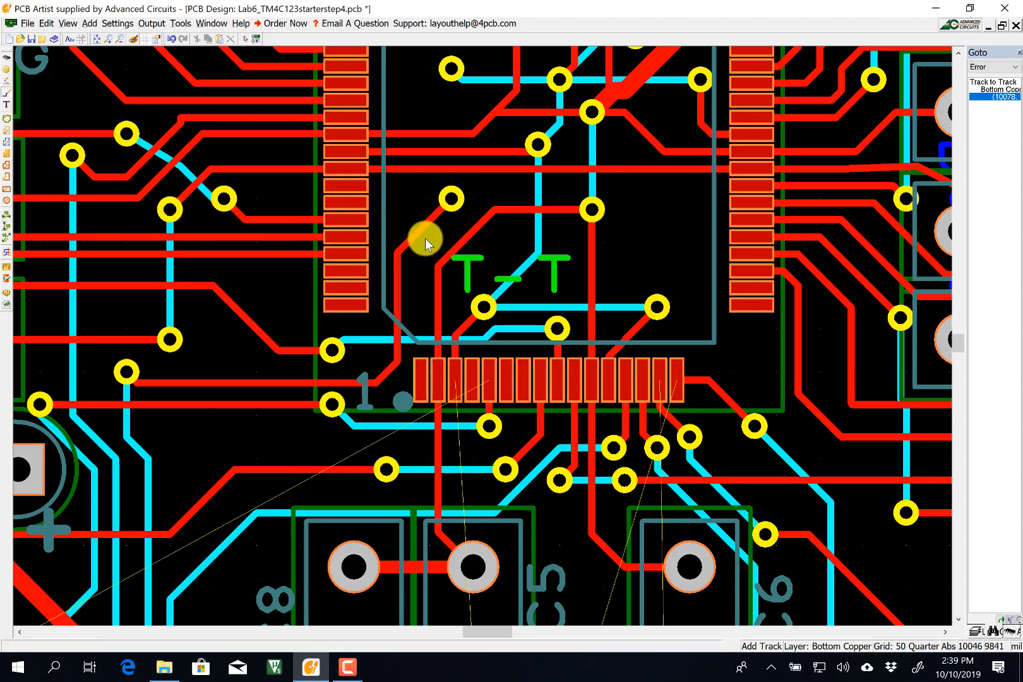
pyautogui.click(246, 39)
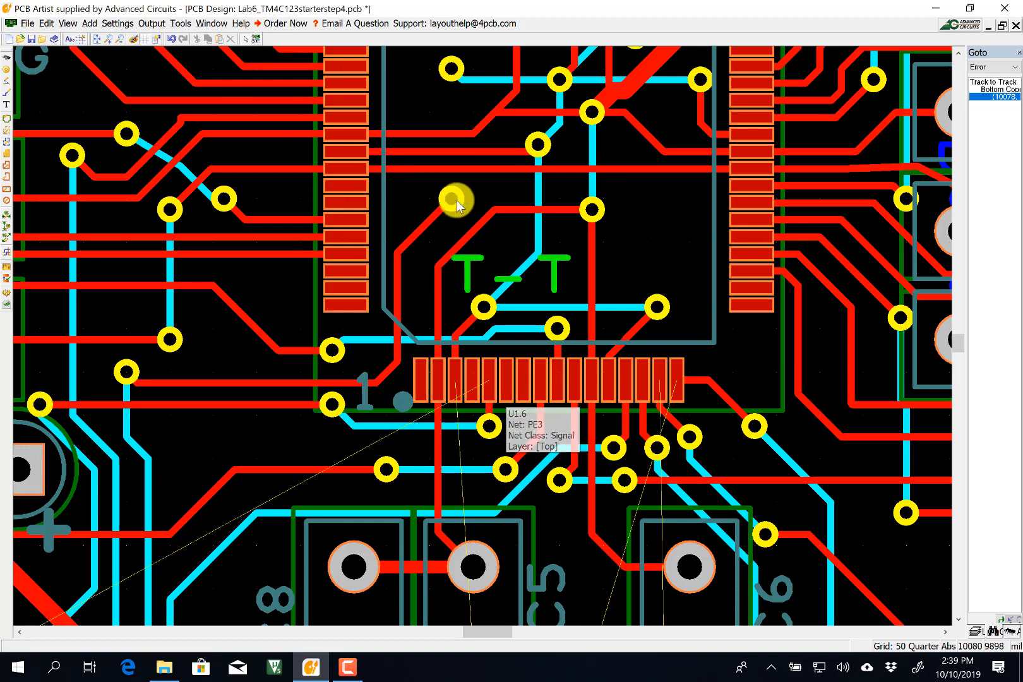
pyautogui.click(186, 25)
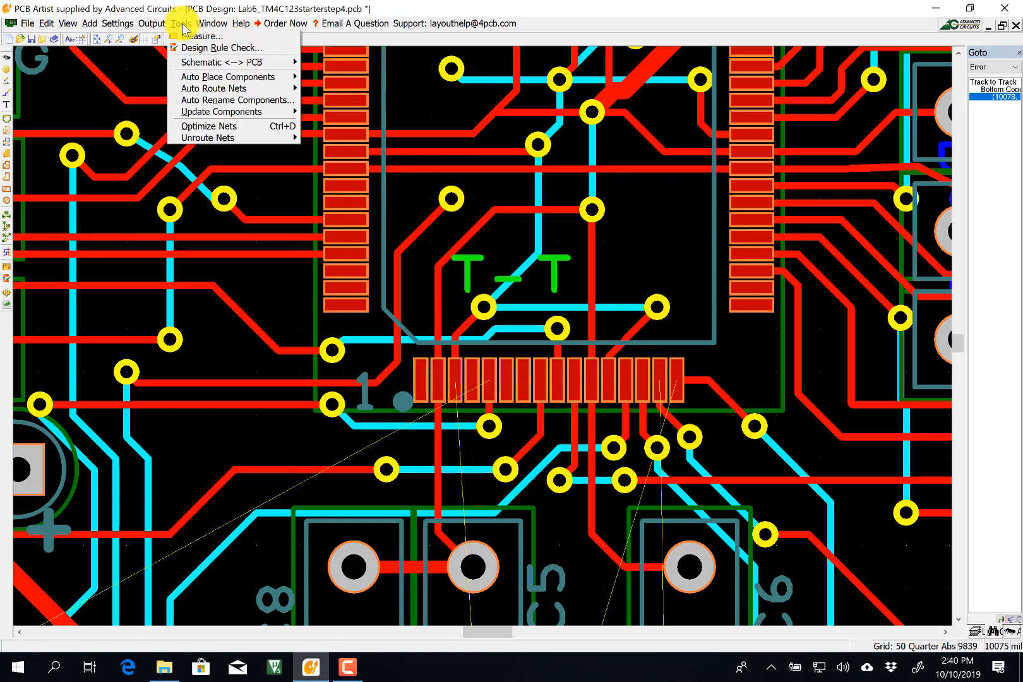
# Optimize all nets, then route a Signal Min top-copper track from pad U1.6.
pyautogui.click(214, 126)
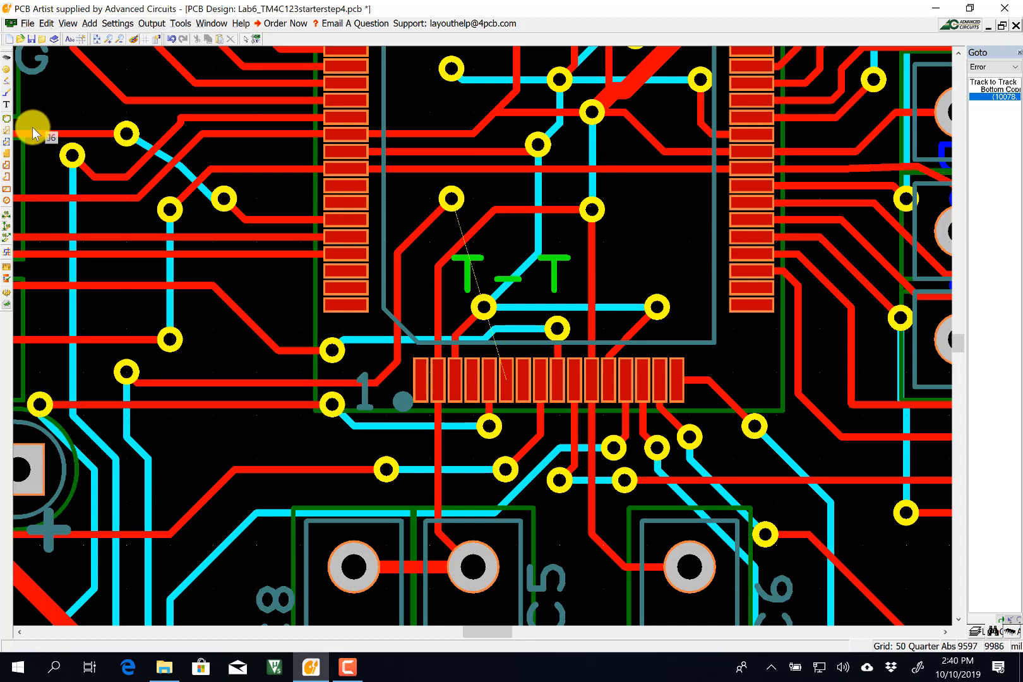
pyautogui.click(6, 92)
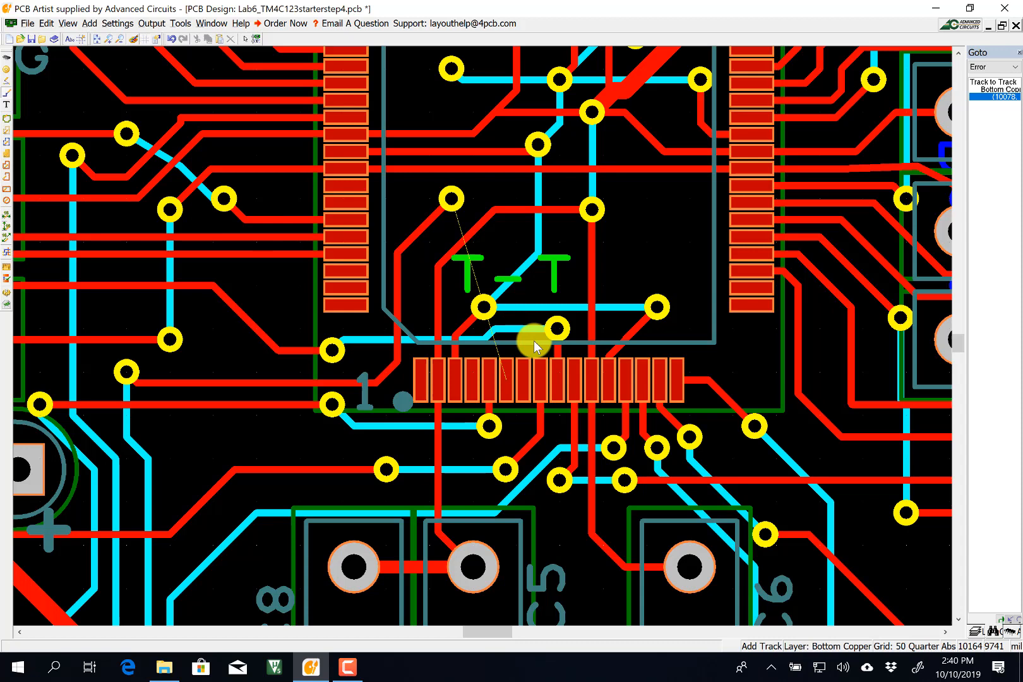
pyautogui.click(506, 378)
pyautogui.press('s')
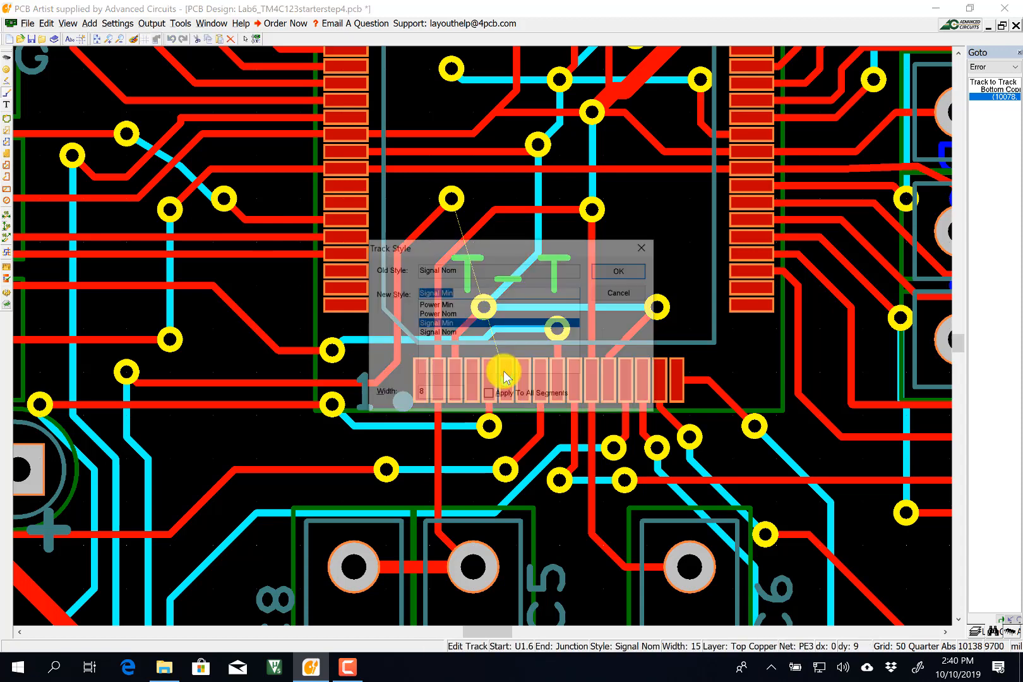
pyautogui.press('Return')
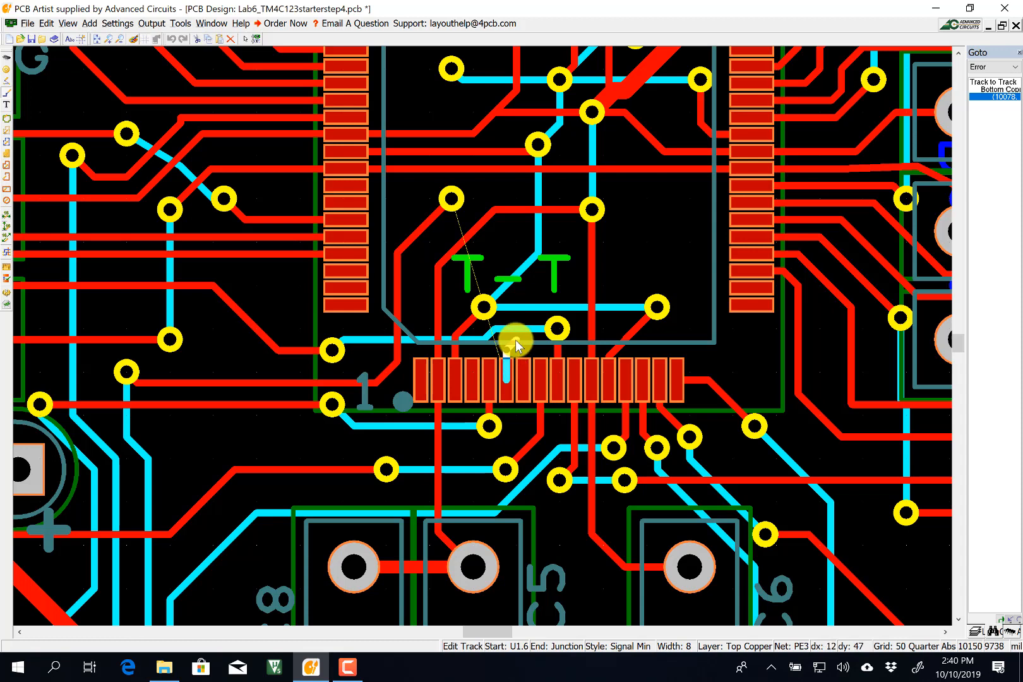
pyautogui.click(537, 298)
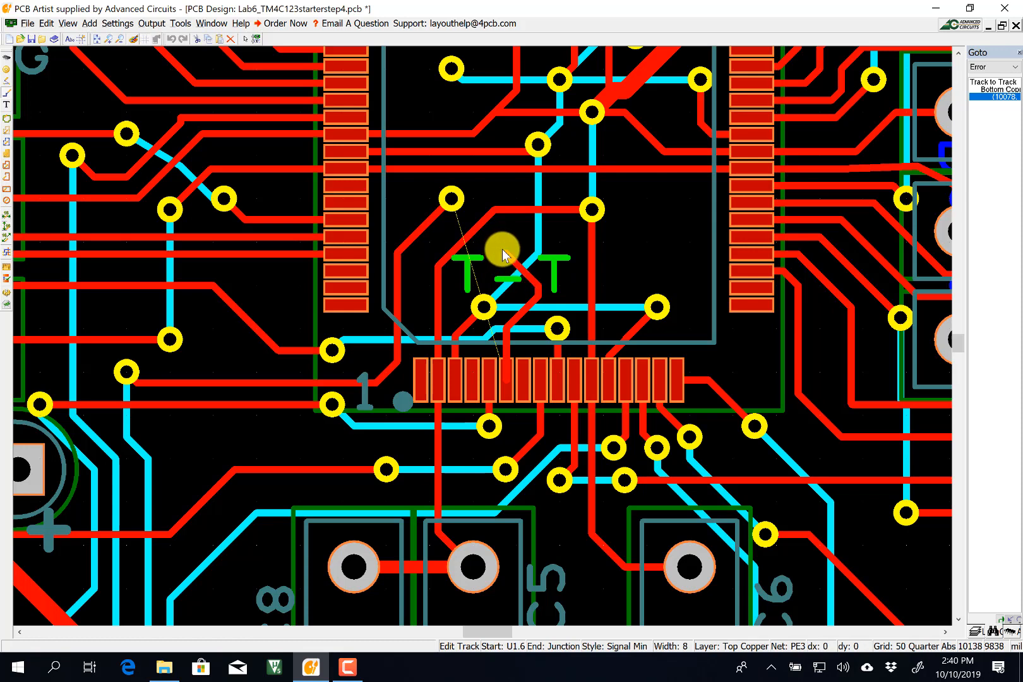
# Drop a via to Bottom Copper and finish the PE3 track at the existing via.
pyautogui.press('l')
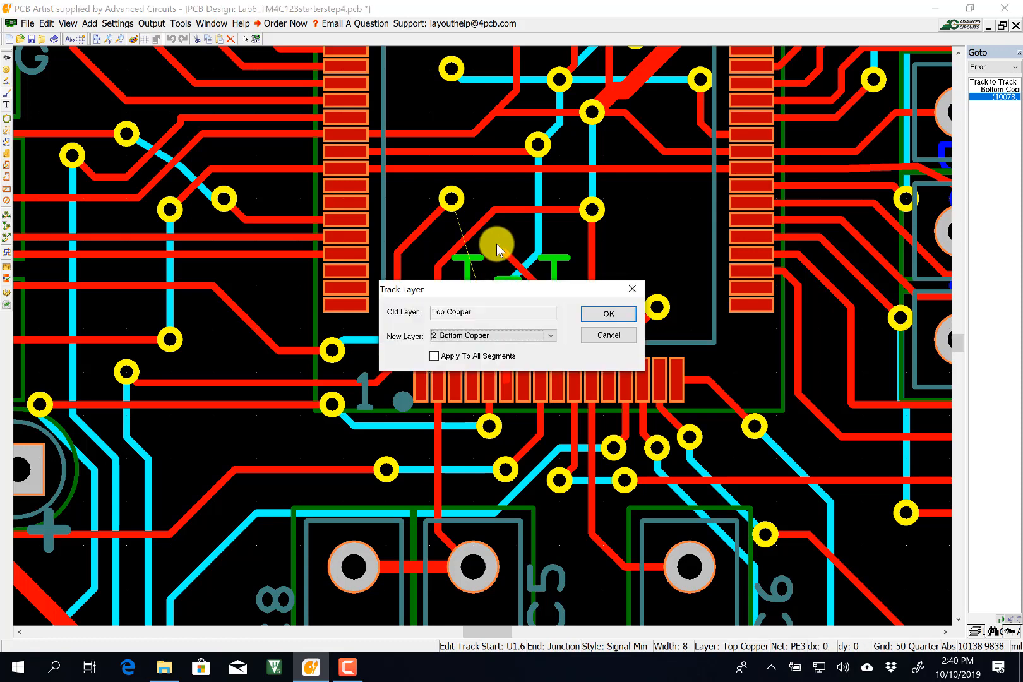
pyautogui.press('Return')
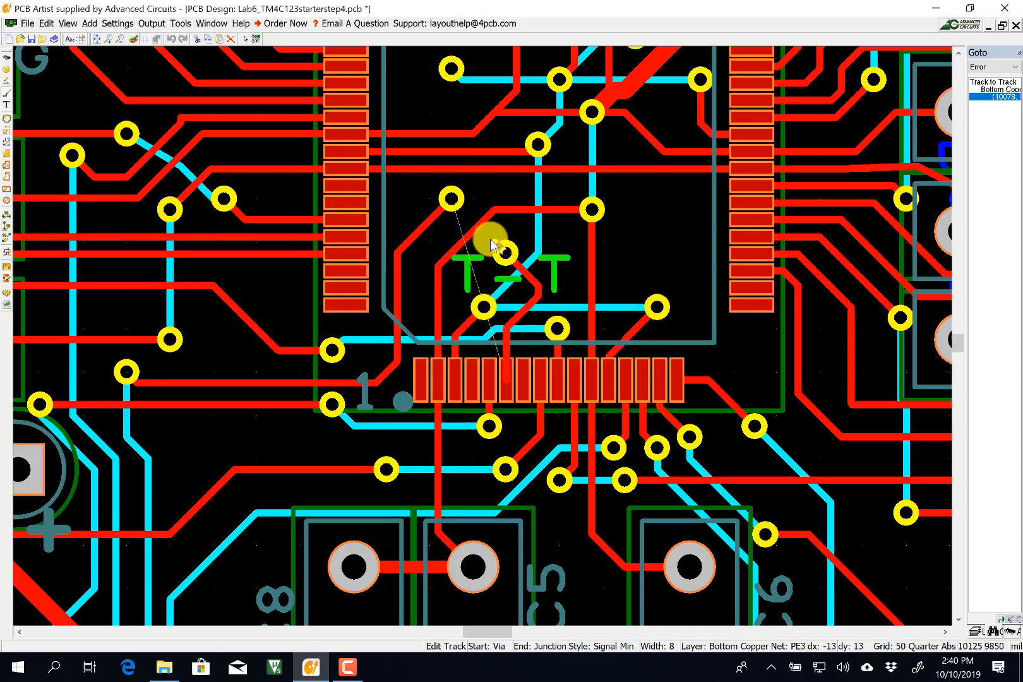
pyautogui.click(455, 204)
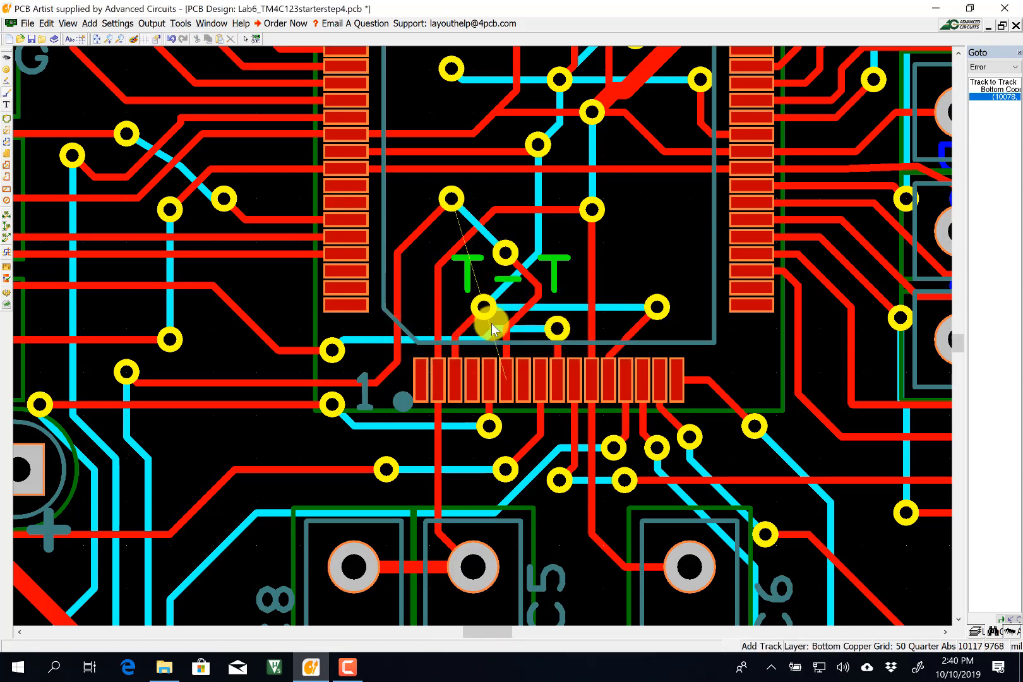
pyautogui.click(181, 24)
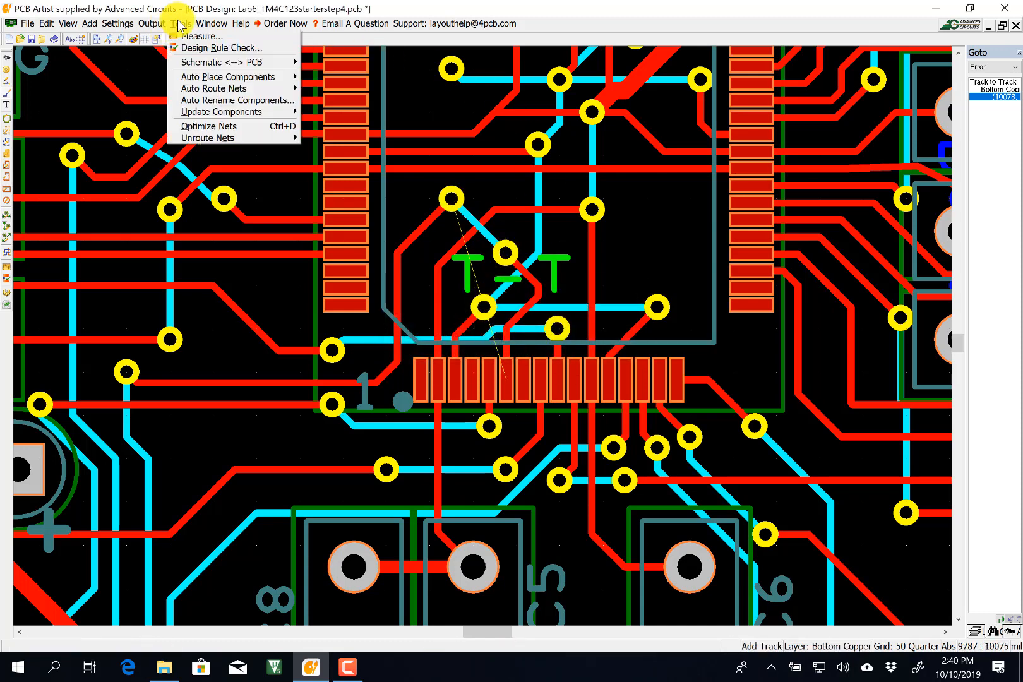
# Rerun the design rule check, confirm no errors are found, and zoom out to the full board.
pyautogui.click(201, 48)
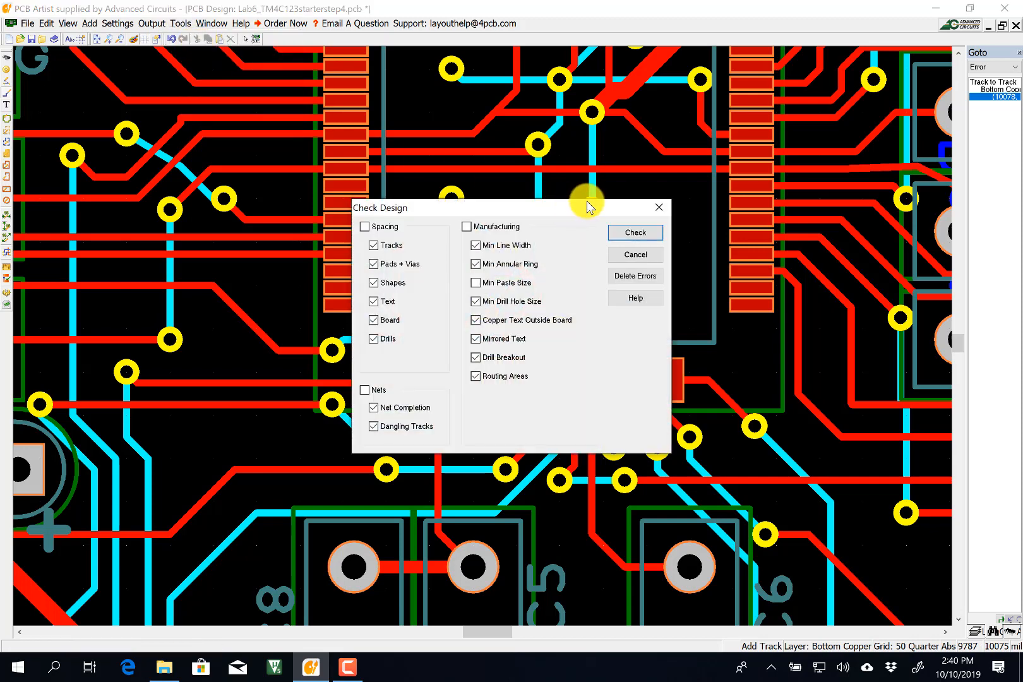
pyautogui.click(618, 228)
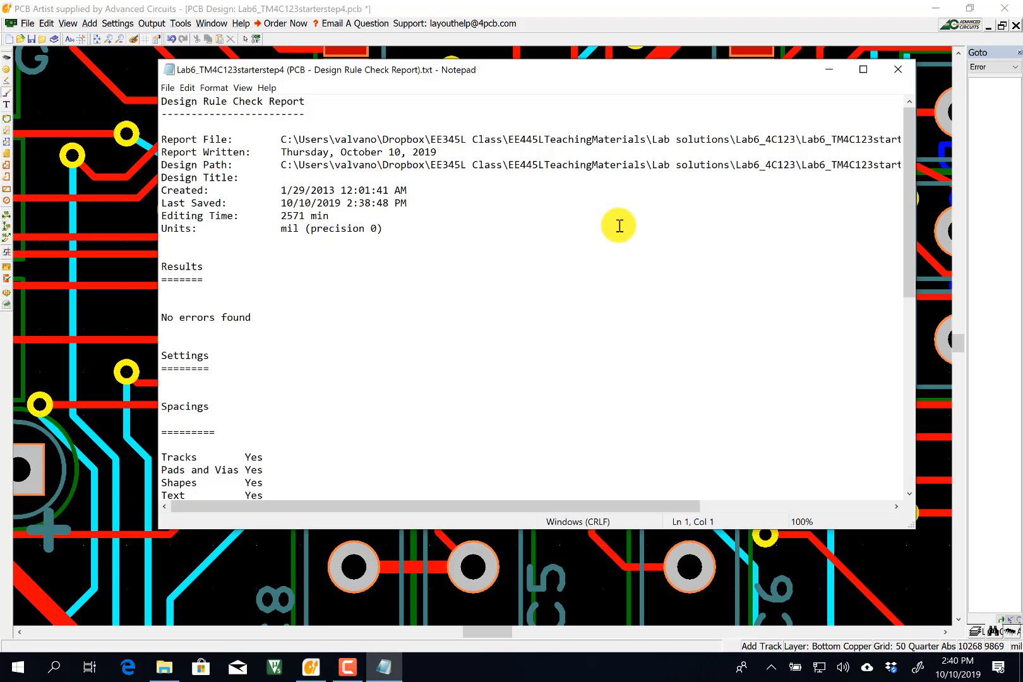
pyautogui.click(897, 70)
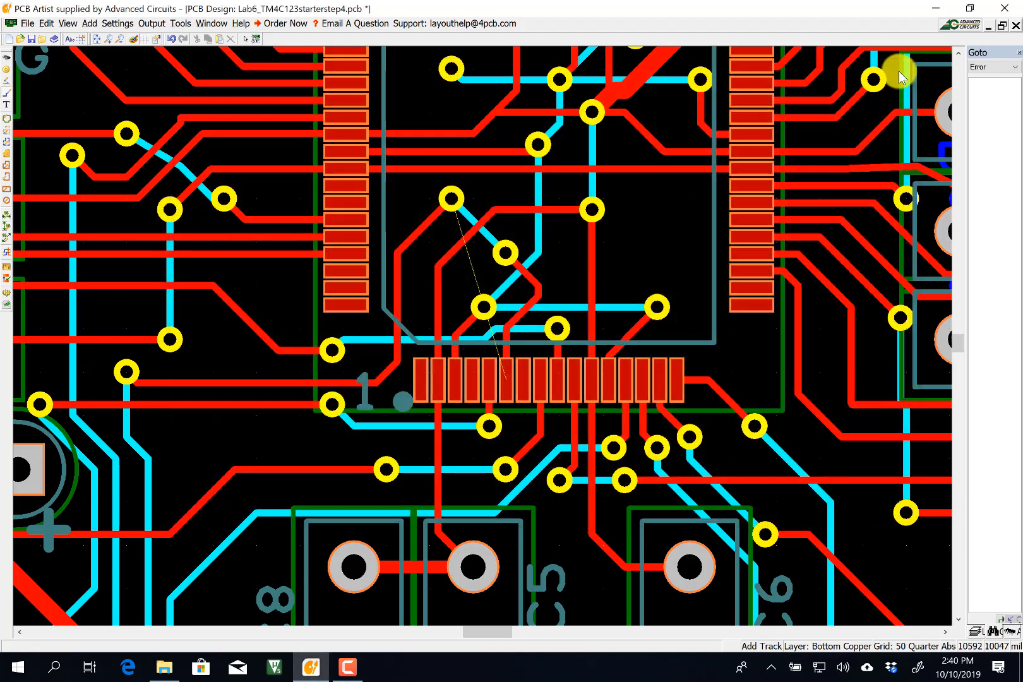
pyautogui.scroll(-2, 206, 304)
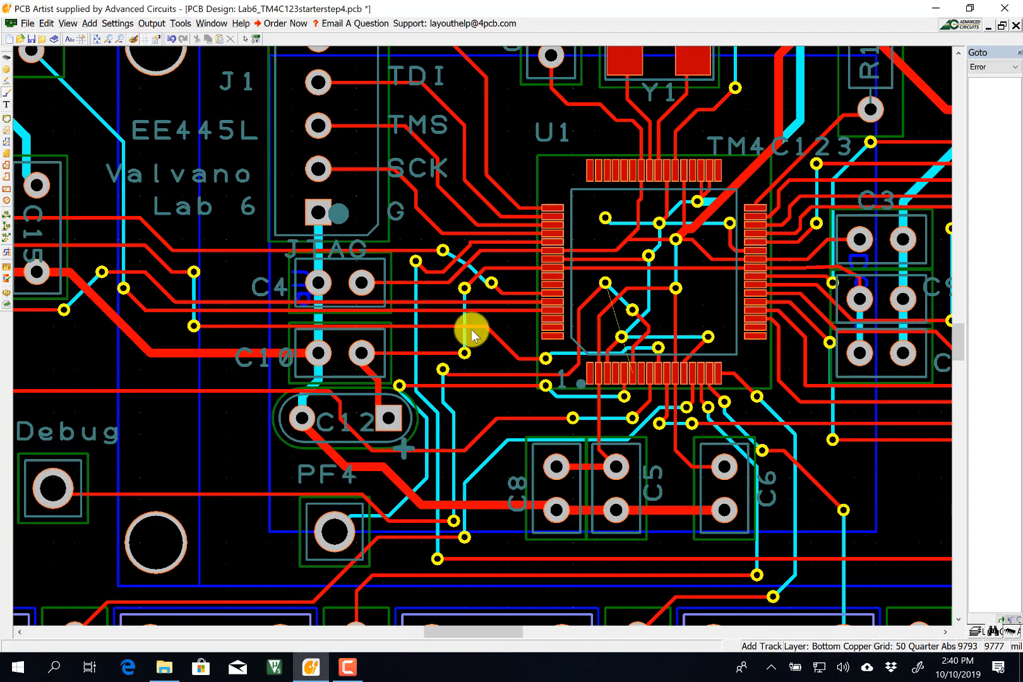
pyautogui.scroll(-1, 472, 322)
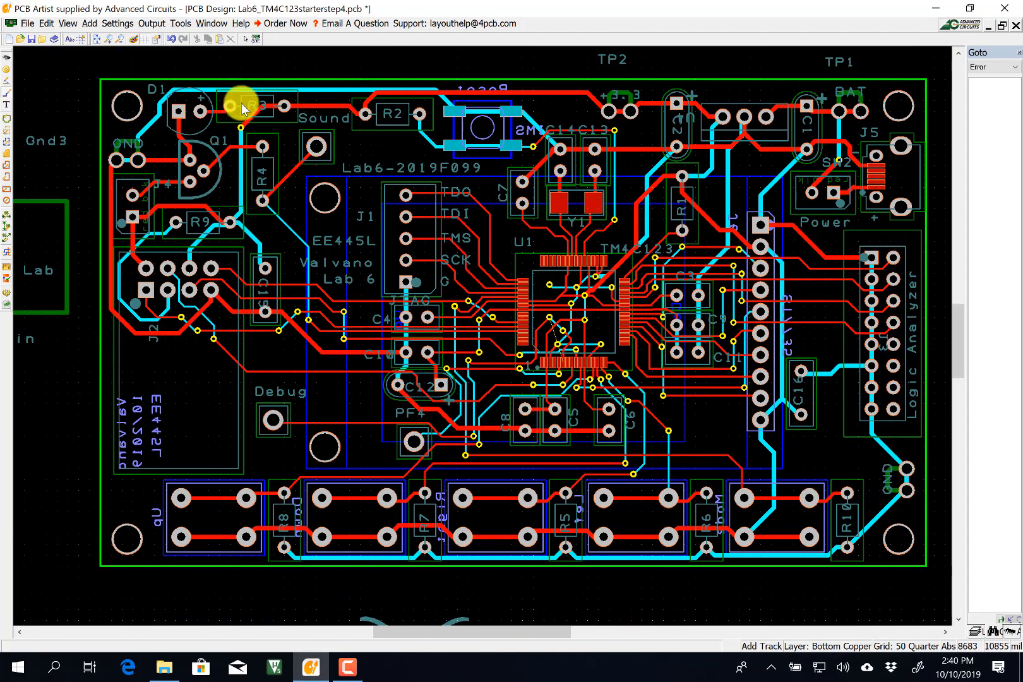
# Open PCB Configuration and allow routing on the bottom side.
pyautogui.click(118, 23)
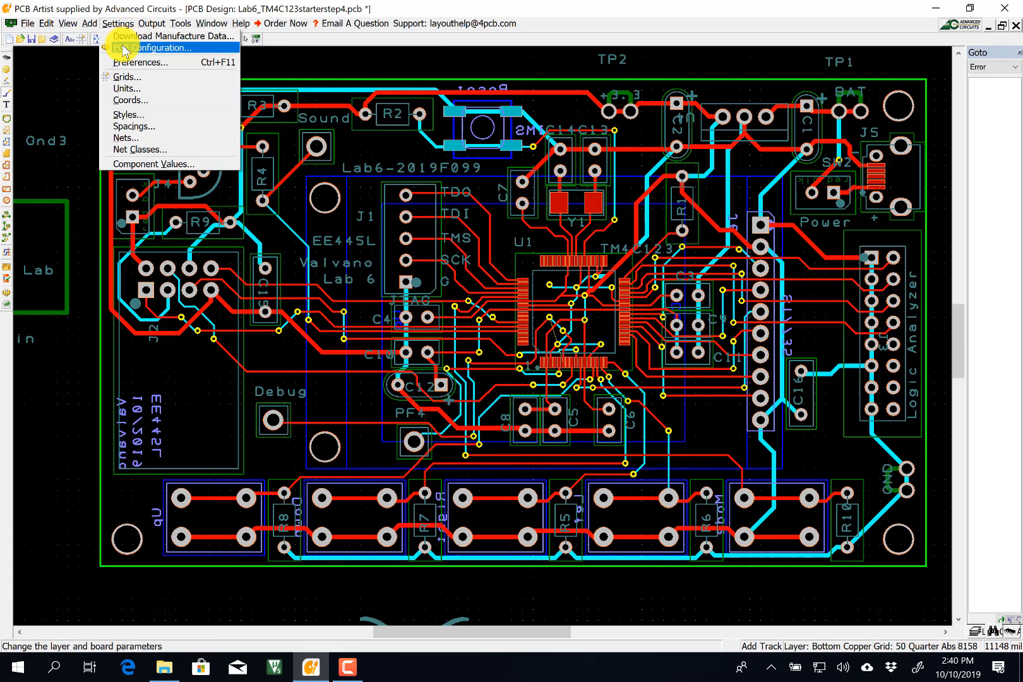
pyautogui.click(124, 50)
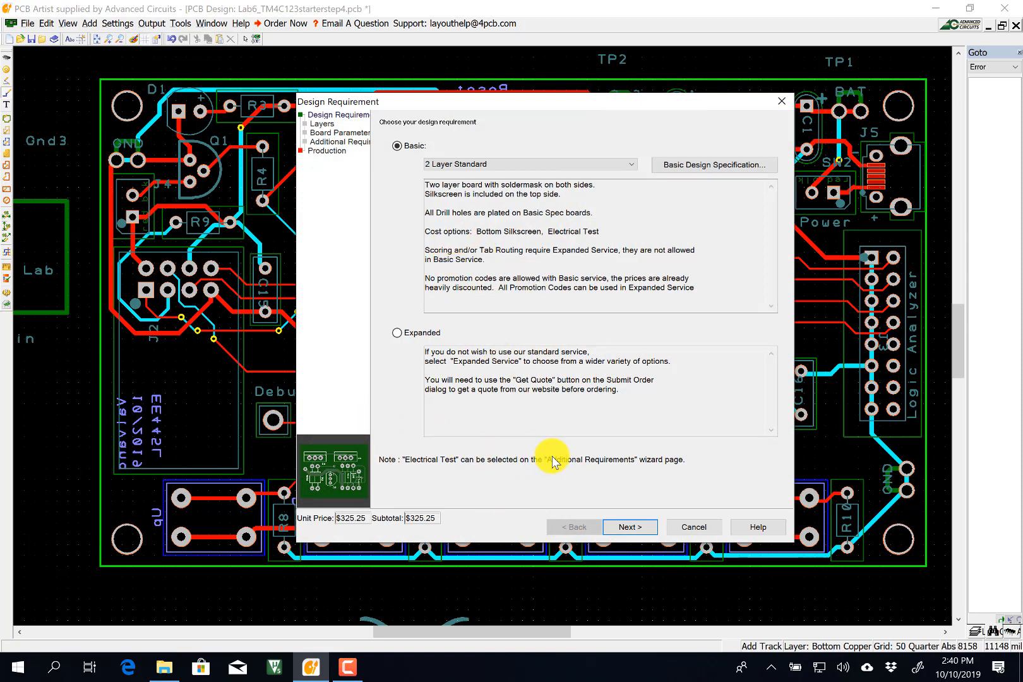
pyautogui.click(622, 528)
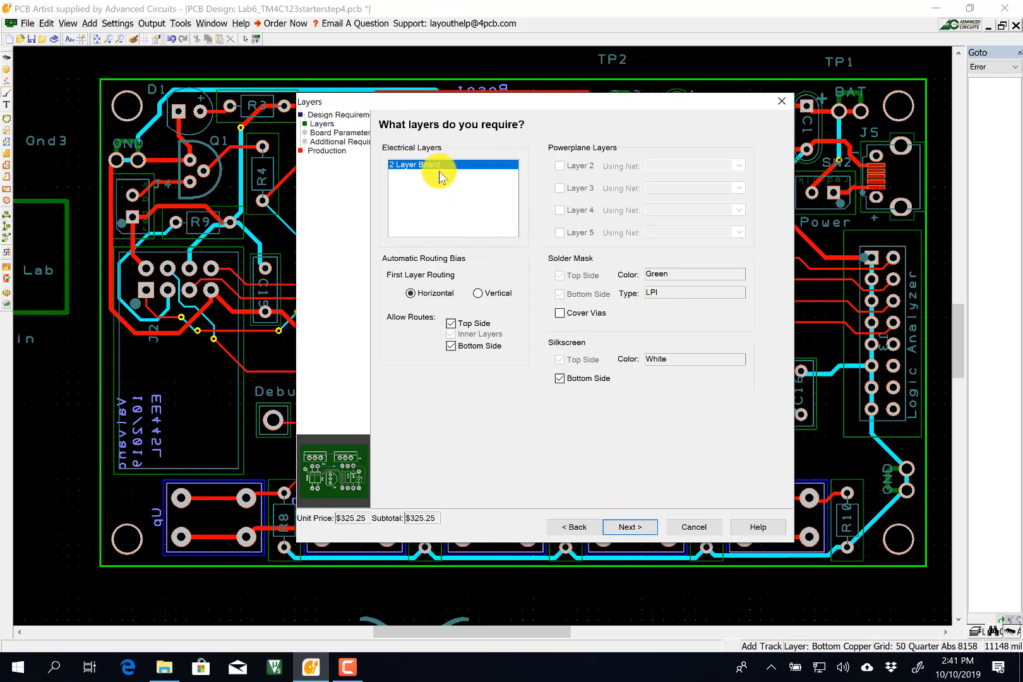
pyautogui.click(450, 347)
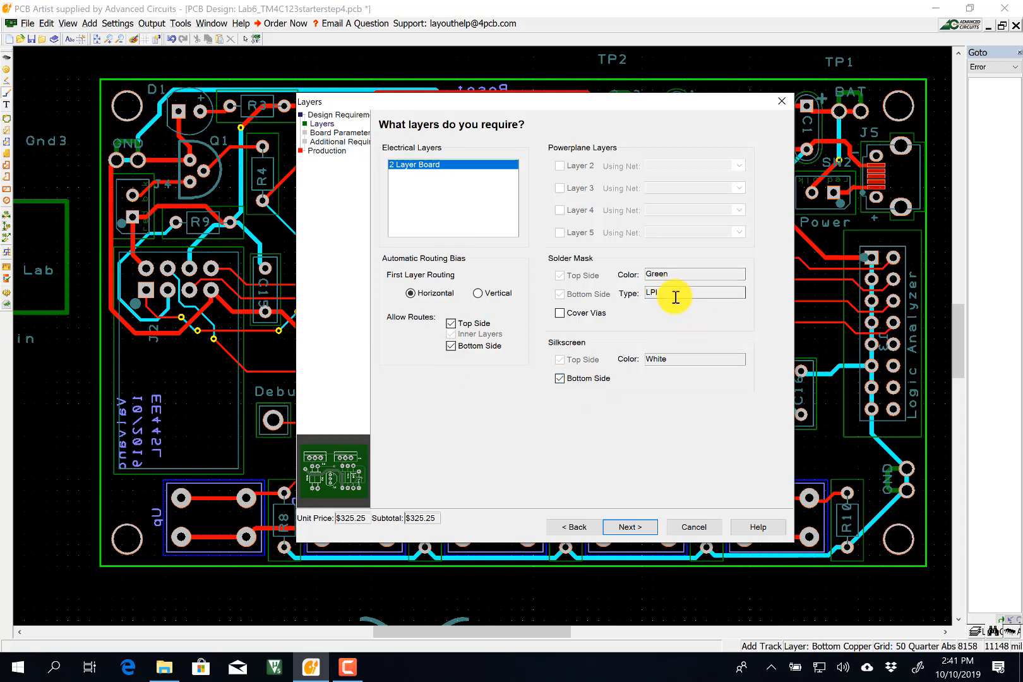
pyautogui.click(633, 527)
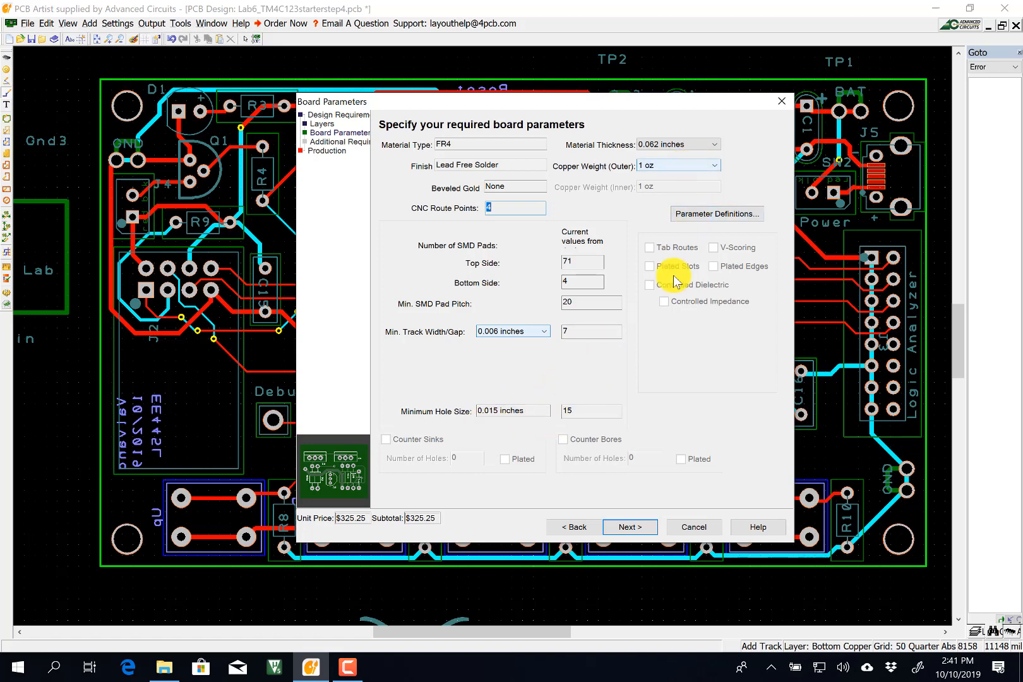
# Step through the remaining pages, keep part number Lab6-2019F099, and finish the wizard.
pyautogui.click(632, 524)
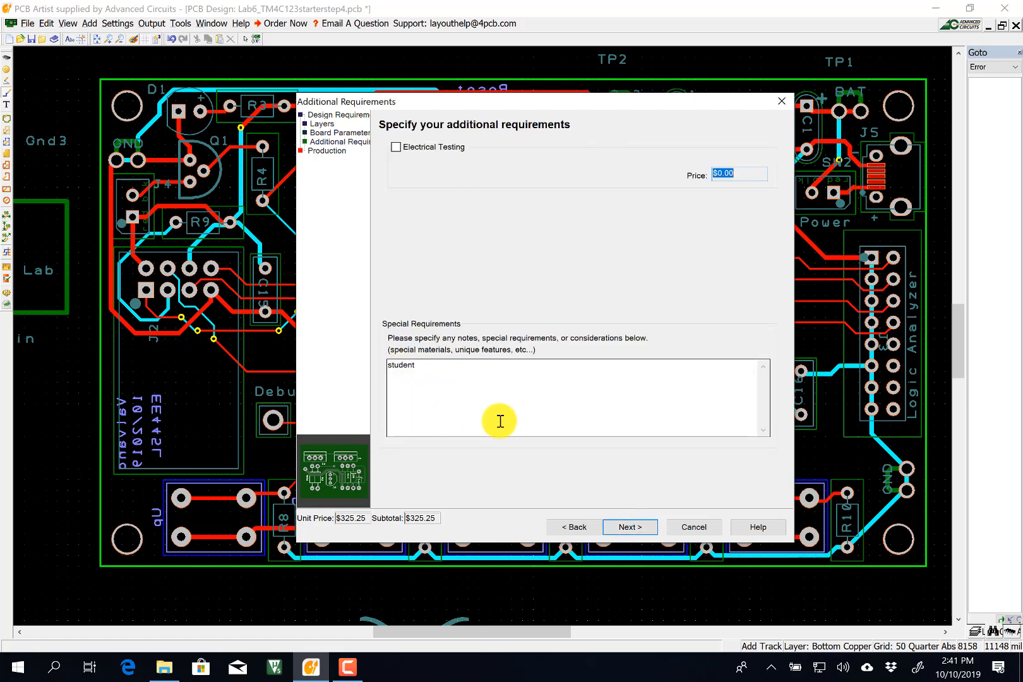
pyautogui.click(656, 525)
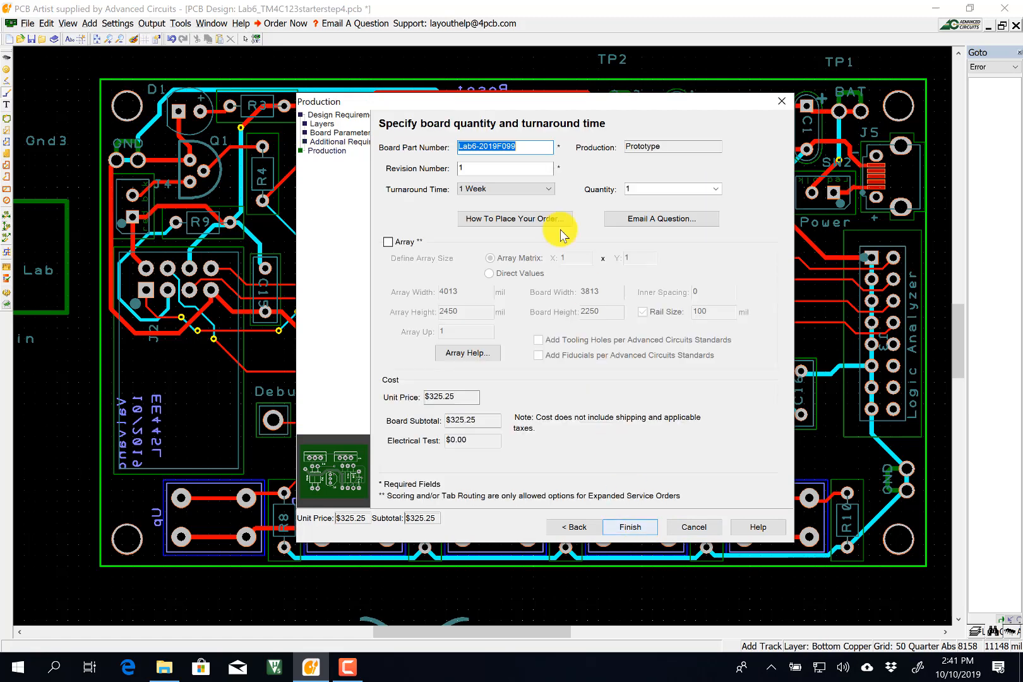
pyautogui.click(499, 146)
pyautogui.doubleClick(498, 146)
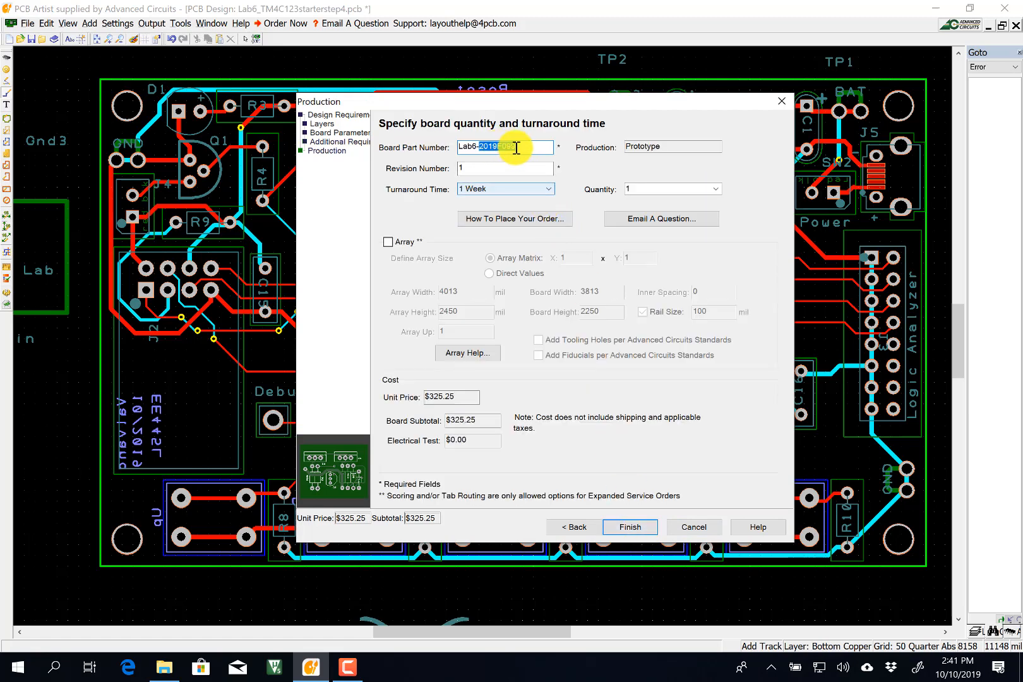
pyautogui.click(520, 146)
pyautogui.click(630, 526)
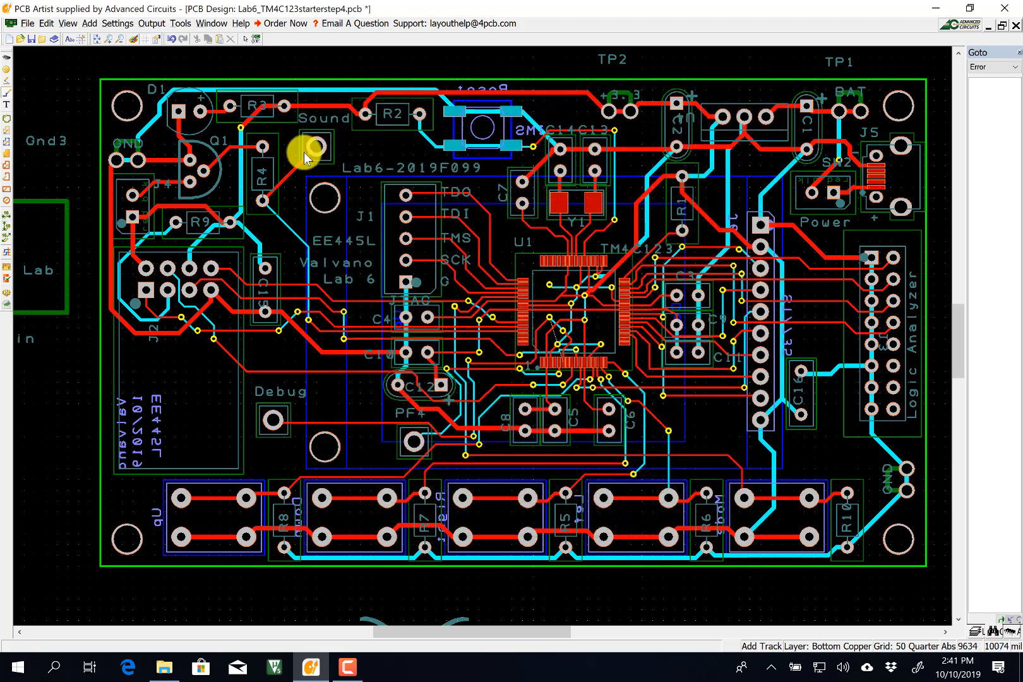
# Browse the Output, Window, View and File menus, leaving the Edit menu open.
pyautogui.click(212, 25)
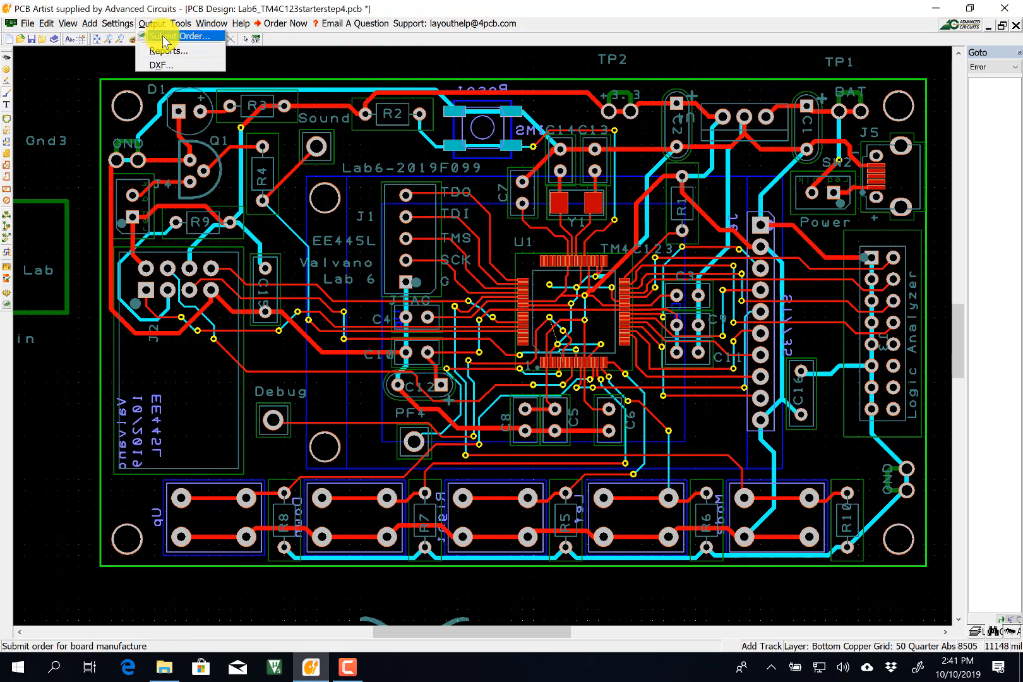
pyautogui.moveTo(211, 30)
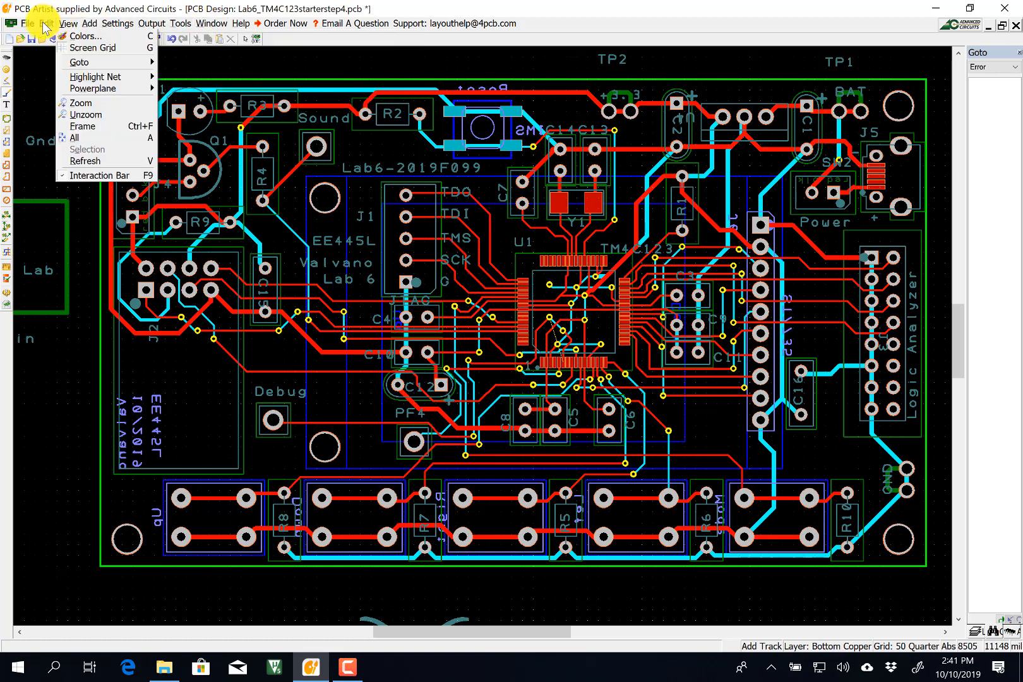
pyautogui.moveTo(33, 28)
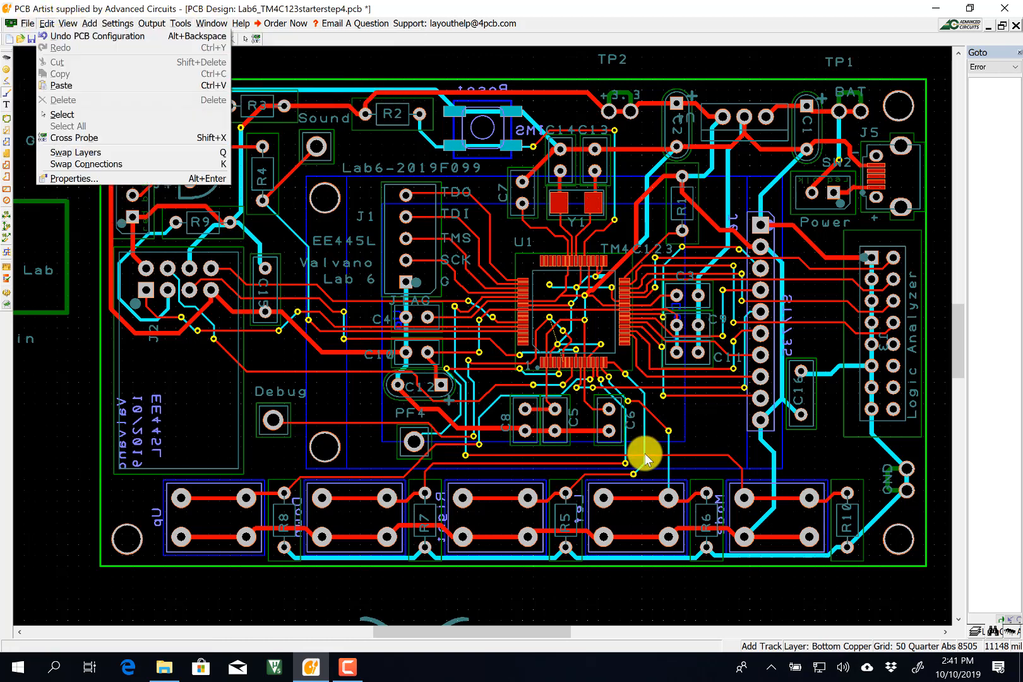